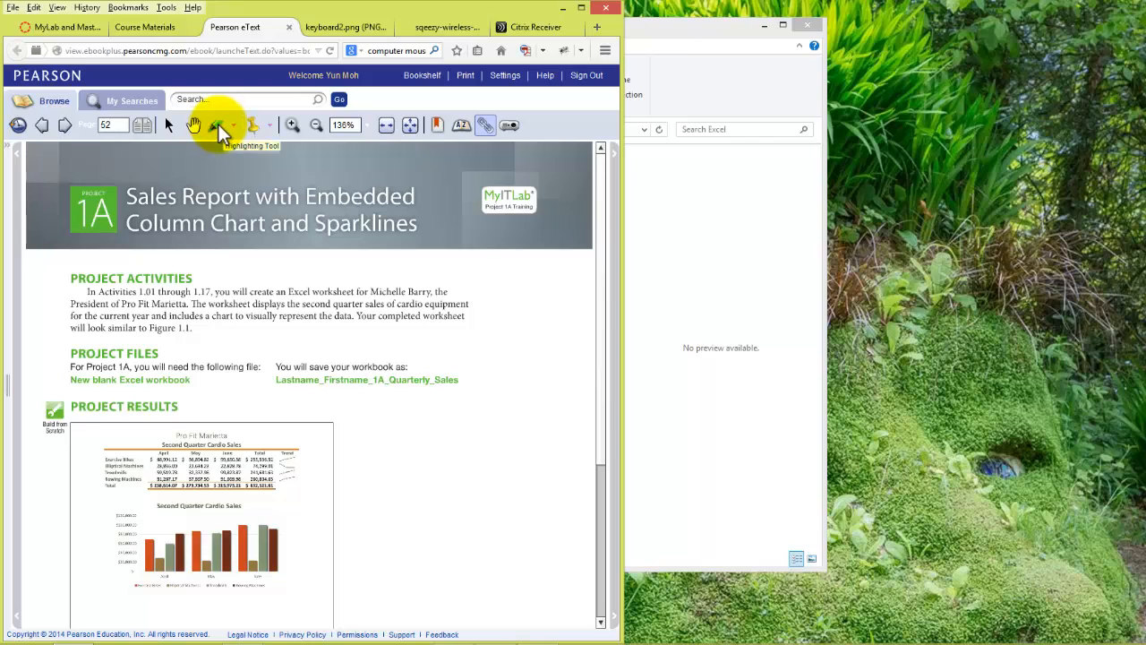
- Highlight the line "You will save your workbook as" and add beside it the private note "Use my official last and first names."
click(219, 132)
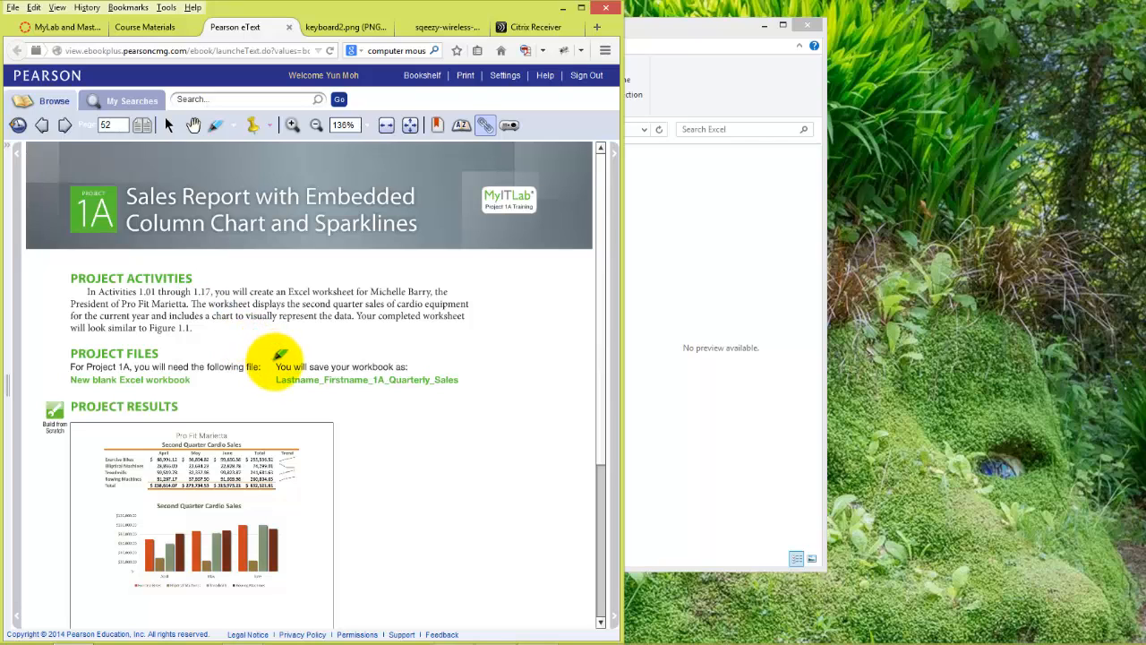
drag(276, 367, 405, 370)
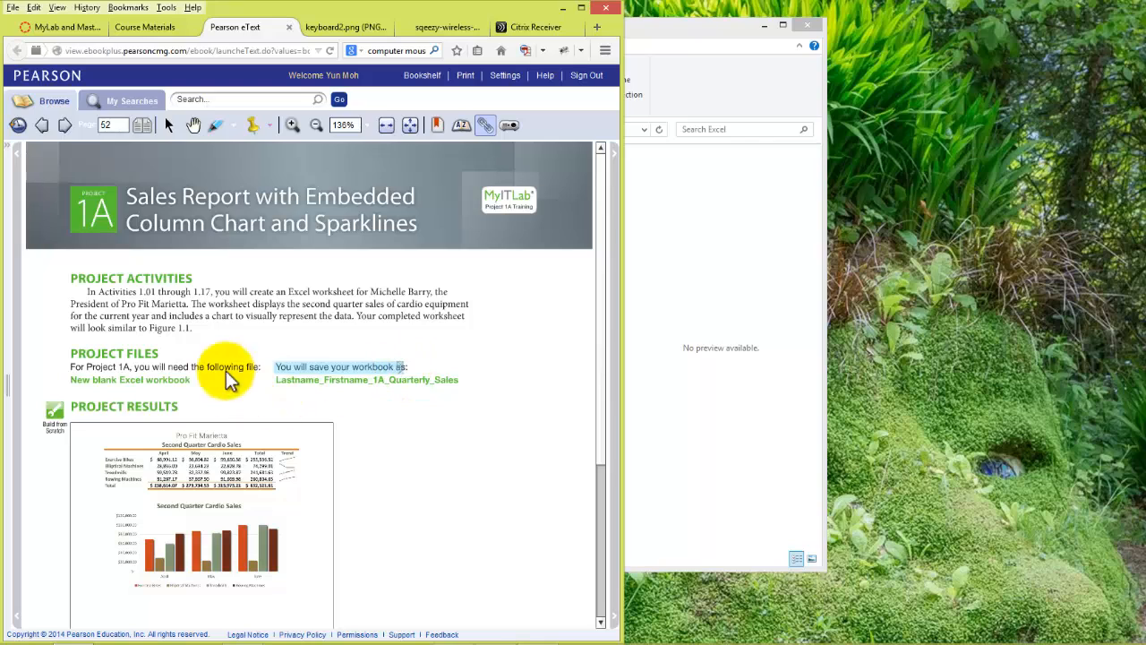
click(253, 125)
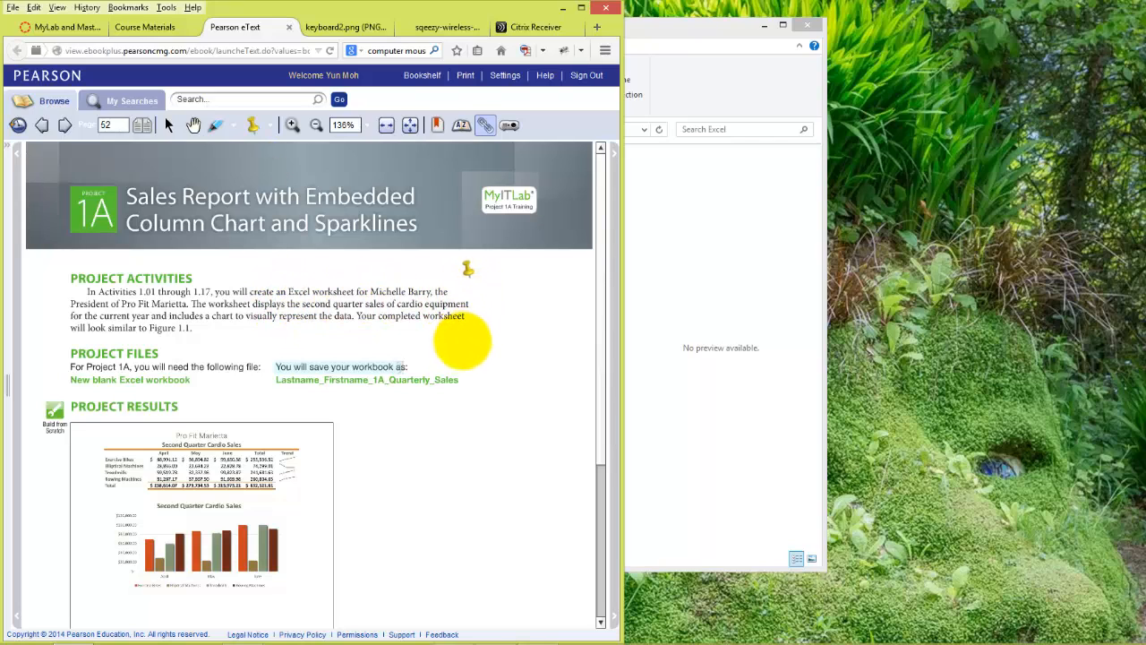
click(438, 363)
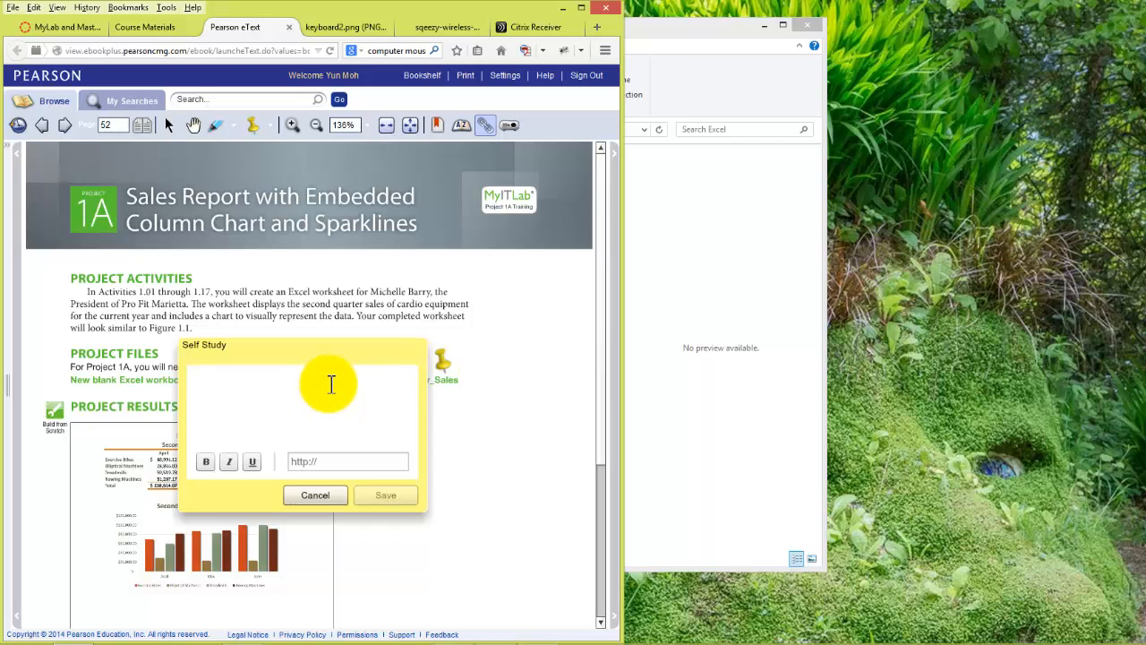
text(Us)
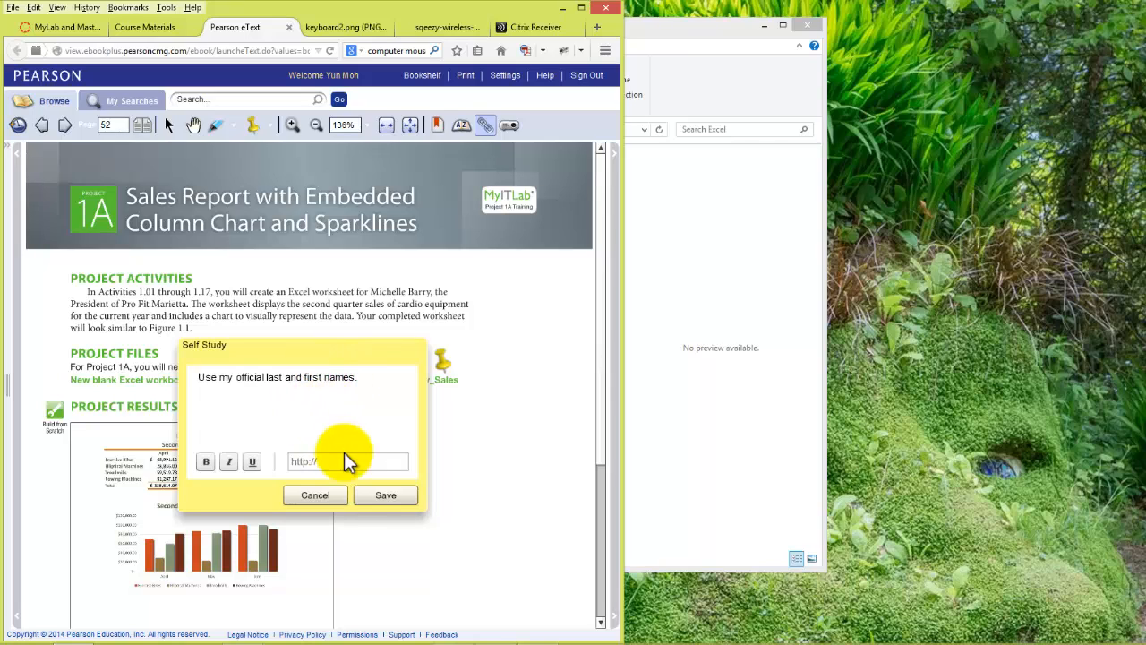
click(380, 496)
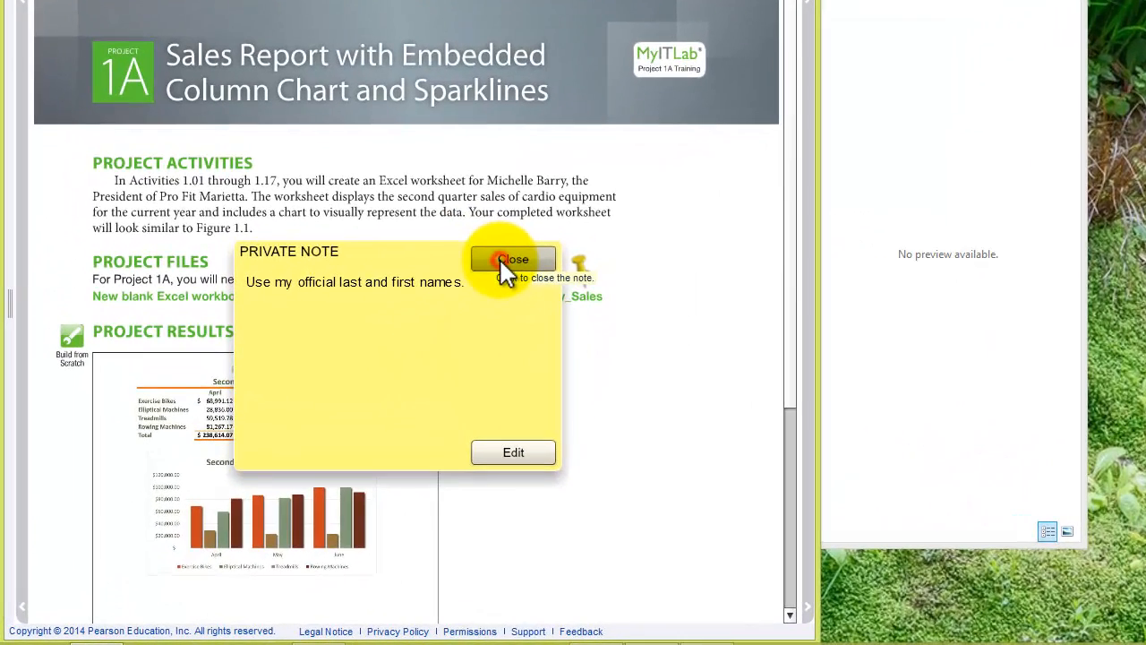
click(489, 276)
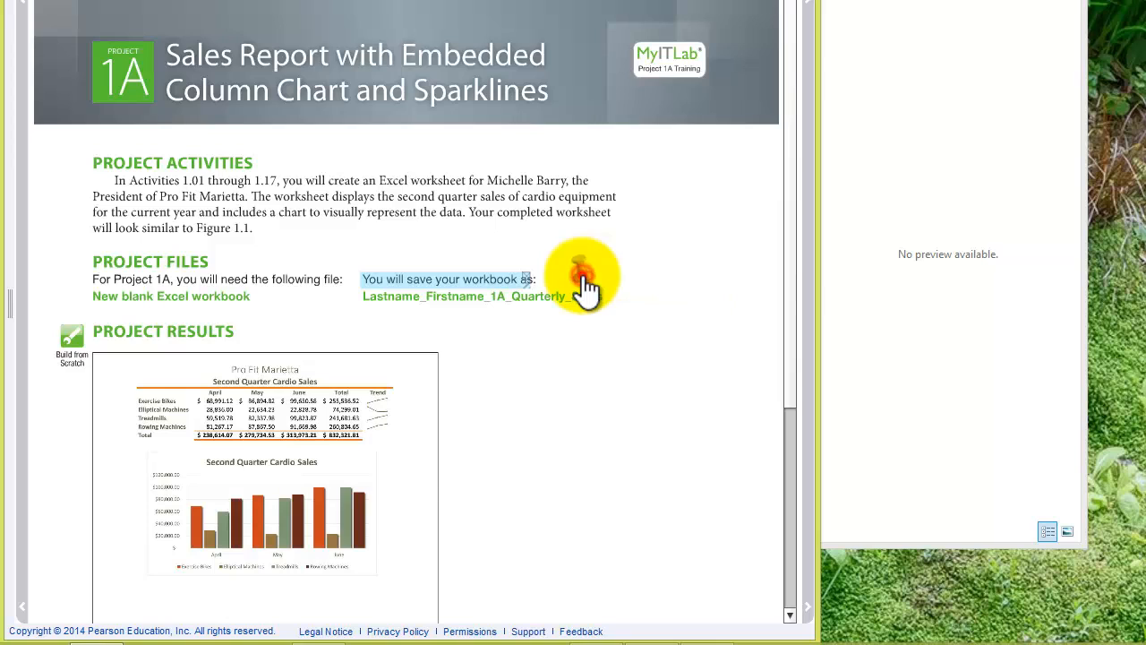
- Reopen the pinned note beside the workbook file name to read it, and close it
double_click(582, 285)
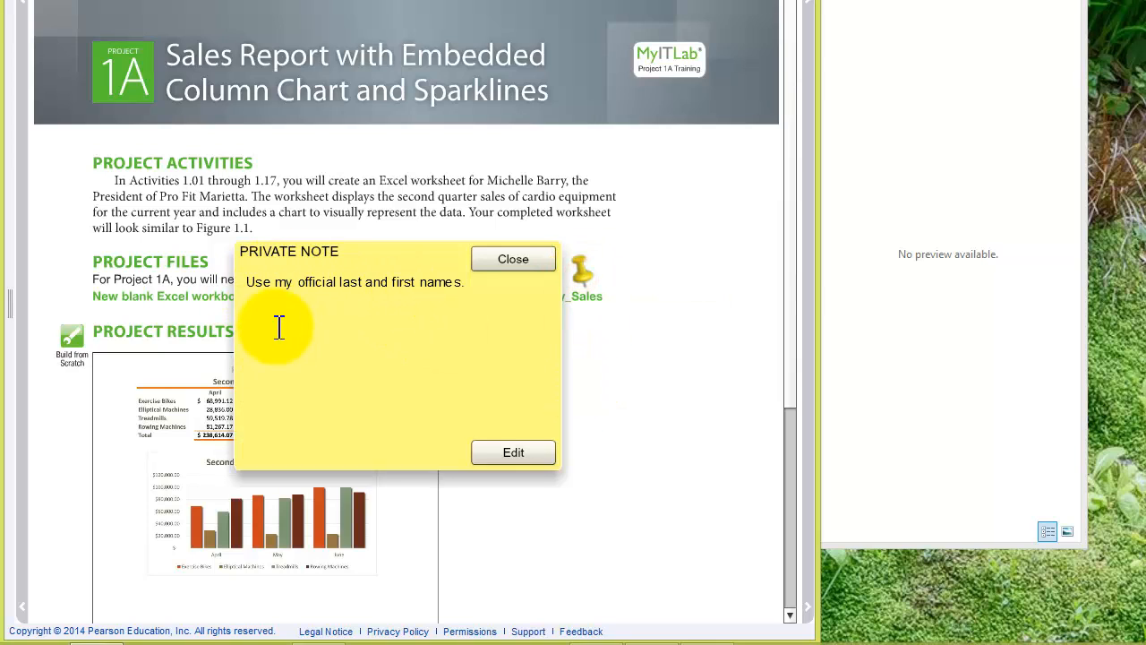
click(523, 269)
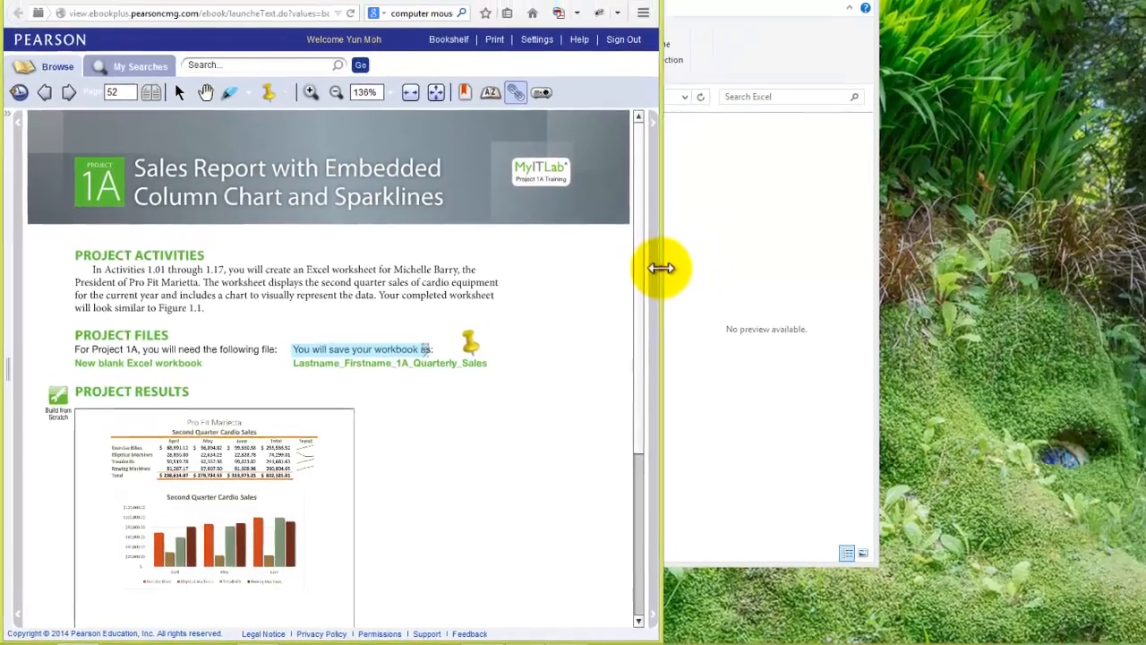
- Narrow the browser window slightly and review the eText page's print options without printing
drag(661, 267, 592, 289)
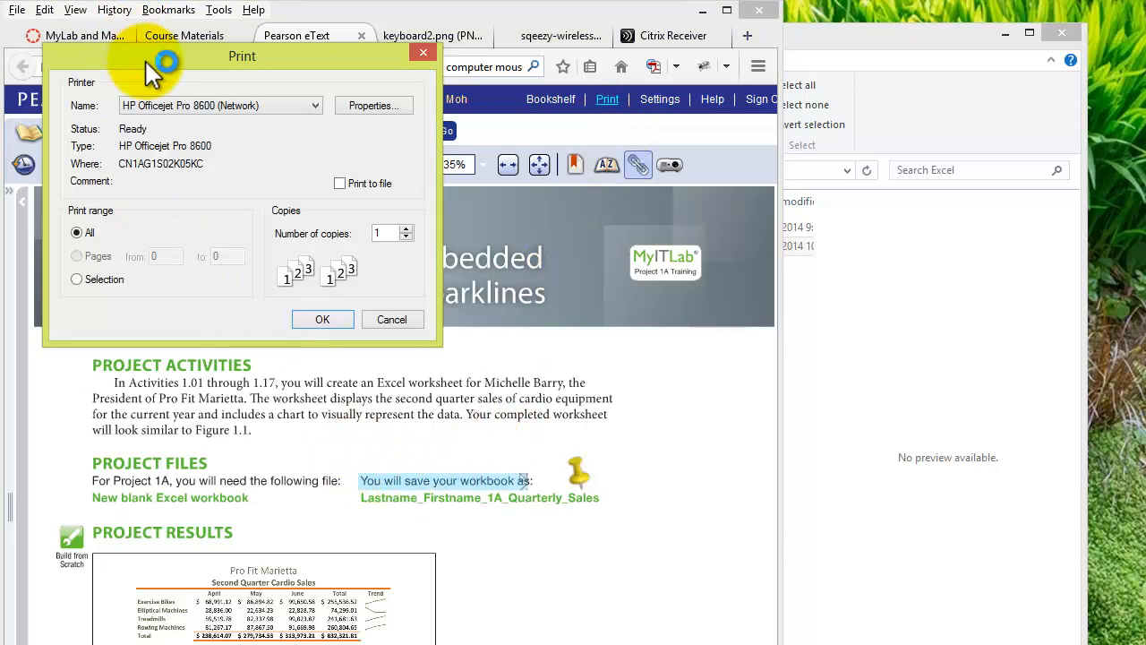
drag(145, 59, 155, 85)
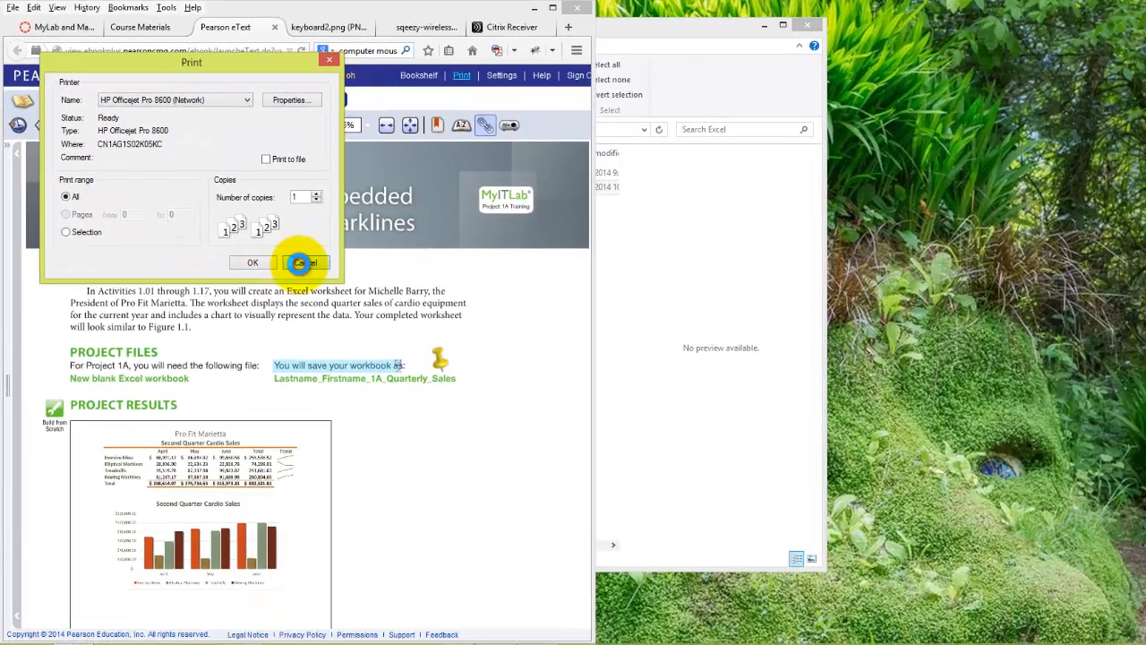
click(303, 263)
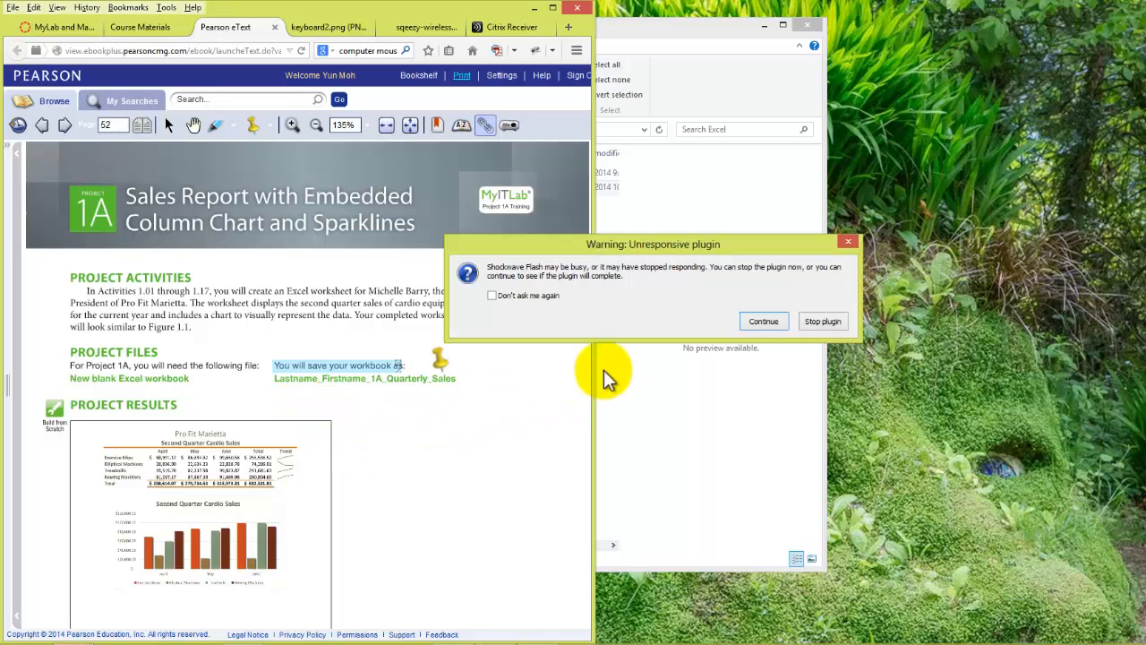
- Let the Shockwave Flash plugin continue running and stop the unresponsive plugin warning from being shown again
click(764, 322)
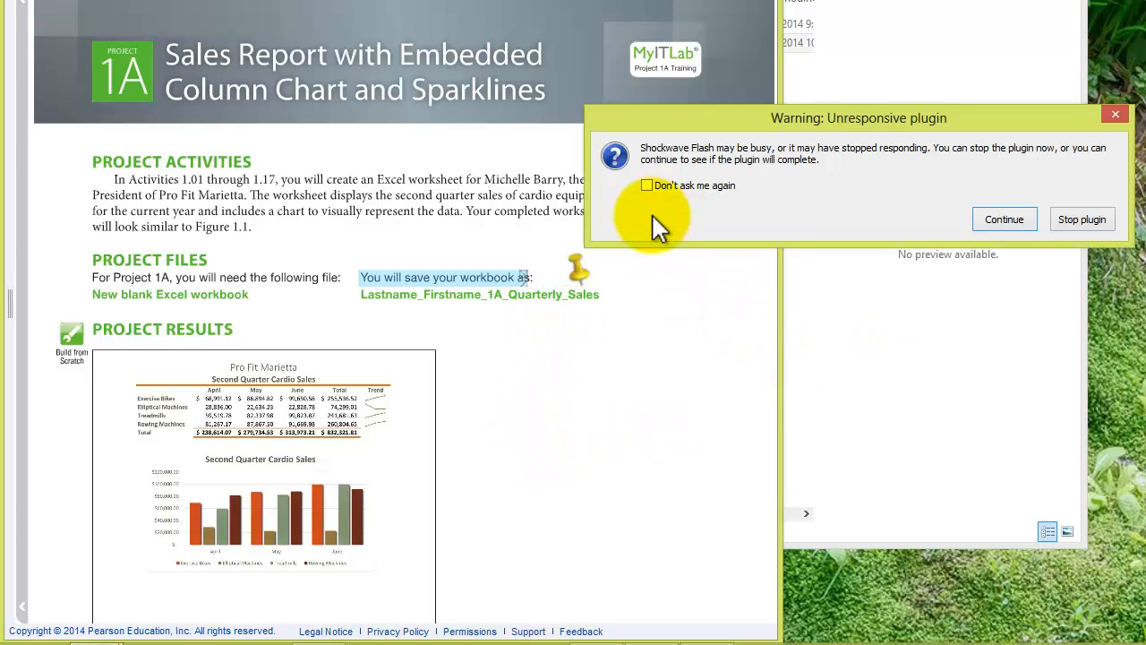
click(646, 186)
click(1004, 219)
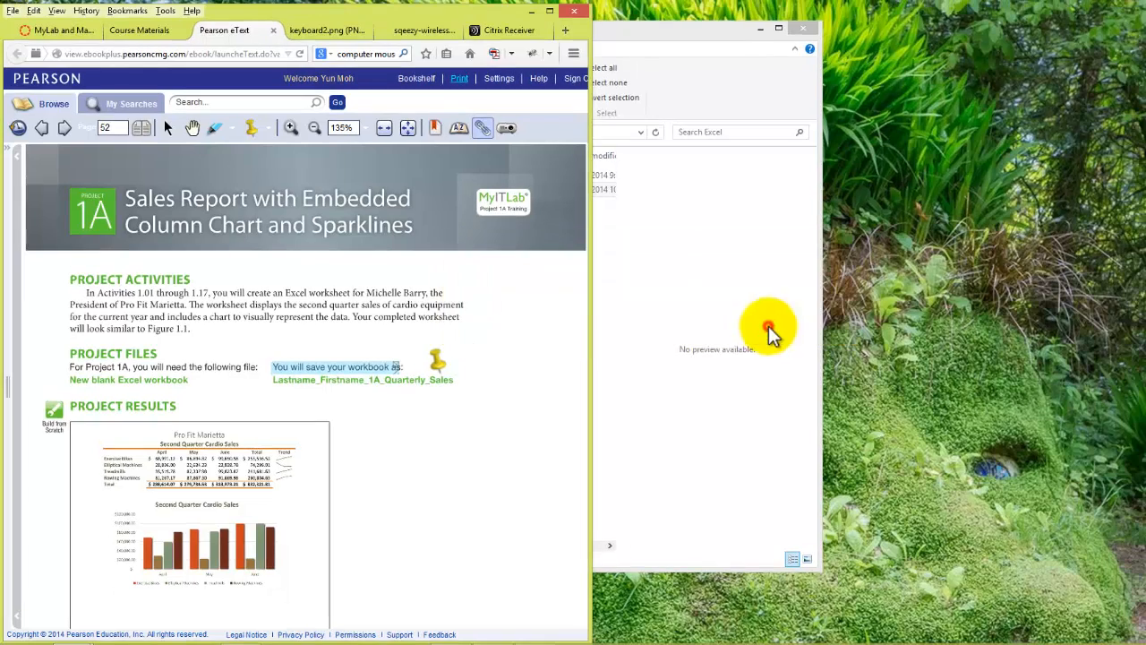
click(425, 464)
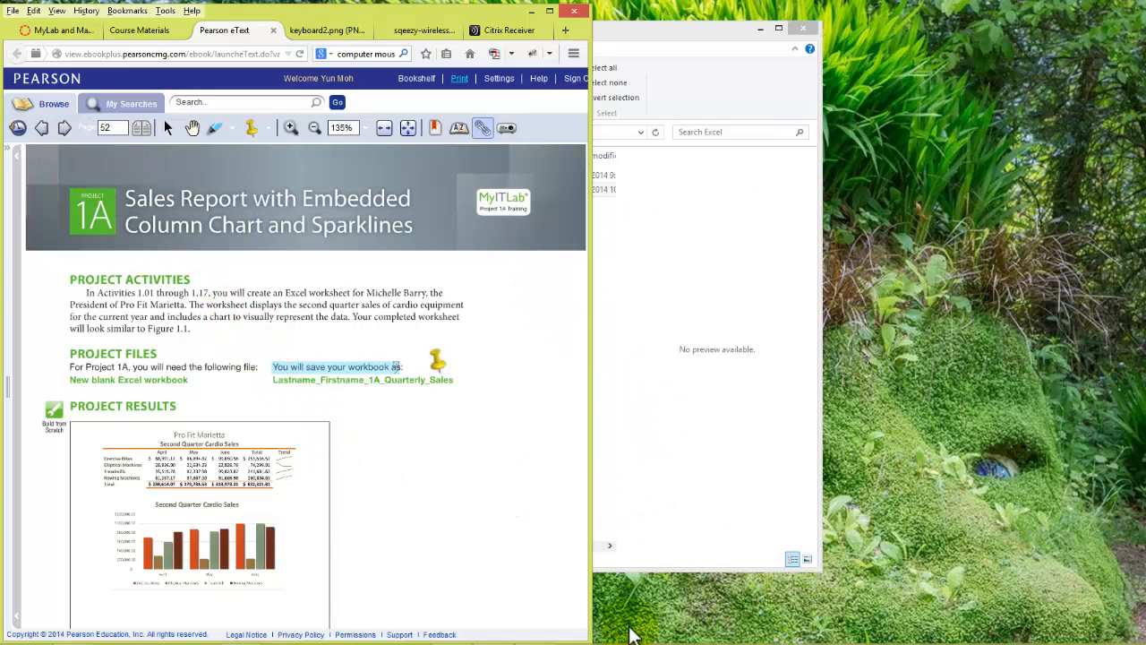
click(542, 644)
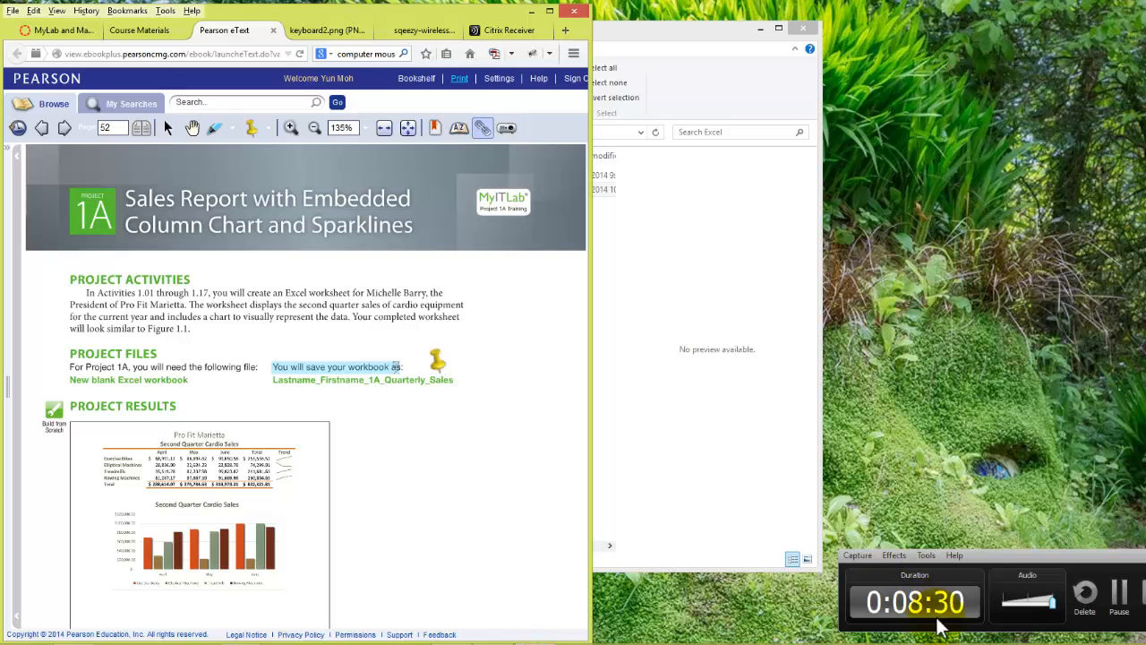
click(1119, 598)
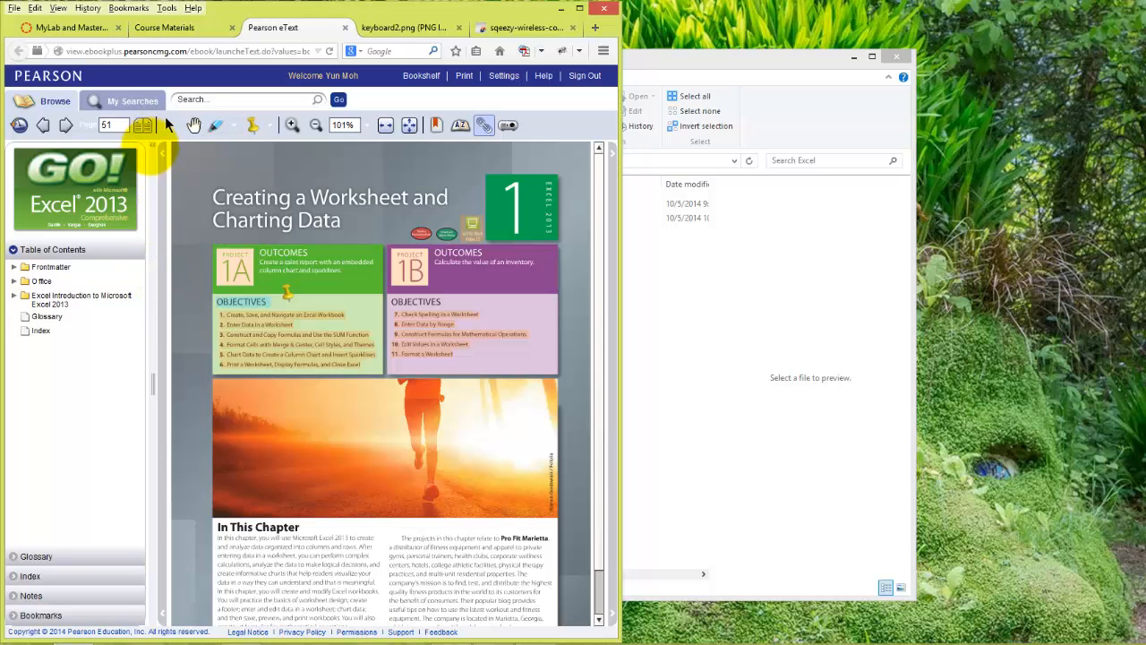
- Hide the table of contents pane and go to page 52, the Project 1A overview
click(151, 147)
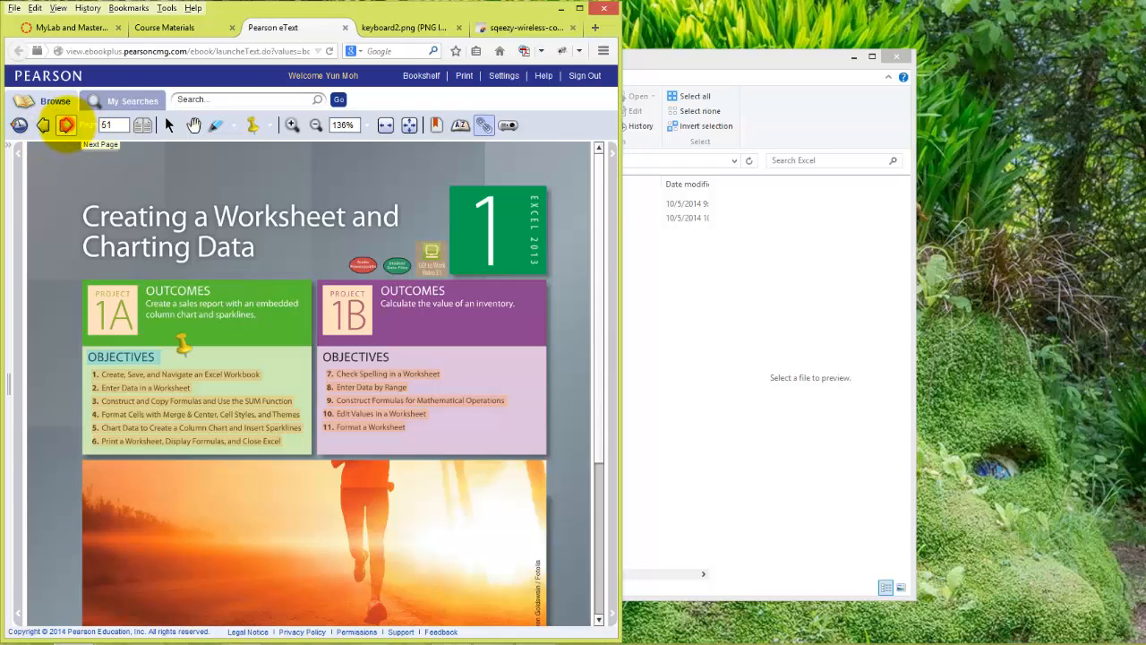
click(67, 123)
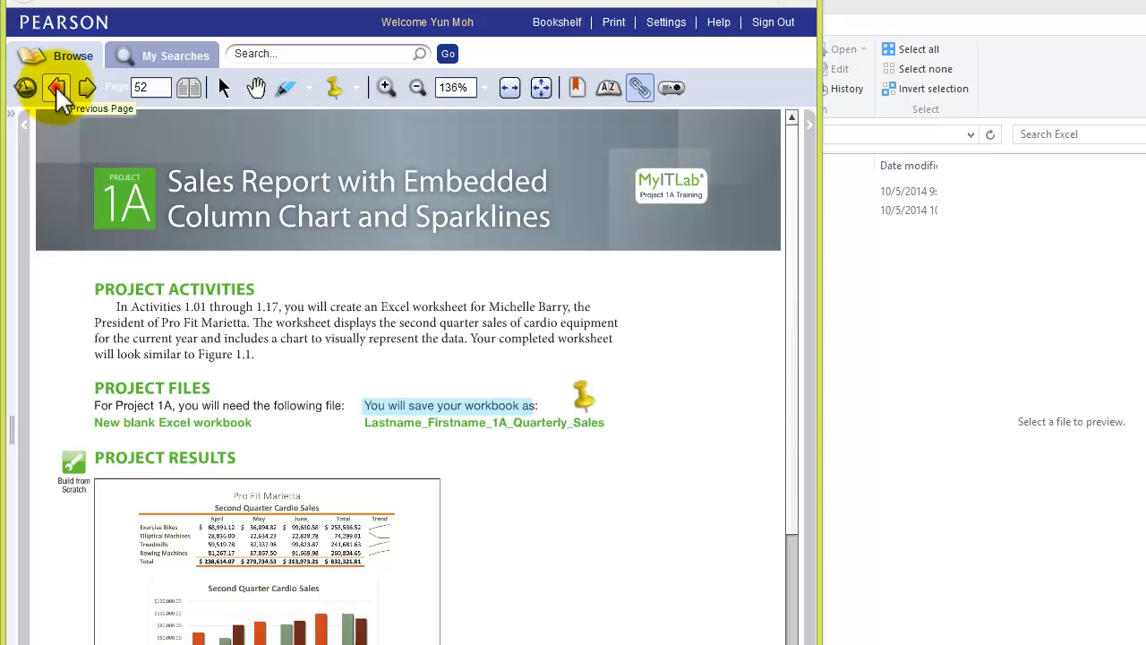
click(57, 94)
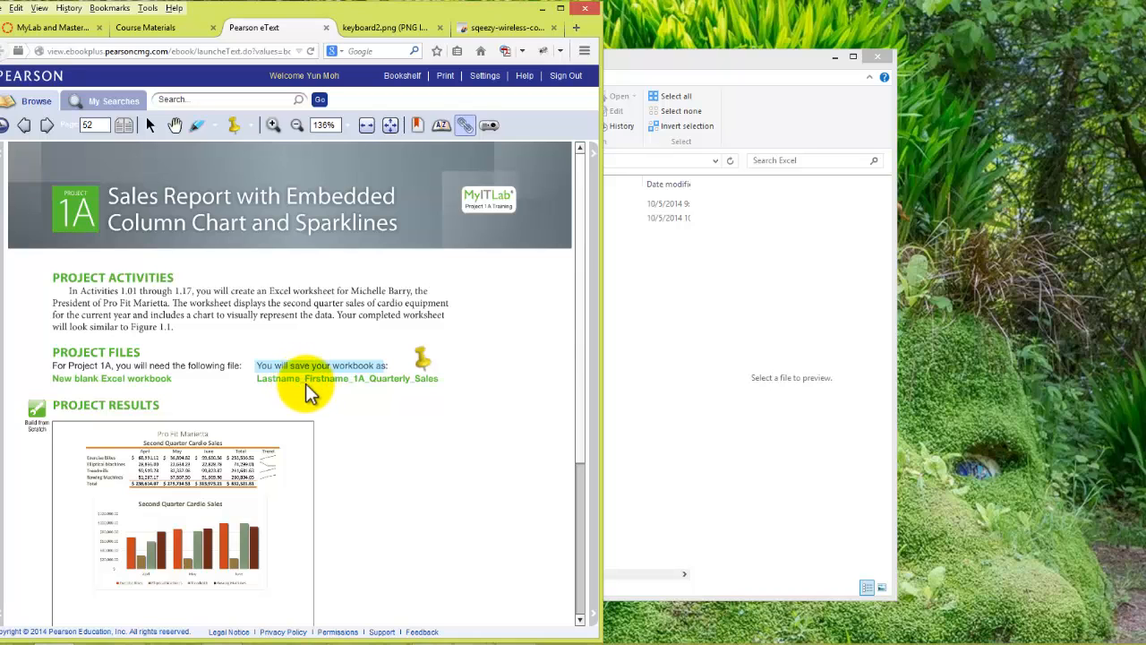
- Examine the underscore and left Shift keys enlarged in the keyboard2.png picture, and return to the Pearson eText page
click(378, 30)
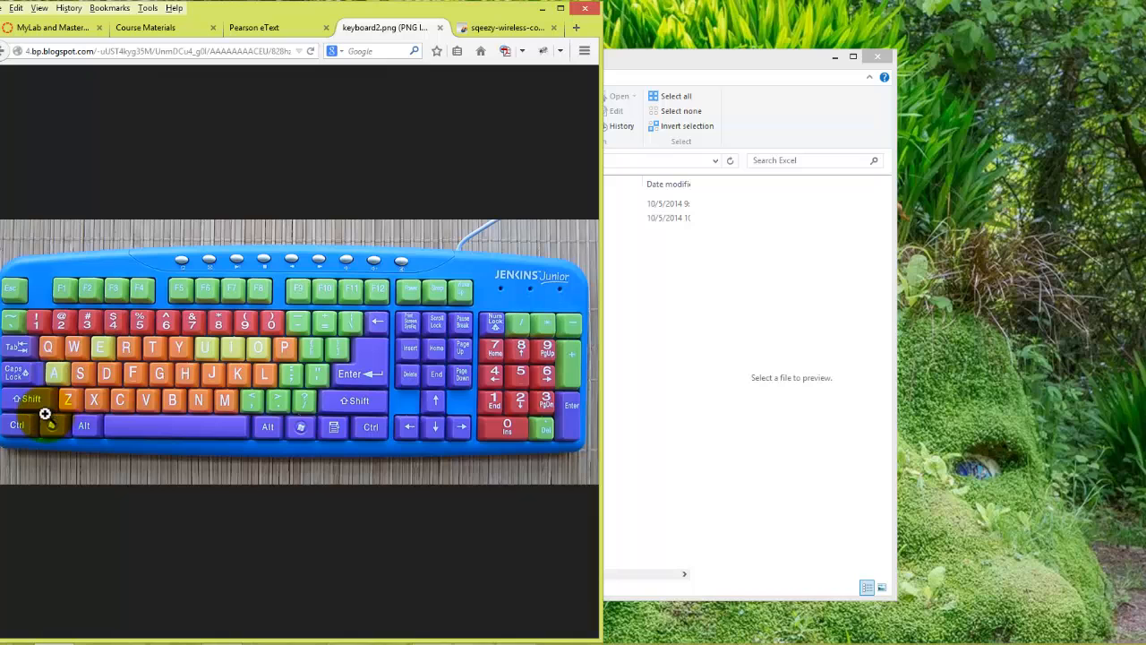
click(299, 324)
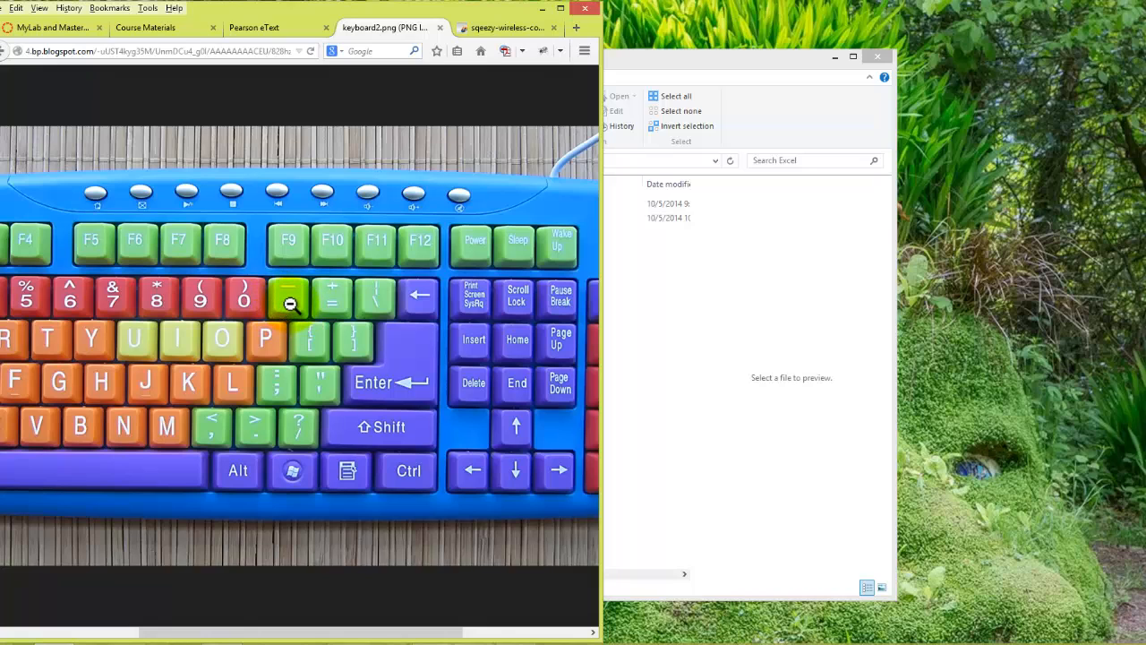
click(290, 305)
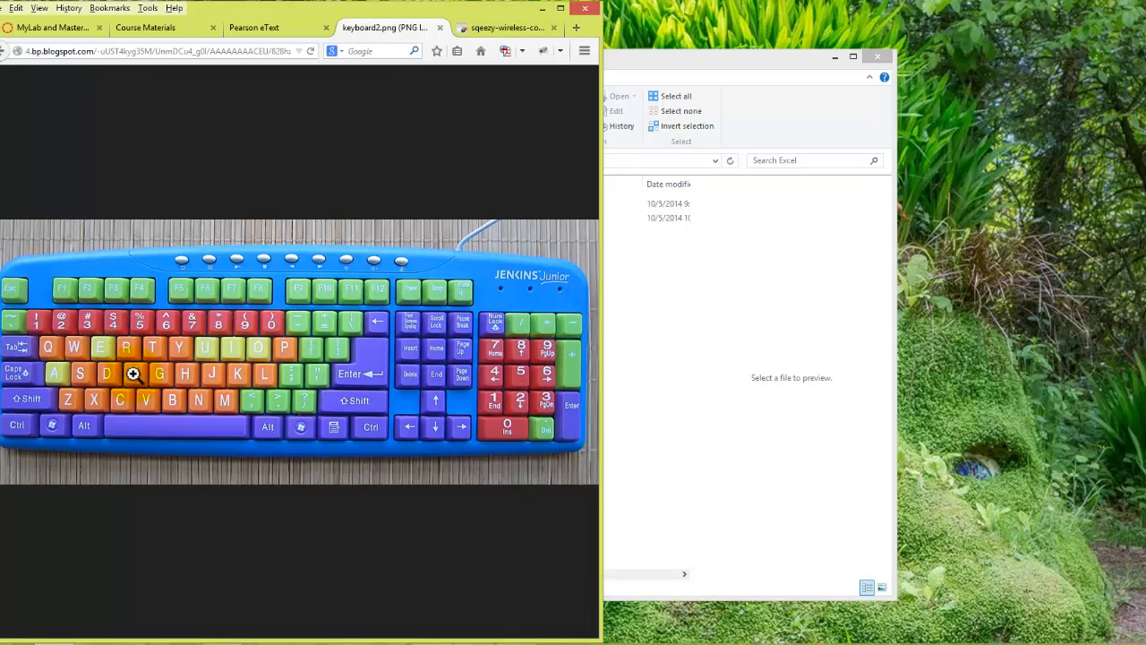
click(37, 398)
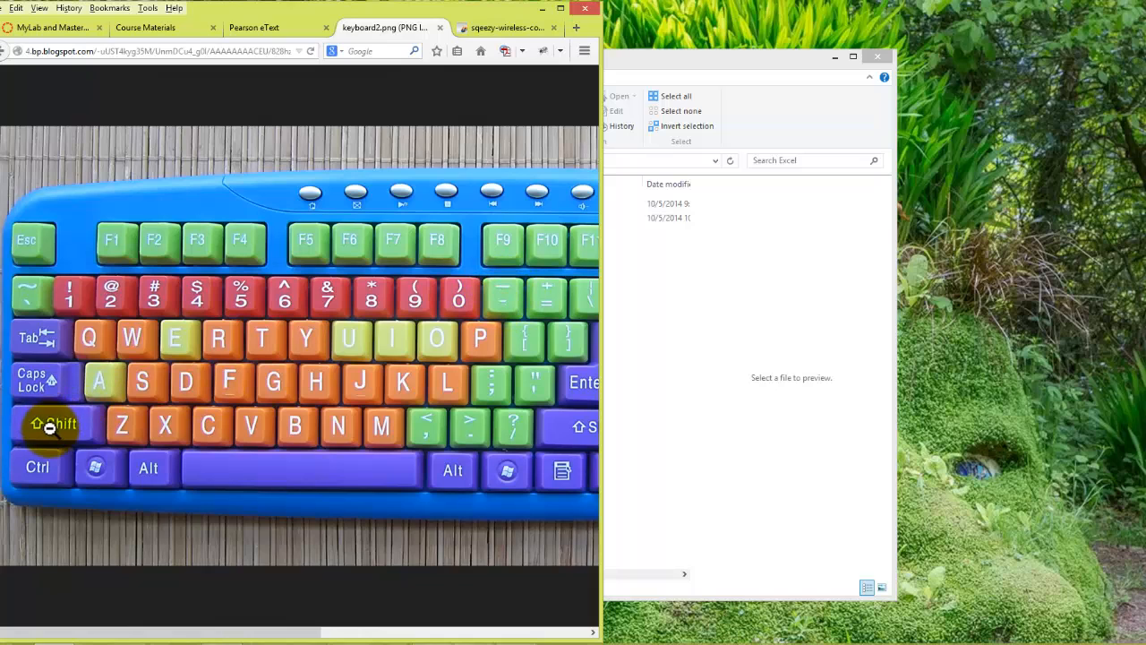
click(256, 28)
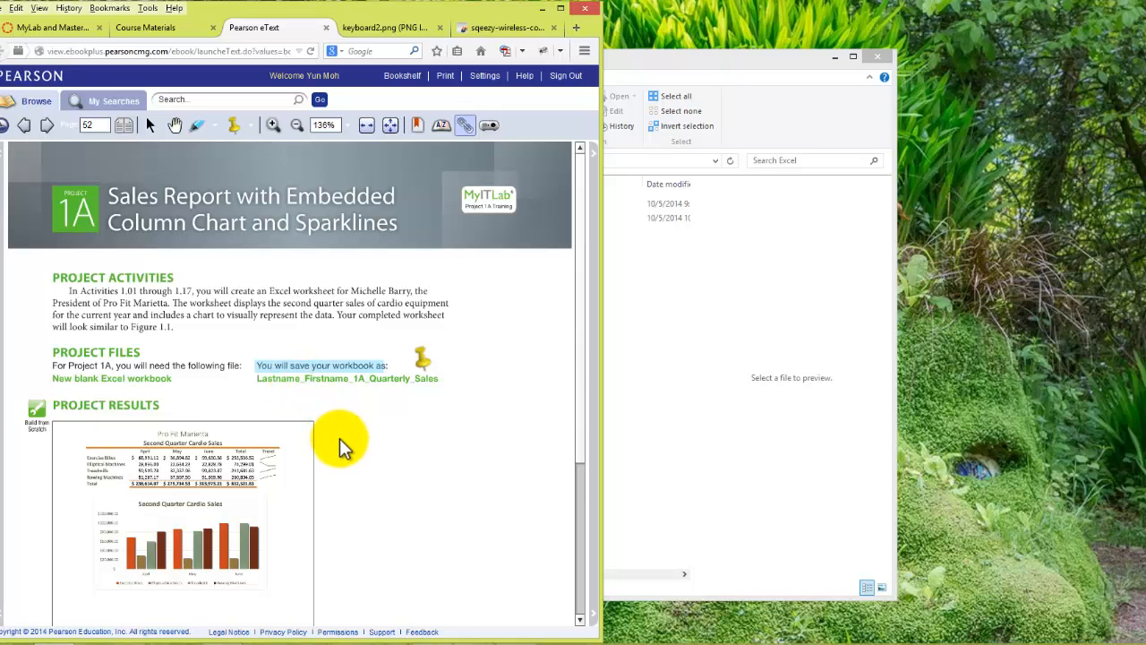
- Read the Project 1A files and results on page 52 and continue to Objective 1 on page 53
scroll(341, 443, down, 1)
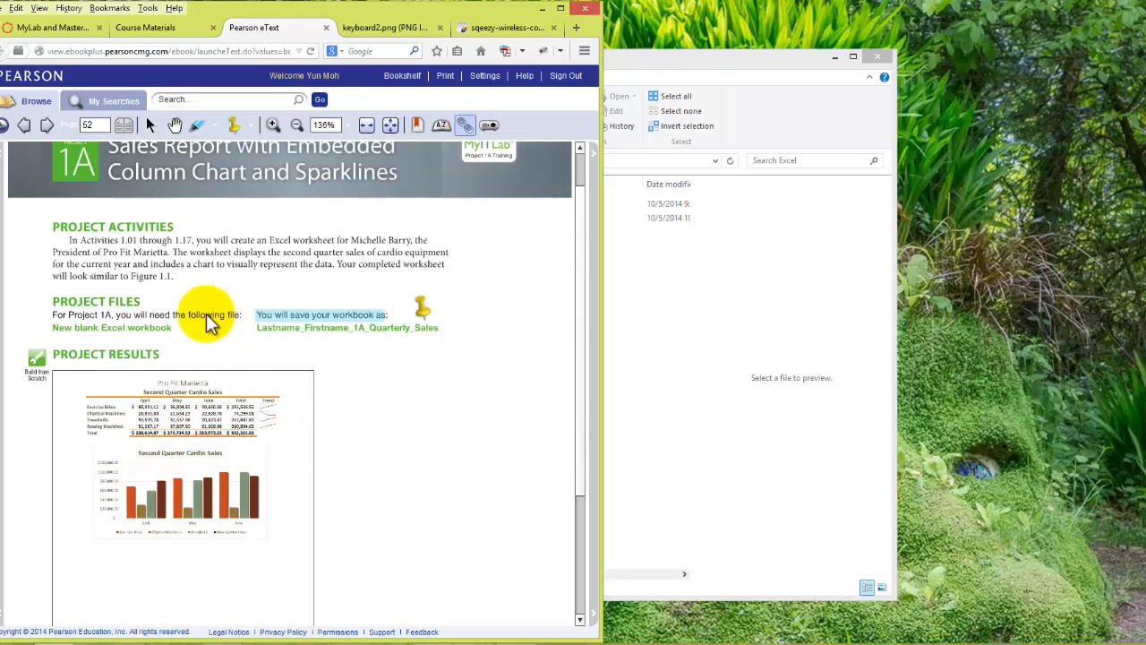
scroll(154, 193, up, 1)
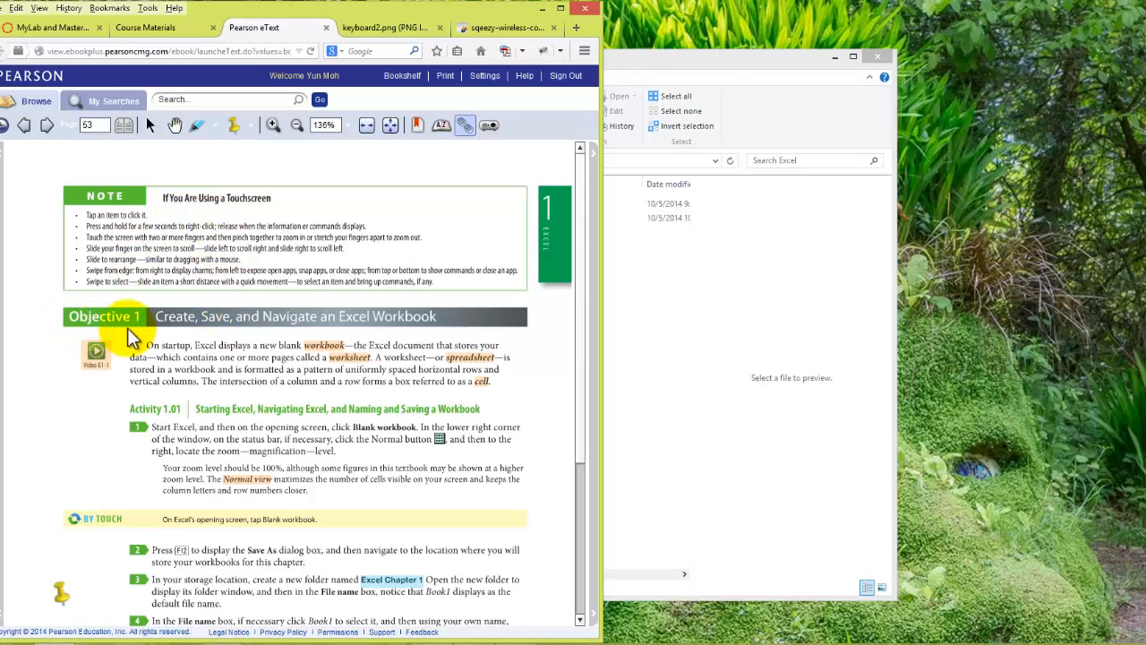
scroll(192, 419, down, 1)
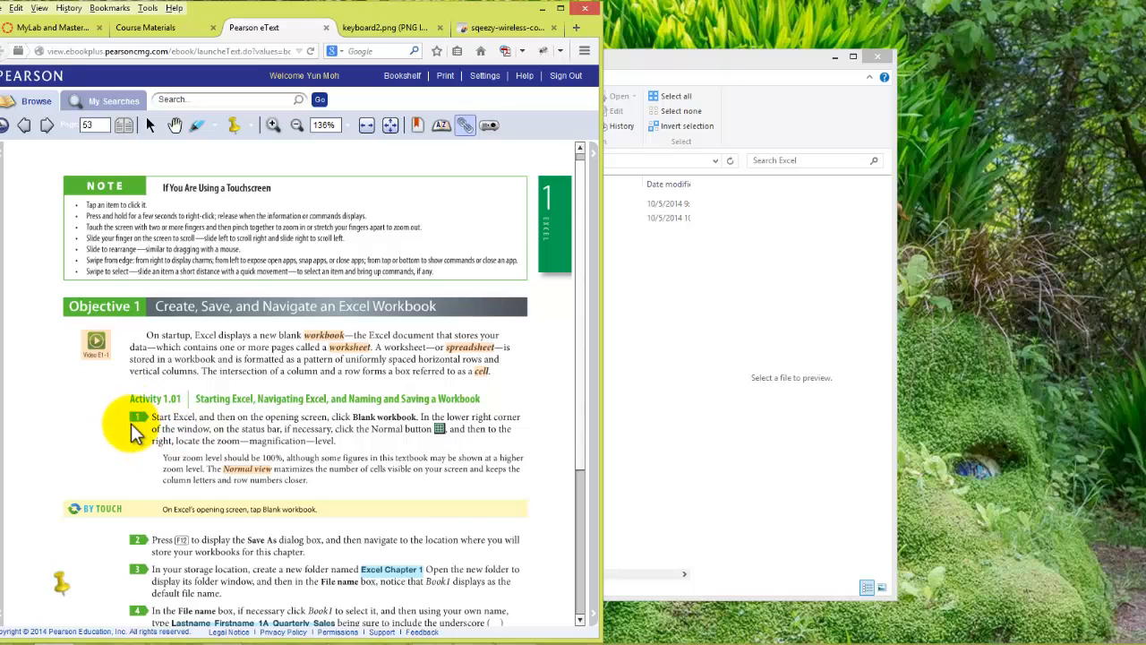
scroll(134, 428, down, 1)
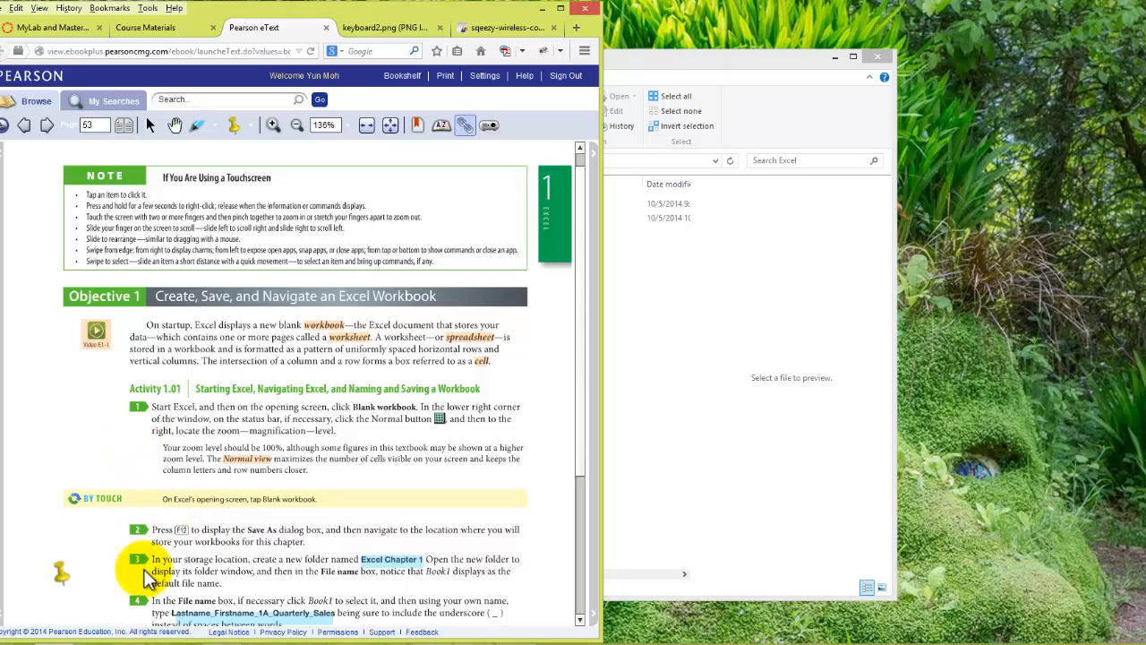
scroll(189, 501, up, 1)
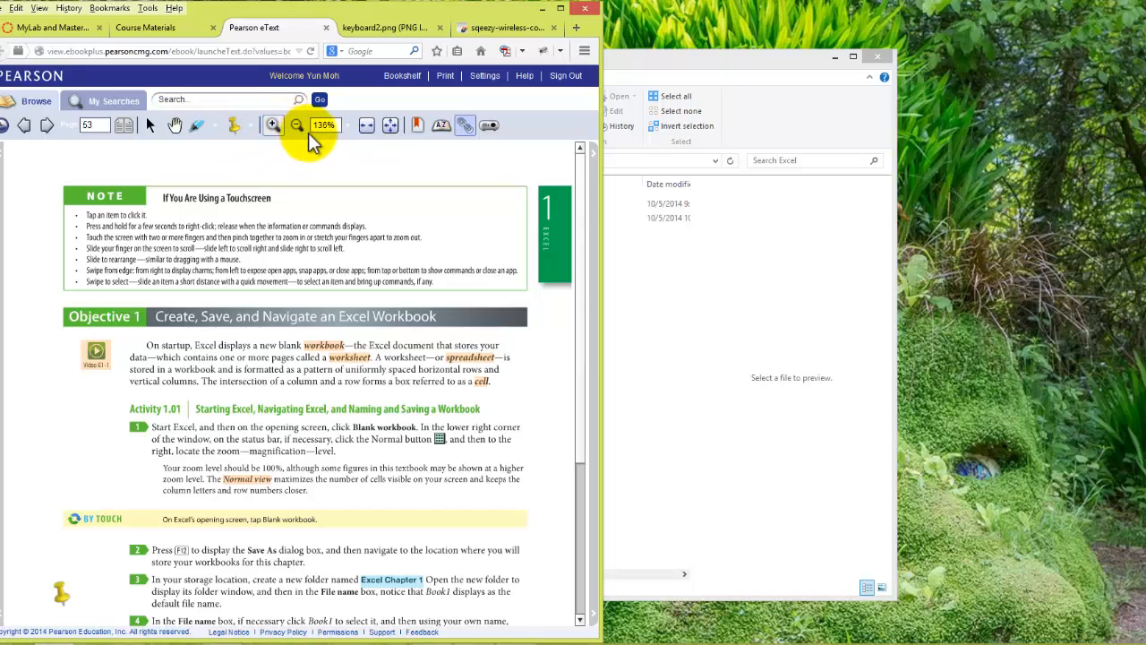
- Try a 161% page zoom, restore it to 136%, and examine the numbered instructions of Activity 1.01 on page 53
click(274, 127)
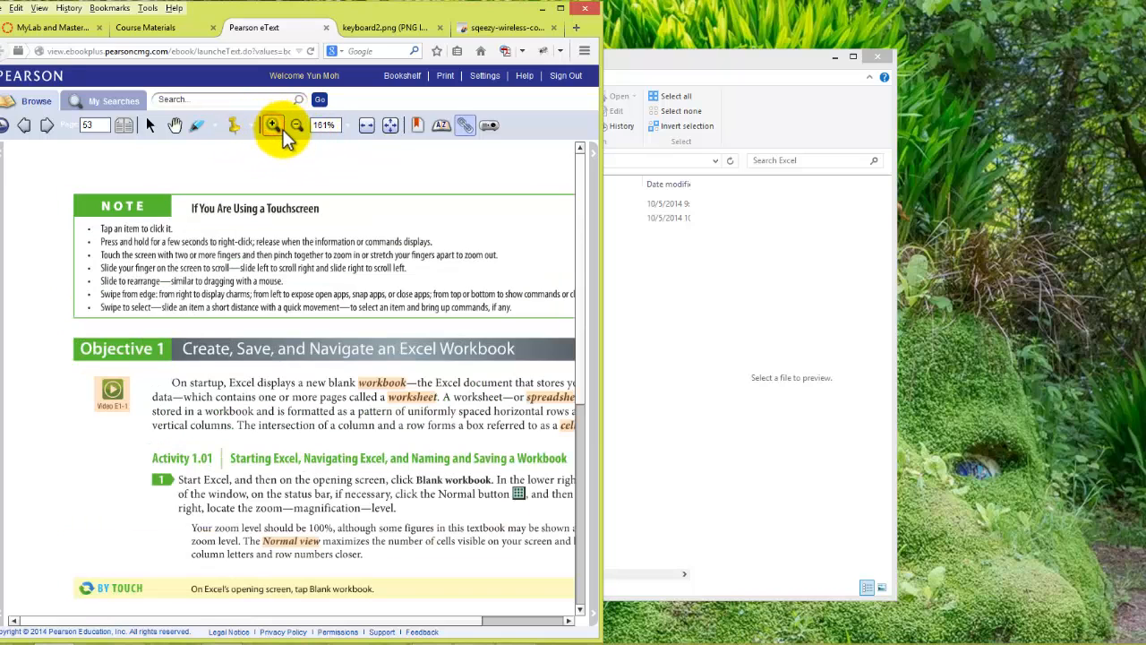
click(297, 126)
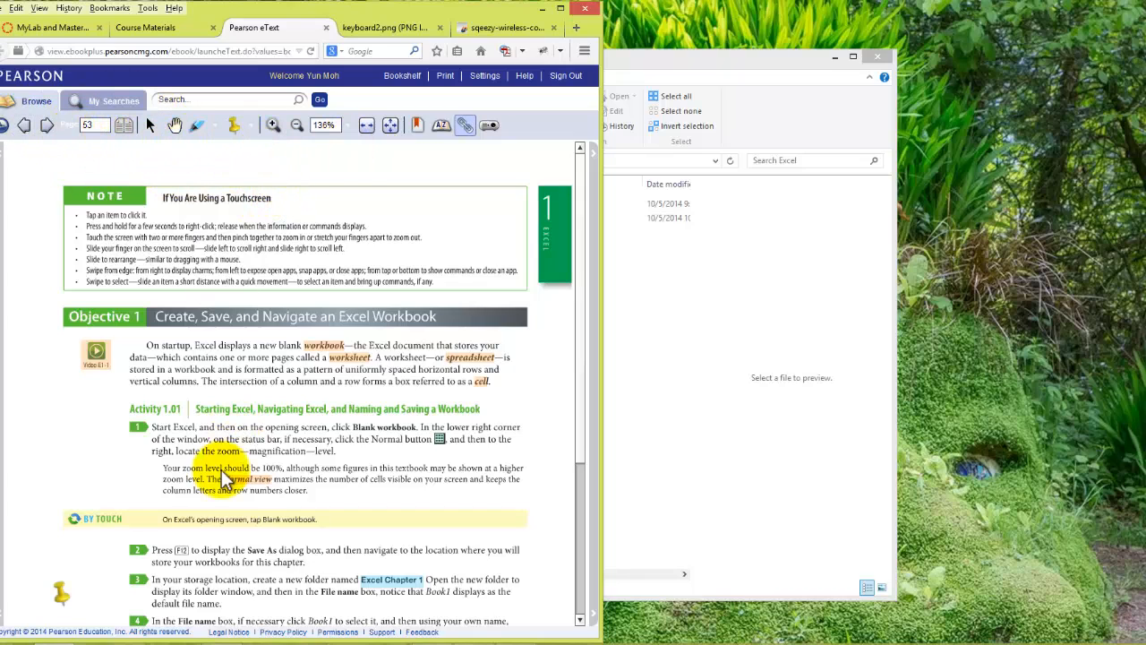
scroll(220, 487, down, 2)
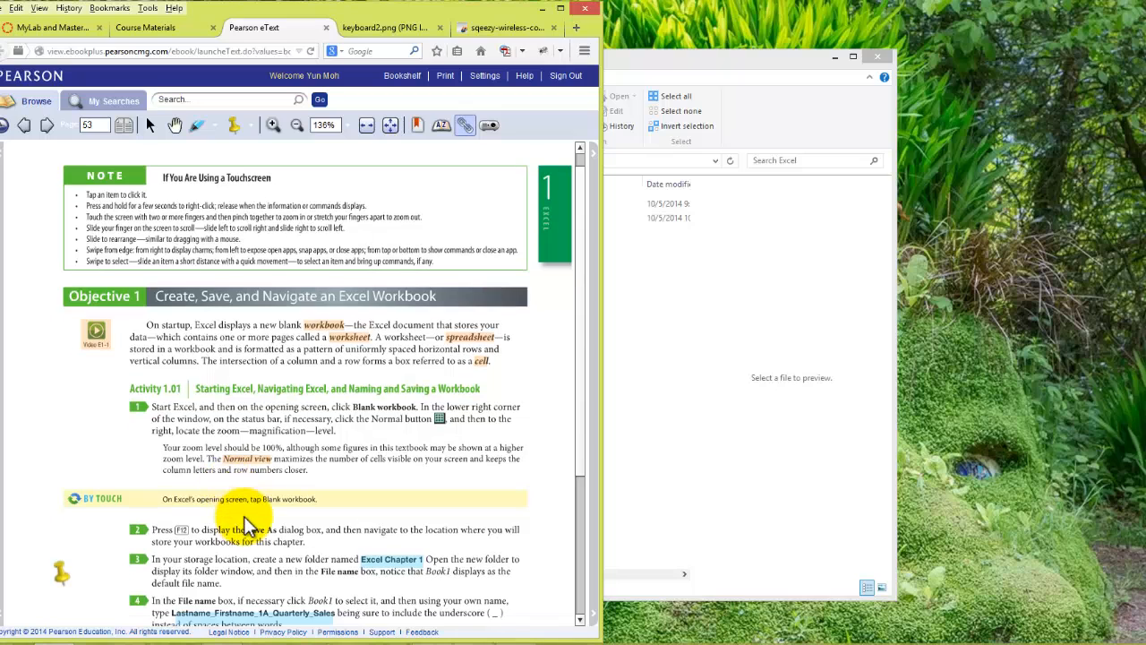
scroll(254, 534, down, 1)
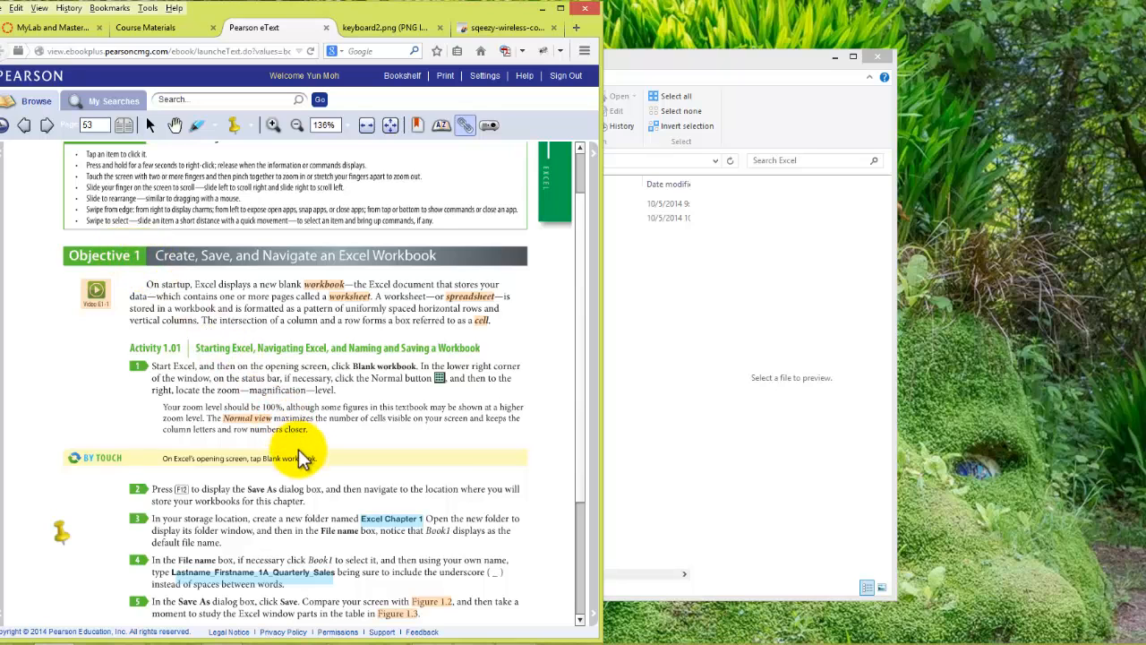
scroll(305, 461, down, 1)
scroll(309, 475, down, 2)
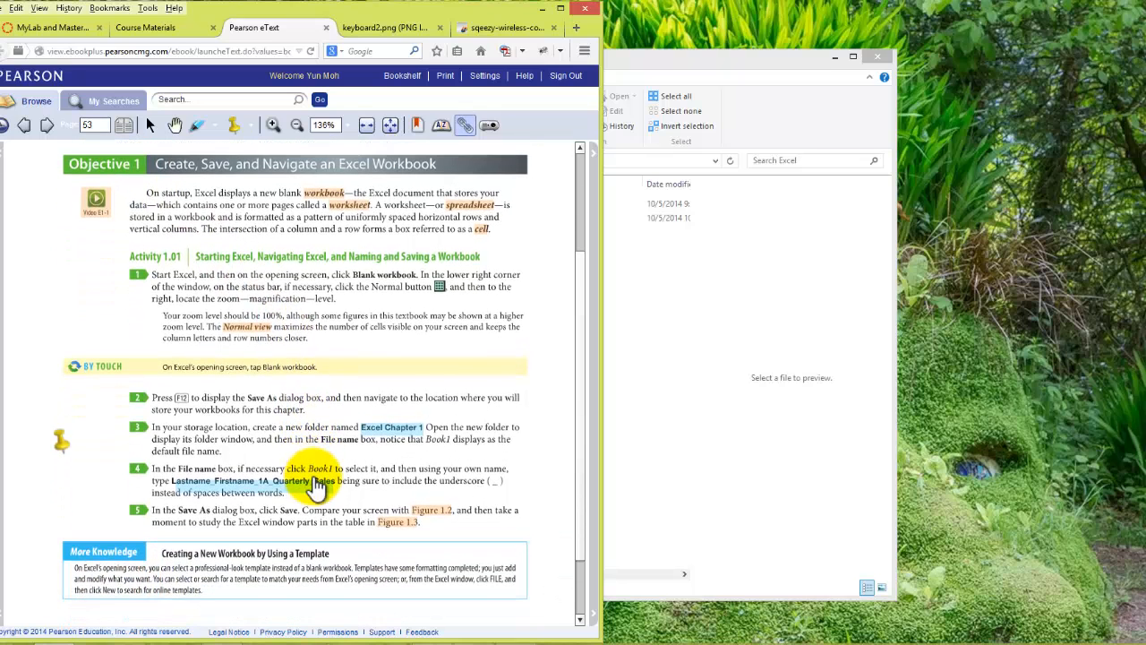
- Look through the app tiles on the Windows Start screen to locate Excel 2013
scroll(309, 460, down, 1)
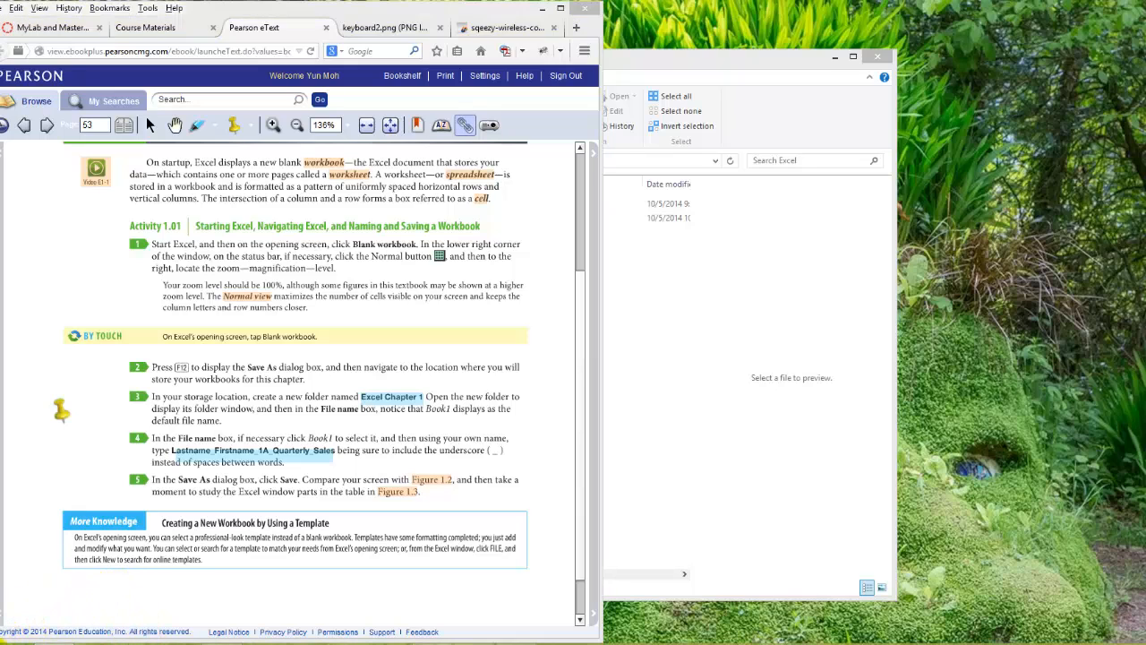
click(9, 636)
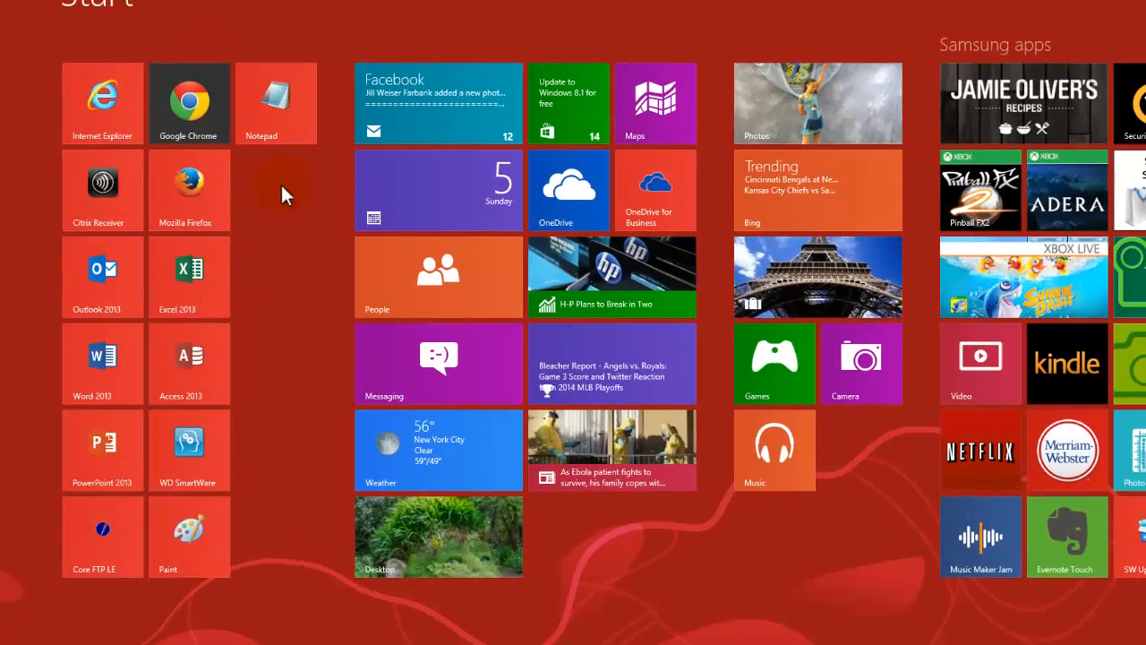
scroll(302, 332, down, 5)
scroll(376, 345, down, 4)
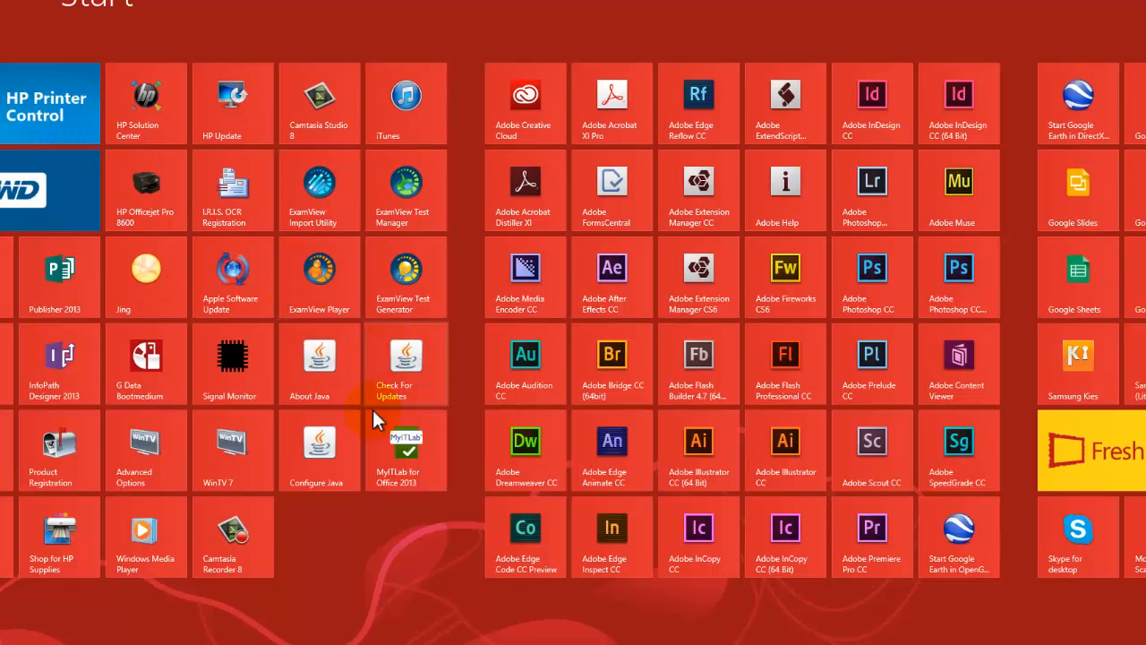
scroll(363, 488, up, 2)
scroll(364, 497, down, 2)
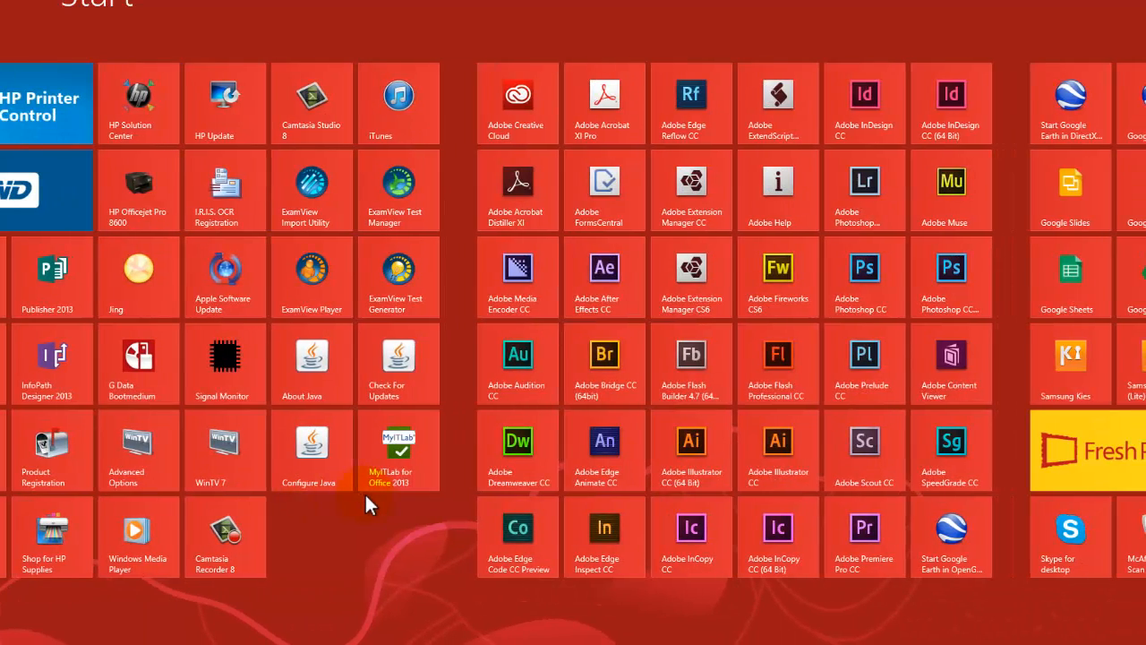
scroll(365, 498, up, 8)
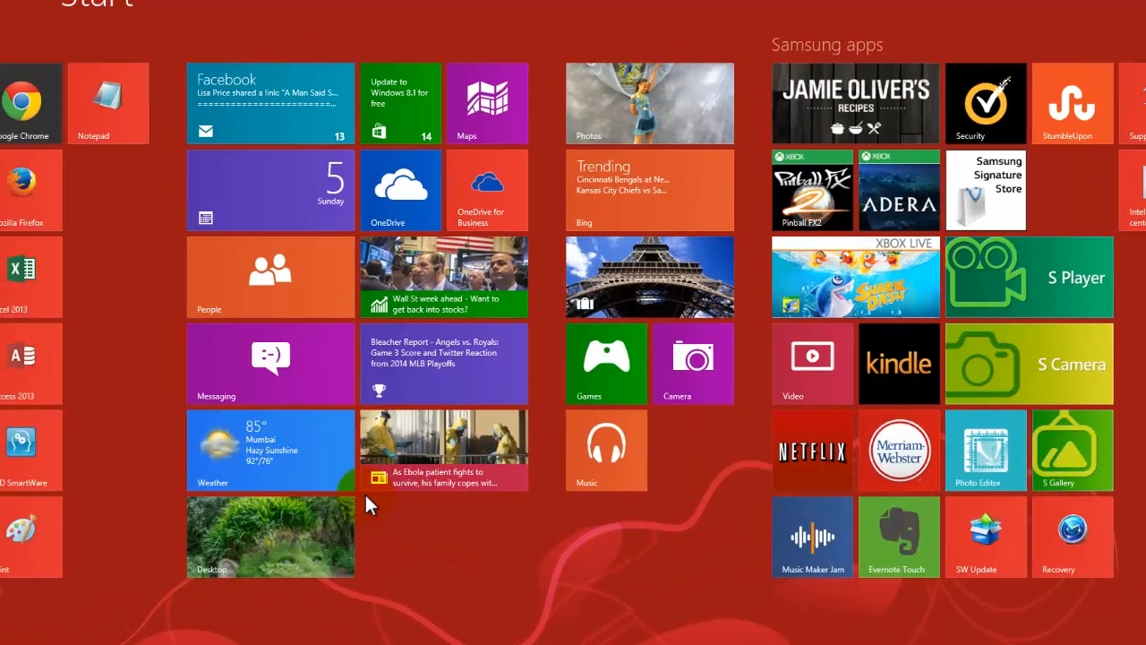
scroll(365, 492, up, 1)
- Examine the available options for the Excel 2013 tile on the Start screen and dismiss them
click(191, 273)
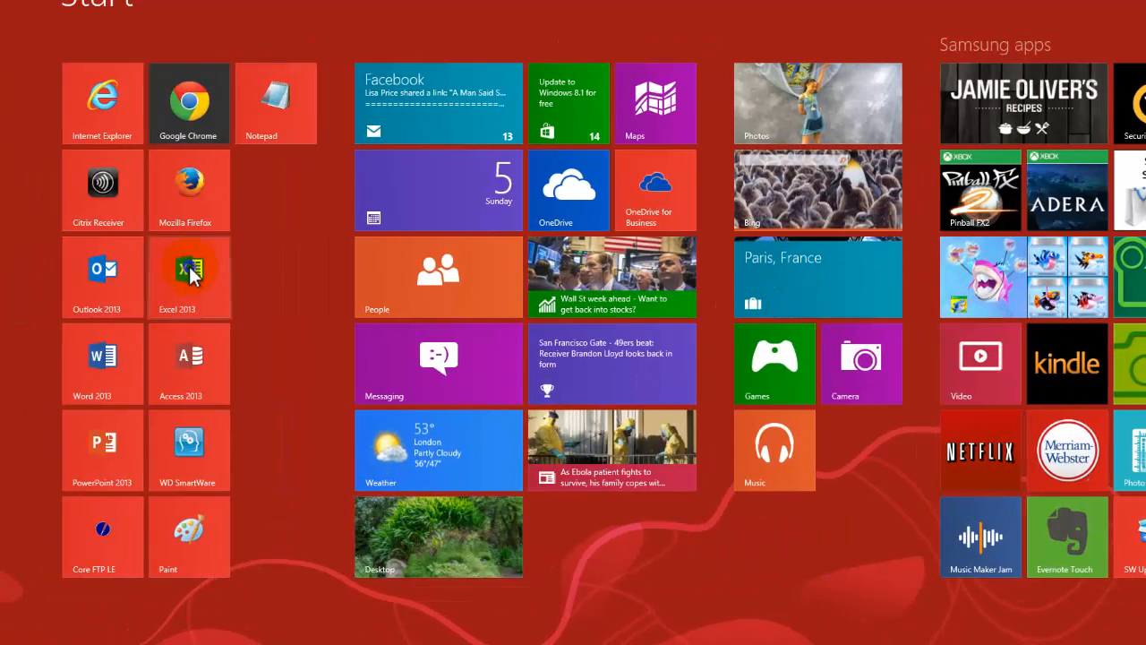
right_click(191, 273)
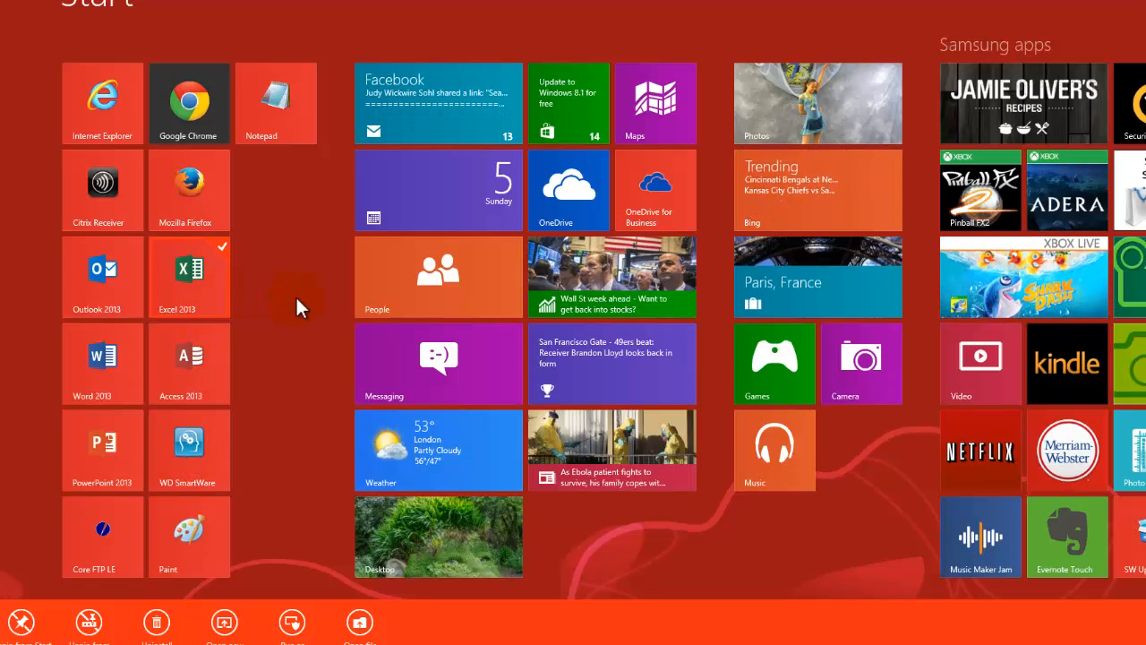
right_click(195, 269)
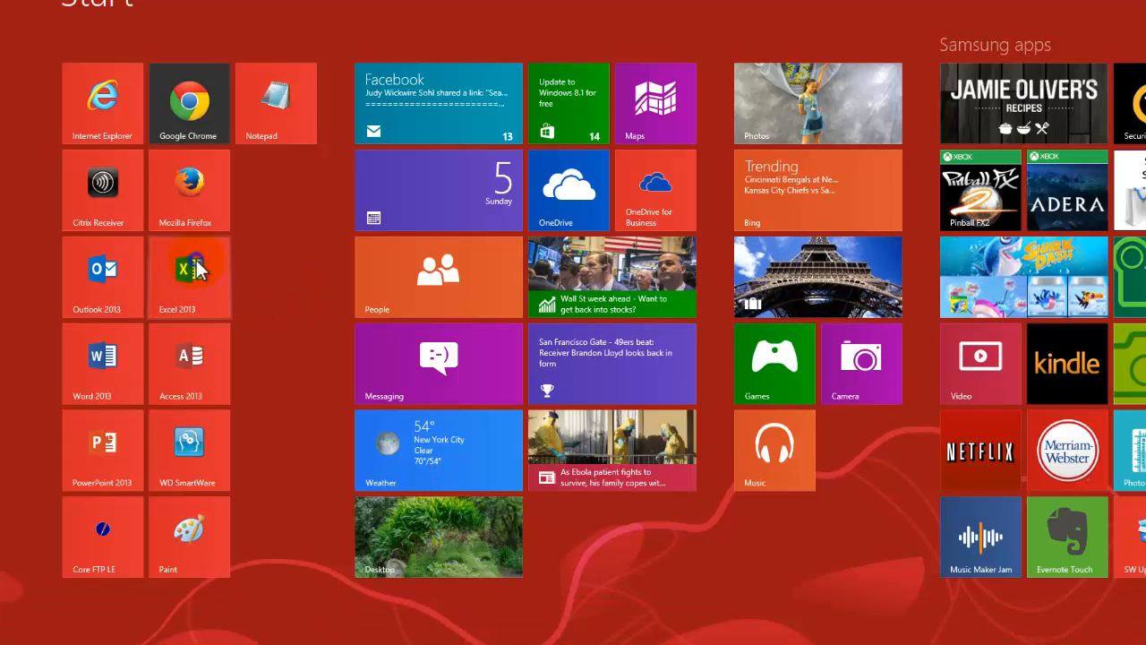
right_click(195, 269)
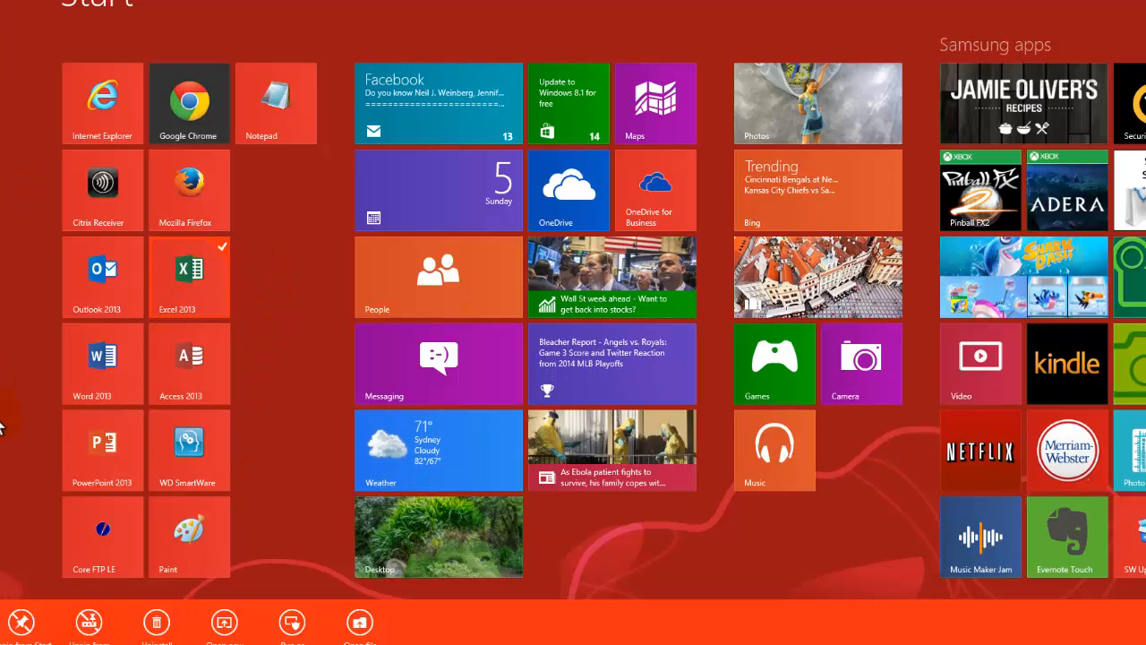
key(Escape)
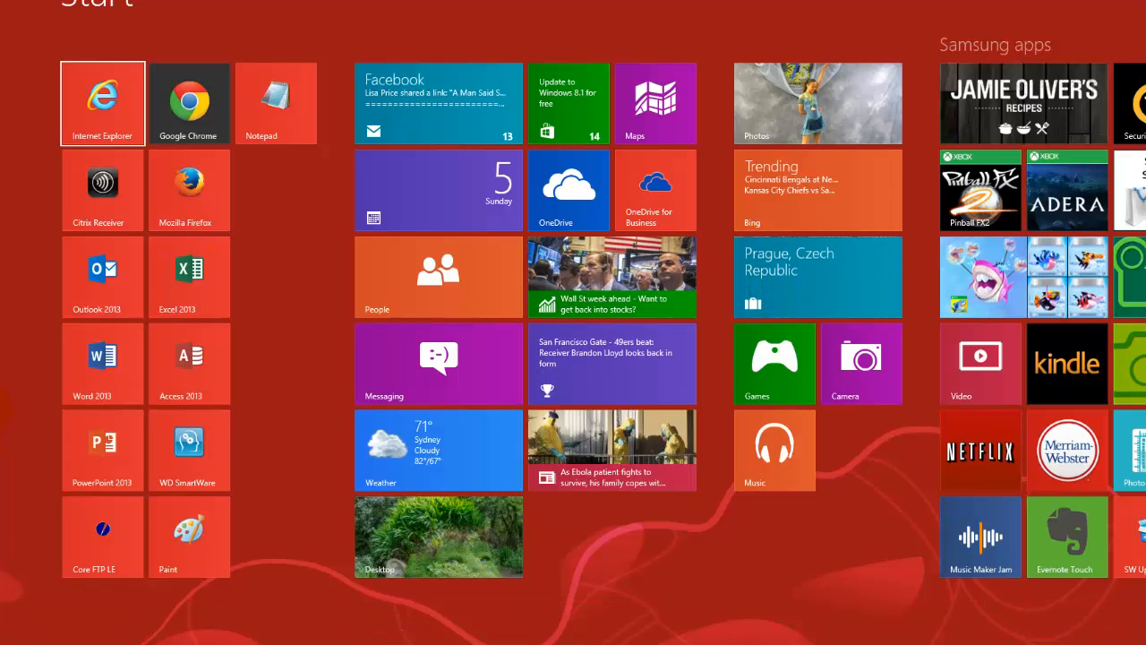
- Return to the desktop, start Excel 2013 and create a blank workbook
key(super)
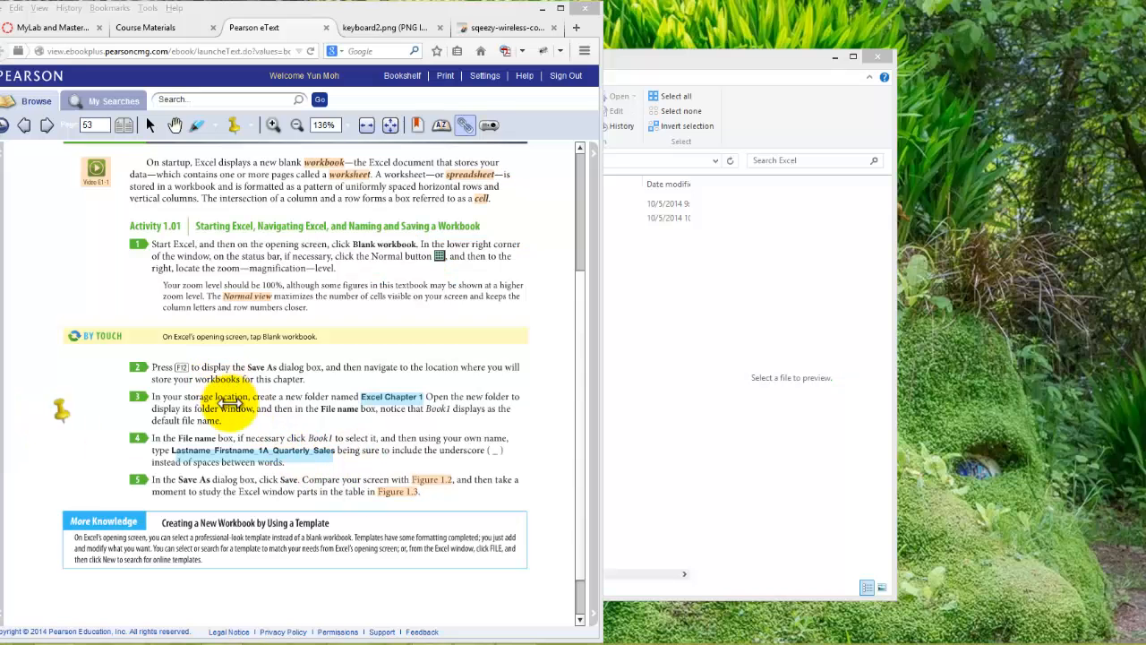
click(237, 421)
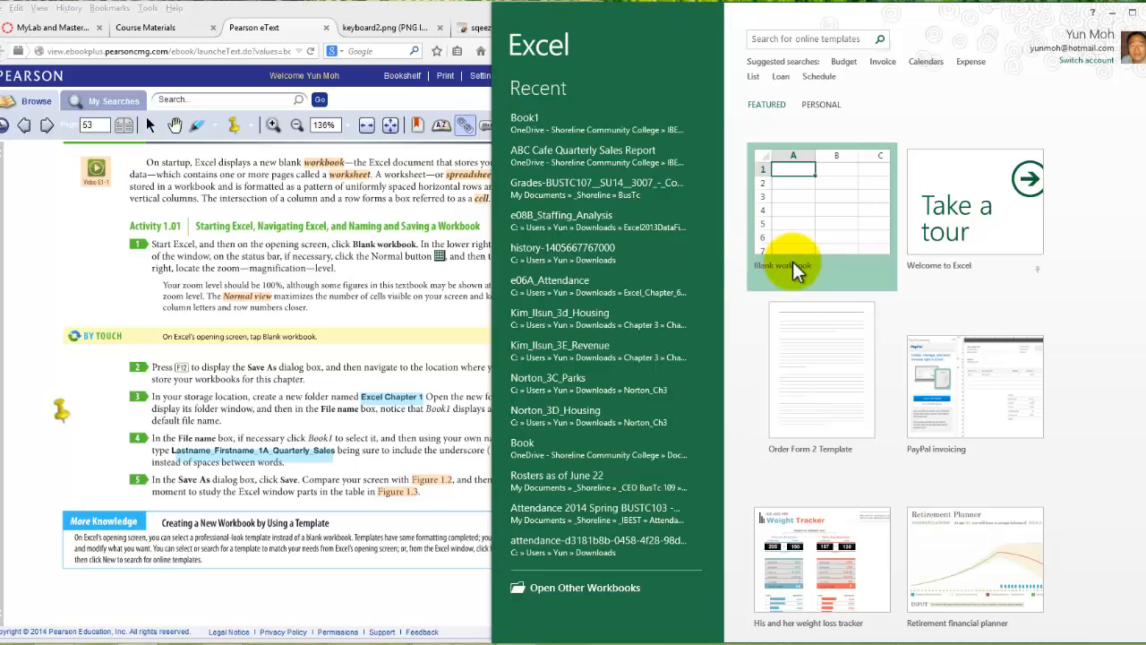
click(820, 223)
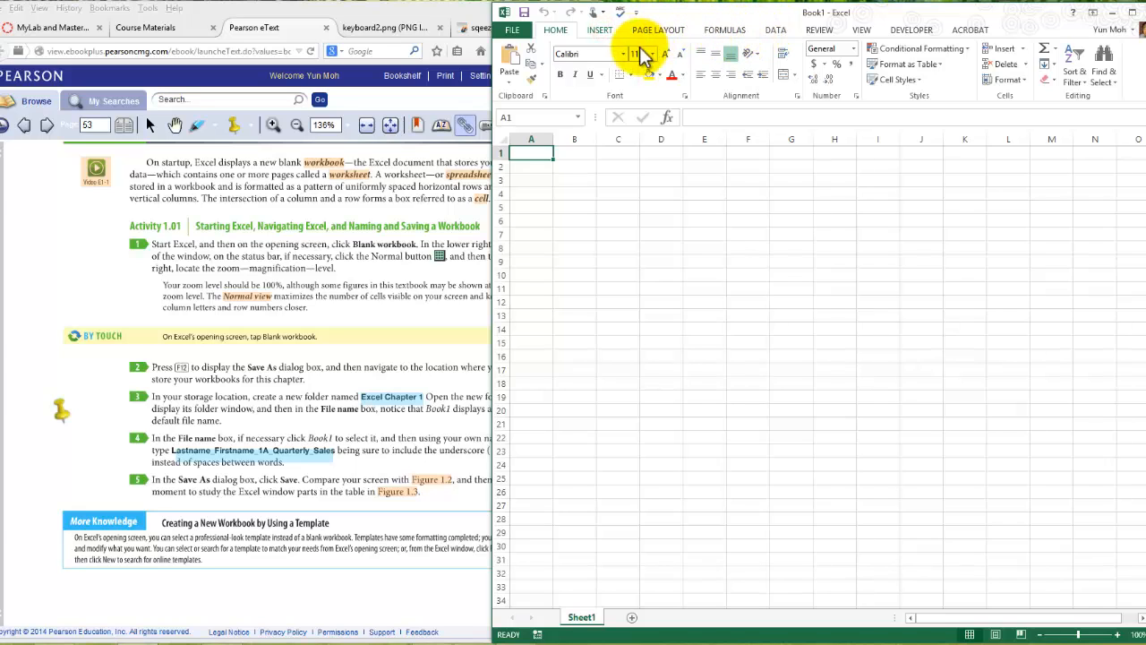
- Examine the Insert, Page Layout and Home commands of the ribbon, and the formula bar for cell A1
click(600, 32)
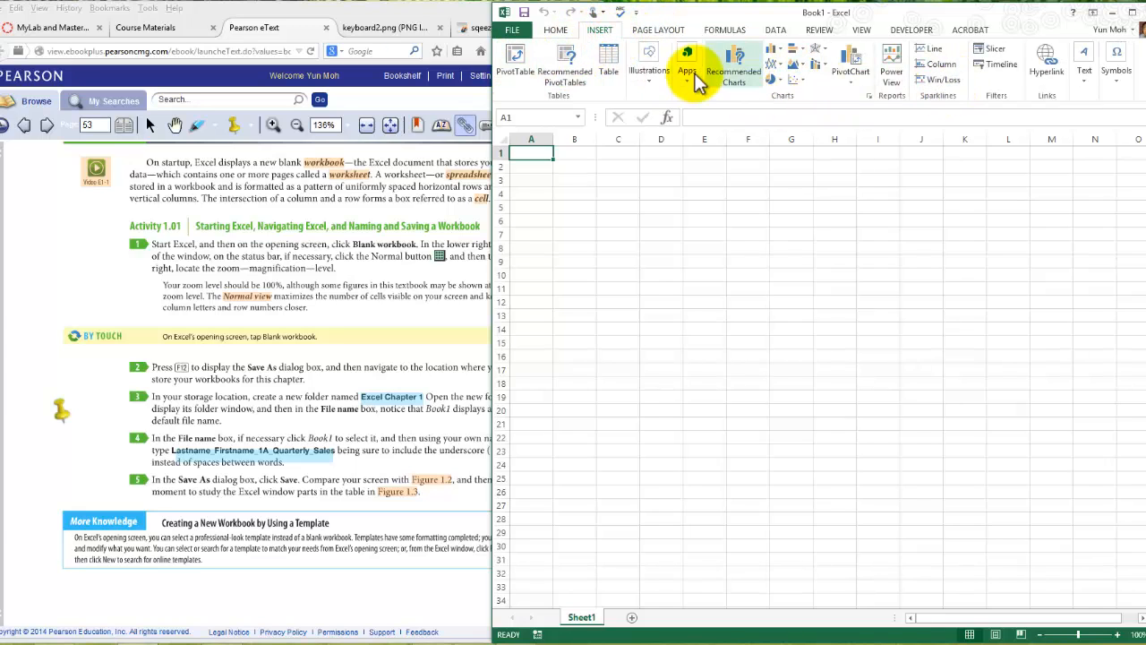
click(663, 31)
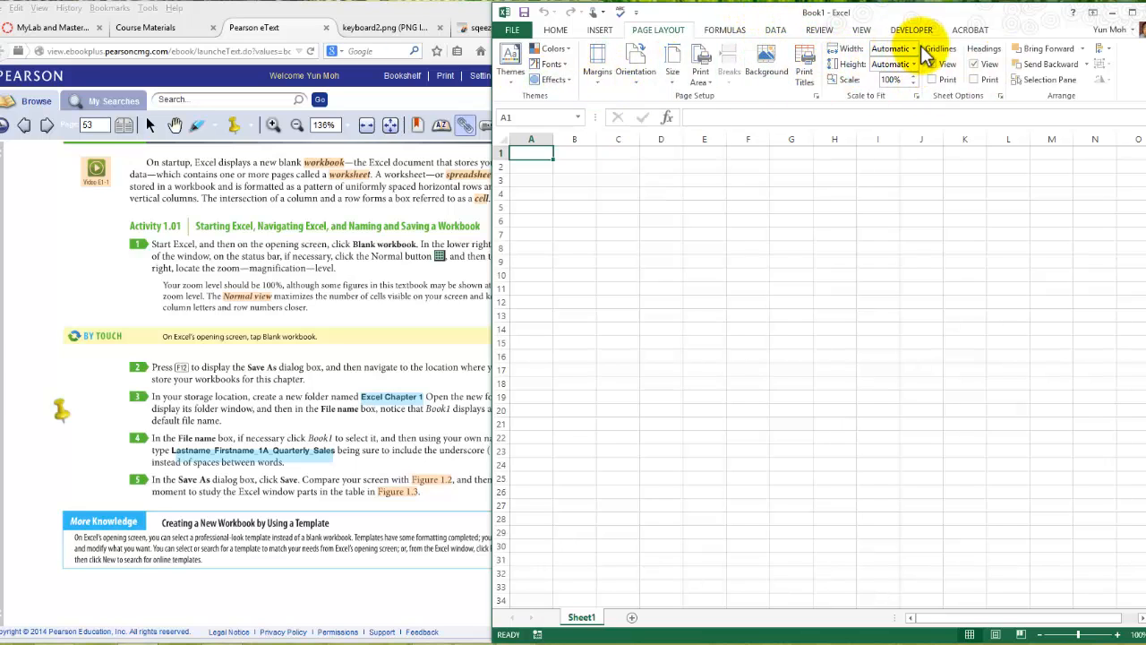
click(556, 32)
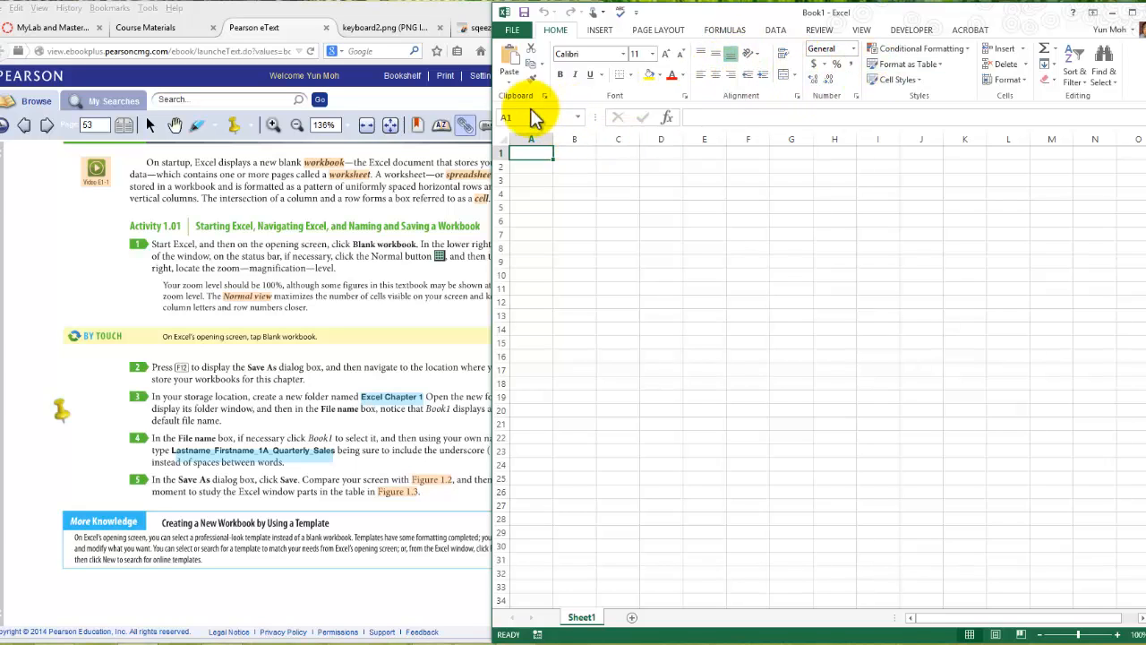
click(699, 117)
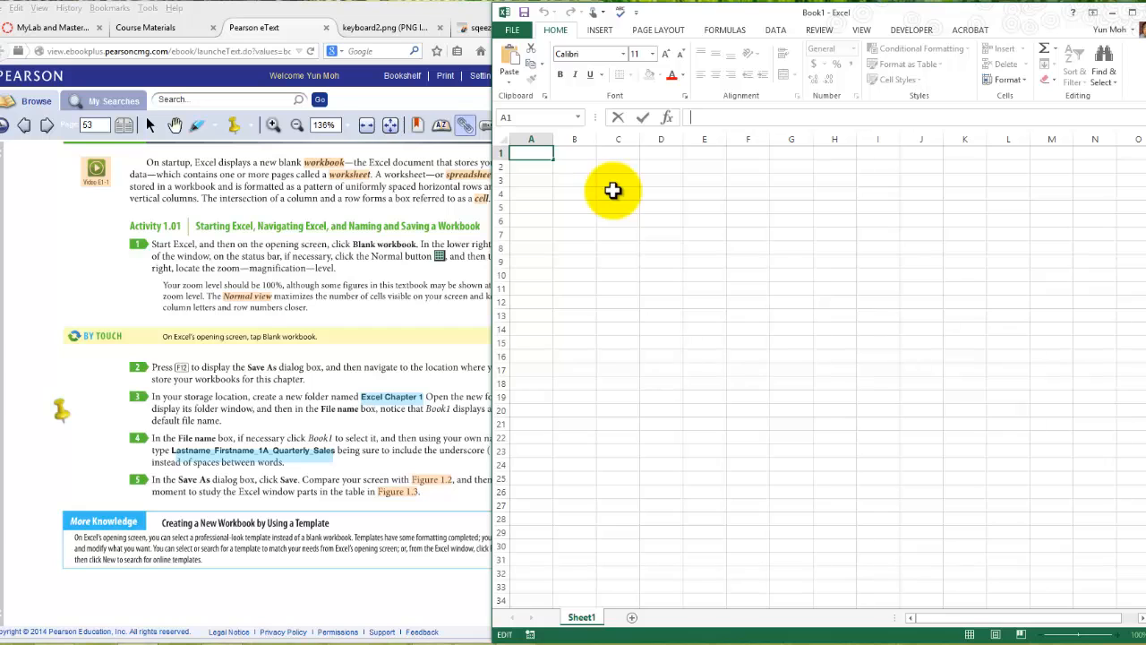
- Explore the grid by selecting columns A through E one at a time, rows 1, 3 and 4, and cell B34
click(531, 139)
click(576, 139)
click(620, 139)
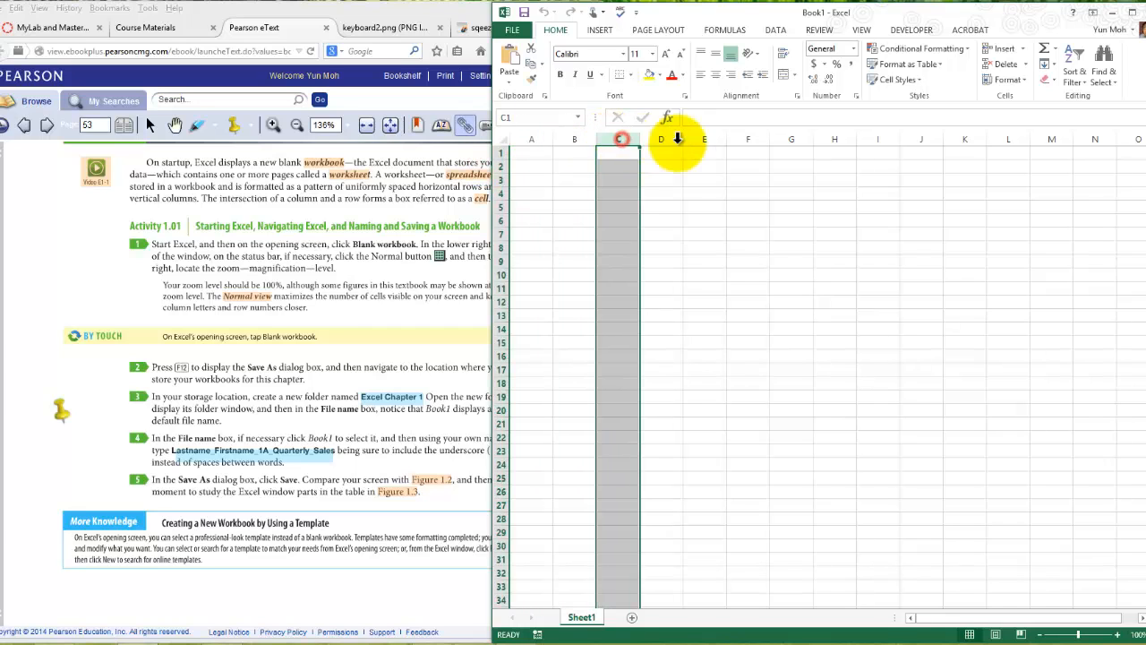
click(667, 139)
click(704, 138)
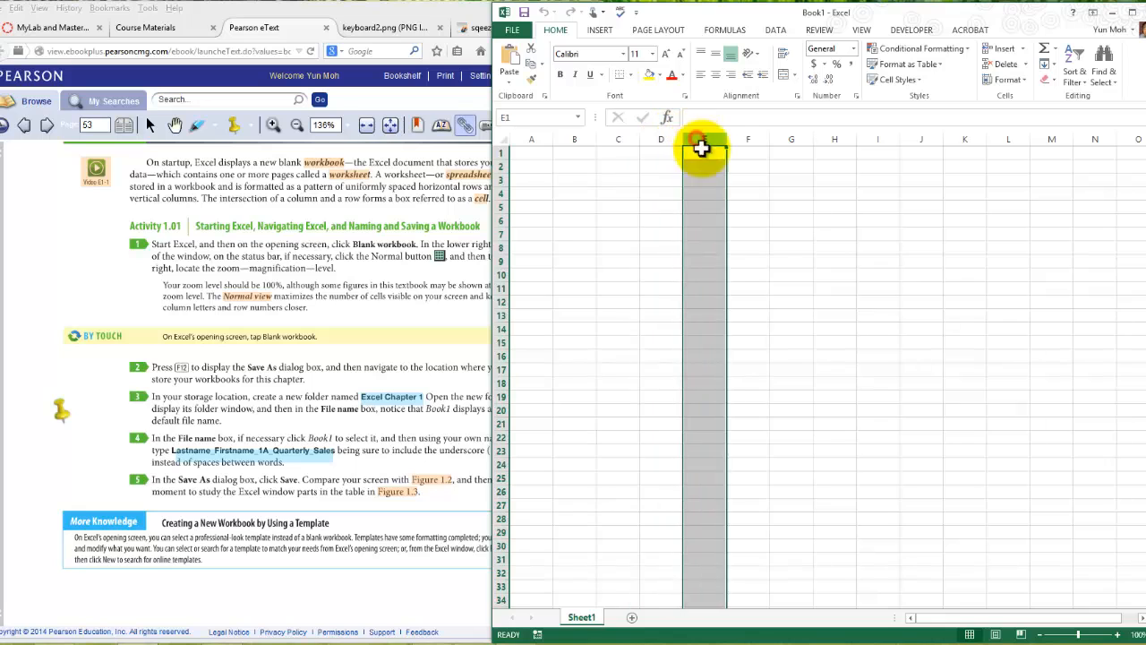
click(497, 154)
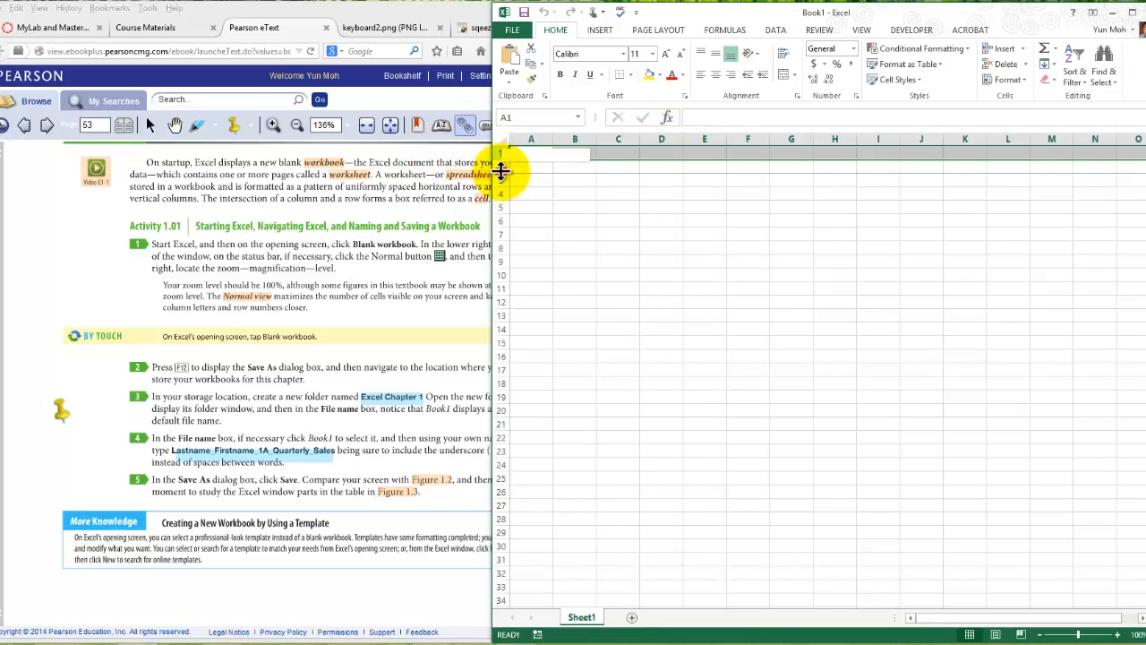
click(502, 180)
click(503, 194)
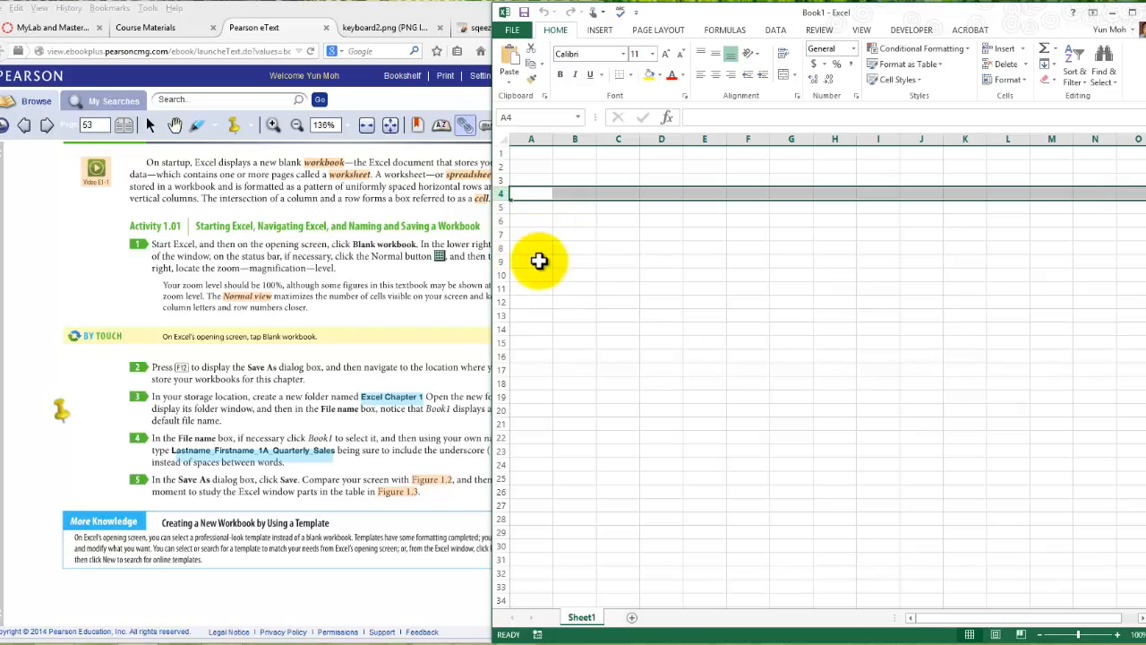
click(568, 599)
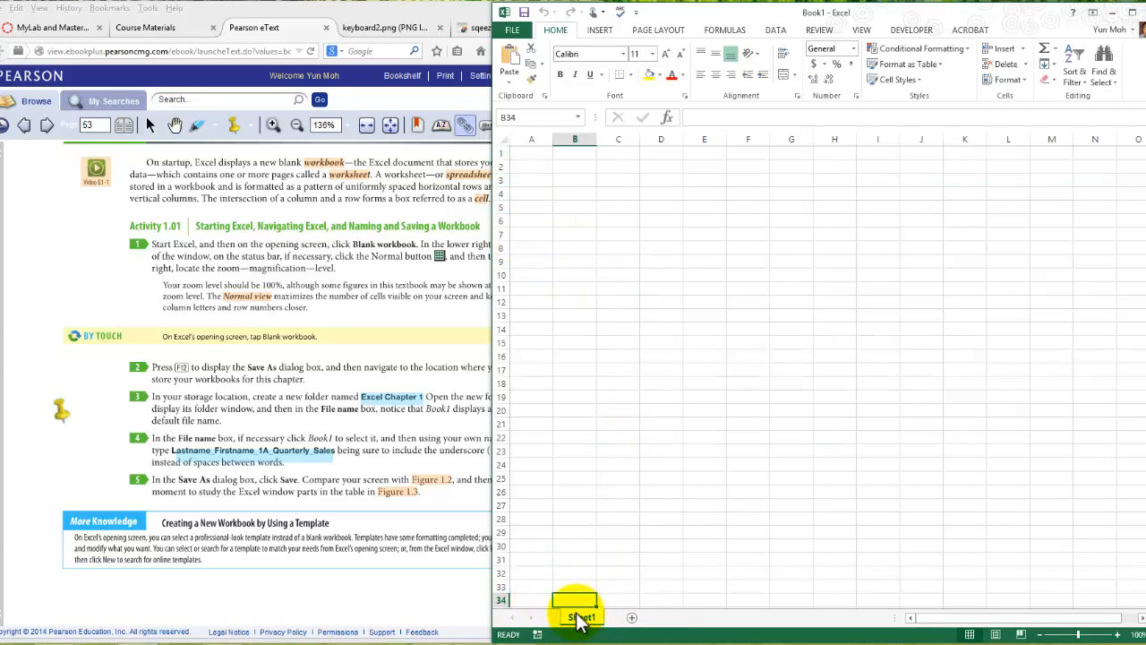
- Add three new worksheets to the workbook after Sheet1
click(632, 618)
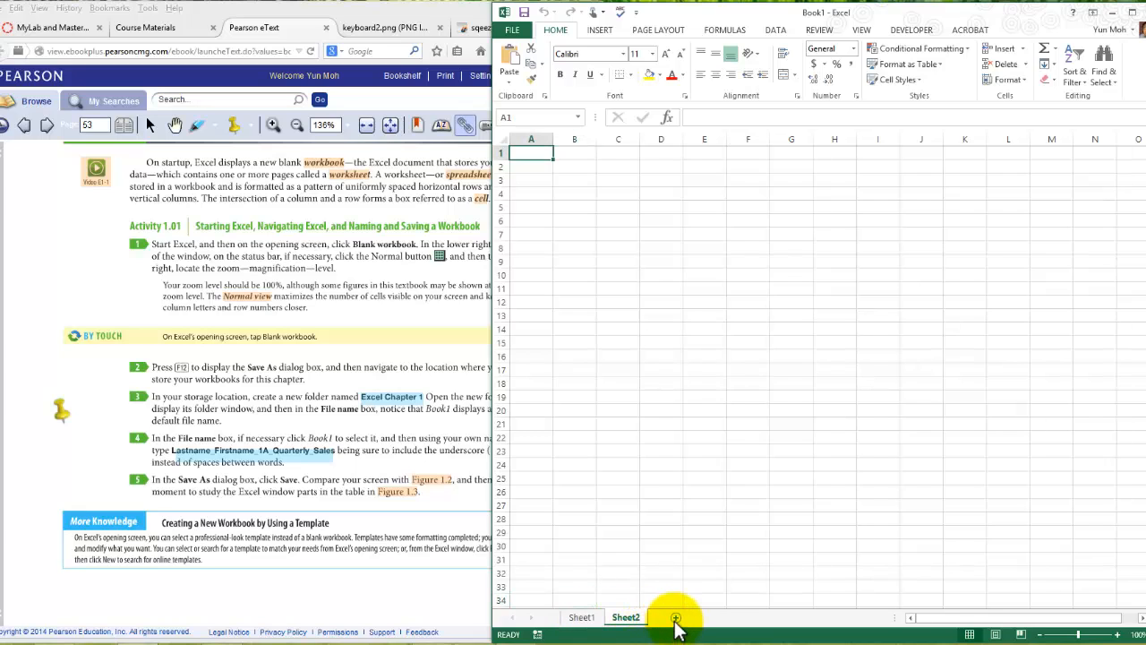
click(675, 618)
click(720, 618)
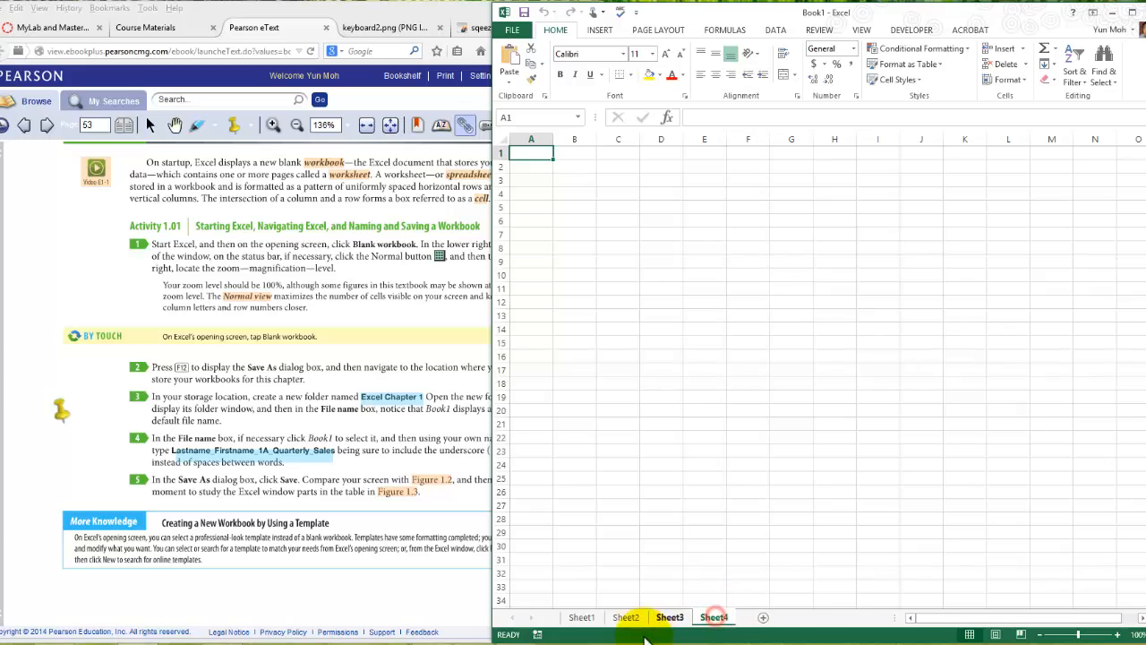
- View each worksheet from Sheet1 to Sheet4 in order and return to Sheet1
click(582, 618)
click(626, 618)
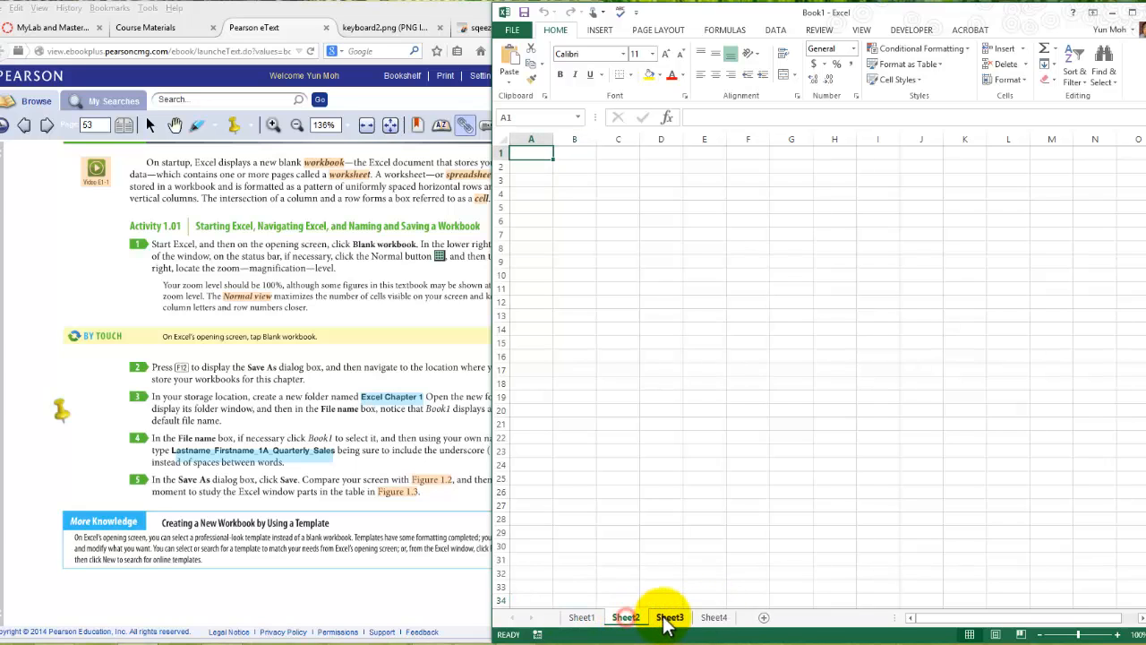
click(668, 618)
click(713, 618)
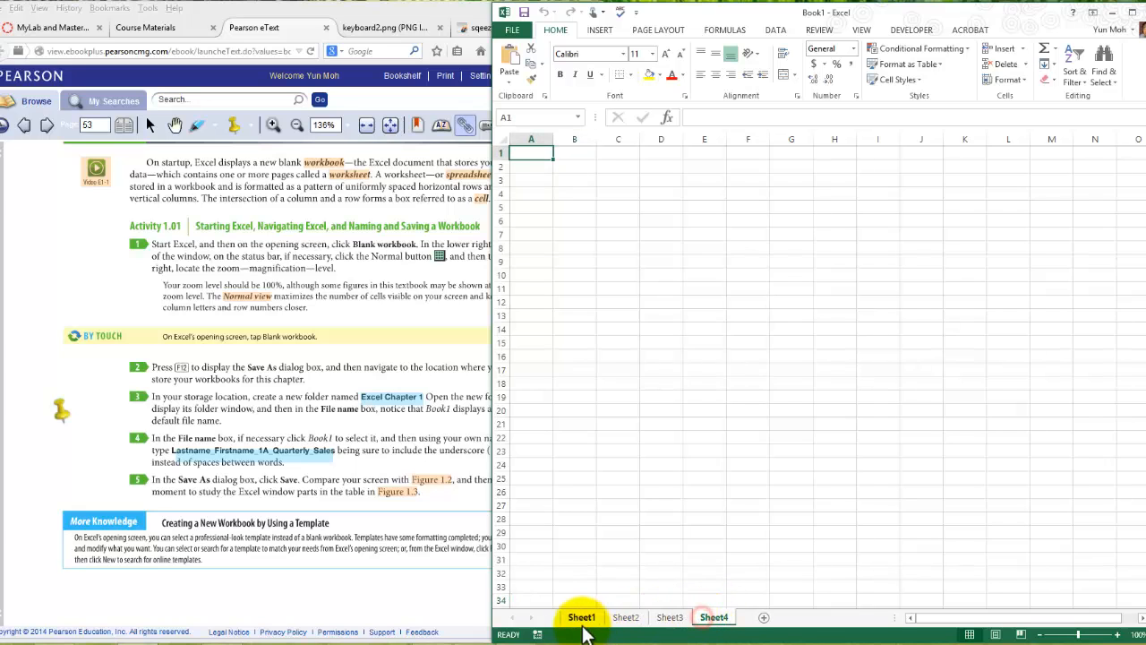
click(583, 618)
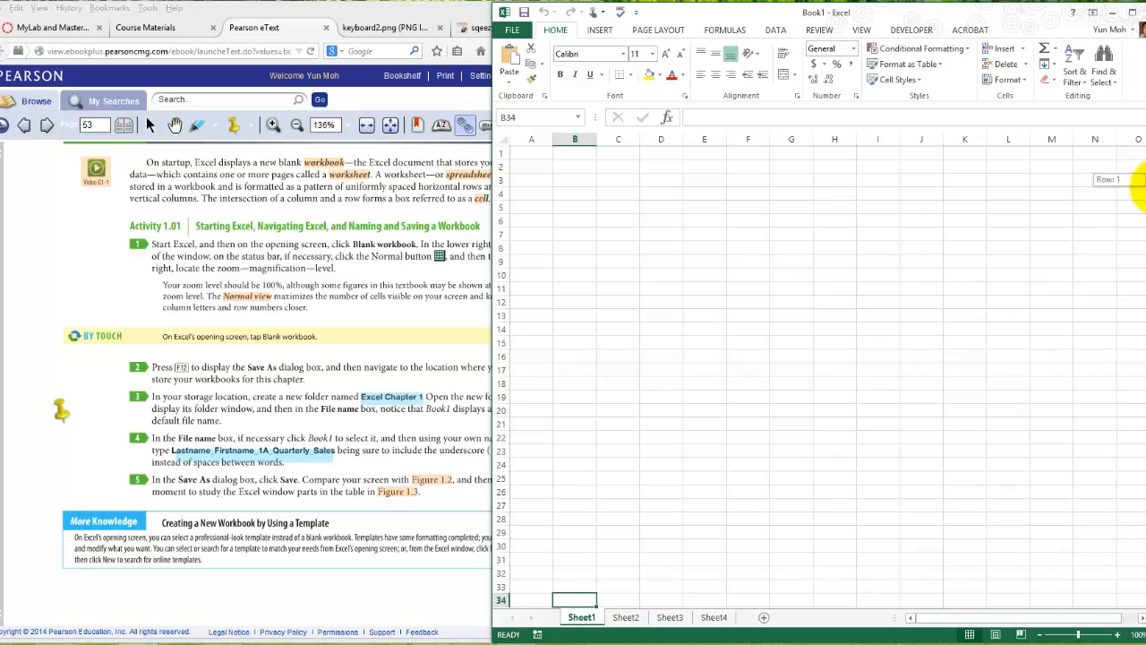
- Explore Sheet1's rows and columns, and preview the sheet in Page Layout view before restoring Normal view
drag(1142, 186, 1142, 282)
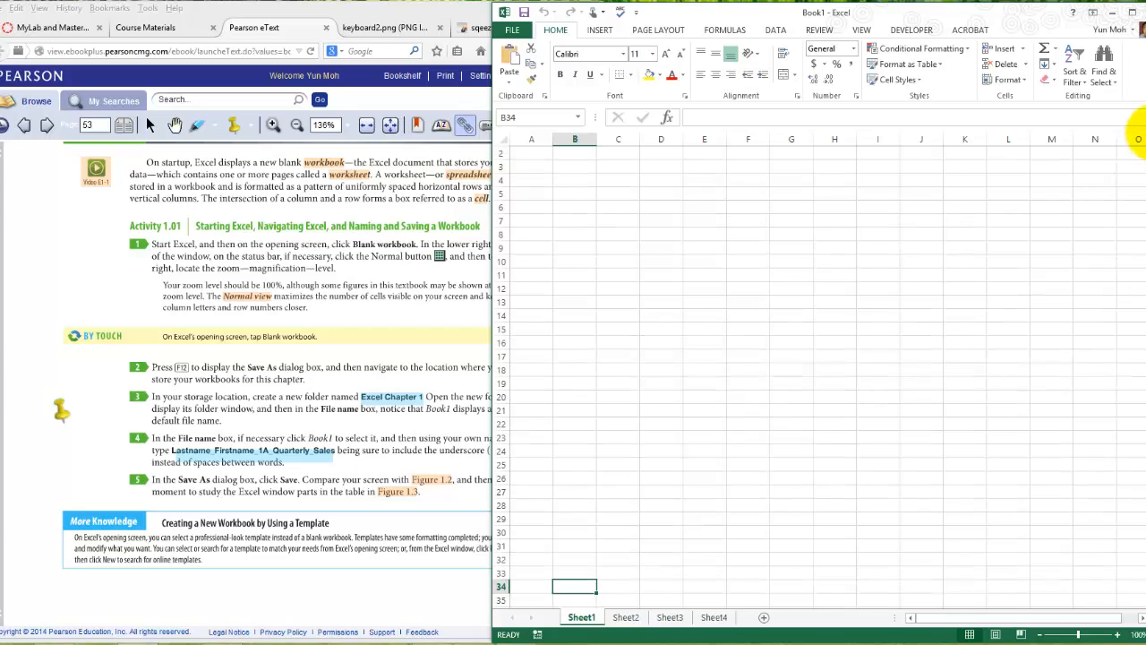
click(1145, 140)
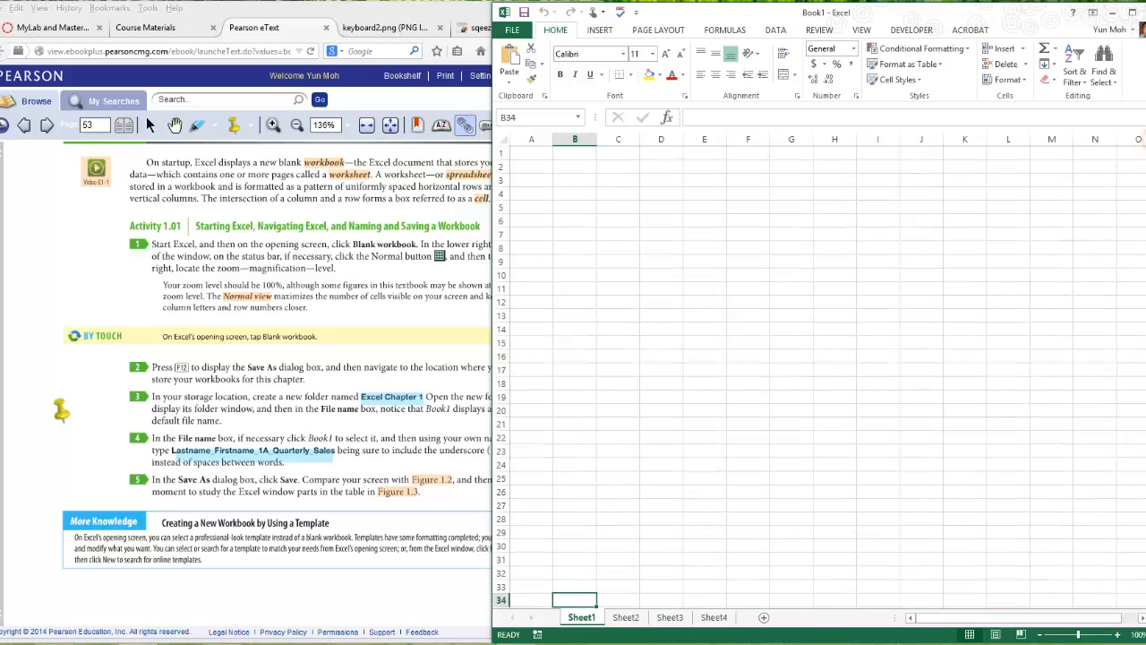
click(1141, 604)
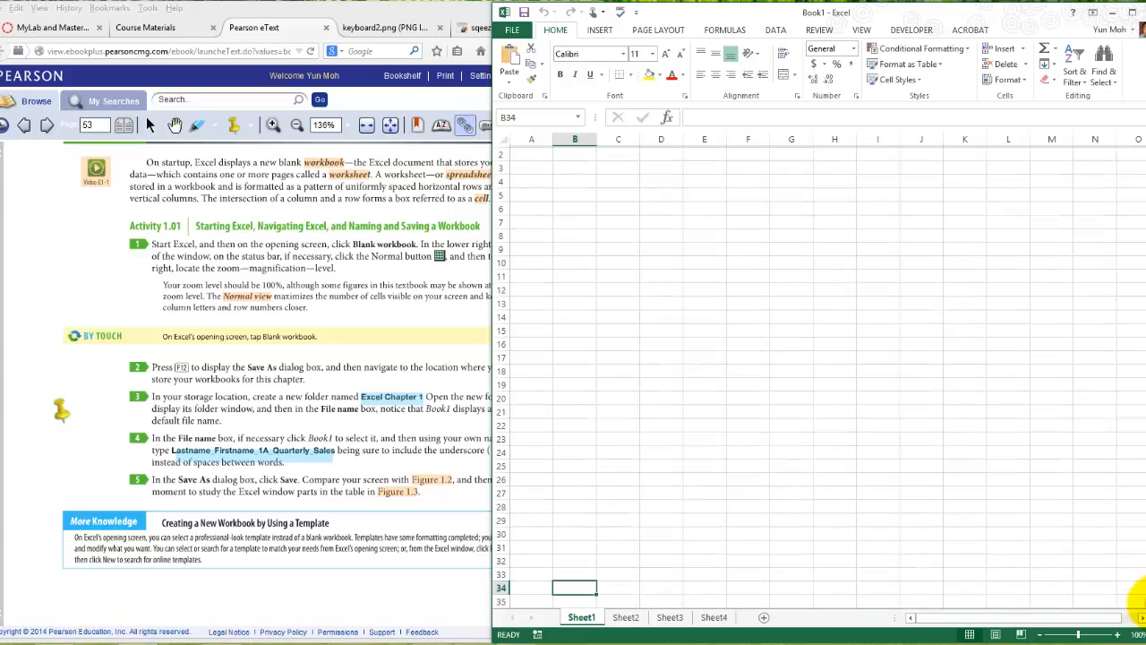
click(1142, 603)
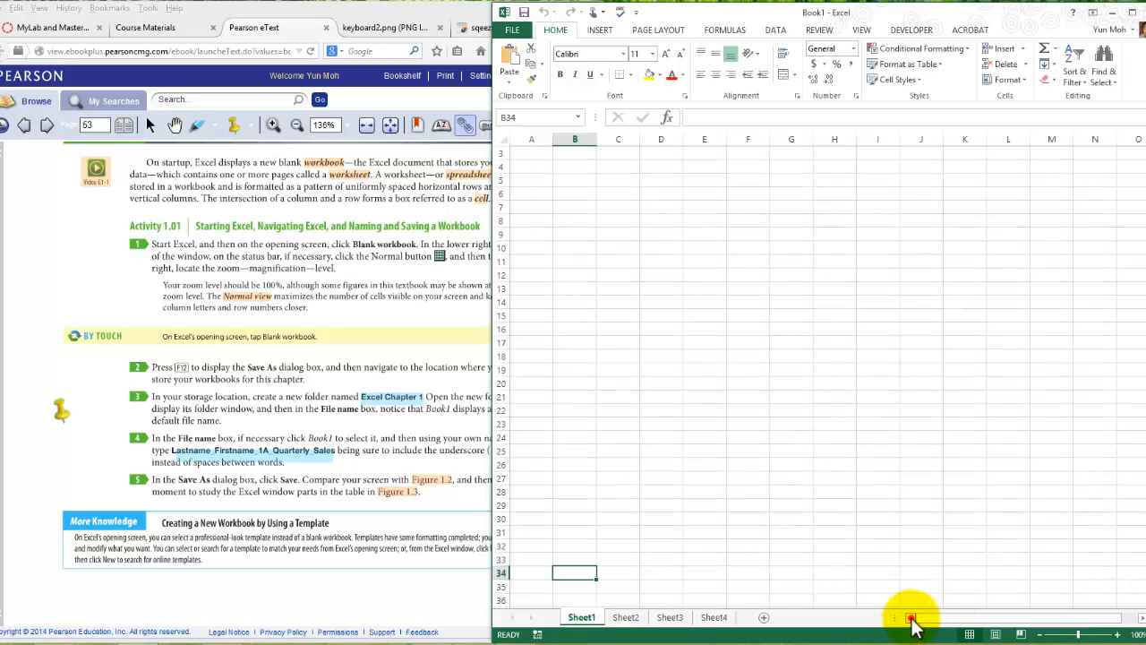
click(1141, 618)
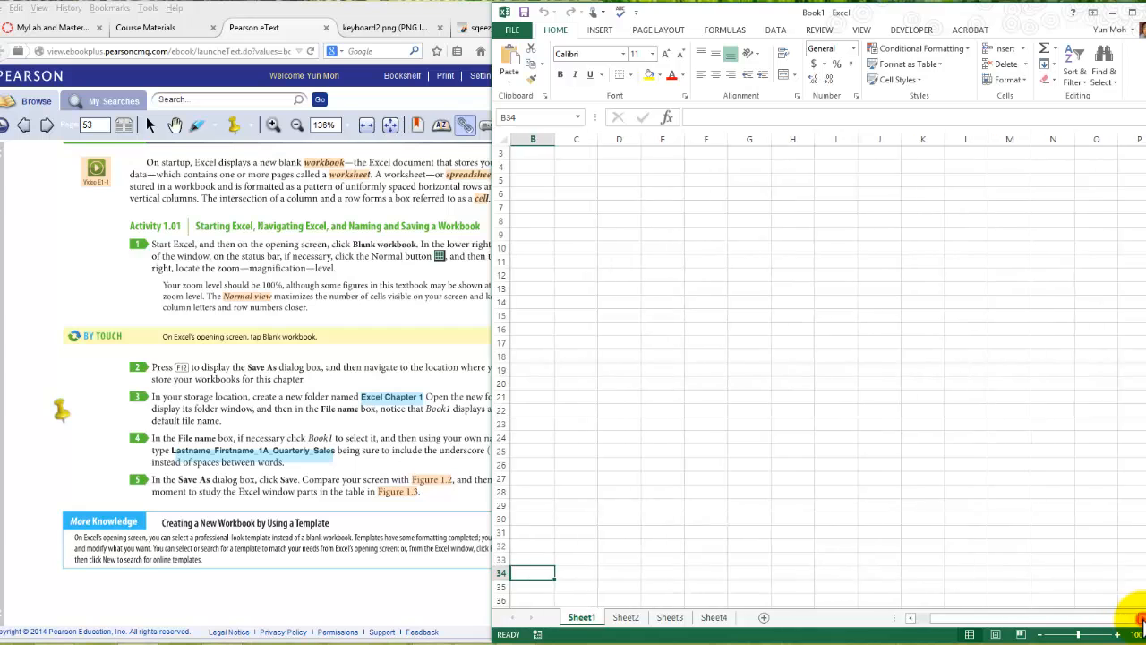
click(1141, 618)
click(1141, 618)
drag(976, 618, 926, 616)
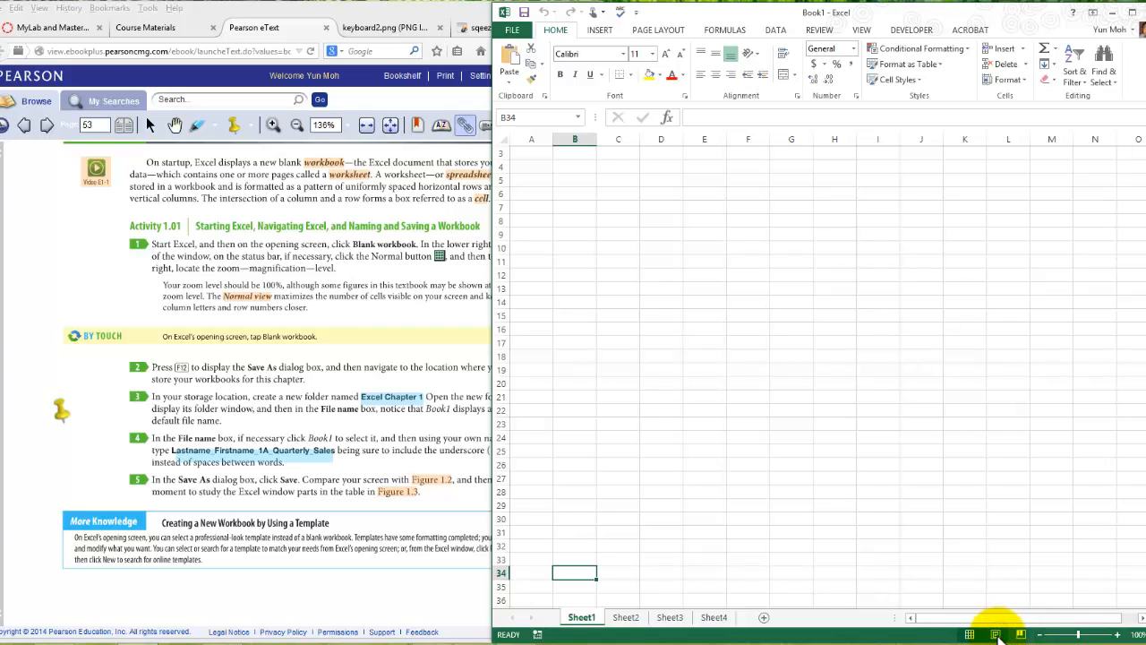
click(995, 635)
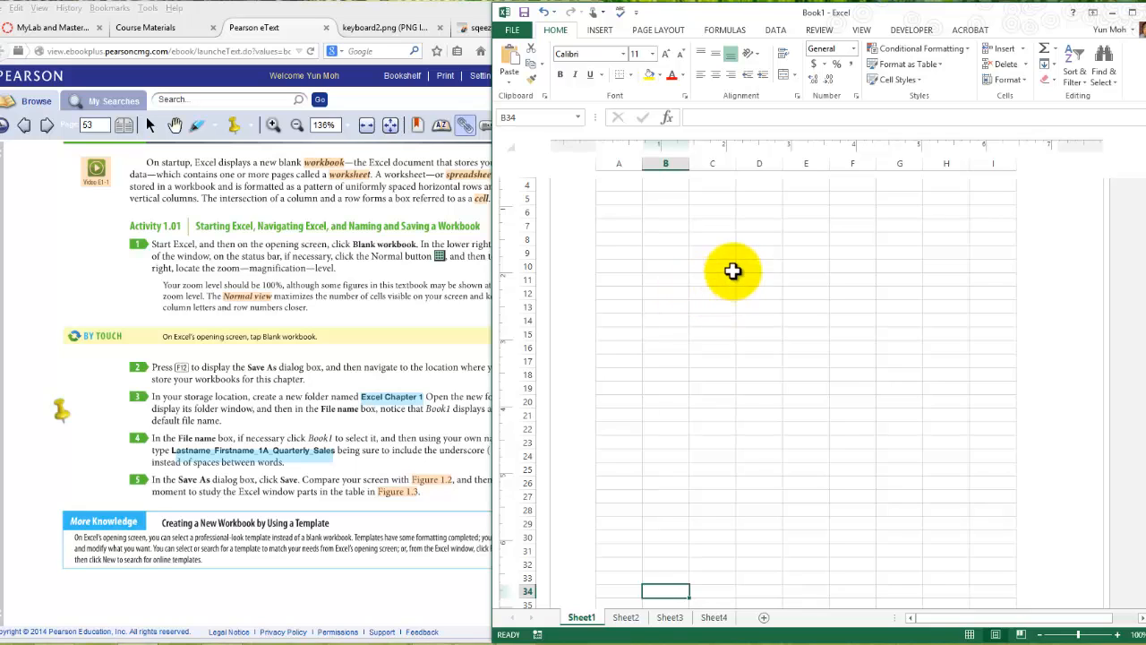
click(970, 635)
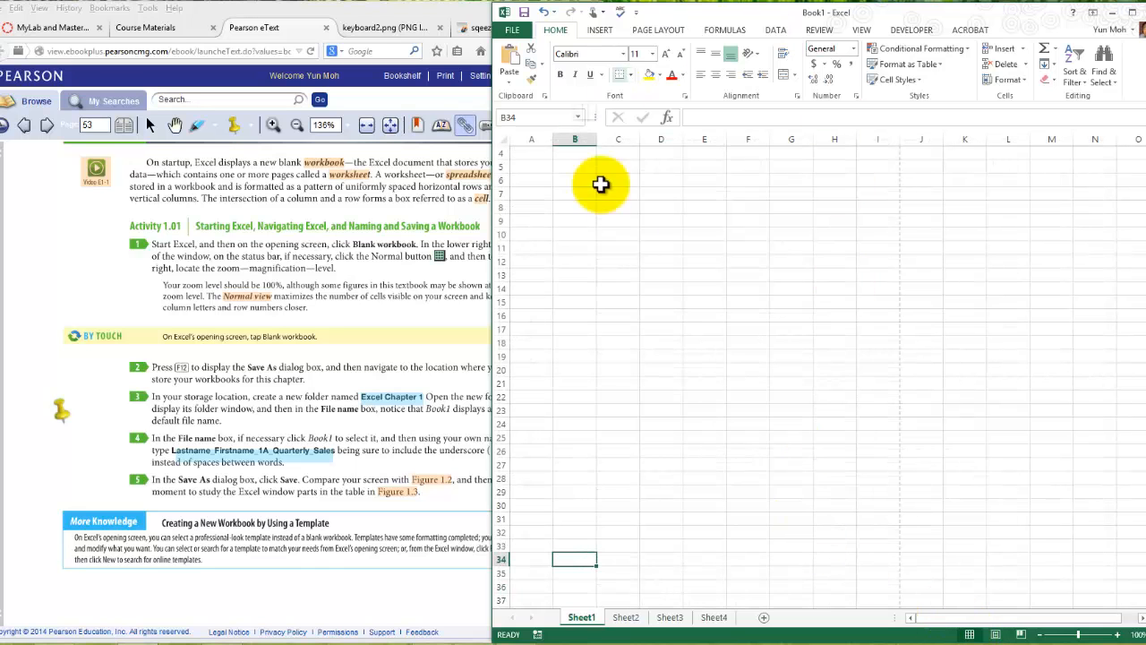
- Explore the zoom control by magnifying Sheet1 to 140%, reducing it to 95%, and restoring 100%
scroll(785, 286, up, 1)
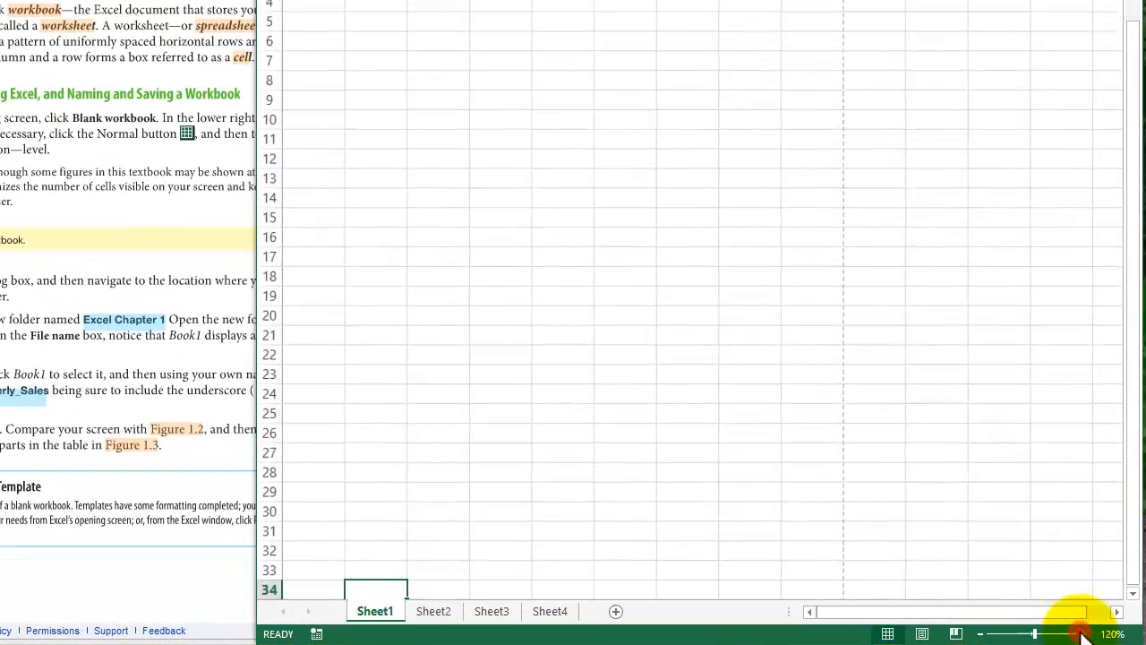
click(1103, 635)
click(1103, 634)
click(1102, 634)
click(1102, 634)
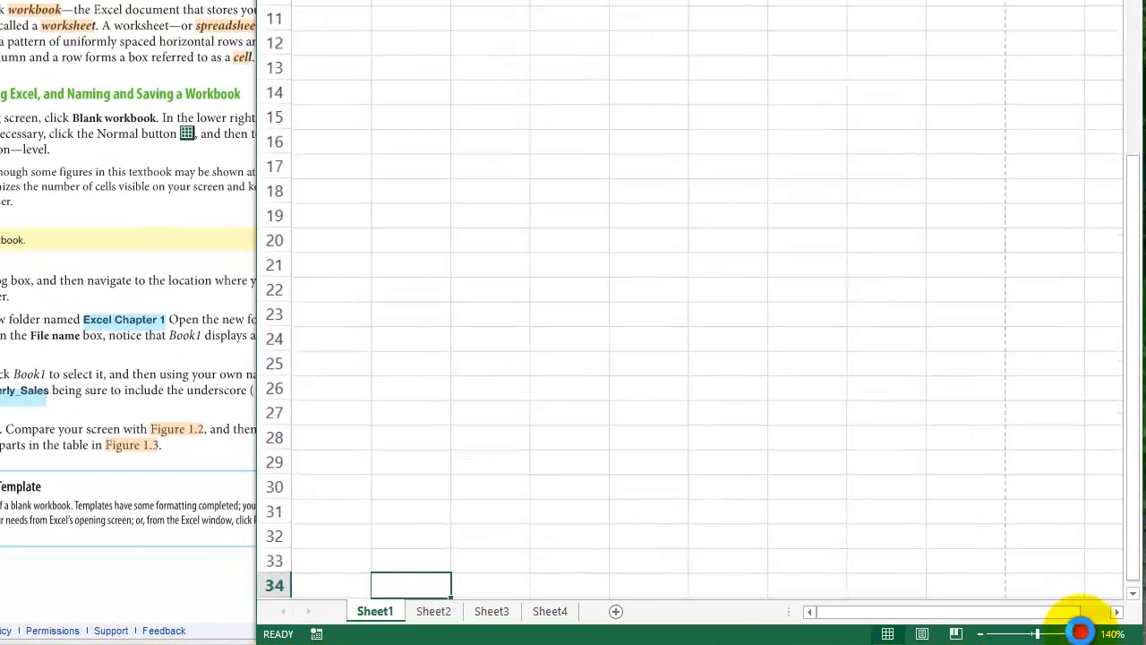
click(1103, 634)
click(1102, 634)
click(1032, 634)
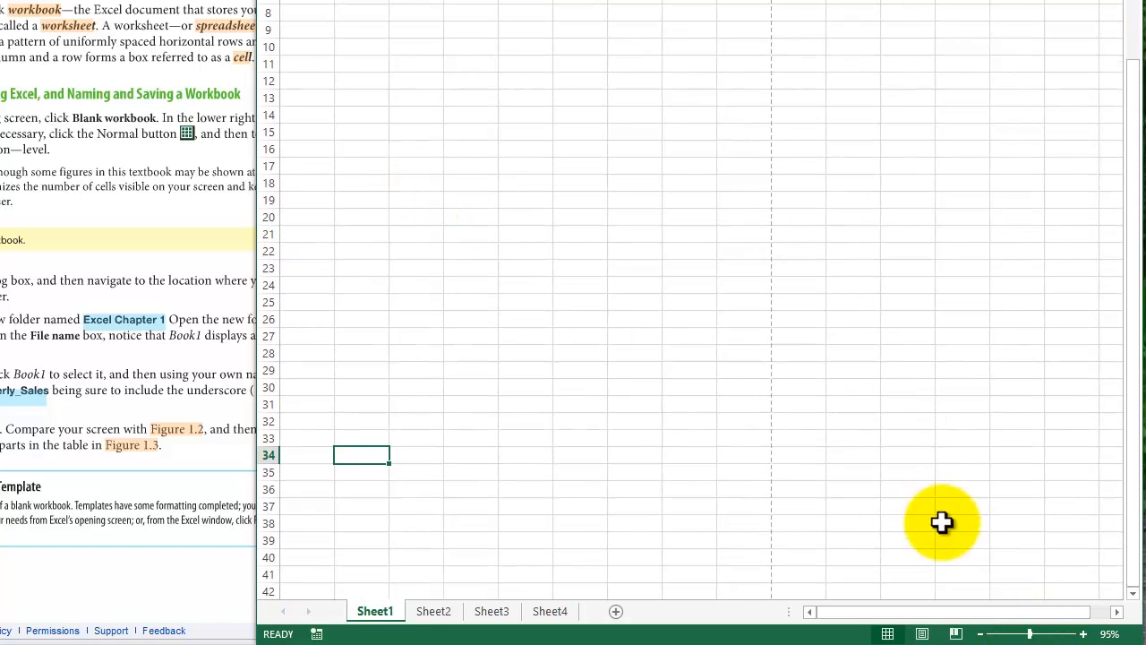
click(1083, 634)
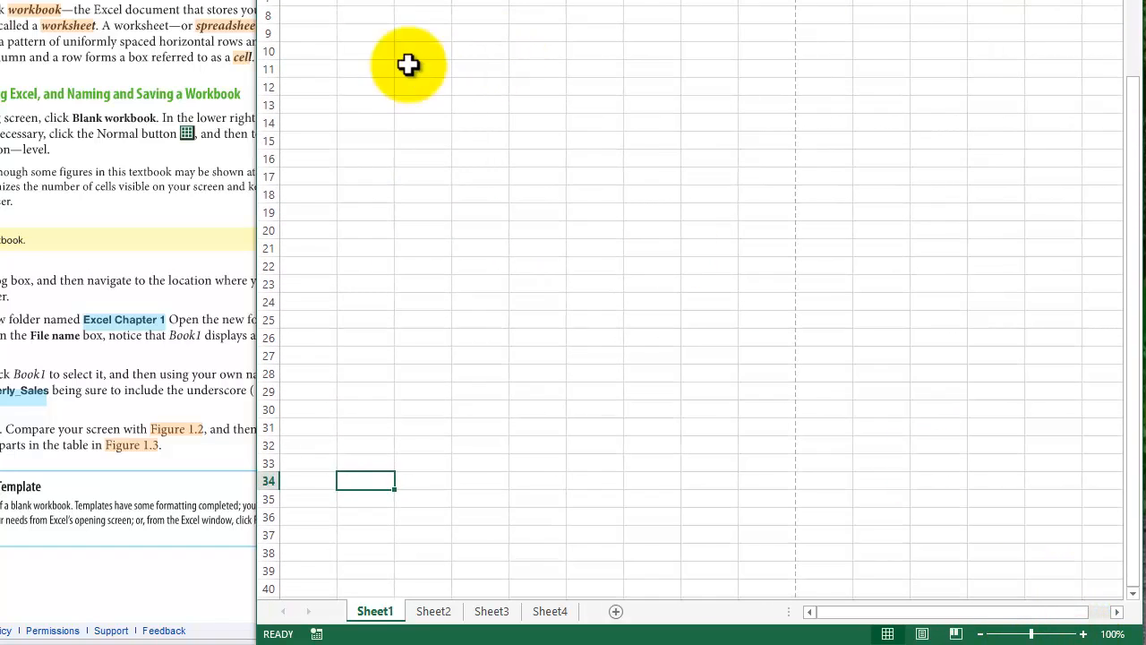
- Explore Sheet1's grid by selecting cells B17, E15 and finally D9
click(391, 177)
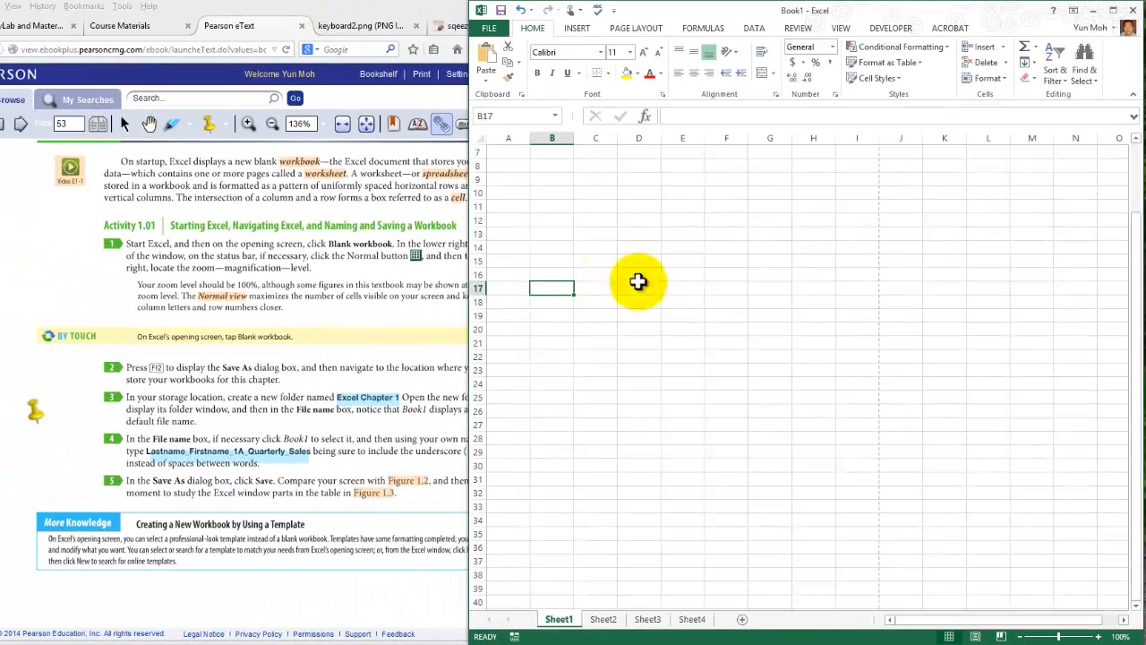
scroll(627, 269, up, 2)
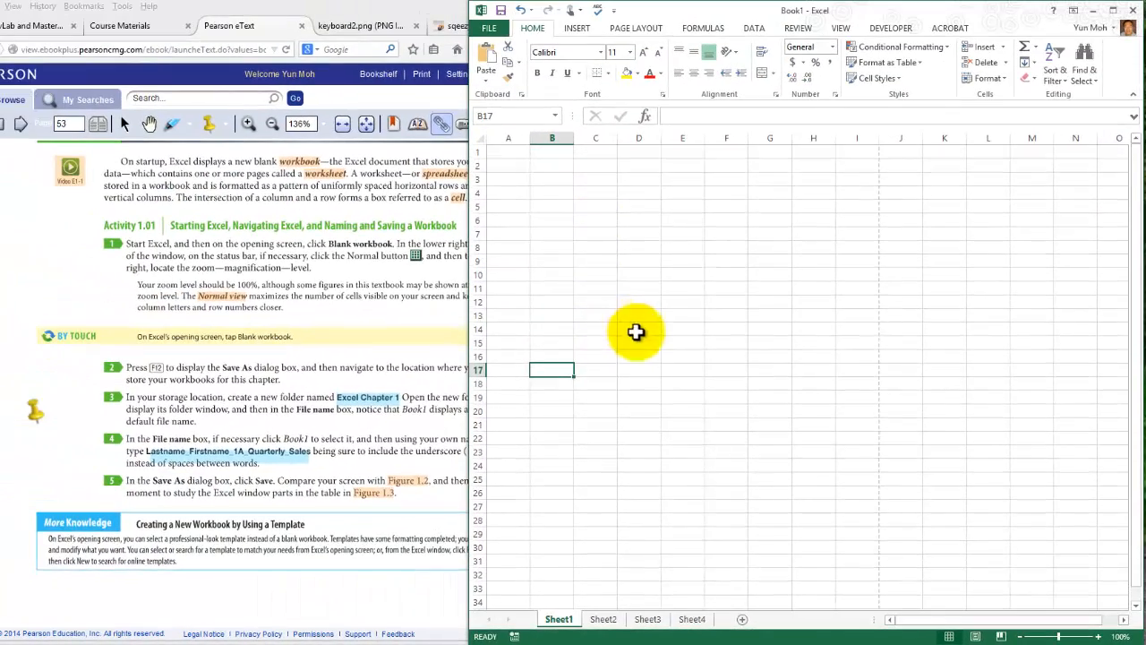
click(547, 210)
click(681, 343)
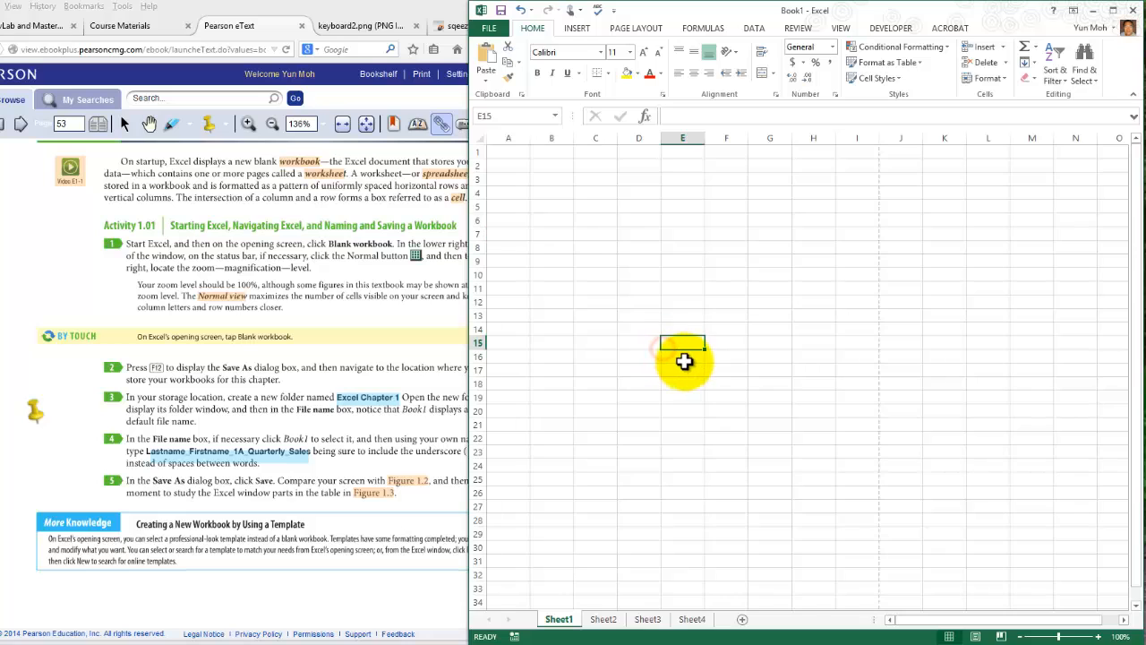
scroll(684, 361, down, 7)
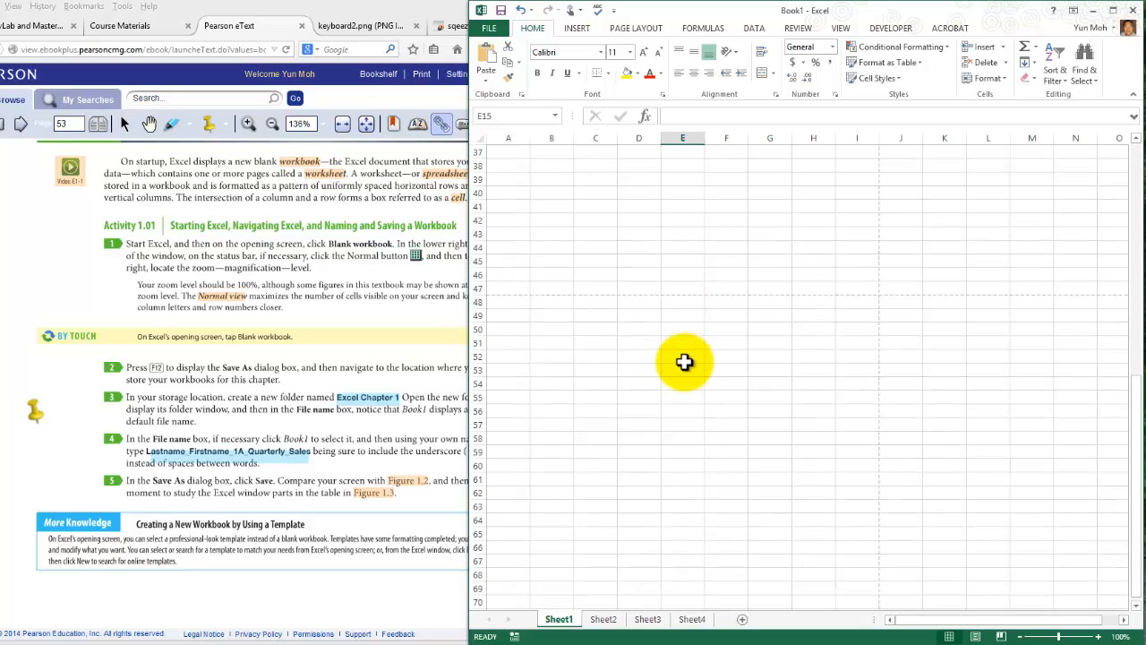
scroll(686, 363, down, 9)
scroll(687, 369, up, 16)
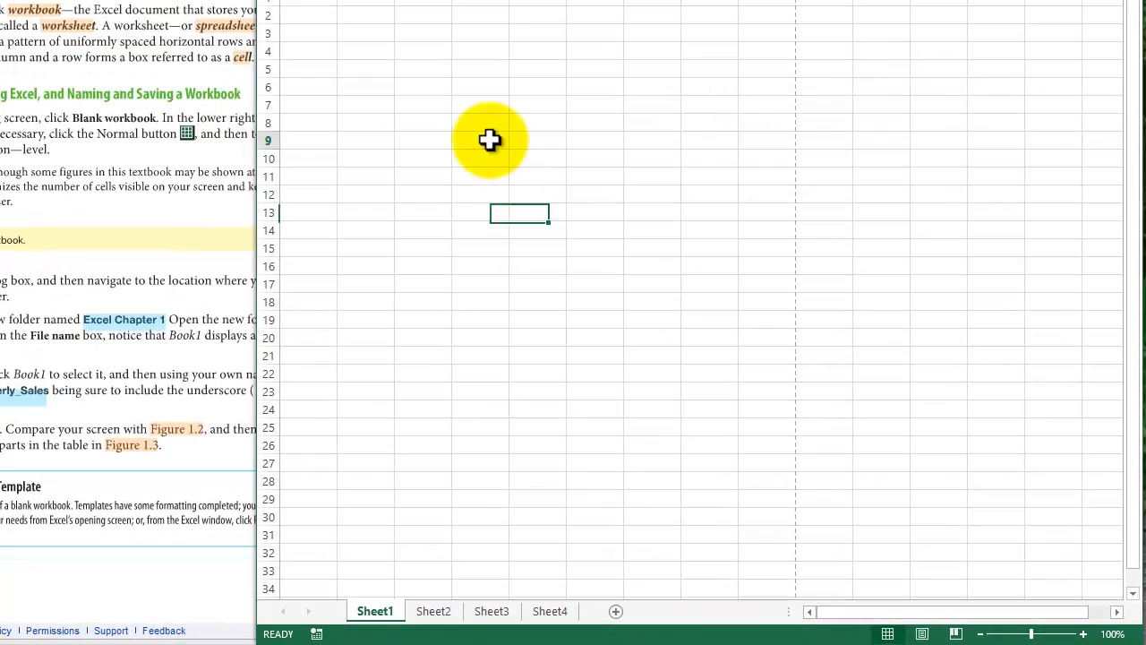
click(608, 233)
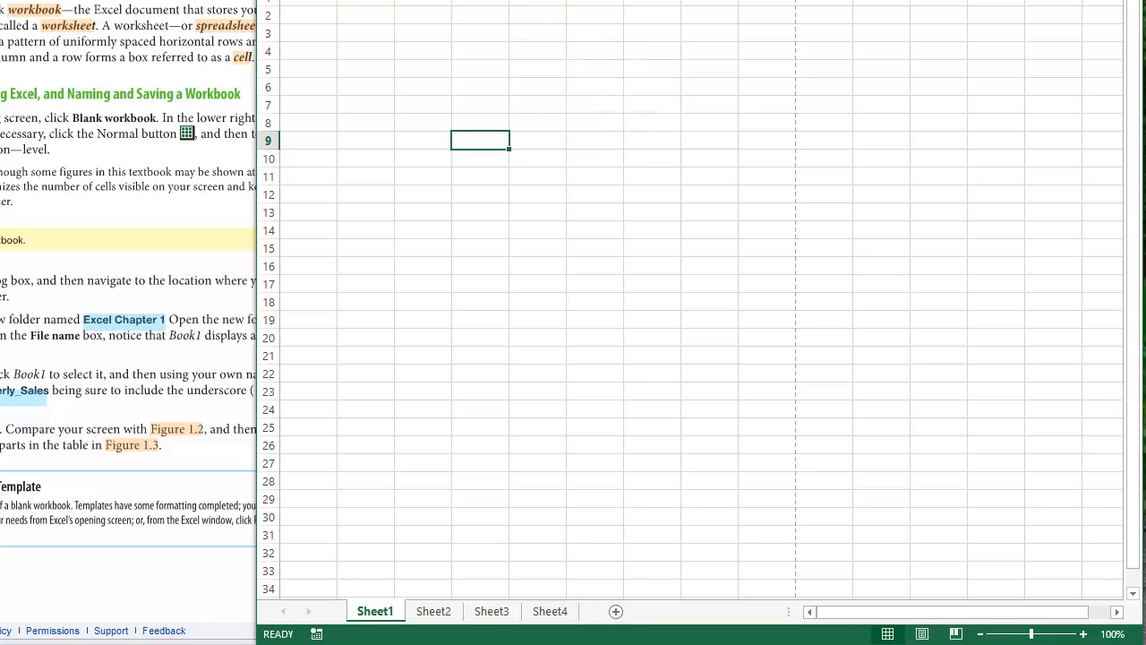
- Locate the F12 key in the keyboard picture in the browser, and return to the Pearson eText page
click(131, 2)
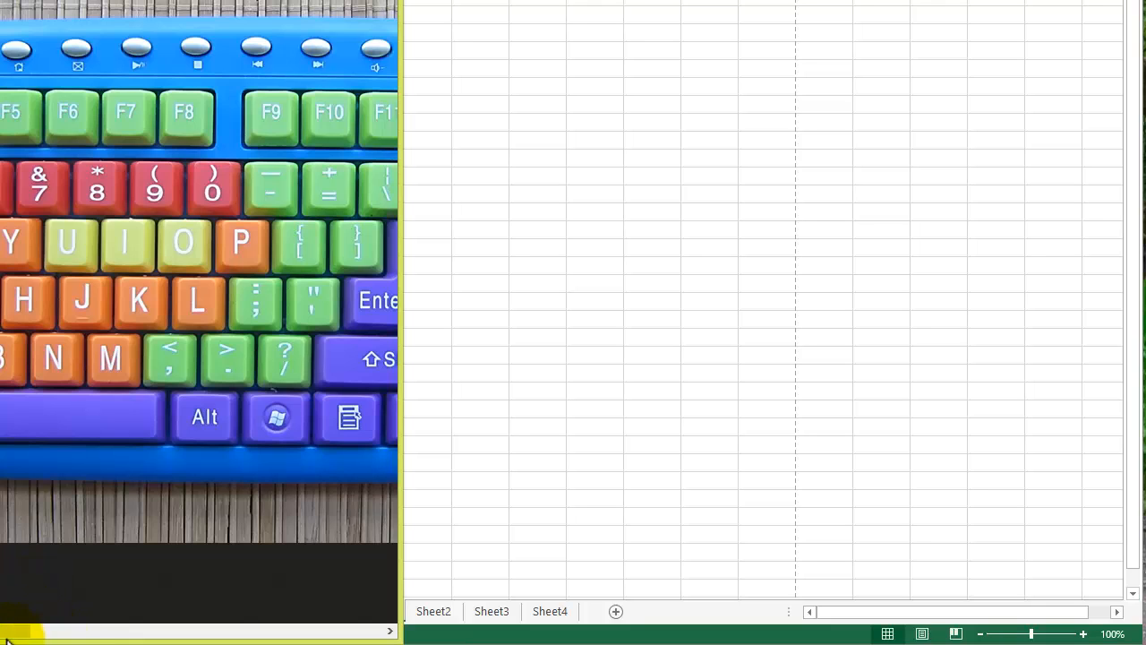
click(77, 631)
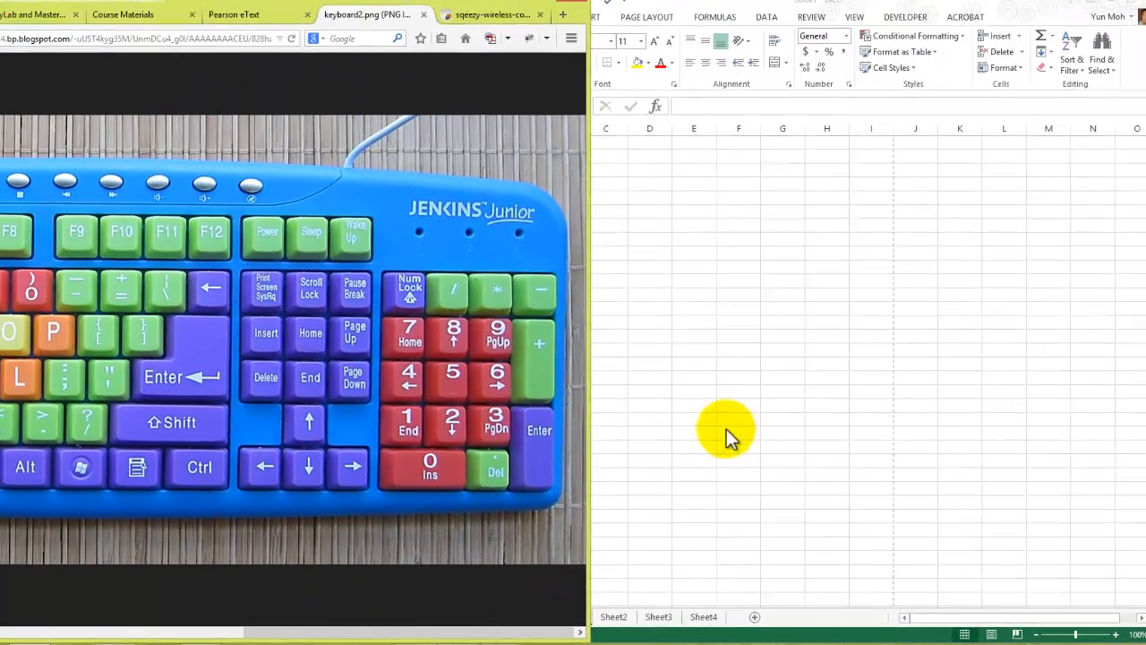
click(581, 367)
click(153, 32)
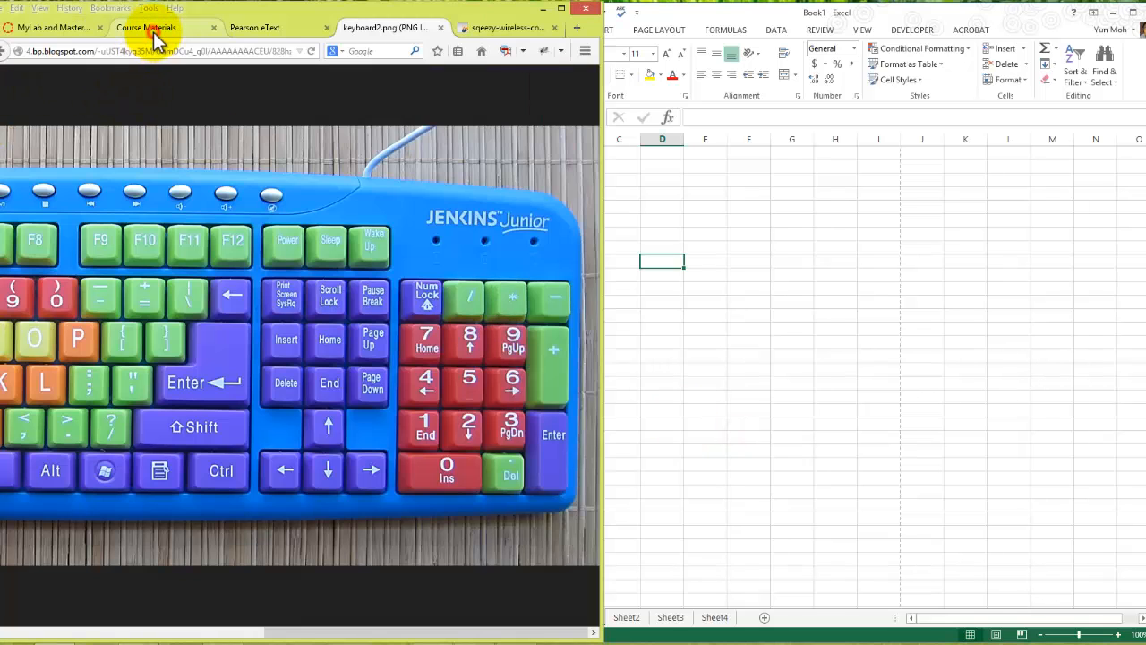
click(250, 29)
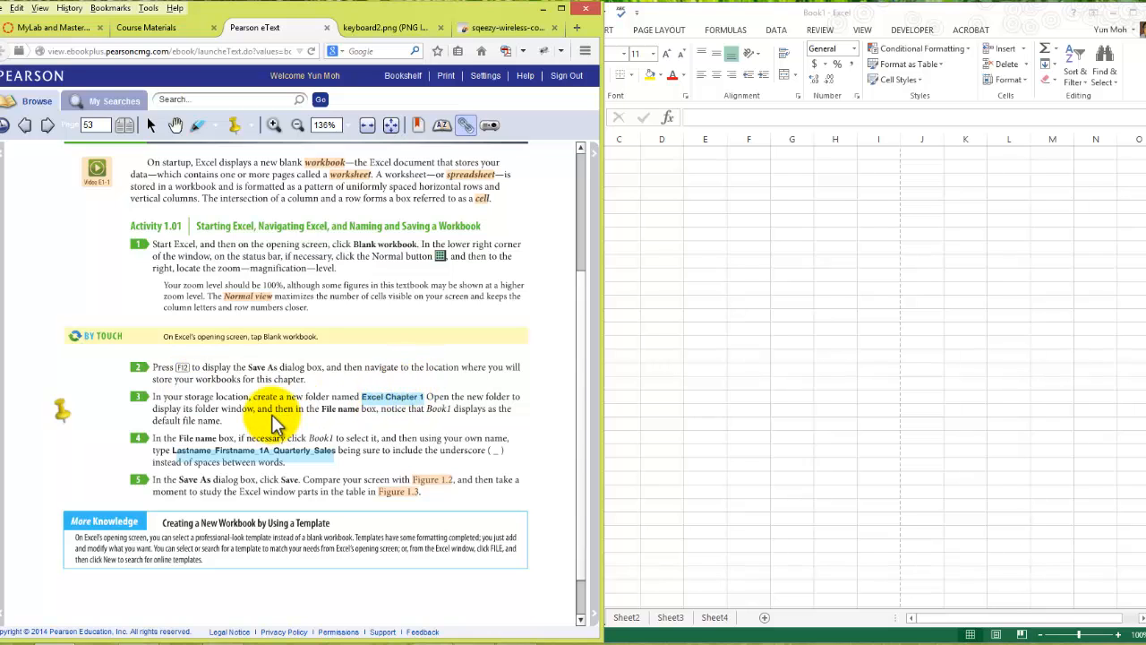
- Open the Save As dialog for the Excel workbook with a location on the computer
click(766, 332)
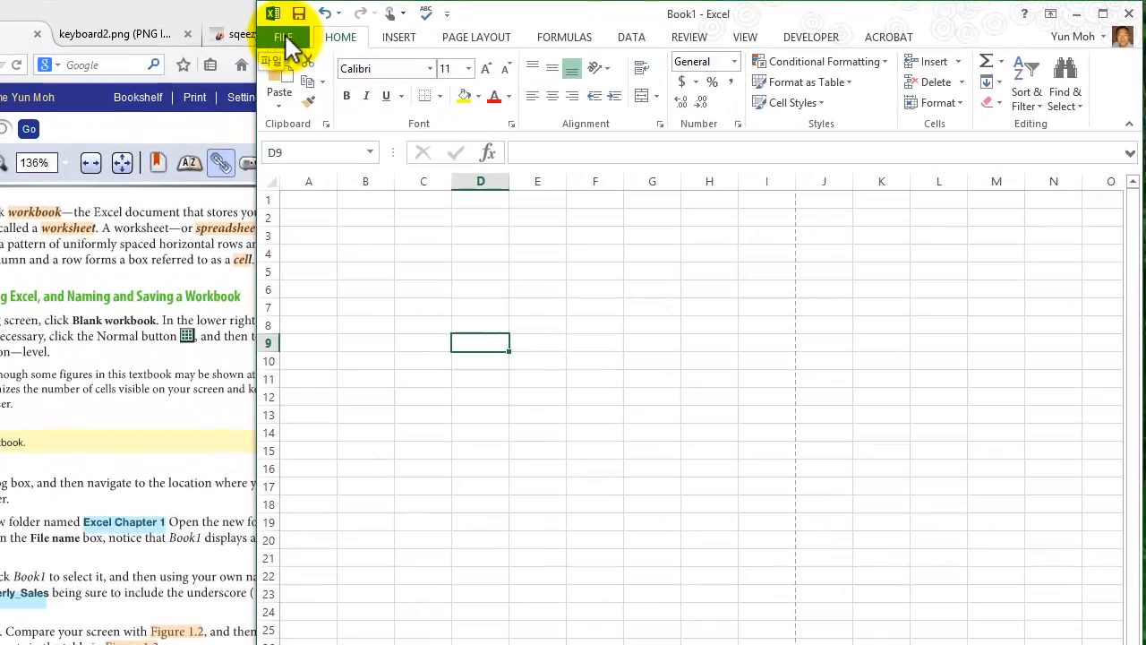
click(284, 38)
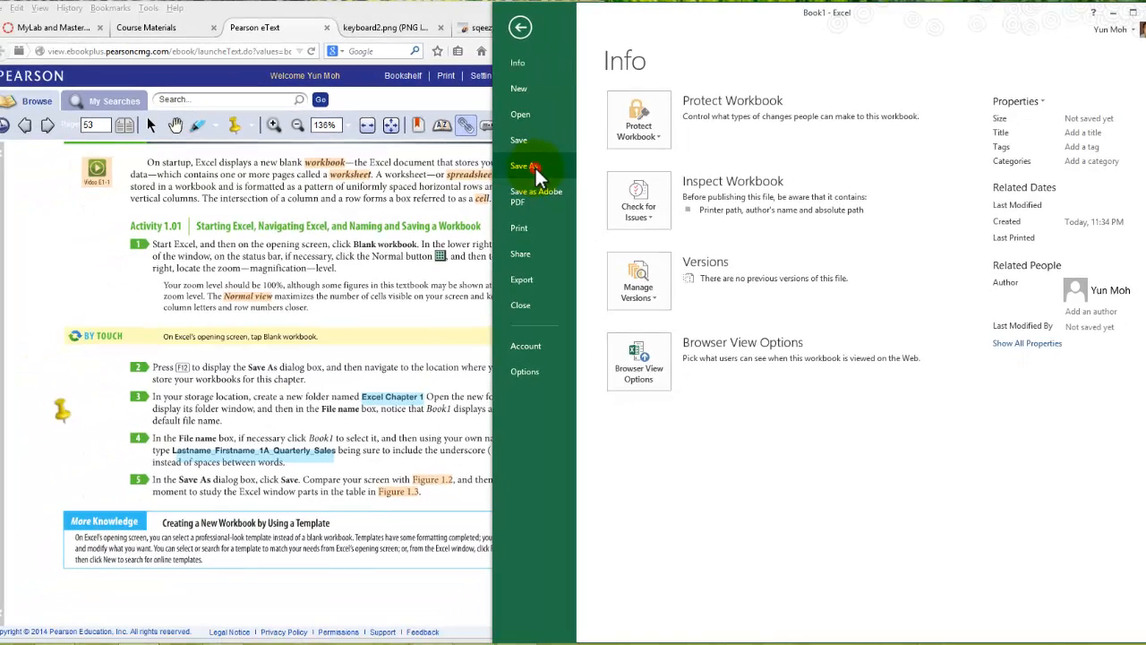
click(312, 219)
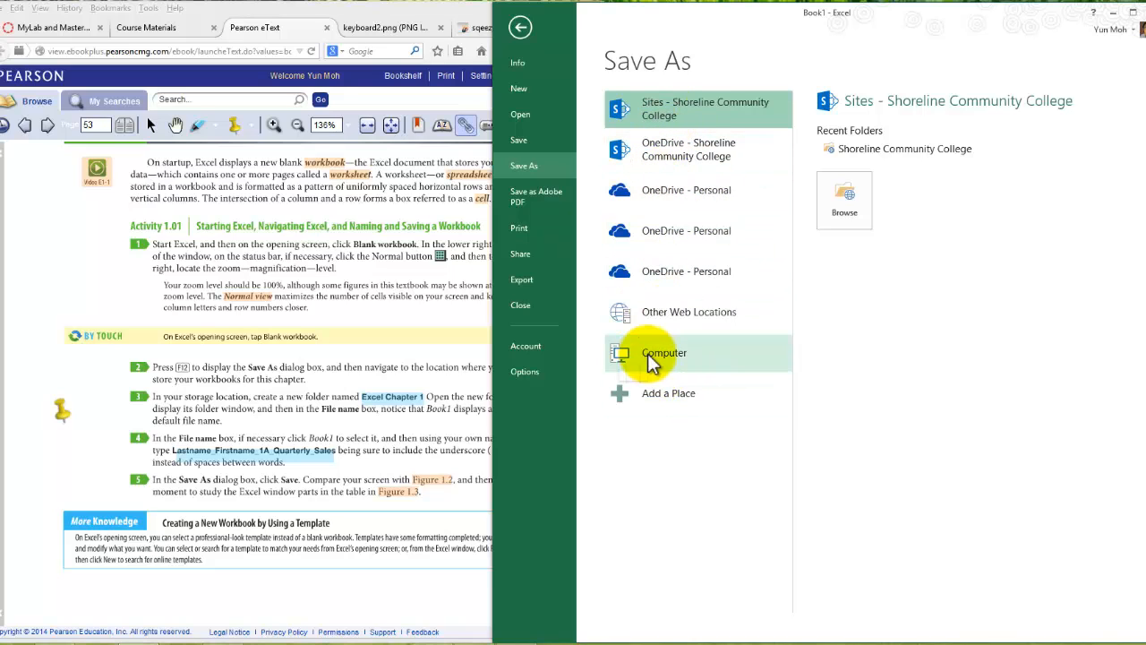
click(675, 355)
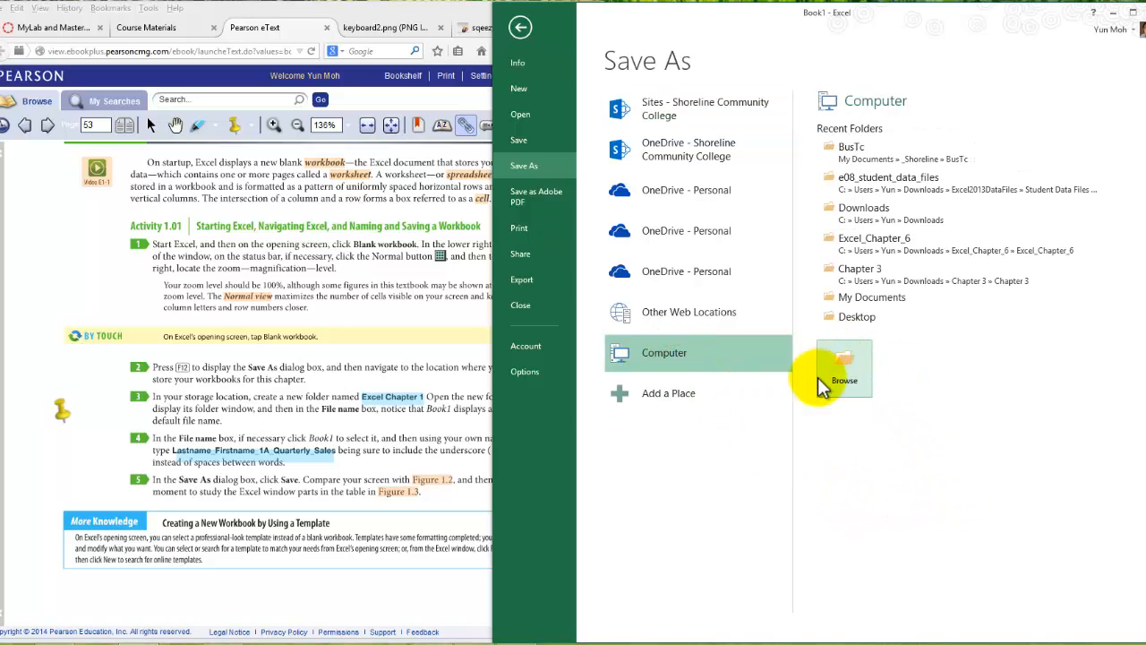
click(851, 372)
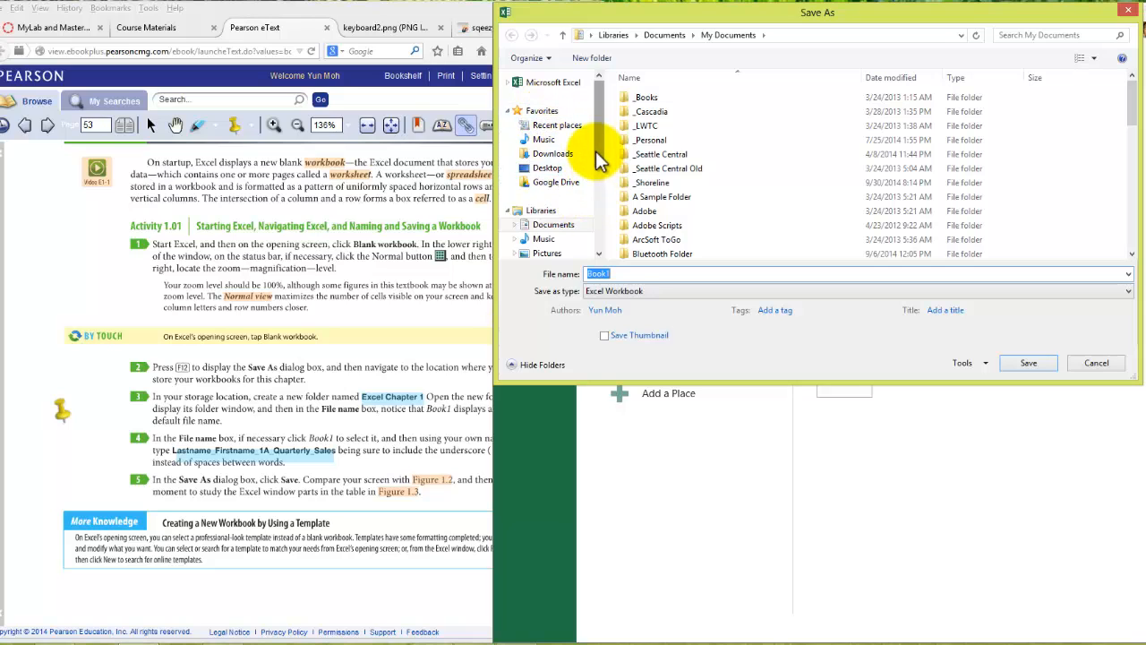
- Set the save location to the Chapter 1 folder inside the Excel folder on drive D:
scroll(602, 179, down, 1)
drag(602, 179, 537, 219)
click(555, 232)
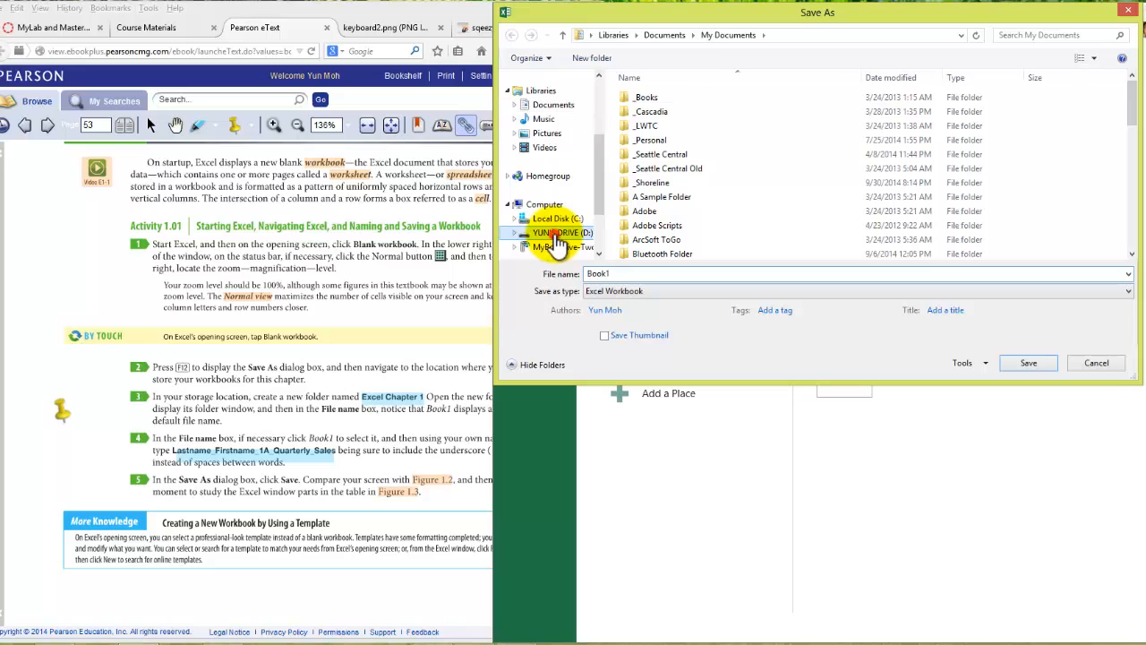
click(636, 101)
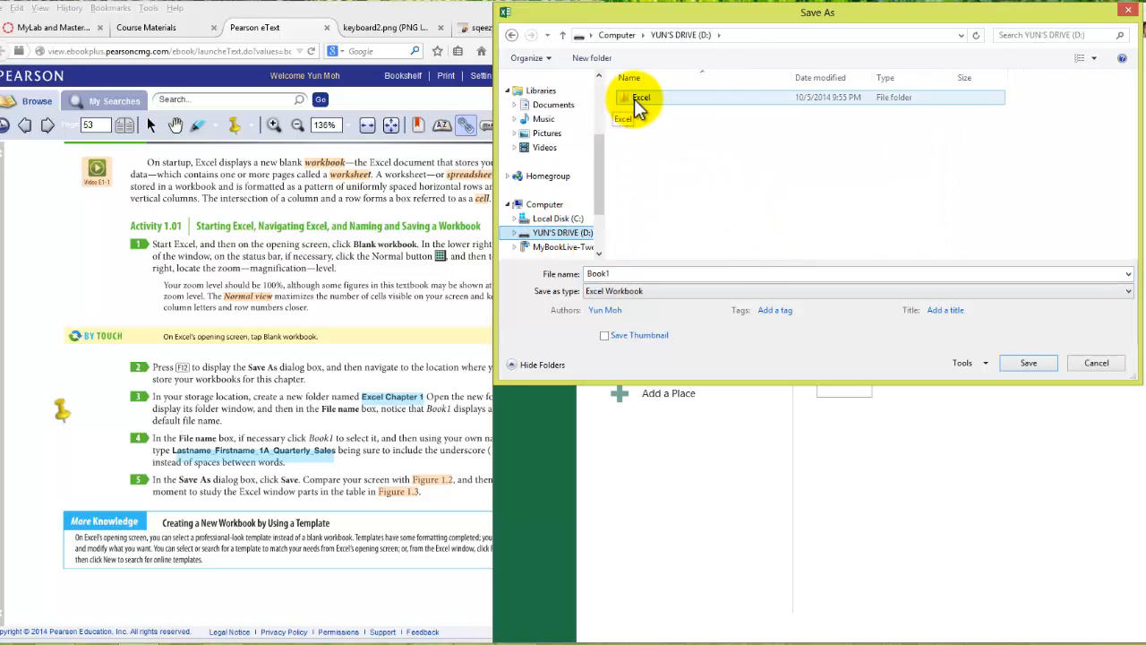
double_click(634, 98)
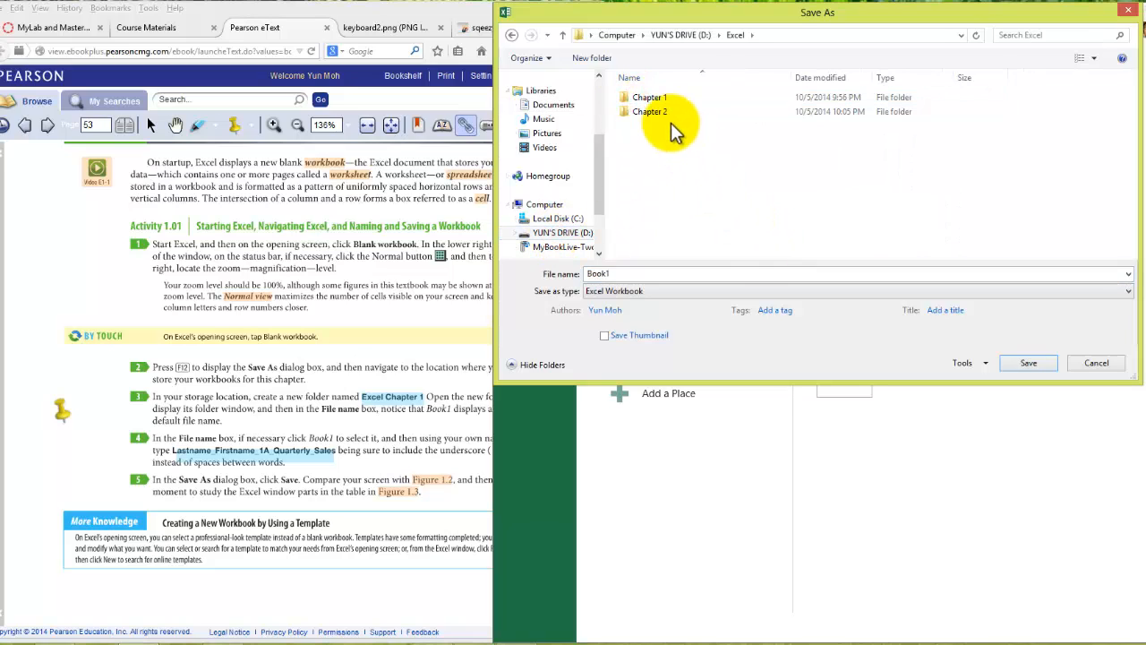
click(651, 99)
double_click(651, 98)
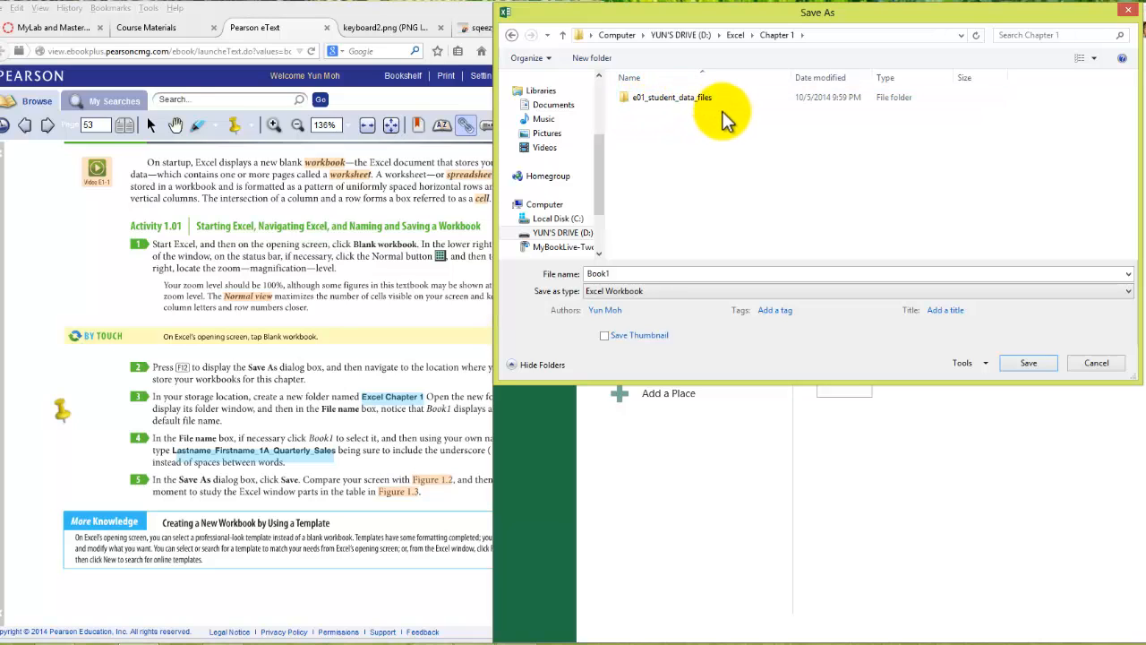
- Look inside the e01_student_data_files folder and return to the Chapter 1 folder
click(683, 97)
double_click(684, 96)
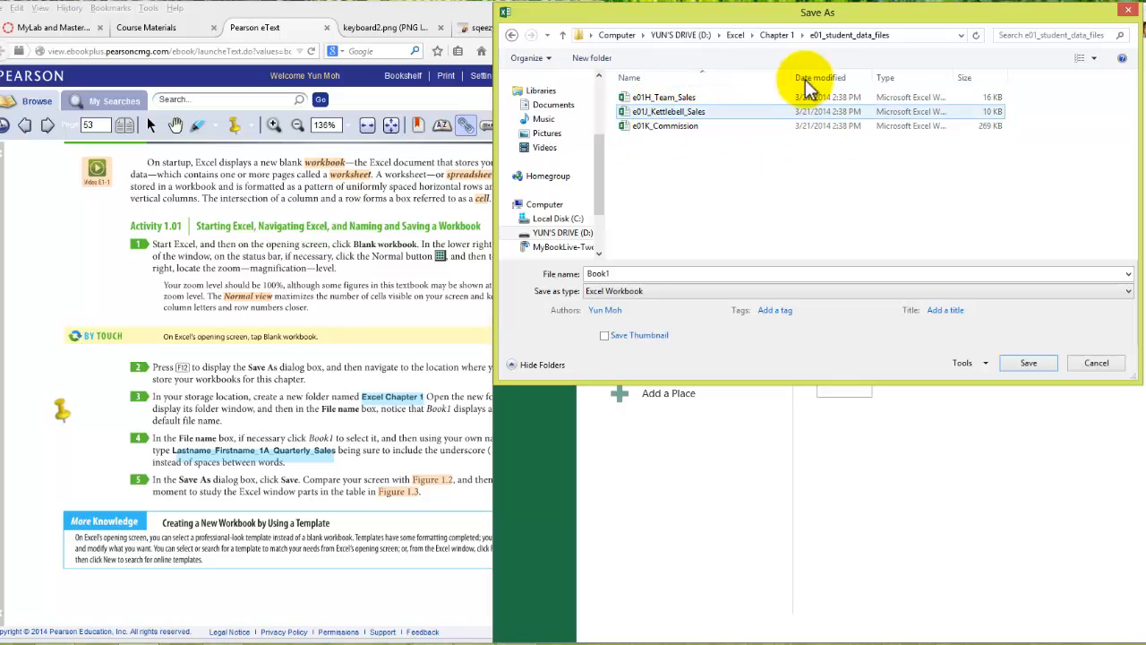
click(777, 35)
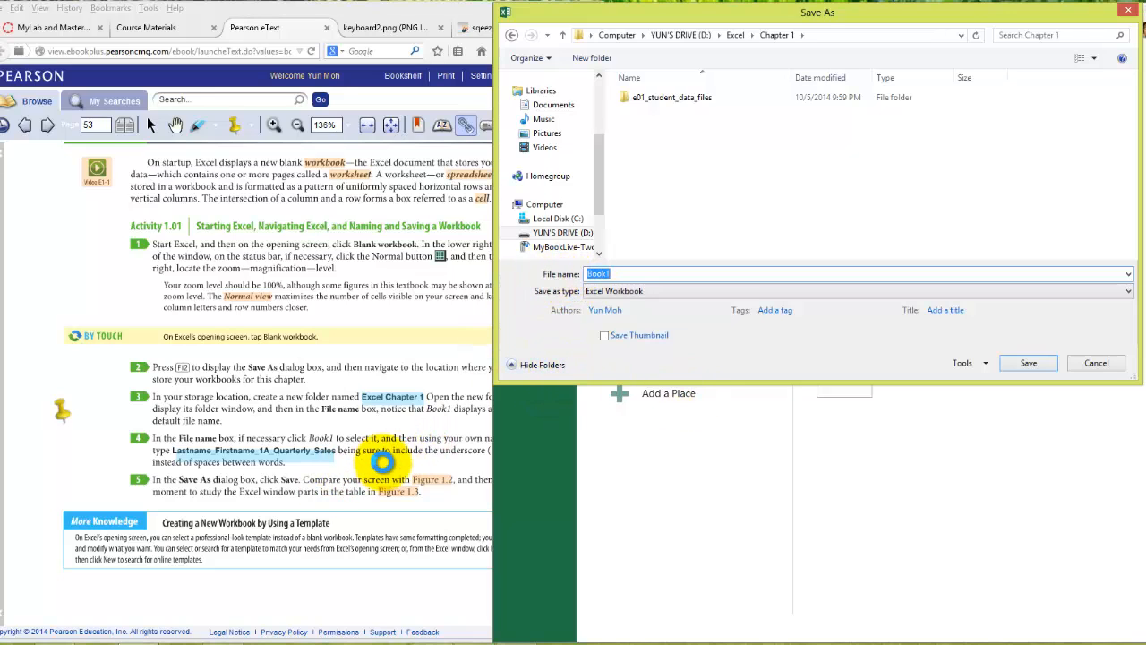
- Replace the default file name with the owner's last name, first name and 1A_Quarterly, joined by underscores
click(383, 461)
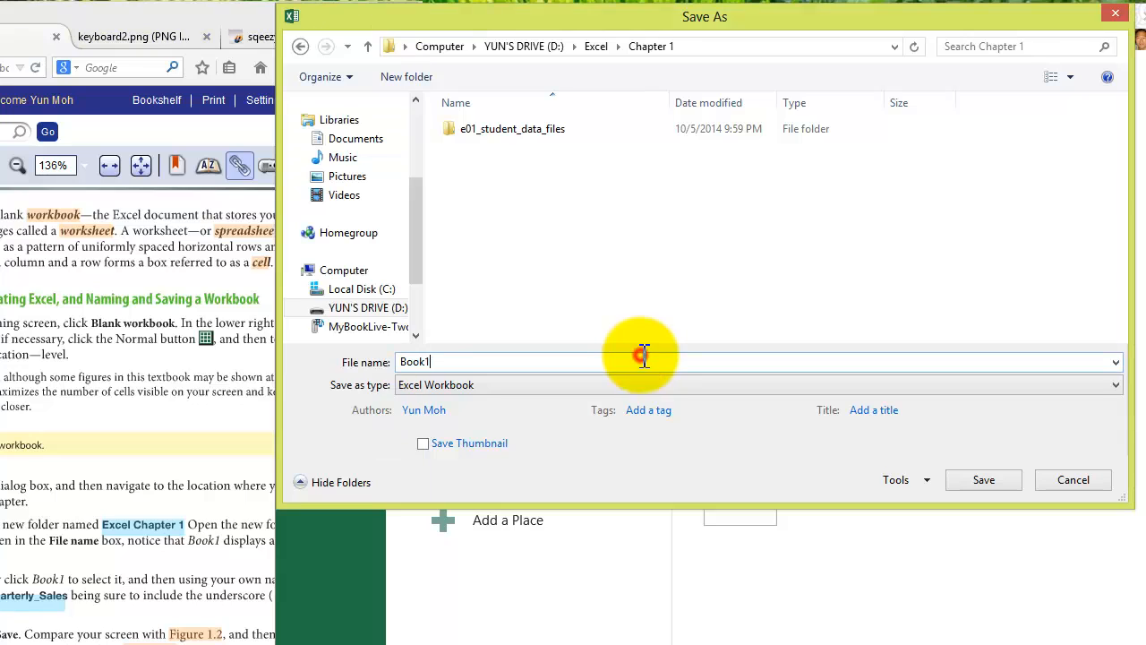
click(446, 361)
drag(446, 362, 369, 351)
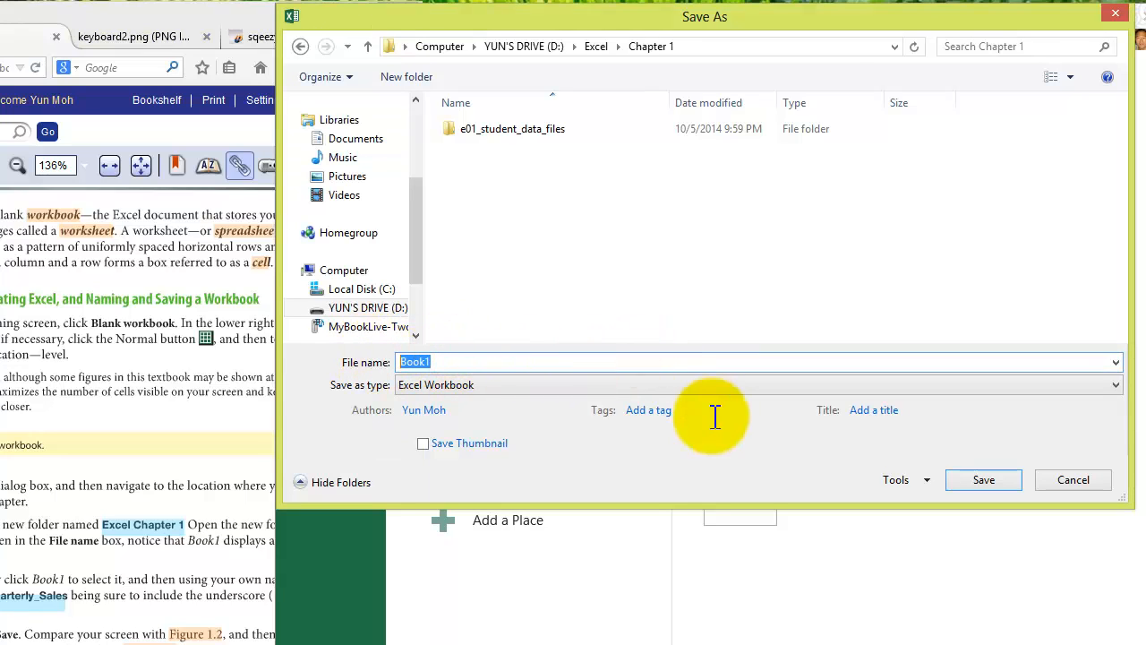
click(467, 358)
key(BackSpace)
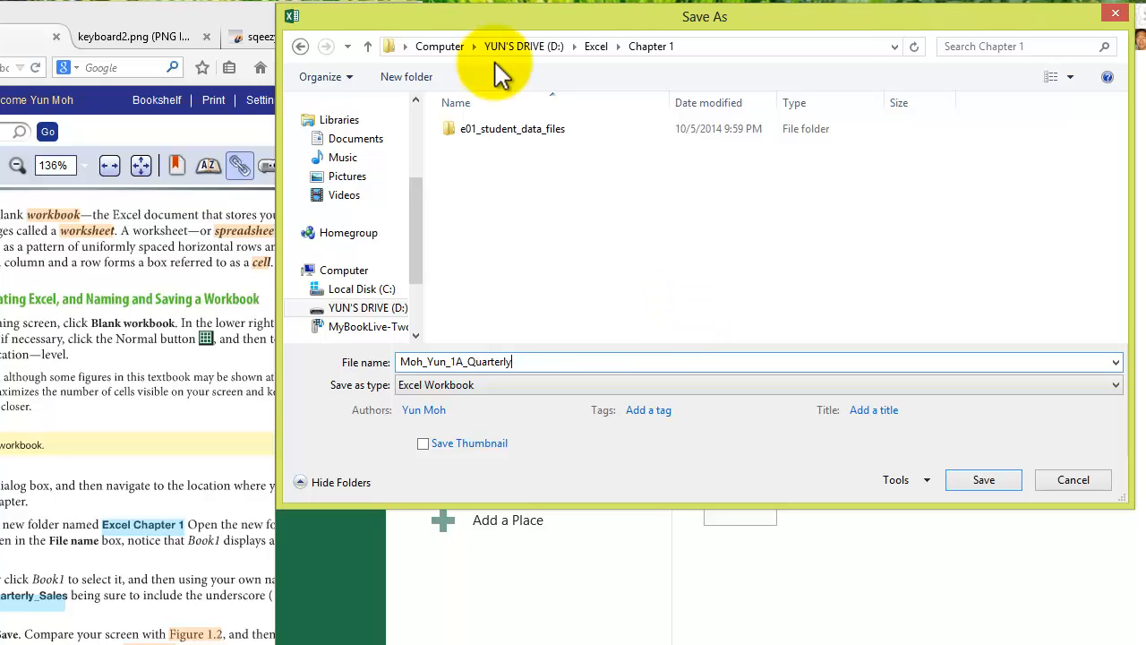
- Examine the underscore key in the keyboard picture in the browser, enlarging the image around it
click(159, 43)
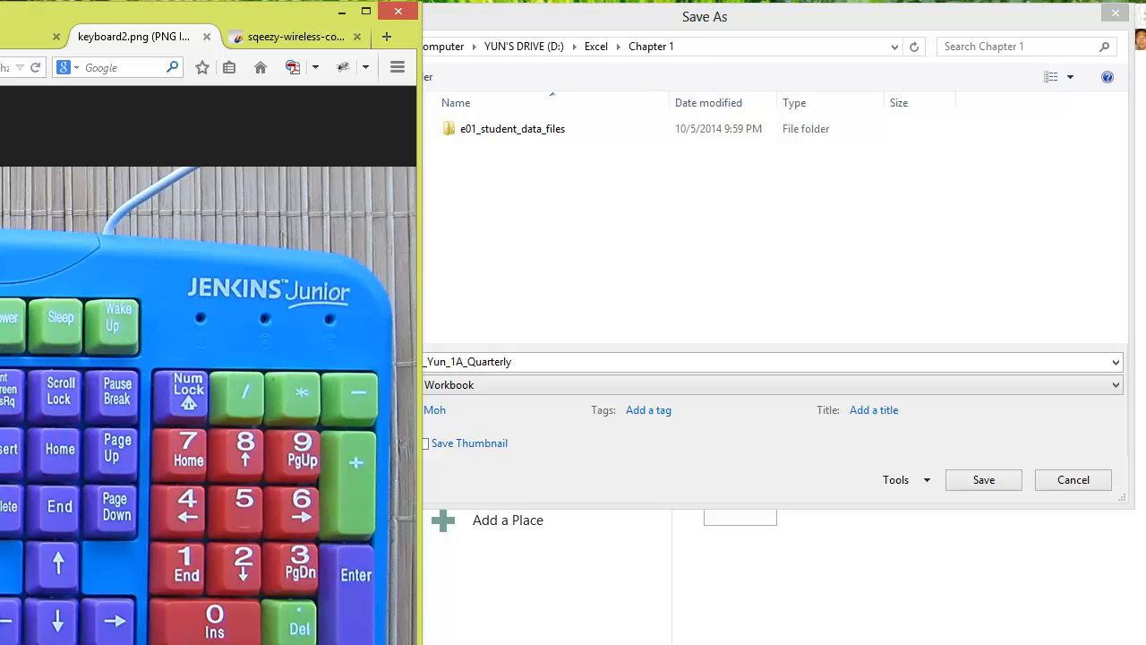
click(12, 430)
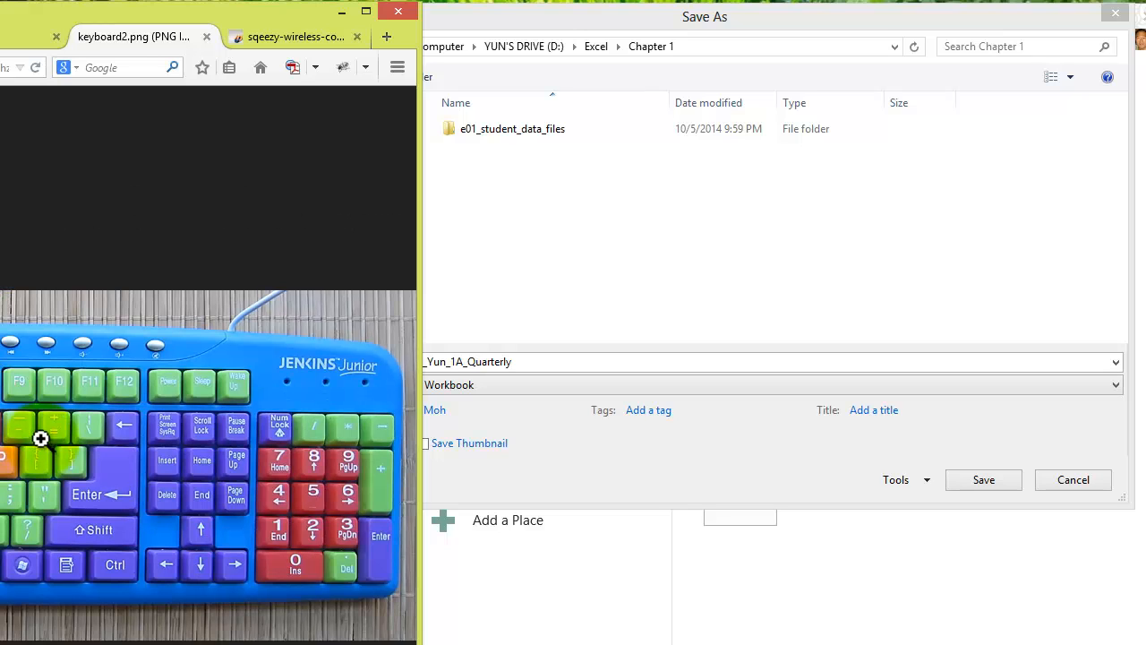
click(11, 428)
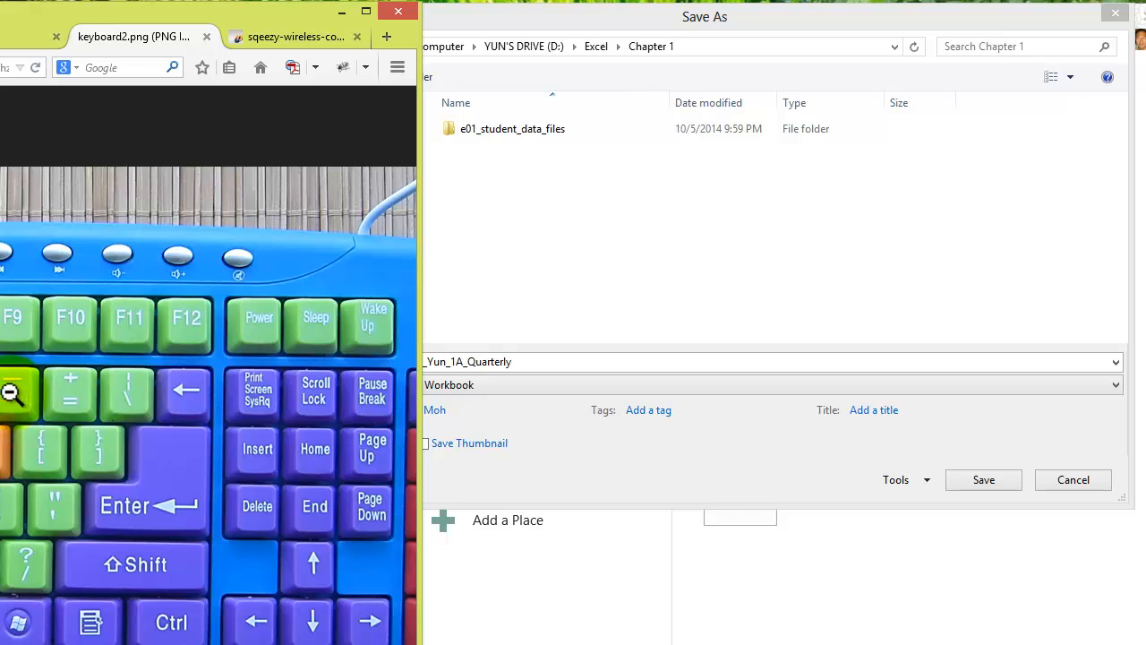
- Add _Sales to the workbook's file name so it ends in 1A_Quarterly_Sales, checking the eText's naming instruction
click(532, 361)
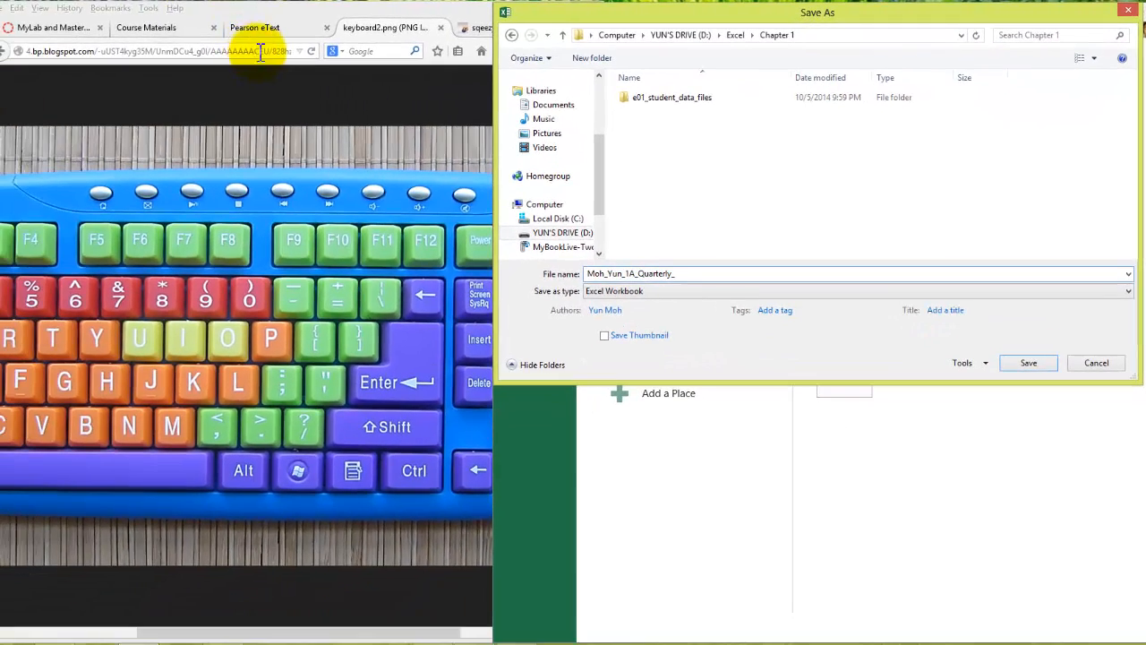
click(259, 29)
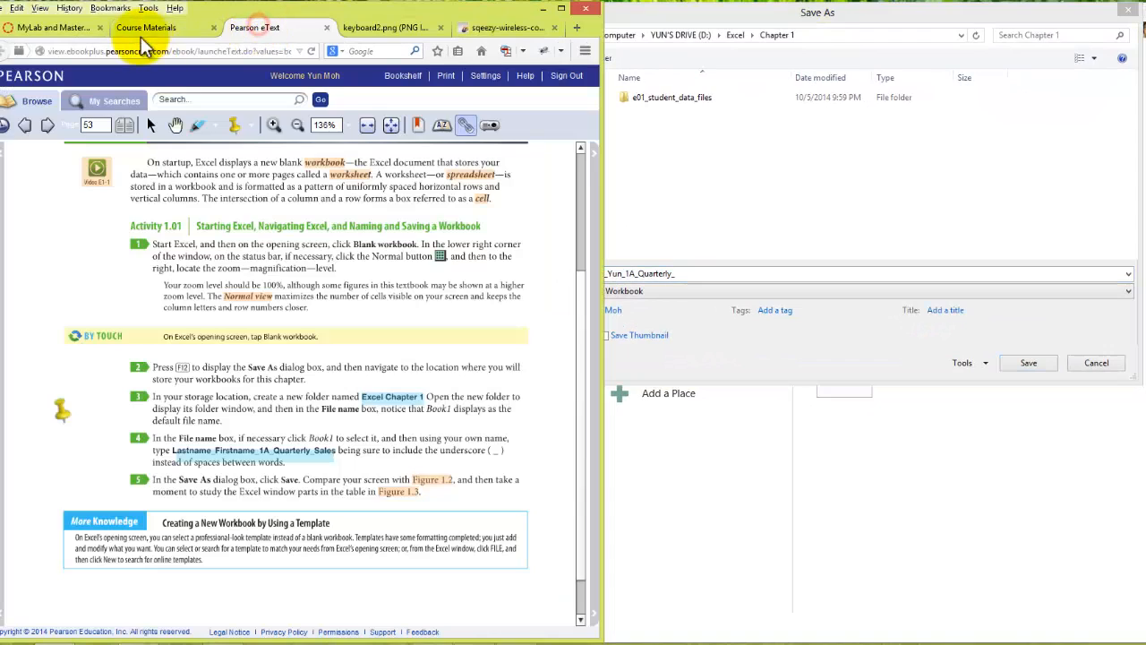
click(701, 274)
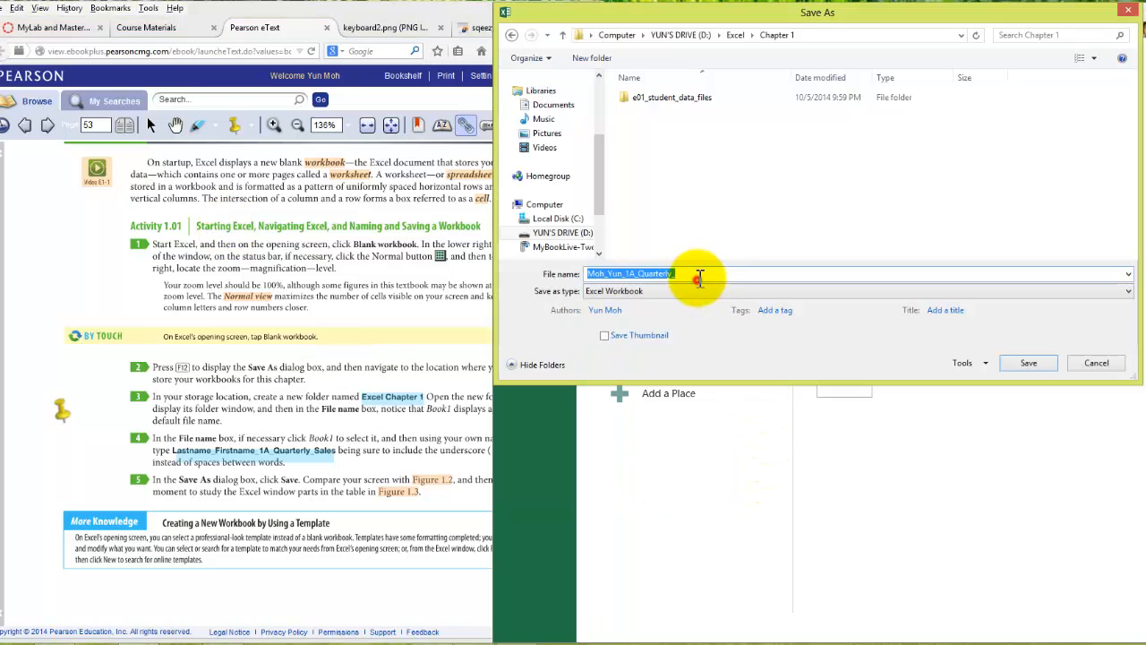
click(704, 273)
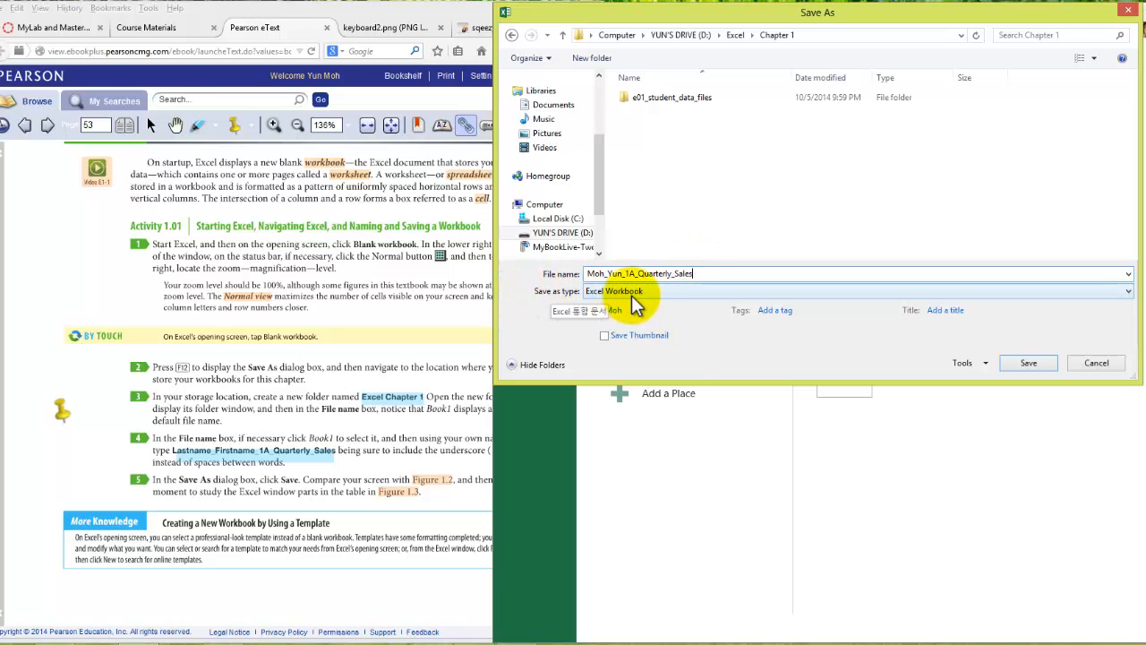
- Save the named workbook in the Chapter 1 folder
click(1028, 366)
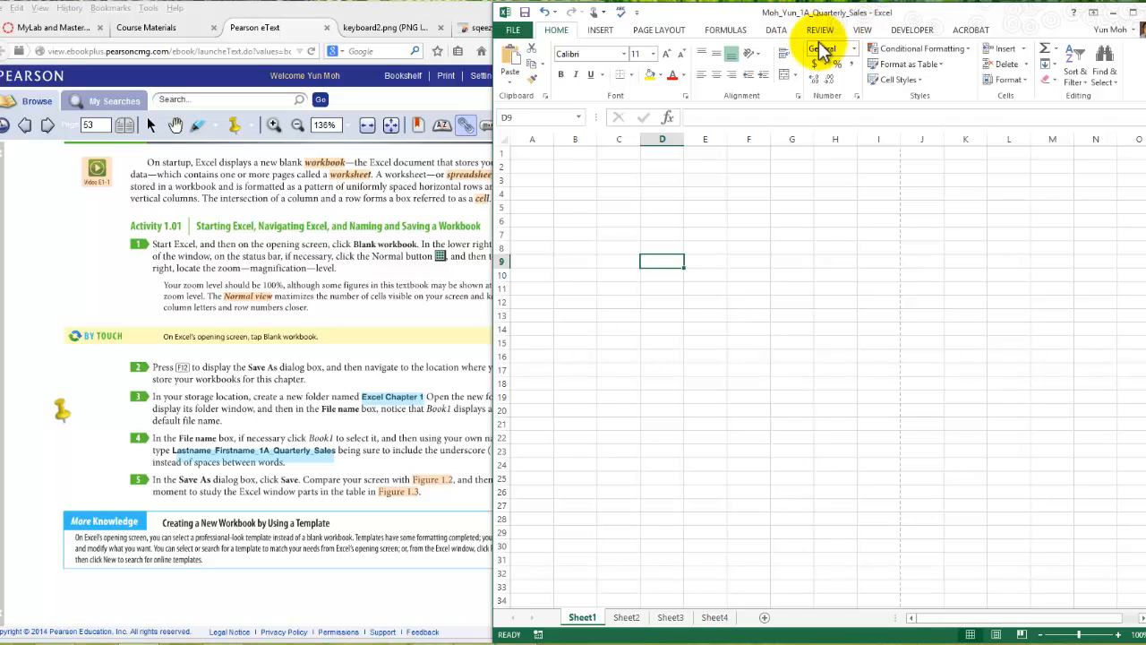
- Examine Figure 1.2 and the Parts of the Excel Window table in the eText, going through the listed window parts
click(378, 457)
scroll(381, 460, down, 1)
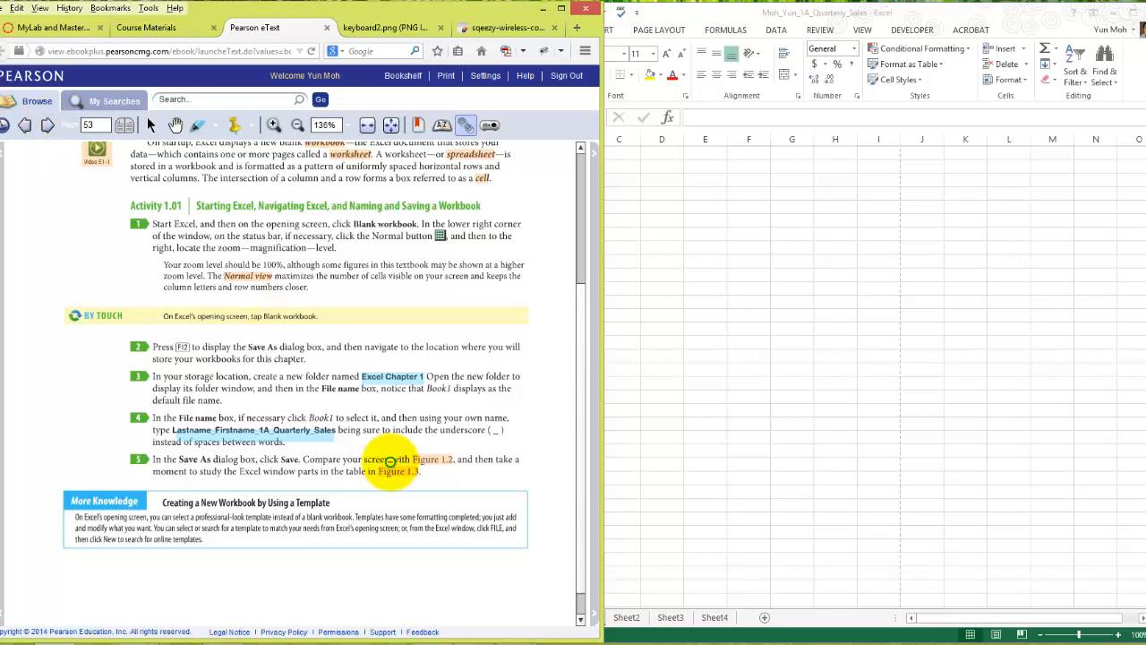
scroll(184, 388, down, 3)
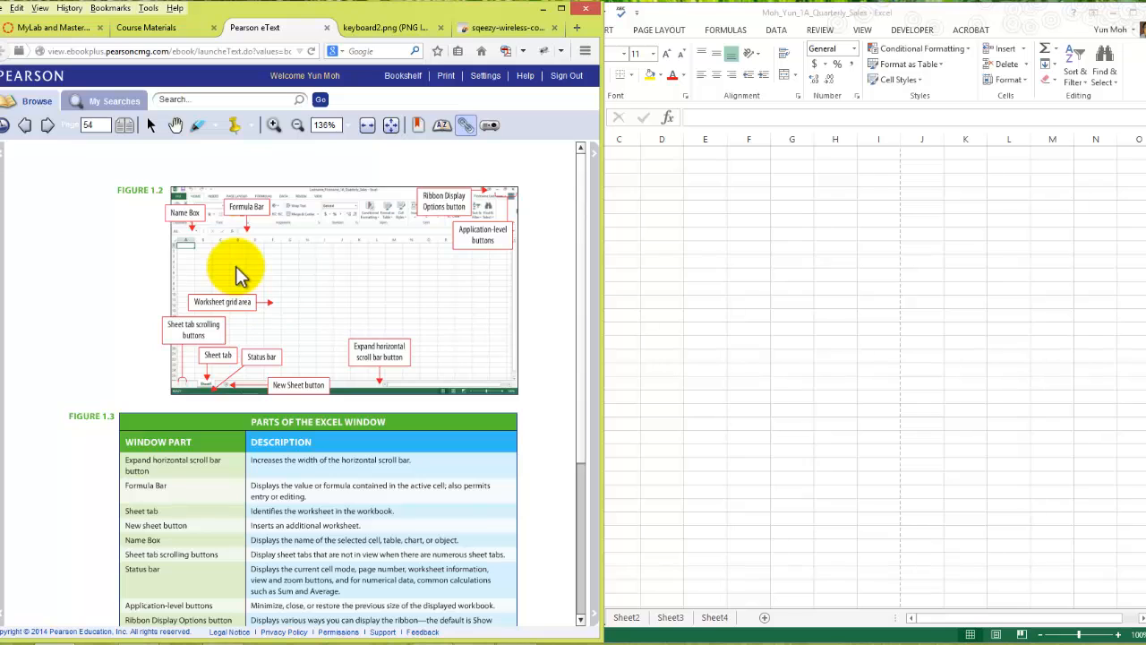
scroll(260, 304, down, 1)
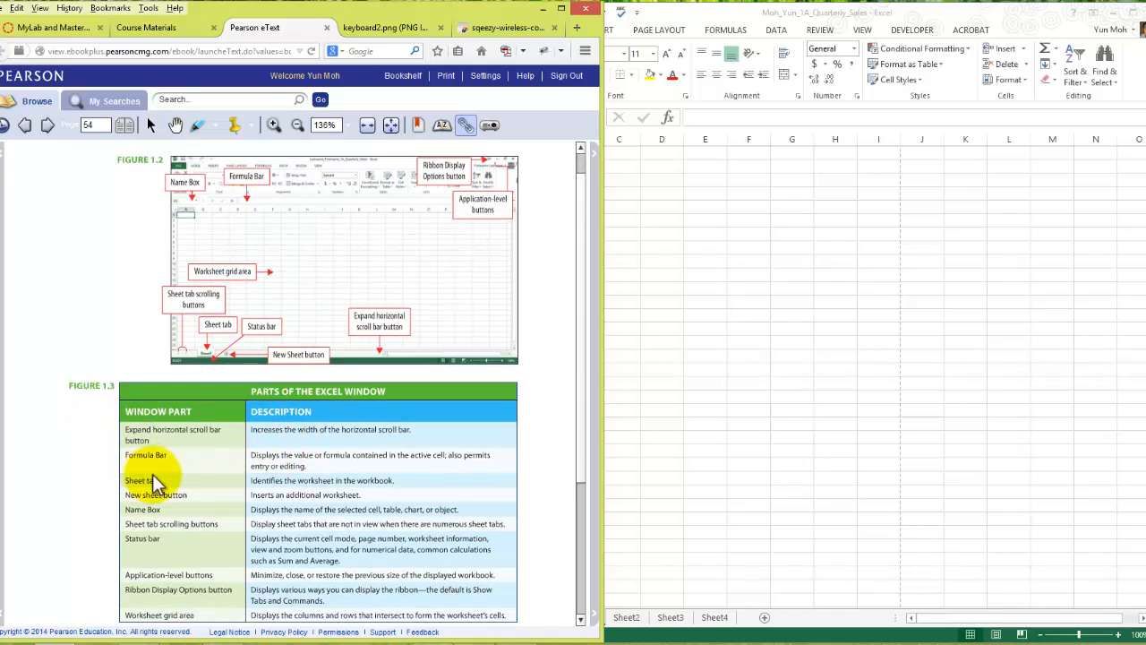
scroll(204, 504, up, 1)
scroll(202, 507, up, 1)
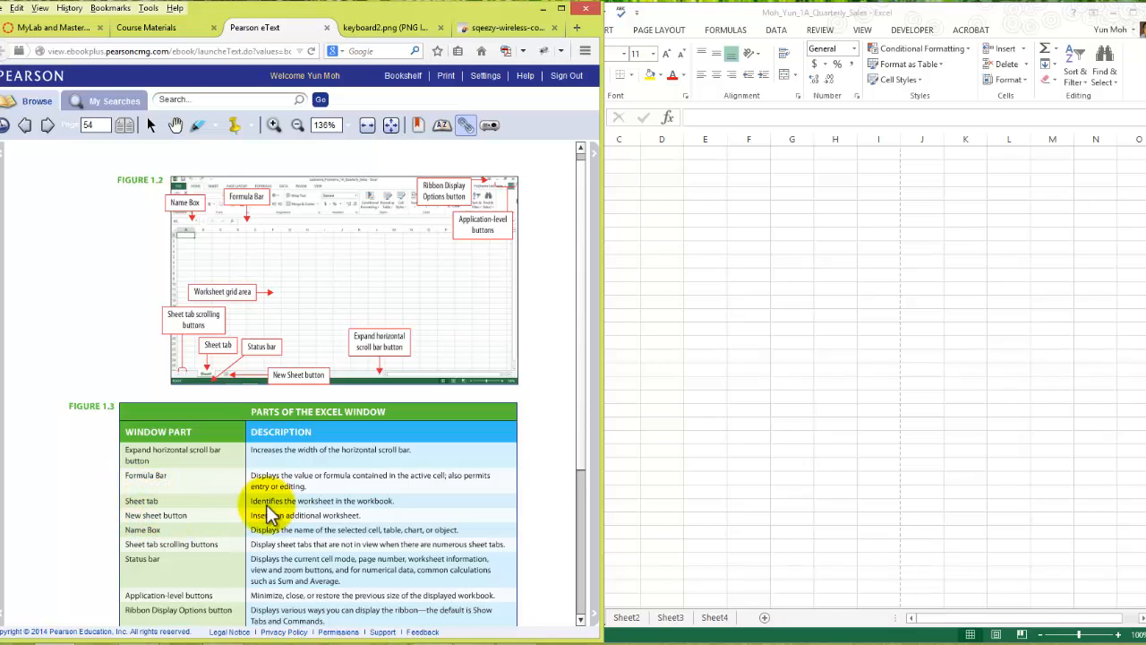
click(178, 501)
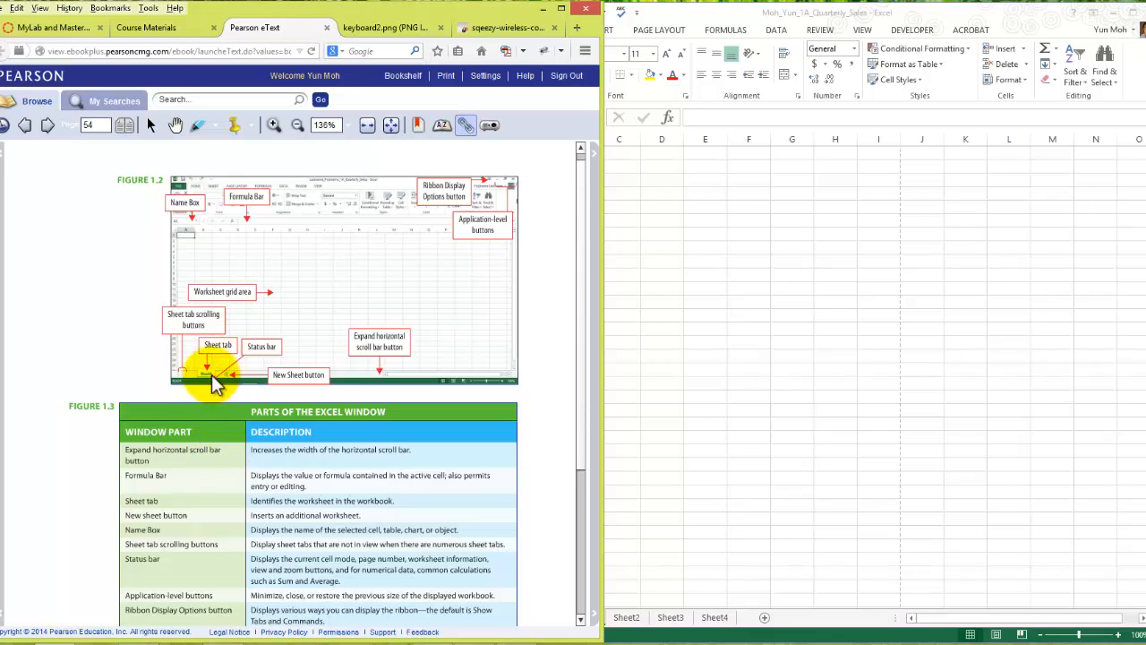
click(141, 517)
click(145, 533)
click(150, 553)
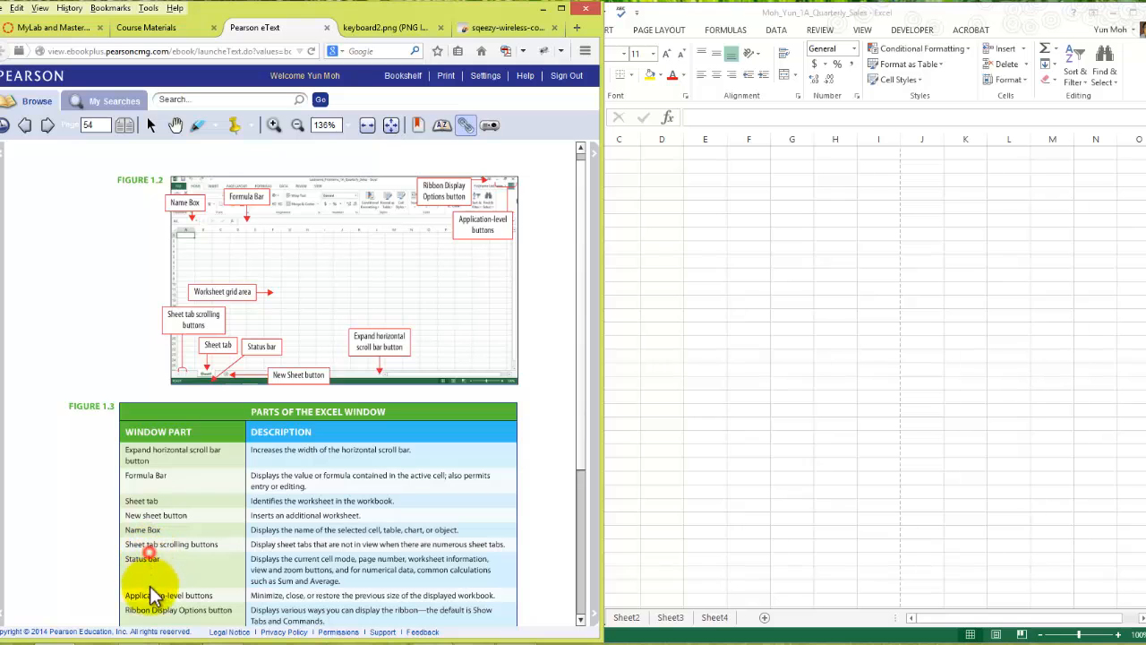
click(152, 565)
- Read the rest of Figure 1.3, instruction 6 and Figure 1.4 in the eText, and turn to page 55
scroll(355, 552, down, 1)
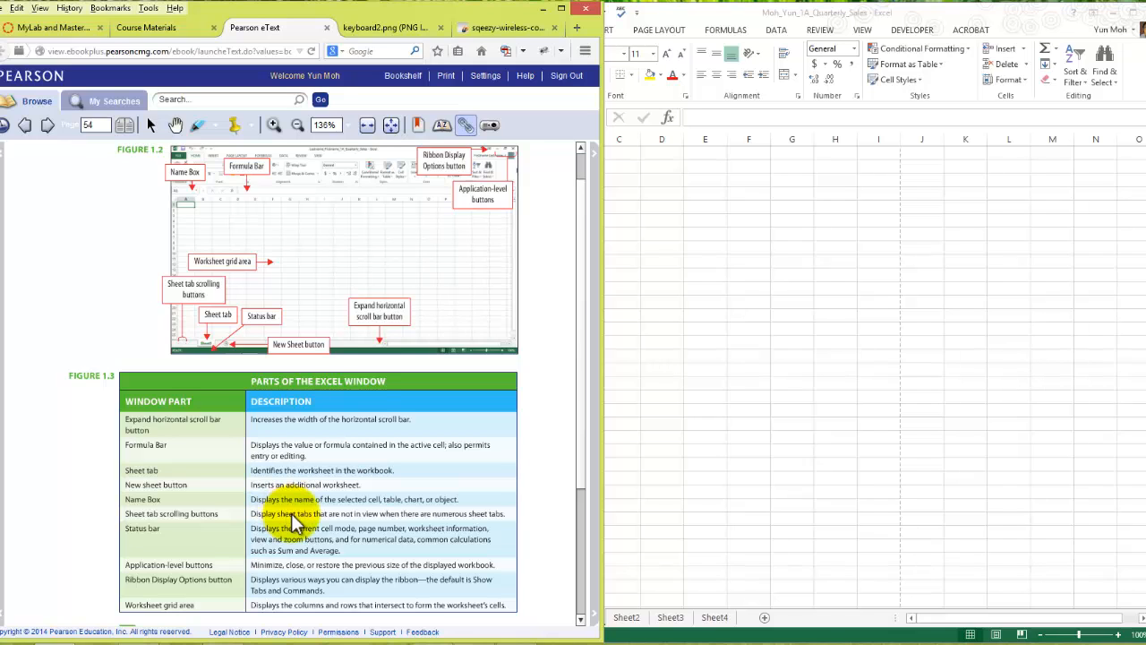
scroll(291, 515, down, 1)
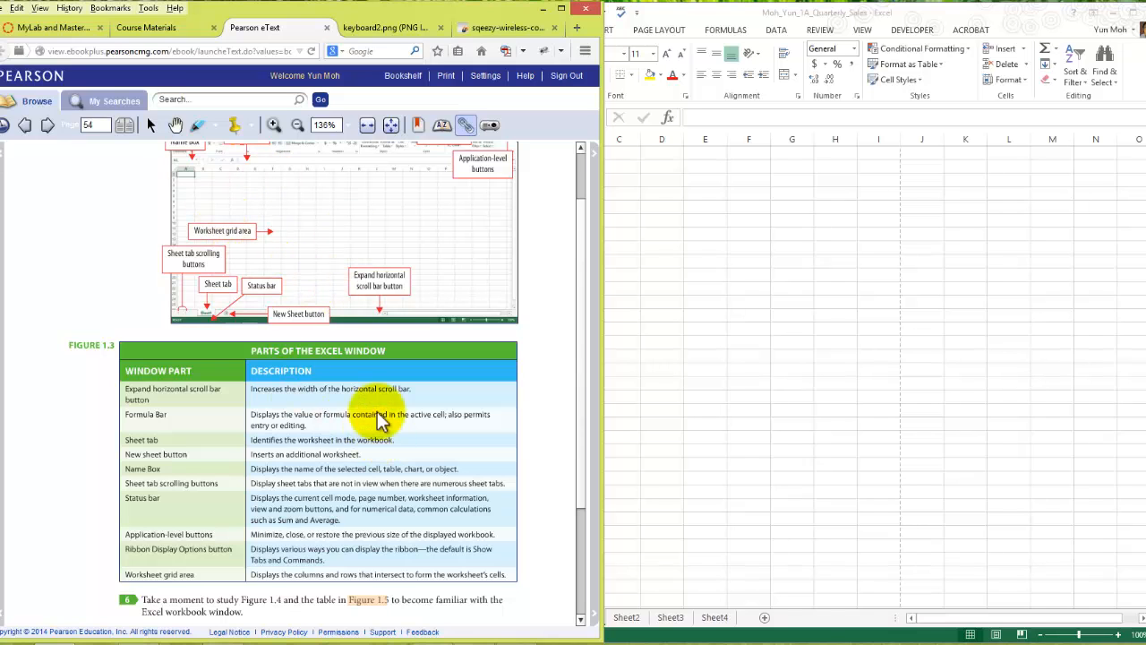
scroll(331, 502, down, 1)
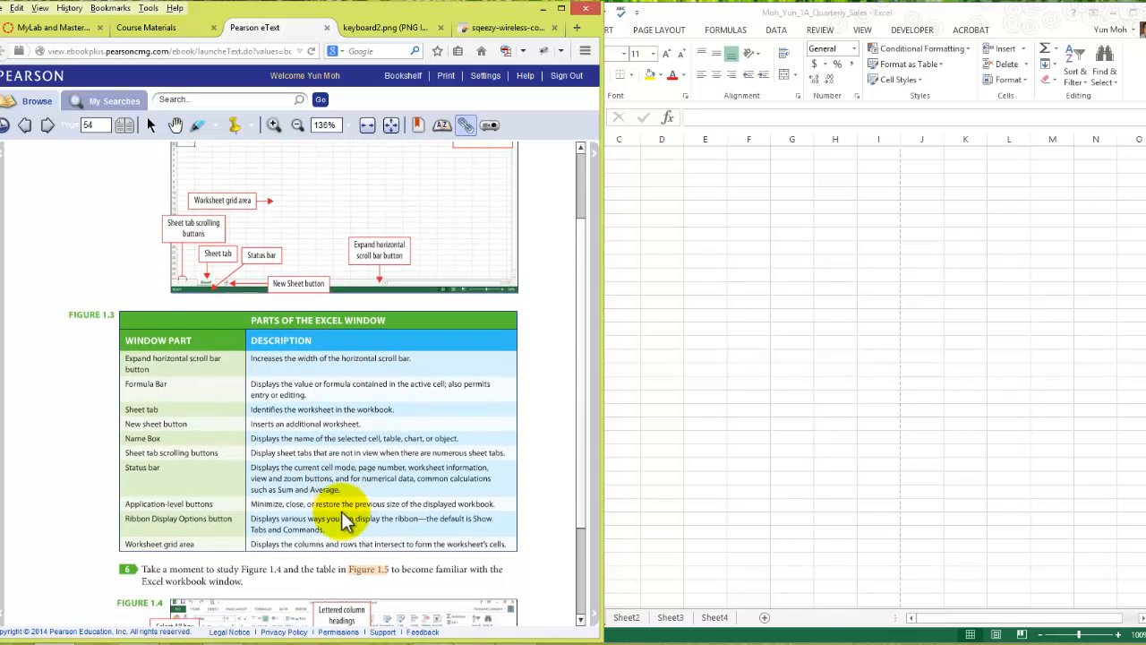
scroll(363, 542, down, 2)
scroll(363, 556, down, 2)
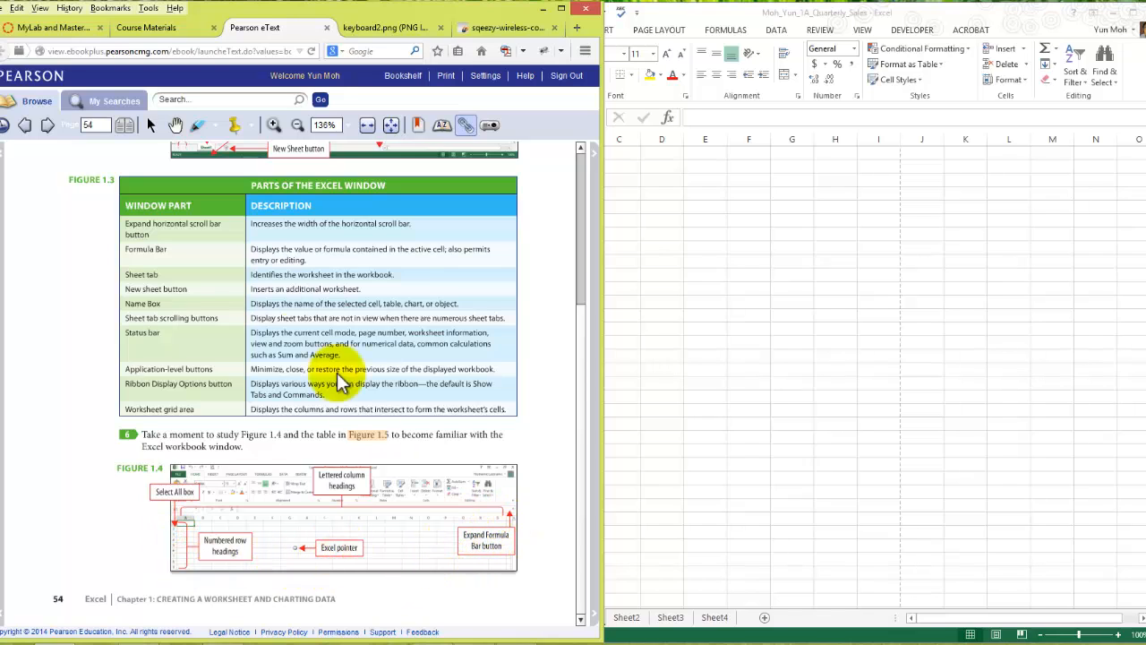
scroll(260, 268, up, 1)
click(48, 126)
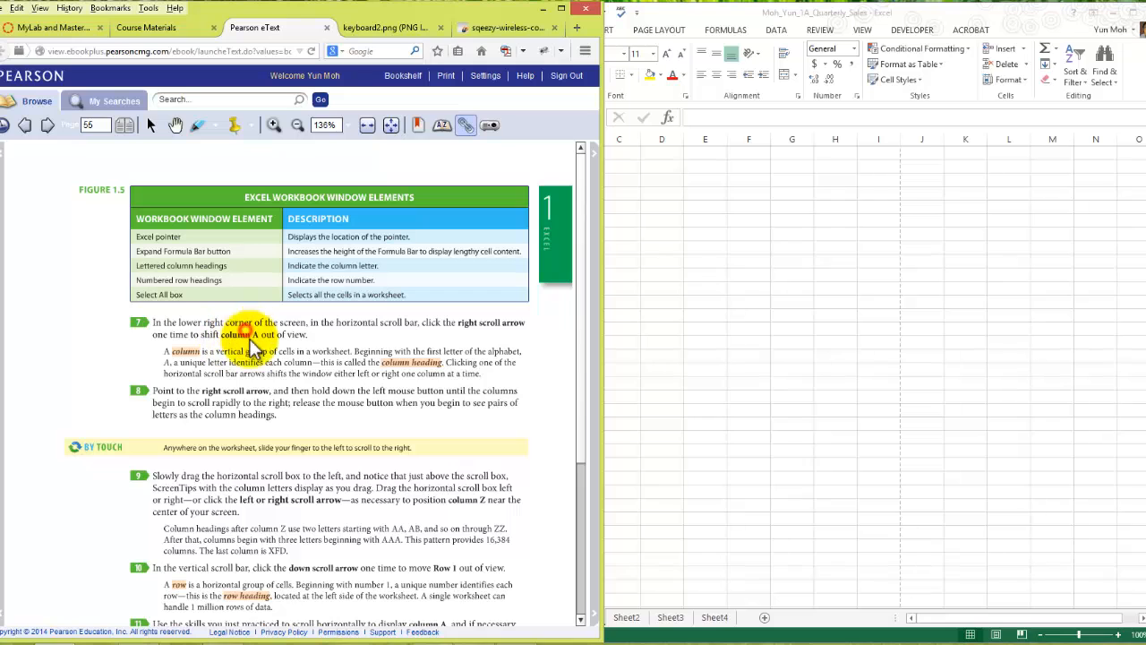
- Select the whole of column A in the workbook, followed by individual cells including C6 and D5
click(662, 261)
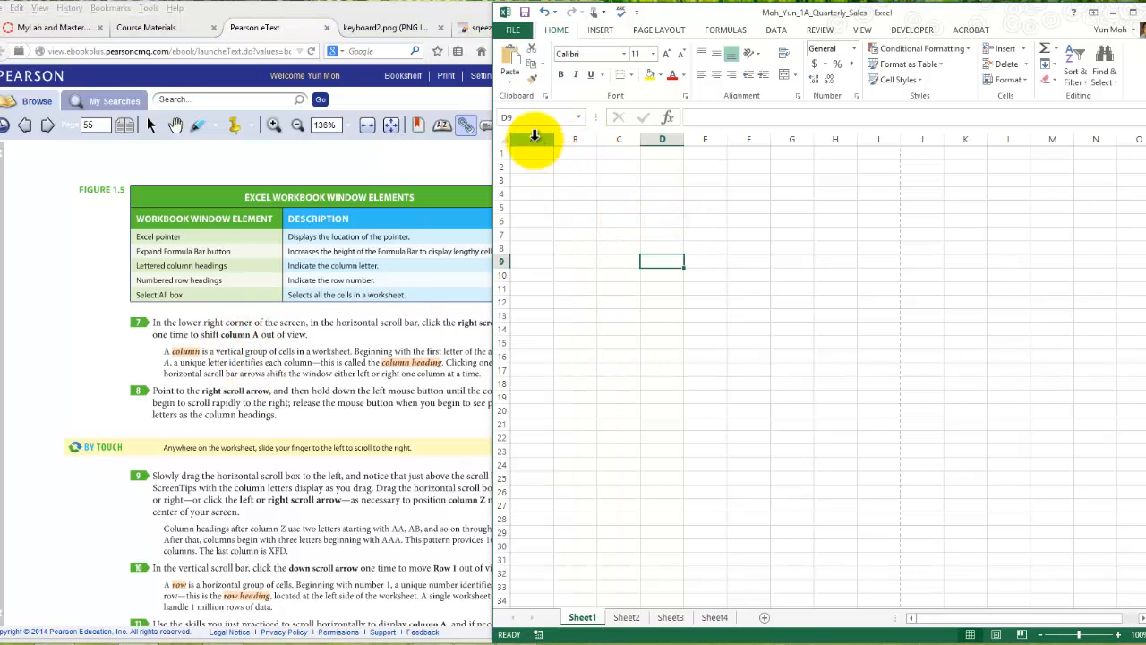
click(535, 139)
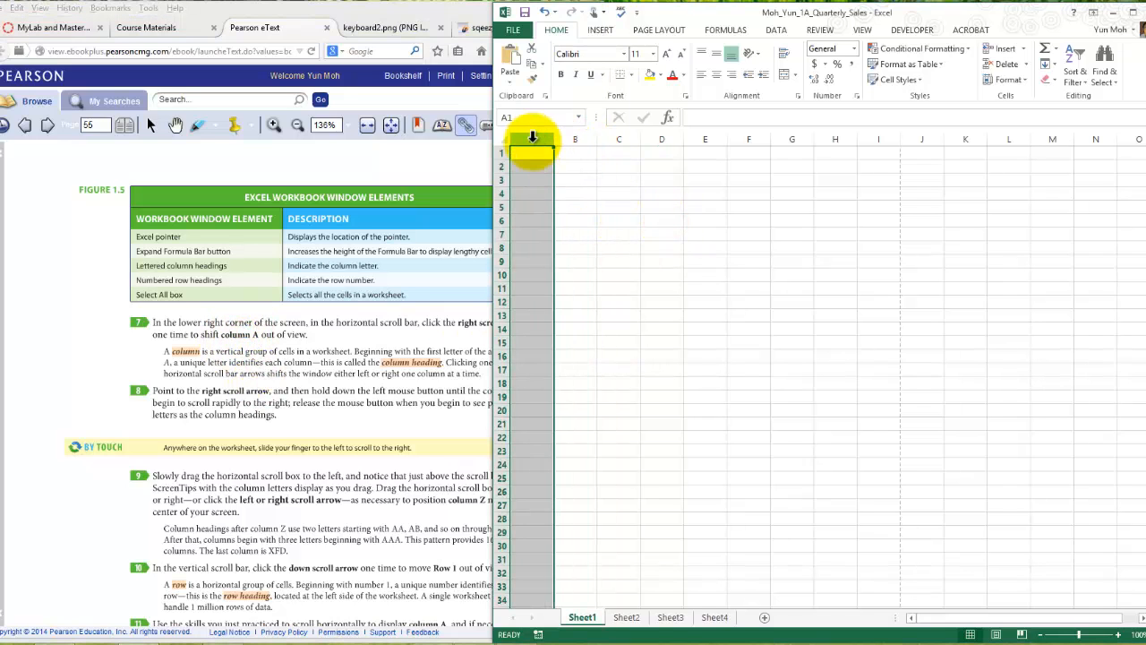
click(632, 220)
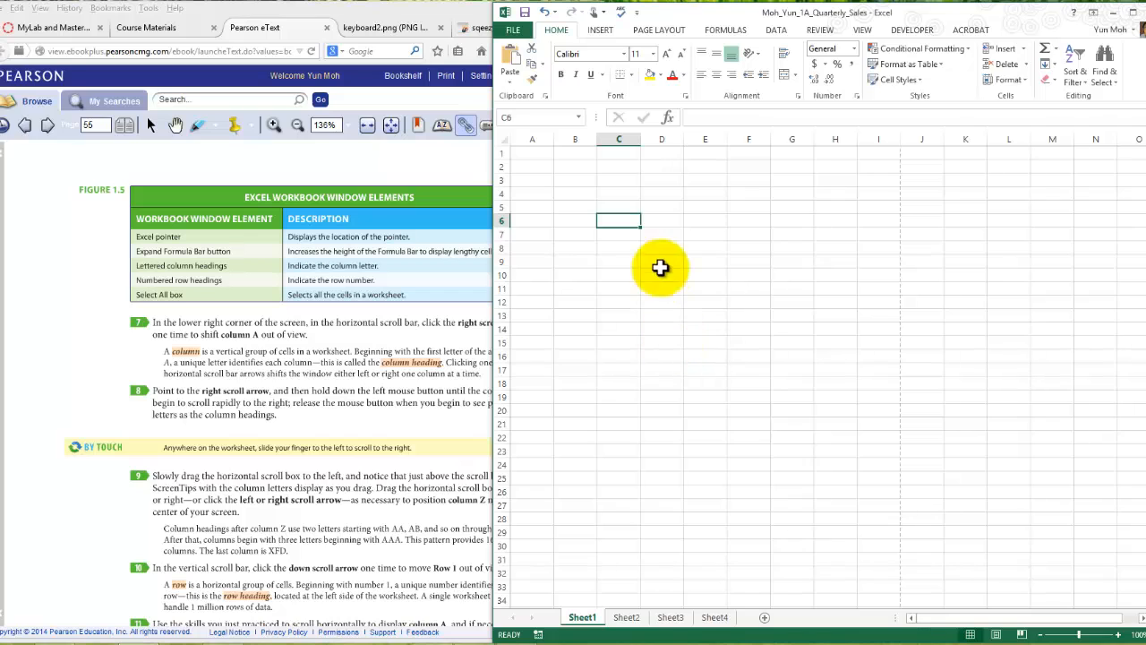
click(660, 248)
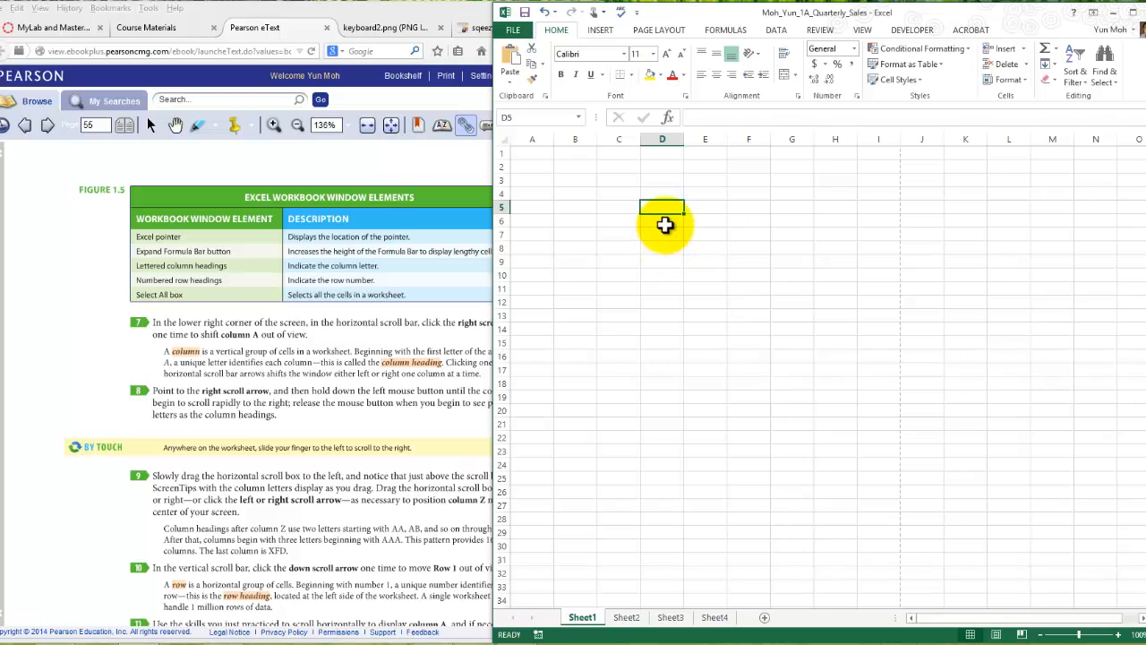
- Enter the sample text fadf in cell D7
click(661, 232)
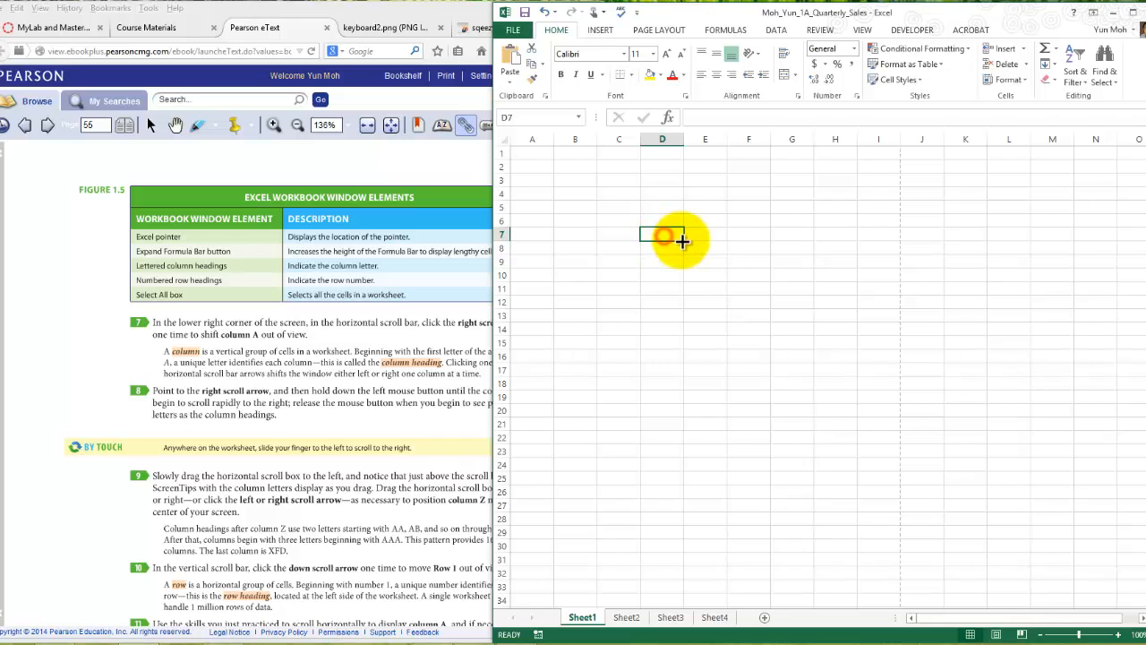
text(fadf)
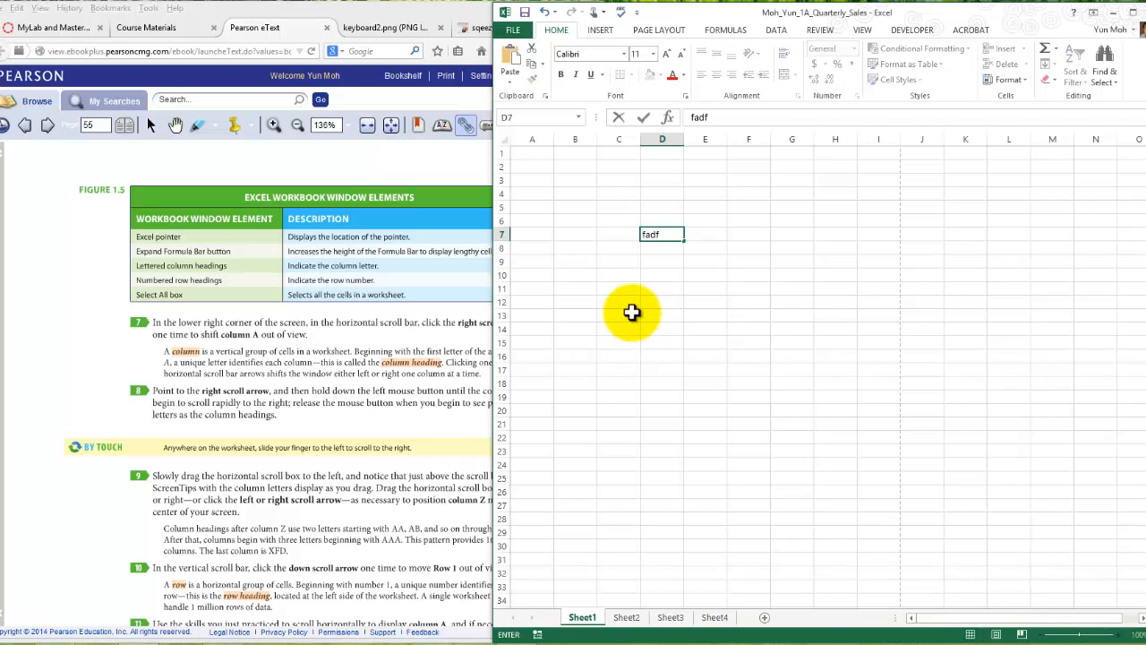
key(Return)
click(690, 304)
- Move the sample text from D7 to B3 and fill it across to E3
click(653, 237)
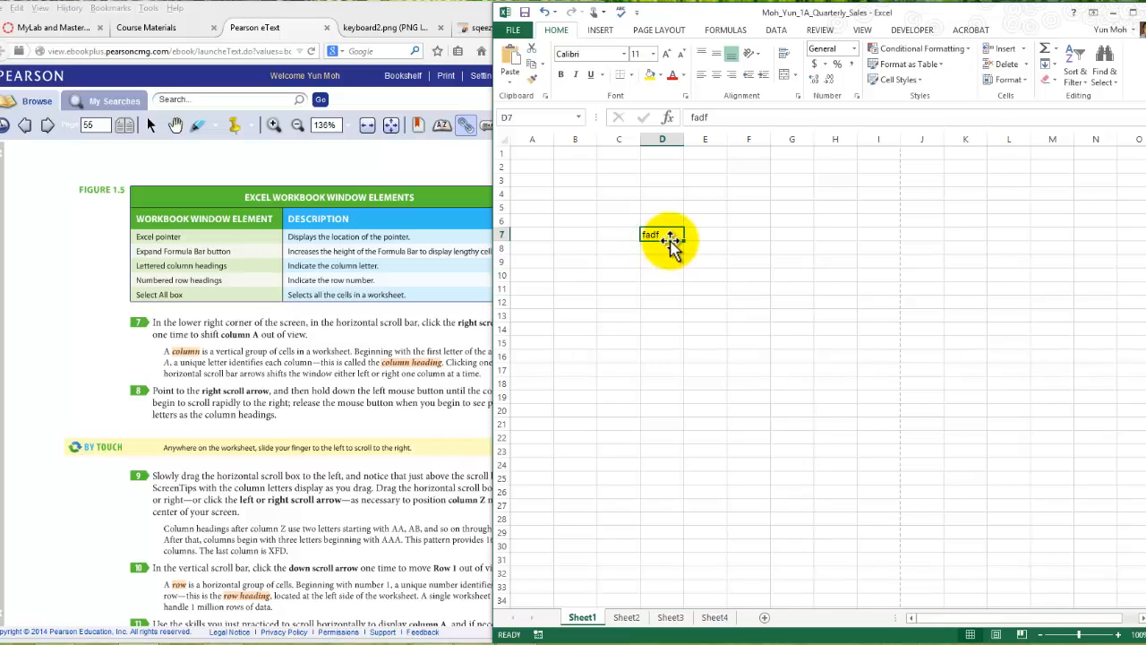
drag(671, 242, 584, 186)
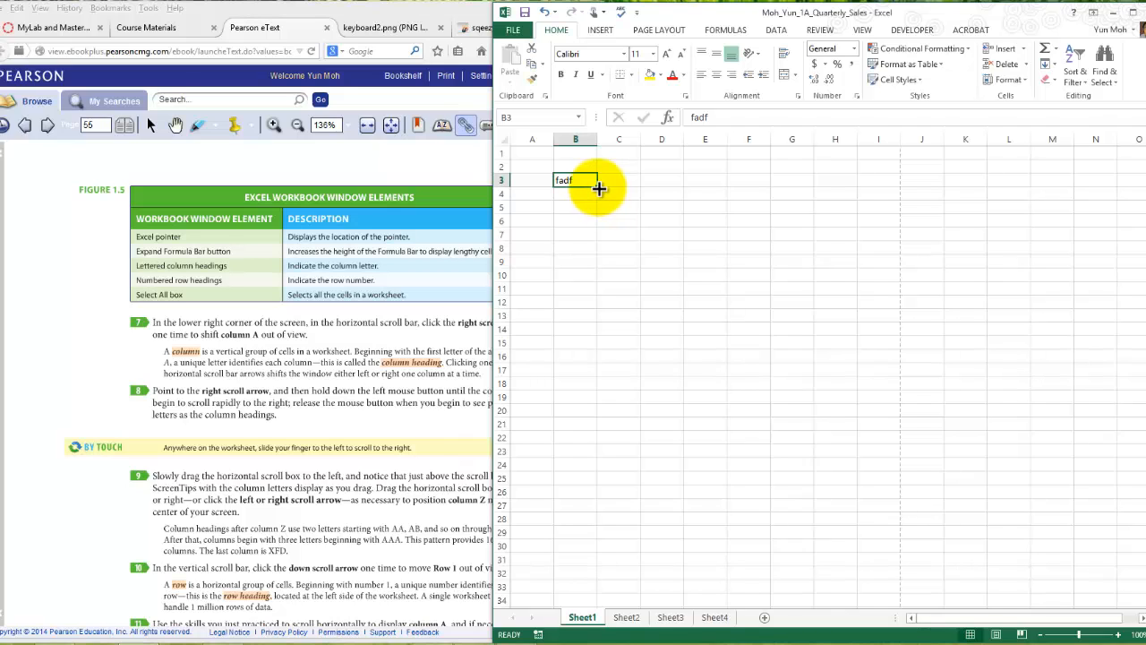
drag(599, 188, 739, 208)
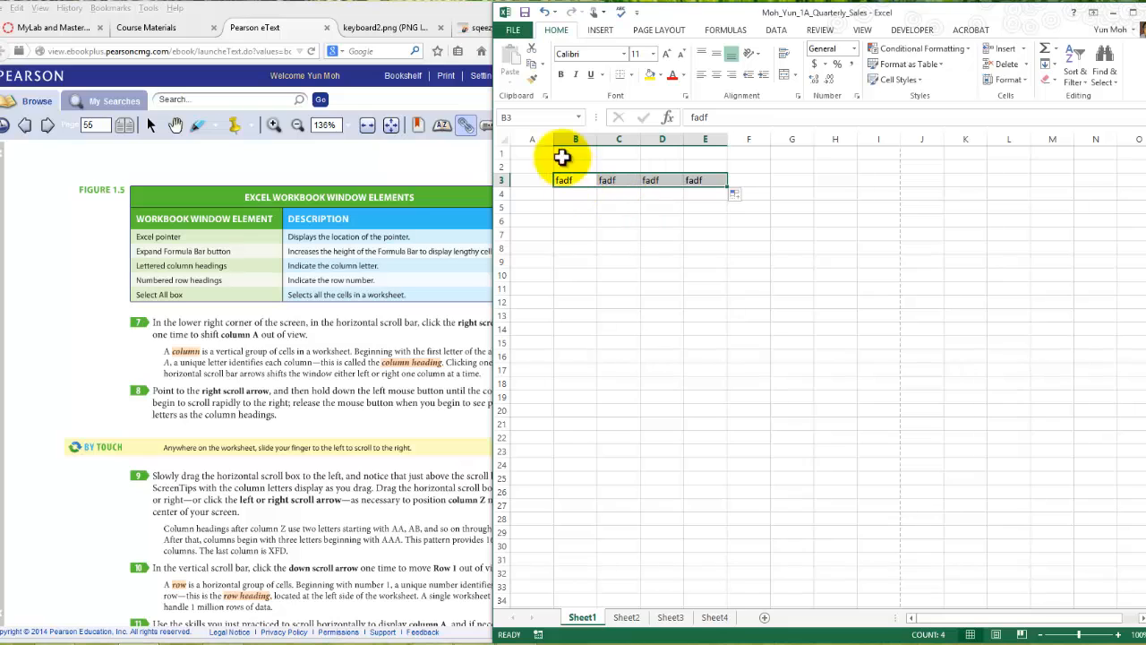
- Undo the fill, the move and the sample text entry, trying Redo before undoing again
click(545, 13)
click(545, 12)
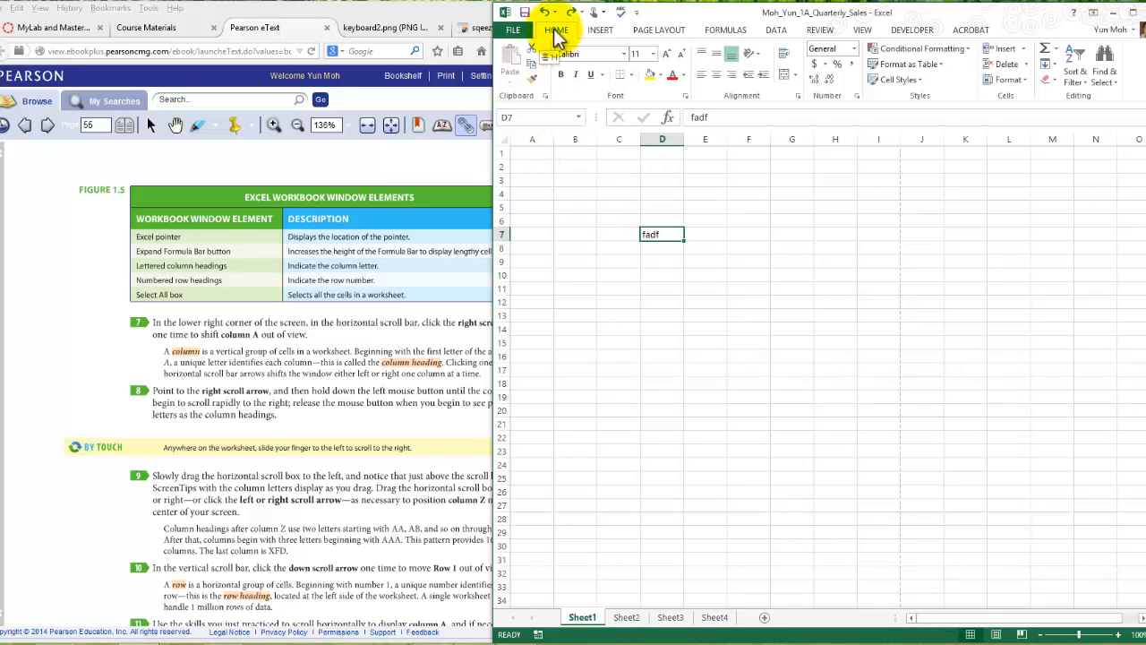
click(547, 13)
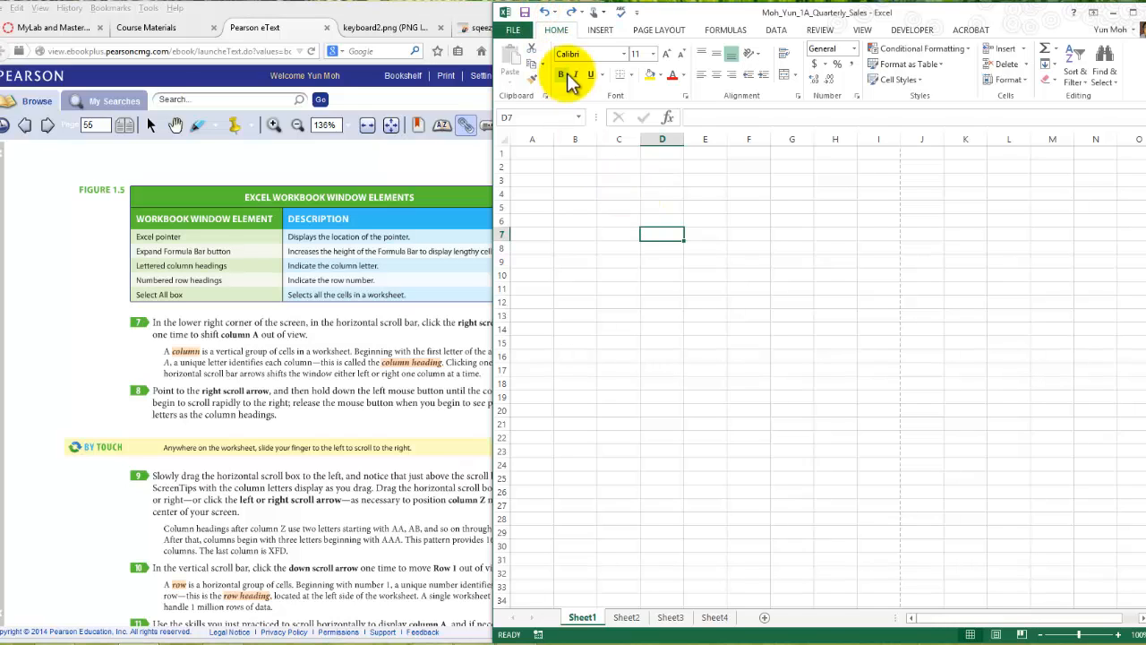
click(570, 13)
click(546, 12)
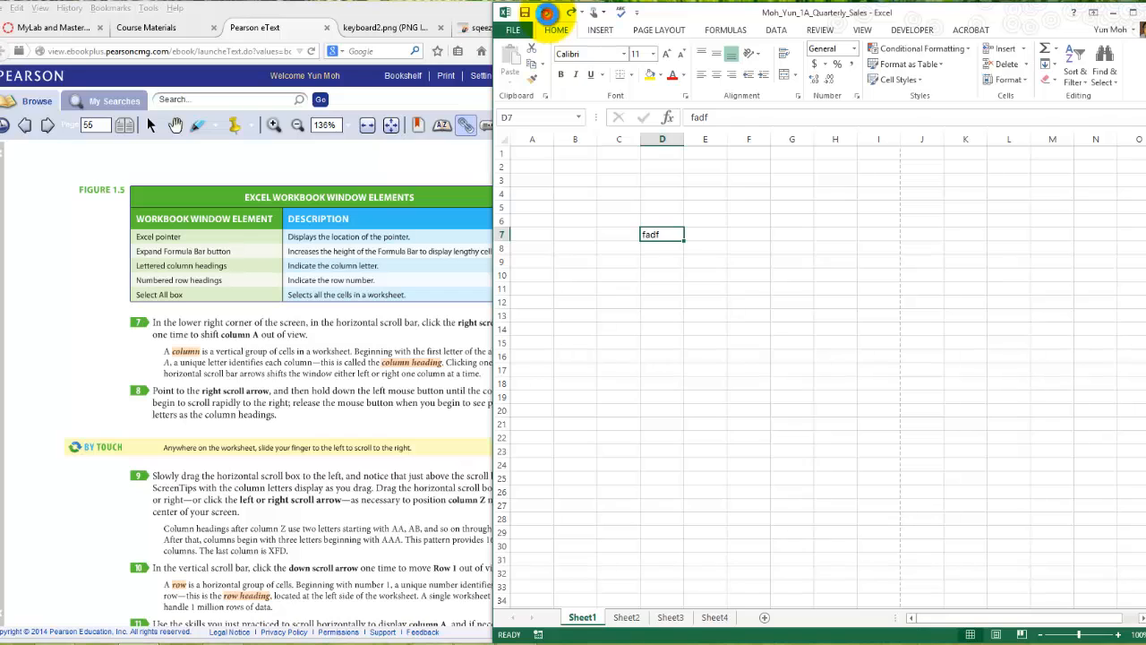
- Select cell C6, followed by single whole rows near the top of Sheet1, including rows 2 and 4
click(625, 224)
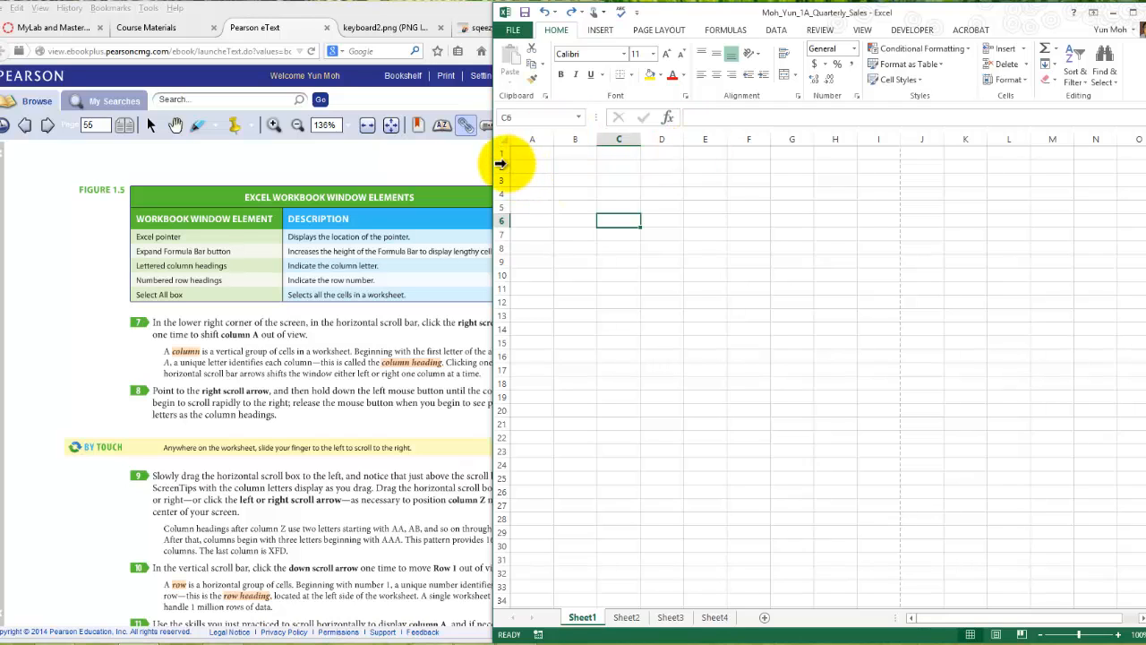
click(504, 166)
click(501, 180)
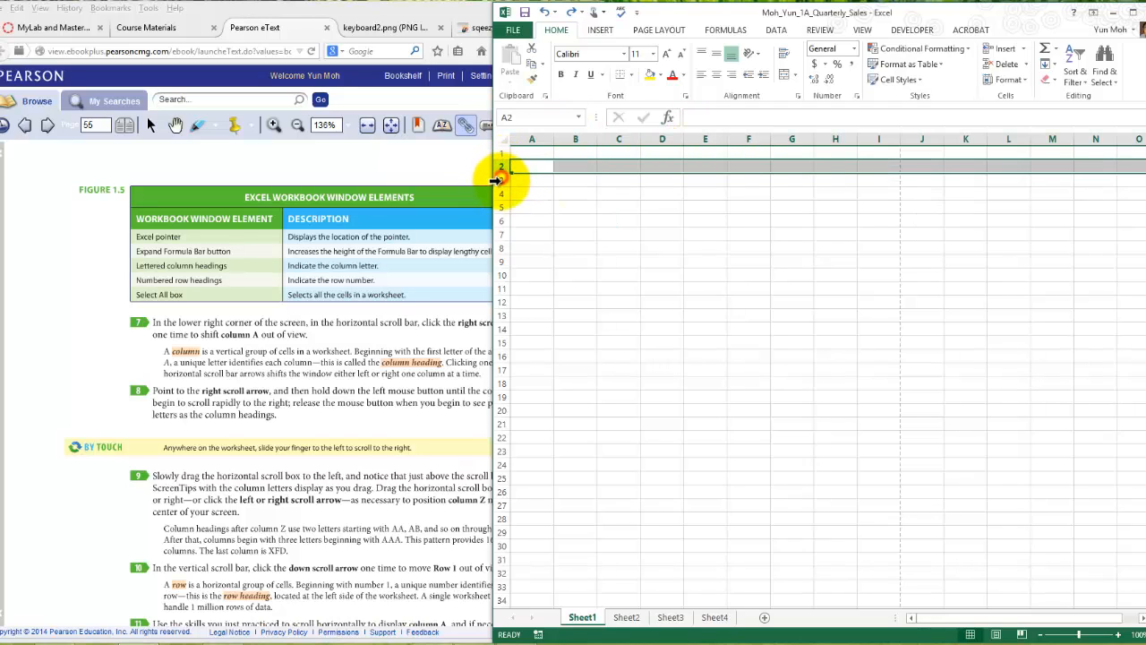
click(498, 183)
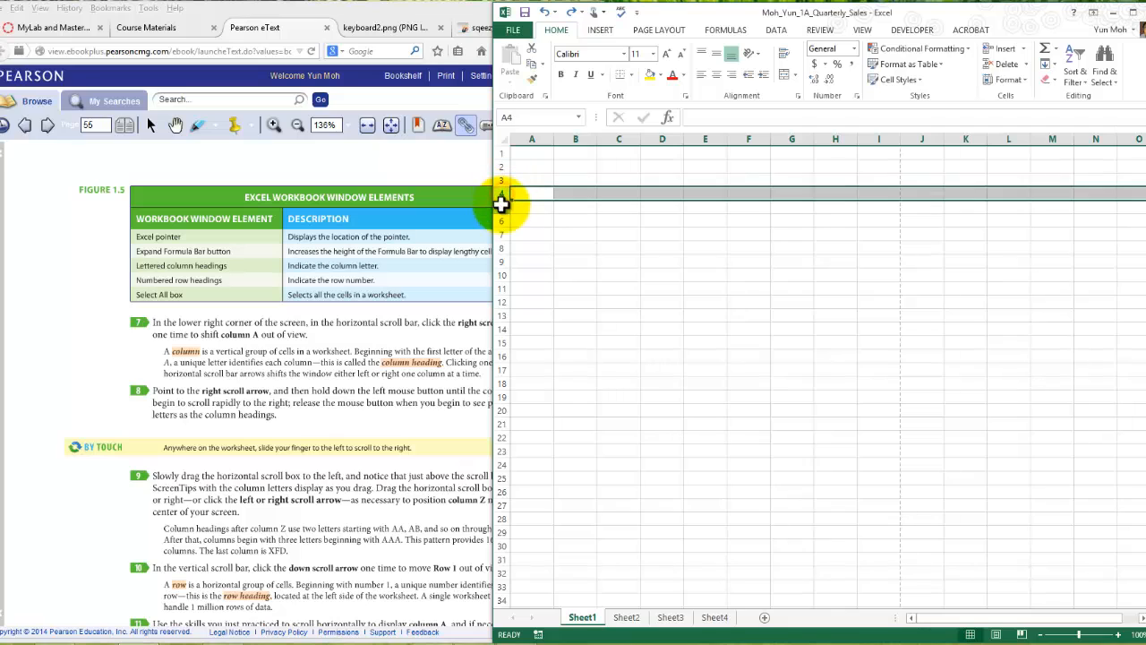
click(500, 206)
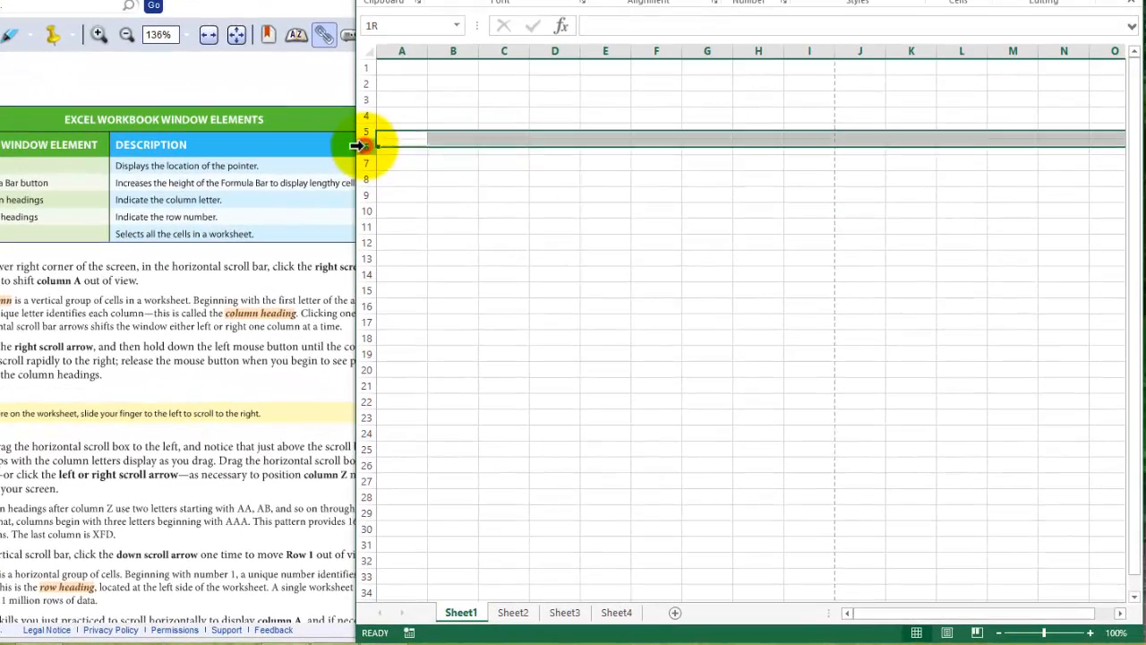
click(388, 156)
- Select whole column B and whole column D in turn, and end on cell C5
click(446, 51)
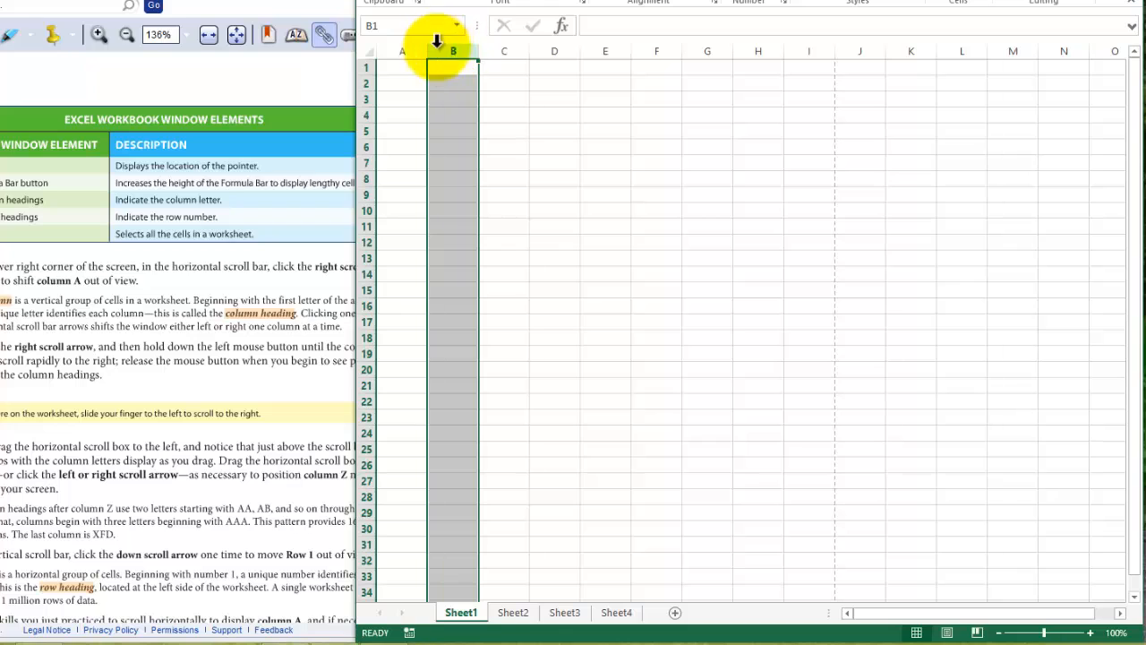
click(557, 53)
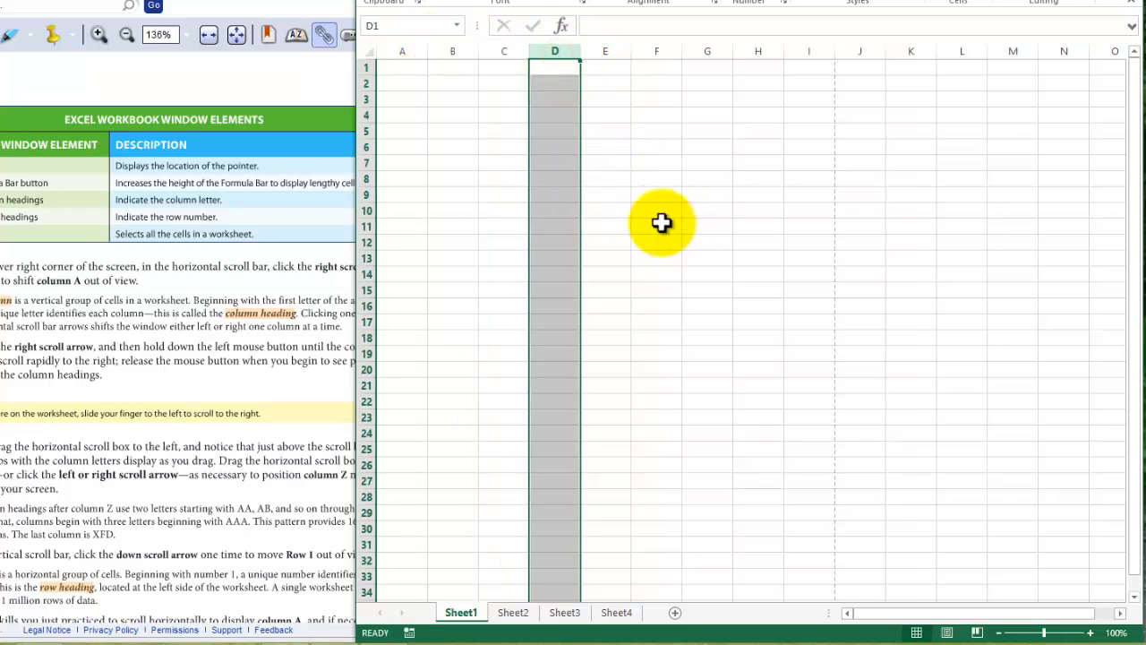
click(506, 133)
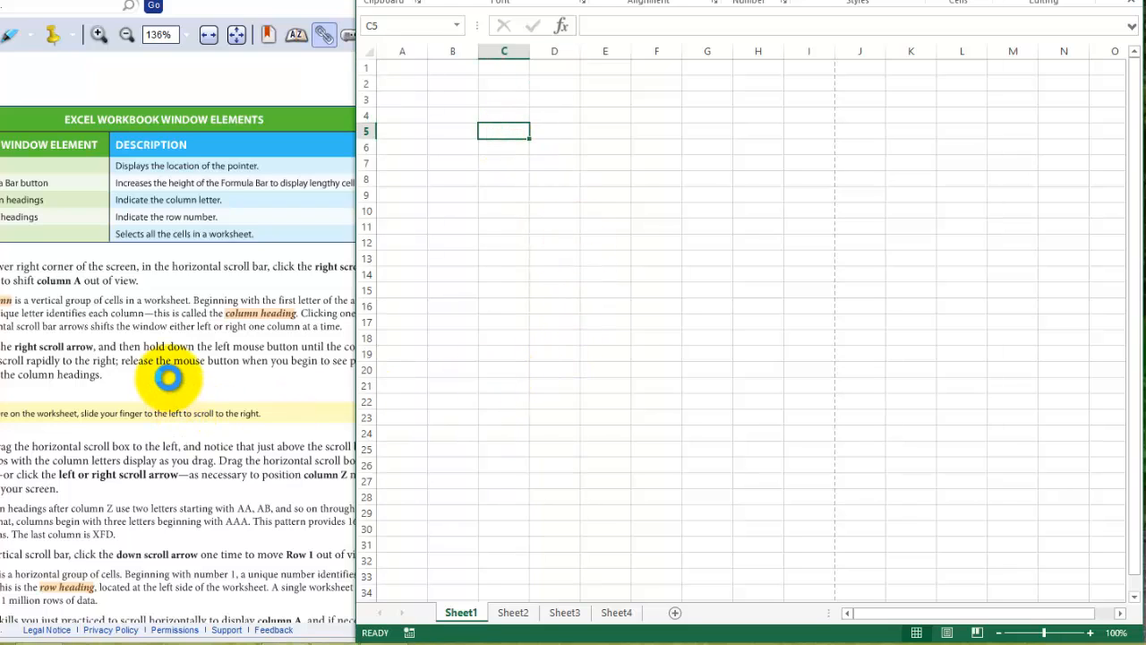
- Read the eText's horizontal scrolling instructions, shift column A out of view in the worksheet and bring it back
click(176, 376)
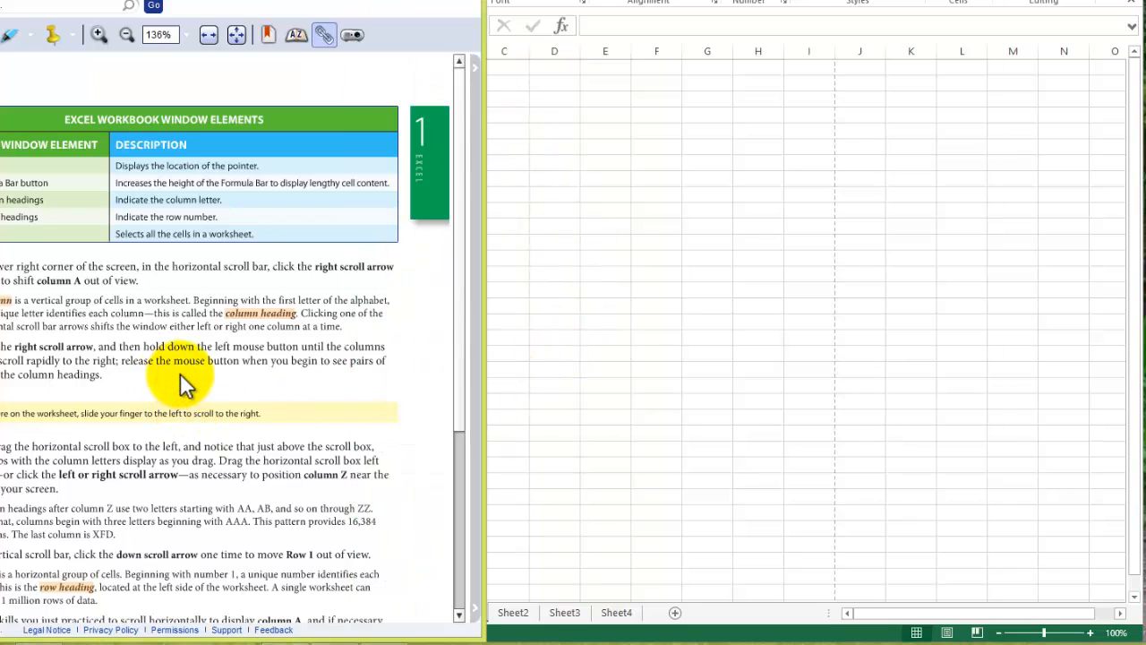
scroll(180, 374, down, 1)
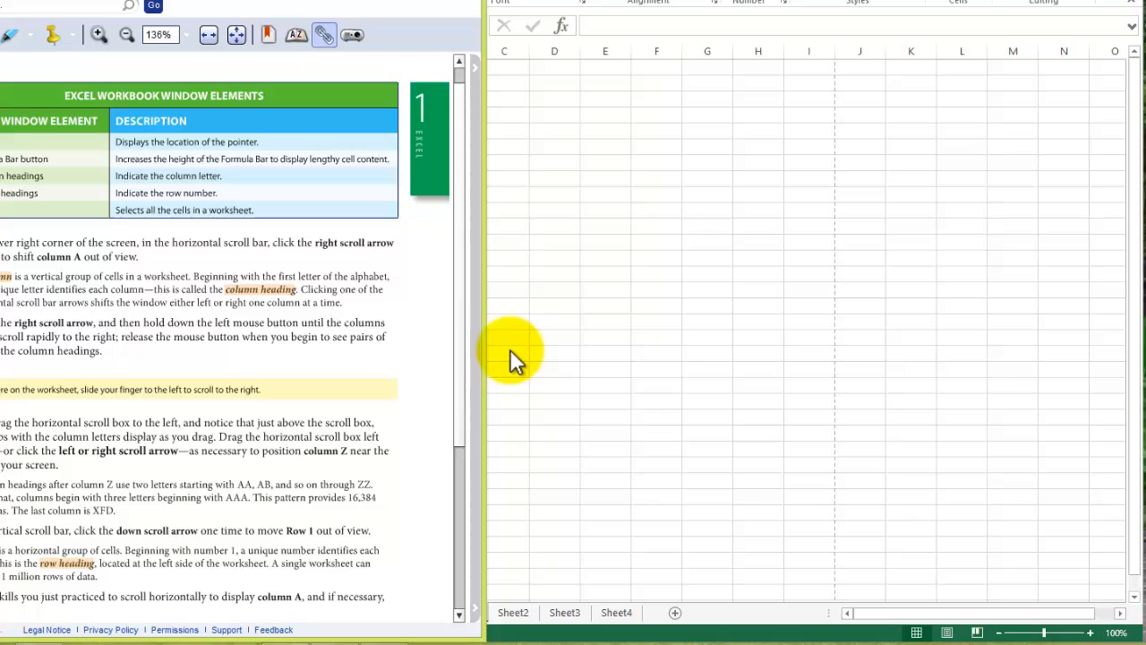
click(819, 488)
click(1120, 613)
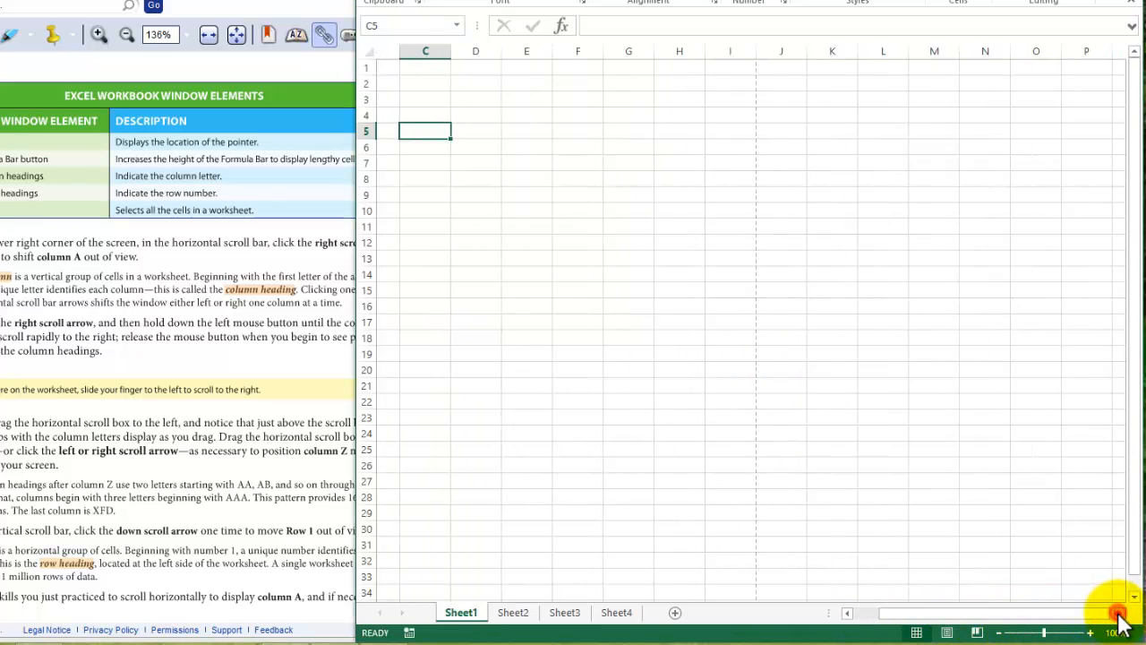
click(846, 614)
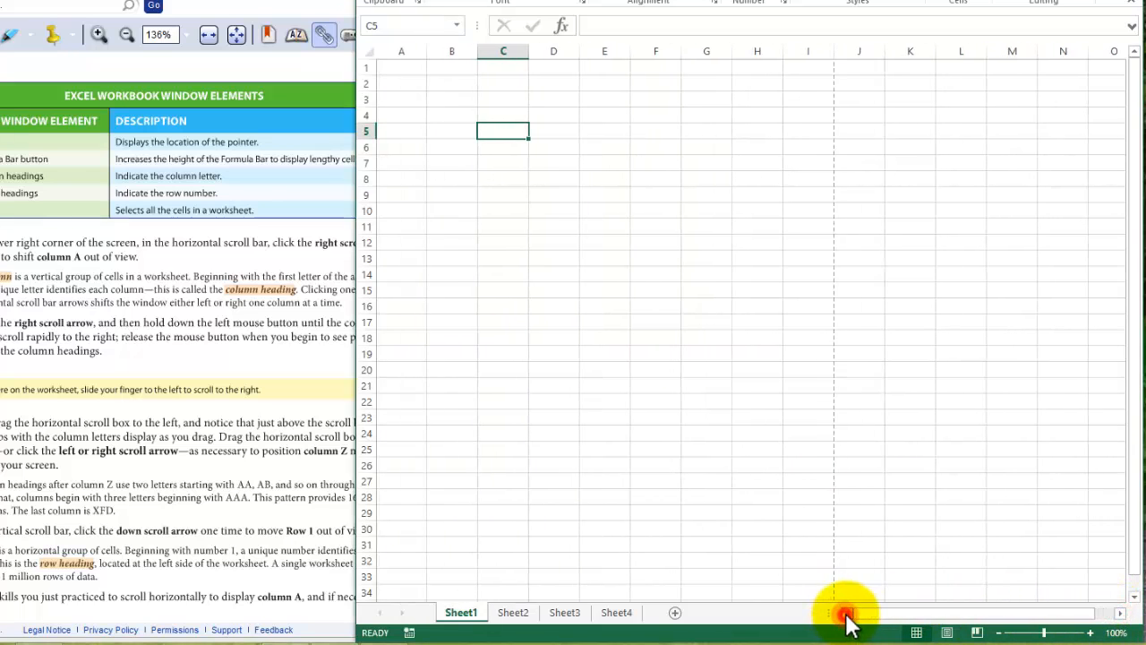
- Practice horizontal and vertical scrolling in Sheet1, select cell F10 and move the active cell up to F5
mouse_move(901, 616)
mouse_down()
mouse_move(954, 622)
mouse_move(860, 613)
mouse_move(995, 616)
mouse_move(881, 616)
mouse_move(908, 618)
mouse_up()
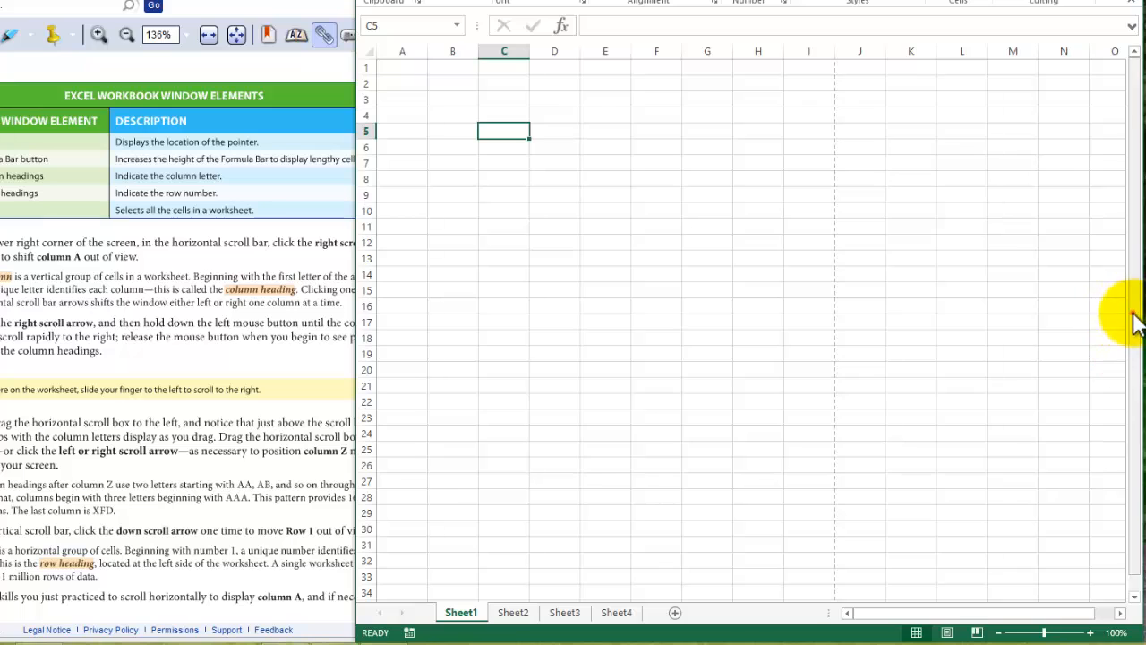
drag(1131, 315, 1124, 253)
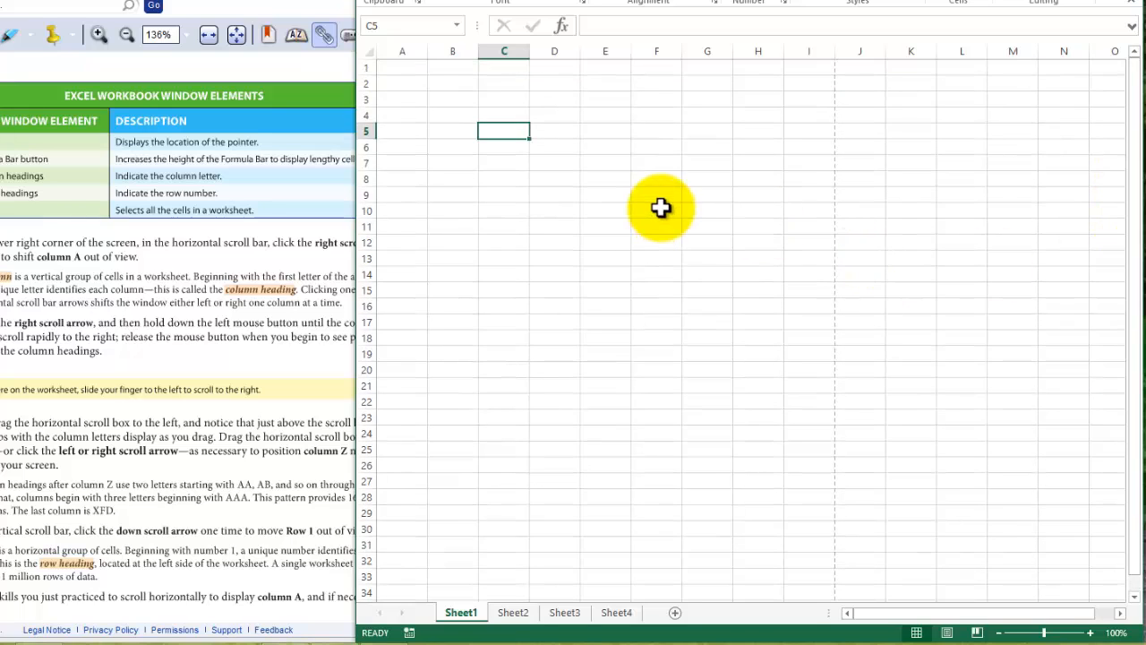
click(659, 210)
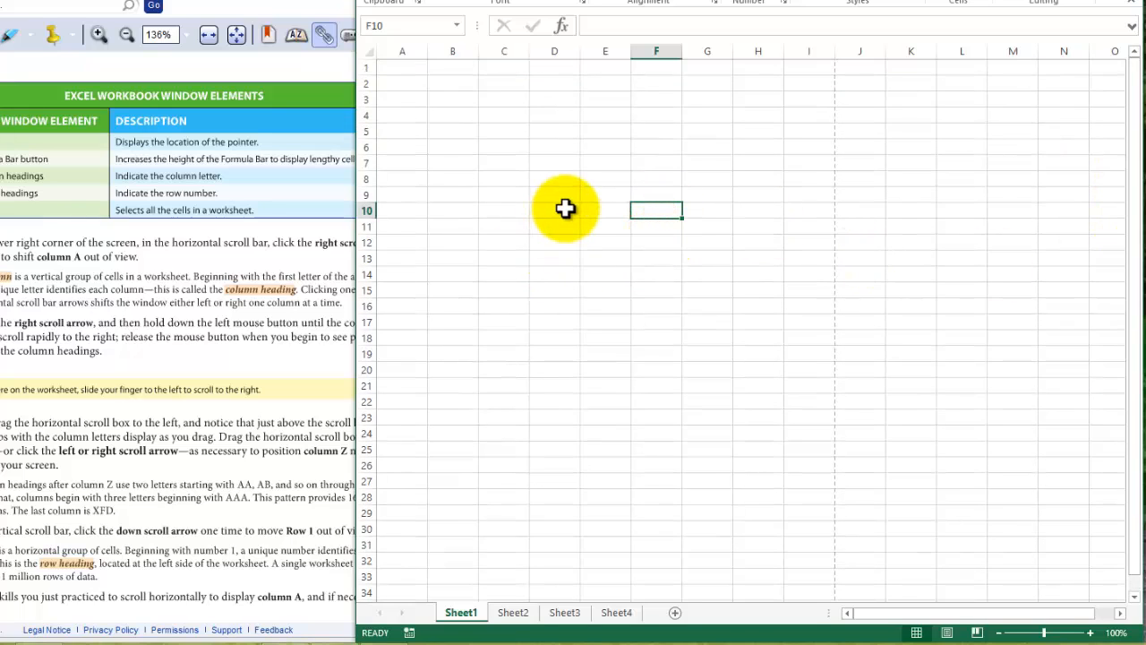
key(Up)
key(Up)
key(Up)
key(Up)
key(Up)
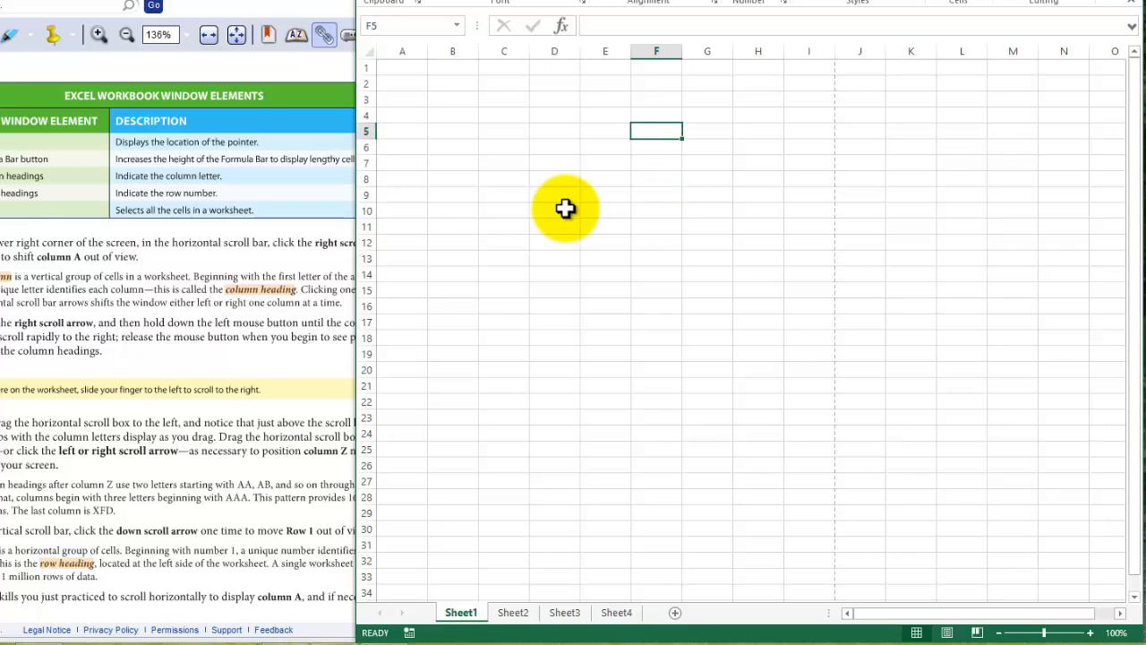
- Move the active cell back and forth along row 5 as far as G5, and jump to the row's first cell, A5
key(Left)
key(Left)
key(Left)
key(Left)
key(Right)
key(Right)
key(Right)
key(Right)
key(Right)
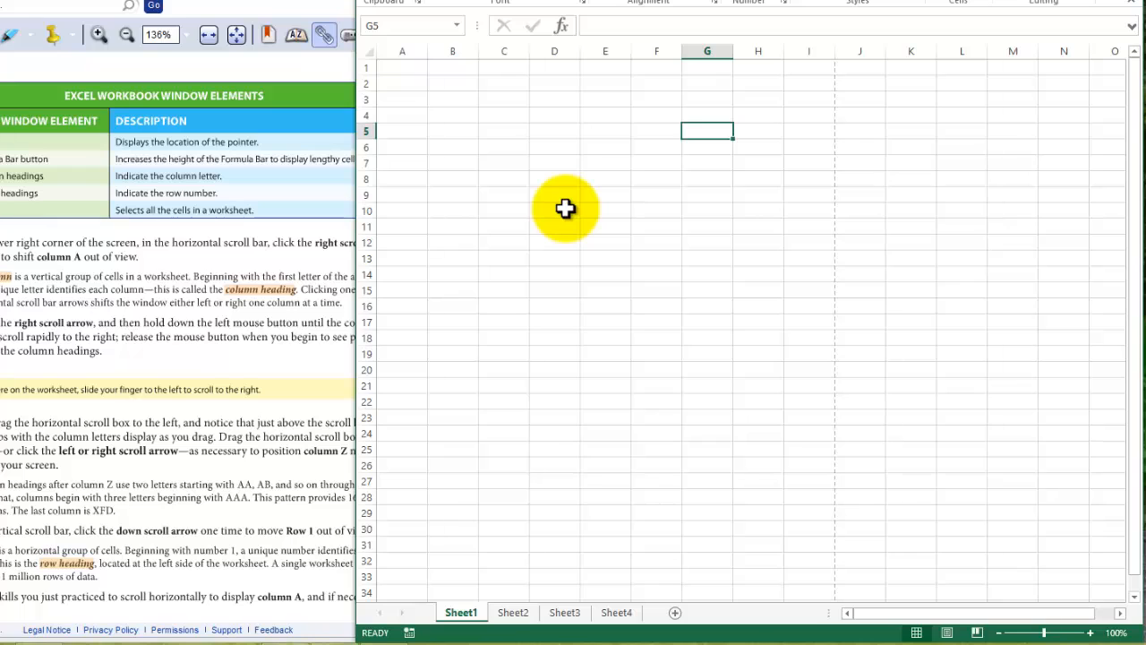
key(Home)
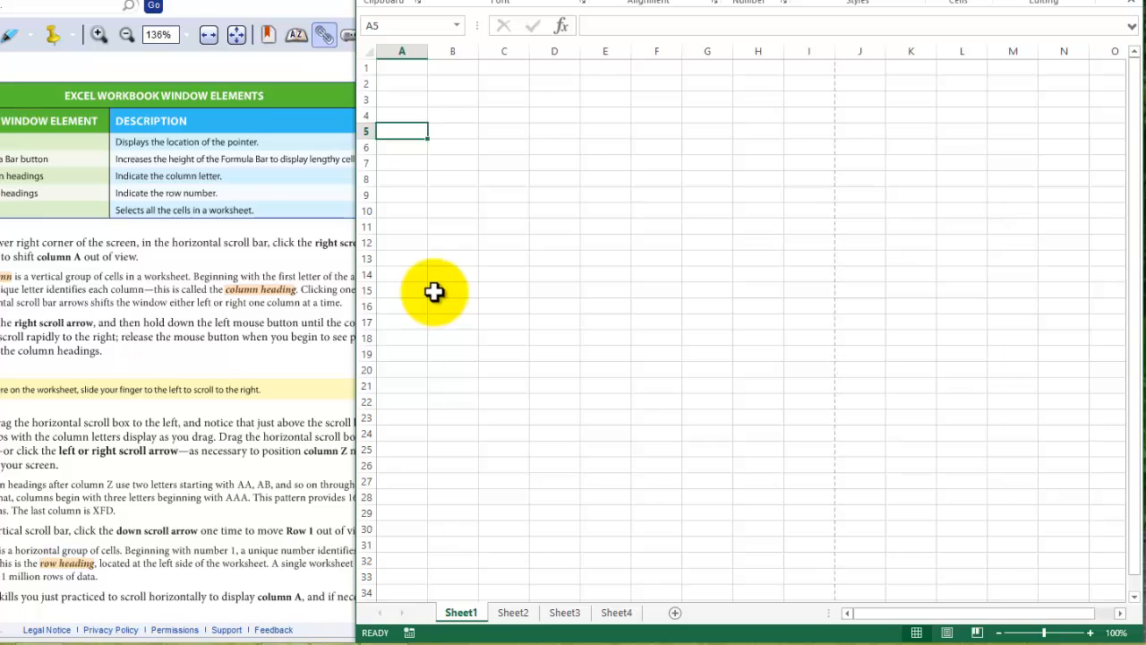
- Select cells A1, J23 and N29 in turn, jump back to A1, select N21 and jump to the first cell of row 21
click(421, 67)
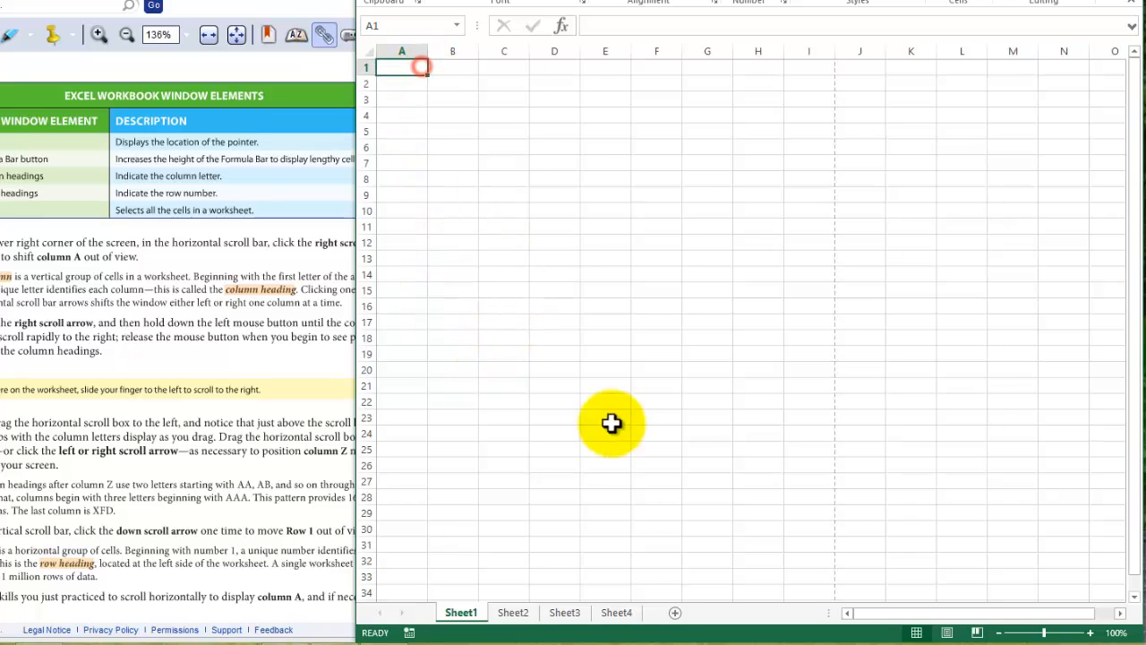
click(838, 413)
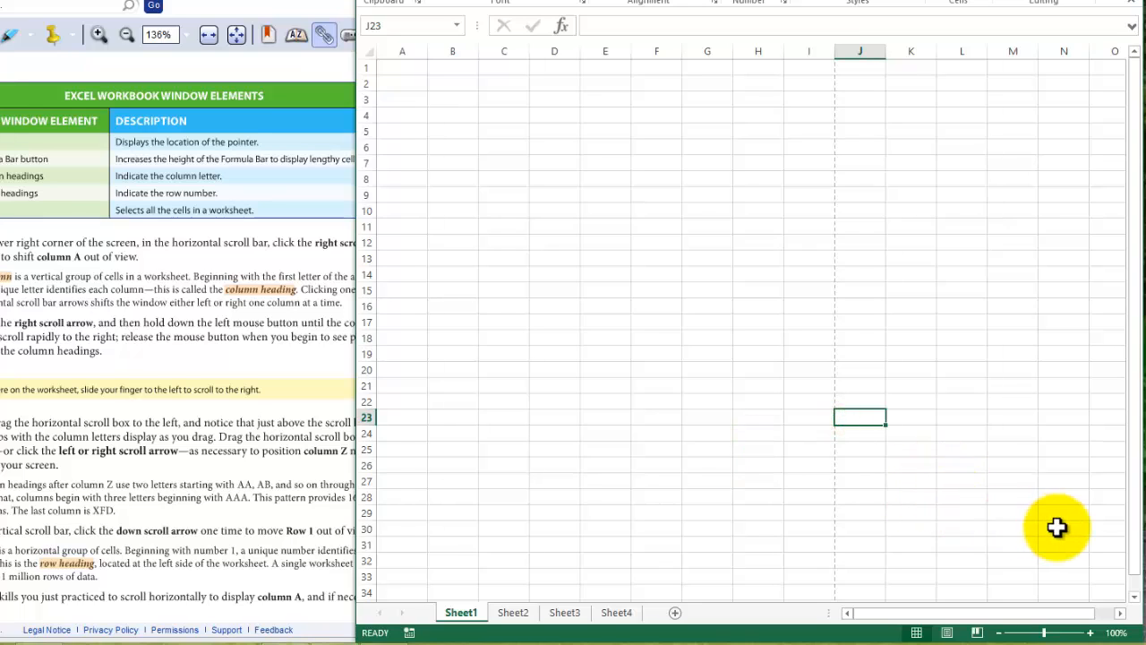
click(1046, 510)
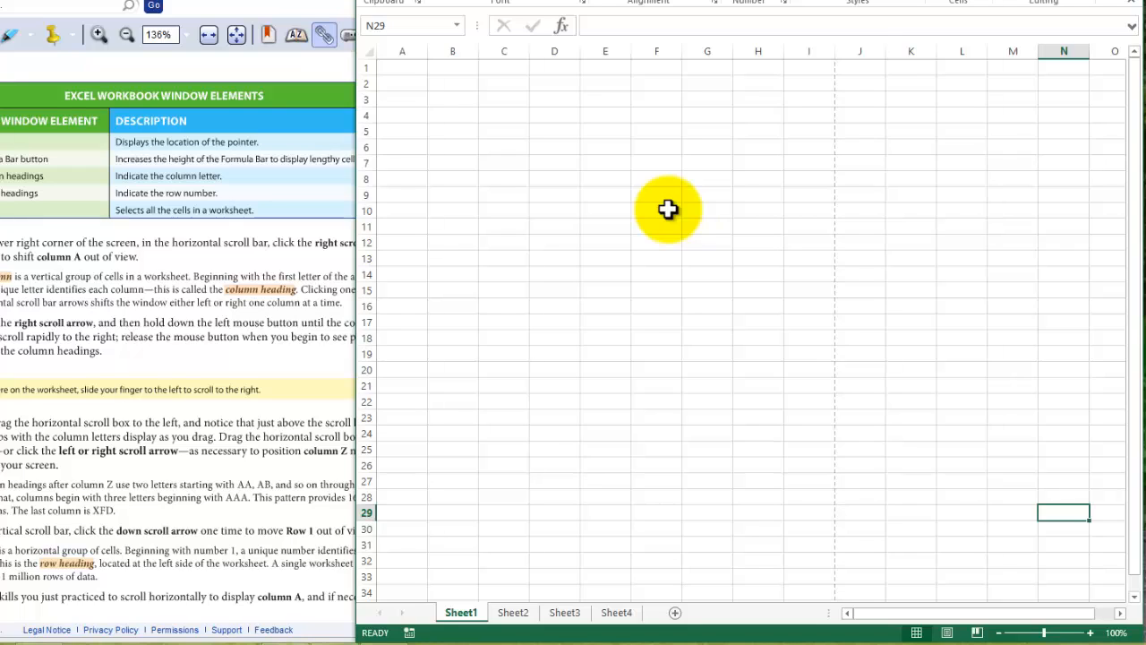
key(ctrl+Home)
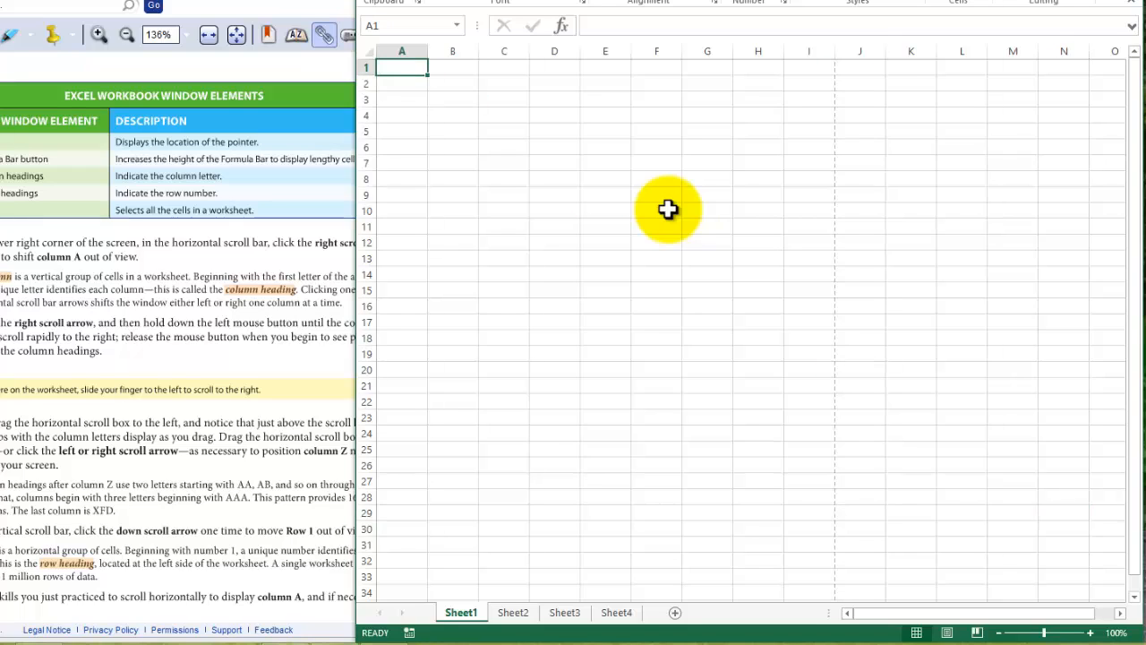
click(1045, 379)
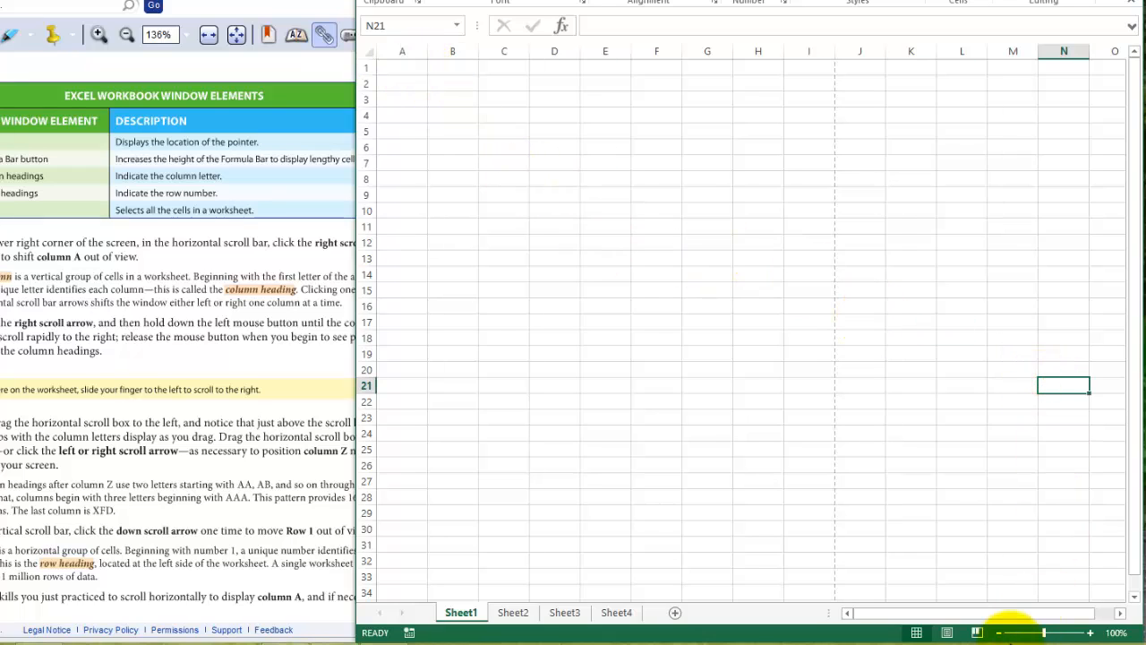
key(Home)
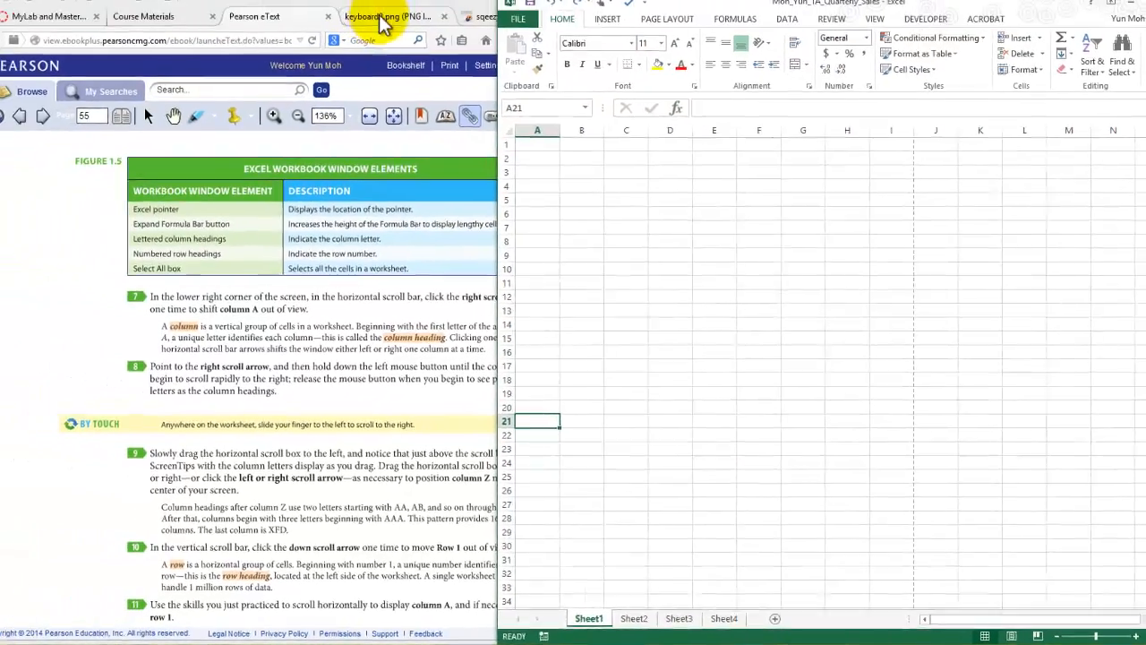
- Switch to the keyboard picture in the browser, enlarge it and examine the Ctrl, Home and arrow keys
click(400, 29)
click(269, 549)
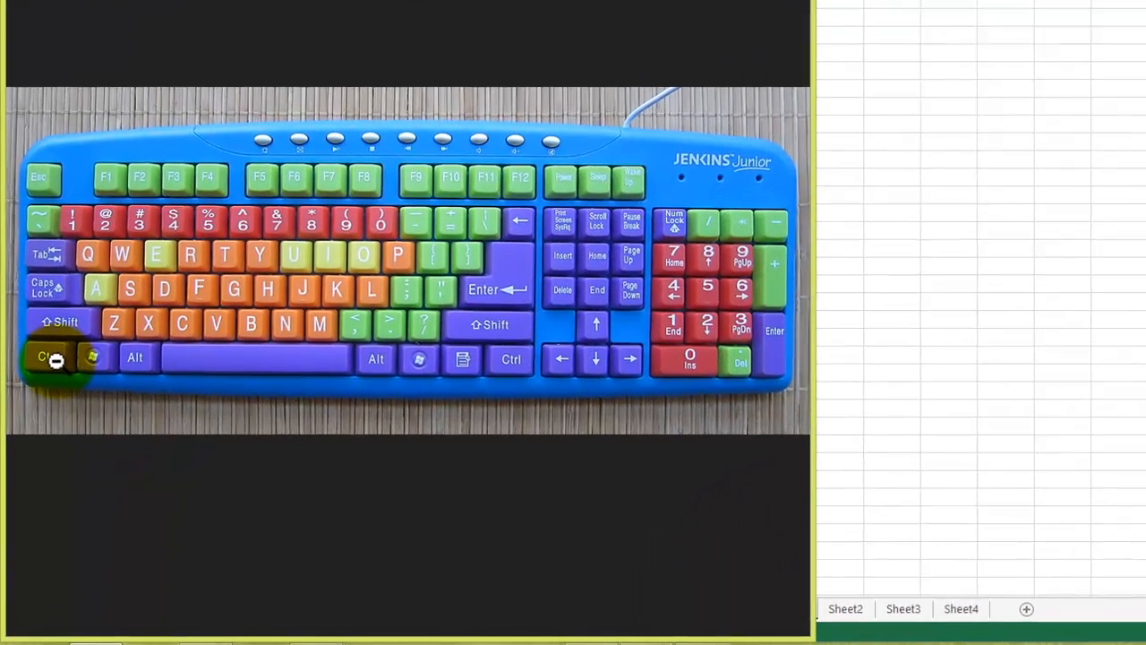
click(56, 358)
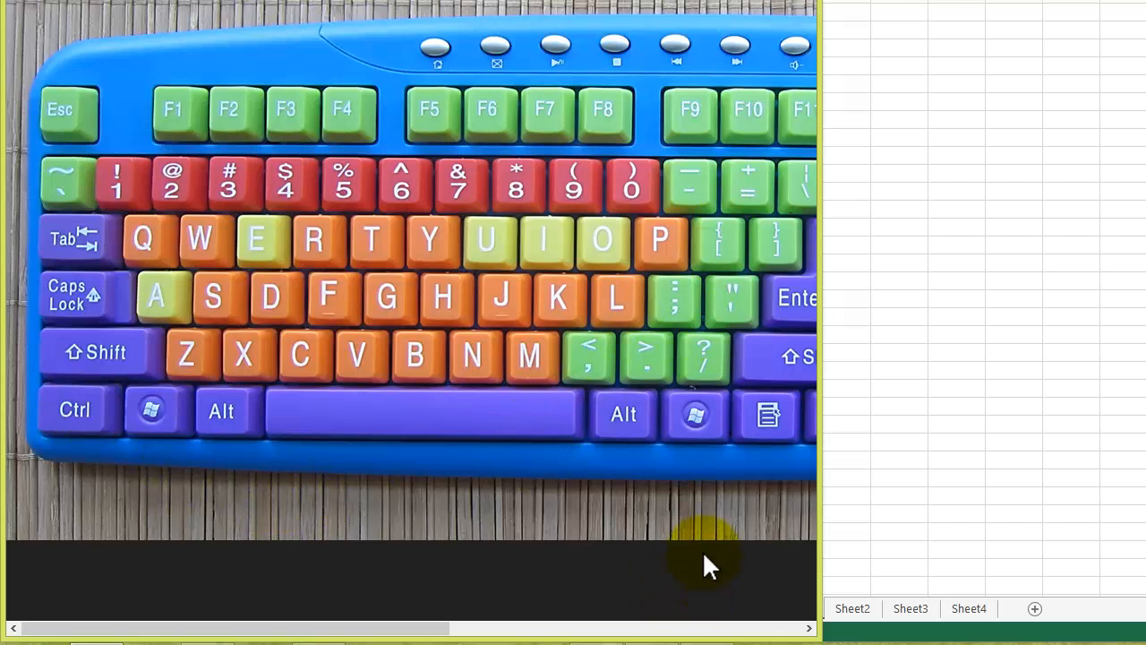
drag(408, 626, 635, 630)
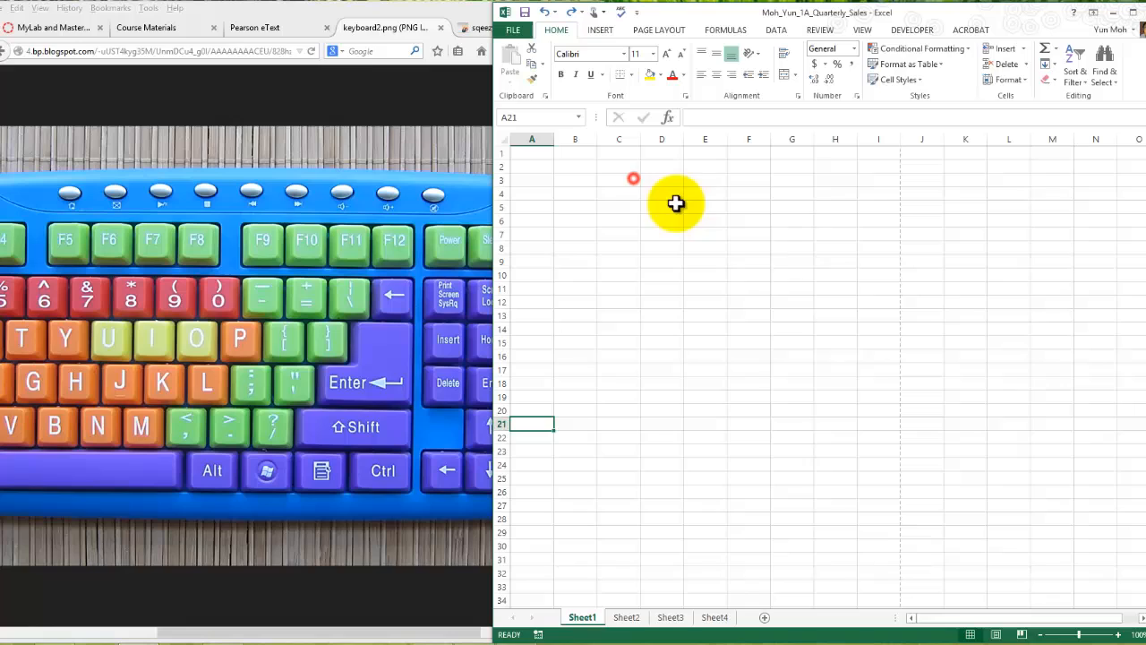
- Return to the Excel worksheet, select cell H17, jump to A1 and select H17 again
click(842, 365)
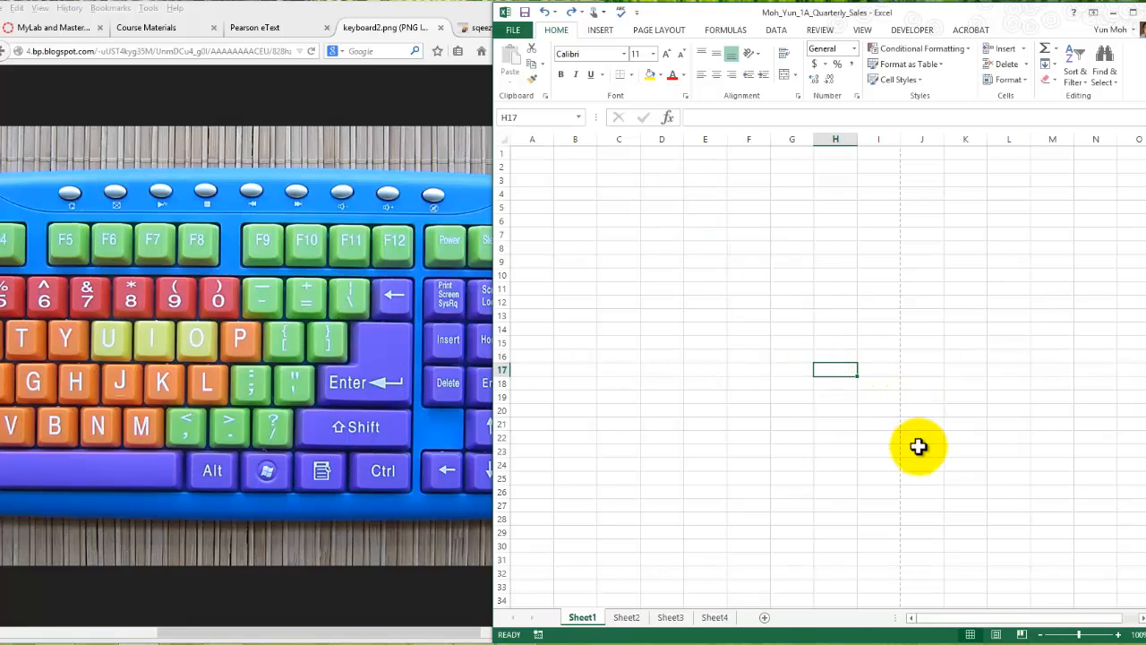
key(ctrl+Home)
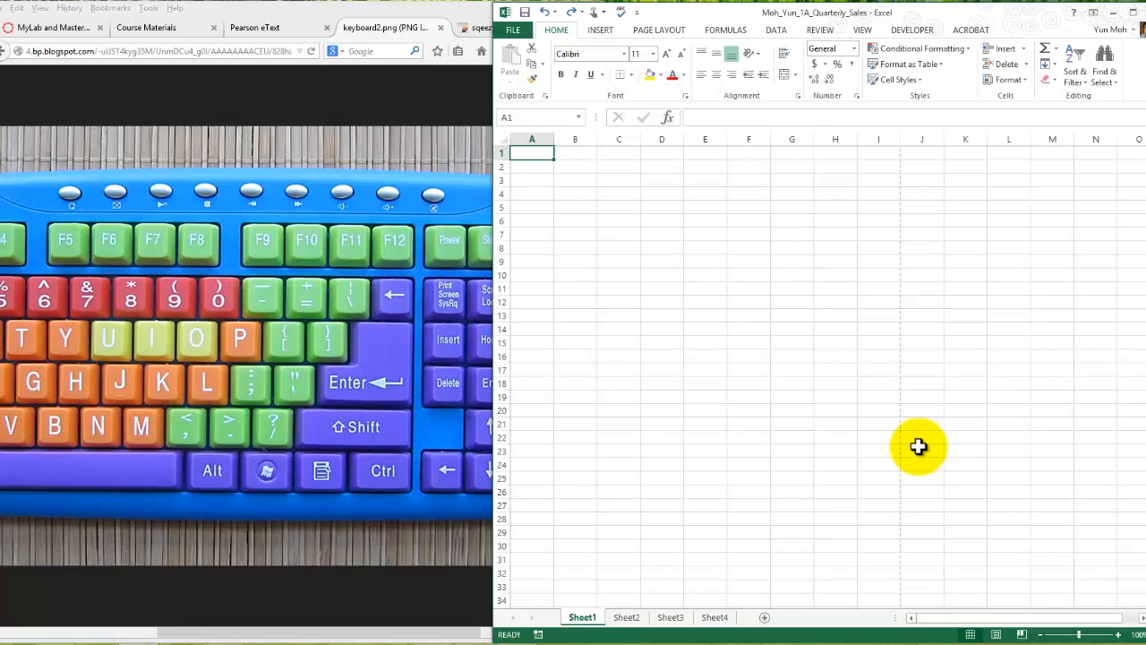
click(833, 367)
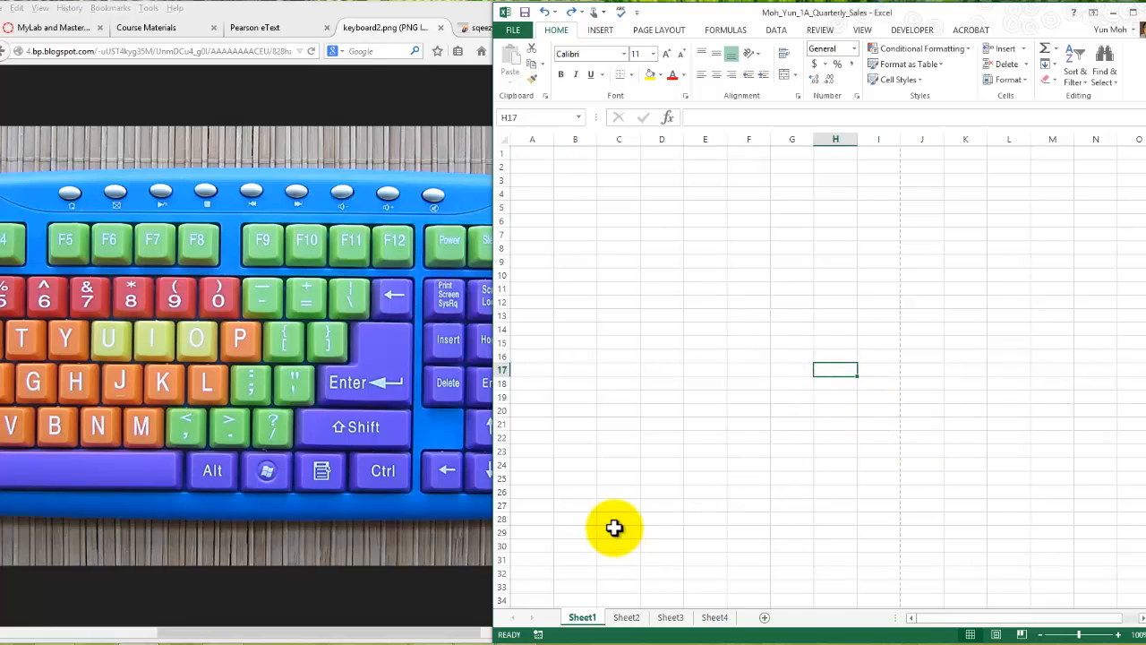
- Read the remaining Activity 1.01 instructions in the Pearson eText and save the 1A_Quarterly_Sales workbook in Excel
click(253, 27)
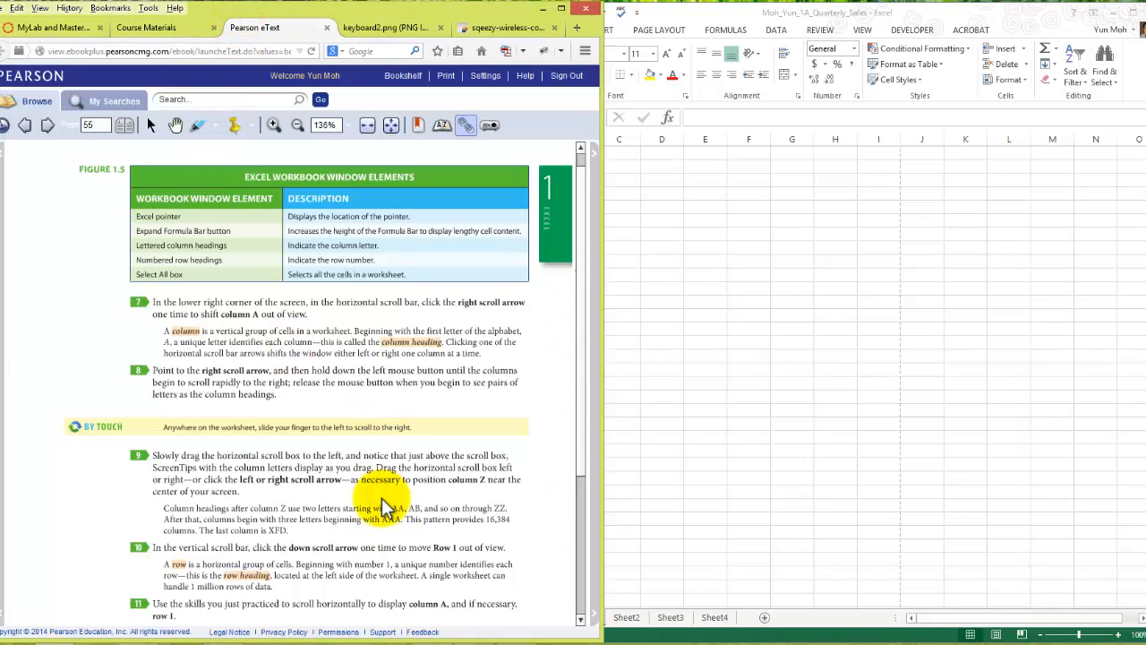
scroll(385, 508, down, 3)
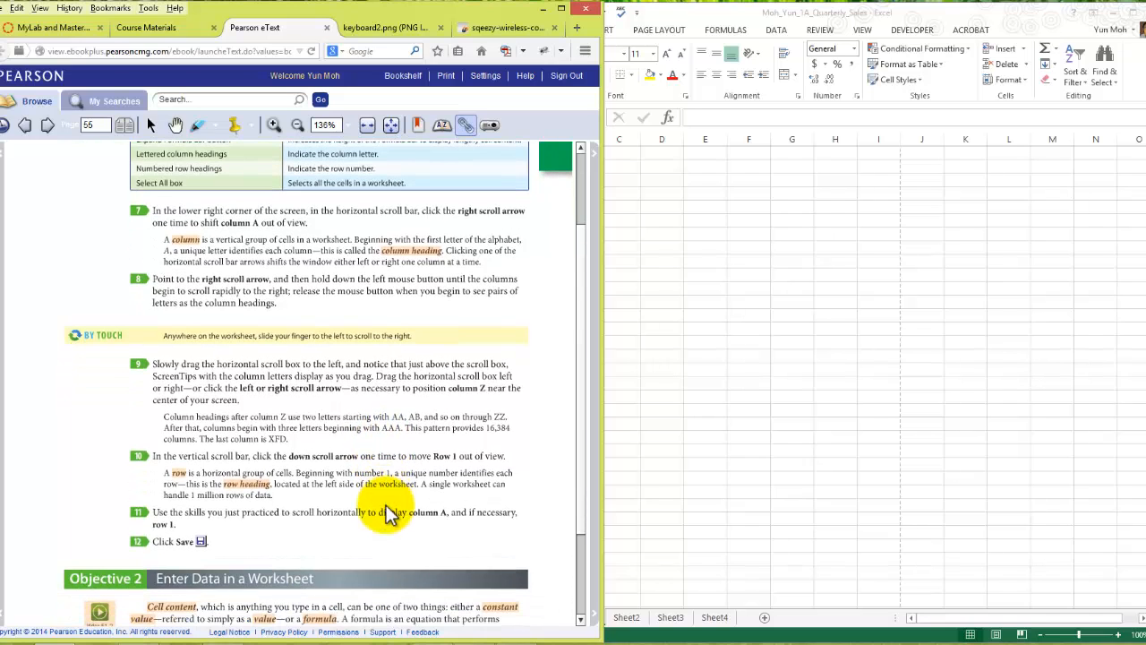
scroll(386, 507, down, 3)
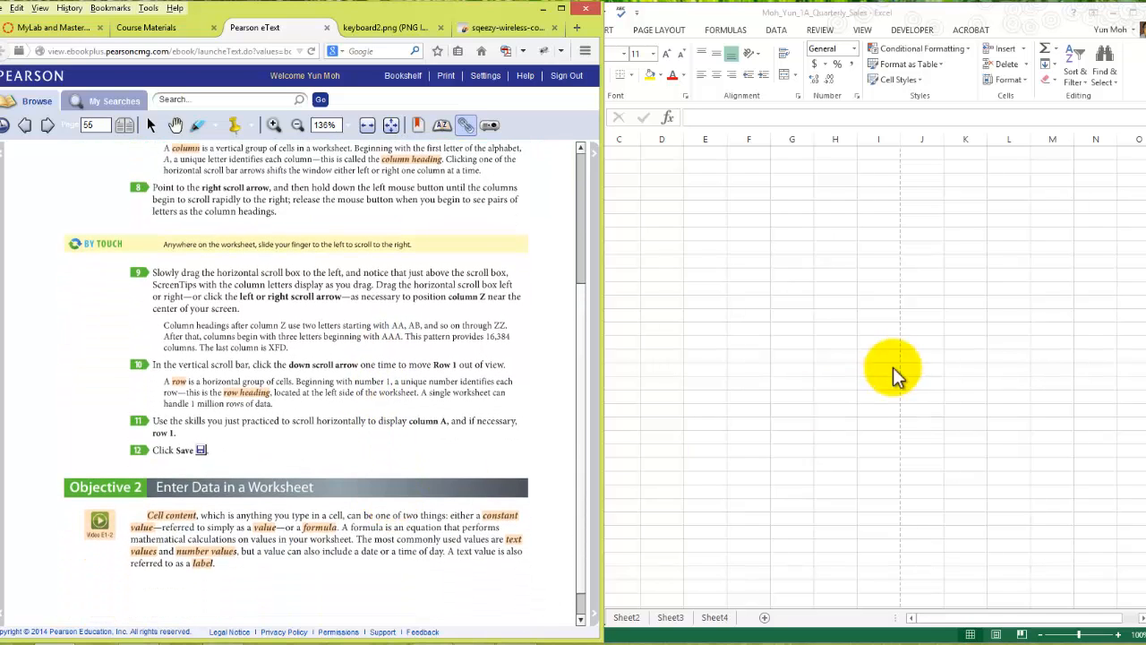
click(784, 229)
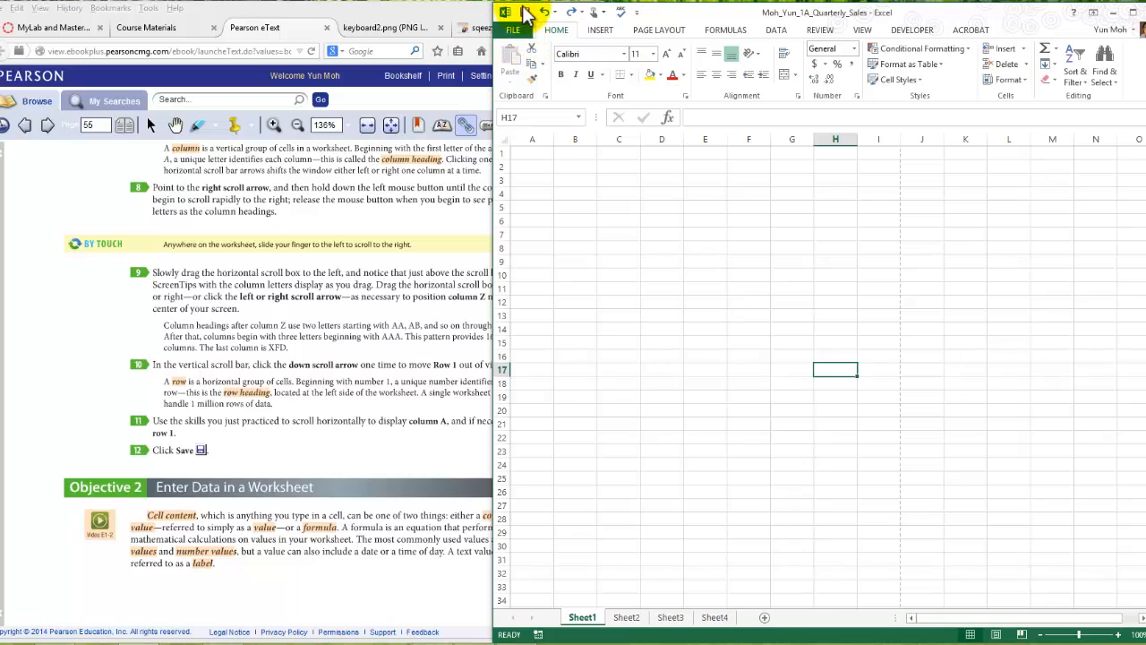
click(528, 15)
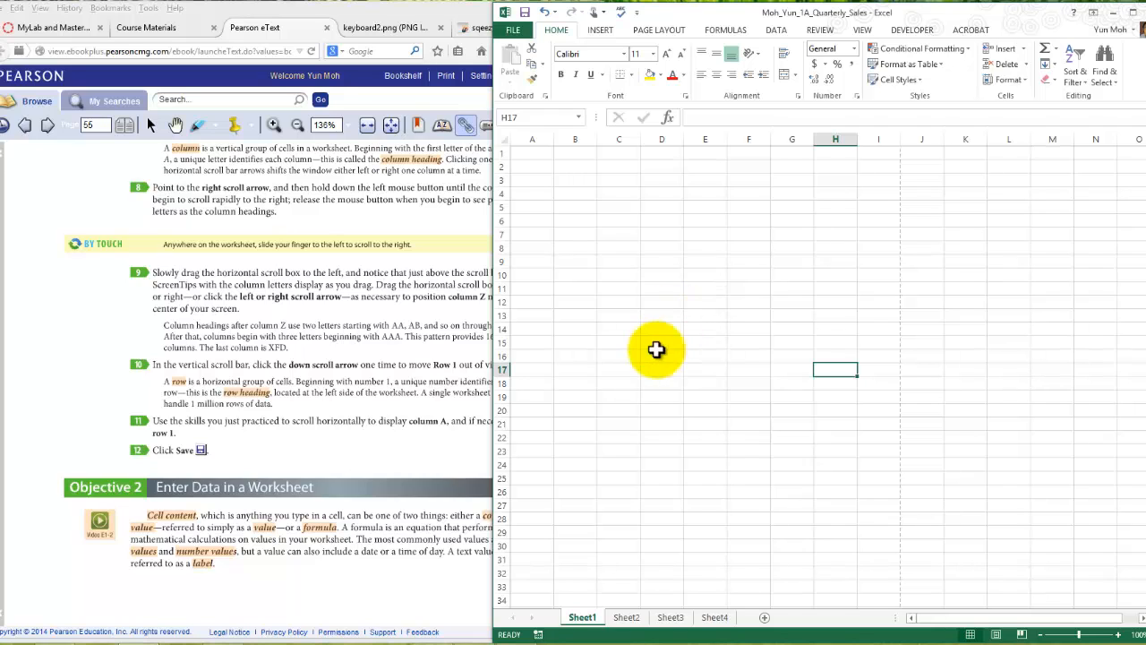
- Read the Objective 2 introduction in the eText and advance to page 56 with Activity 1.02
click(298, 578)
scroll(316, 564, down, 1)
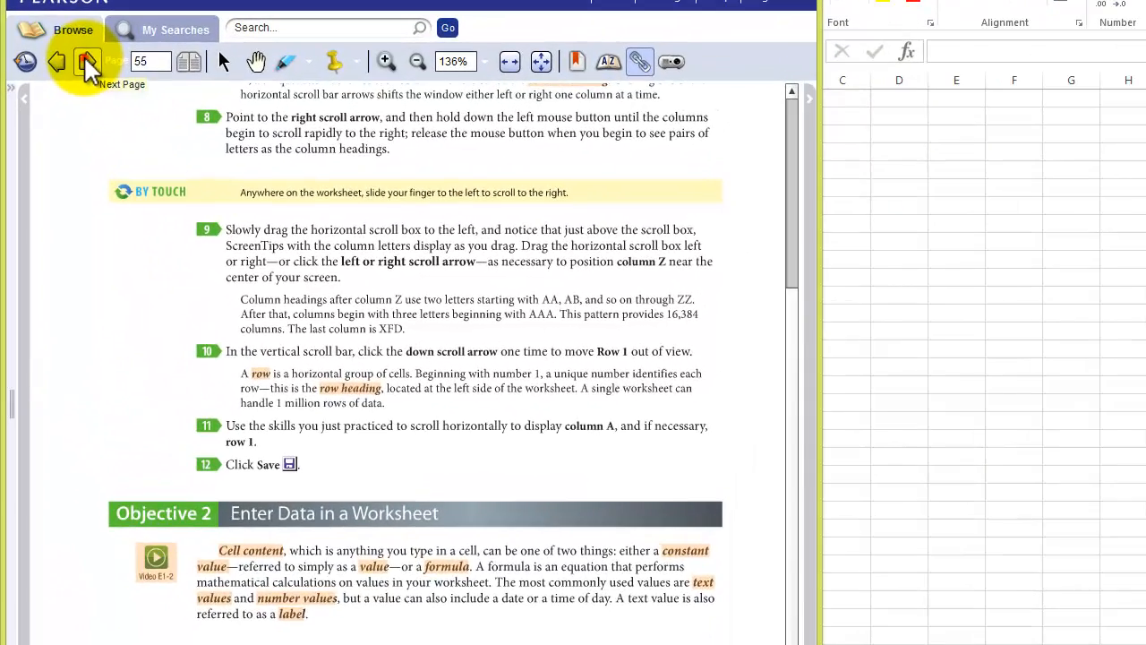
click(47, 125)
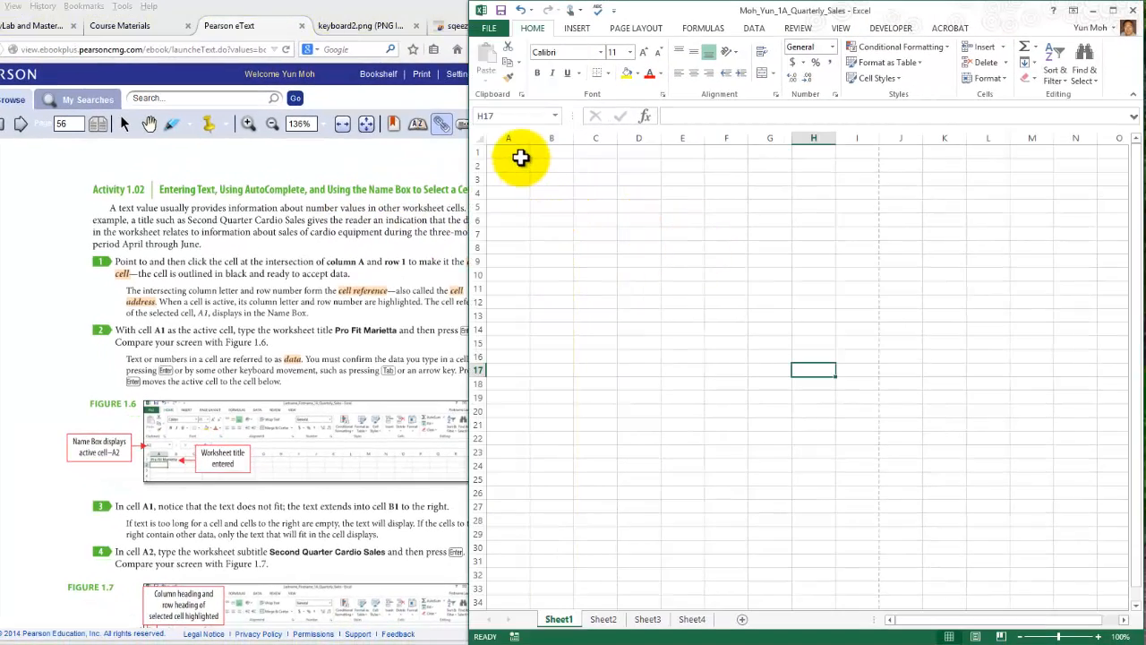
- Select cell A1 in Sheet1, make G6 the active cell and return to A1
click(510, 153)
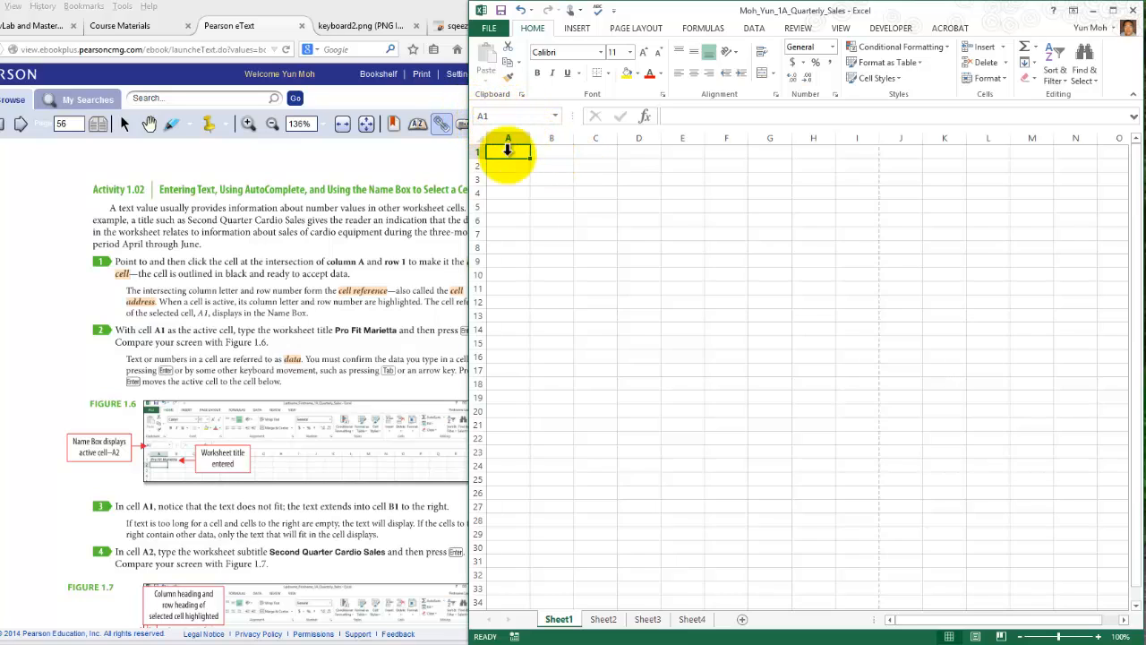
click(785, 220)
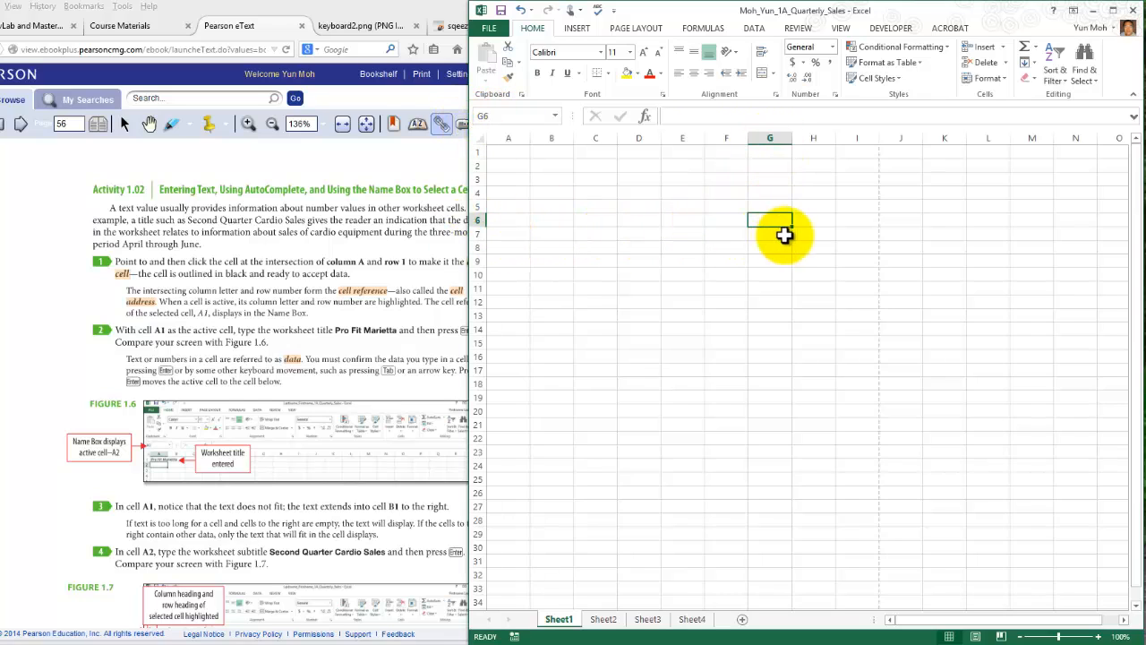
click(519, 153)
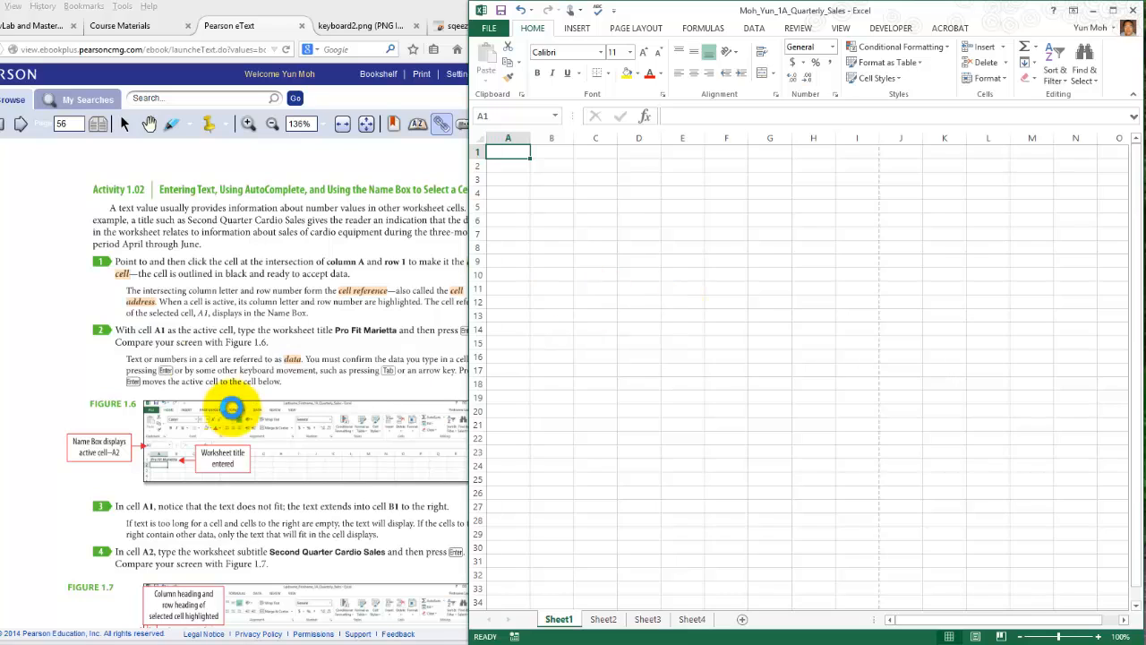
- Check step 2 of Activity 1.02 in the eText and enter the worksheet title Pro Fit Marietta in cell A1
click(128, 336)
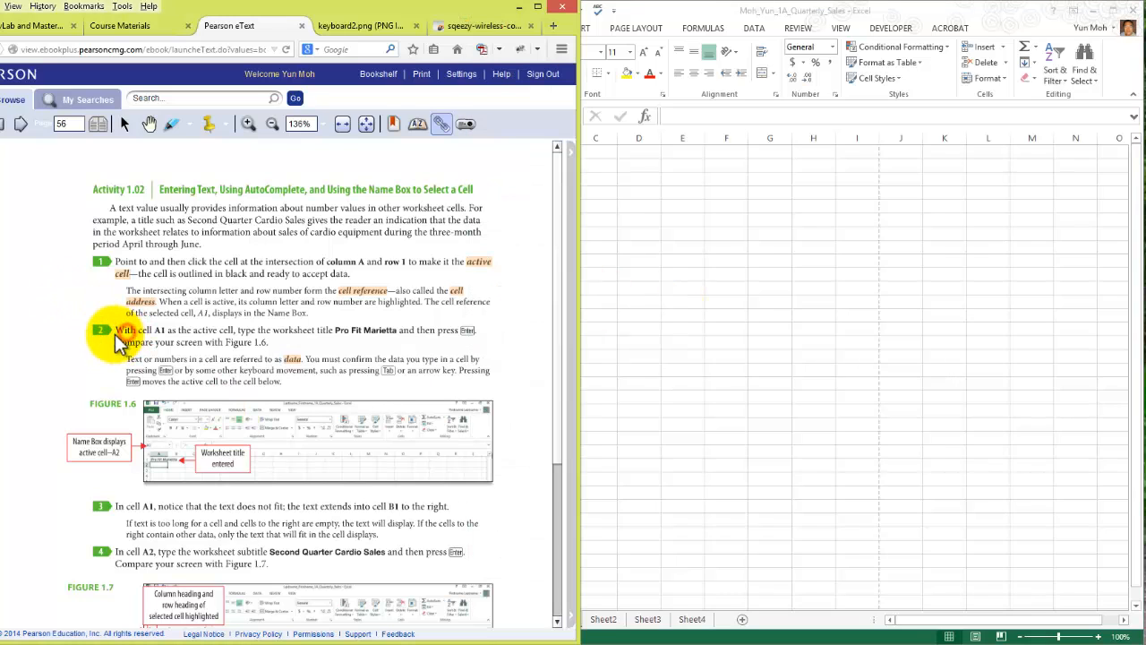
click(632, 173)
click(516, 156)
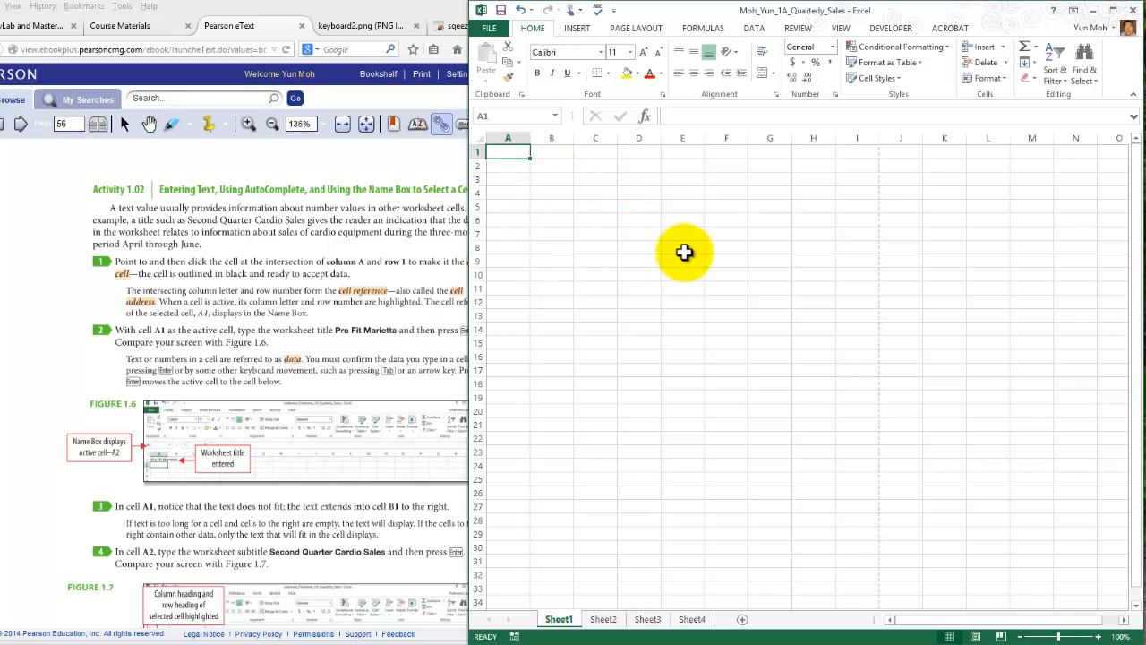
text(Pro)
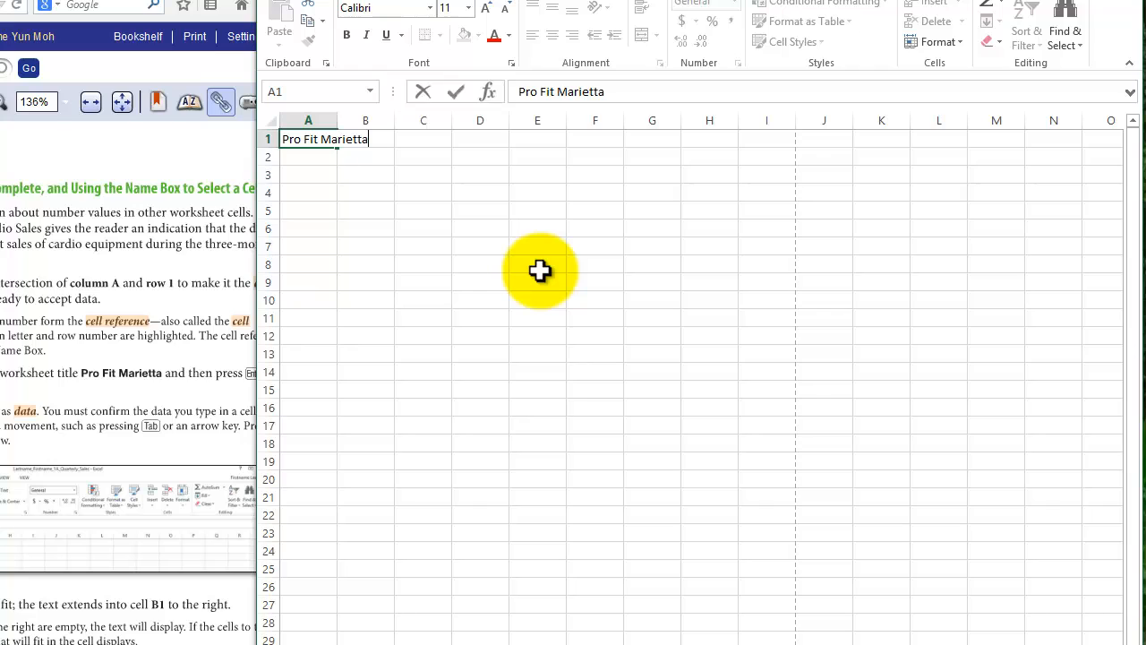
text(Fit Marietta)
key(Return)
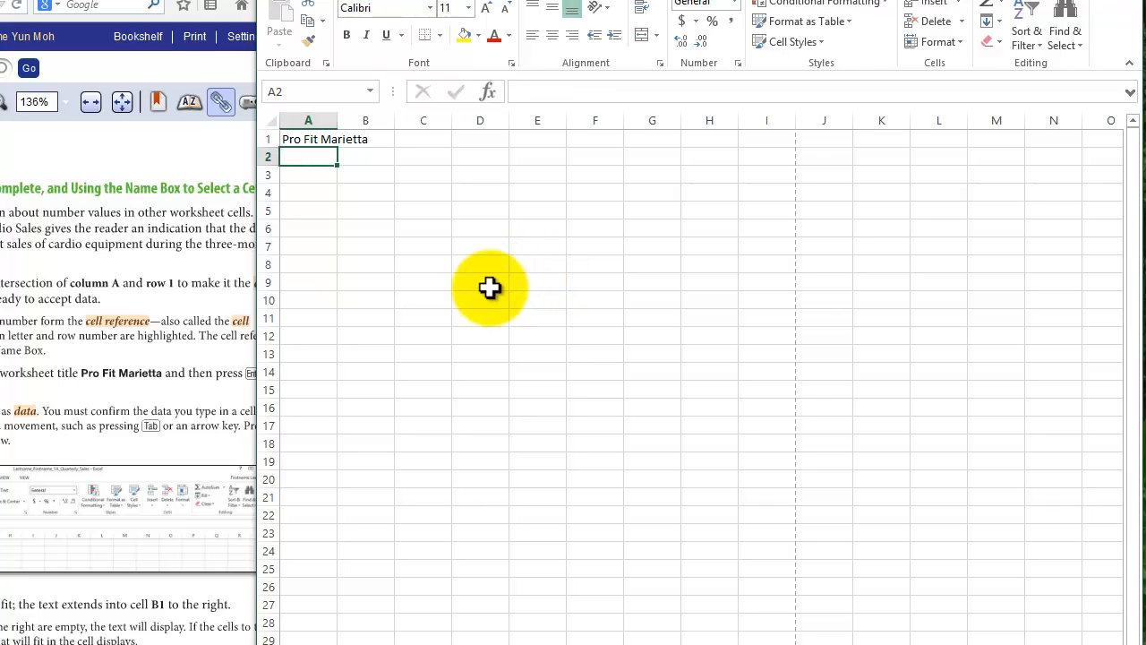
- Select A1, B1 and A1 again to compare which cell actually holds the worksheet title text
click(308, 140)
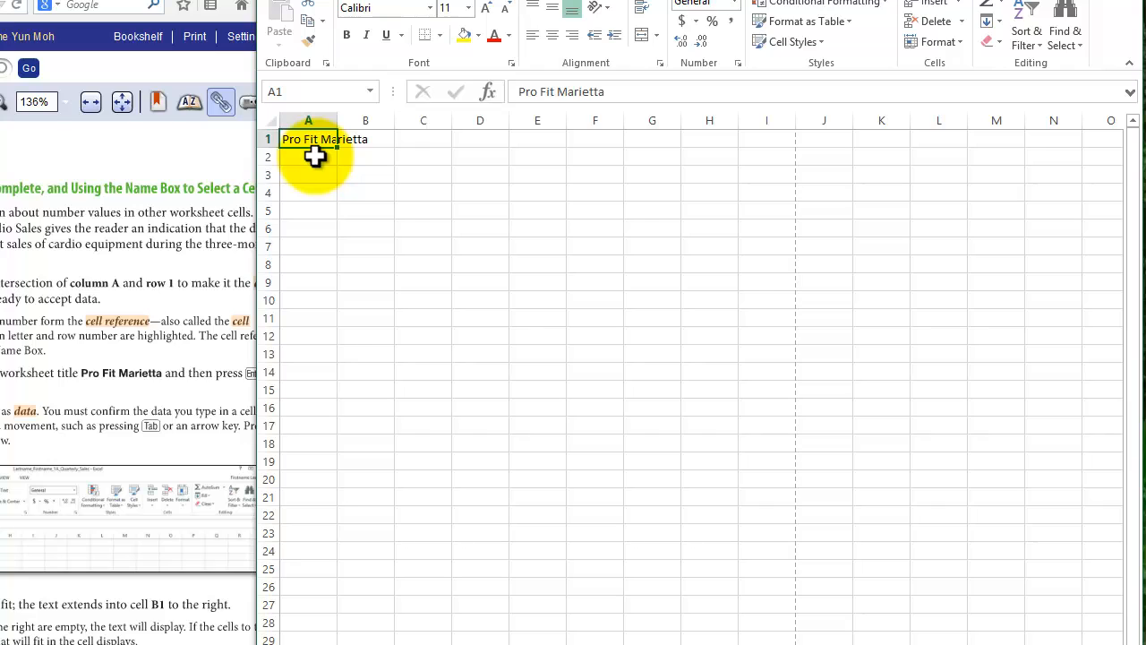
click(363, 145)
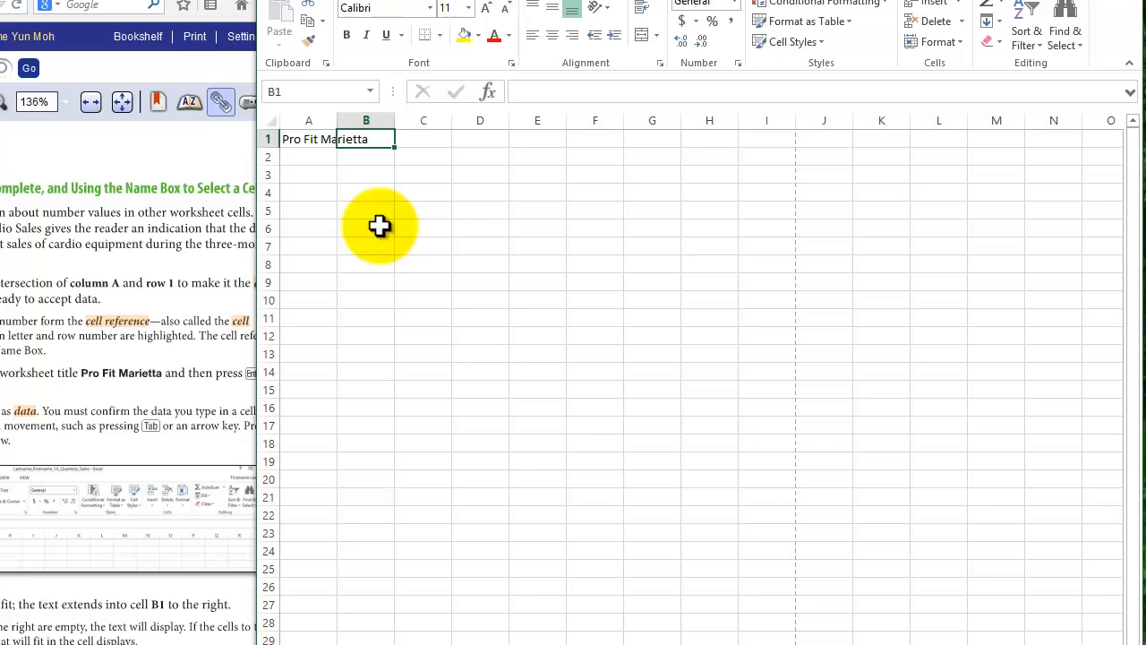
click(310, 143)
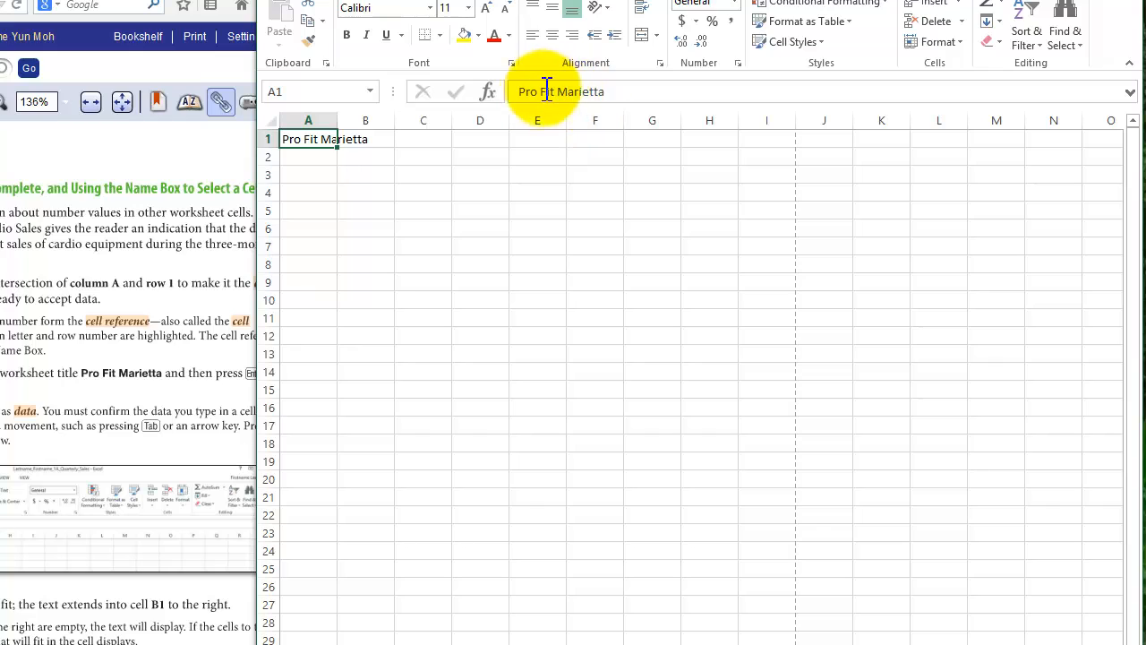
- Compare the formula bar contents of cells A1, D7 and B1, and return to A1
click(640, 90)
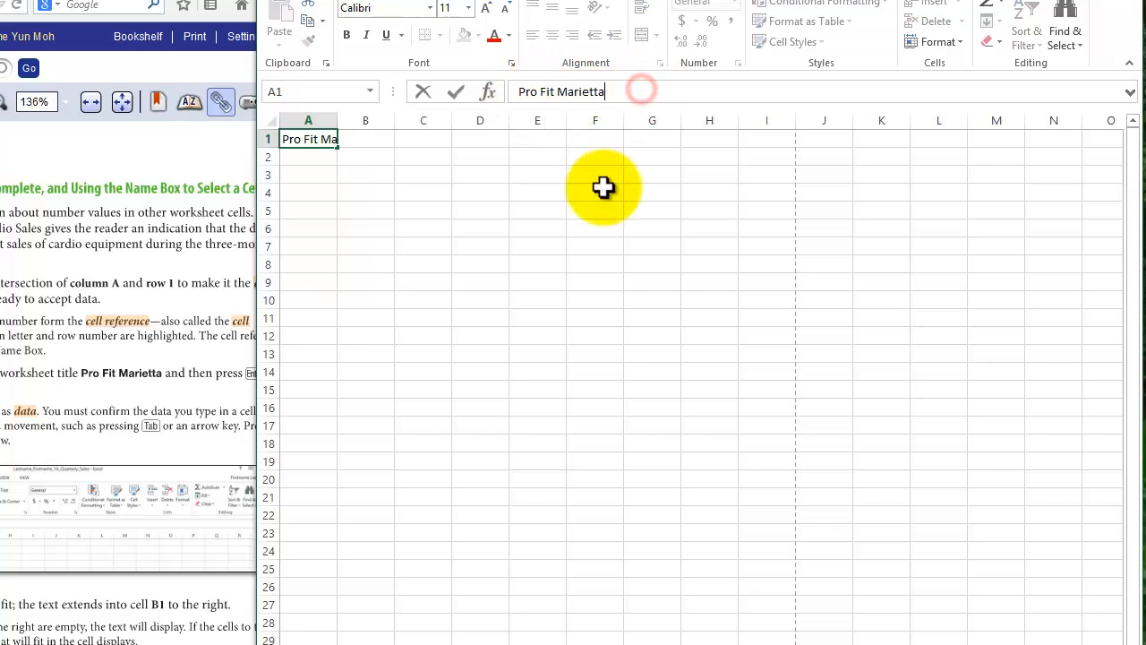
click(457, 245)
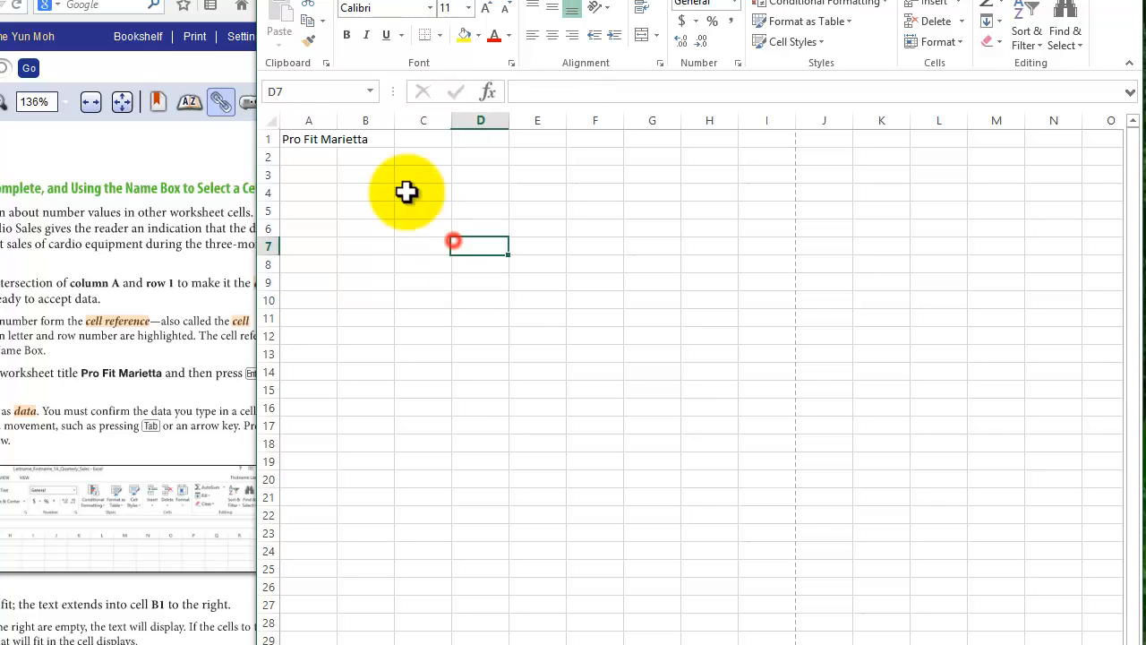
click(379, 139)
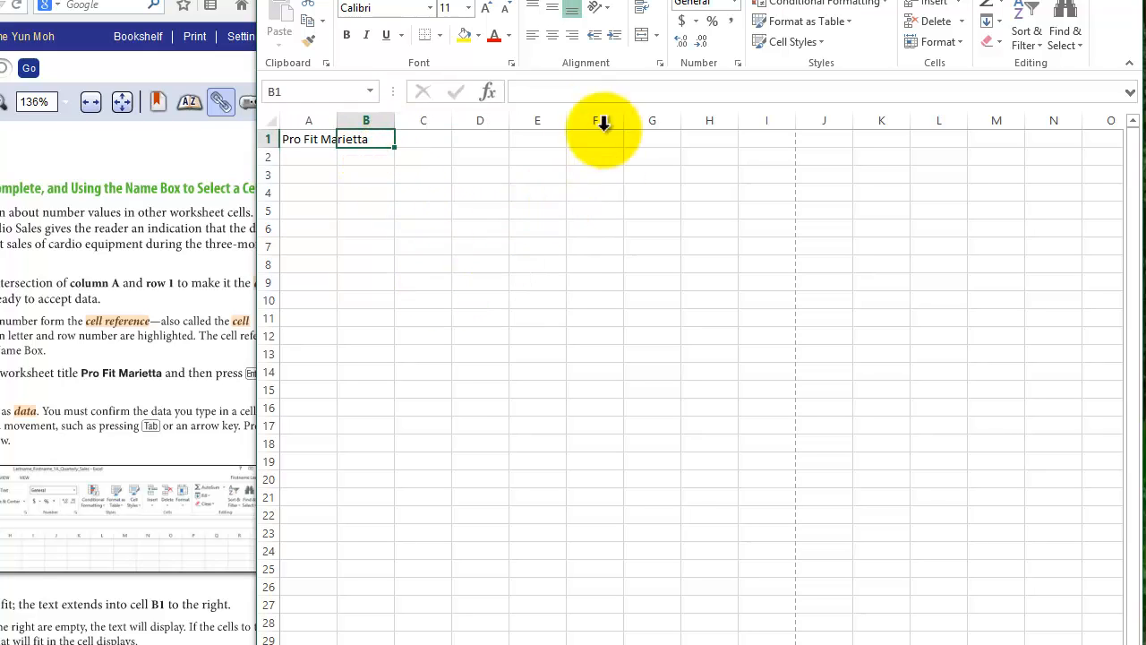
click(556, 91)
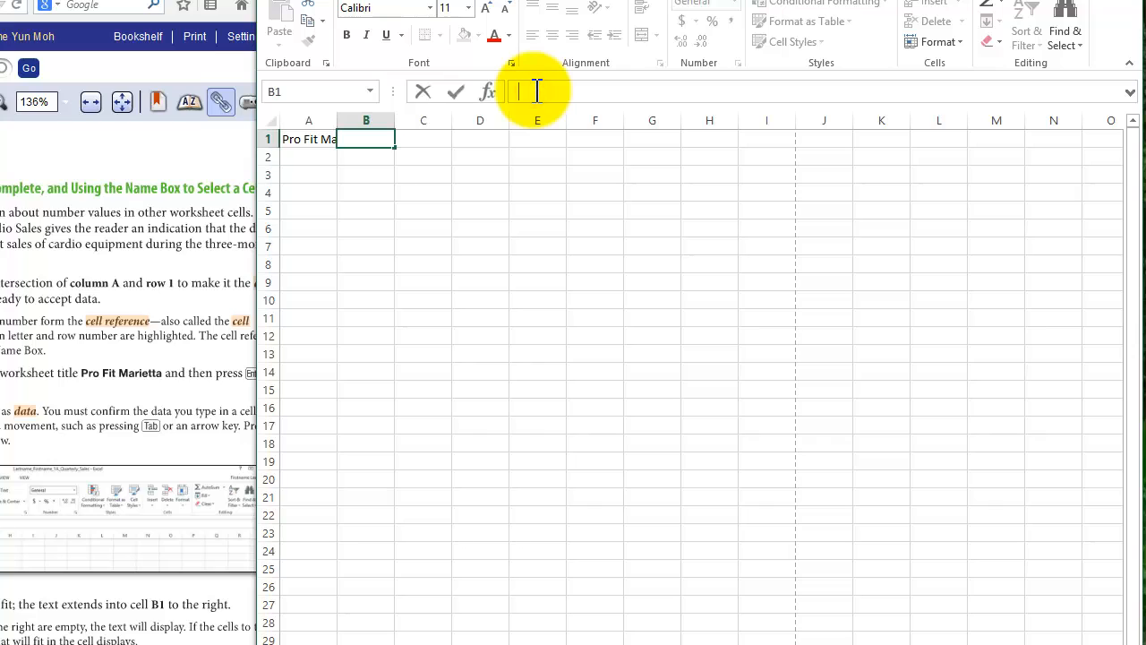
click(313, 139)
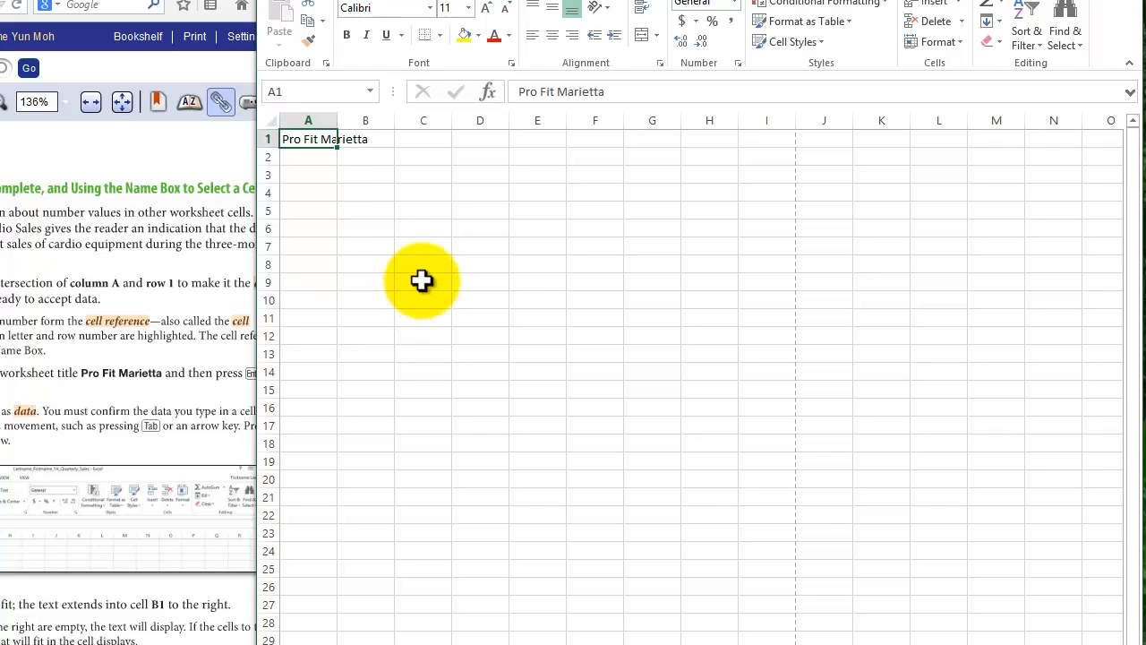
- Widen column A in Sheet1 so the Pro Fit Marietta title fits within cell A1
click(422, 281)
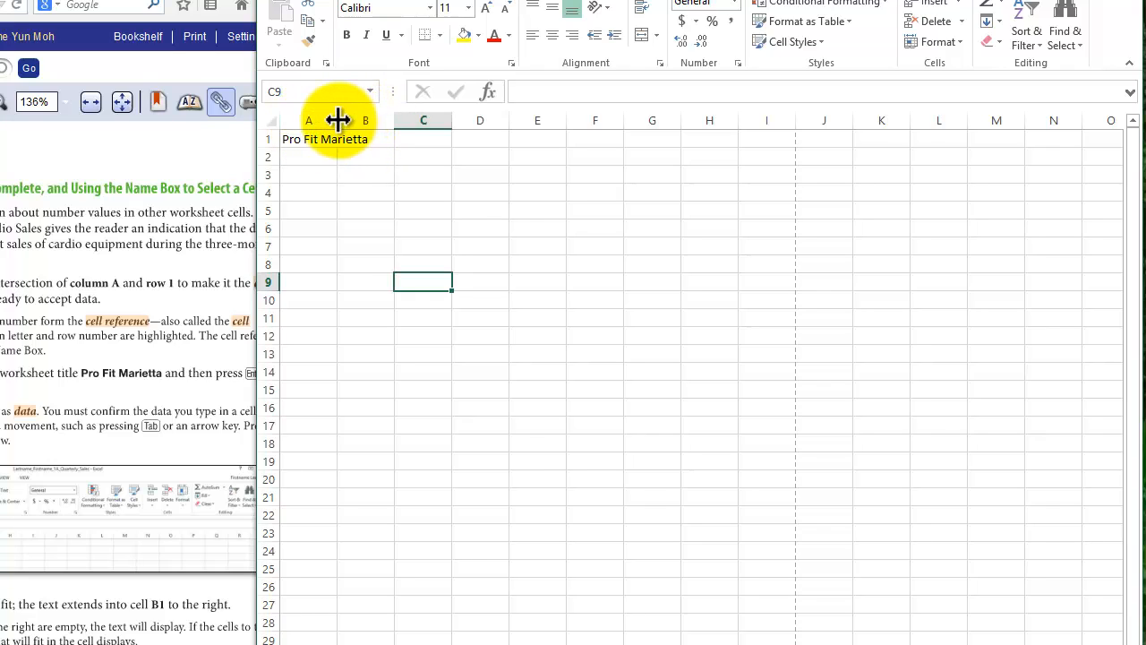
drag(338, 120, 378, 120)
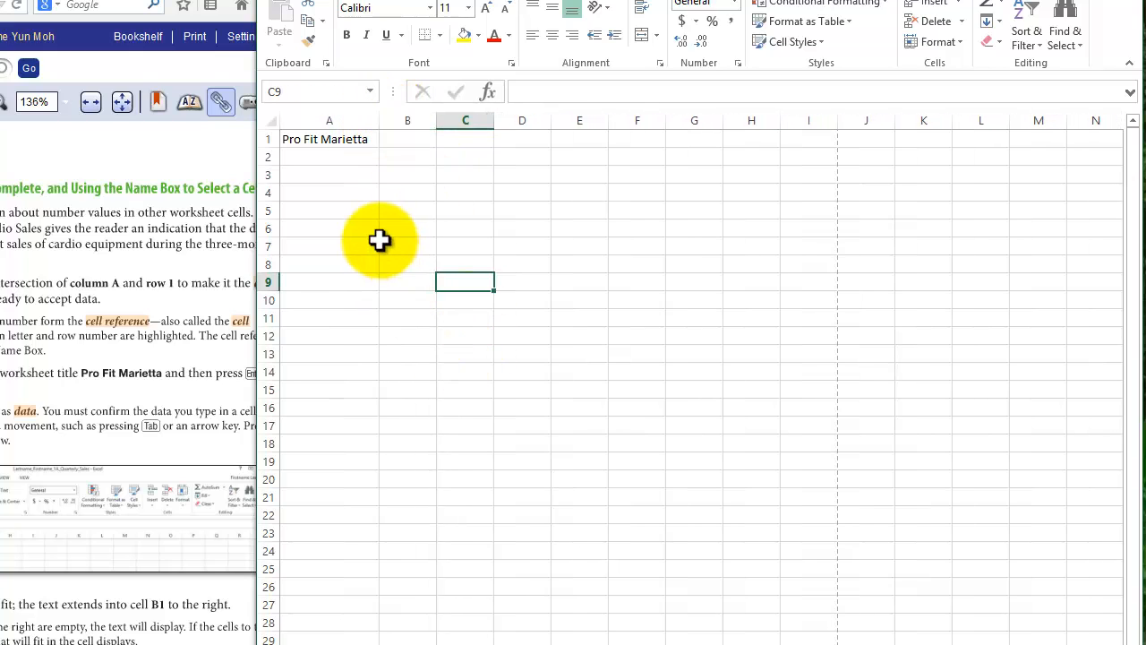
mouse_move(380, 120)
mouse_down()
mouse_move(427, 122)
mouse_move(384, 120)
mouse_up()
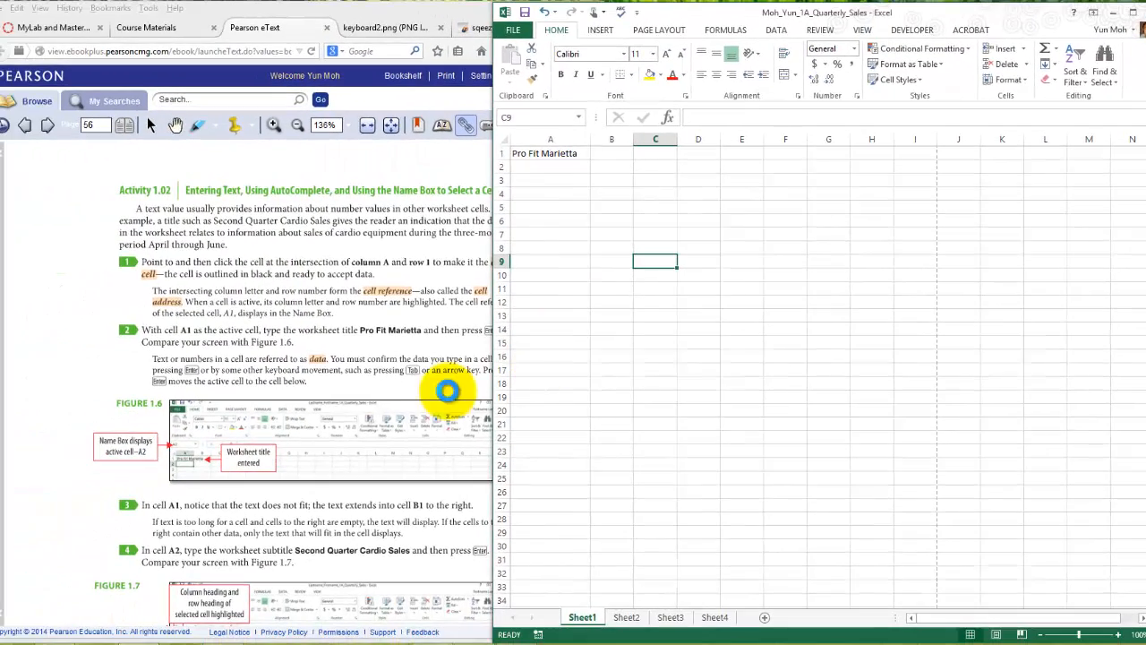
- Read steps 3 and 4 of Activity 1.02 in the eText and enter the worksheet subtitle Second Quarter Cardio Sales in cell A2
click(373, 380)
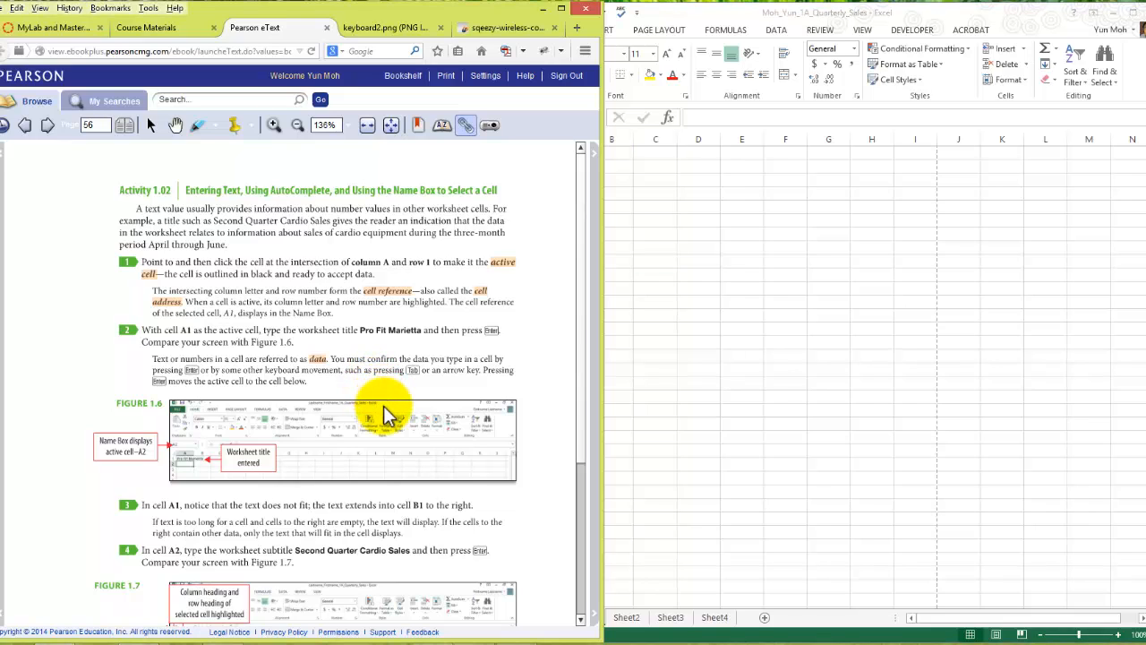
scroll(387, 416, down, 1)
scroll(394, 447, down, 2)
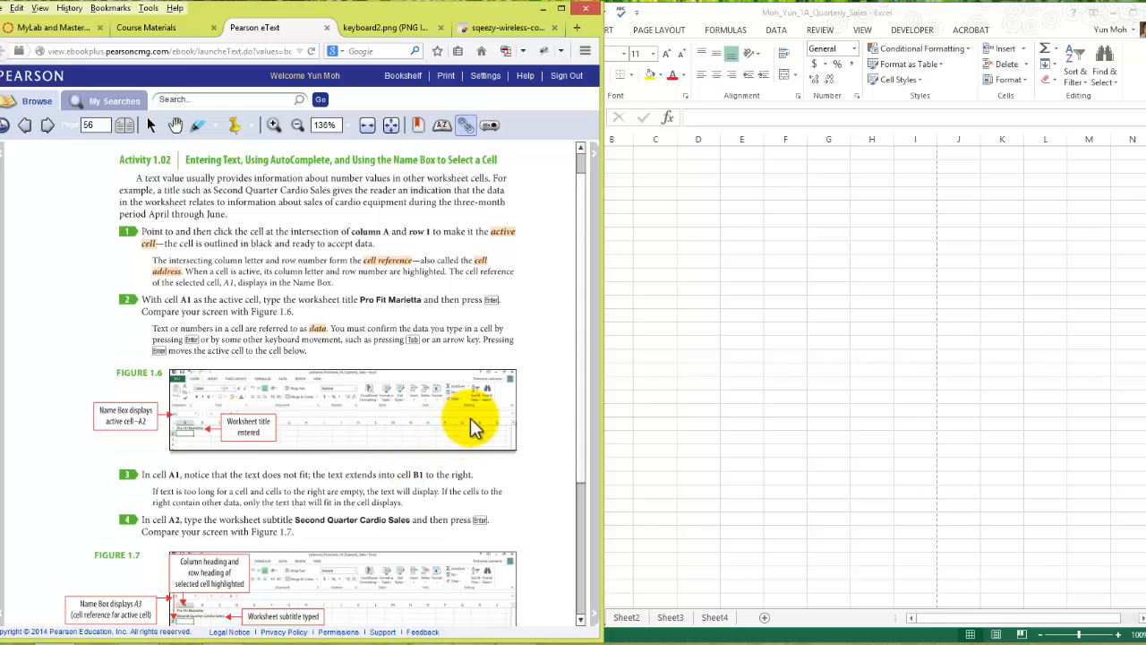
scroll(479, 473, down, 1)
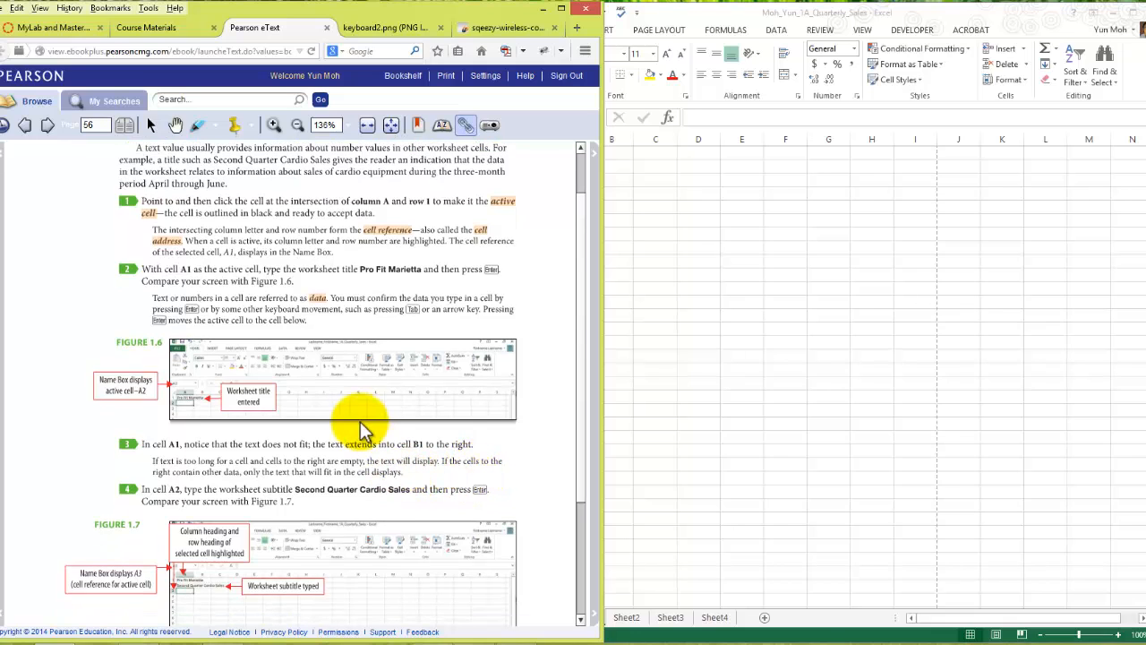
scroll(190, 508, down, 1)
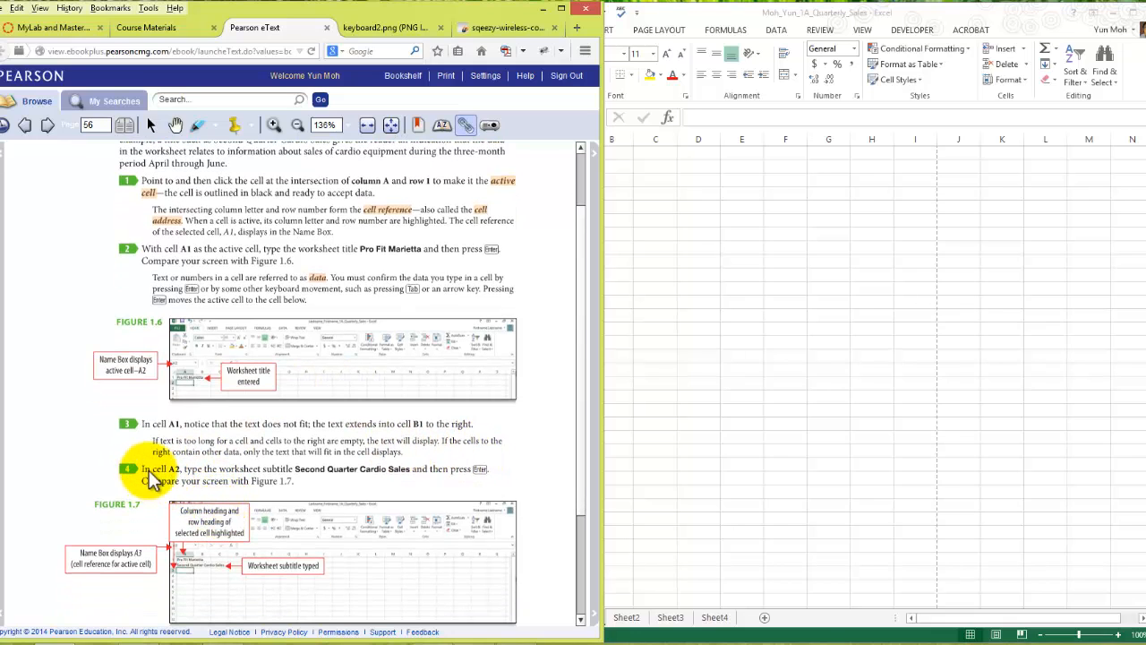
scroll(237, 484, down, 1)
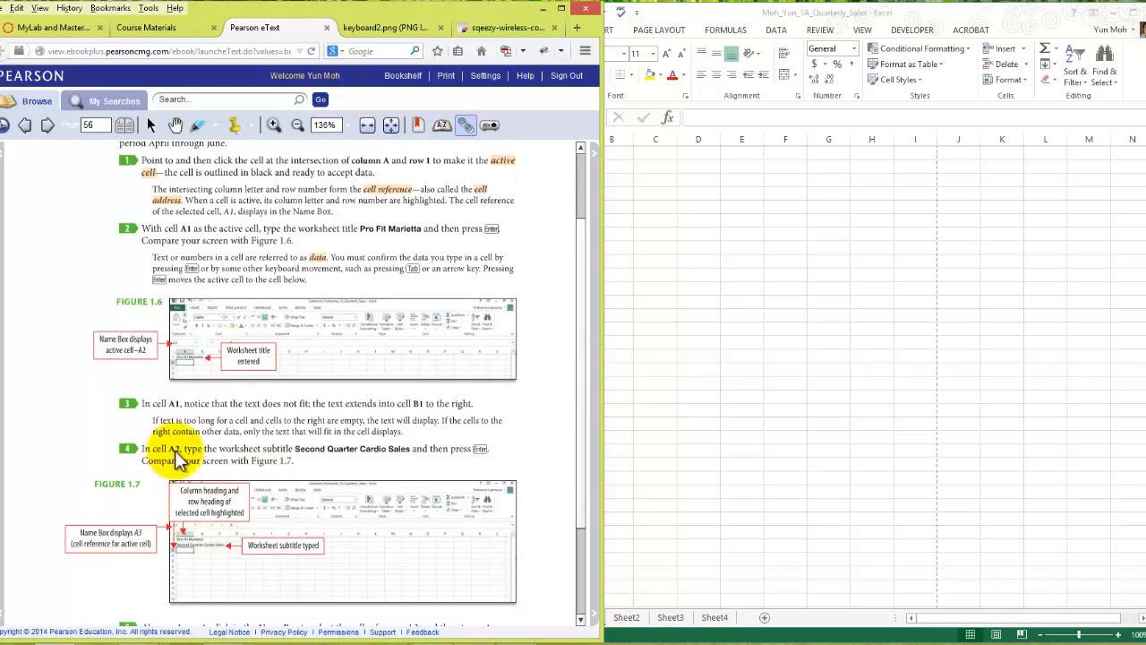
click(702, 261)
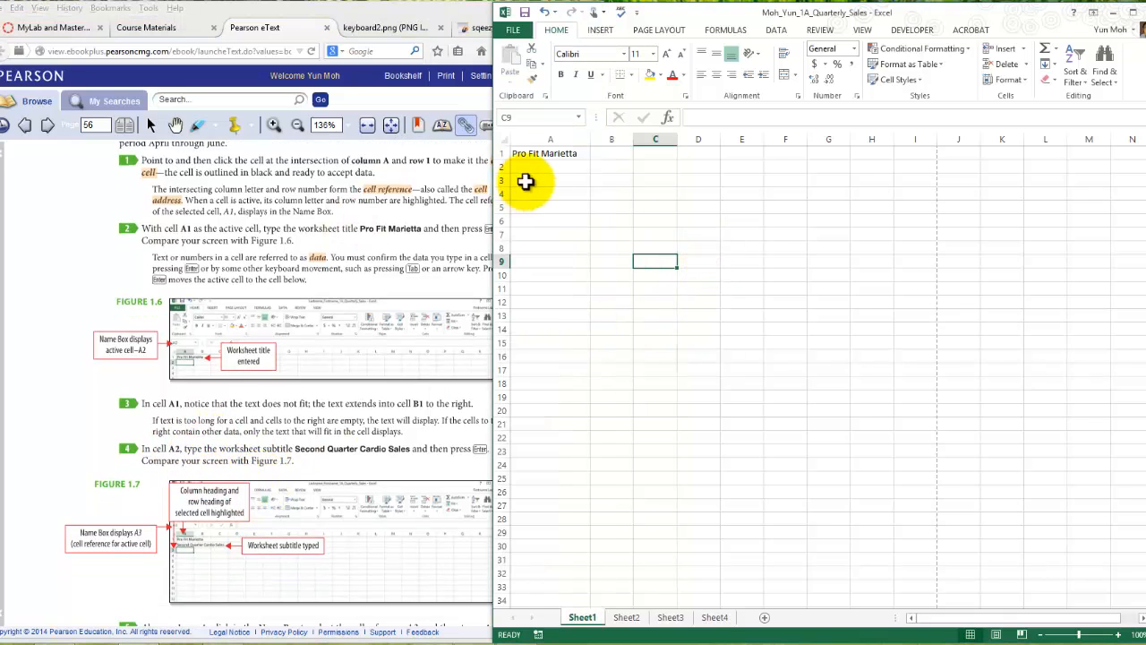
click(545, 167)
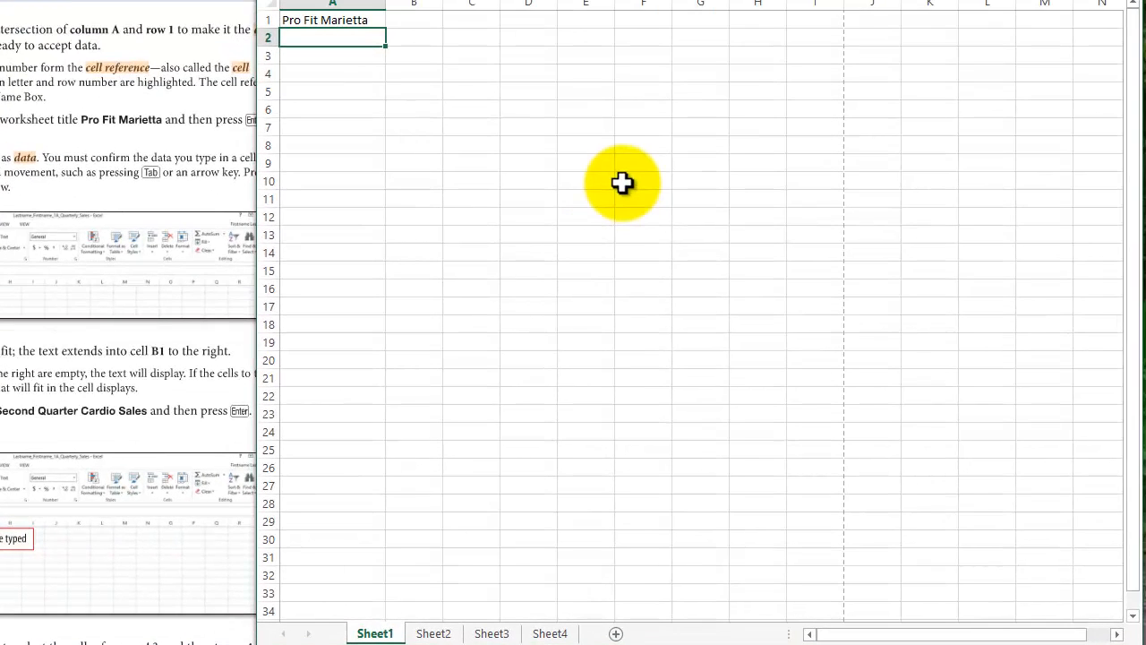
text(Second Quarter Cardio)
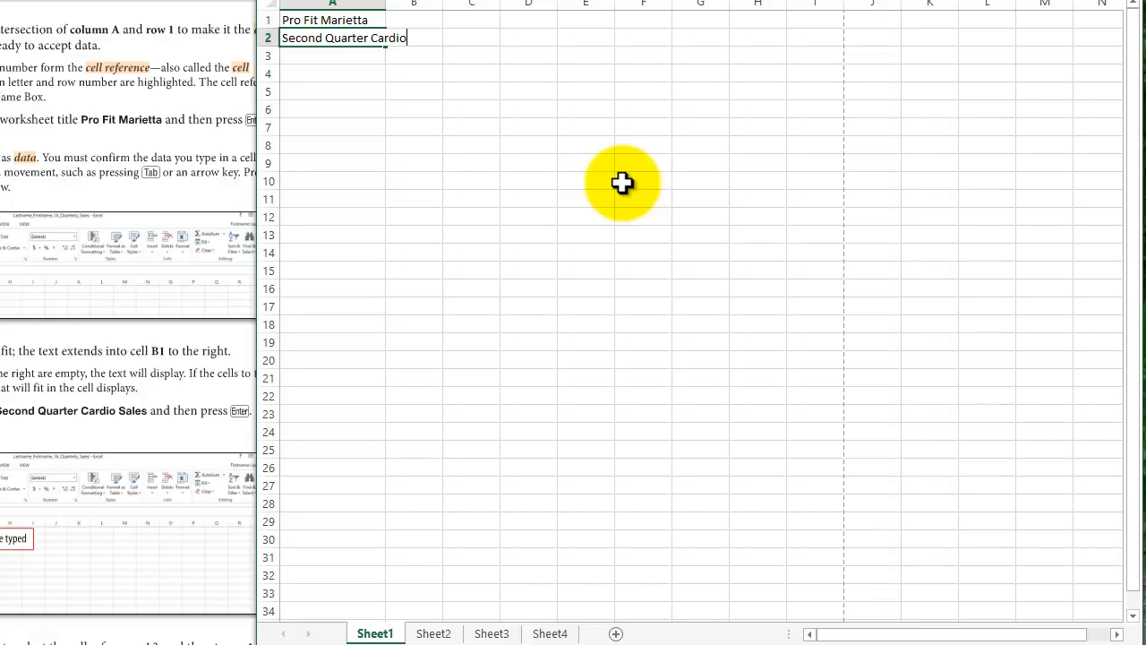
text( Sales)
key(Return)
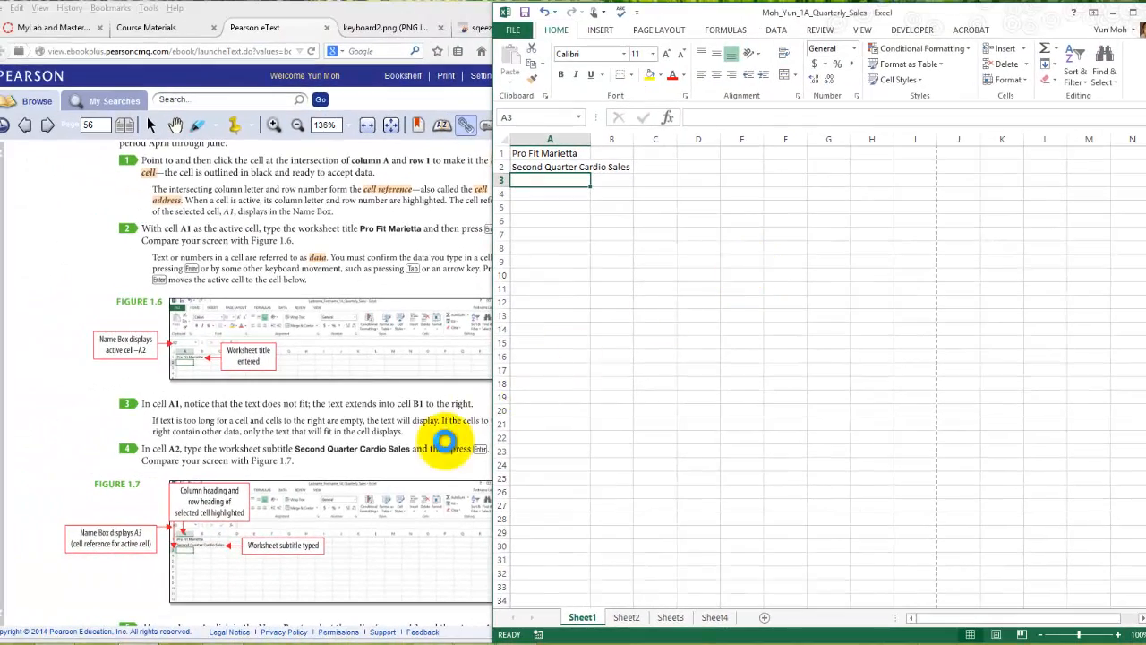
- Read Figure 1.7 and step 5 of Activity 1.02 at the end of eText page 56
click(445, 441)
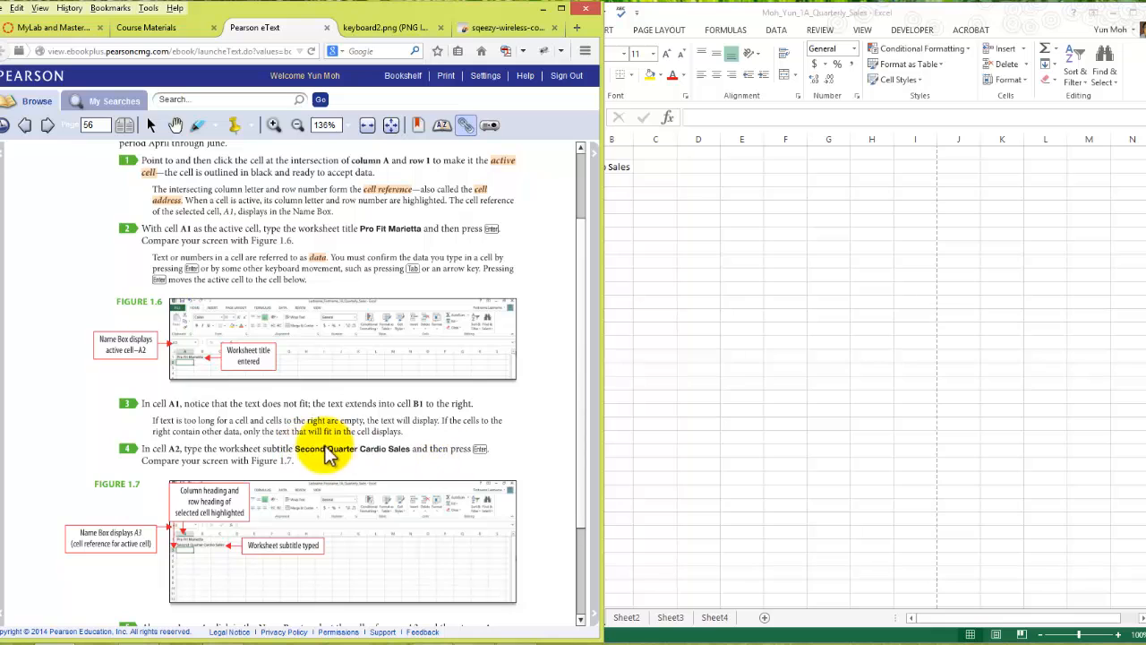
scroll(352, 472, down, 1)
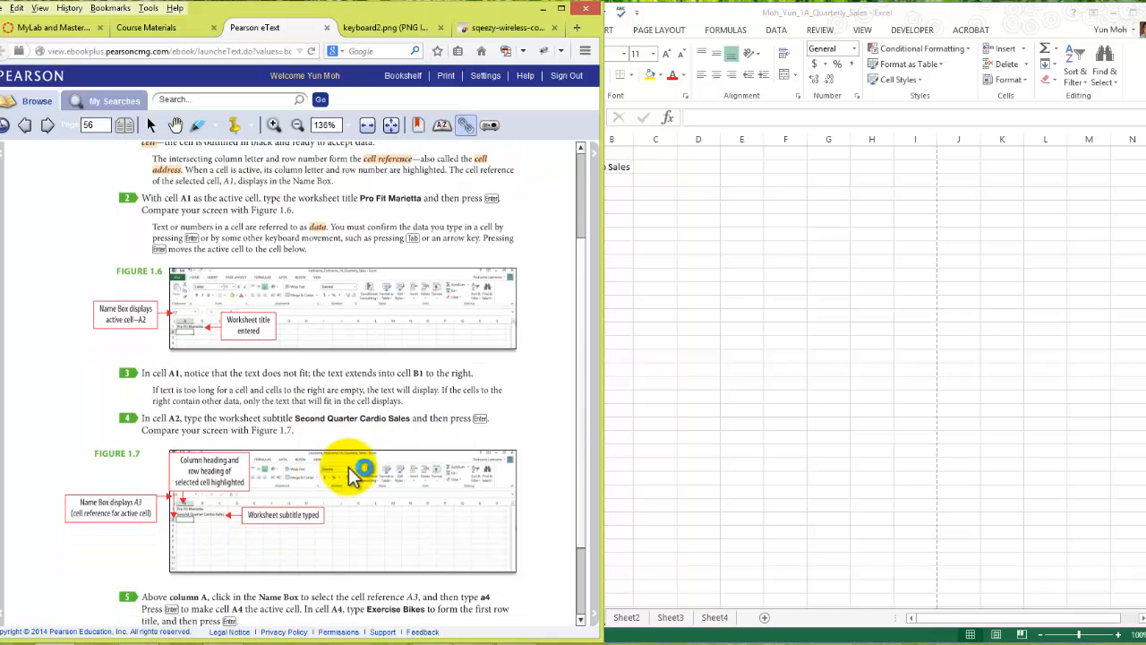
click(714, 238)
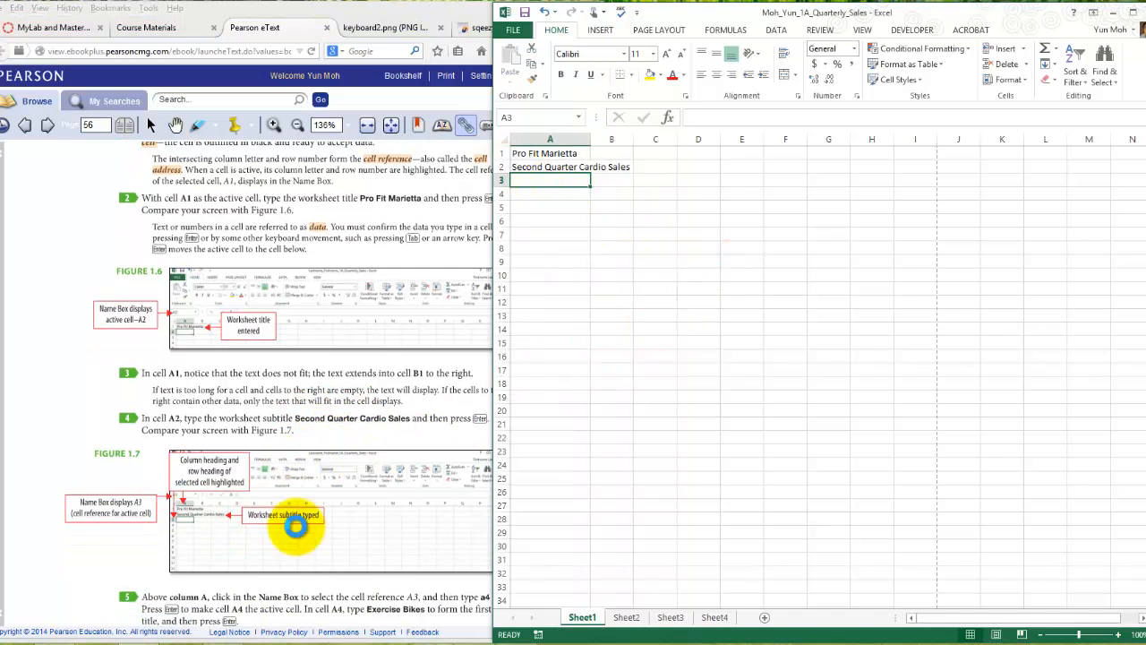
click(376, 559)
scroll(383, 570, down, 3)
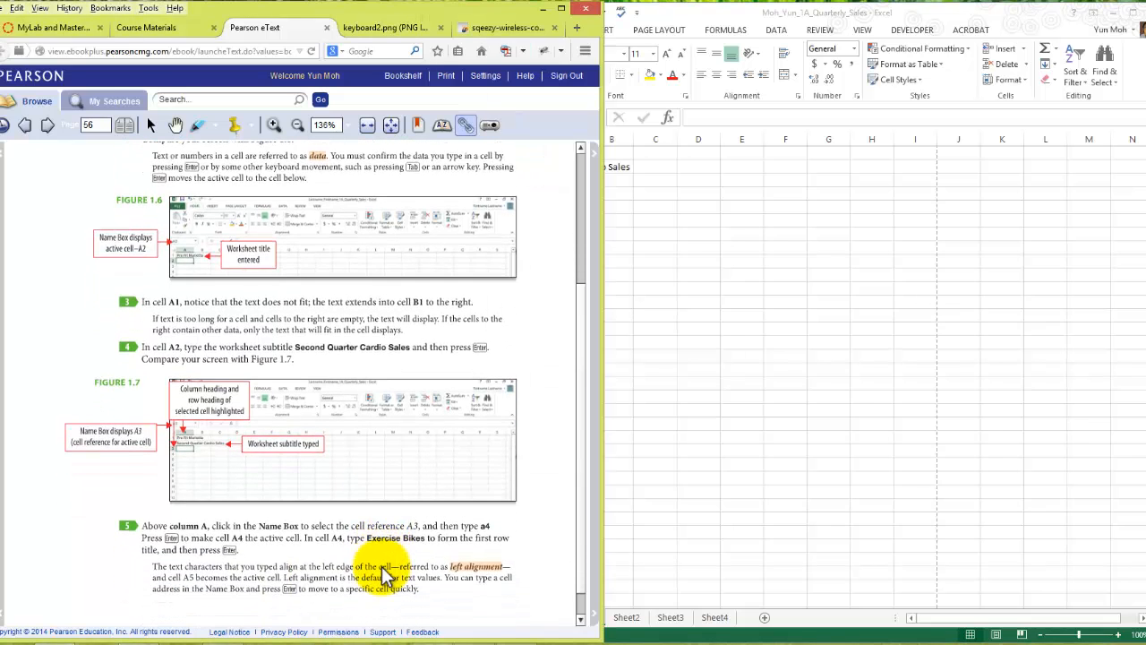
scroll(384, 567, down, 2)
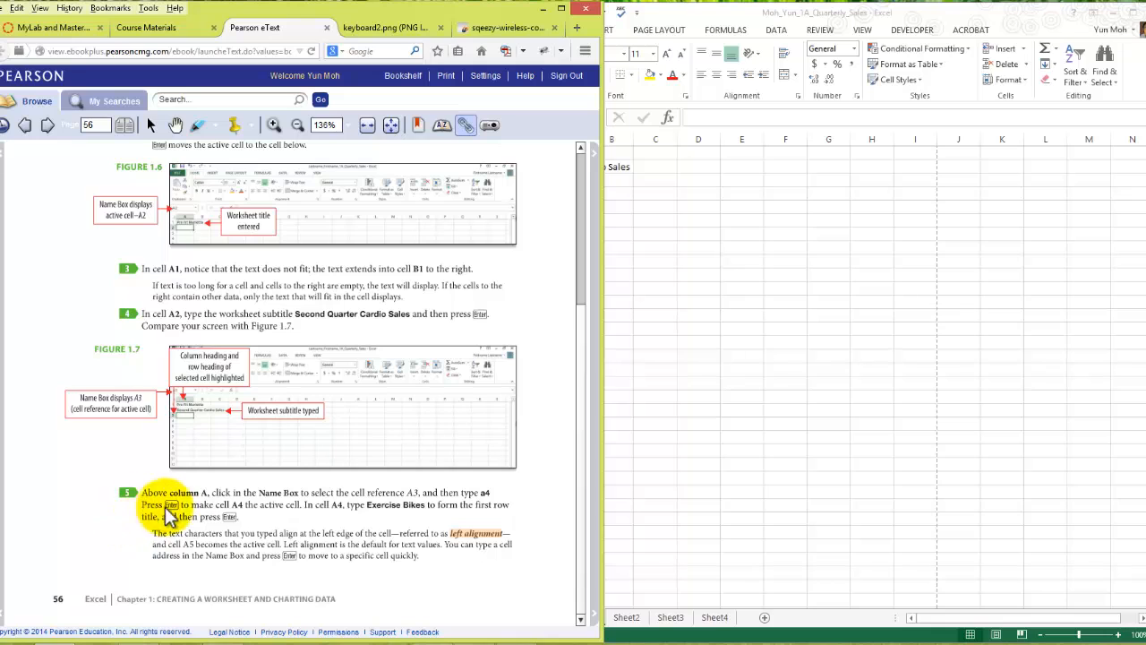
- Return to the workbook, select cell A2 and advance the active cell down to A3, twice
click(633, 218)
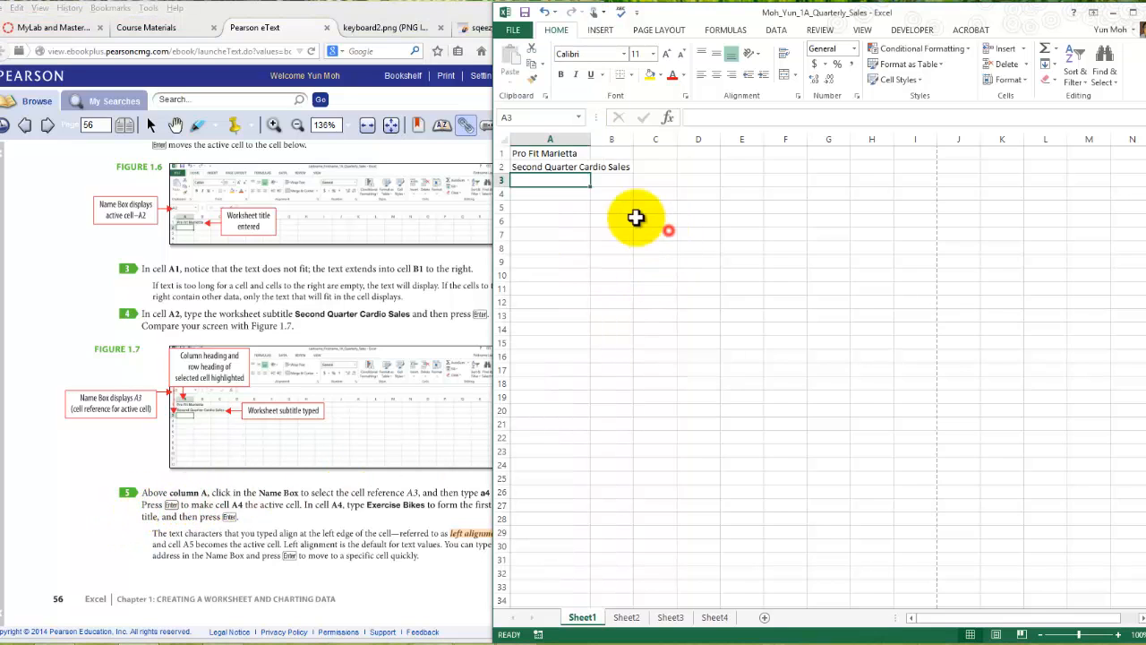
click(554, 170)
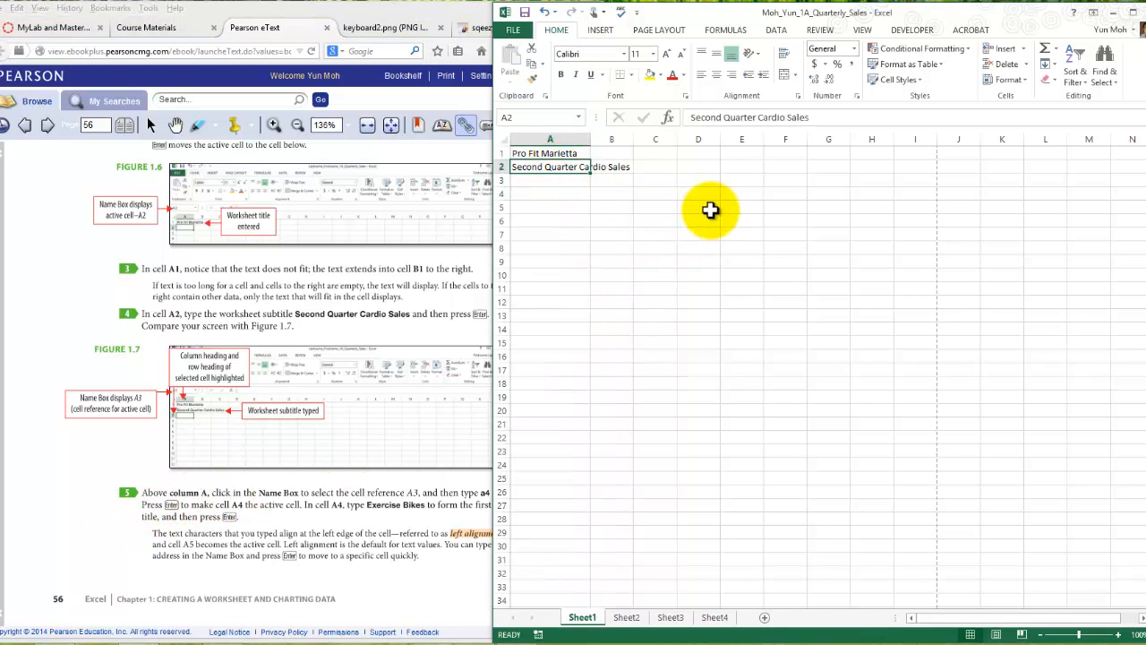
key(Return)
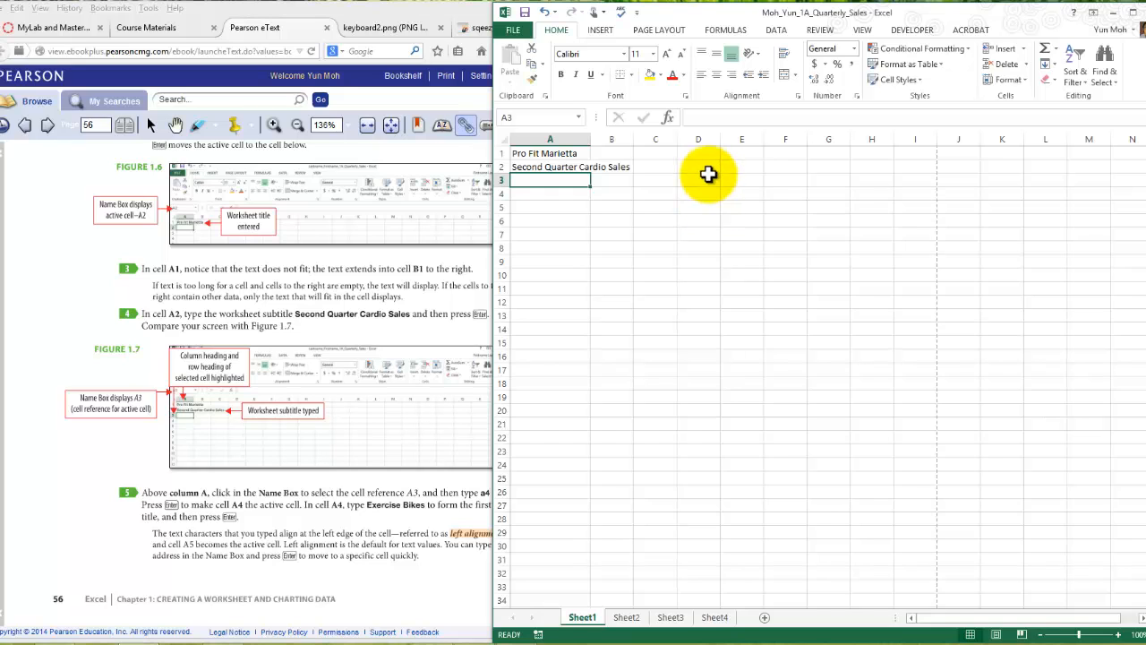
click(568, 168)
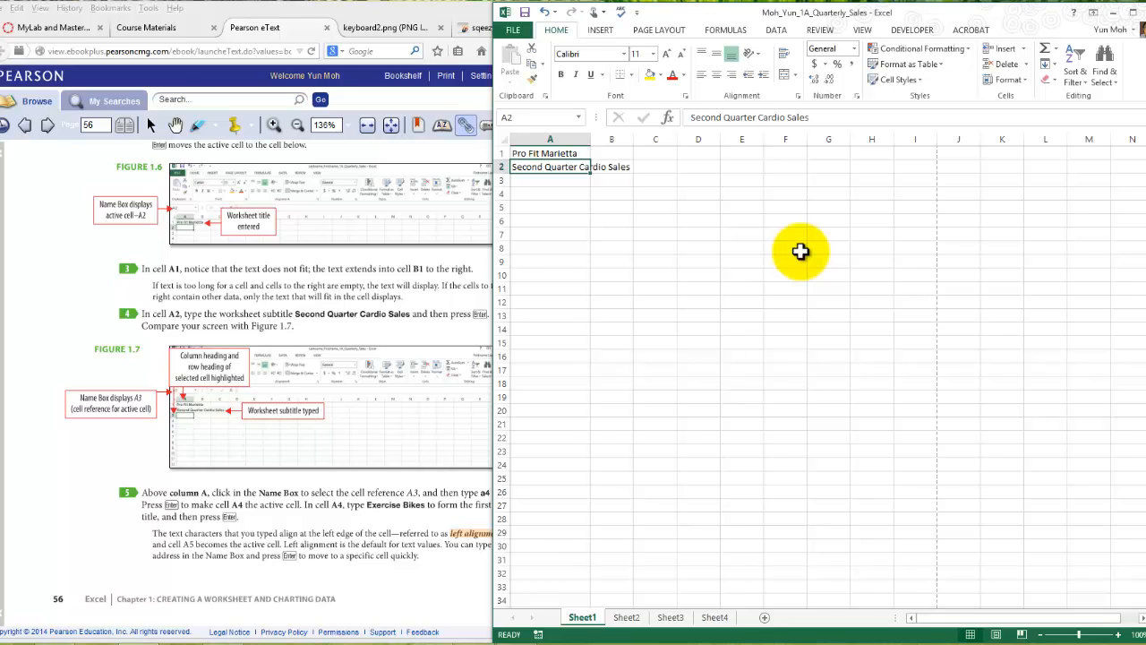
key(Return)
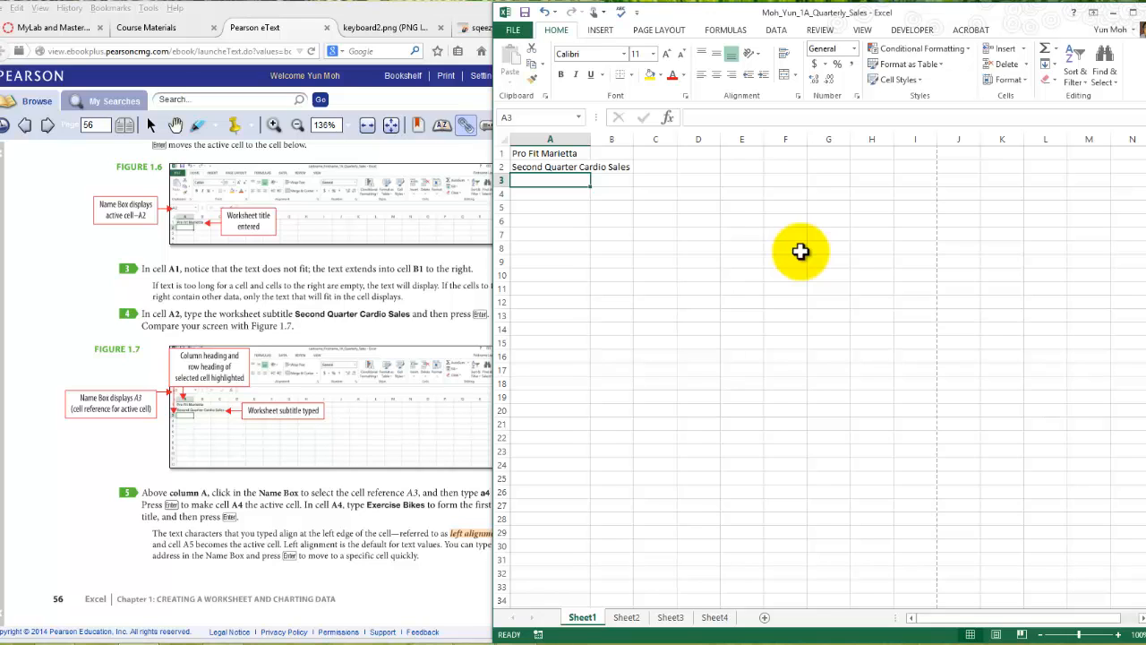
text(ejhkdfhjk)
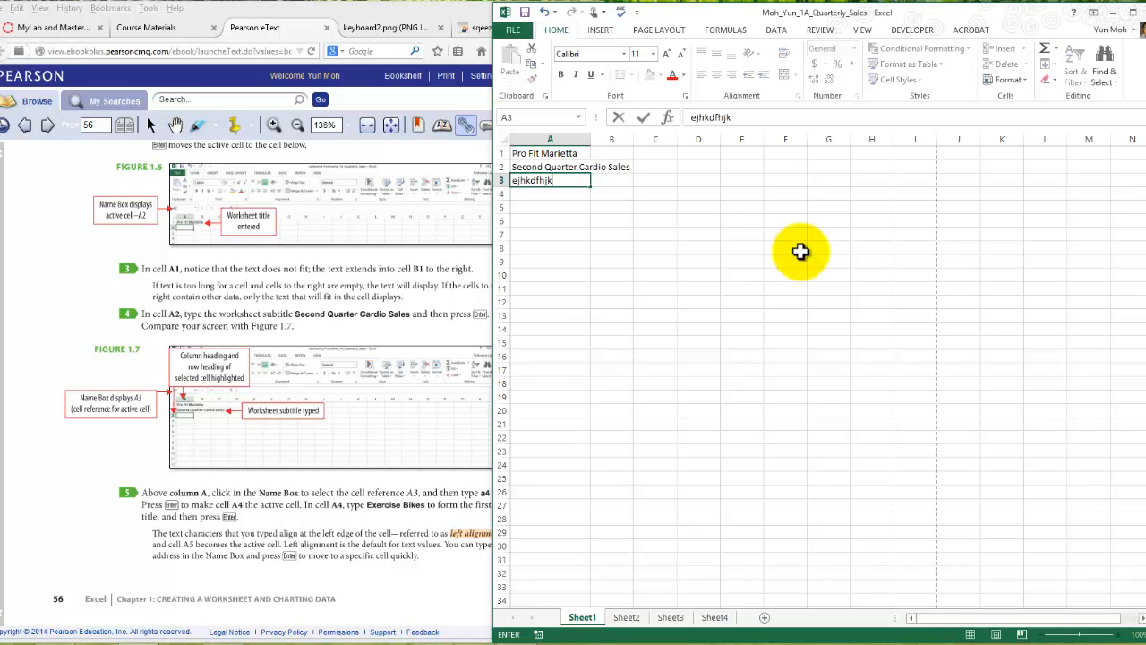
key(BackSpace)
key(BackSpace)
key(BackSpace)
key(BackSpace)
key(BackSpace)
key(BackSpace)
key(BackSpace)
key(BackSpace)
key(BackSpace)
- Enter the row title Exercise Bikes in cell A3
text(Exce)
text(ise)
text( Bikes)
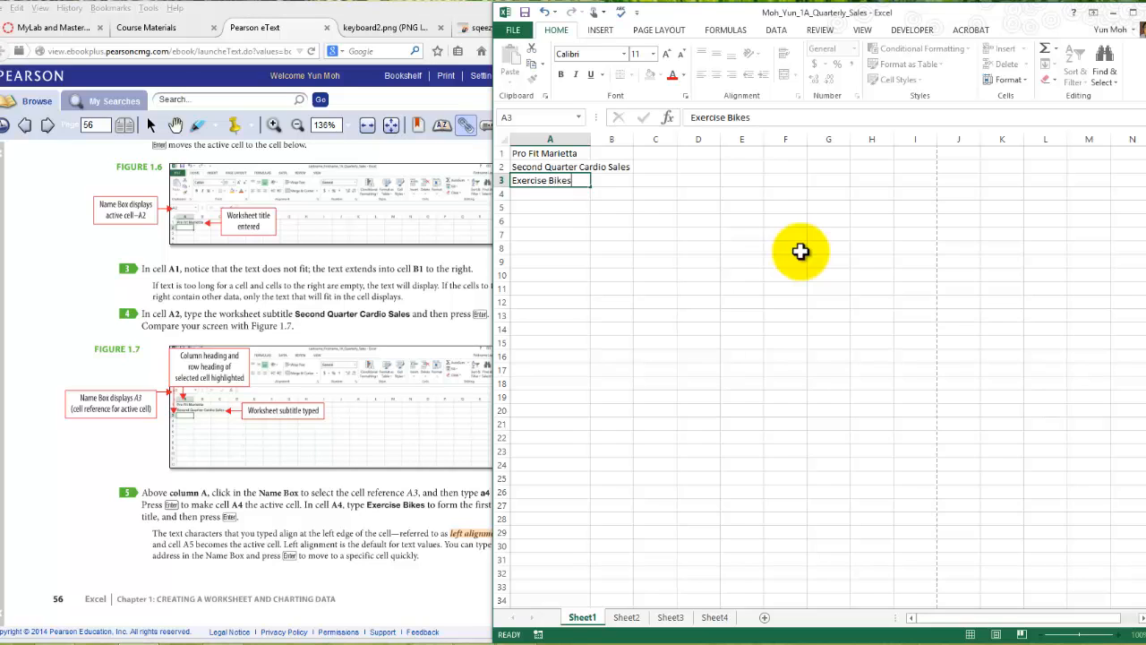
key(Return)
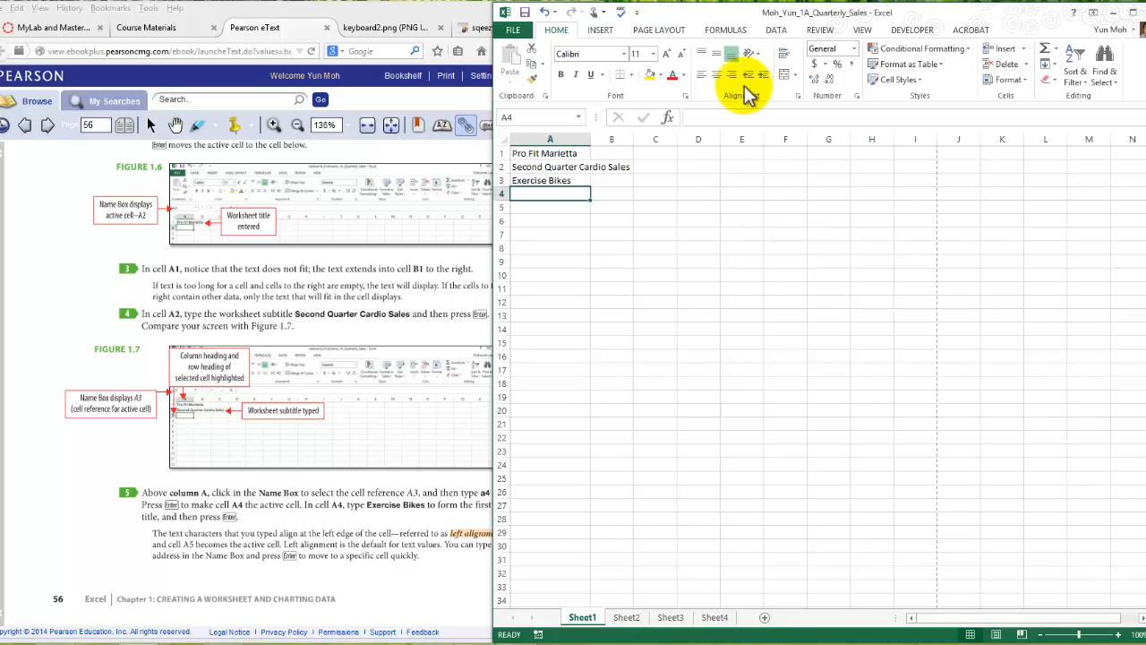
- Move the active cell from A3 to B3, locate the Tab key in the keyboard2.png picture and return to the eText
click(552, 179)
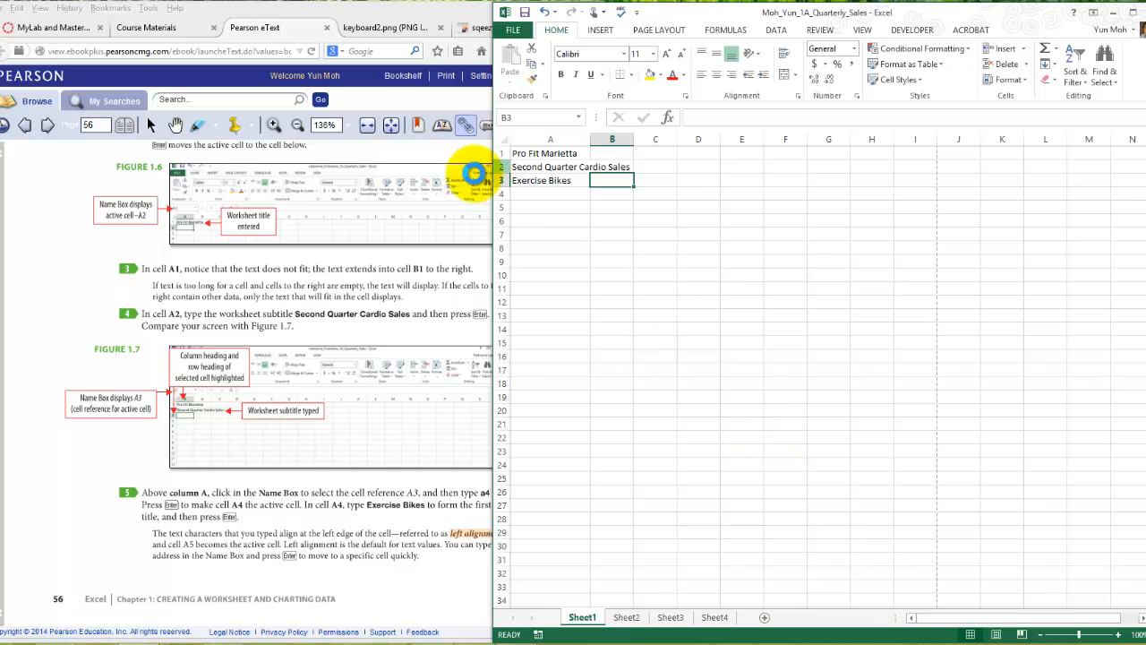
click(400, 33)
click(401, 33)
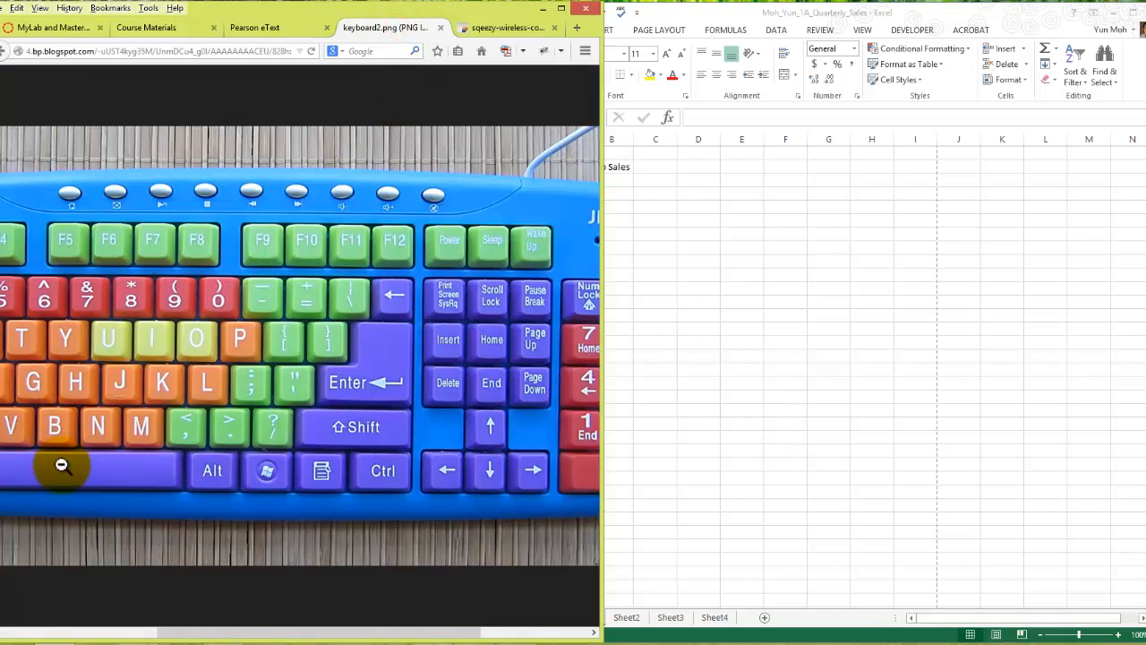
click(79, 497)
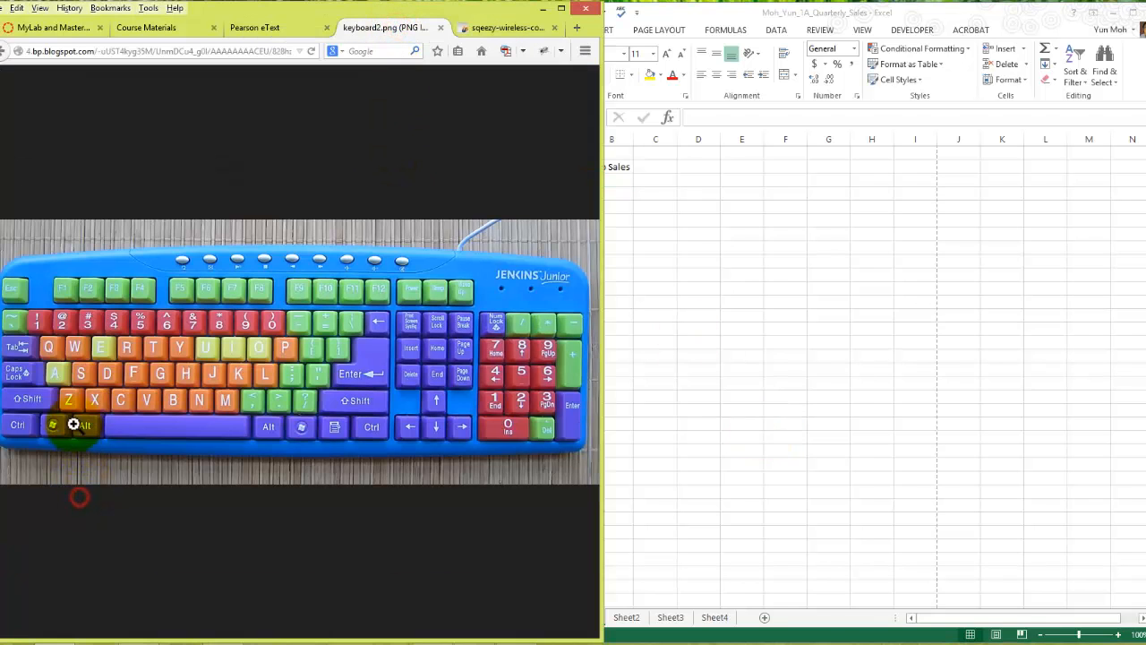
click(14, 340)
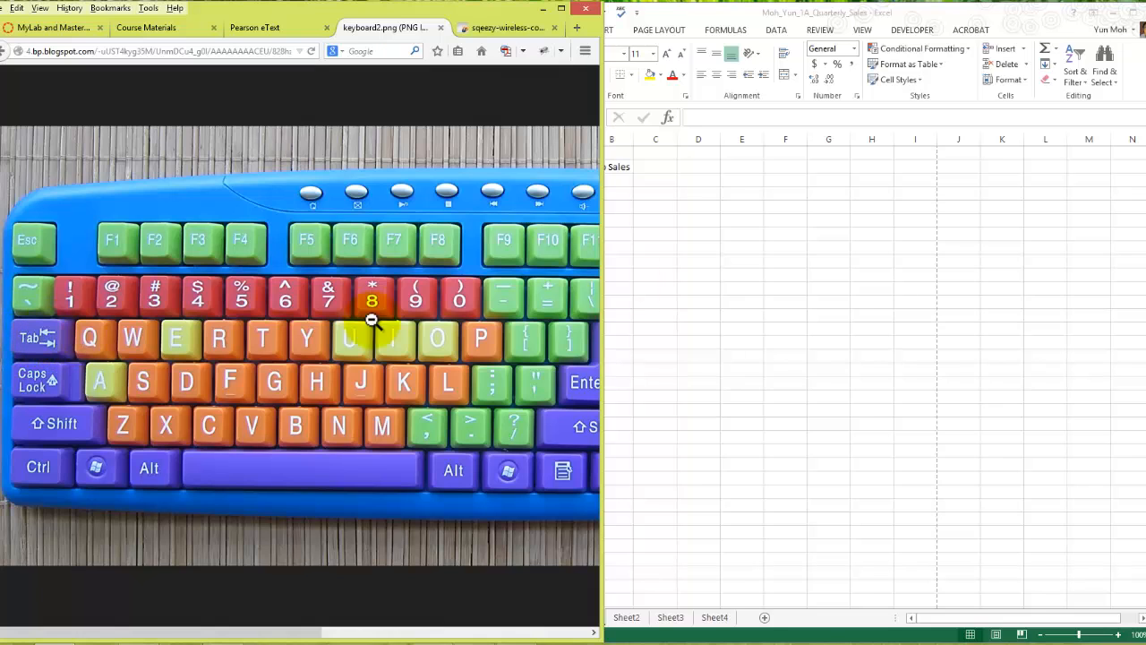
click(251, 27)
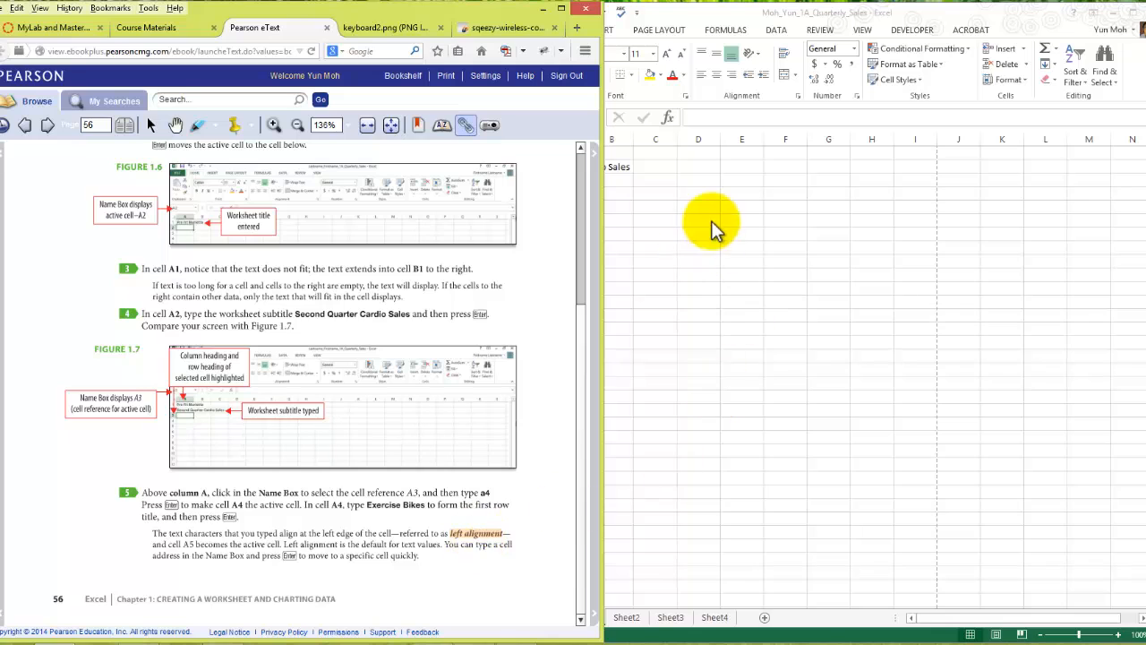
- Check the left alignment note under step 5 in the eText and select cell A3 in the workbook
click(609, 184)
click(334, 551)
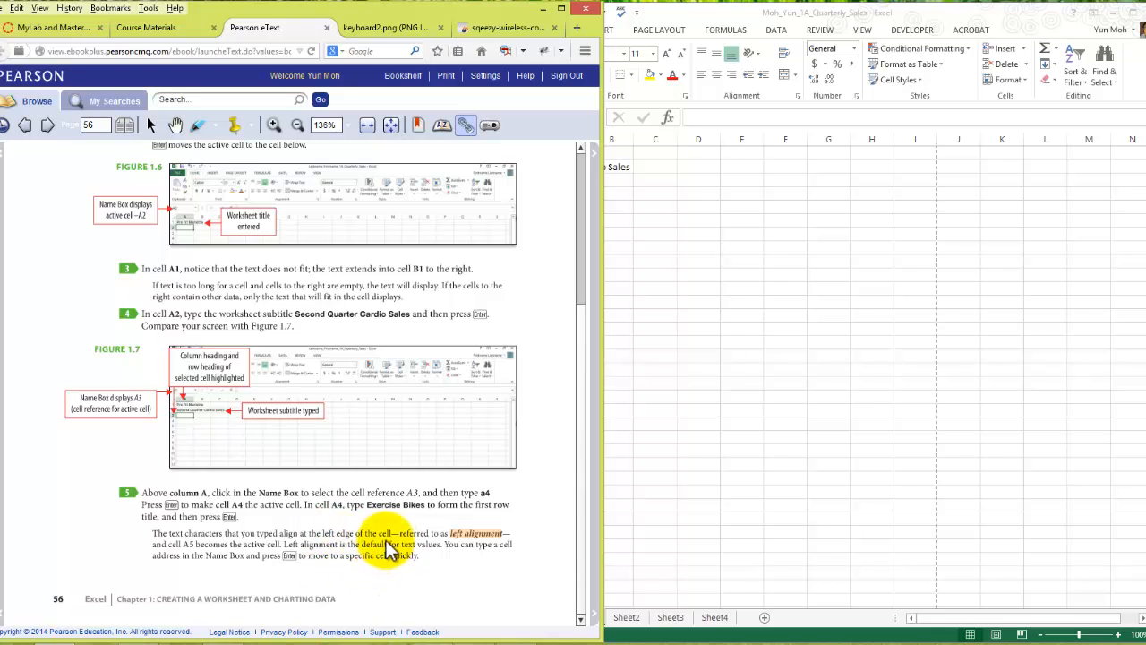
click(782, 302)
click(534, 181)
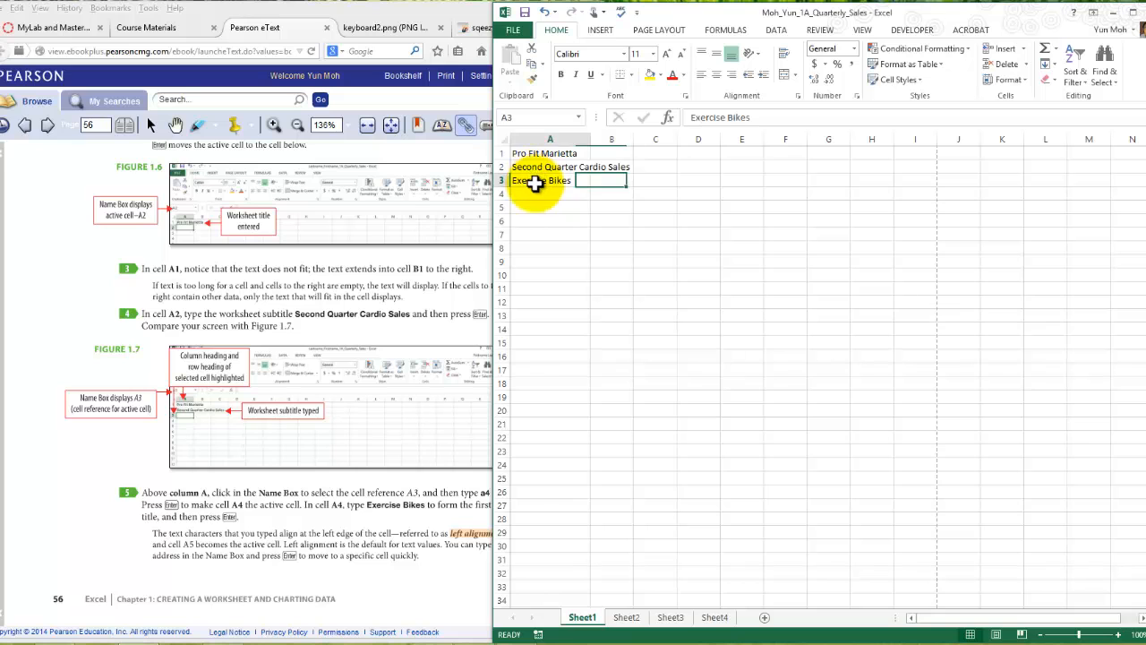
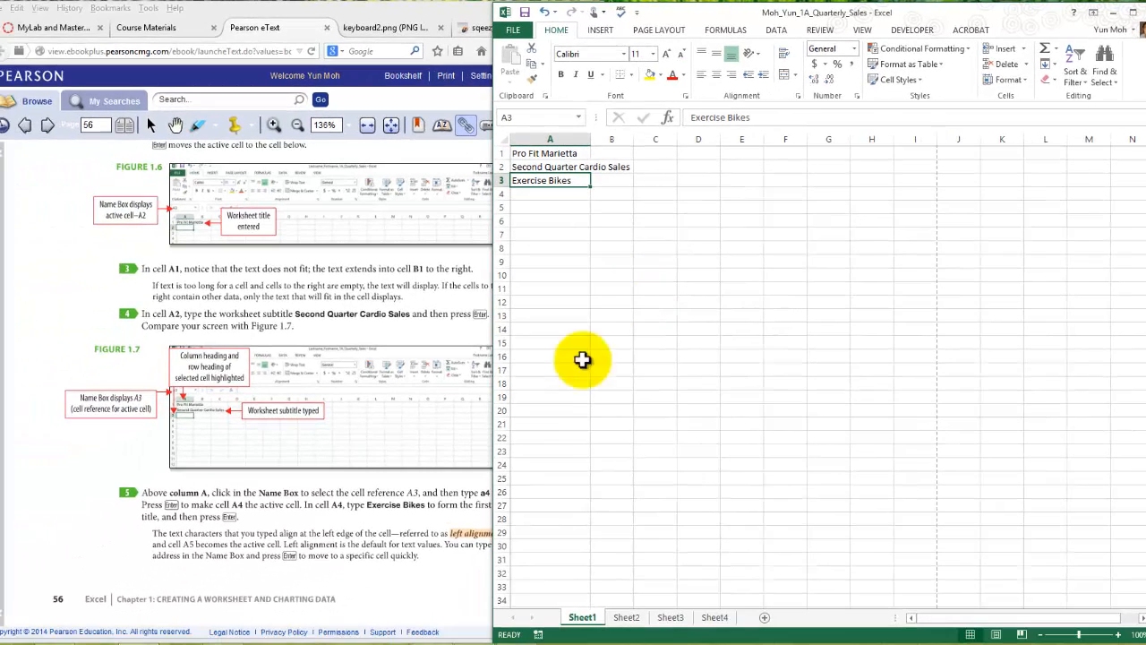
- Read steps 6 to 8 on page 57 of the eText and select cell A5 in the workbook
click(362, 551)
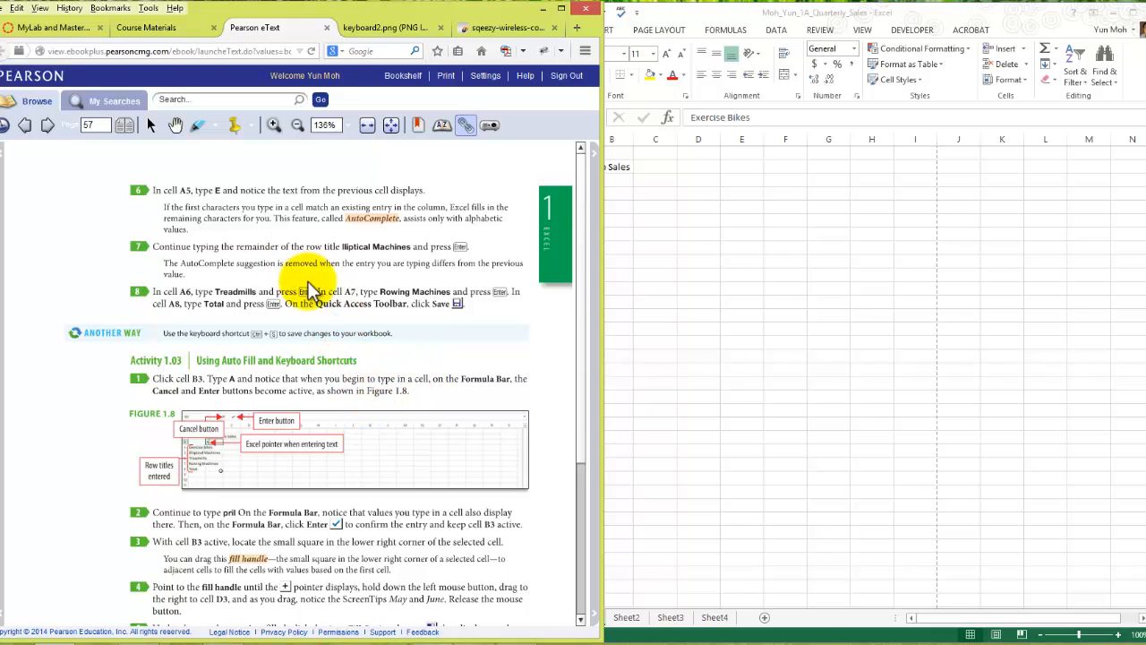
click(686, 192)
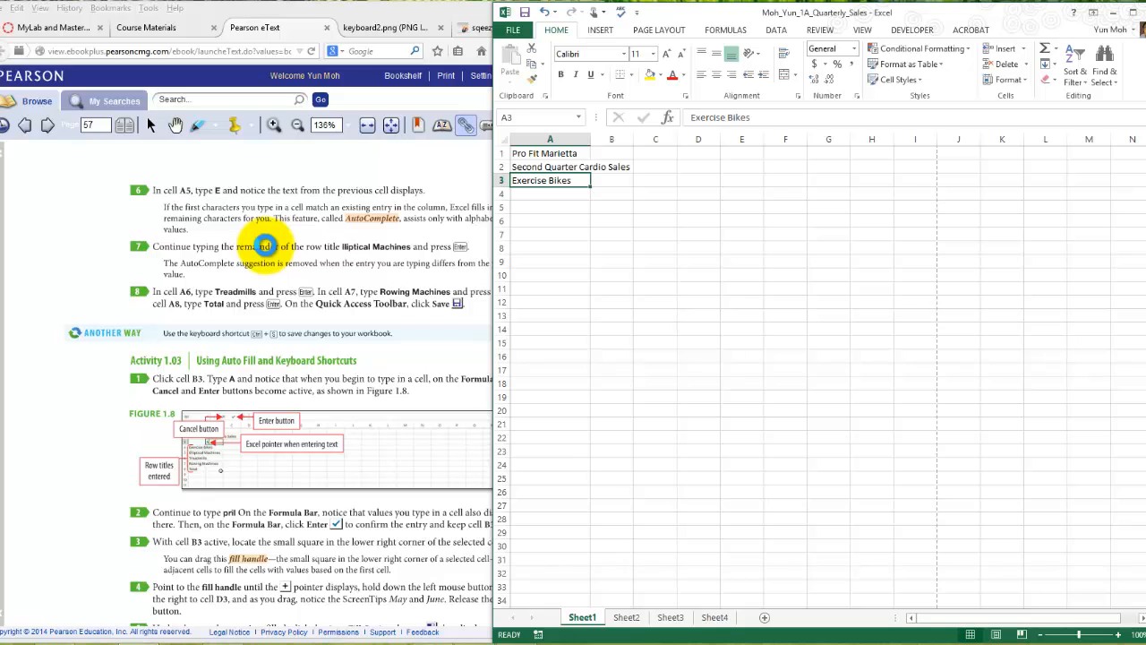
click(547, 209)
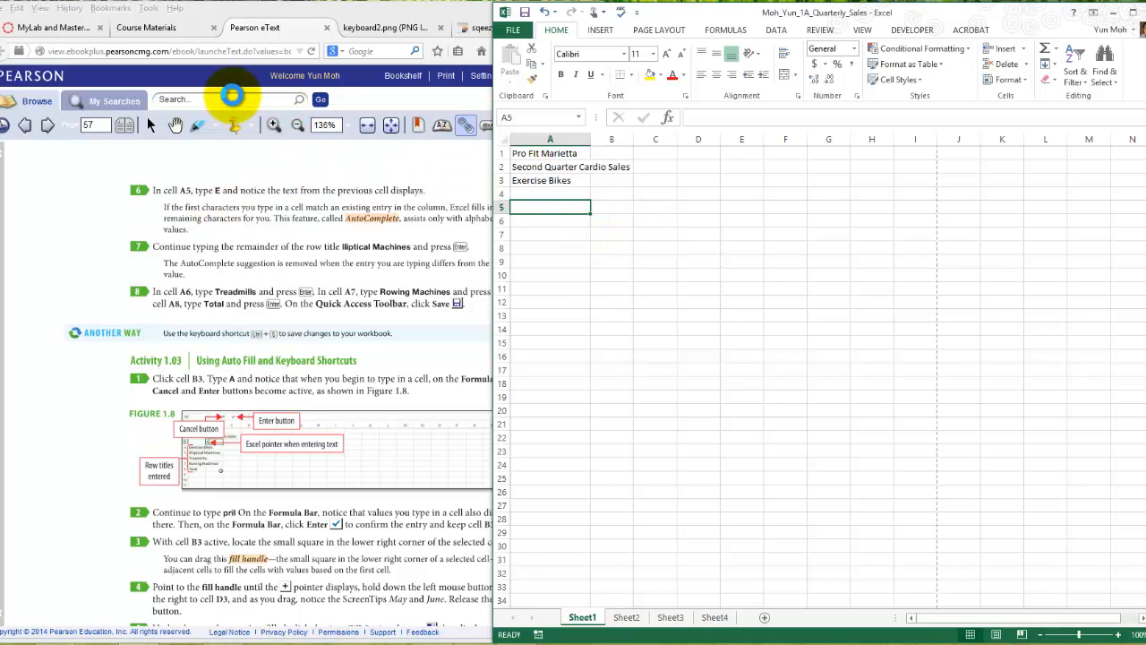
- Go back to page 56 of the eText and check in step 5 which cell holds the Exercise Bikes title
click(26, 125)
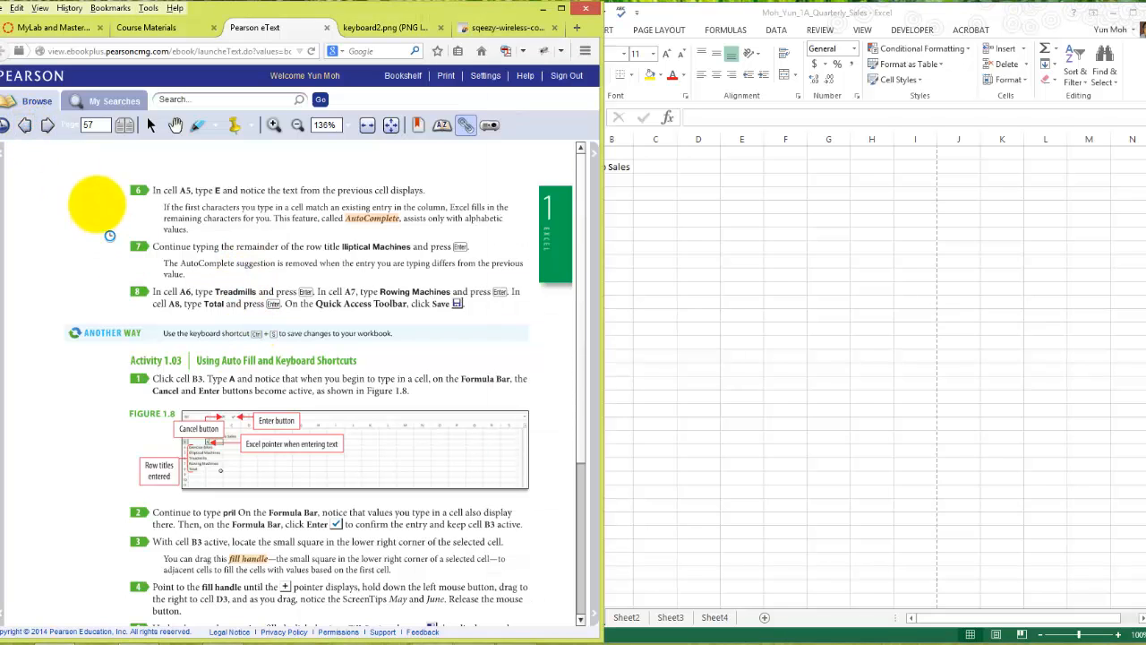
click(26, 126)
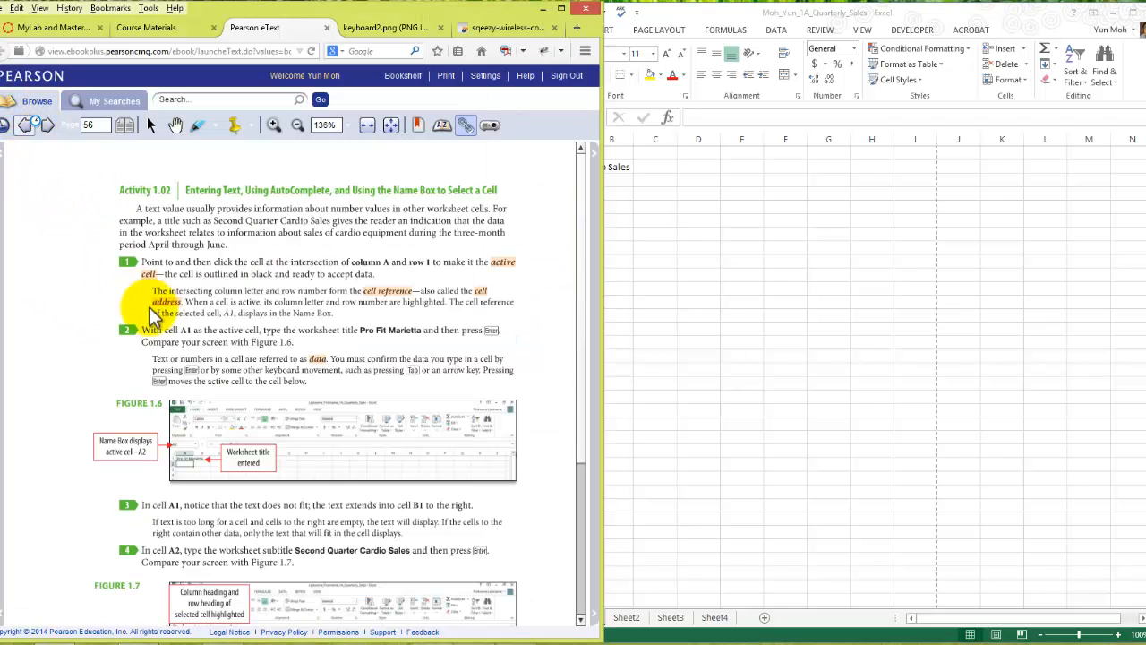
scroll(379, 504, down, 3)
scroll(385, 548, down, 2)
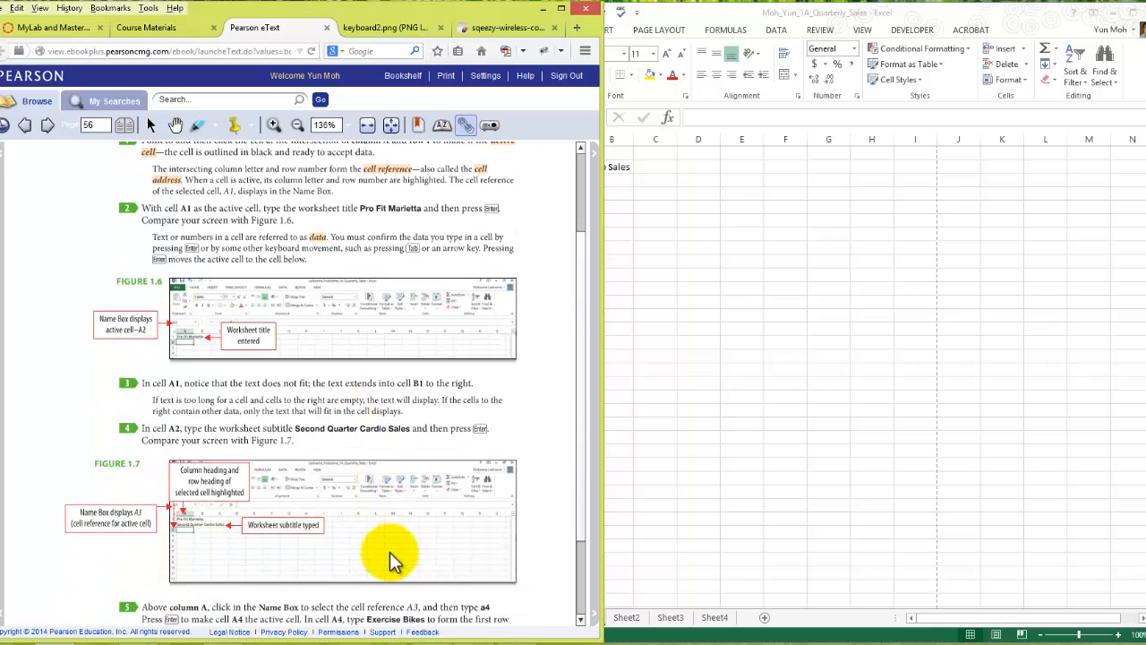
scroll(390, 552, down, 1)
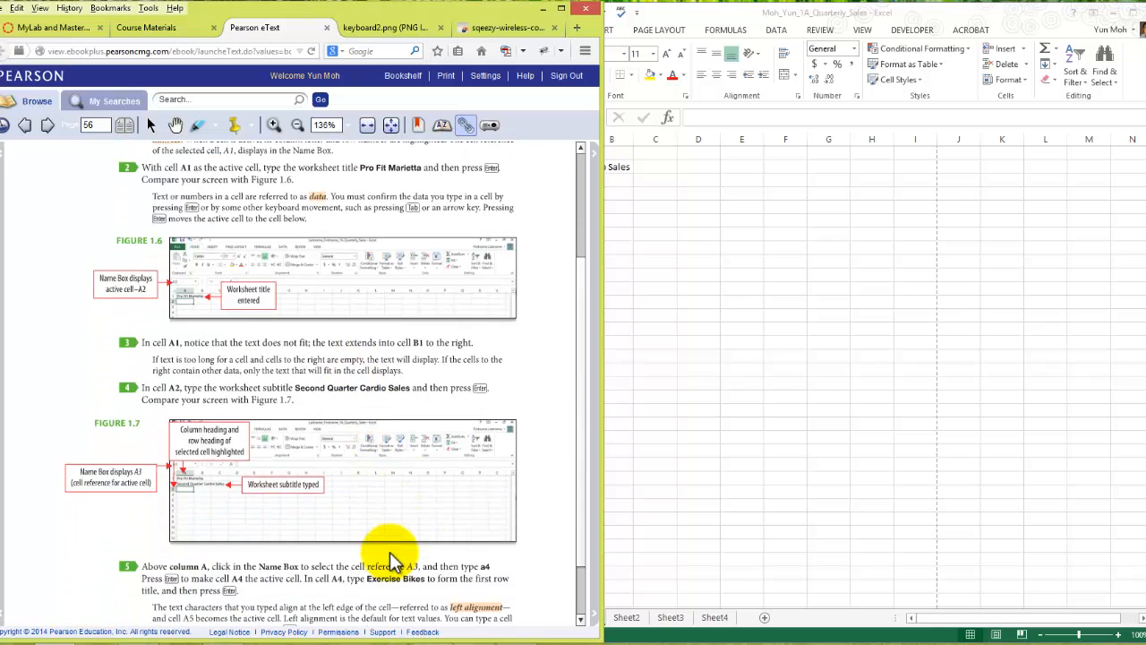
scroll(391, 562, down, 1)
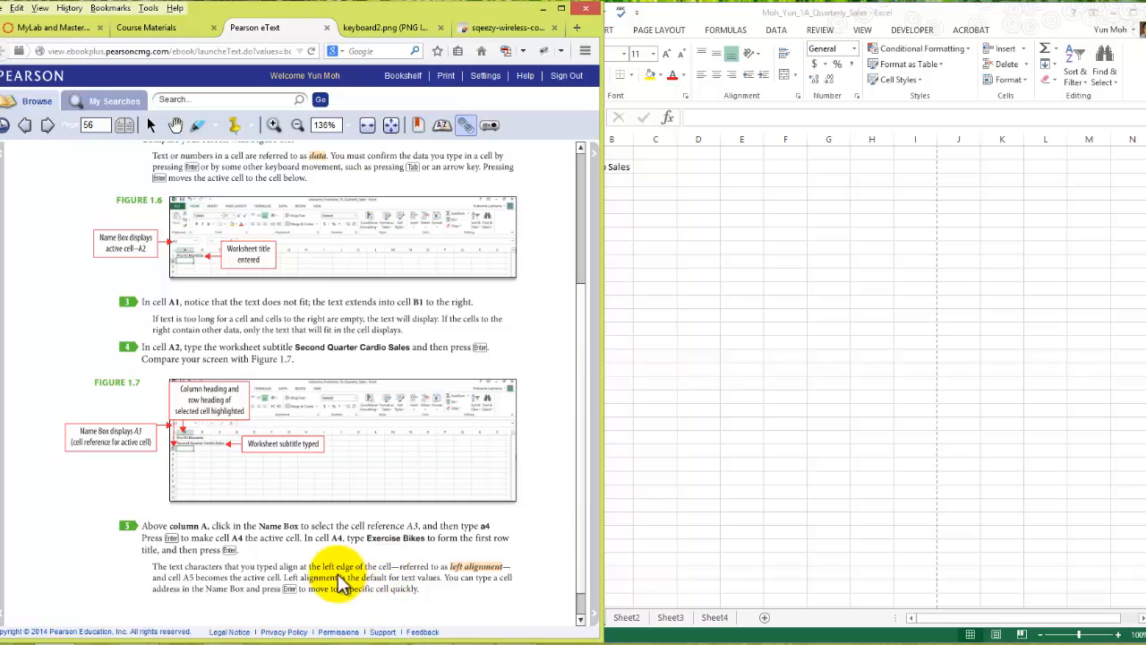
- Return to the workbook, move the Exercise Bikes title from cell A3 to A4 and select cell A5
click(696, 389)
click(548, 183)
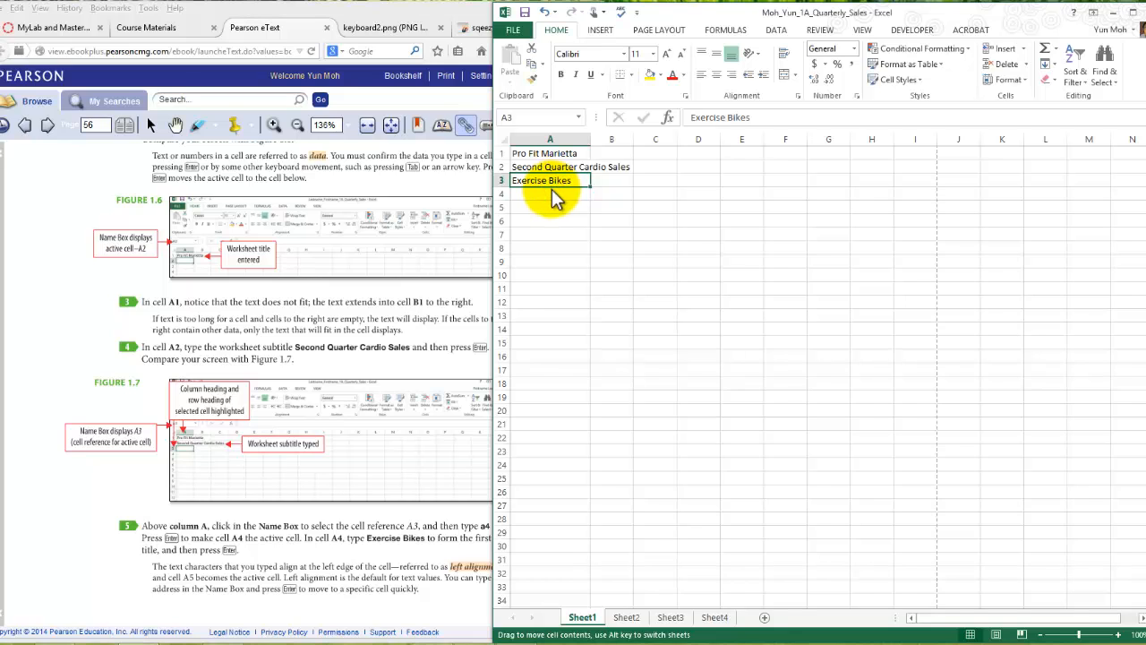
drag(551, 192, 552, 198)
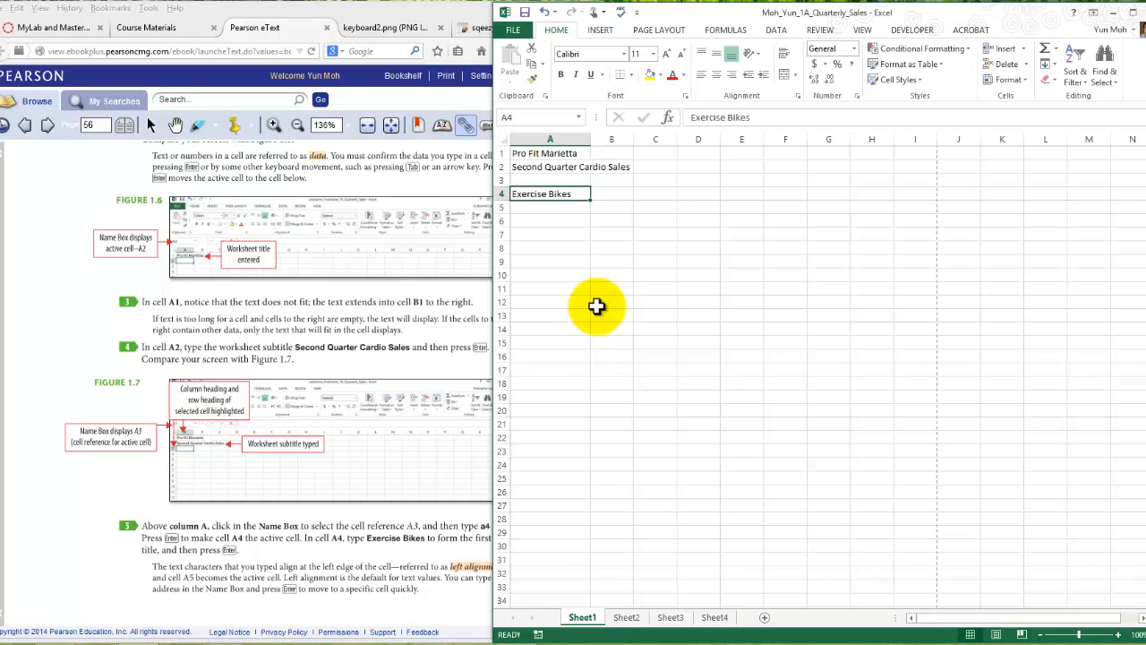
click(553, 208)
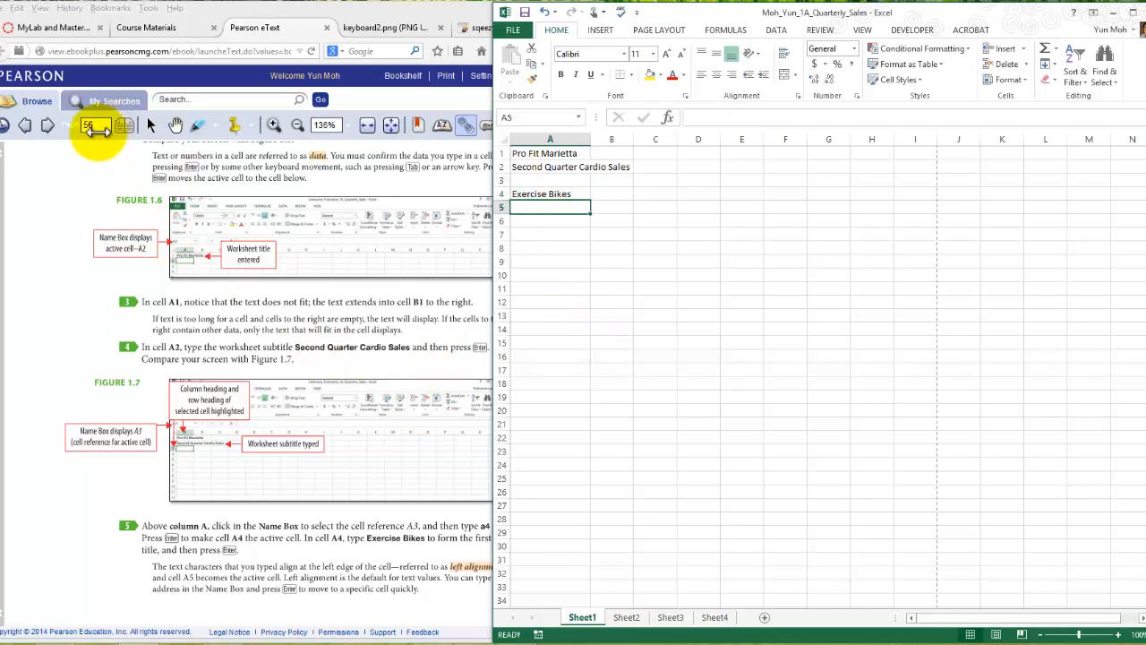
- Turn to page 57 of the eText and enter the row title Elliptical Machines in cell A5 of the workbook
click(44, 250)
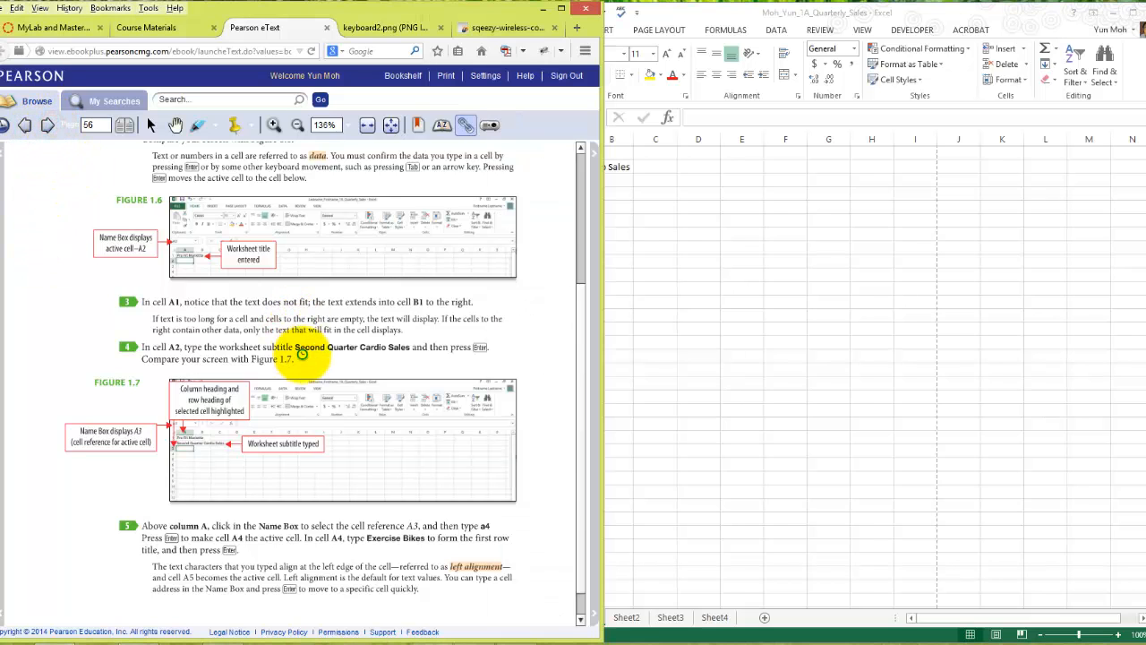
click(631, 181)
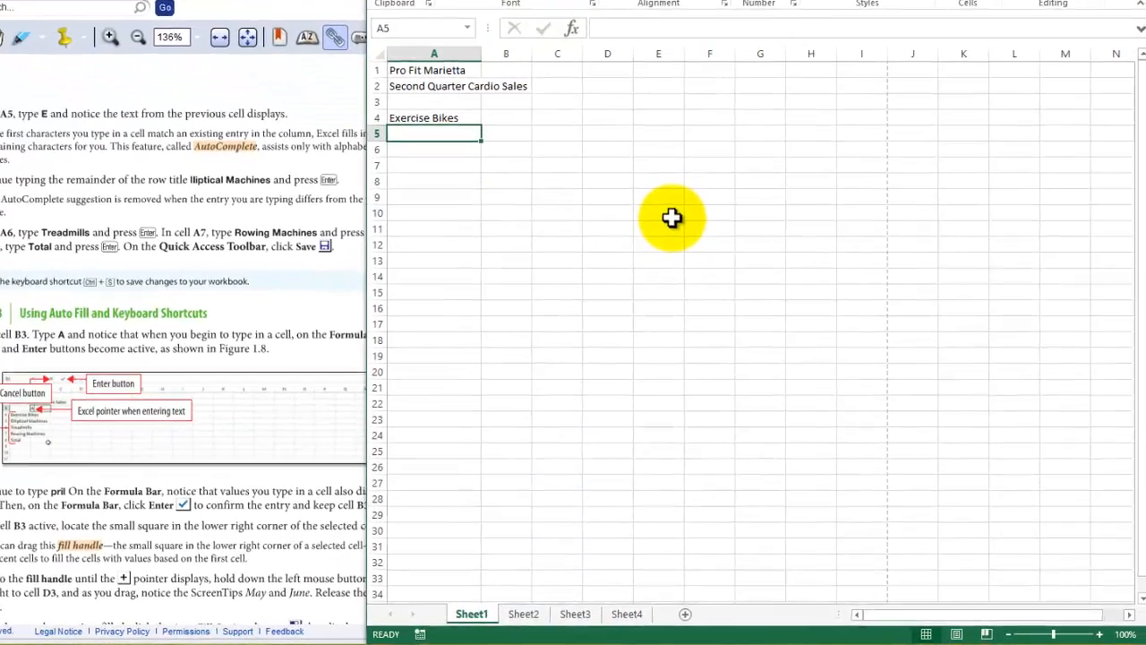
text(E)
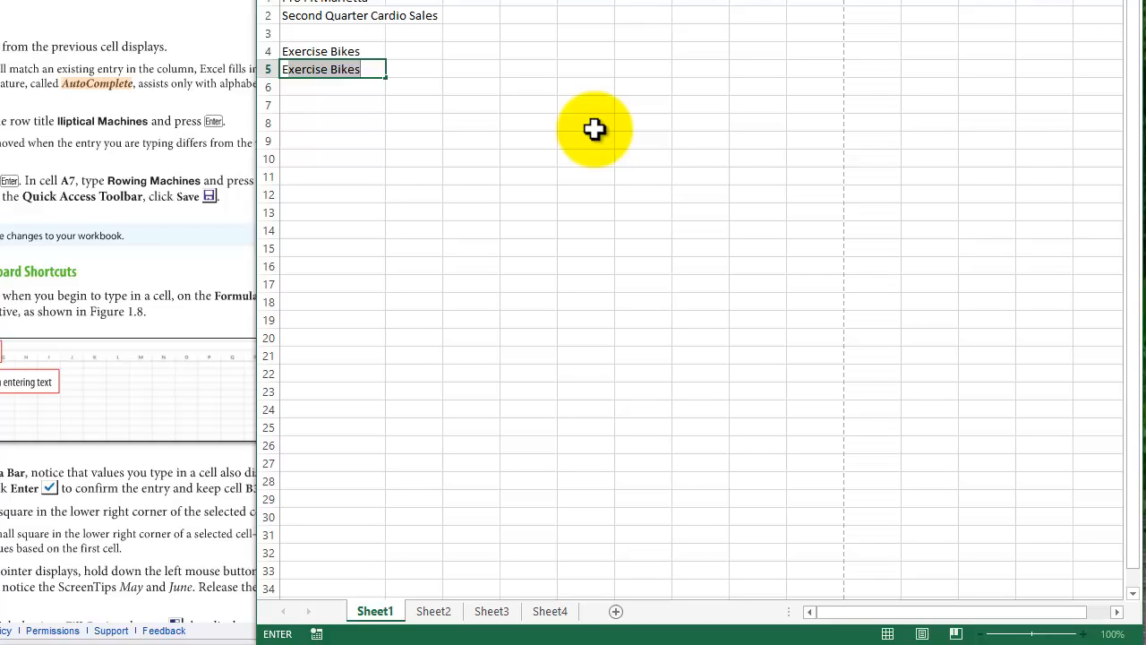
text(lli)
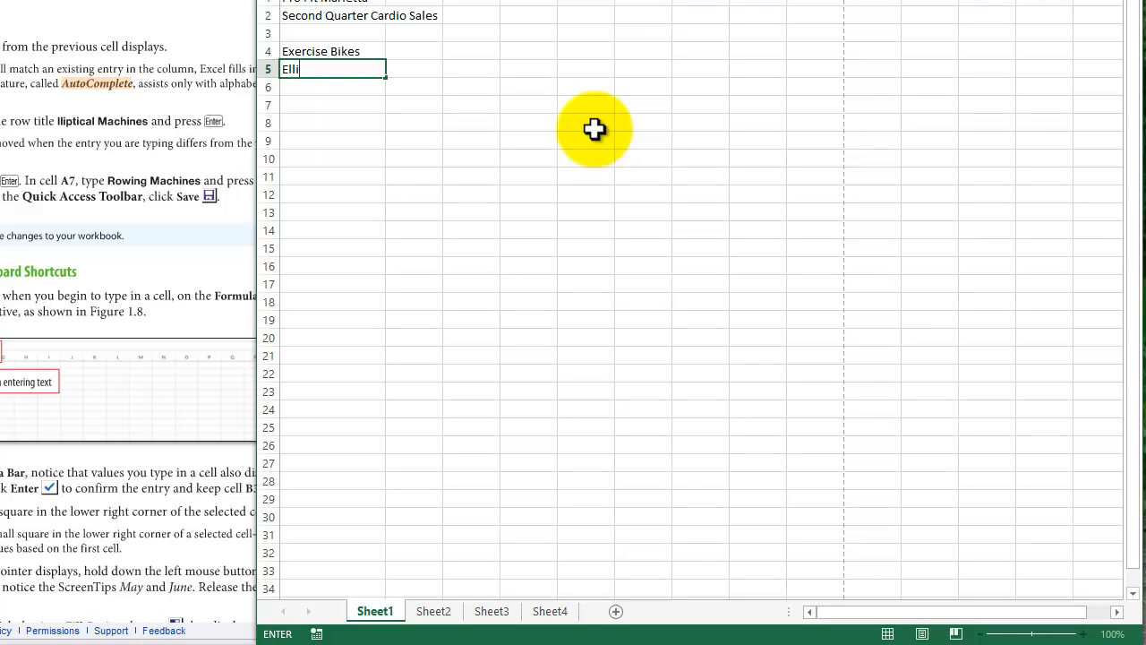
text(ptical Machines)
key(Return)
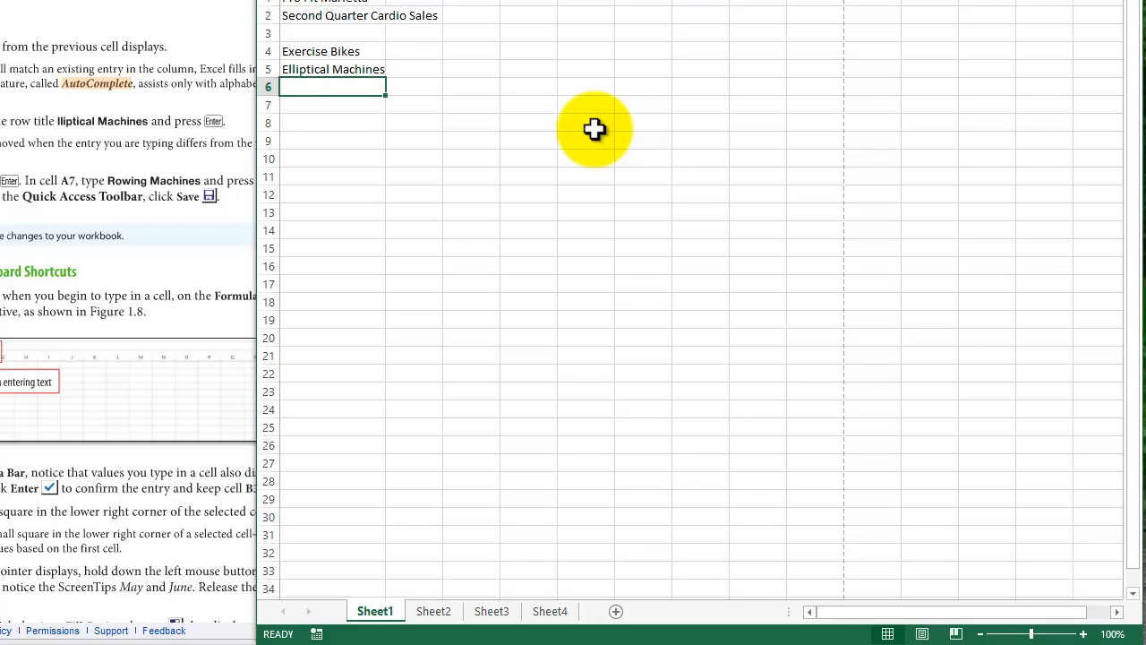
- Enter the row titles Treadmills in cell A6 and Rowing Machines in cell A7
text(Tread)
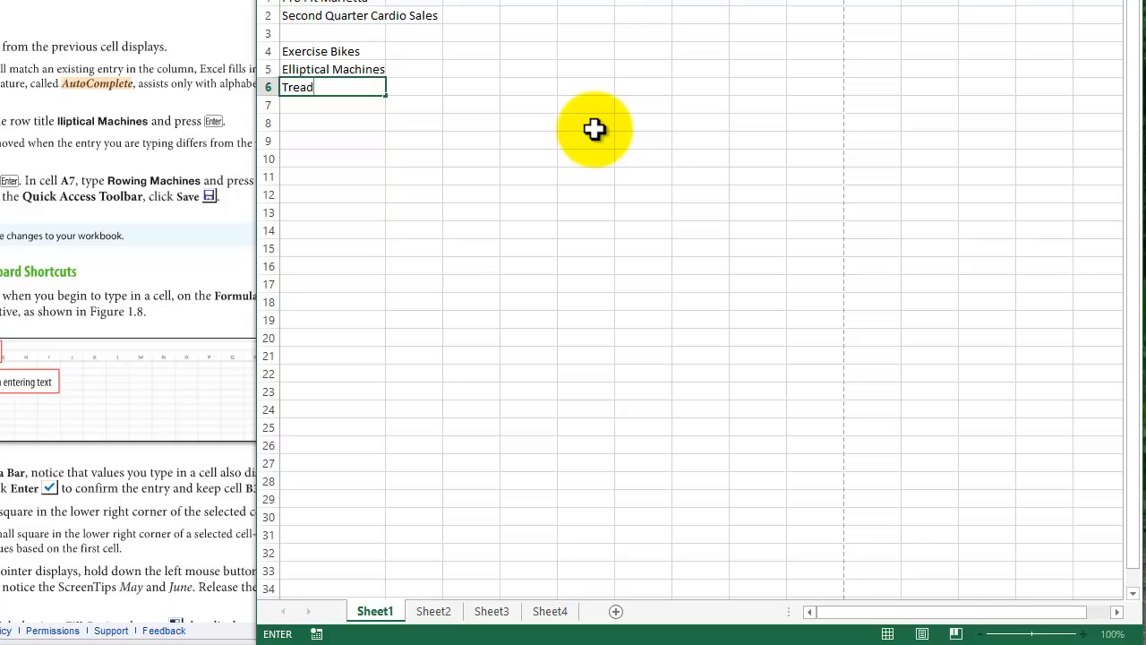
text(mills)
key(Return)
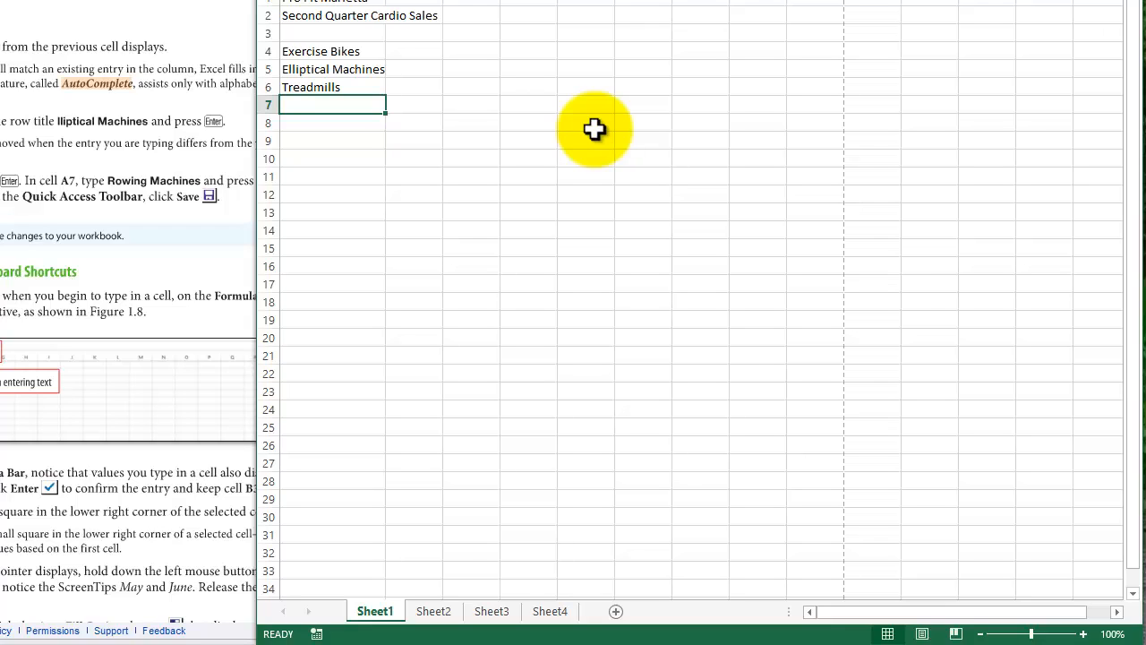
text(Rowing Ma)
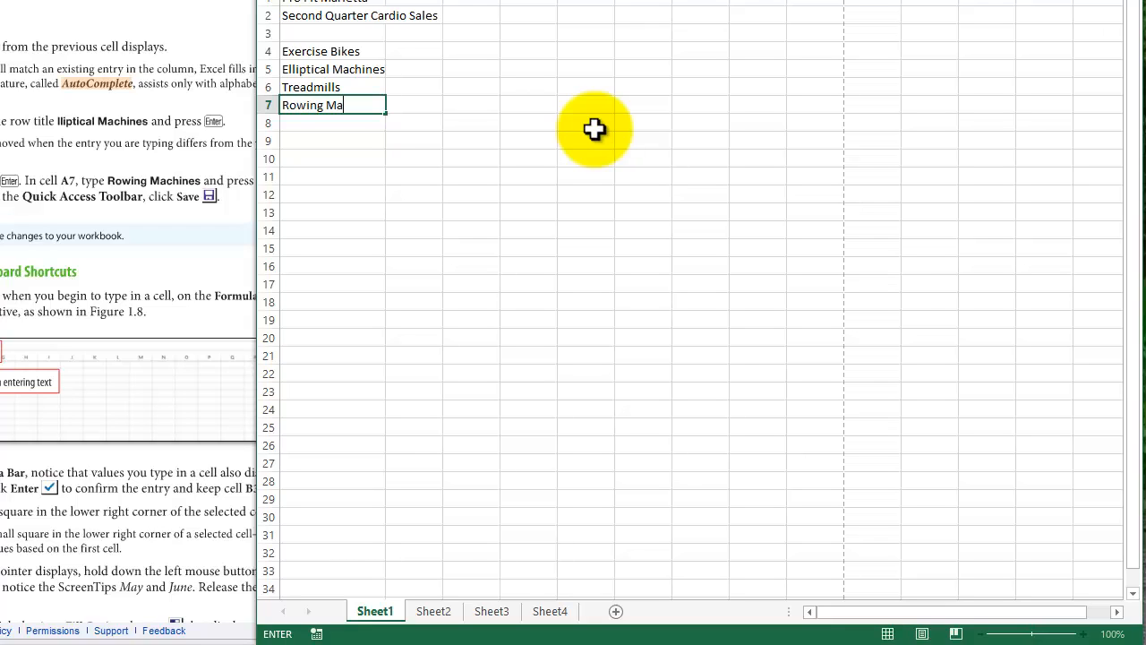
text(chines)
key(Return)
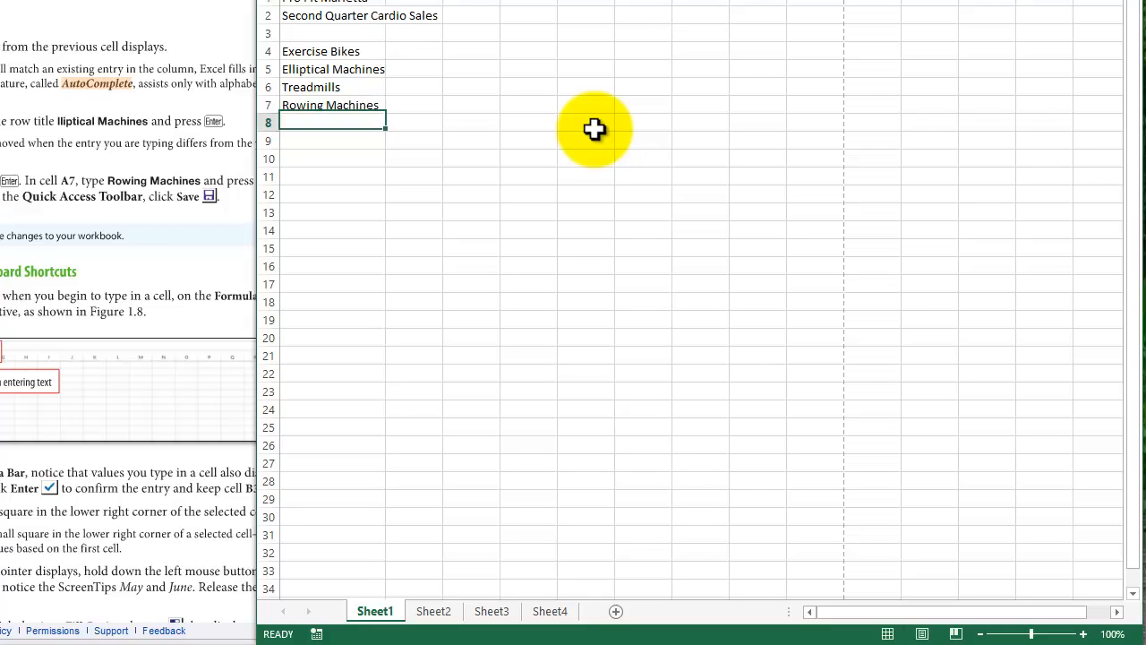
- Enter the row title Total in cell A8
text(Total)
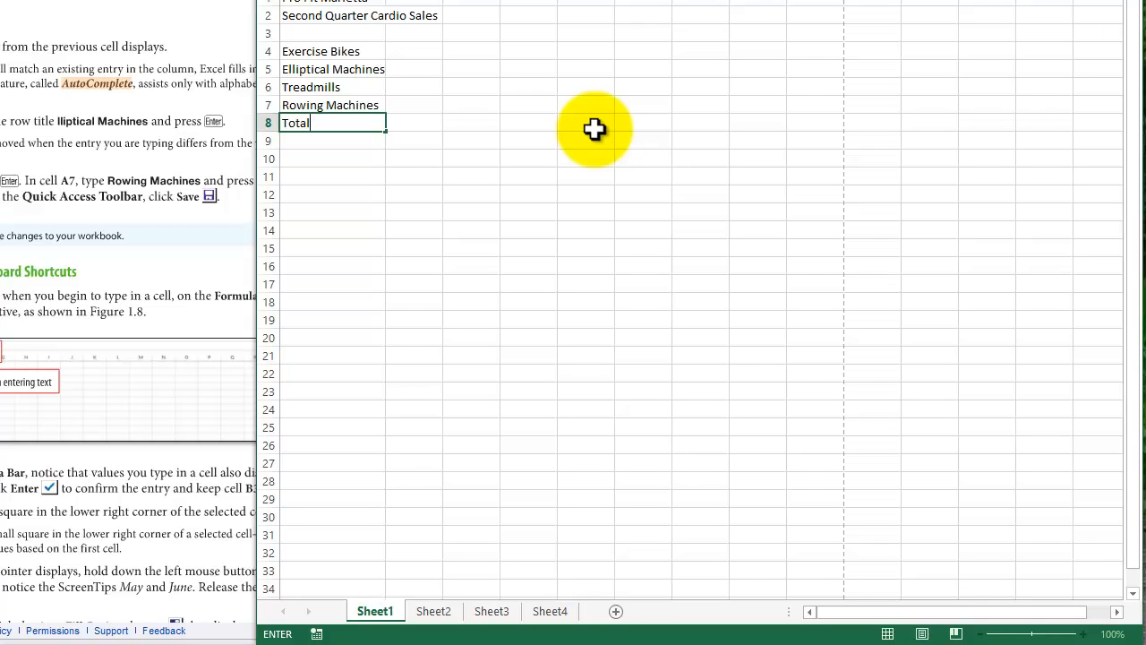
key(Return)
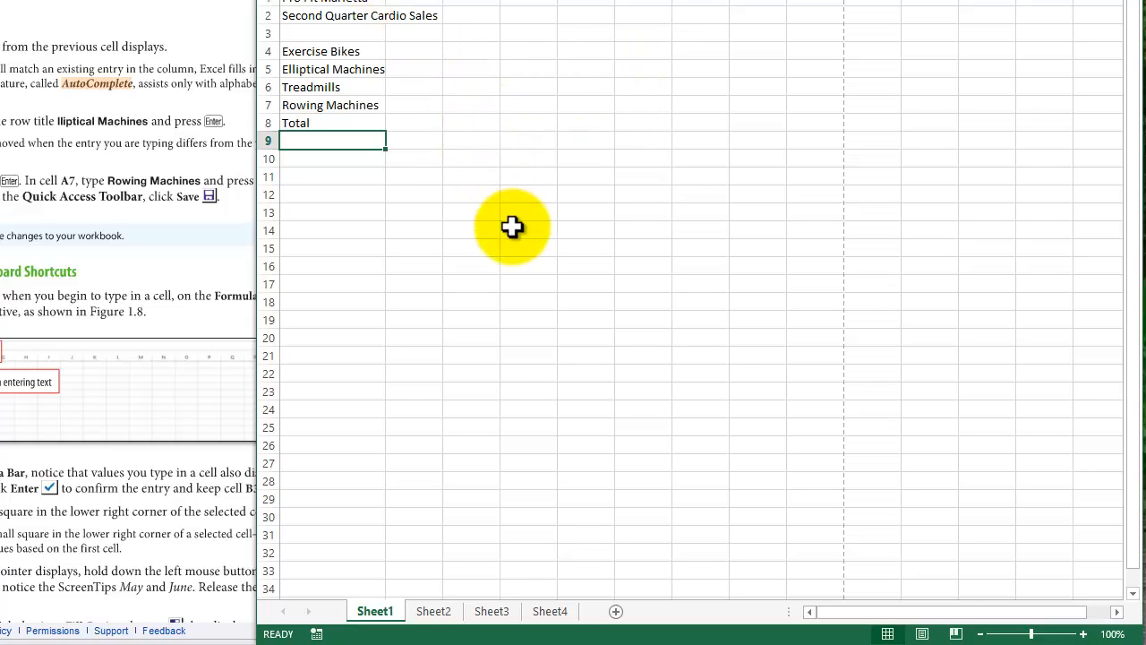
scroll(659, 430, down, 2)
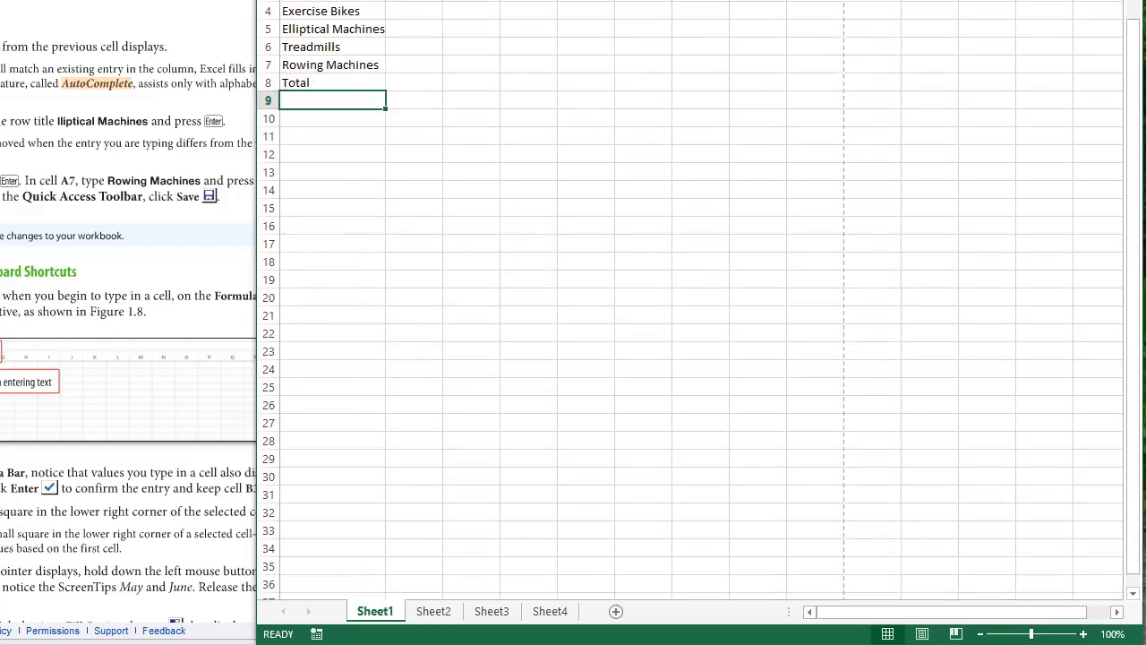
scroll(668, 394, up, 2)
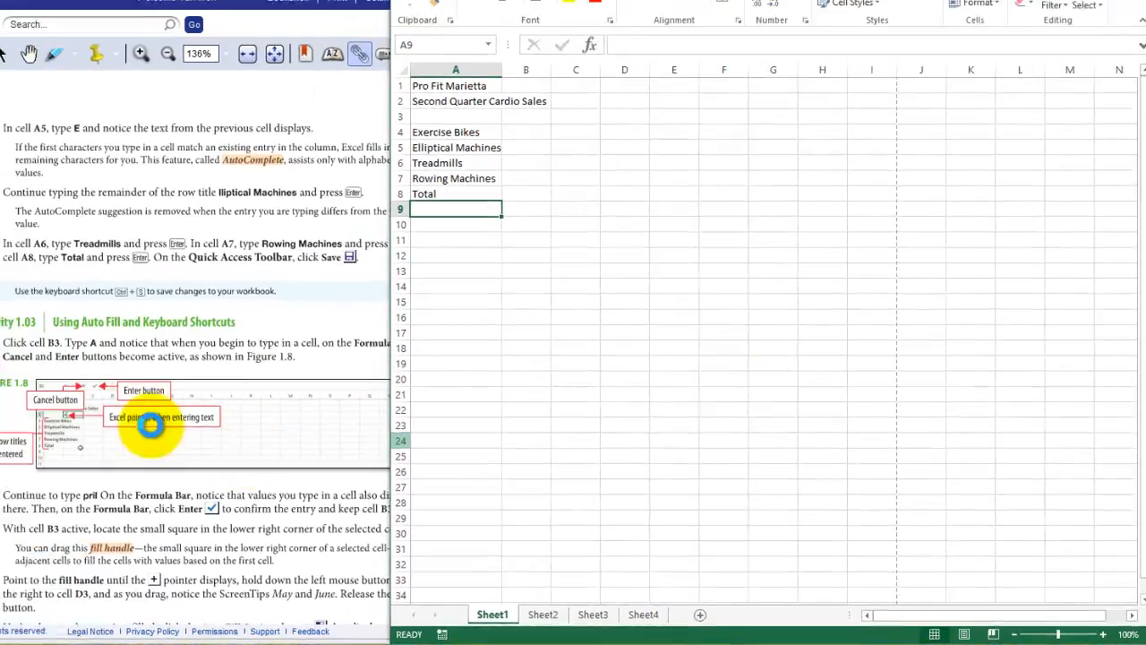
- Read the first steps of Activity 1.03 in the eText and select cell B3 in the workbook
scroll(105, 439, down, 1)
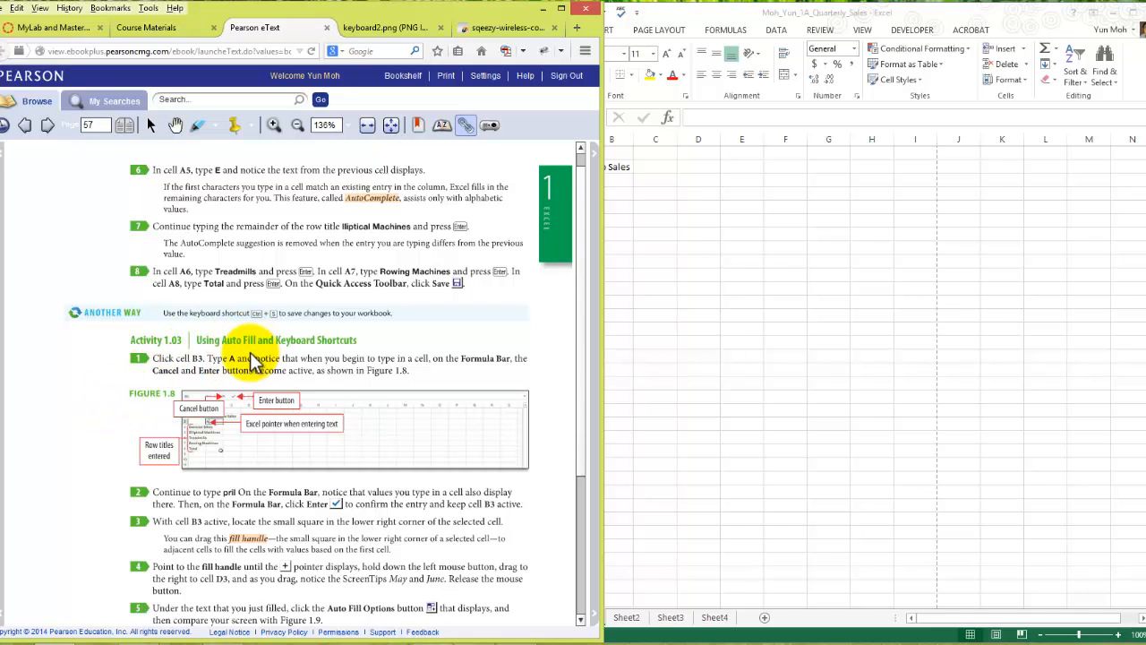
scroll(296, 351, down, 3)
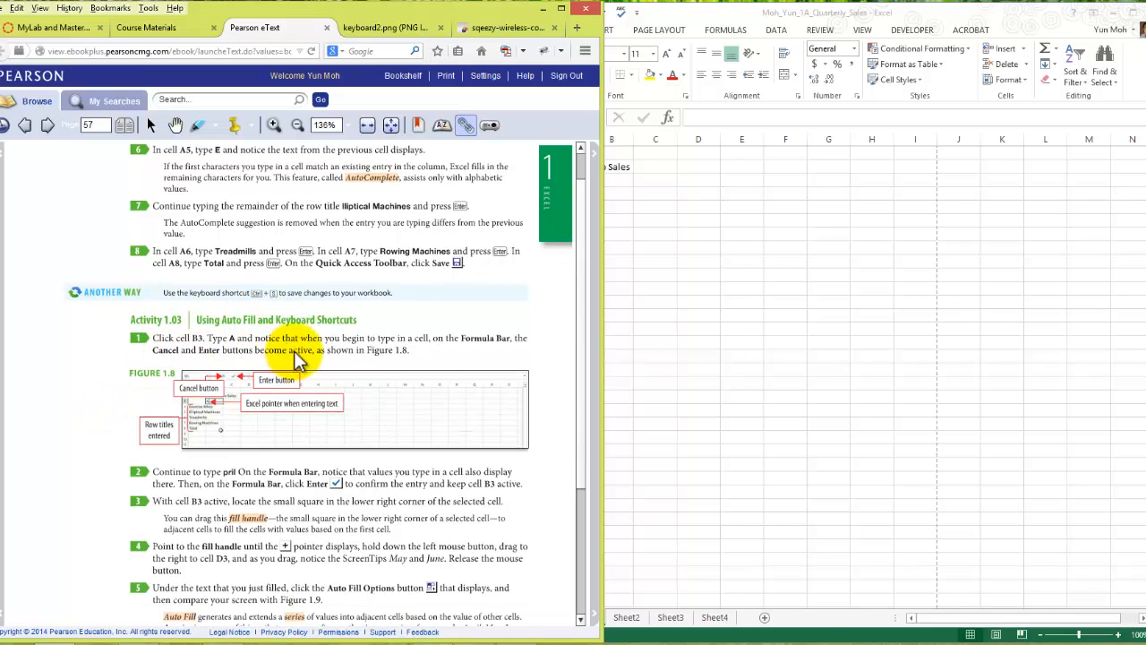
scroll(315, 341, down, 2)
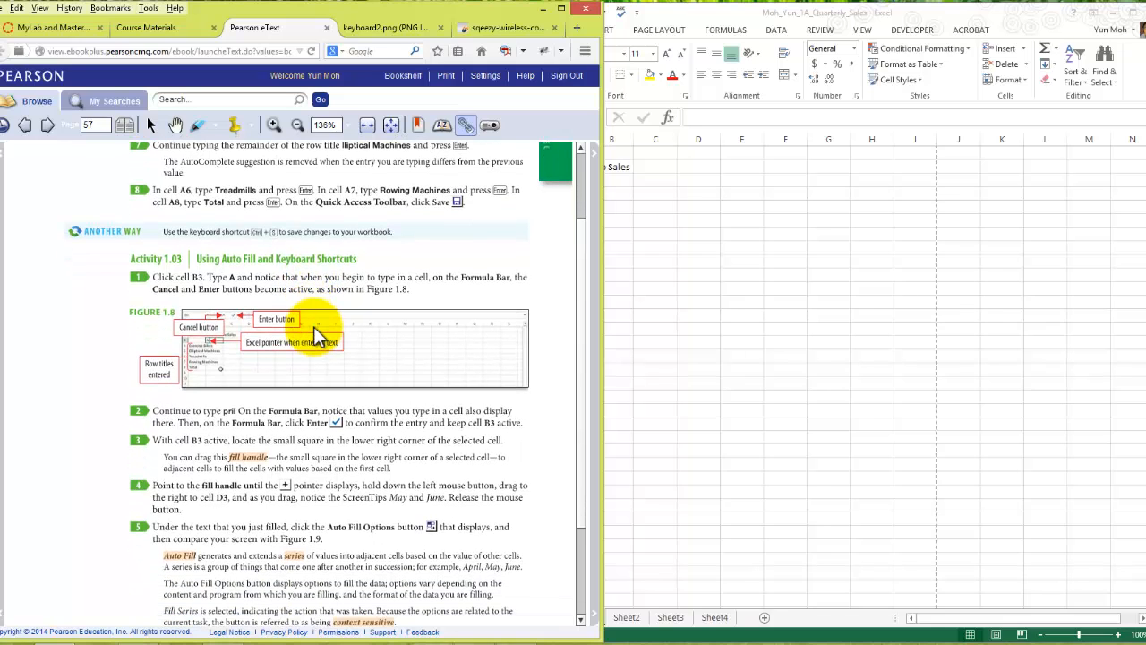
scroll(282, 479, down, 1)
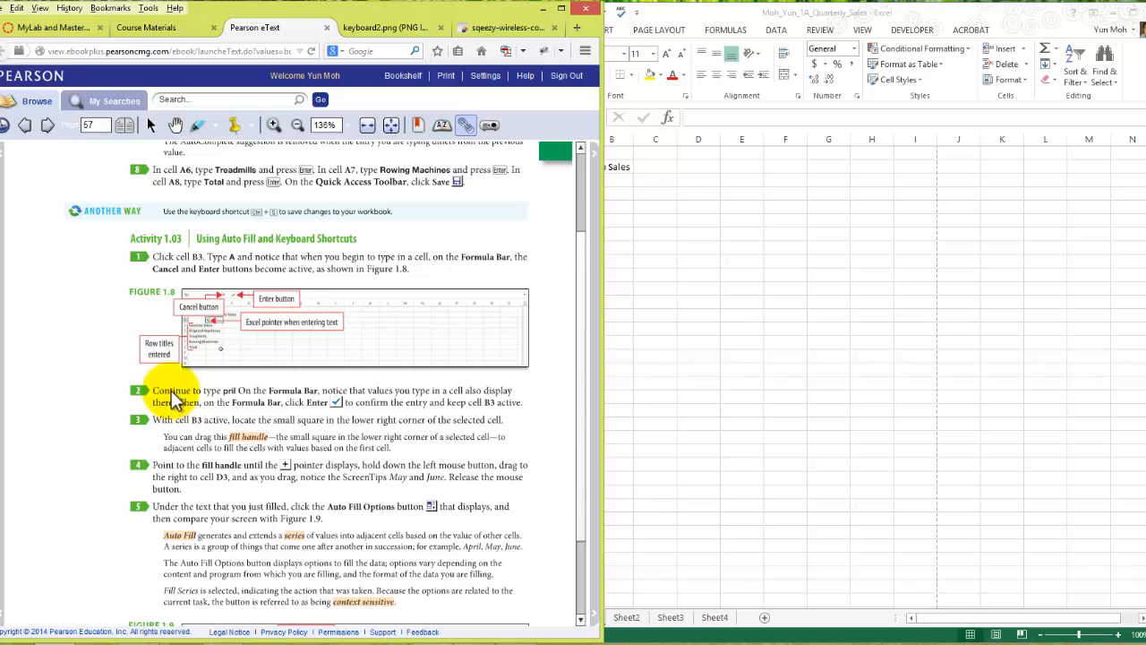
click(709, 214)
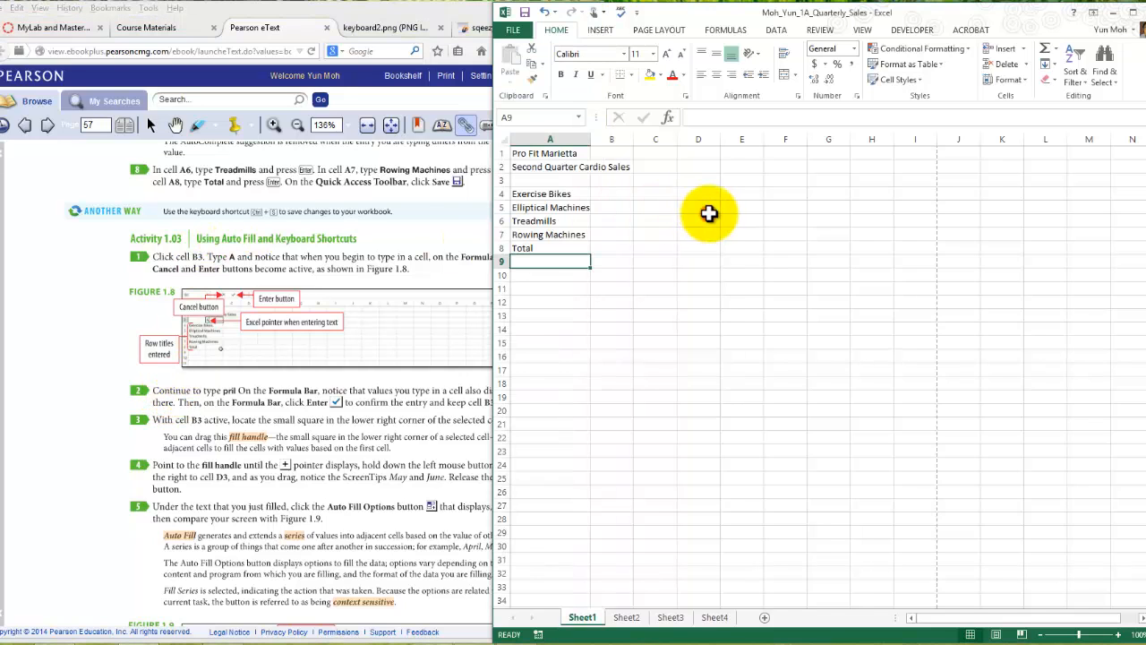
click(613, 180)
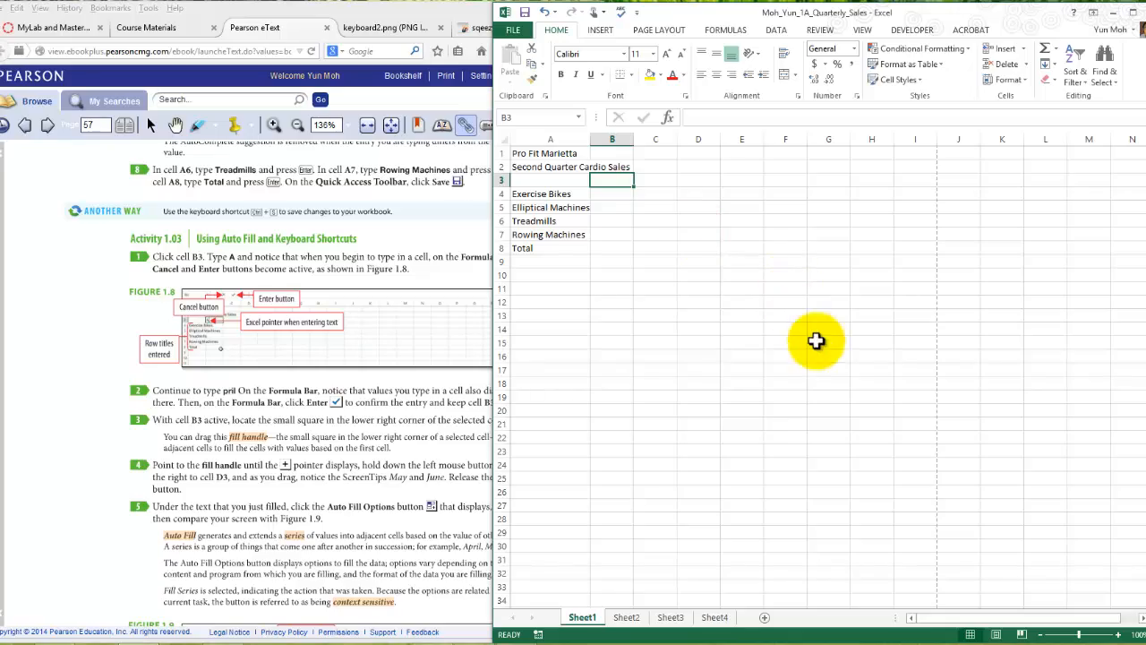
- Enter the column title April in cell B3 of Sheet1
click(1117, 634)
click(1117, 634)
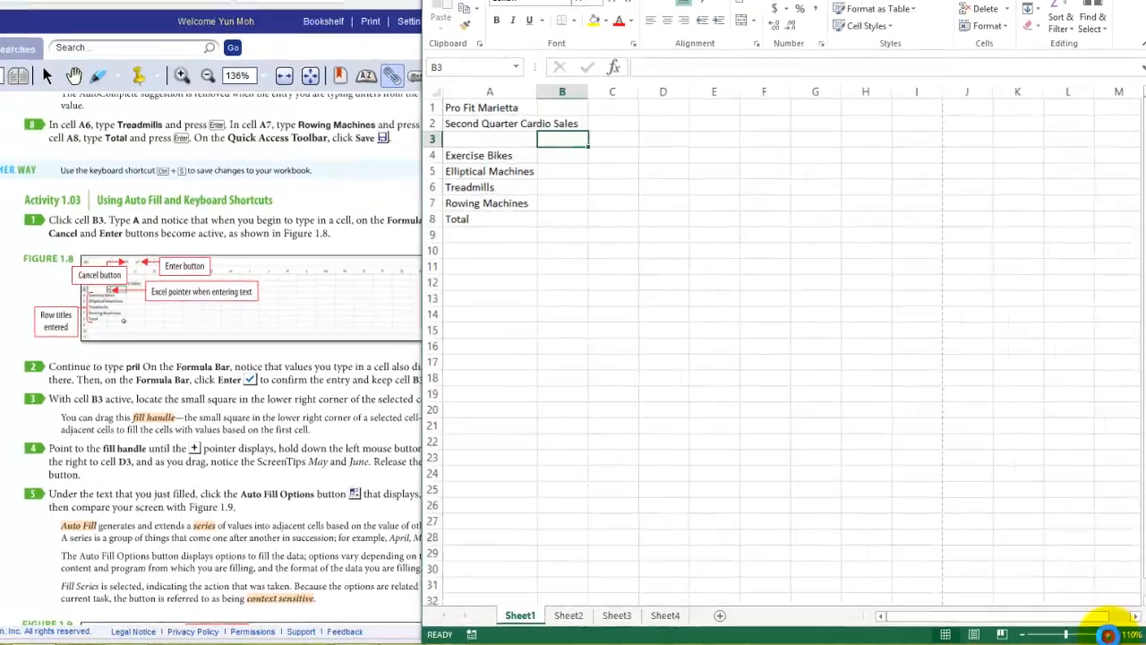
click(1117, 634)
click(1117, 634)
click(1117, 635)
click(1117, 634)
click(1117, 634)
click(1117, 634)
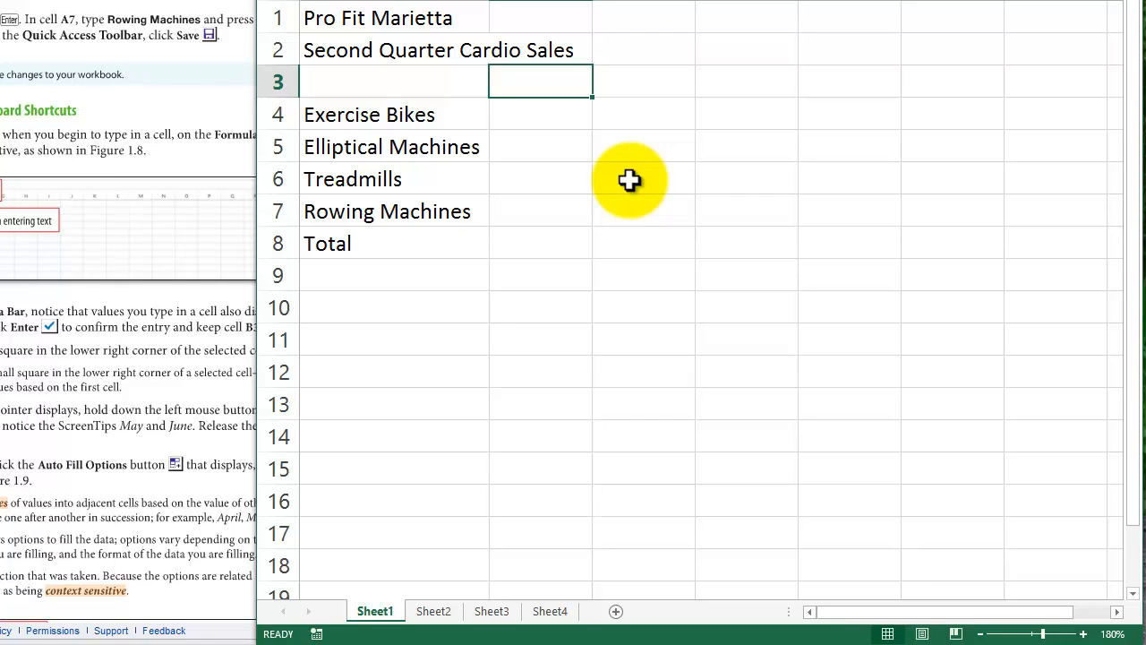
text(A)
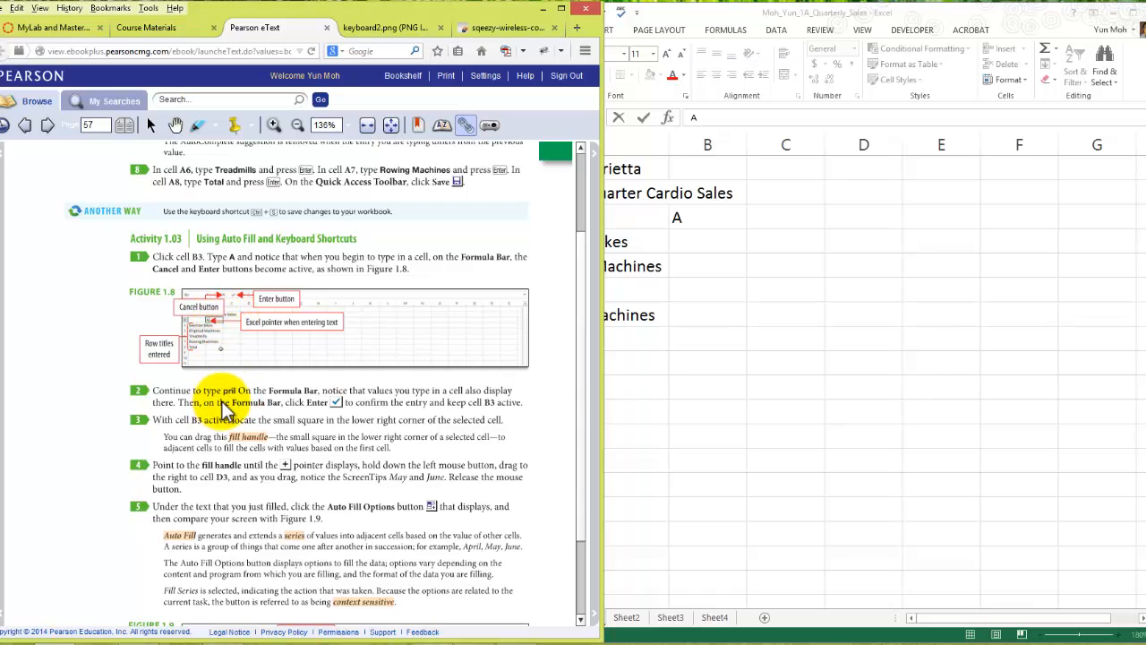
click(699, 222)
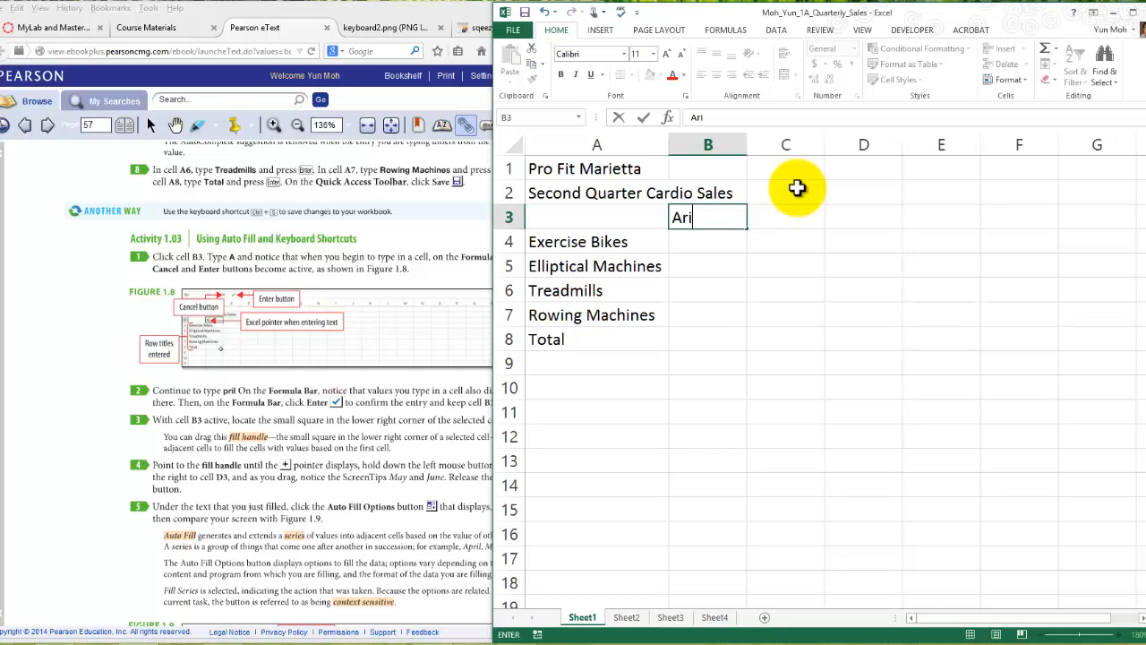
click(717, 219)
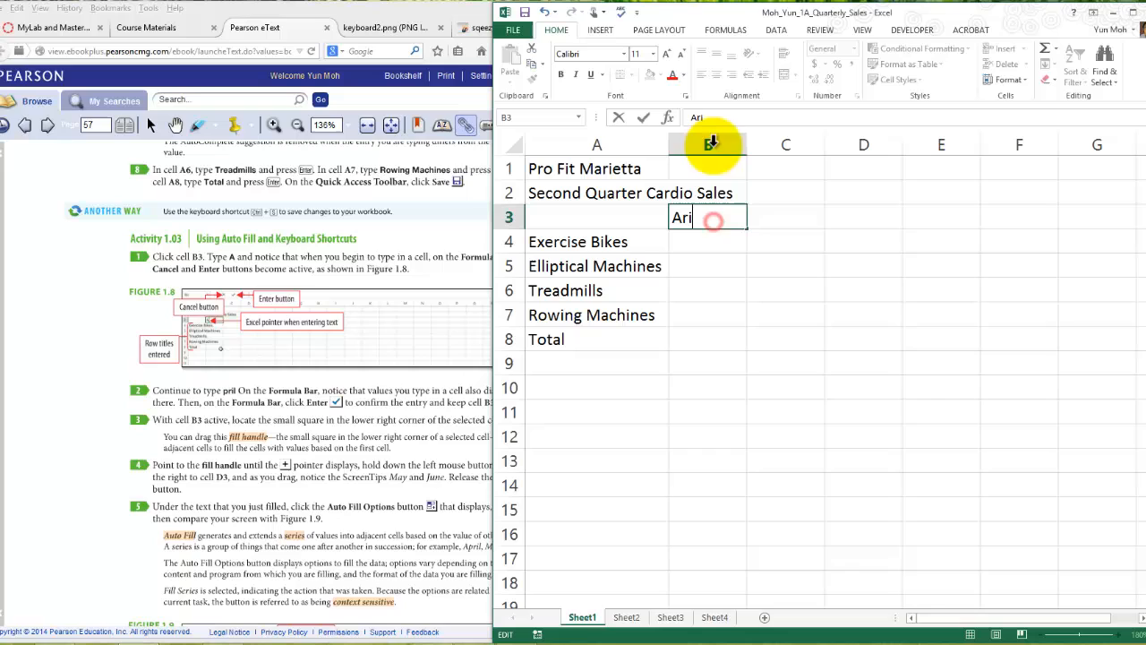
click(712, 217)
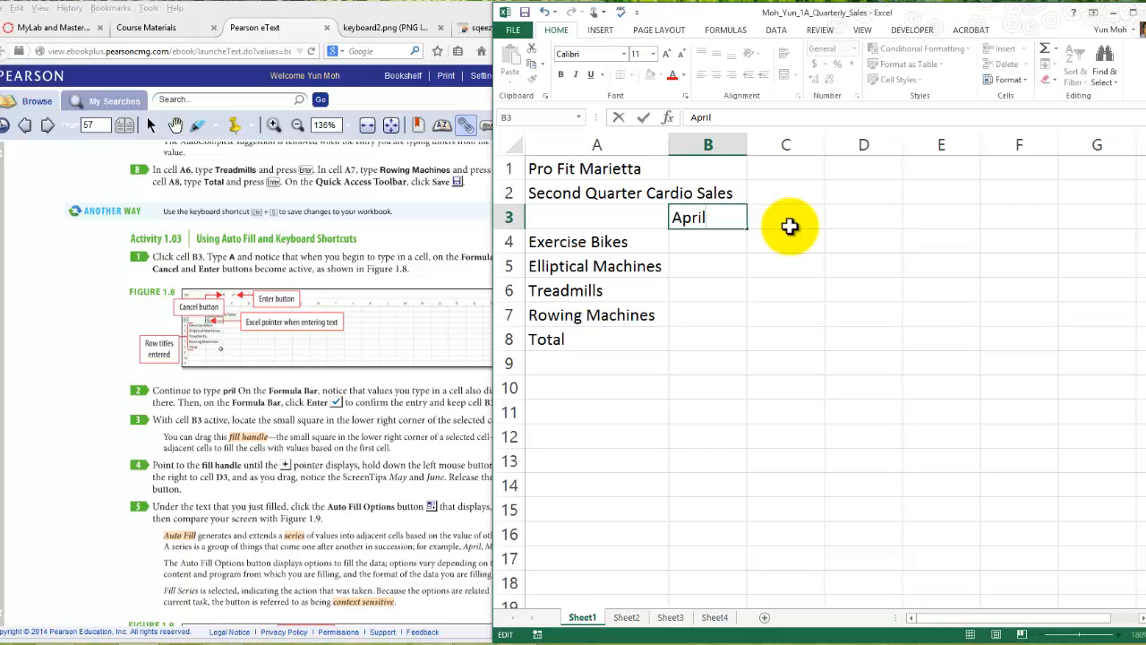
key(Return)
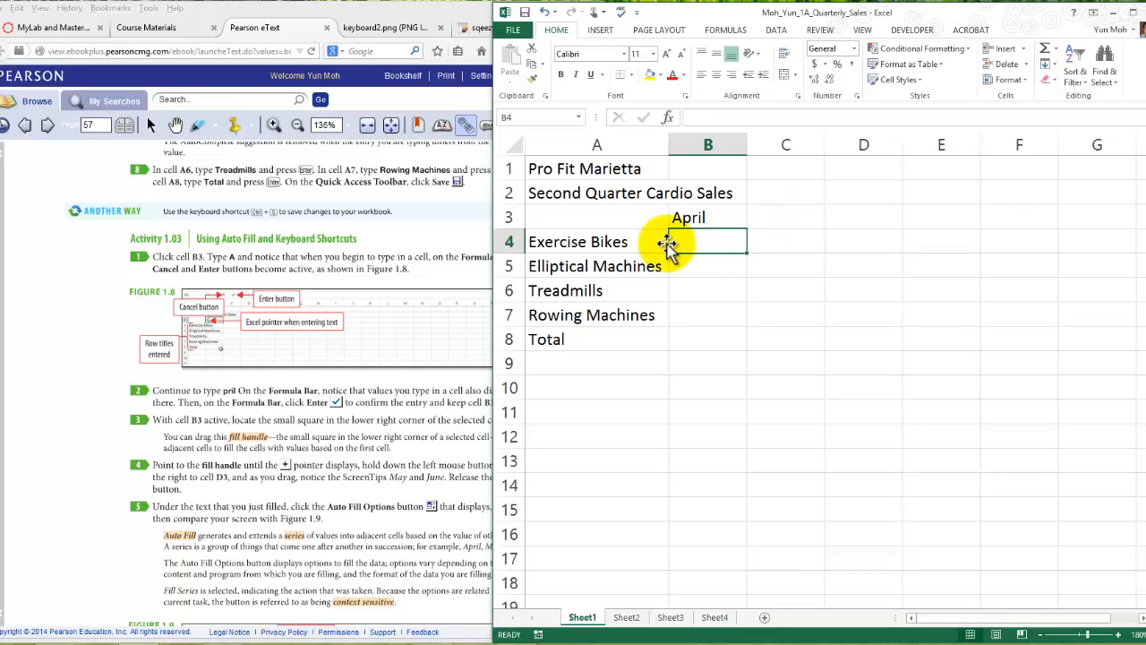
- Check cell B3's entry in the formula bar and read the fill handle instructions of Activity 1.03 in the eText
click(688, 218)
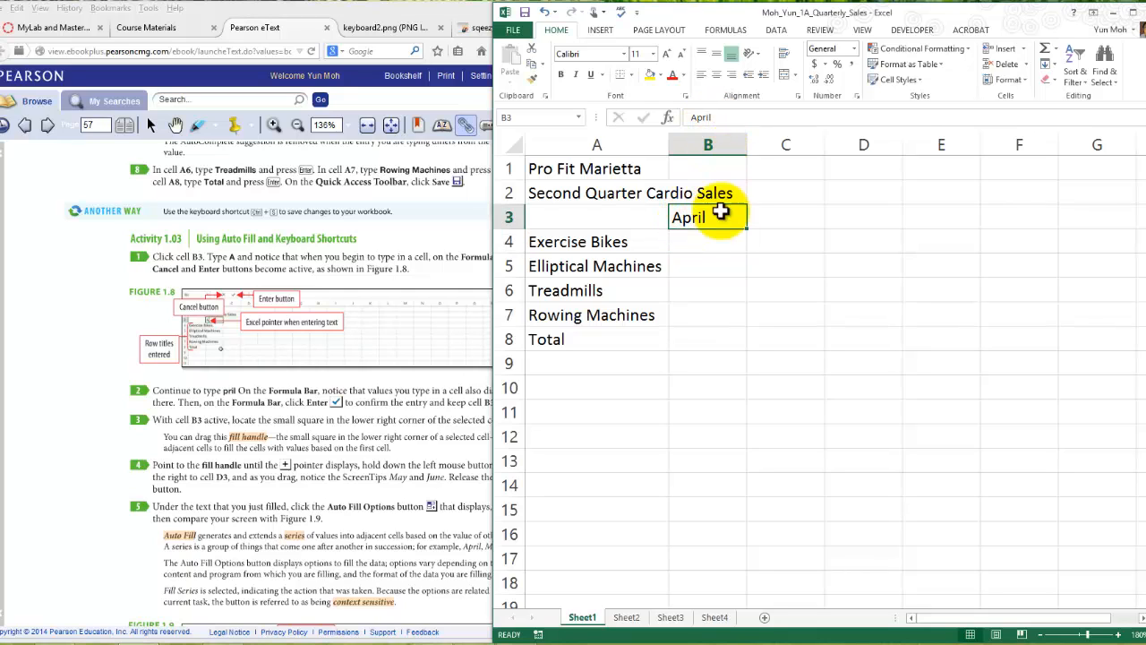
click(731, 117)
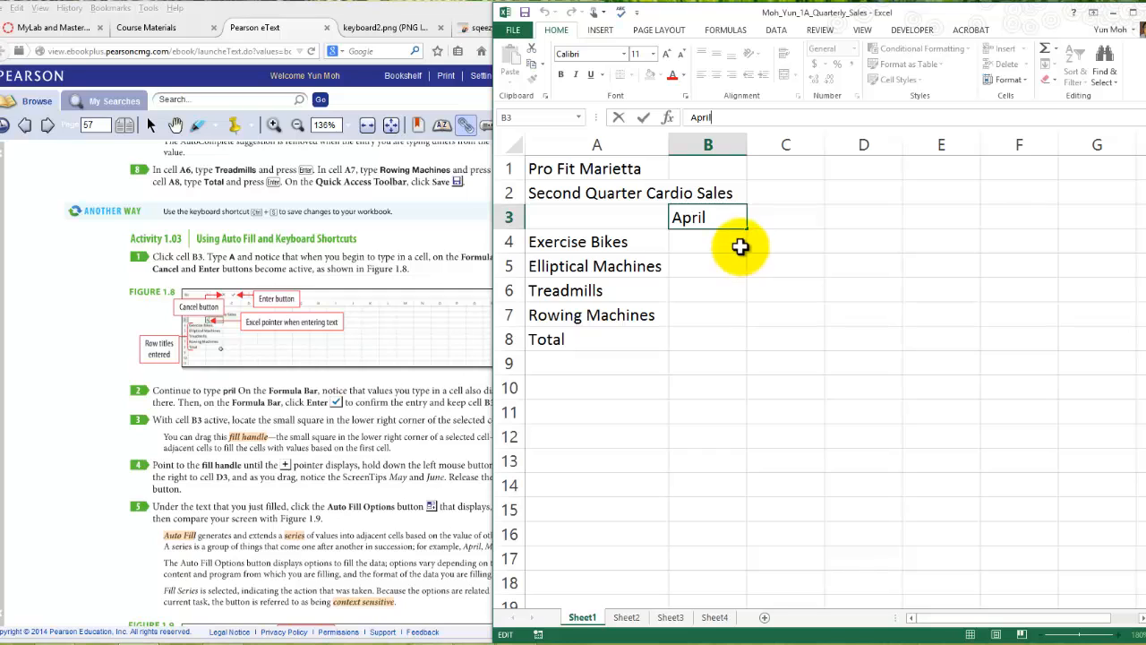
click(716, 218)
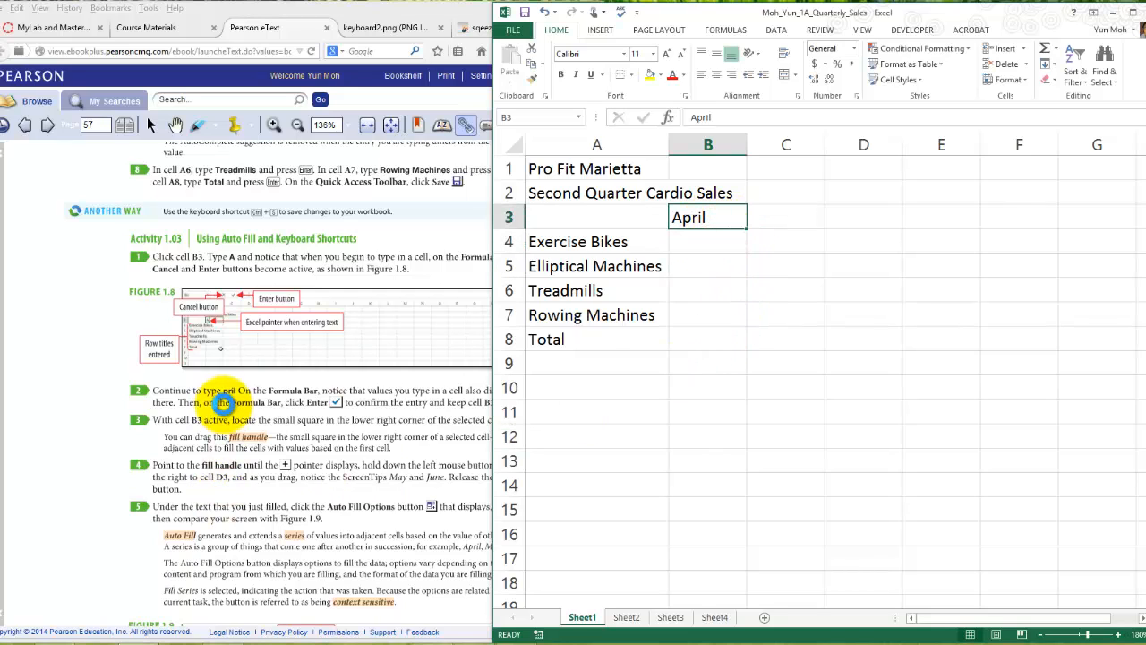
click(215, 401)
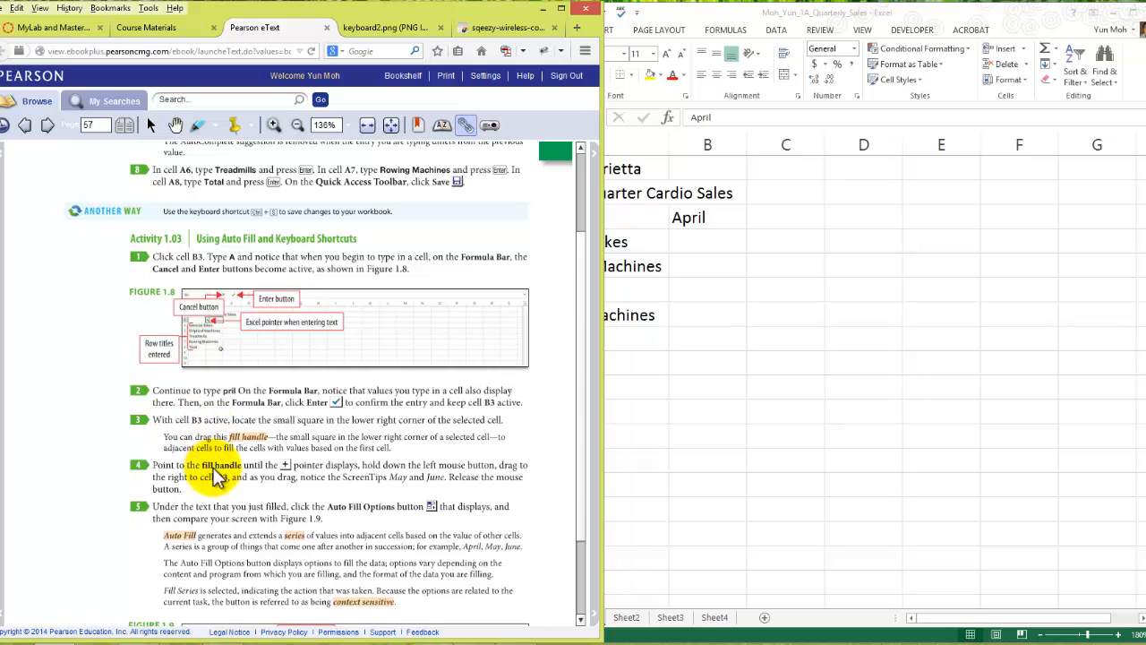
scroll(220, 485, down, 3)
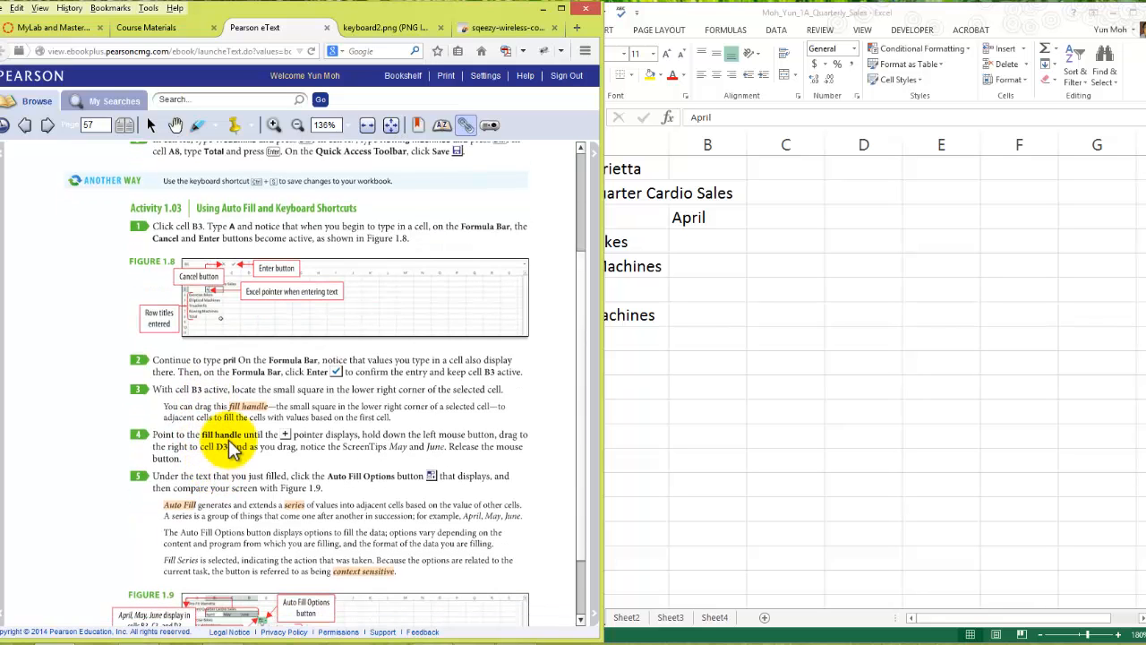
scroll(322, 448, down, 1)
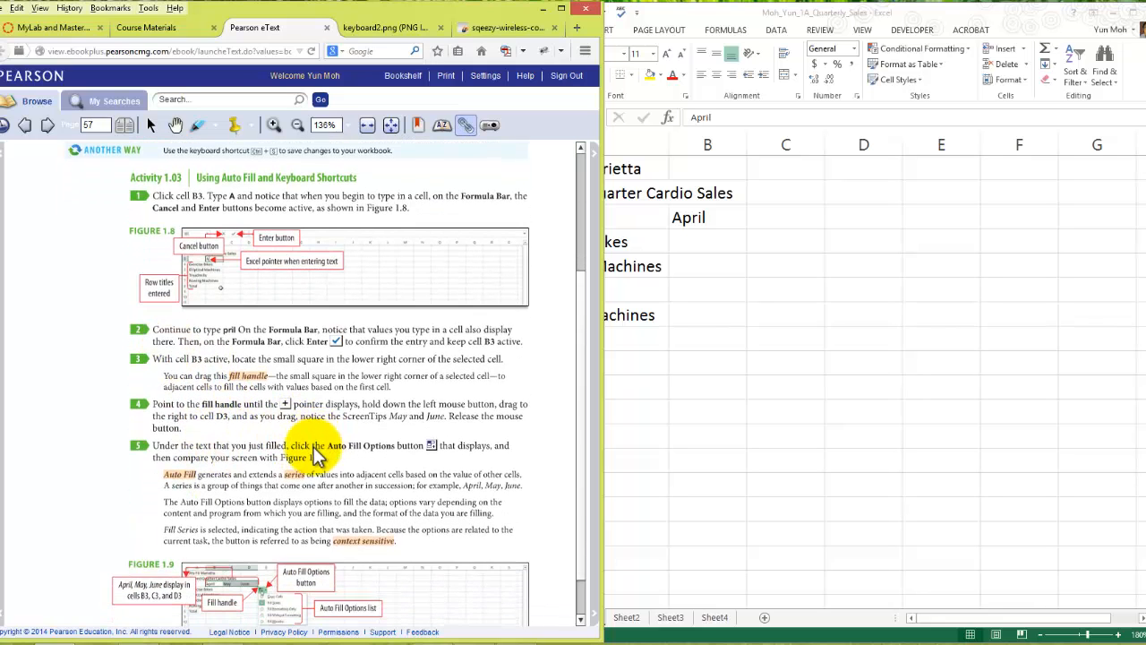
click(716, 220)
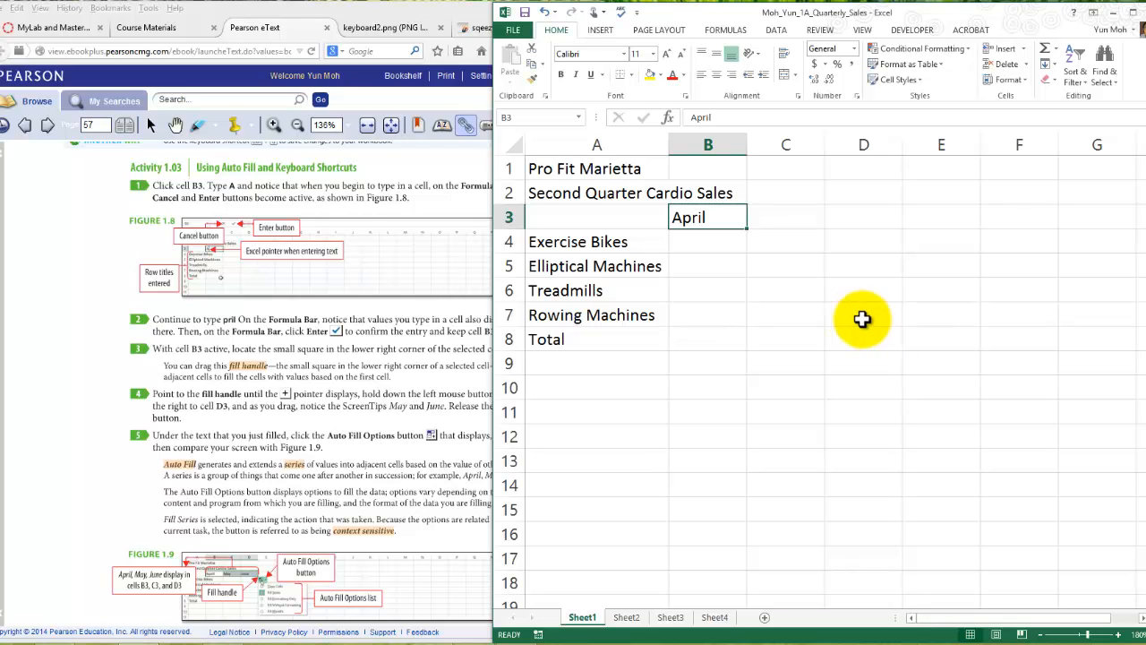
- Enter the sample text Monday in cell E7 of the workbook
click(1020, 216)
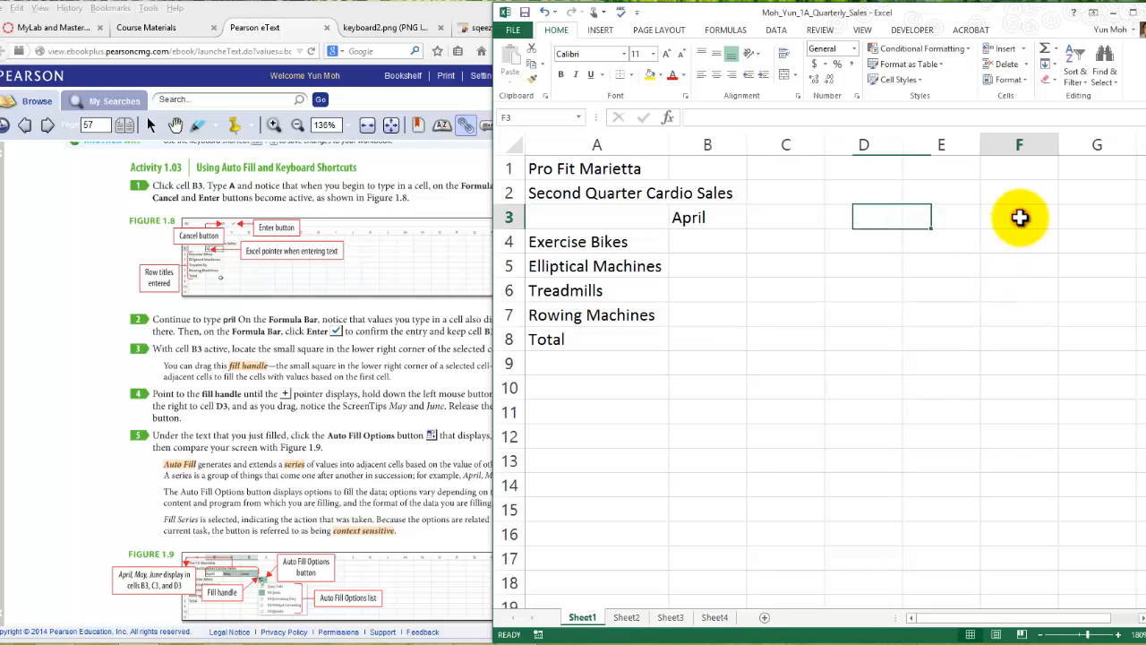
click(959, 322)
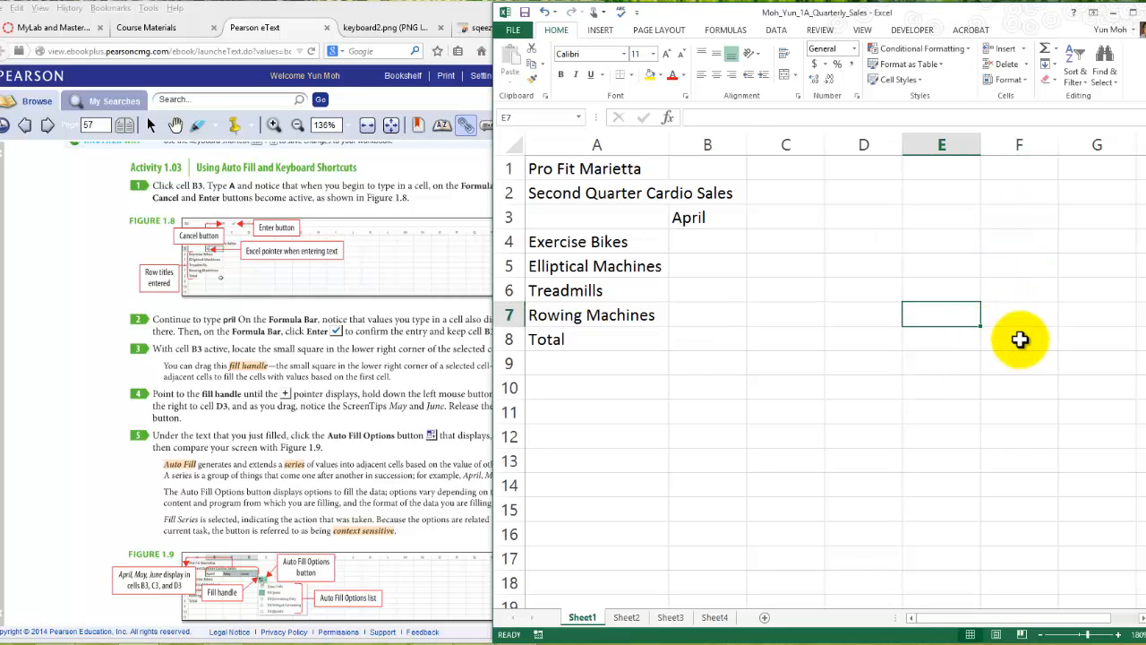
text(Monday)
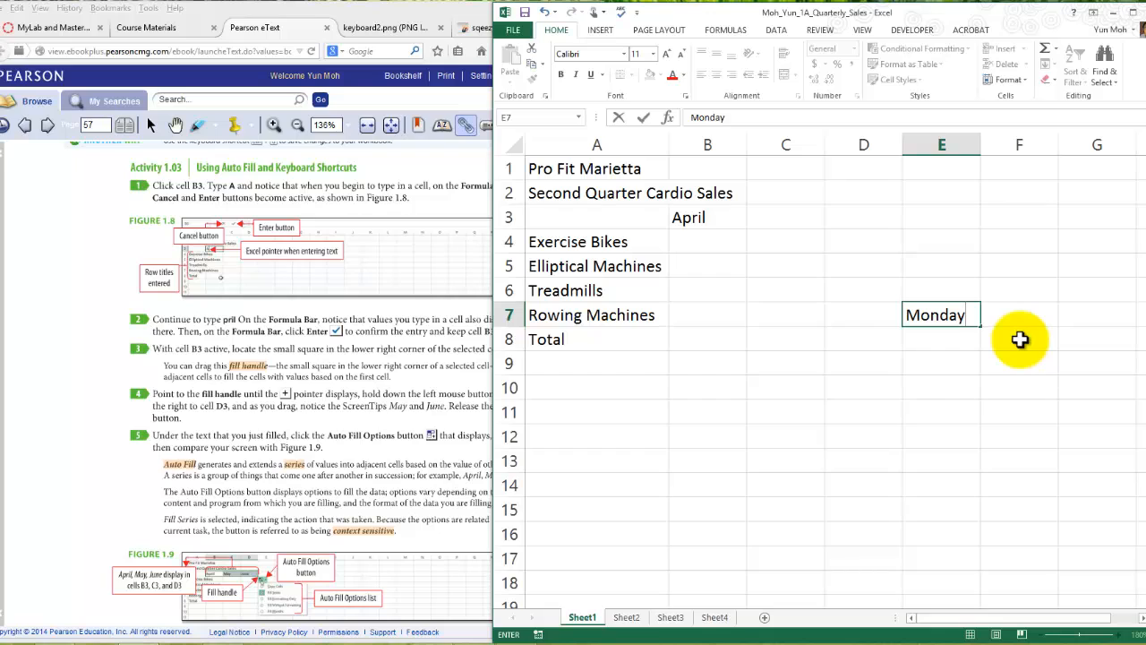
key(Return)
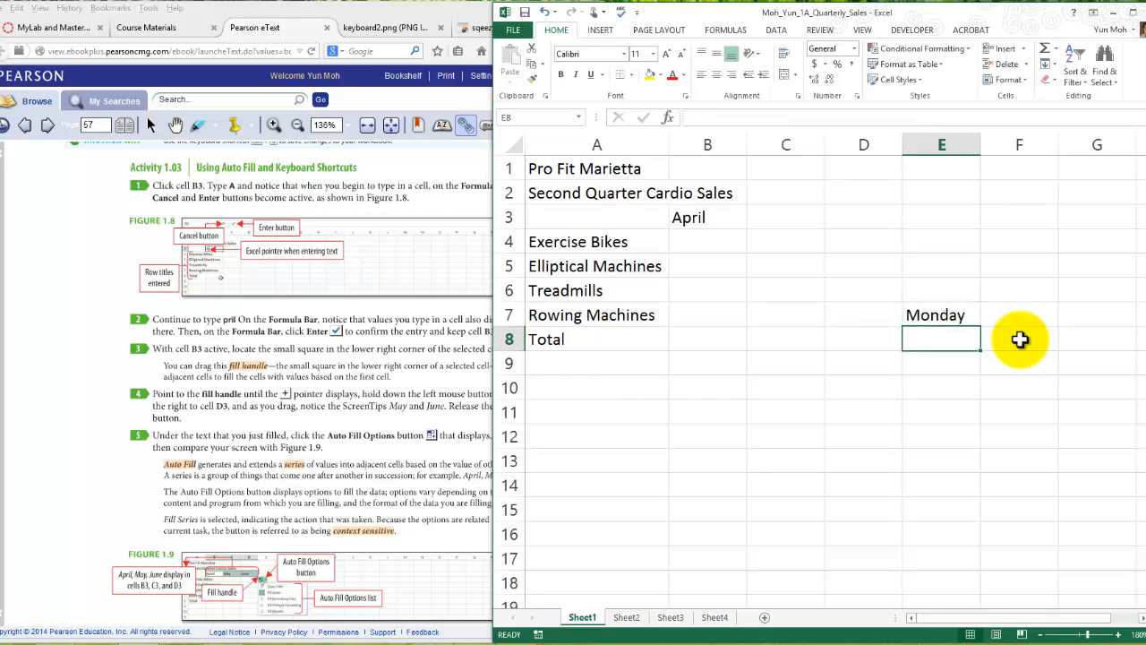
- Auto-fill the weekday series from Monday in cell E7 down to Sunday in cell E13
click(953, 320)
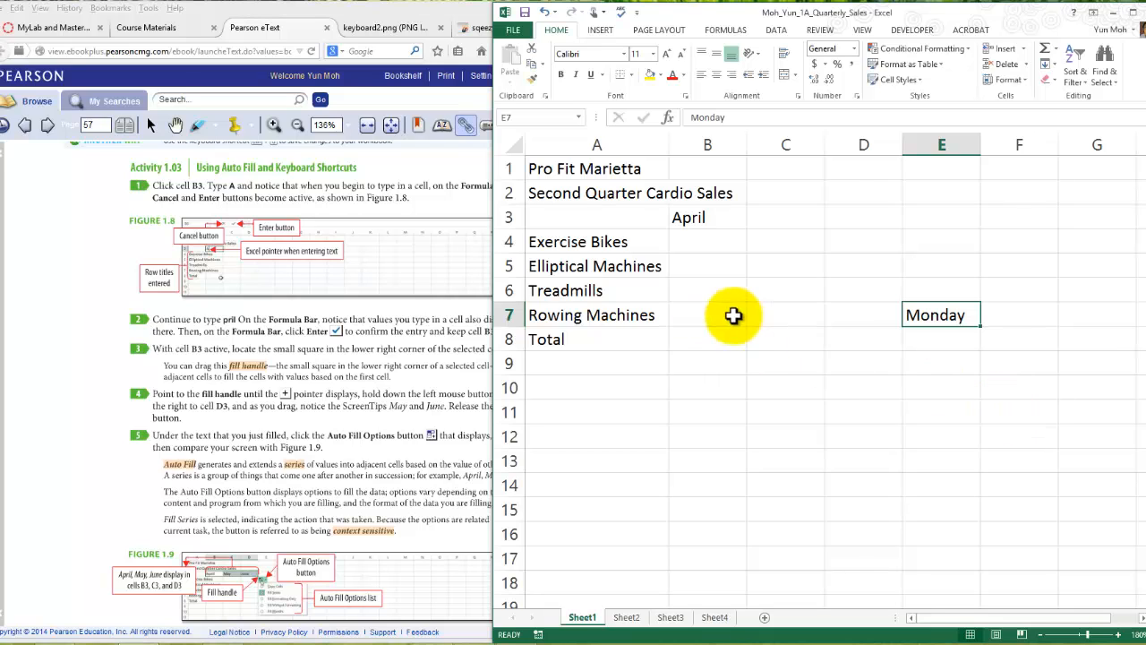
click(733, 225)
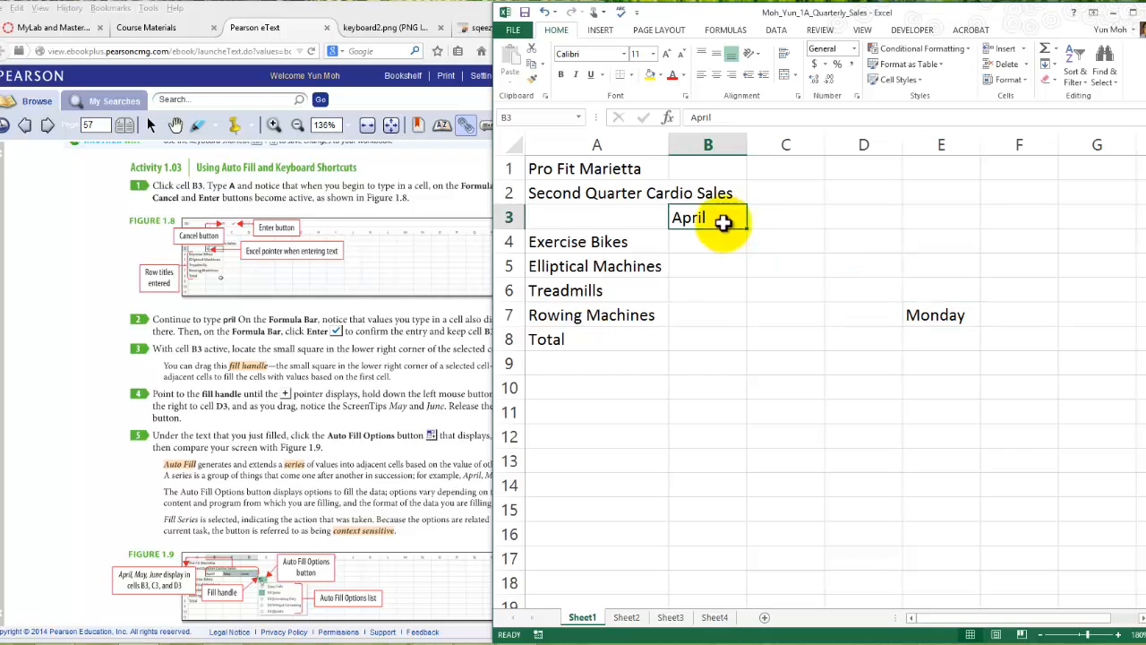
click(945, 322)
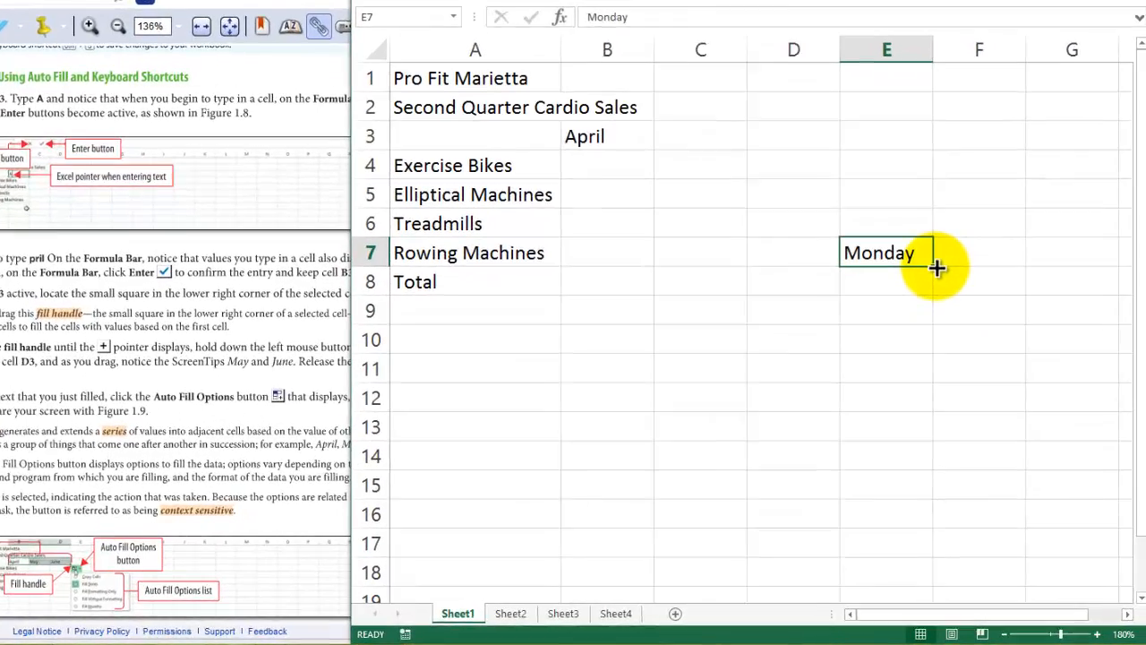
drag(936, 267, 937, 267)
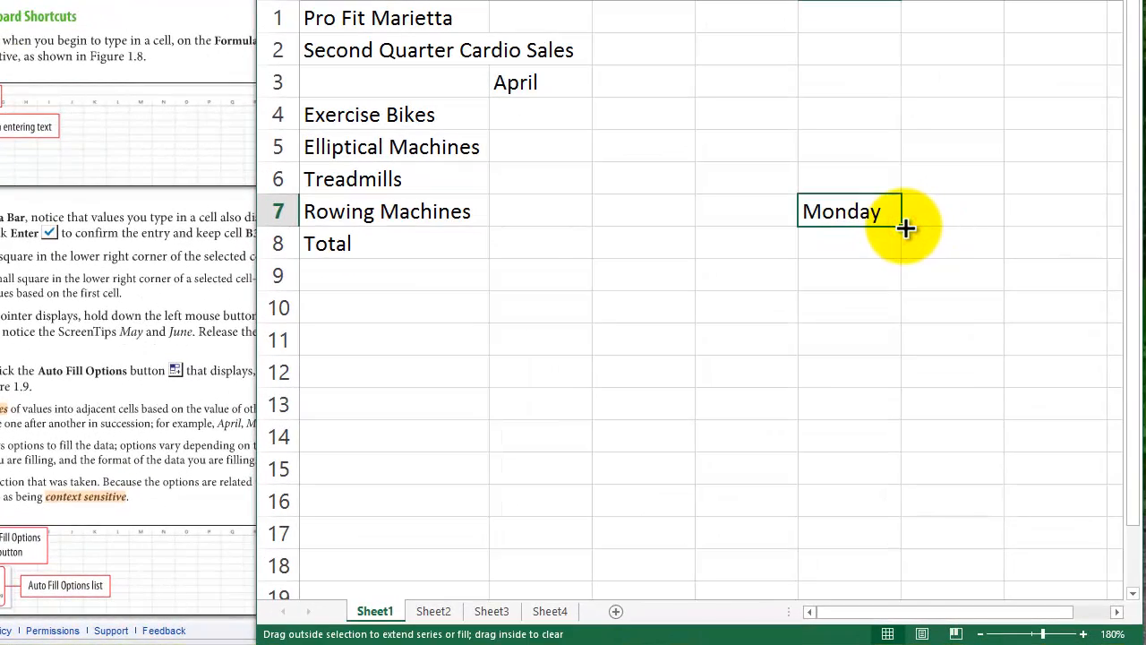
drag(905, 228, 902, 421)
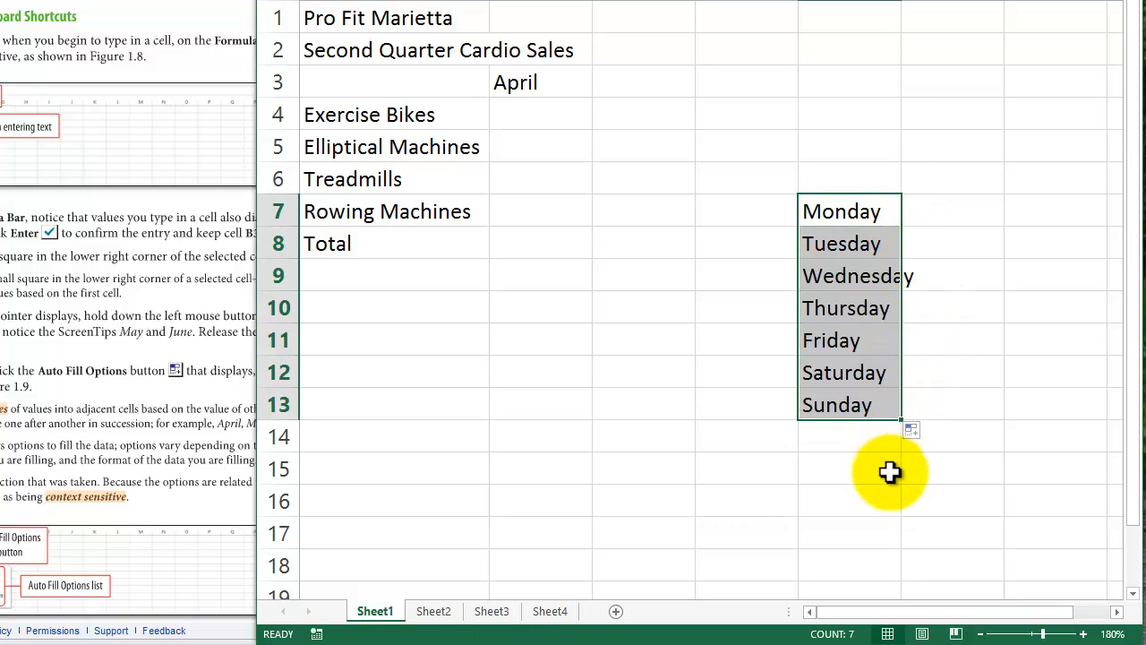
- Auto-fill the weekday series from Monday in cell E7 across row 7 to Wednesday in cell G7
click(884, 466)
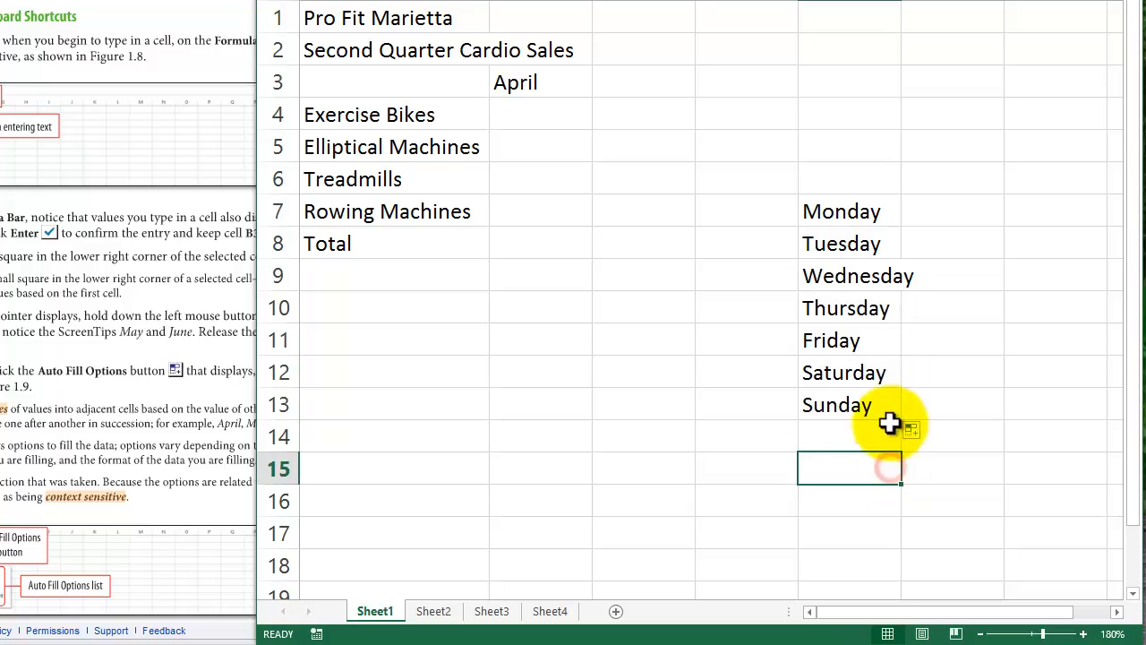
click(869, 212)
drag(903, 227, 1059, 224)
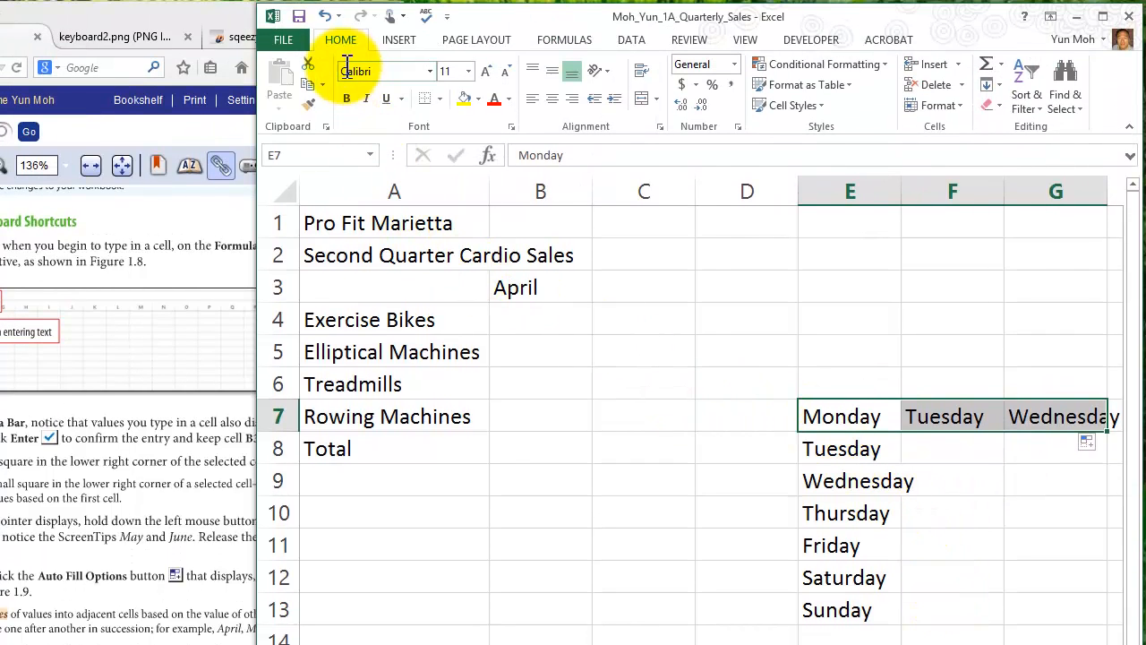
- Undo both weekday fills and the Monday entry in cell E7
click(324, 16)
click(324, 16)
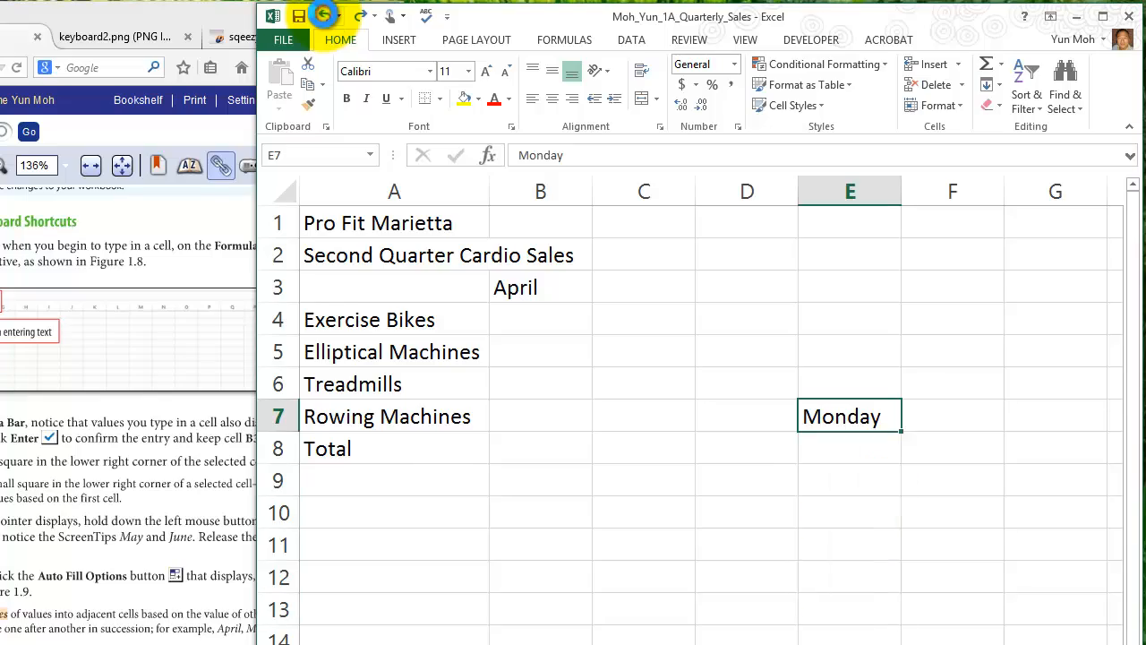
click(324, 16)
click(795, 540)
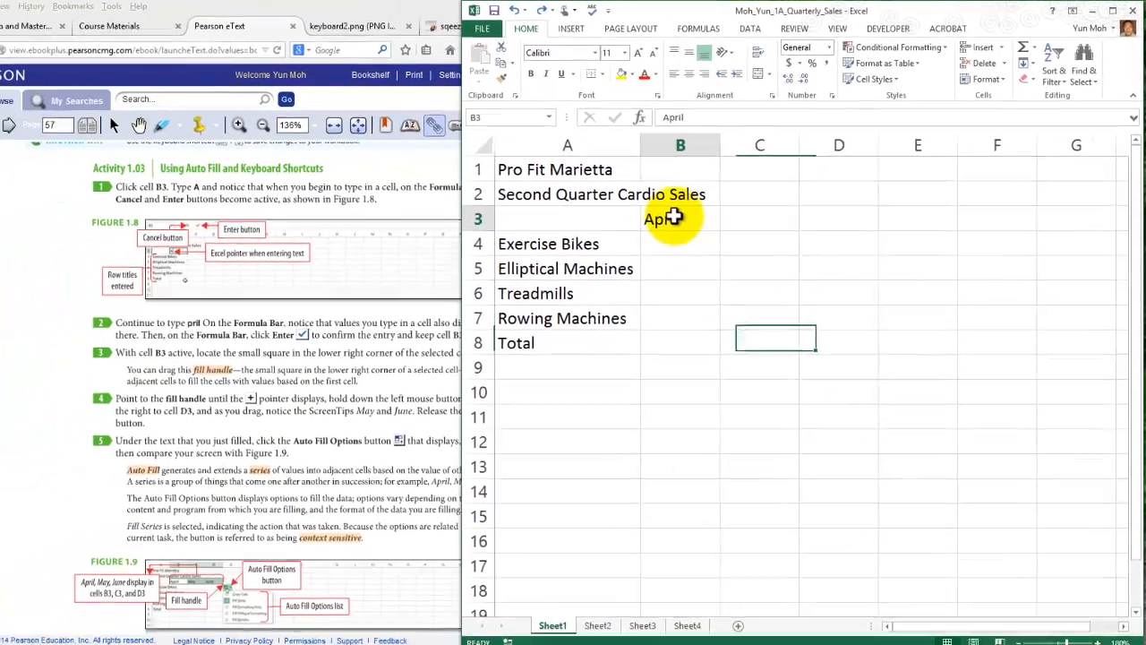
- Auto-fill the month series from April in cell B3 across to cell D3, adding May and June
click(507, 293)
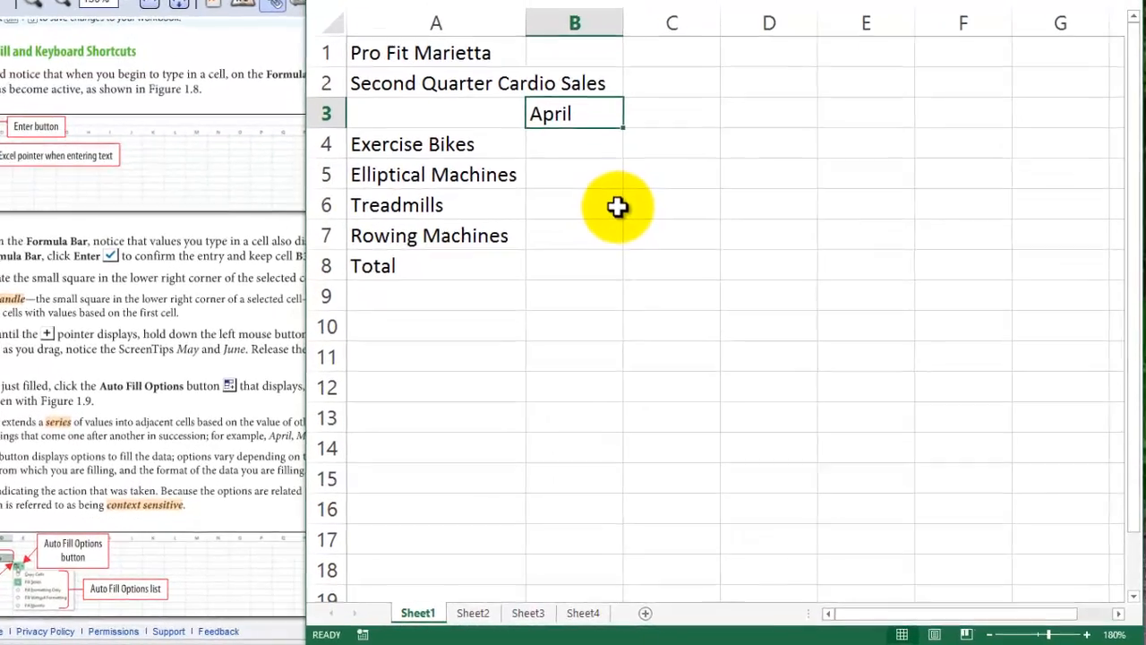
click(716, 274)
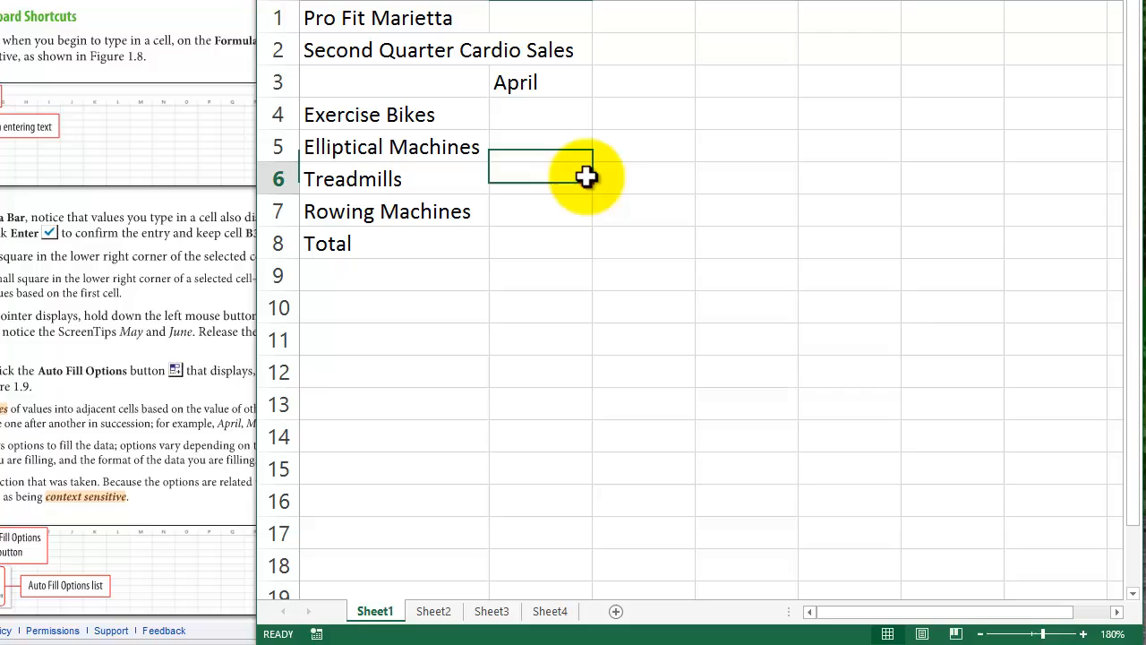
click(556, 83)
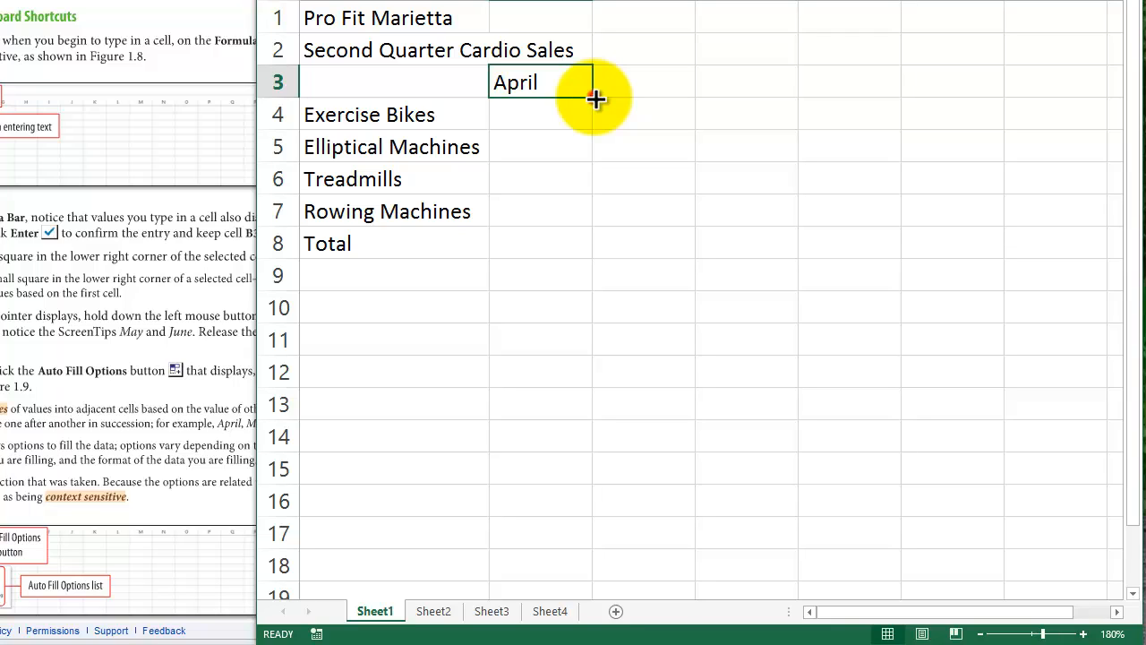
drag(595, 98, 798, 104)
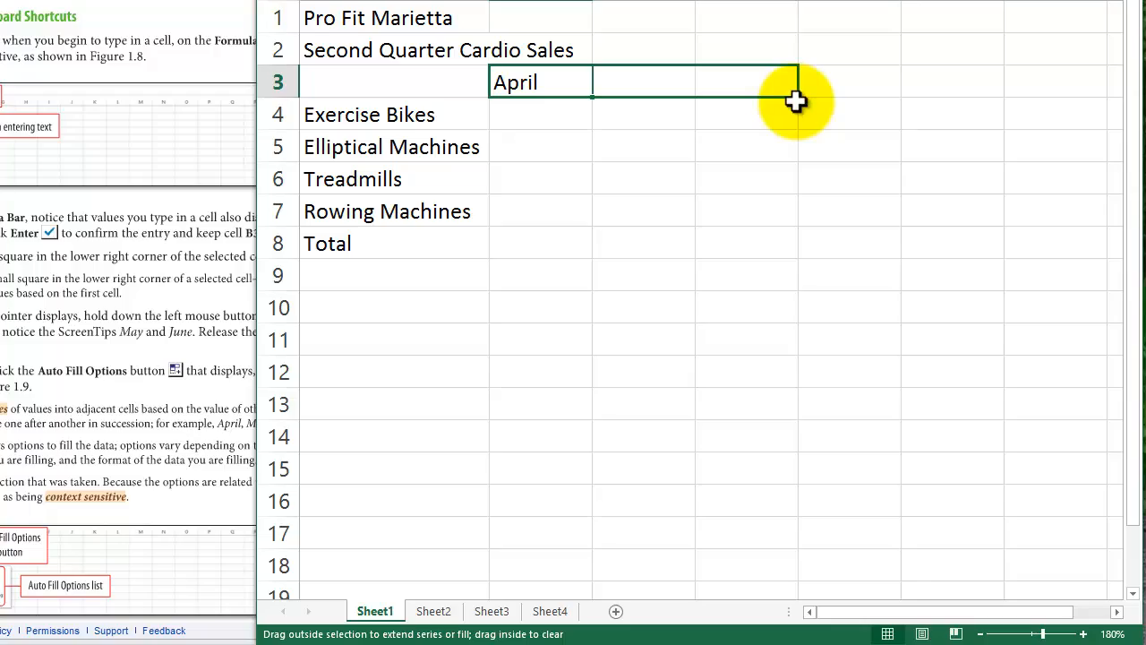
drag(797, 101, 796, 101)
click(746, 275)
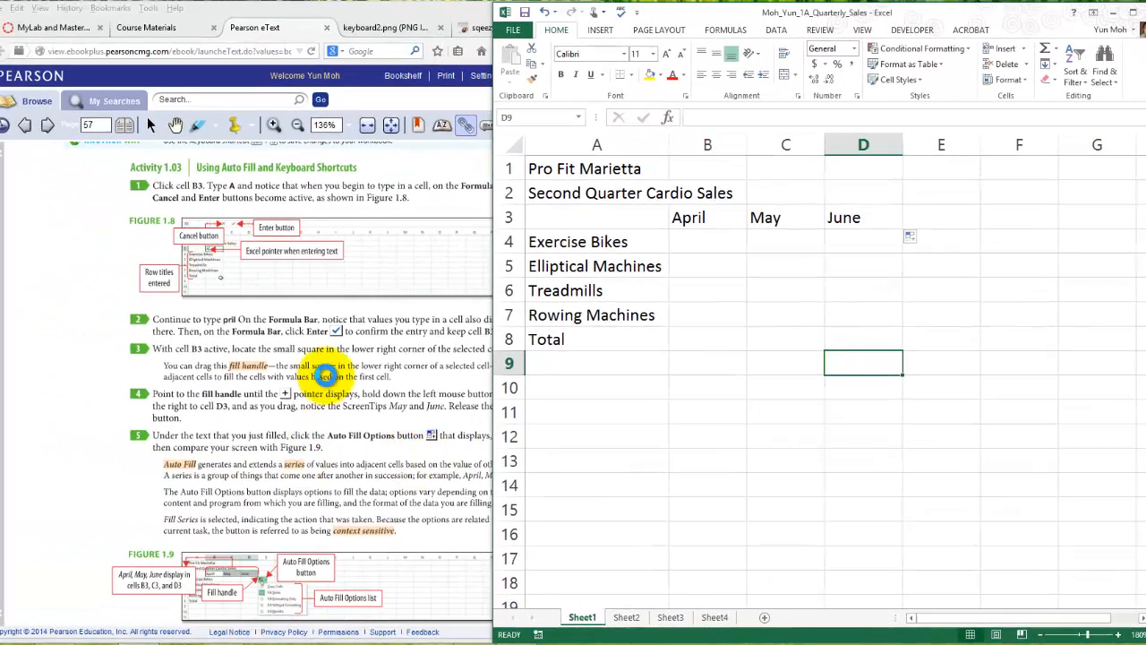
- Read the Auto Fill Options instructions and Figure 1.9 of Activity 1.03 in the eText, and return to the workbook
click(324, 375)
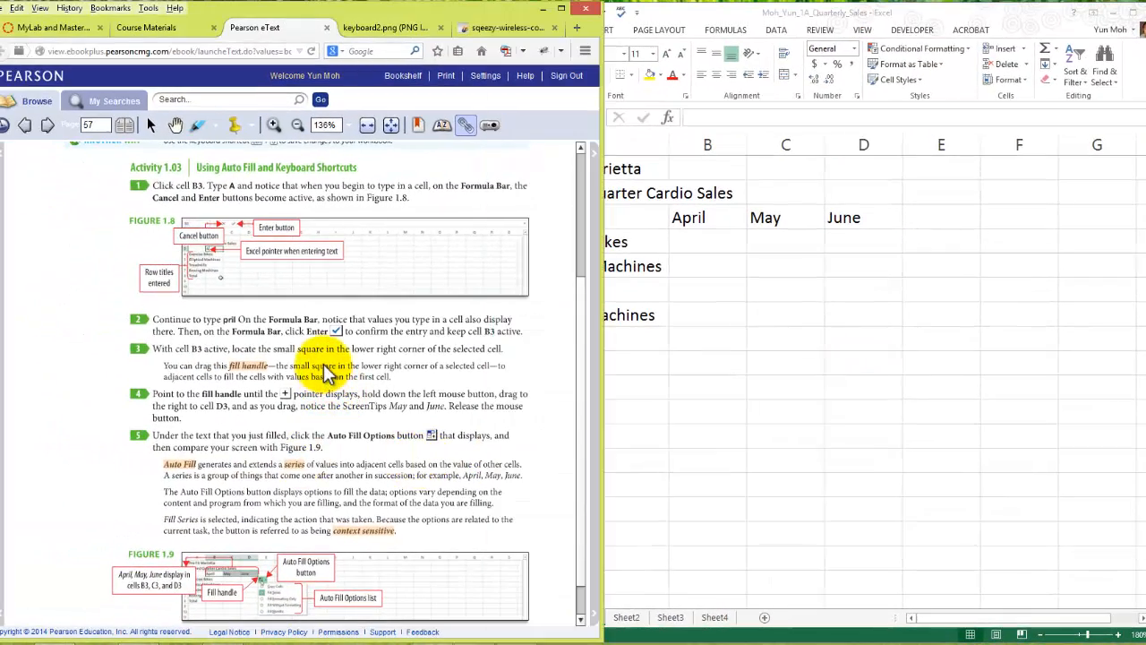
scroll(326, 369, down, 1)
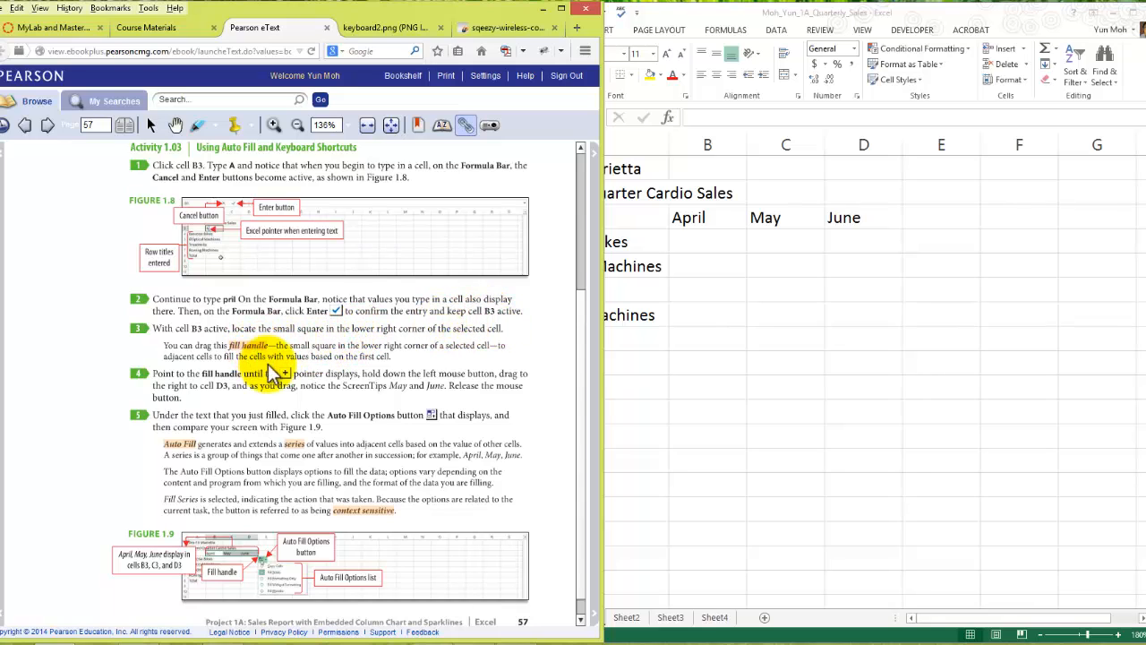
scroll(304, 381, down, 1)
scroll(317, 385, down, 1)
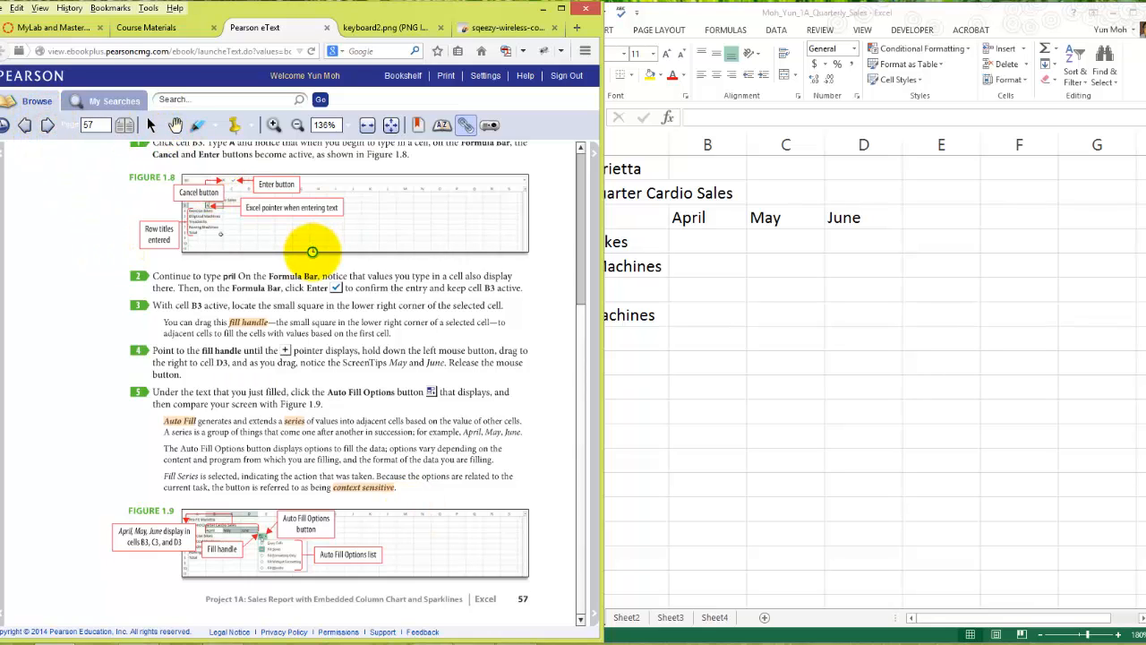
click(772, 217)
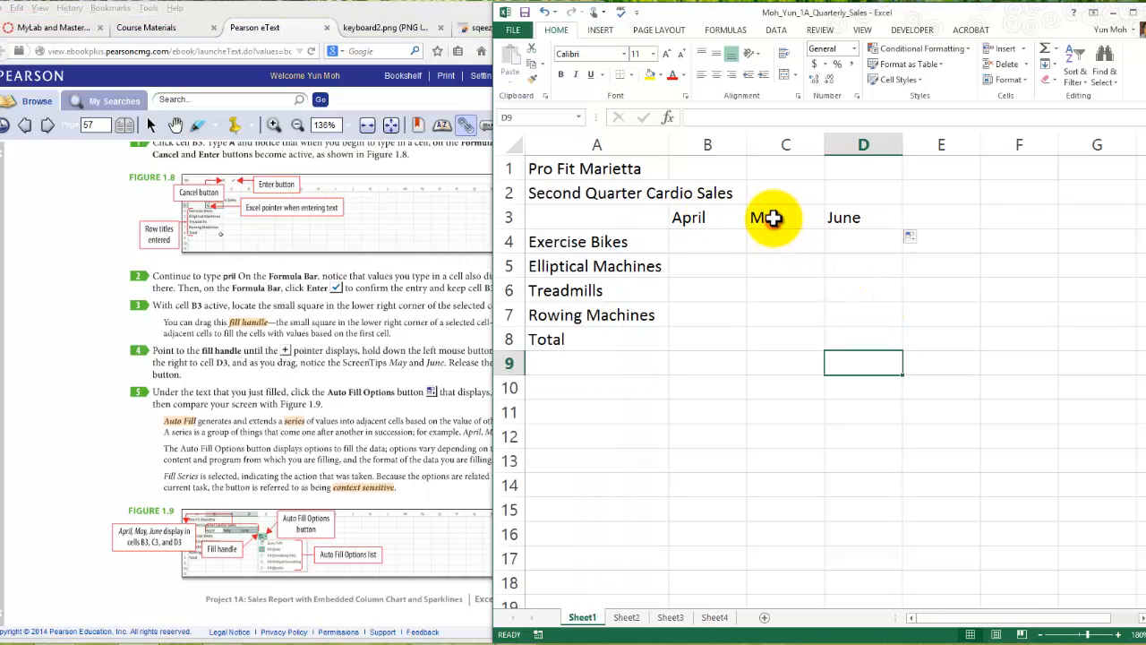
- Clear May and June from cells C3 and D3, and auto-fill the month series again from April in B3 through D3
click(772, 218)
click(842, 220)
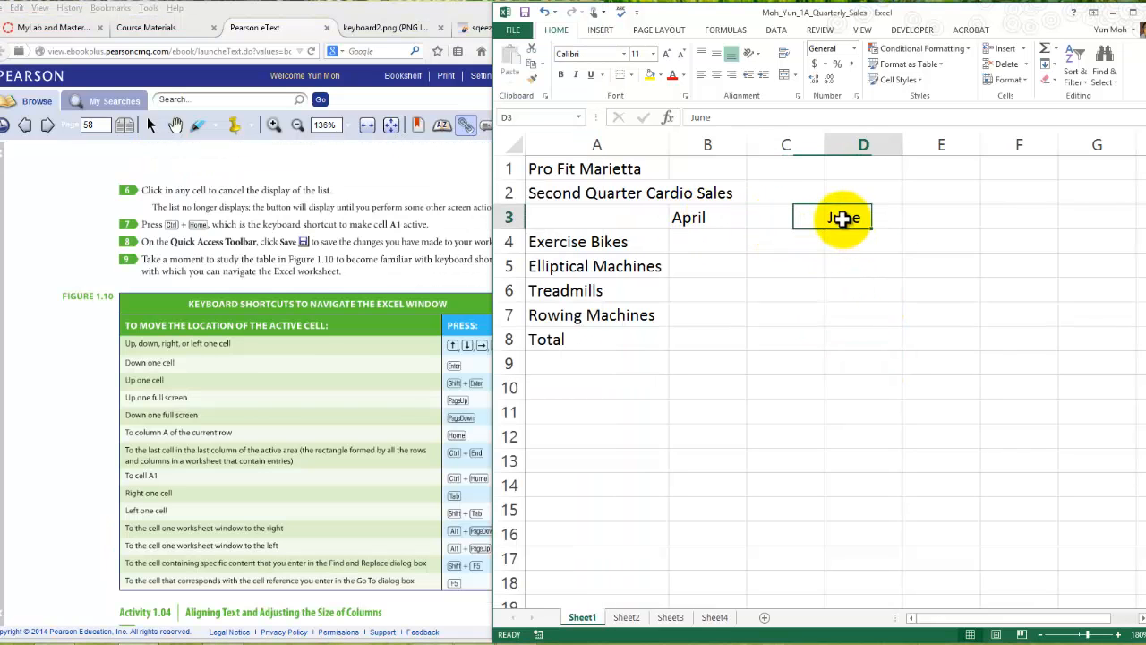
key(Delete)
click(707, 218)
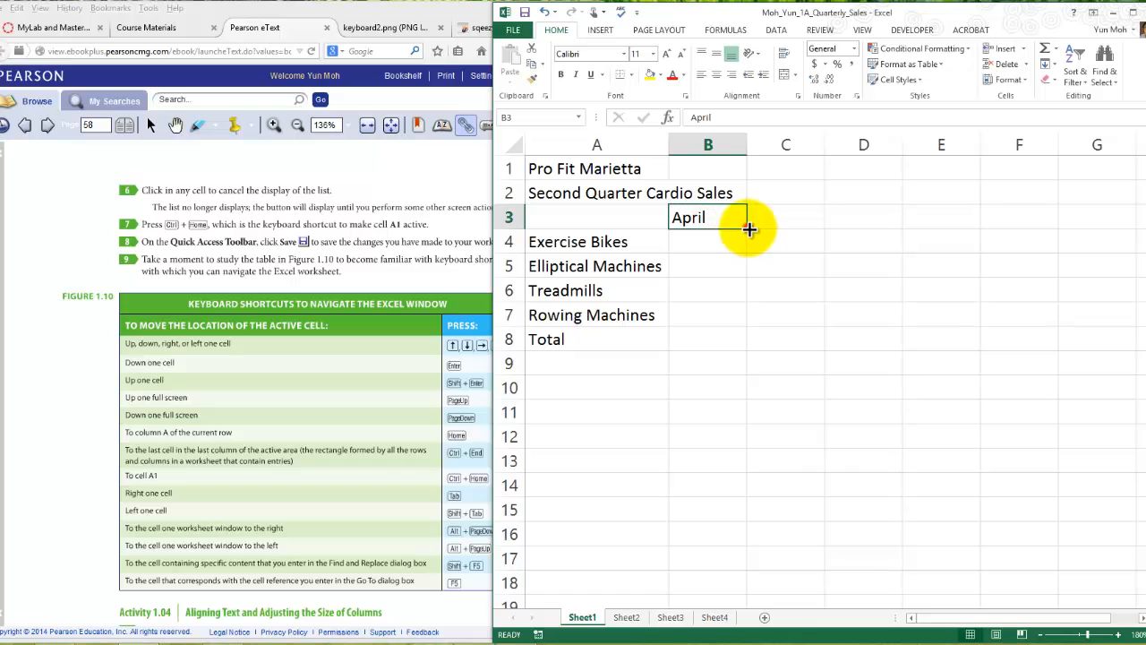
drag(750, 227, 889, 231)
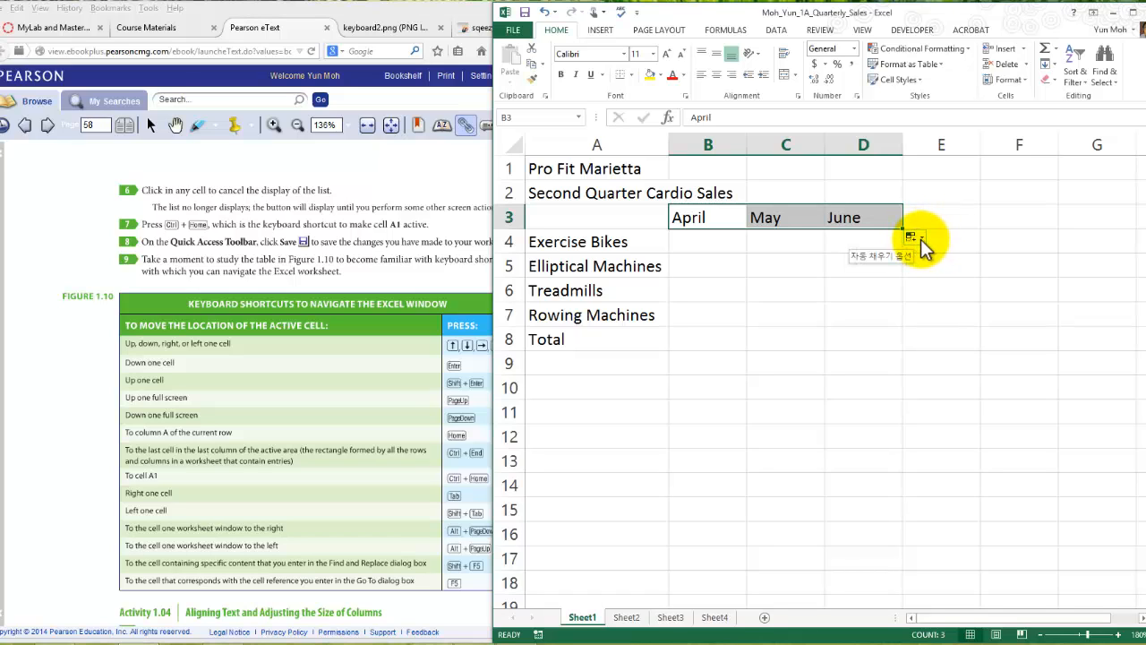
- Display the Auto Fill Options list for the filled months and cancel it by selecting other empty cells
click(916, 238)
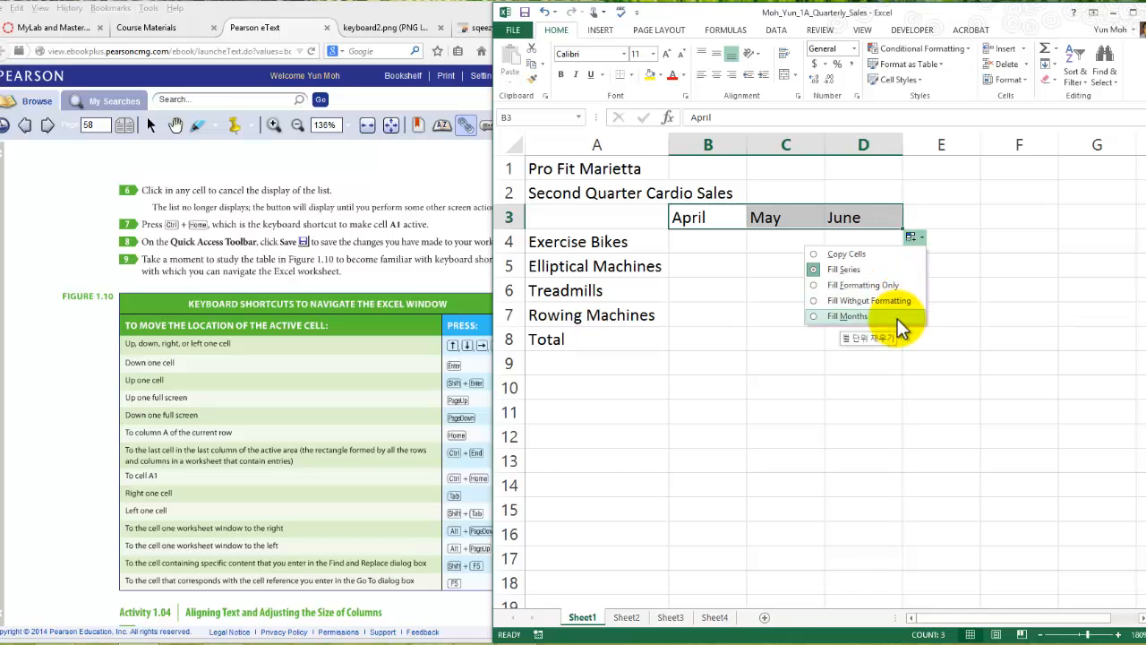
click(963, 244)
click(847, 278)
click(852, 244)
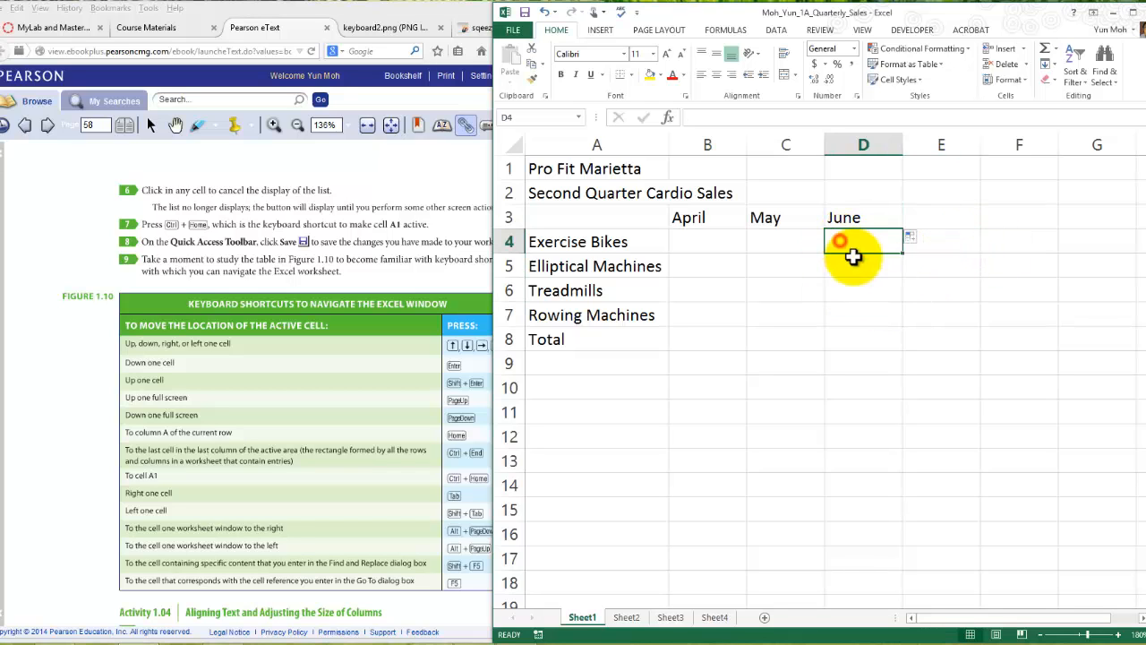
click(956, 240)
click(918, 345)
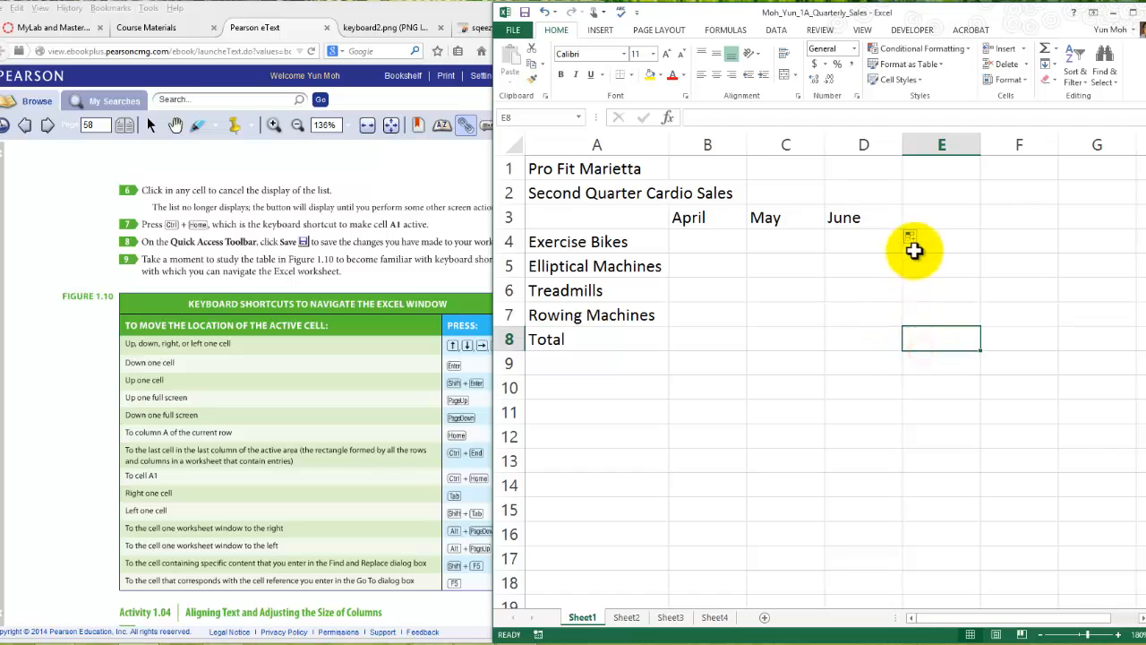
click(883, 311)
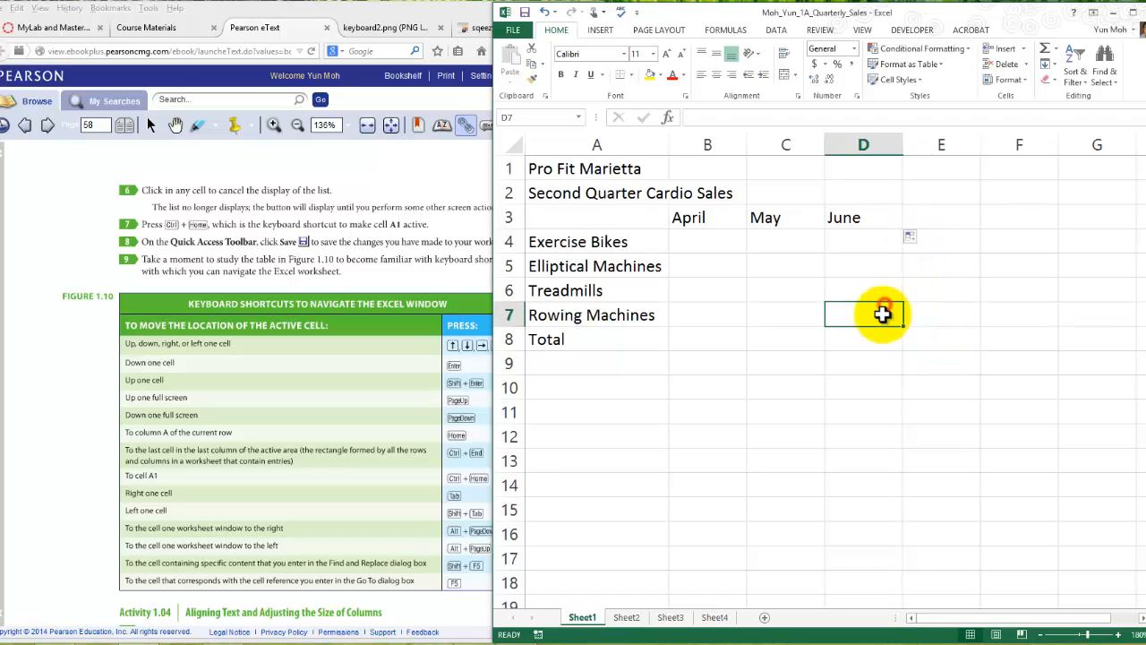
- Reopen the Auto Fill Options list from cell D3 and choose Fill Series for the months
click(927, 244)
click(897, 220)
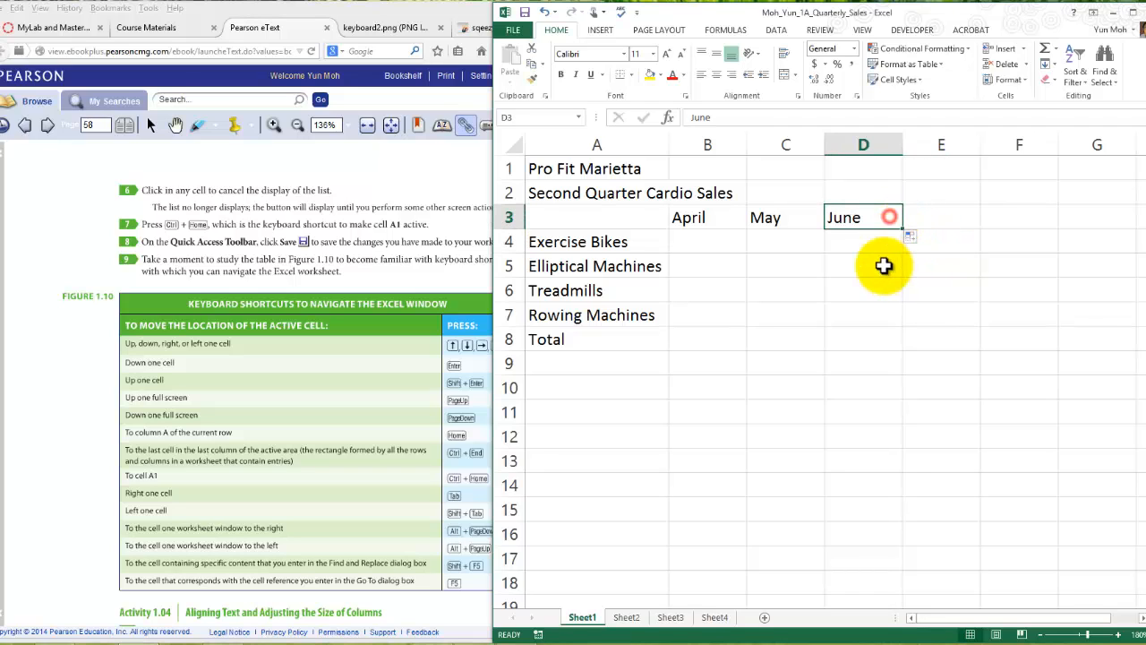
click(923, 238)
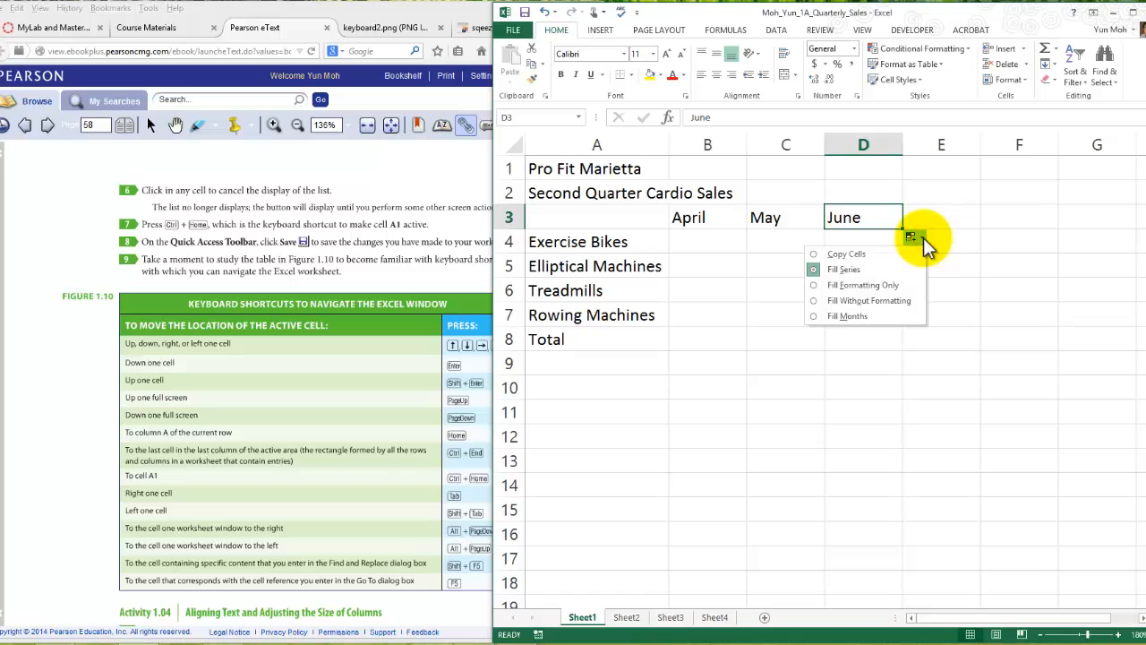
click(868, 269)
click(940, 292)
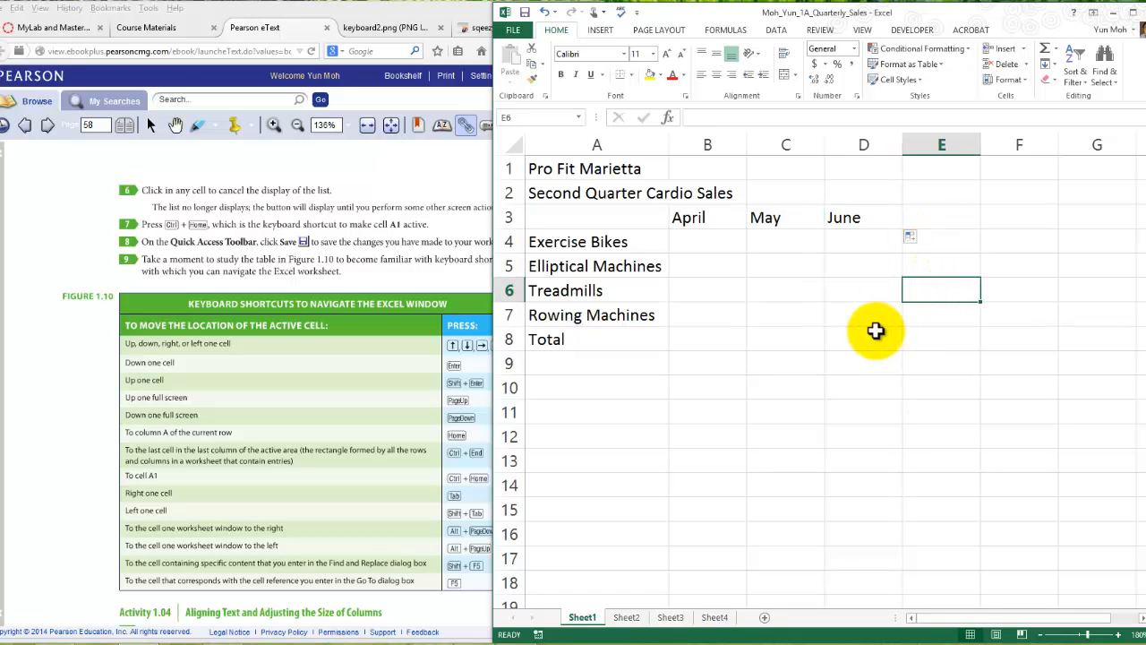
click(867, 286)
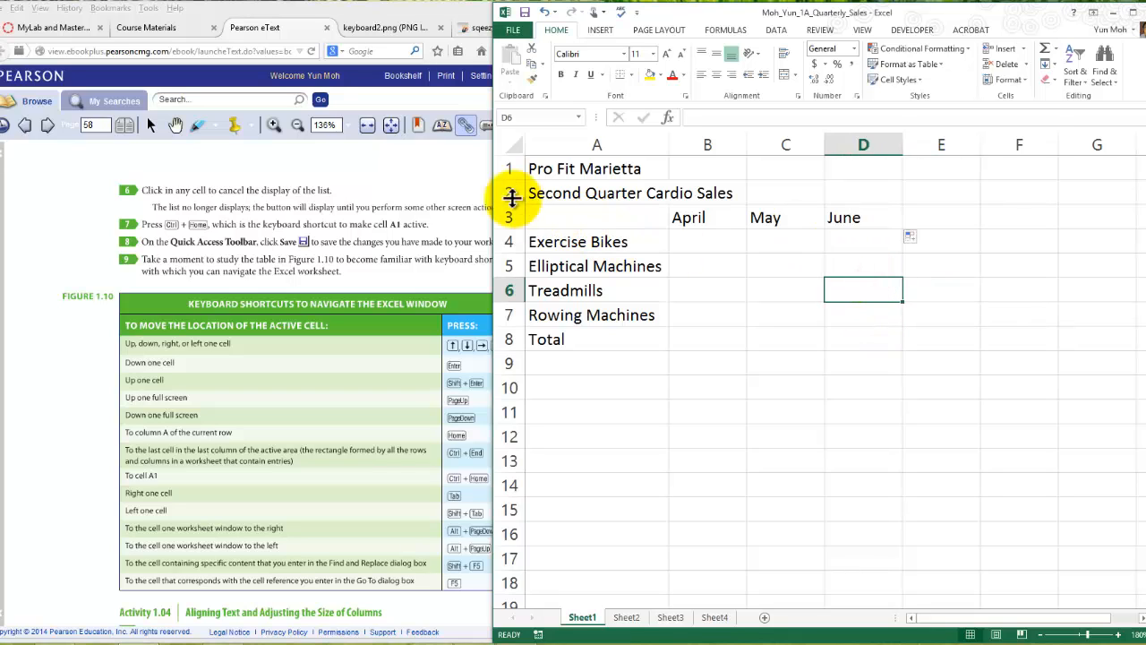
- Show and close the Auto Fill Options list with cell D3 active, and select cell D5
click(794, 237)
click(881, 243)
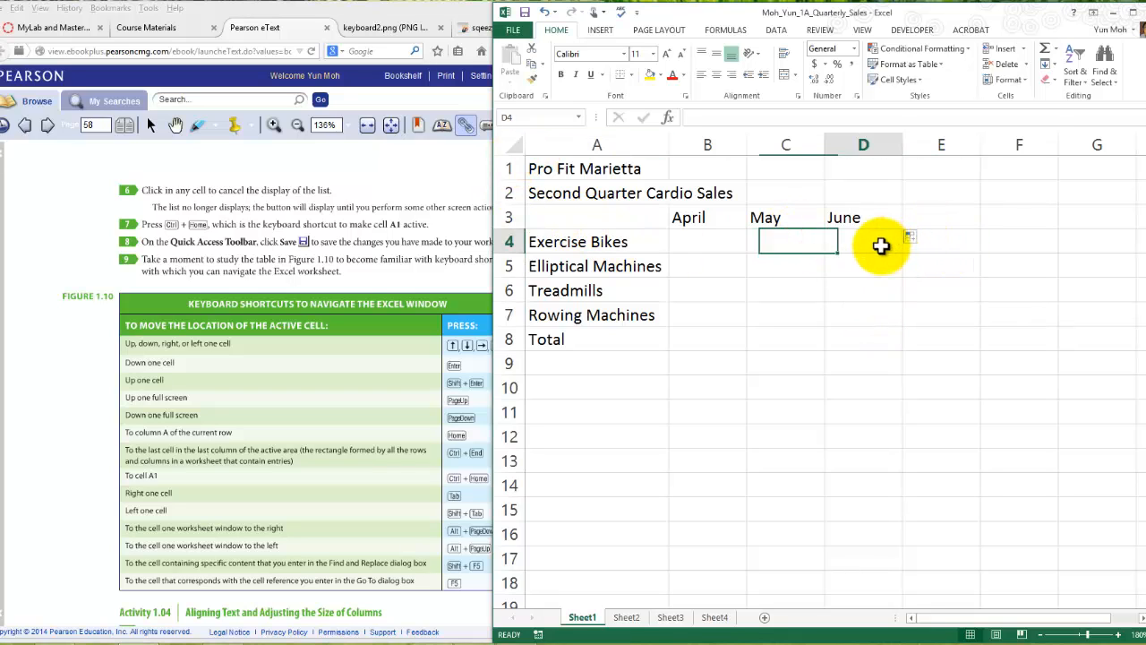
click(860, 219)
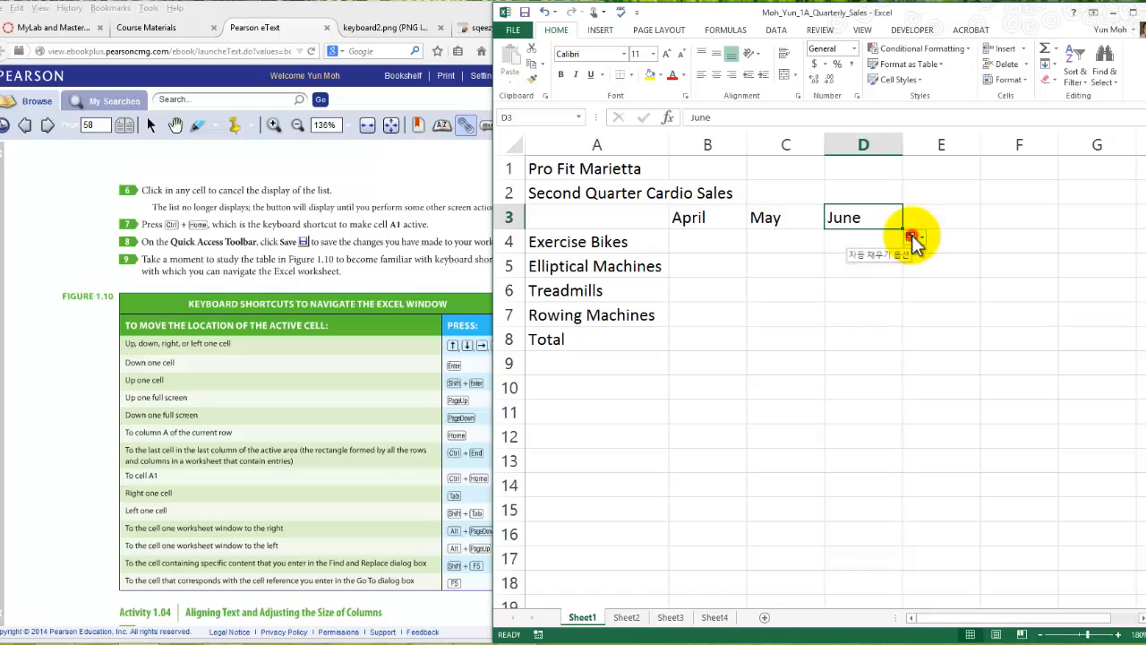
click(911, 236)
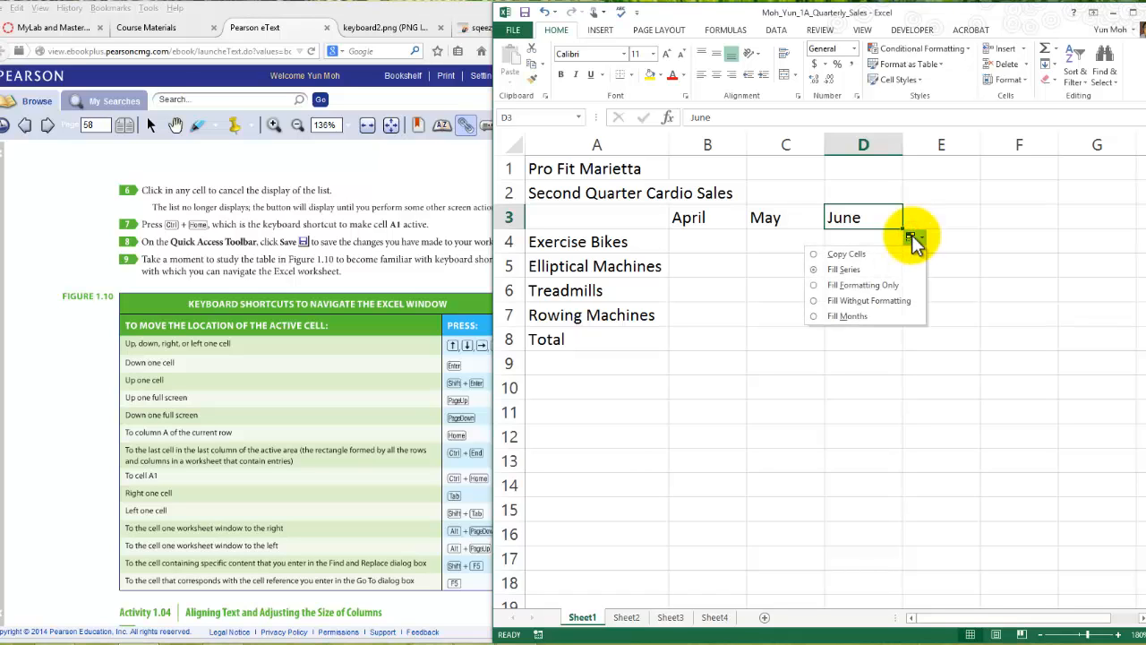
click(912, 235)
click(907, 262)
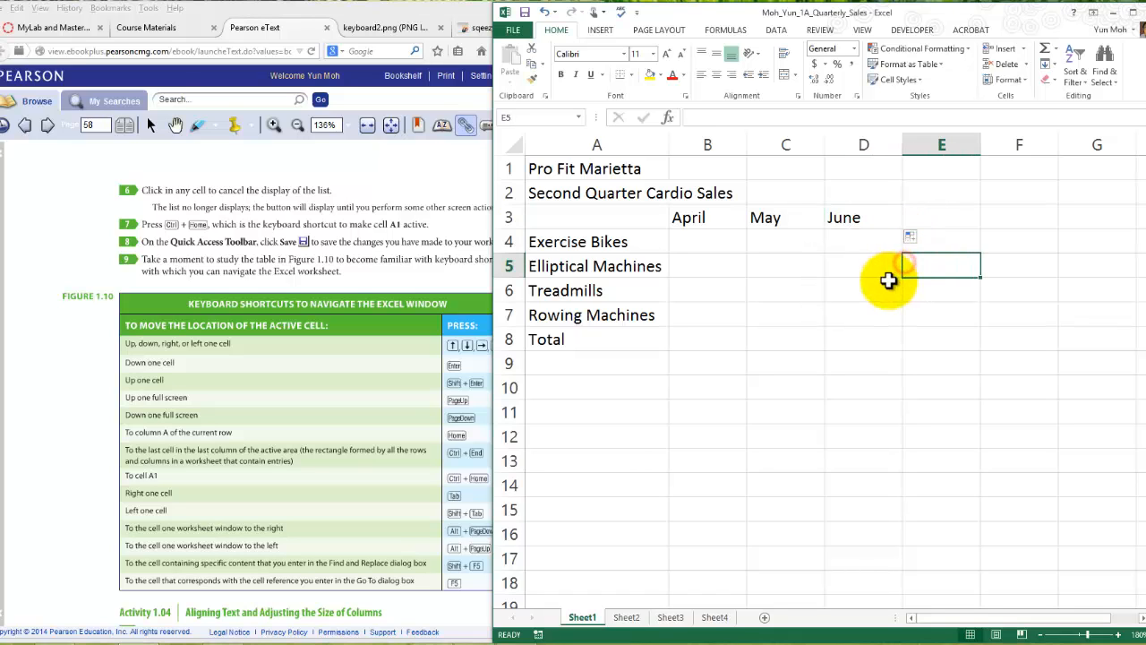
click(826, 262)
scroll(914, 310, down, 5)
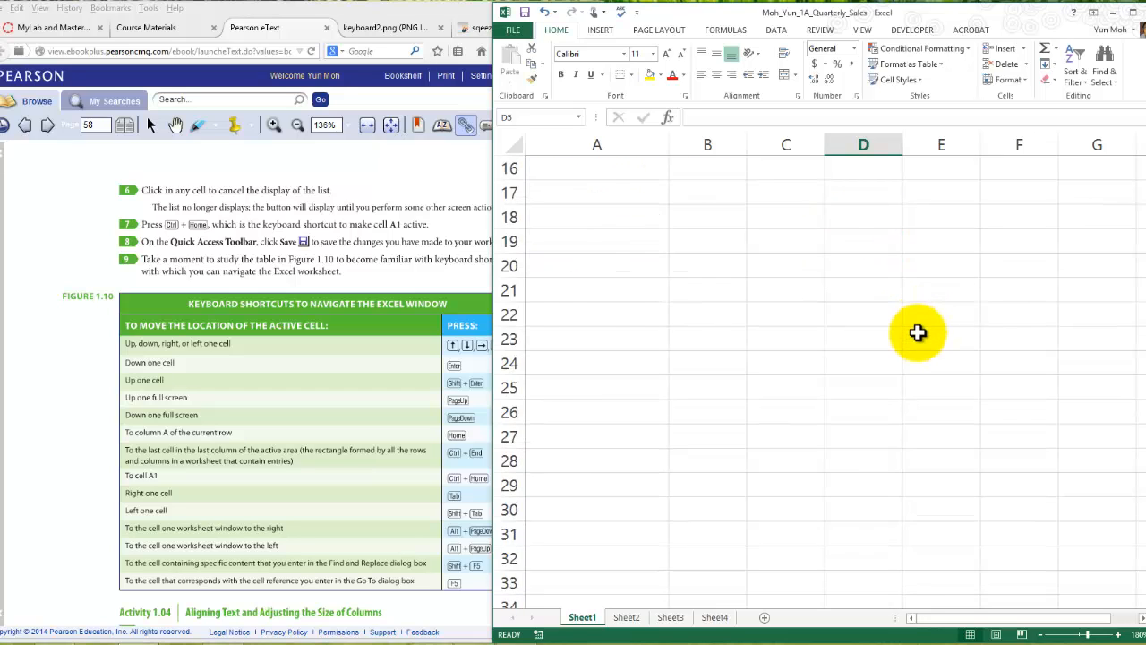
scroll(918, 332, up, 5)
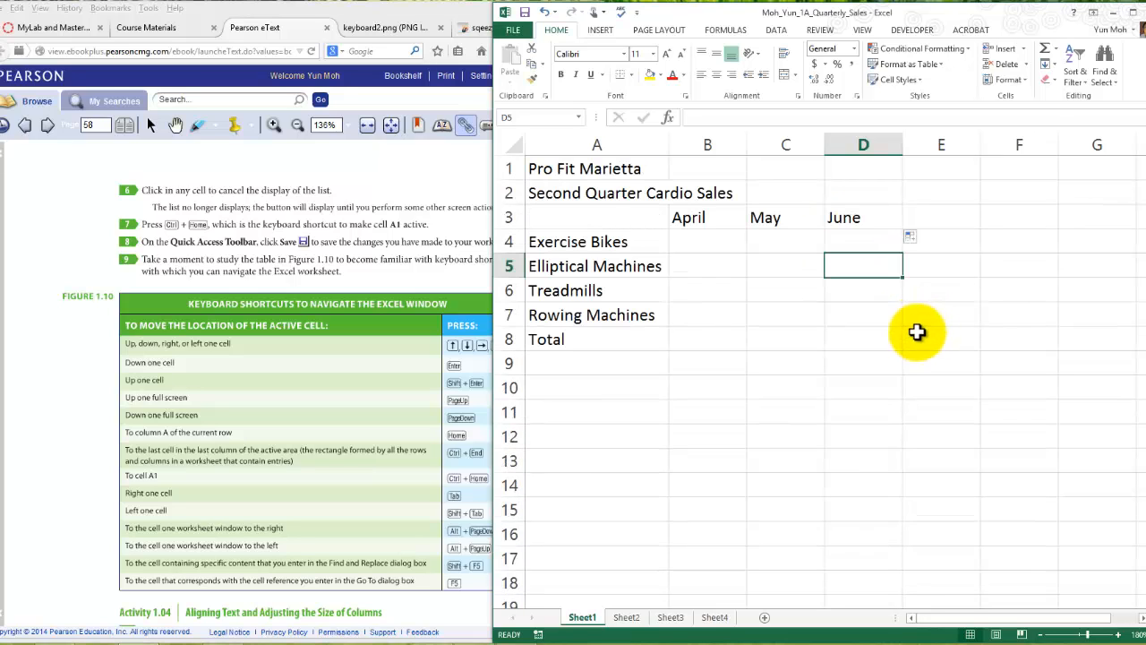
- Show the Auto Fill Options list while cell B6 is active and dismiss it by selecting another empty cell
click(706, 285)
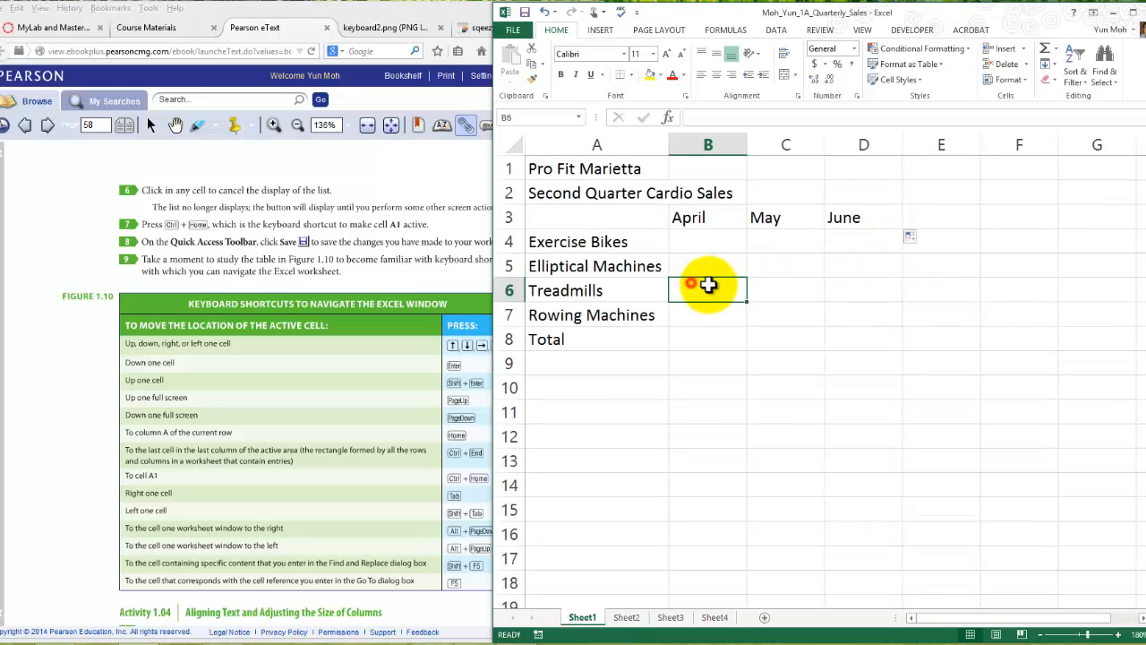
click(913, 239)
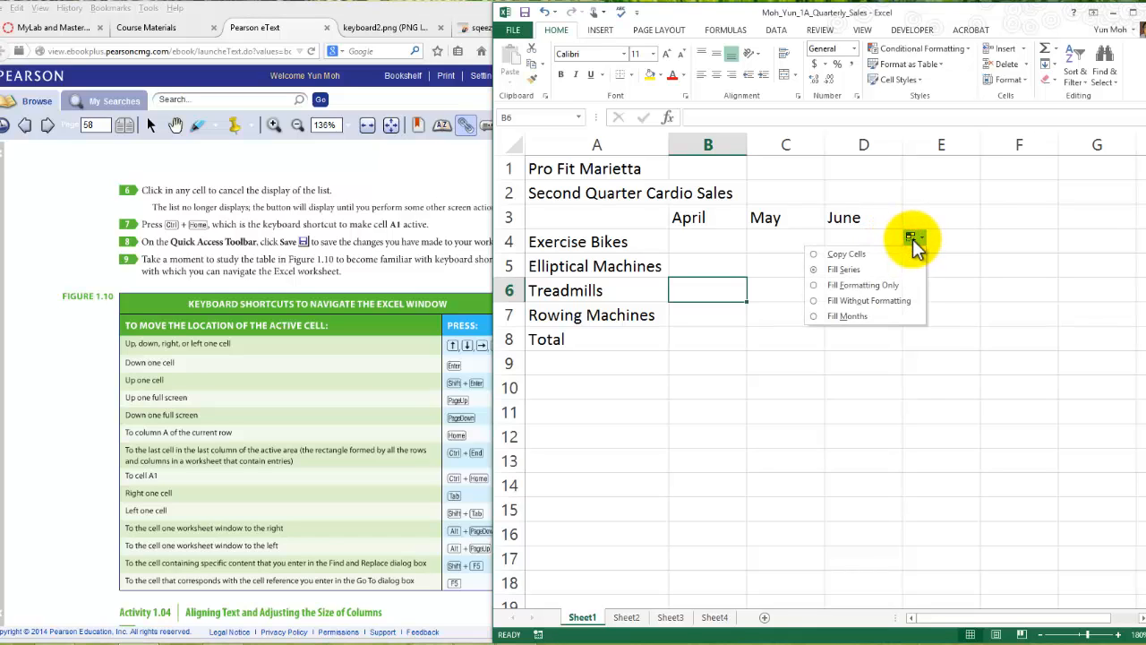
click(962, 283)
click(831, 251)
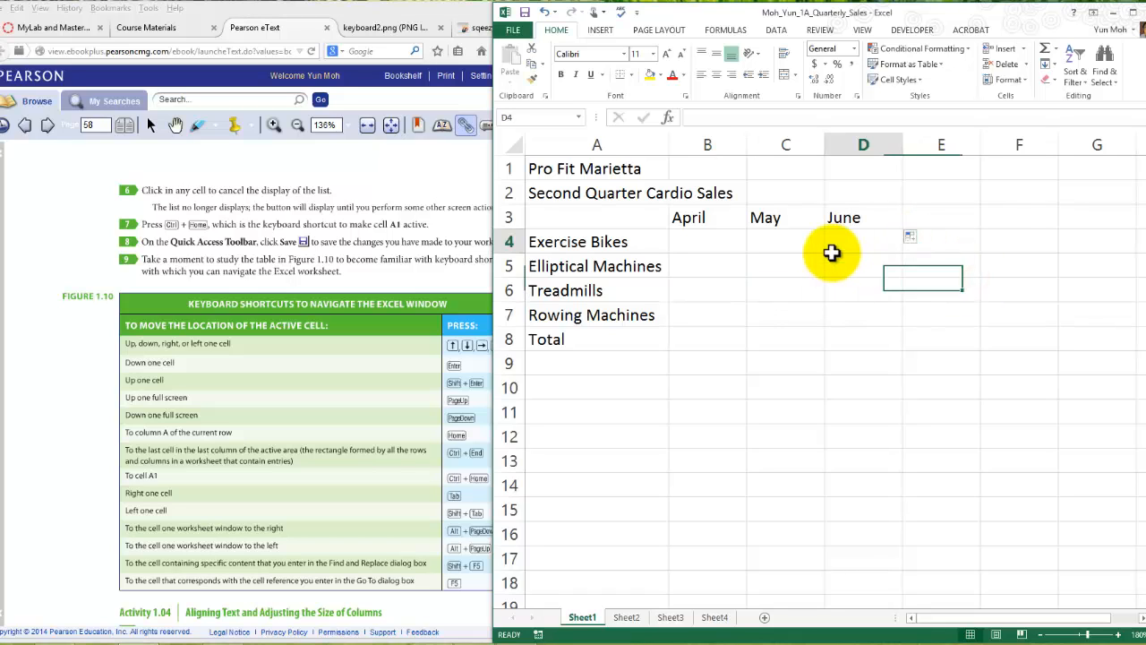
click(867, 310)
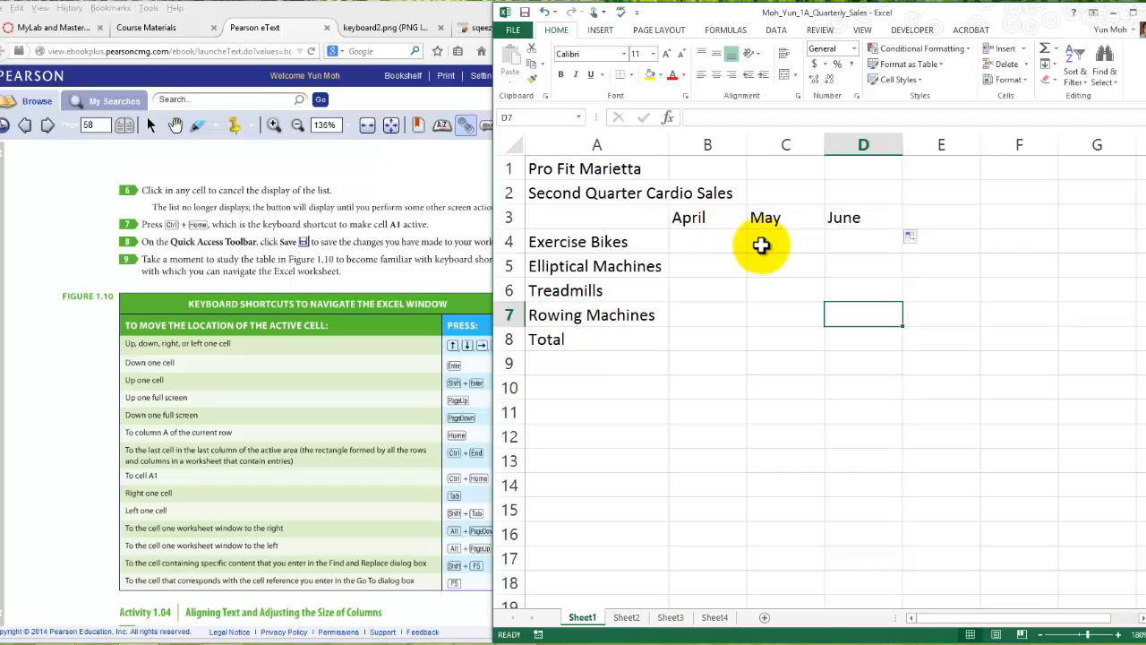
- Move from June in cell D3 down to D4, show the Auto Fill Options list, and cancel it by selecting cell E5
click(855, 223)
key(Return)
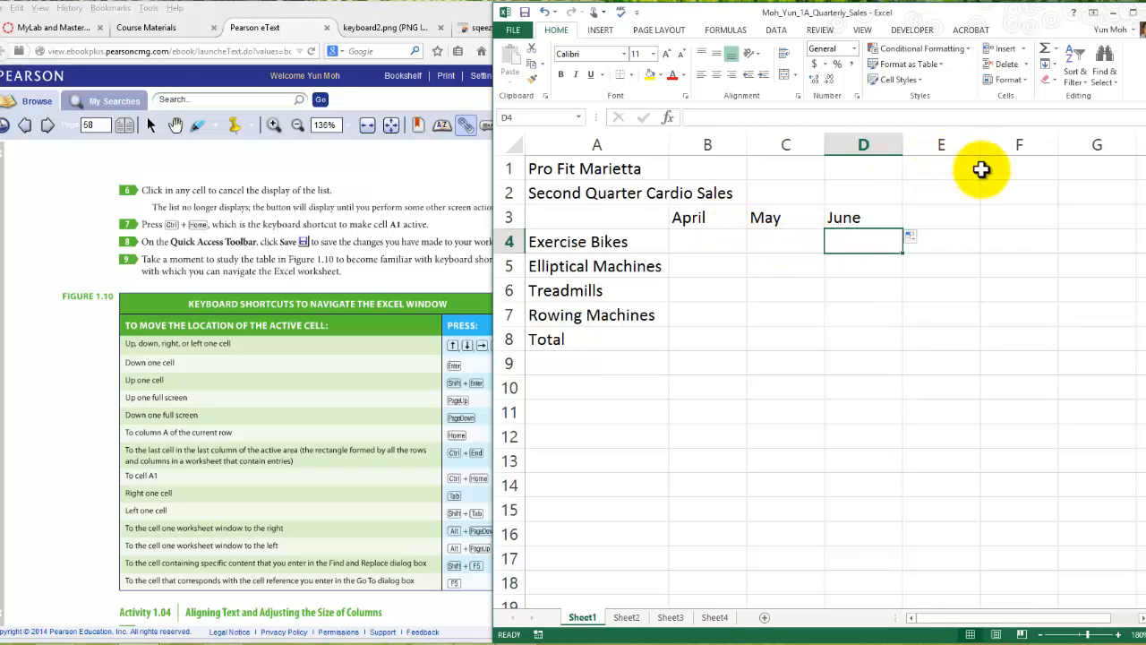
click(913, 240)
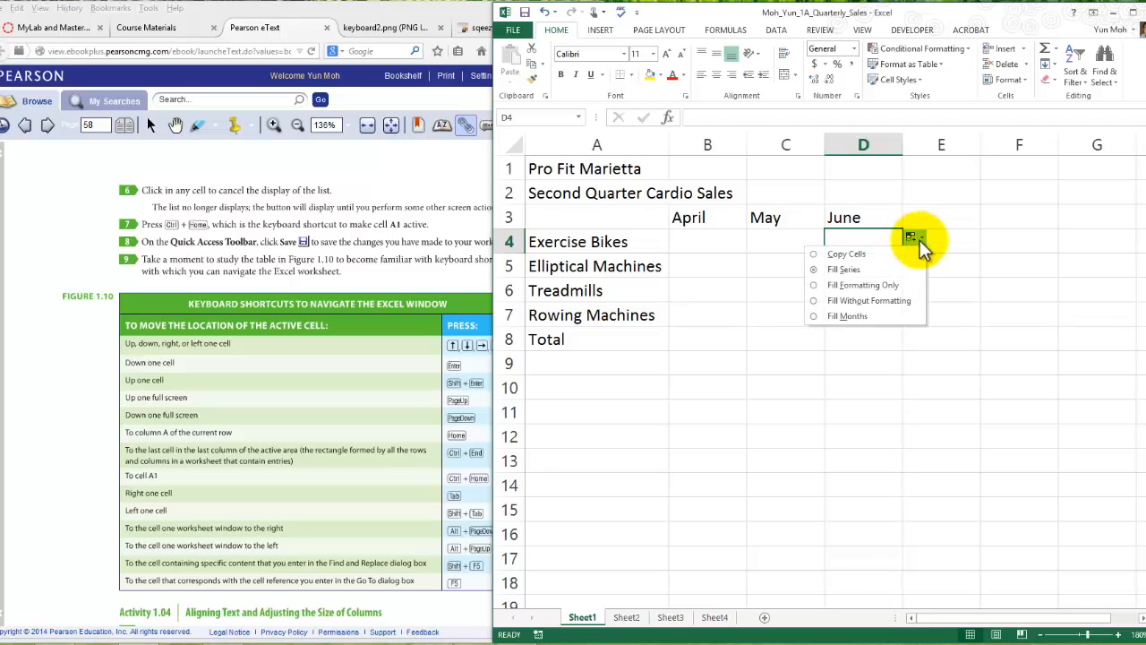
click(955, 266)
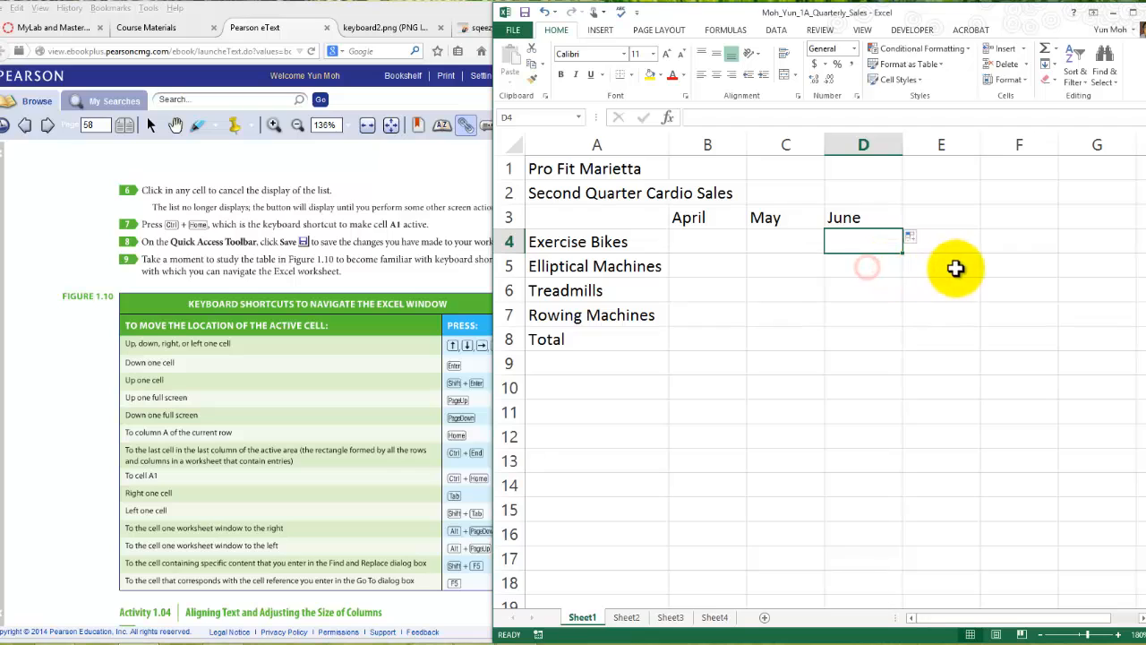
- Open and close the Auto Fill Options list while cell E5 is active, and return to June in cell D3
click(913, 237)
click(913, 237)
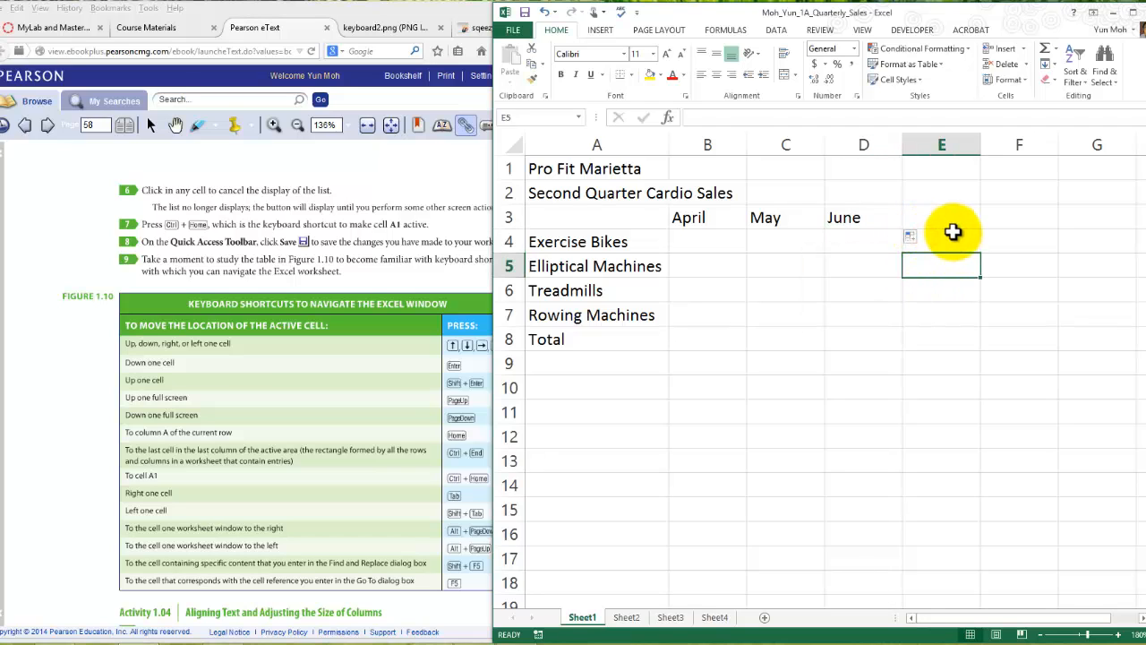
click(952, 235)
click(792, 245)
click(865, 223)
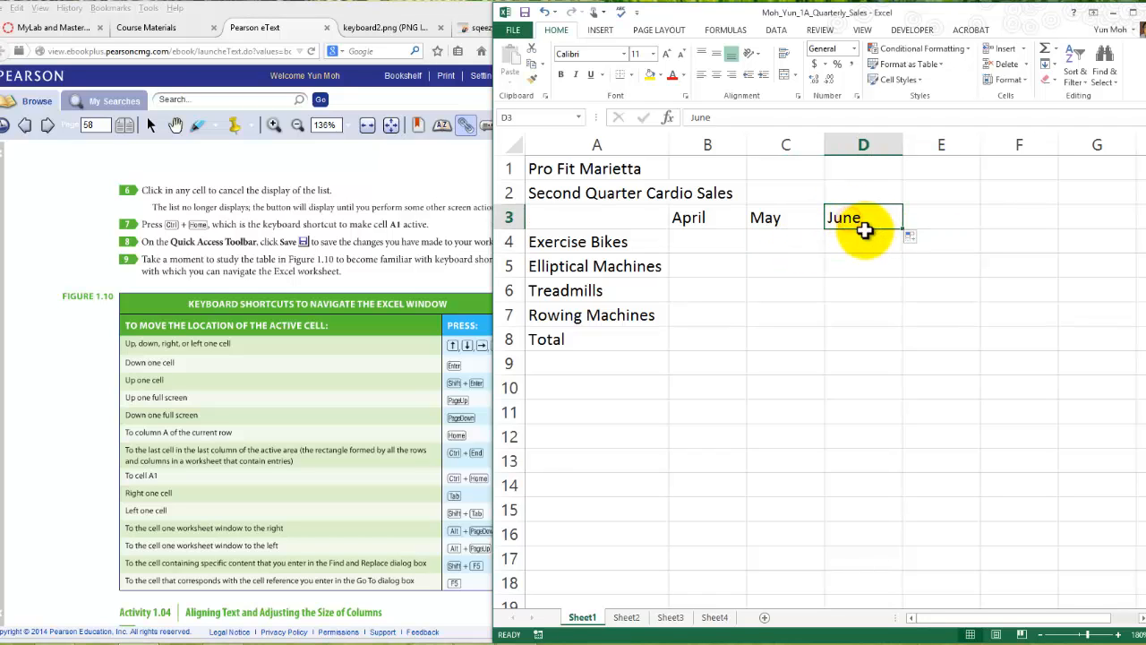
click(844, 213)
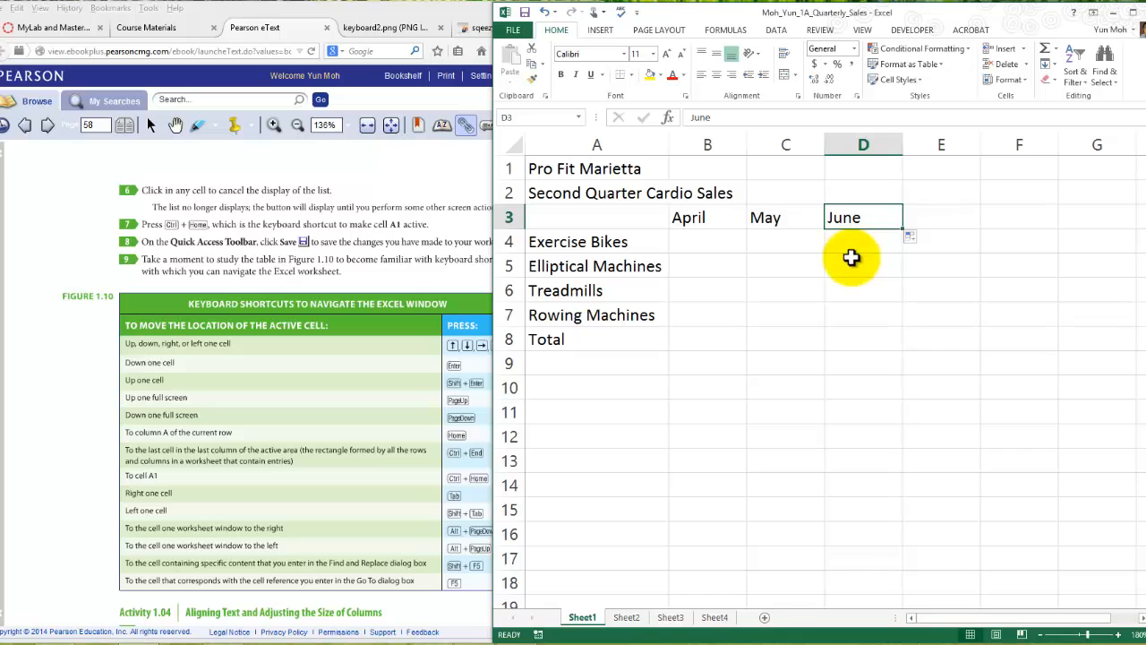
- Show the Esc key in the keyboard2.png picture, and return to the workbook, selecting cell C5
click(376, 27)
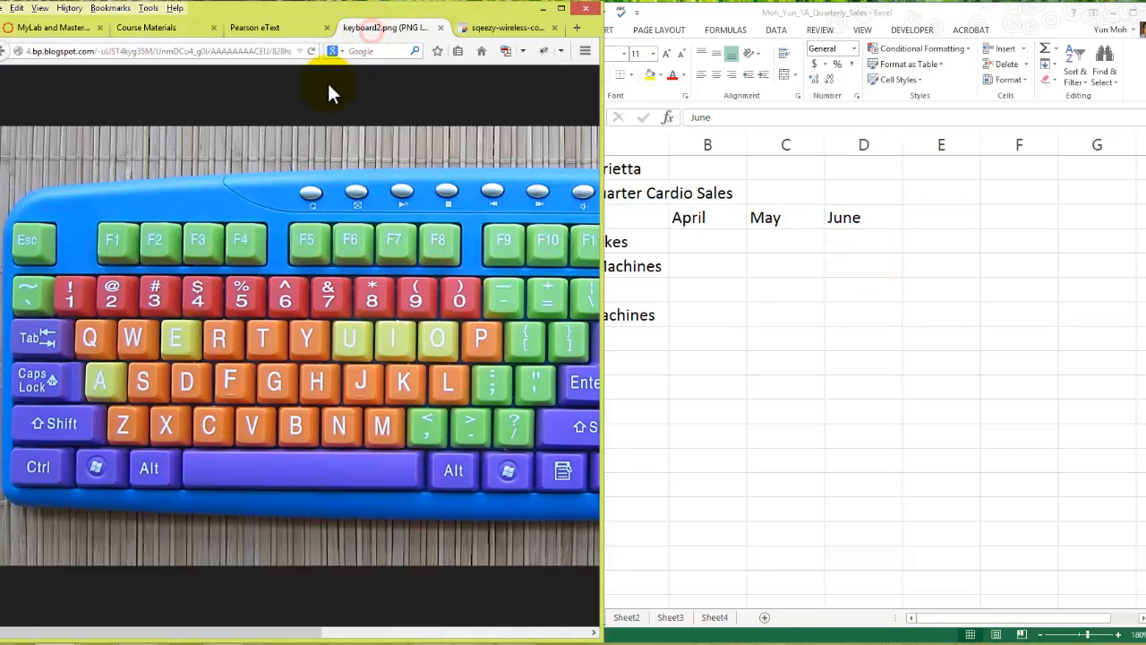
click(34, 249)
click(4, 285)
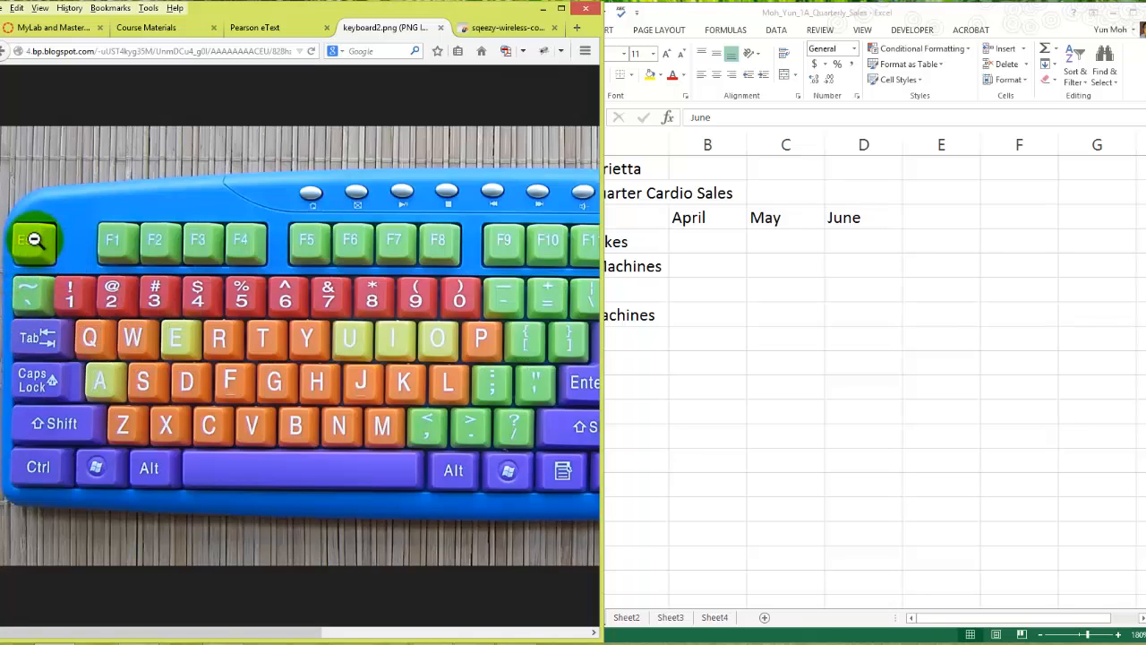
click(865, 271)
click(878, 256)
click(836, 264)
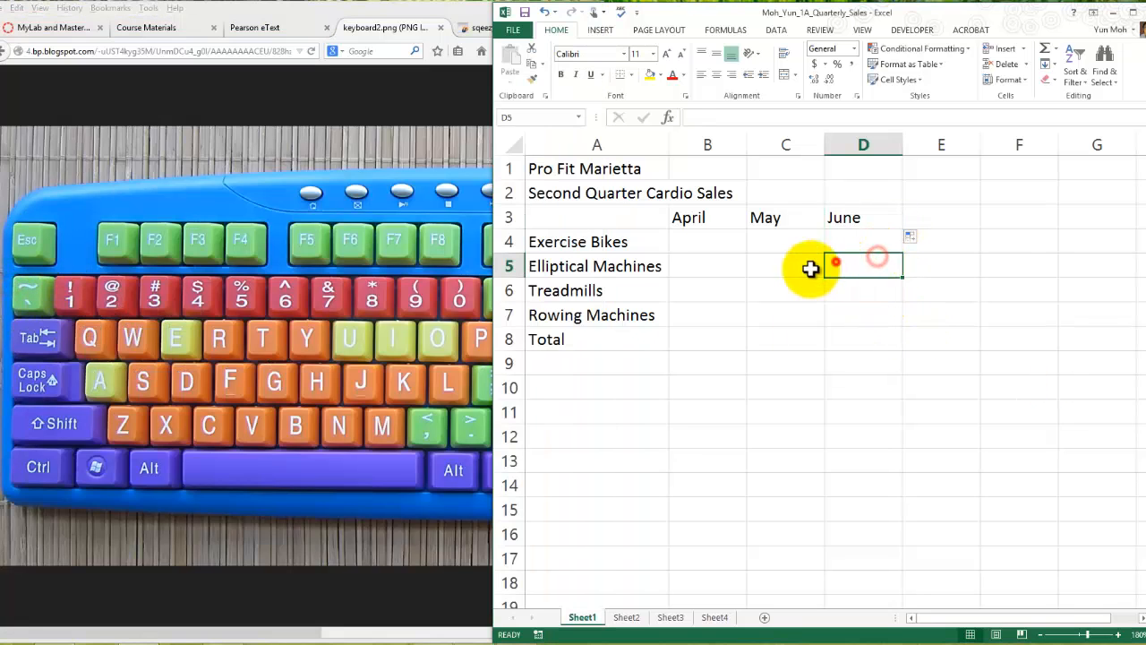
click(793, 270)
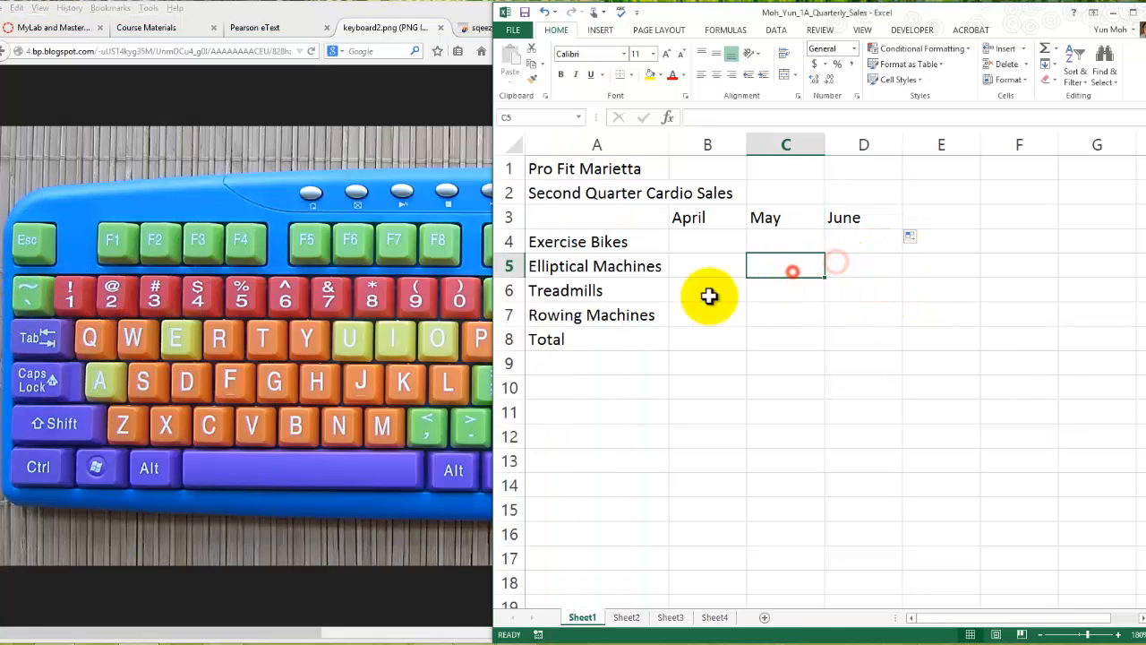
- Return to the Pearson eText and examine the Figure 1.10 keyboard shortcuts table and the start of Activity 1.04
click(254, 27)
click(768, 278)
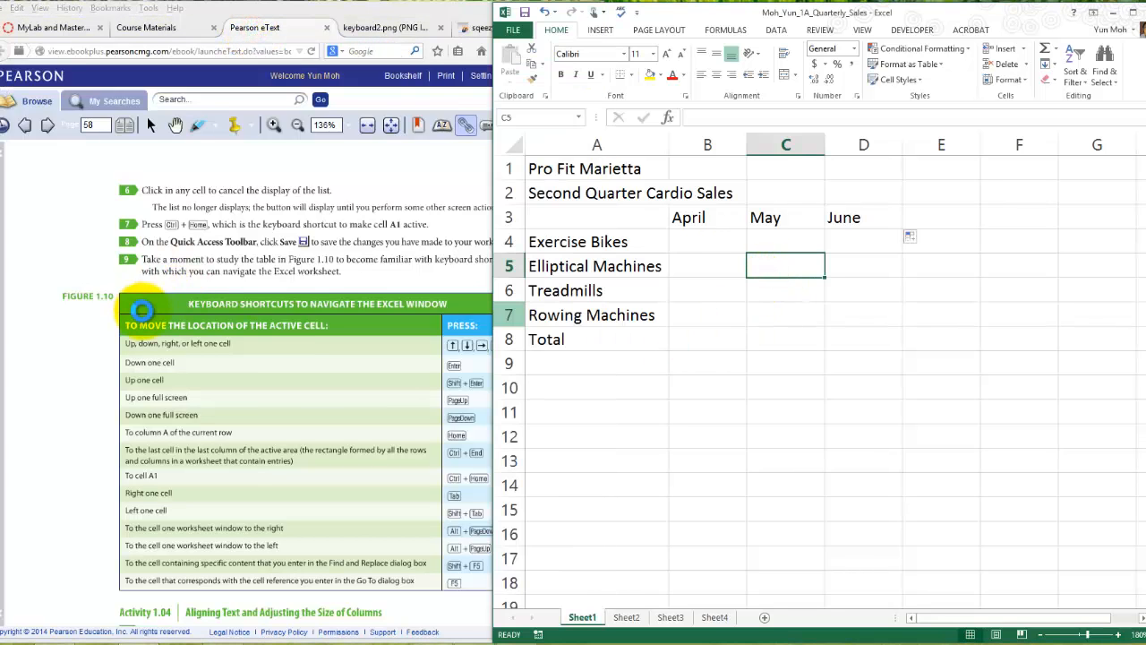
click(184, 278)
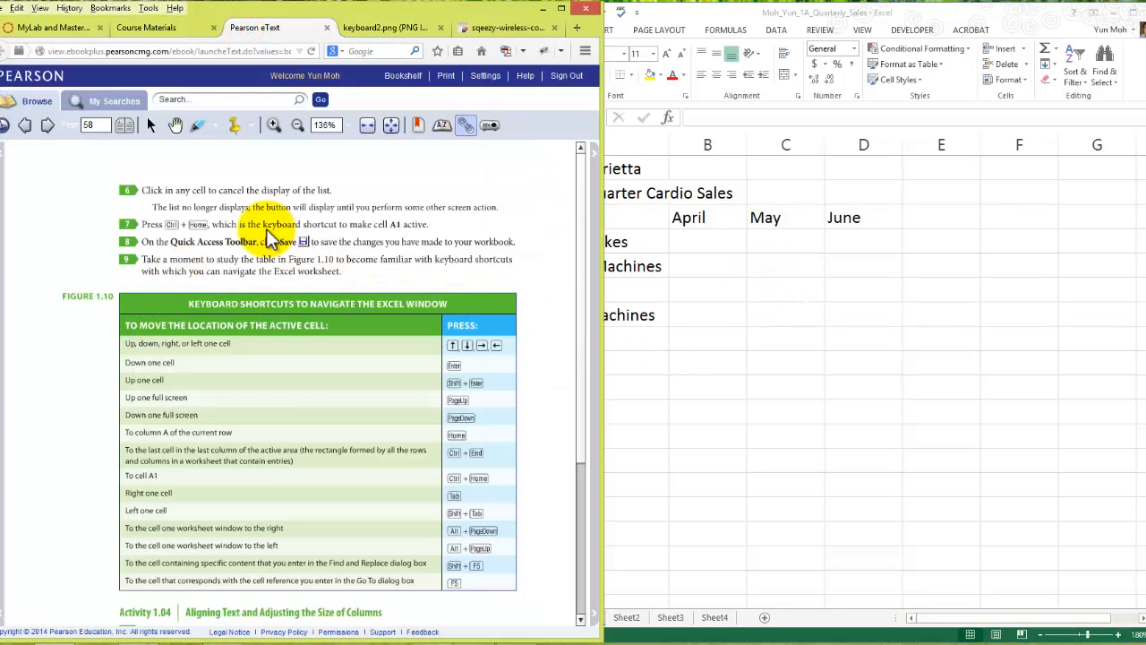
scroll(269, 235, down, 2)
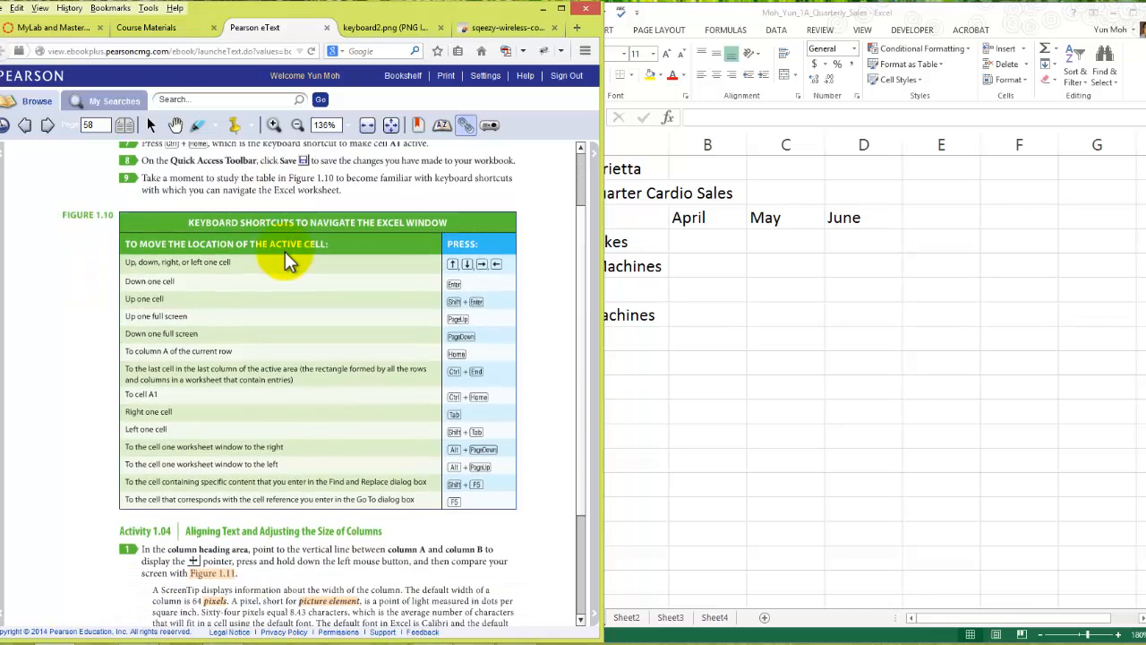
scroll(288, 251, down, 4)
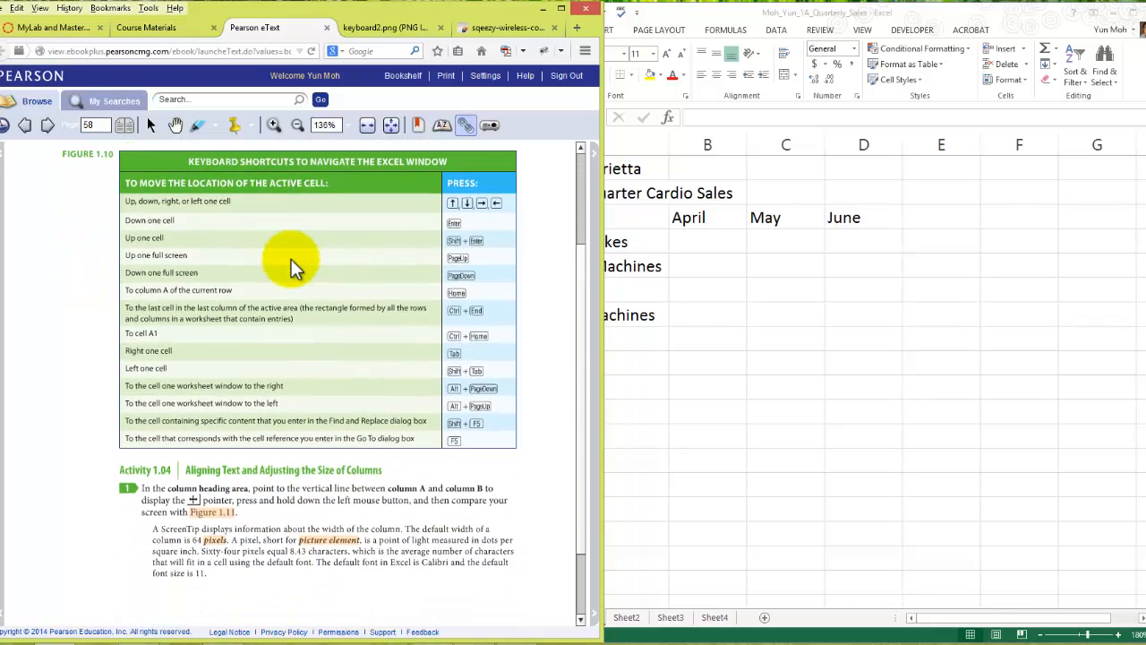
- Study the Figure 1.10 shortcuts table again and read step 1 of Activity 1.04 in the eText
scroll(291, 260, down, 2)
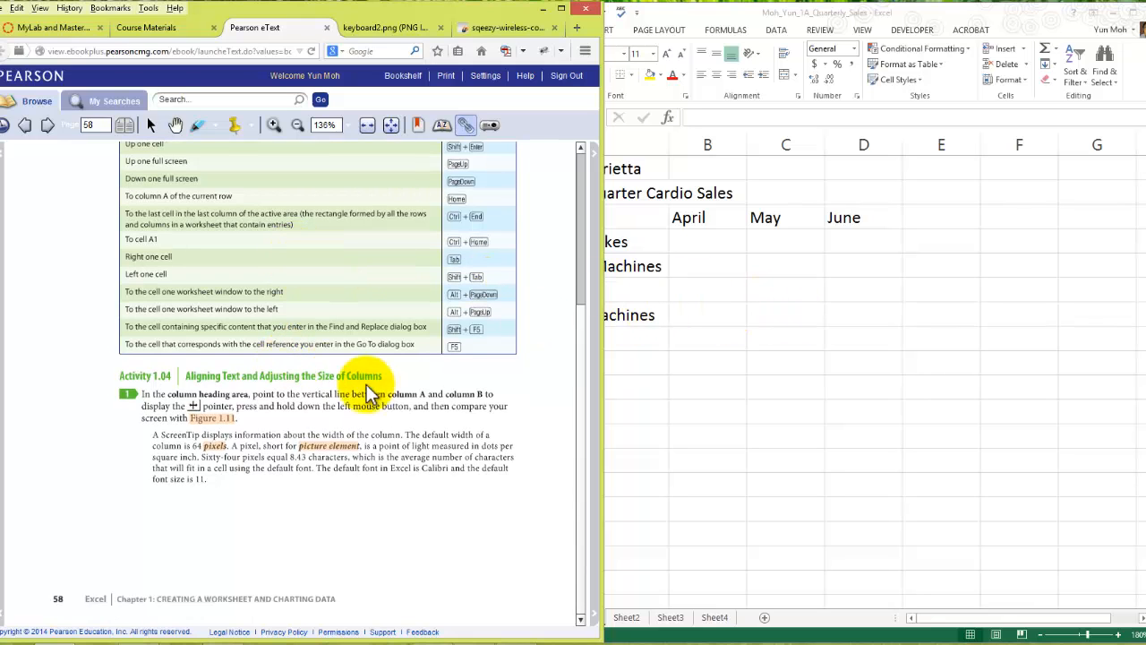
scroll(380, 385, up, 1)
scroll(380, 379, up, 5)
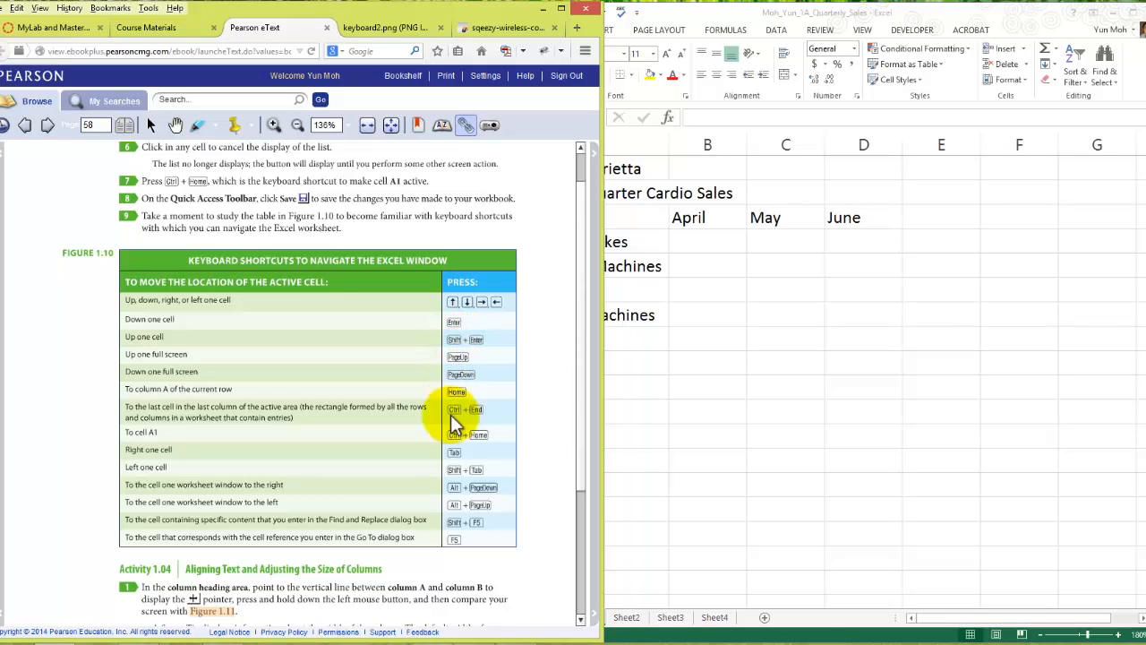
scroll(340, 461, down, 3)
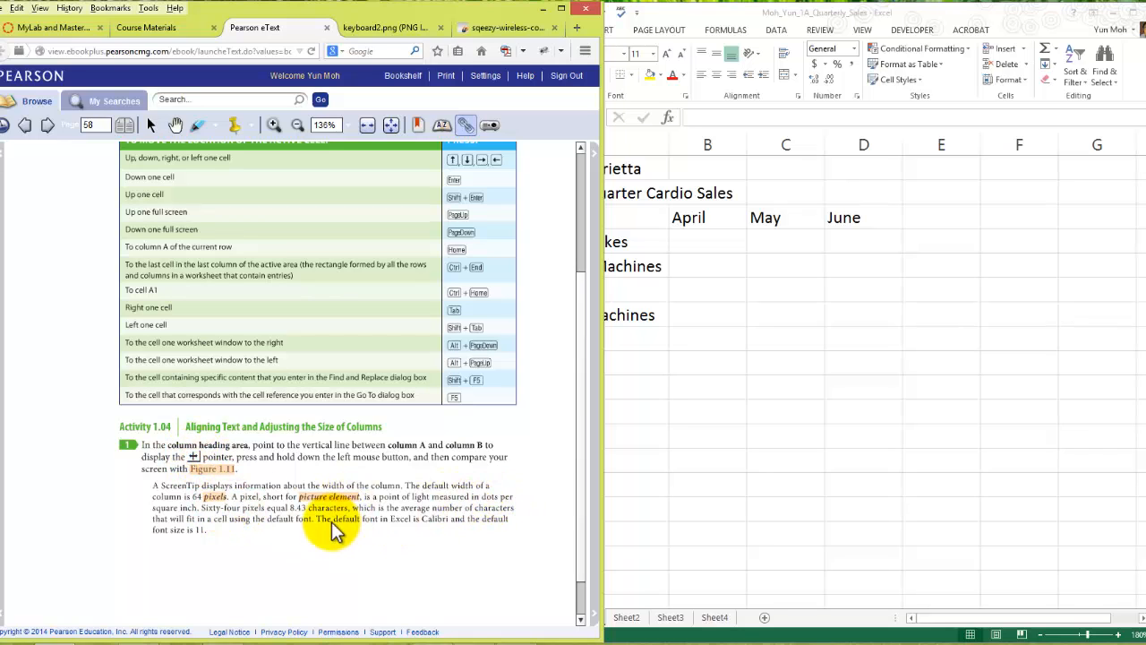
scroll(331, 524, down, 1)
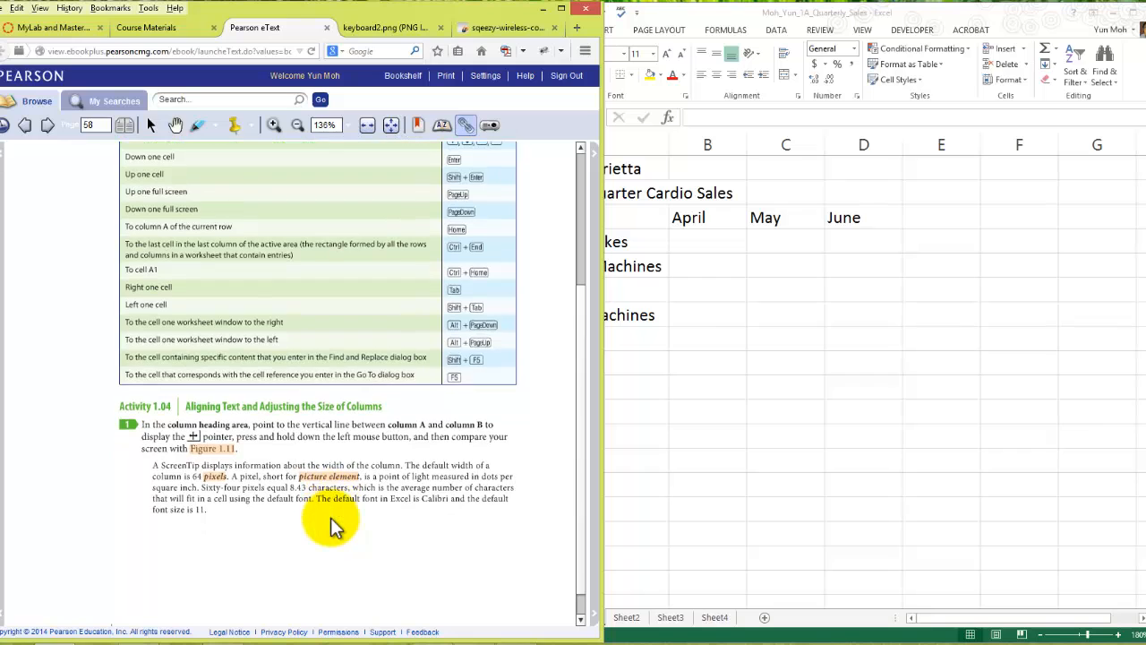
- Return to the workbook and narrow column A to 64 pixels
click(632, 387)
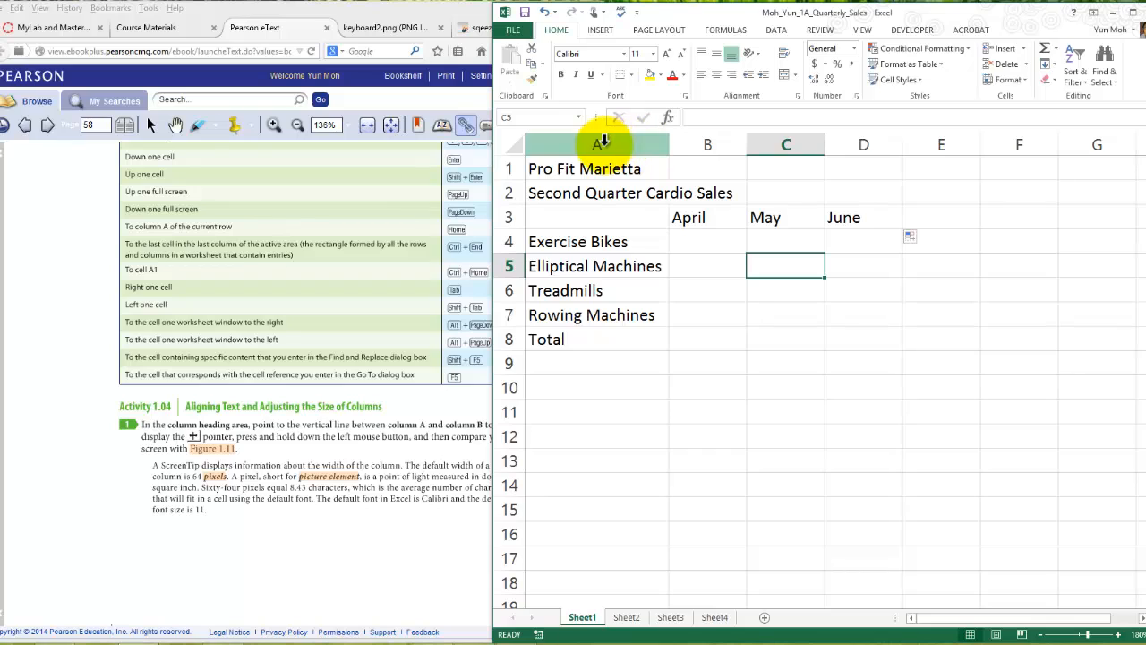
drag(668, 144, 647, 144)
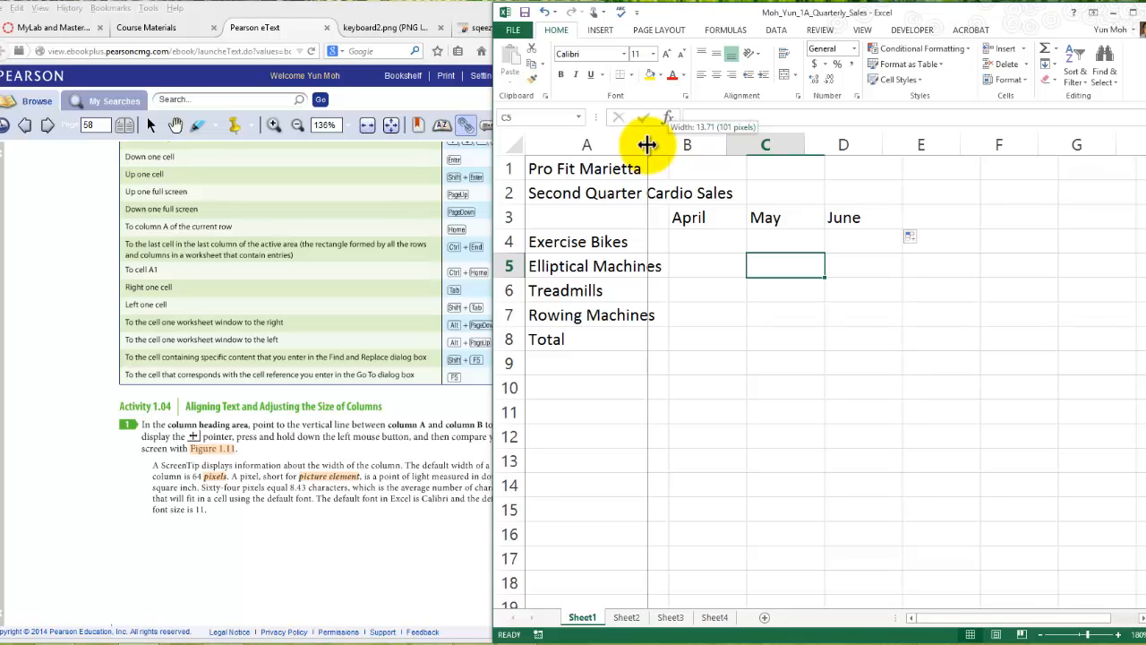
drag(647, 144, 647, 144)
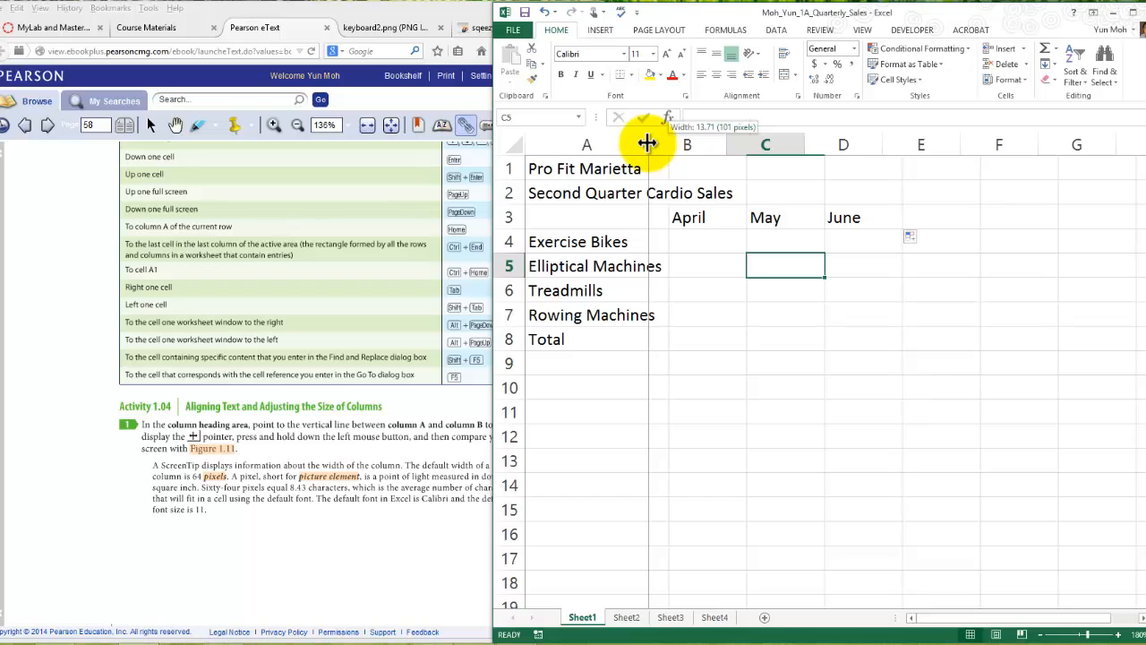
drag(648, 143, 605, 138)
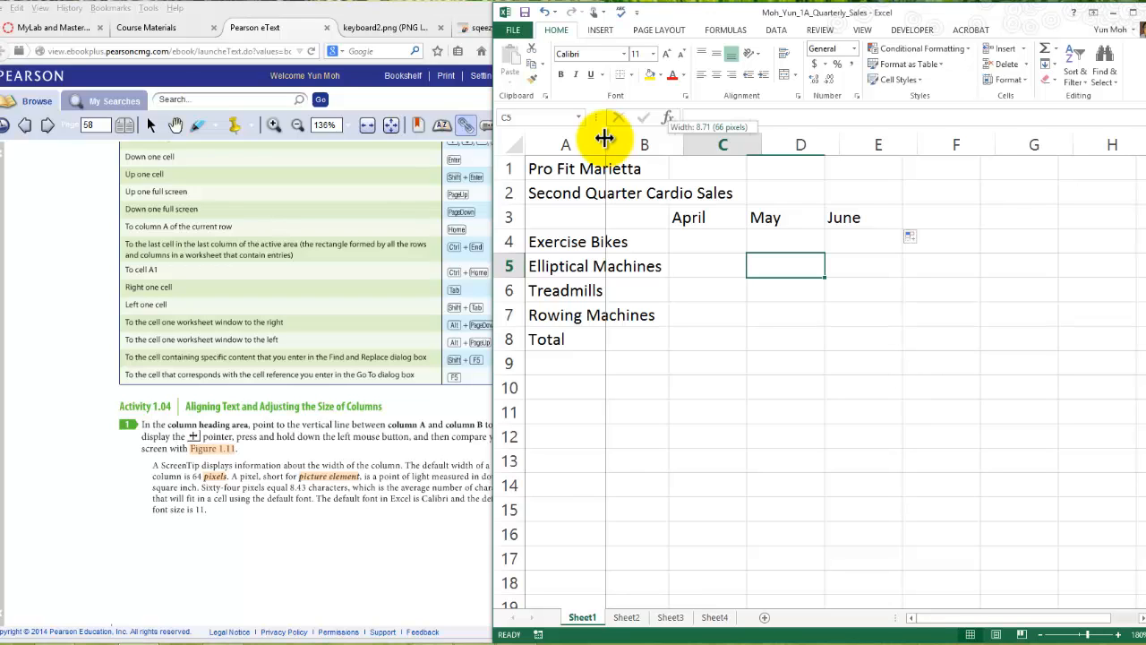
drag(604, 138, 602, 138)
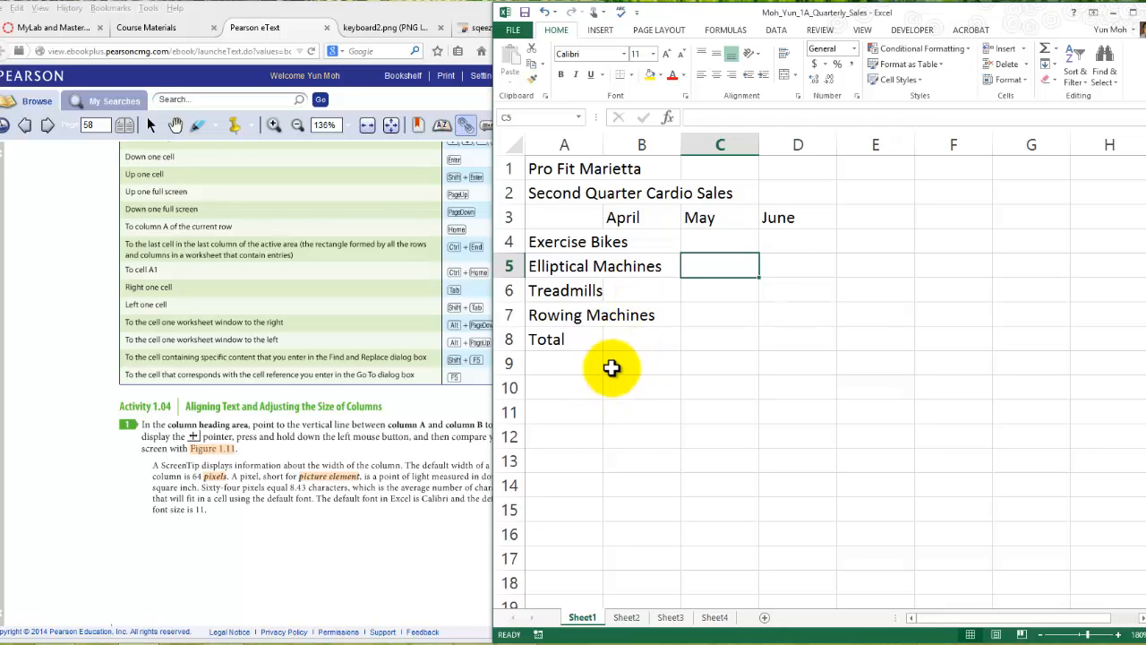
- Turn the Pearson eText to page 59, return to the workbook, and show column A's width ScreenTip
key(alt+Tab)
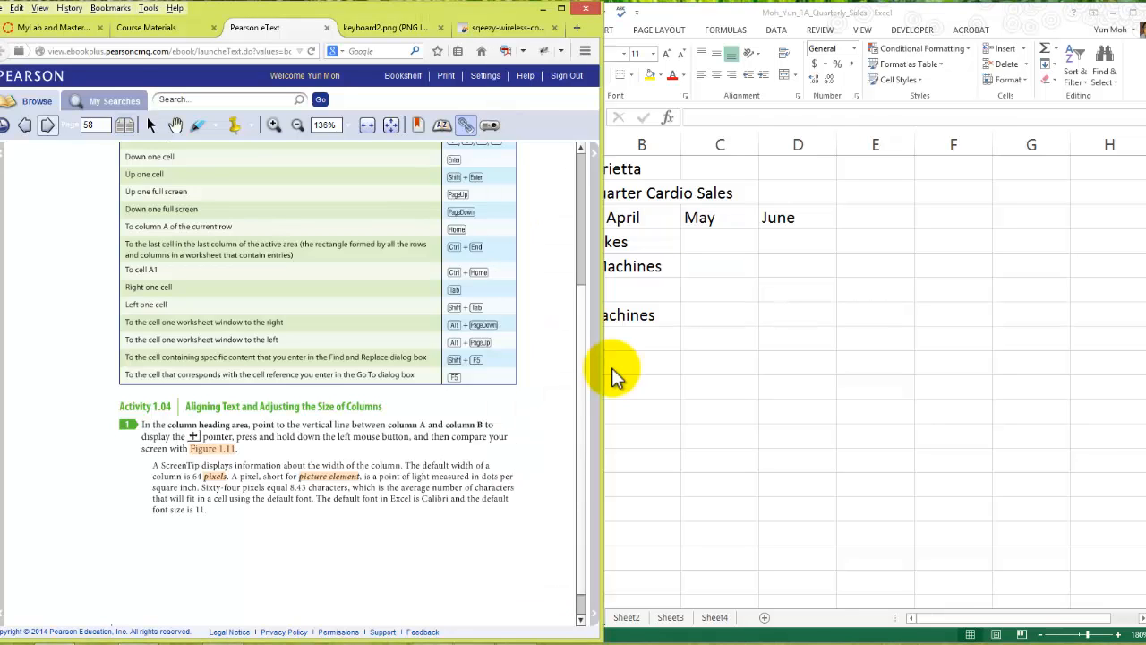
click(50, 125)
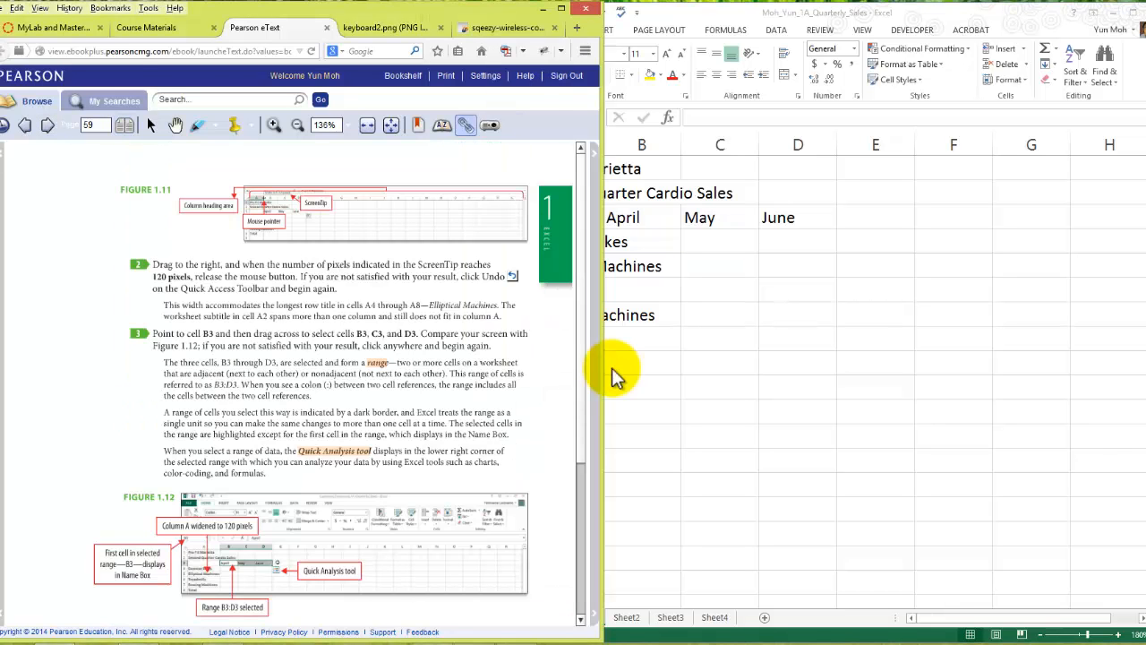
click(612, 369)
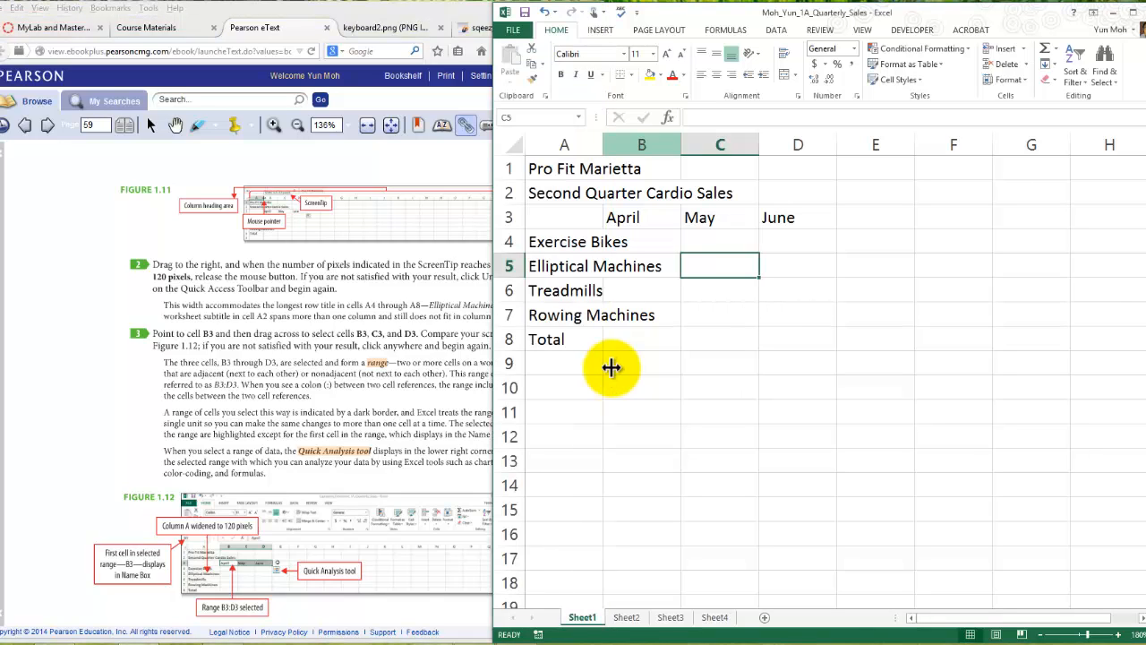
drag(610, 367, 611, 367)
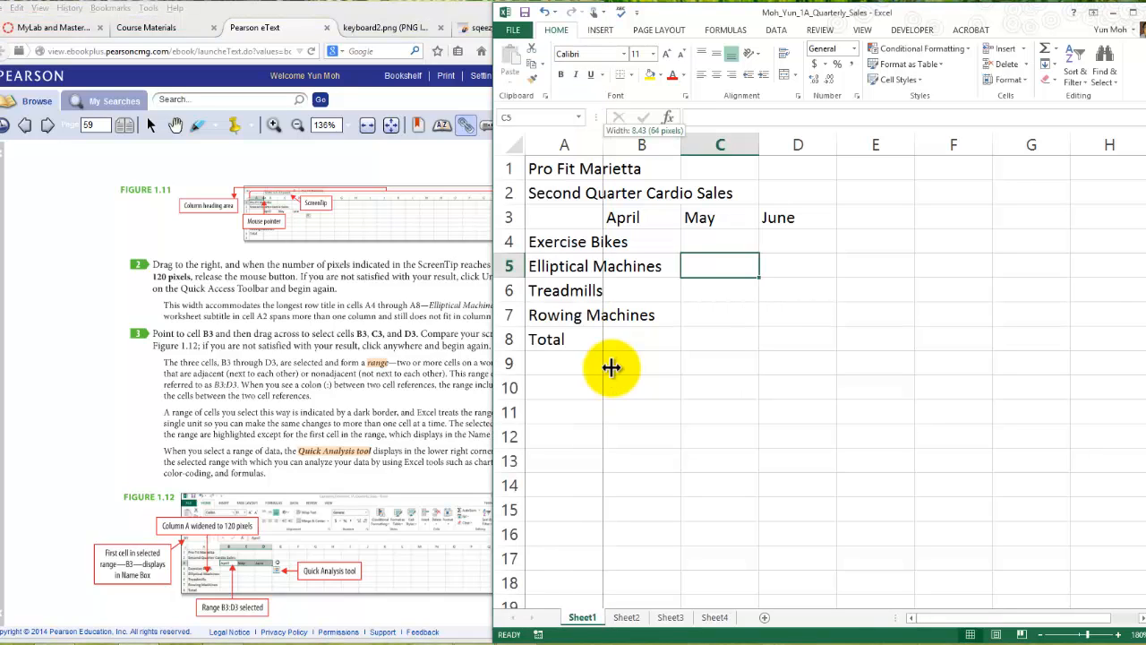
drag(611, 367, 611, 367)
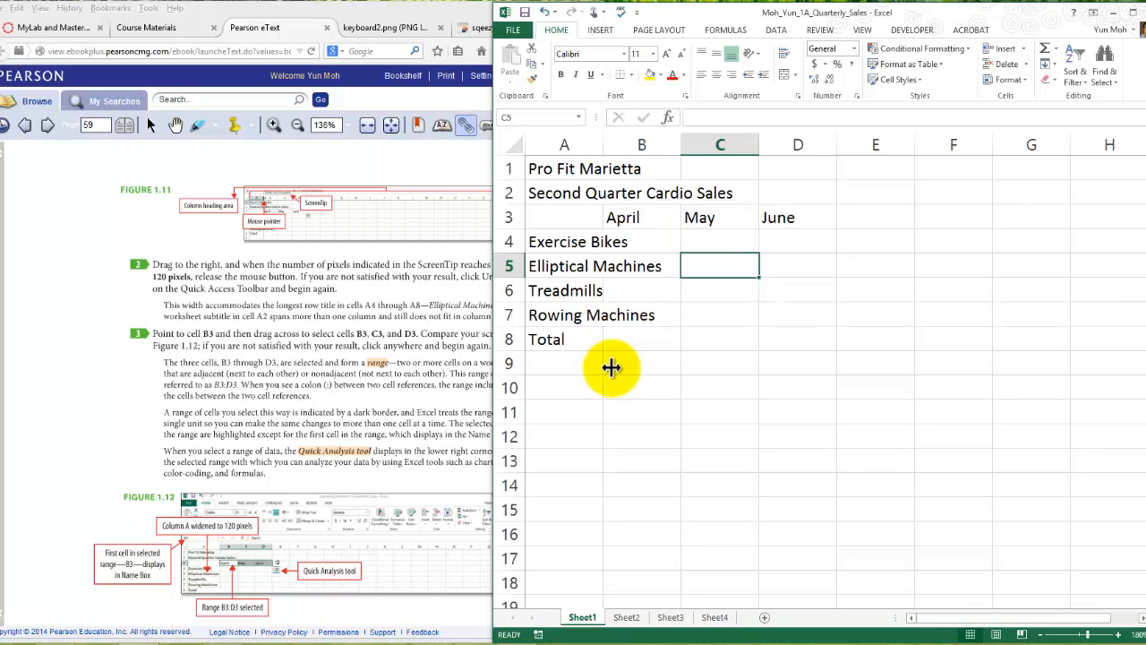
drag(611, 367, 611, 367)
- Read steps 2 and 3 of Activity 1.04 in the Pearson eText and return to the workbook
key(alt+Tab)
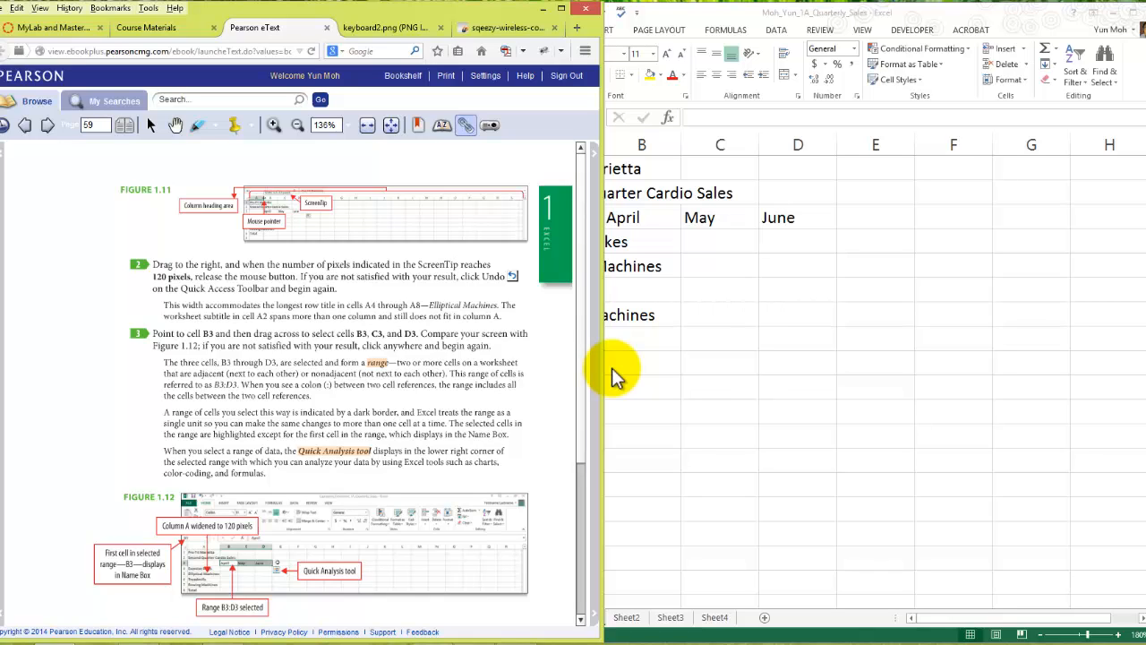
key(Down)
key(Down)
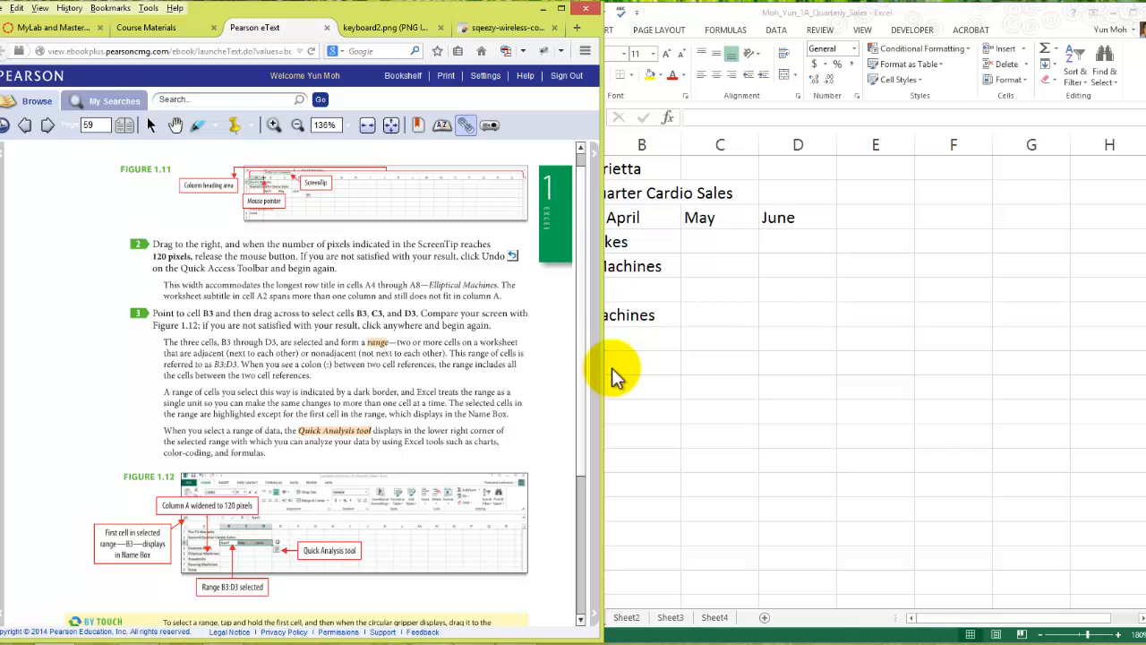
key(Up)
click(612, 368)
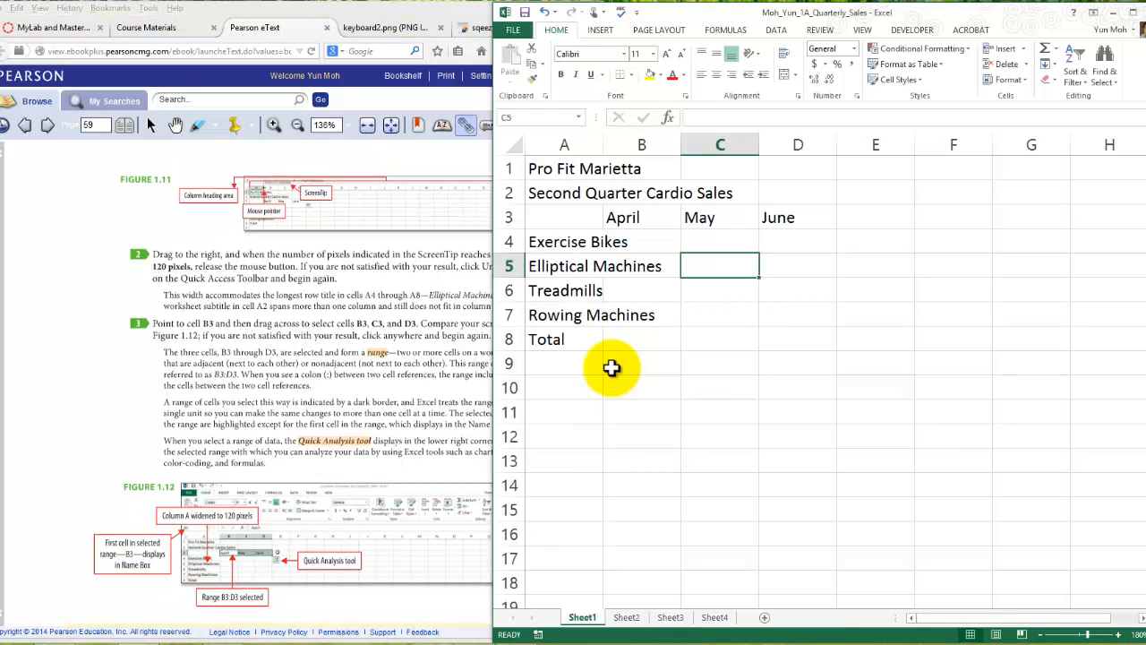
key(Right)
key(Down)
key(Down)
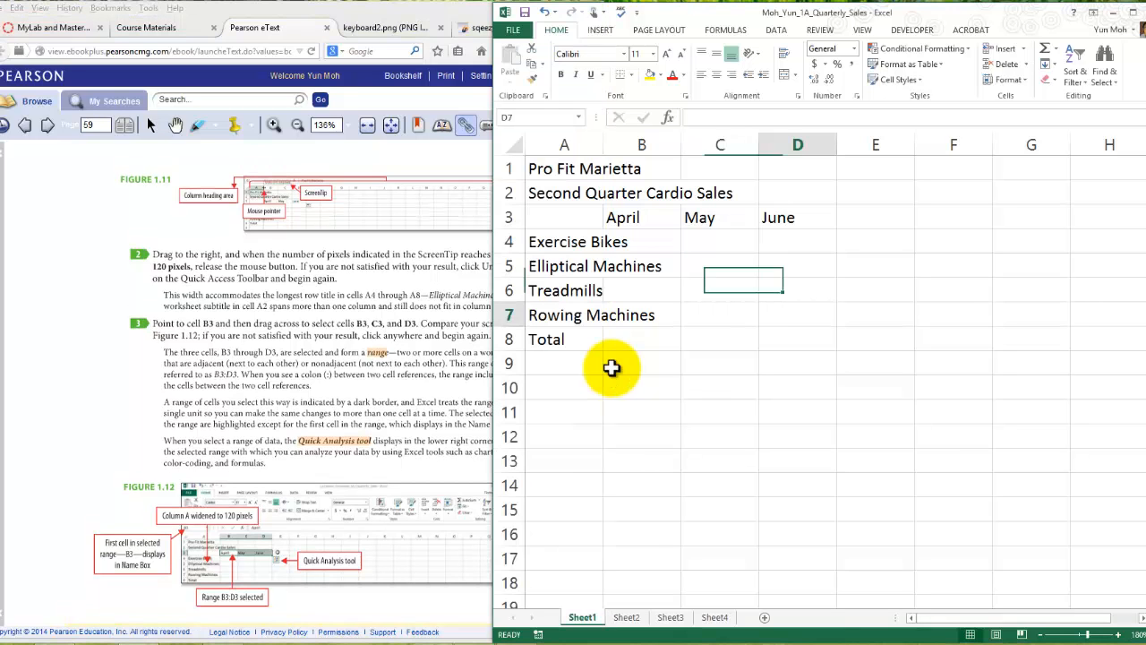
key(Left)
key(Up)
key(Up)
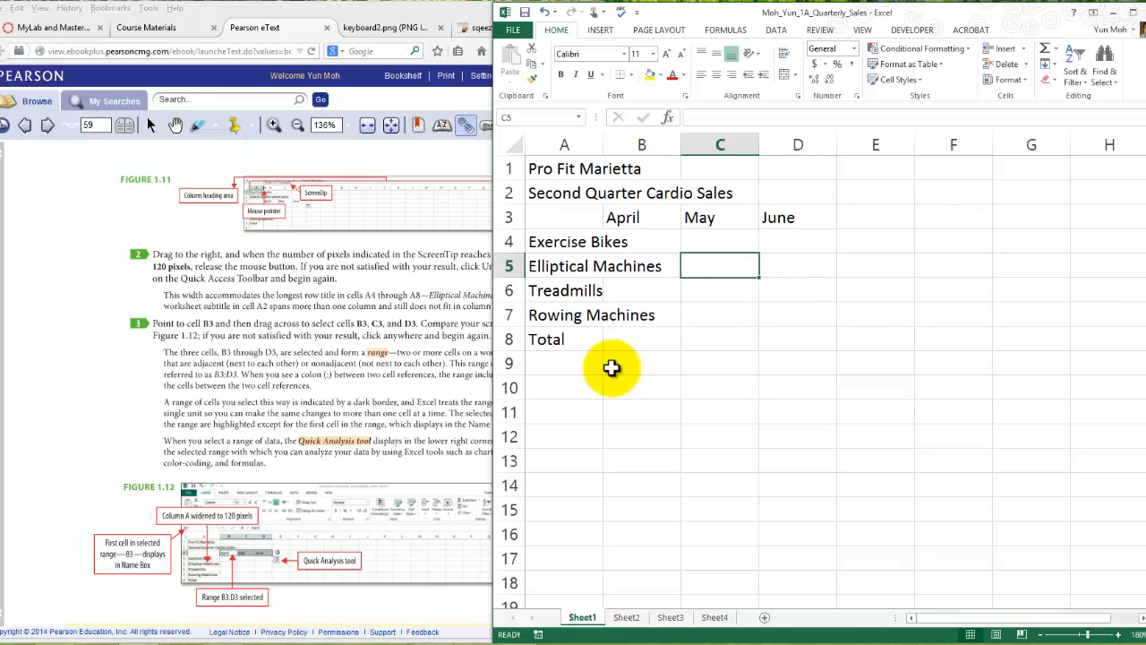
- Widen column A to 120 pixels as the eText instructs
key(Down)
key(Down)
key(Down)
key(Down)
key(Down)
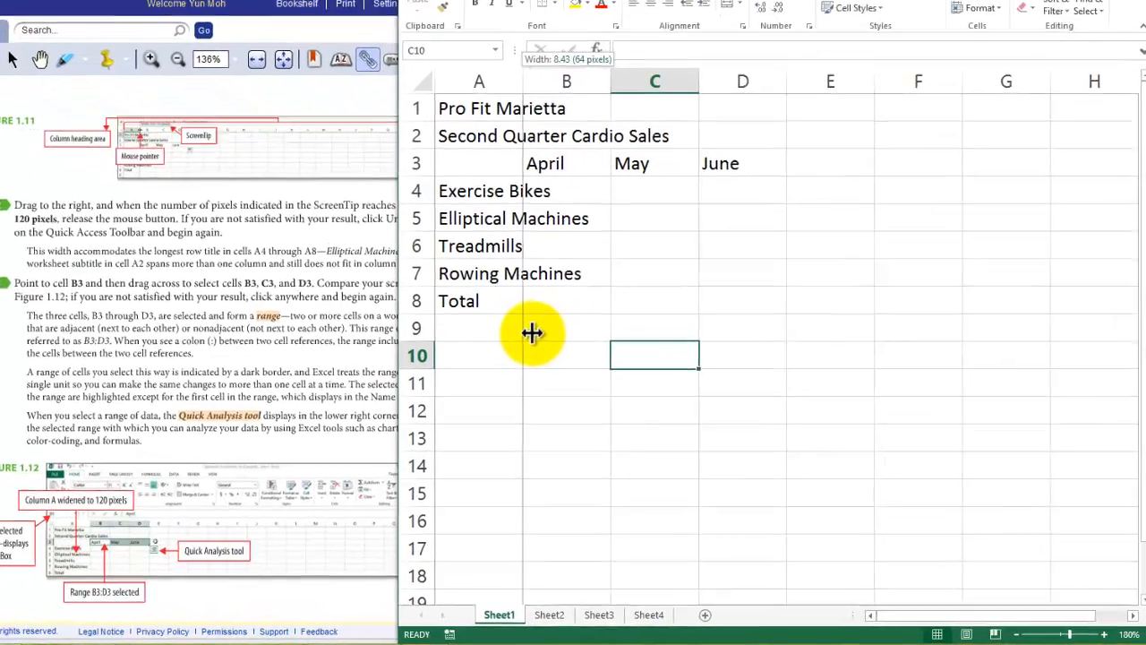
drag(523, 82, 600, 81)
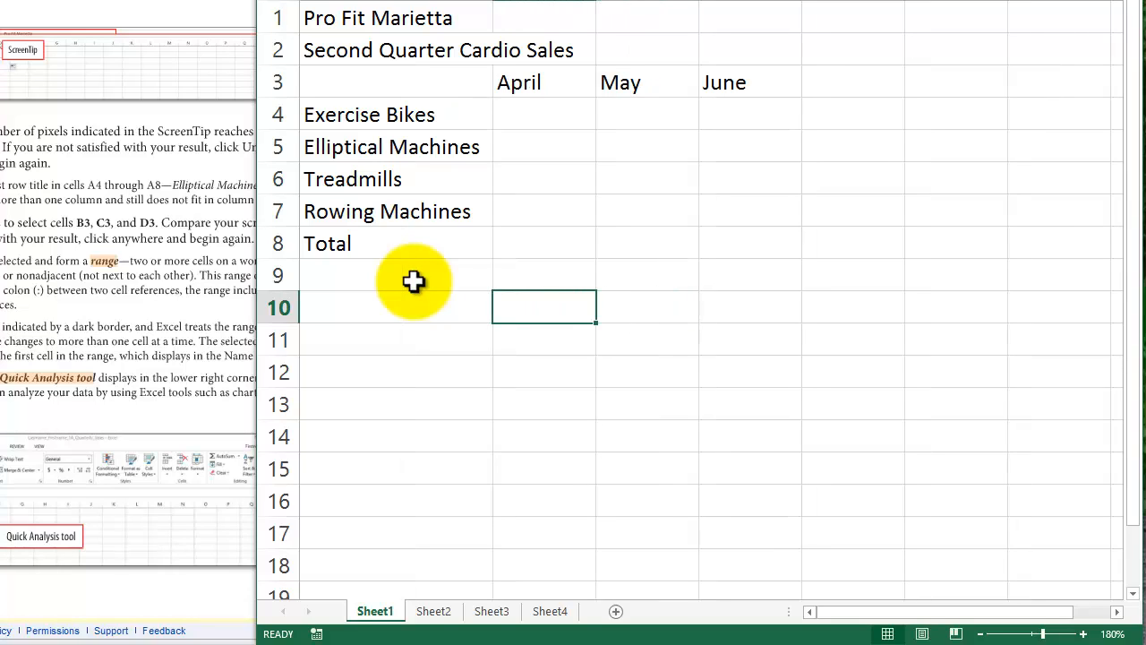
- Select the empty sales range B4:D7, starting from cell B4 under April
key(Up)
key(Up)
key(Up)
key(Up)
key(Up)
key(Up)
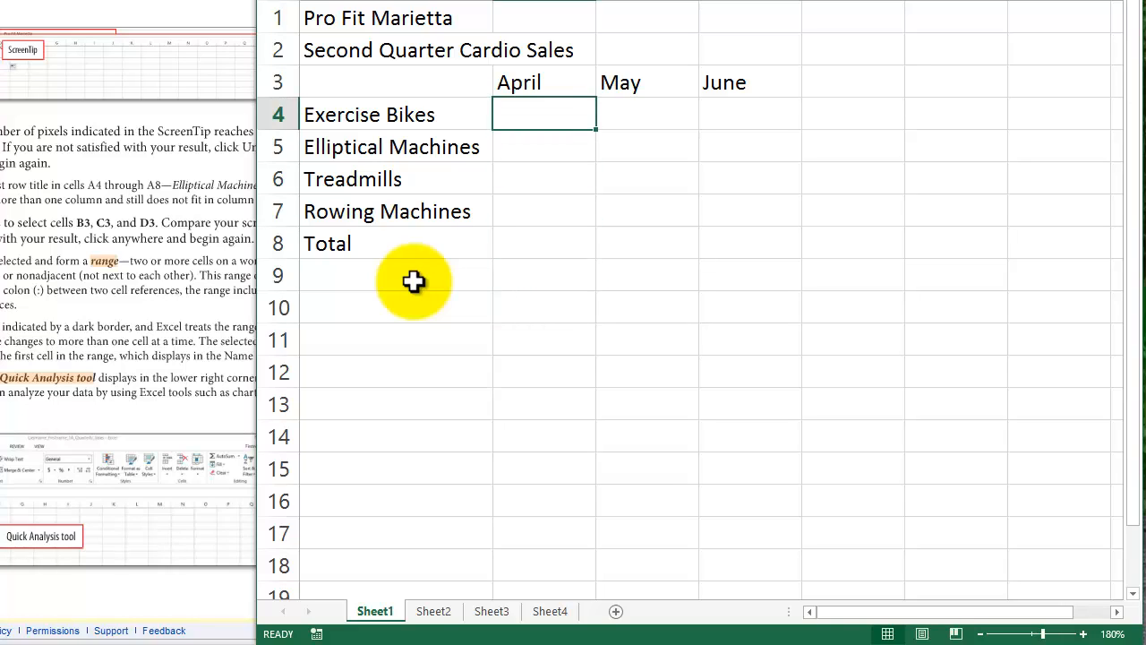
key(shift+Down)
key(shift+Right)
key(shift+Down)
key(shift+Right)
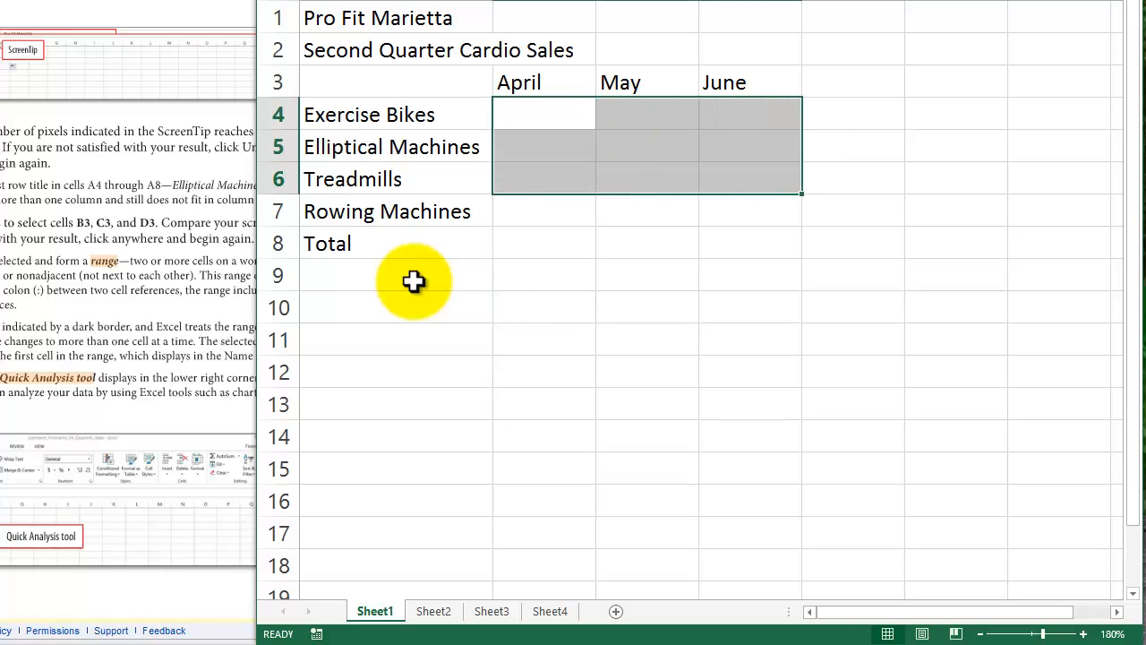
key(shift+Down)
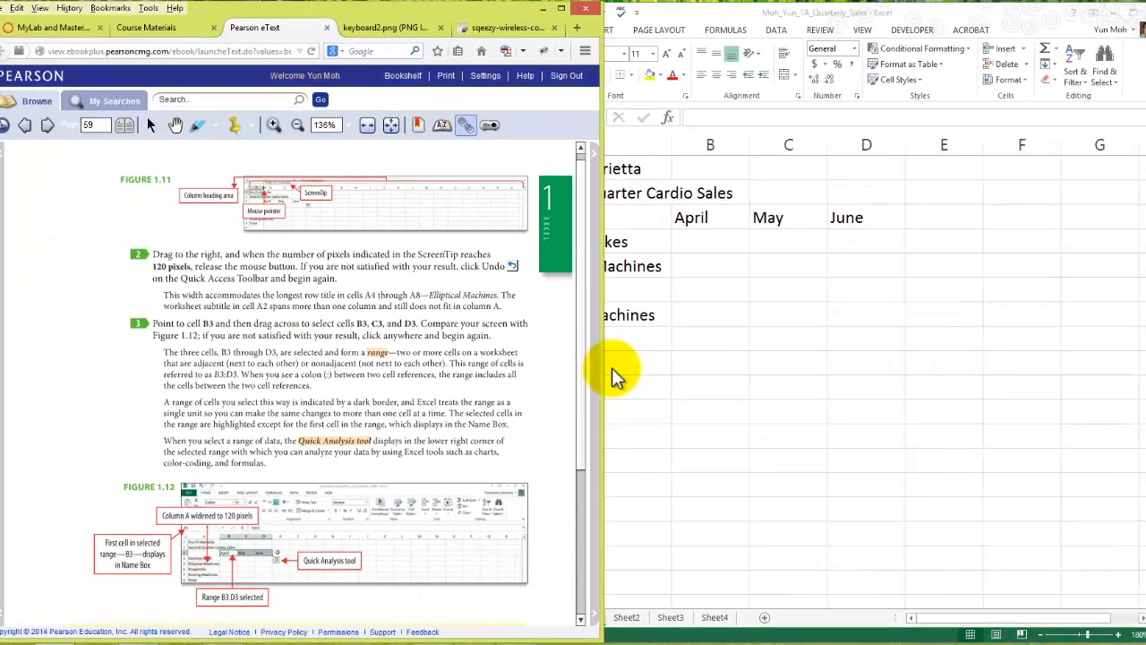
- Read on to step 4 of Activity 1.04 in the Pearson eText, and save the workbook
scroll(616, 376, down, 1)
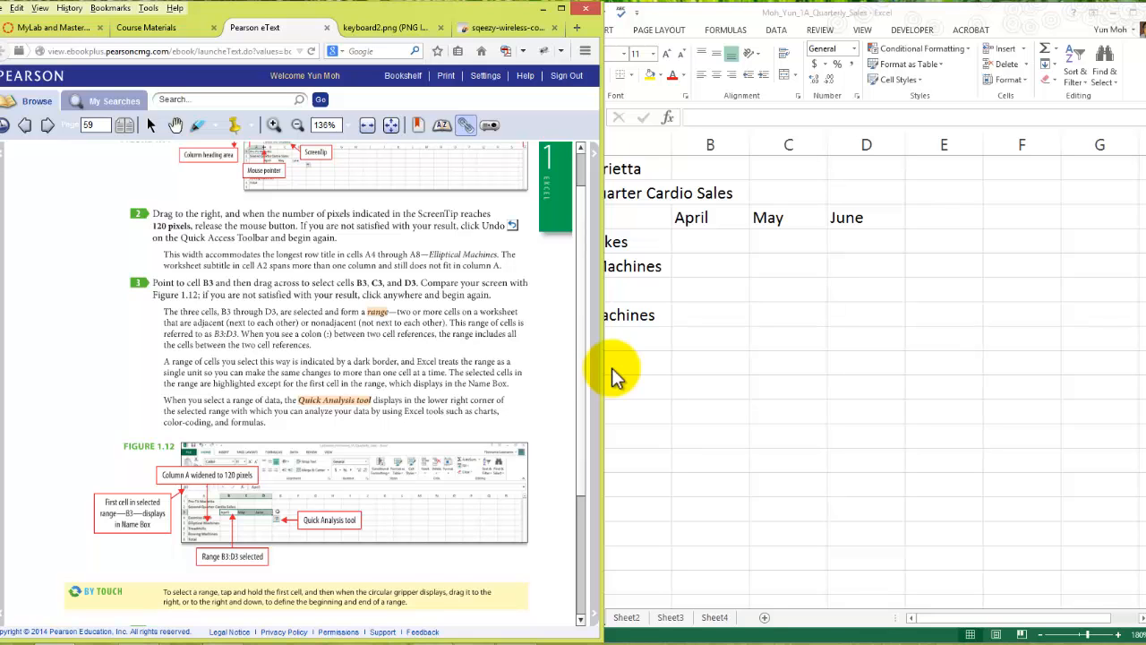
scroll(616, 376, down, 3)
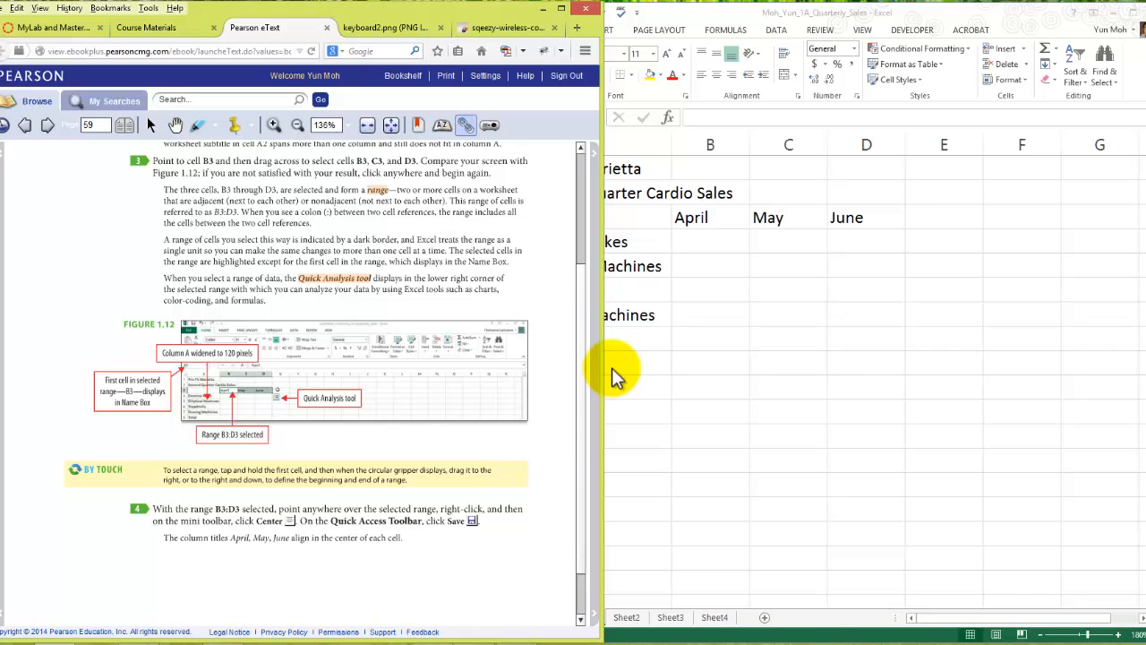
click(613, 369)
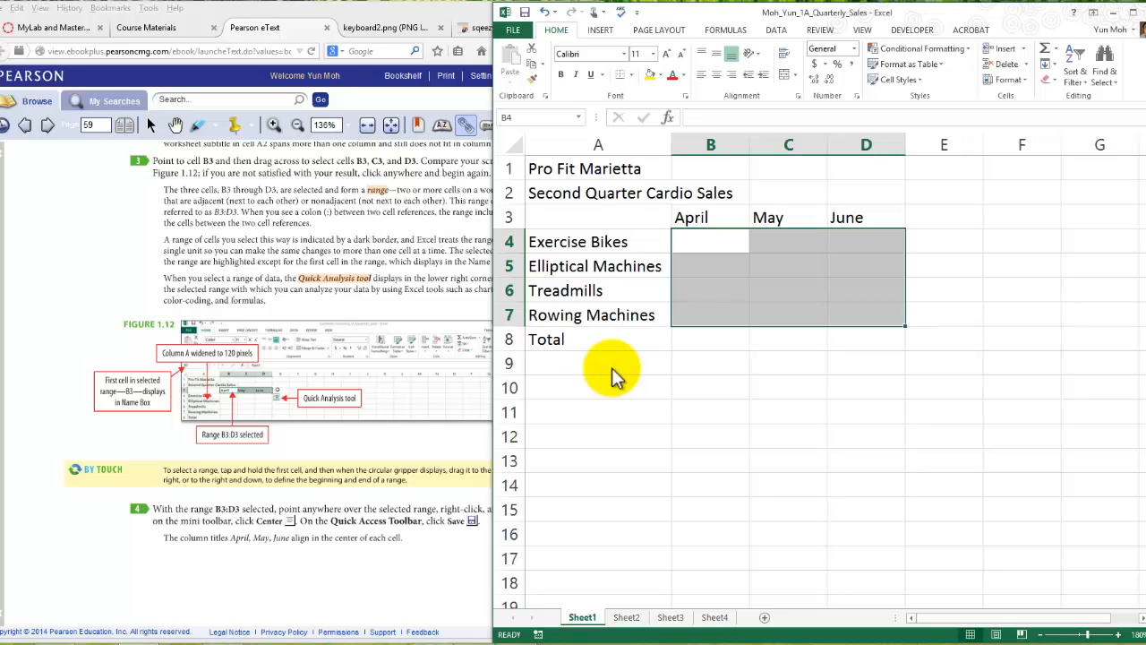
key(ctrl+s)
- Turn the Pearson eText to Activity 1.05, Entering Numbers, on page 60, and return to the workbook
key(alt+Tab)
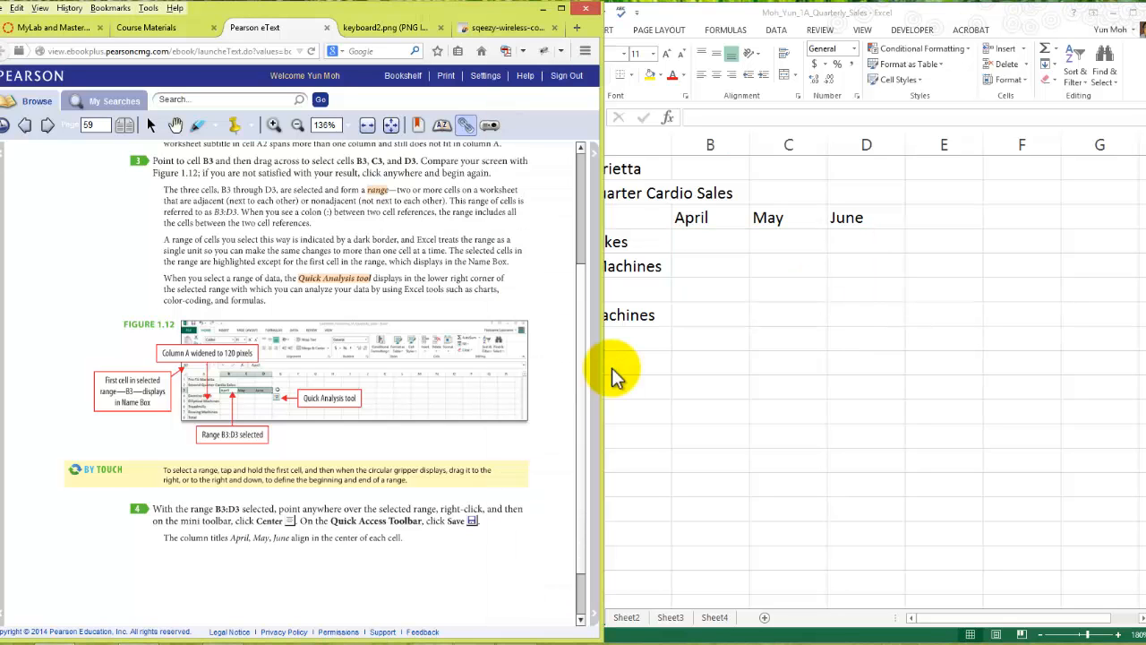
scroll(614, 377, down, 1)
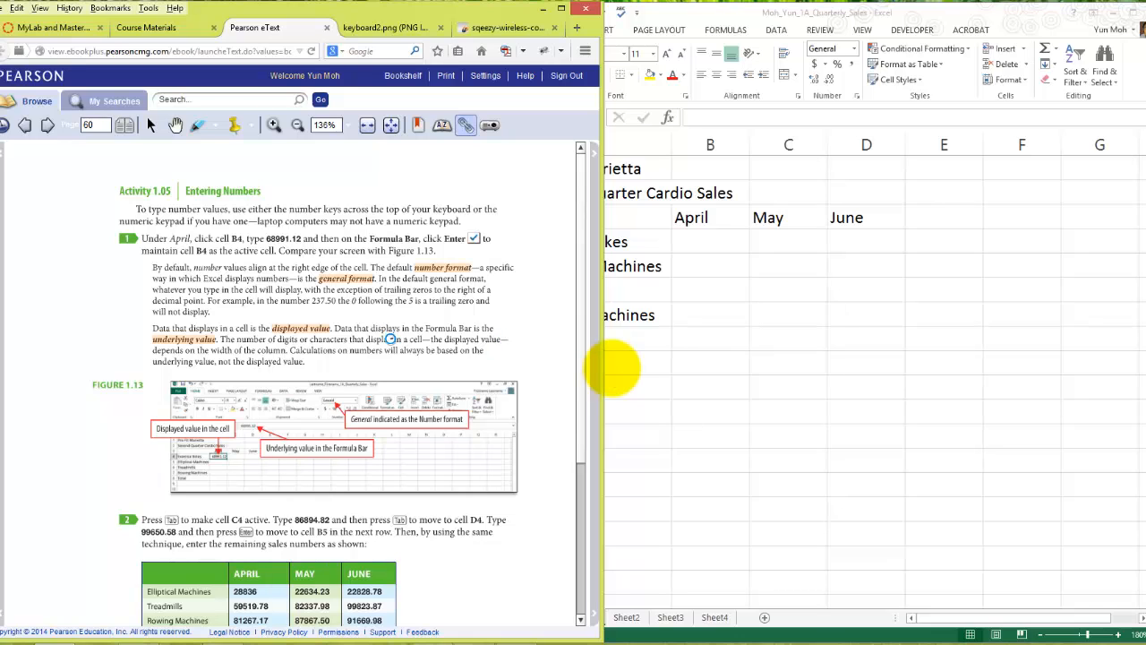
click(613, 367)
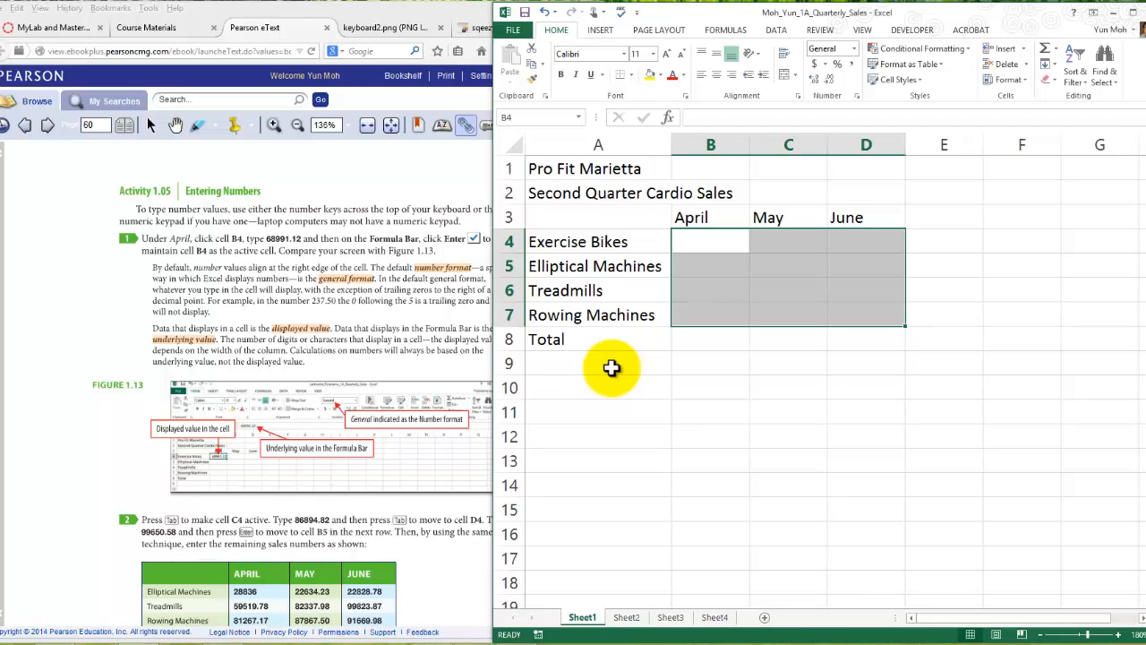
- Cycle the active cell down the columns within the selected range B4:D7, ending at cell B4
key(Return)
key(Return)
key(Return)
key(Return)
key(Return)
key(Return)
key(Return)
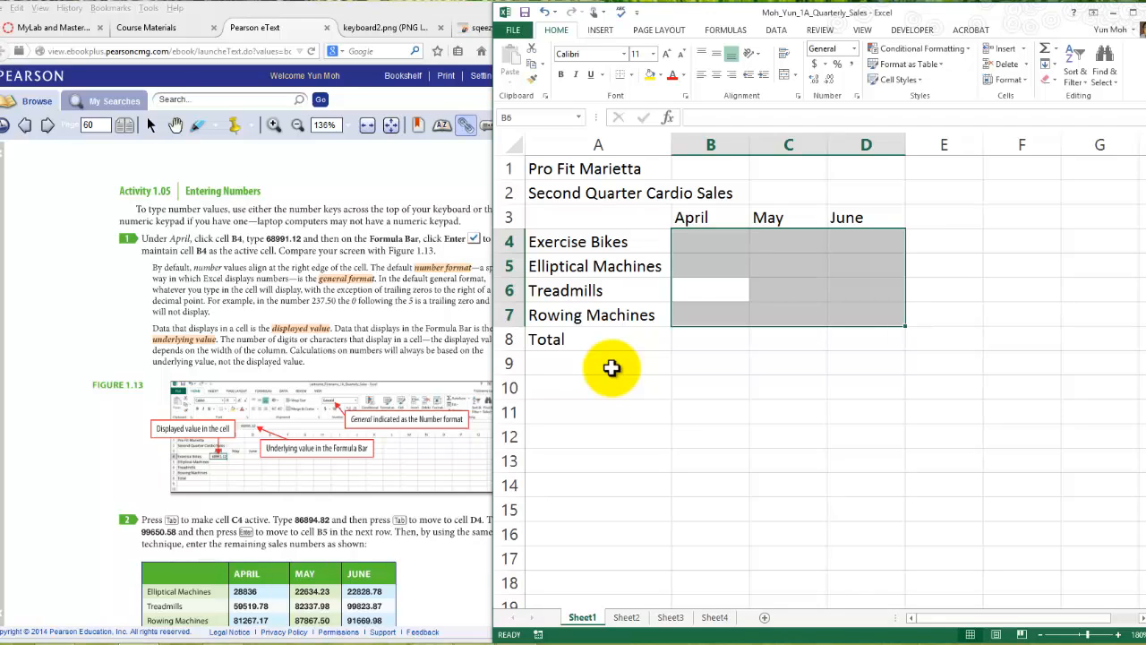
key(Return)
key(Return)
key(Return)
key(Return)
key(Return)
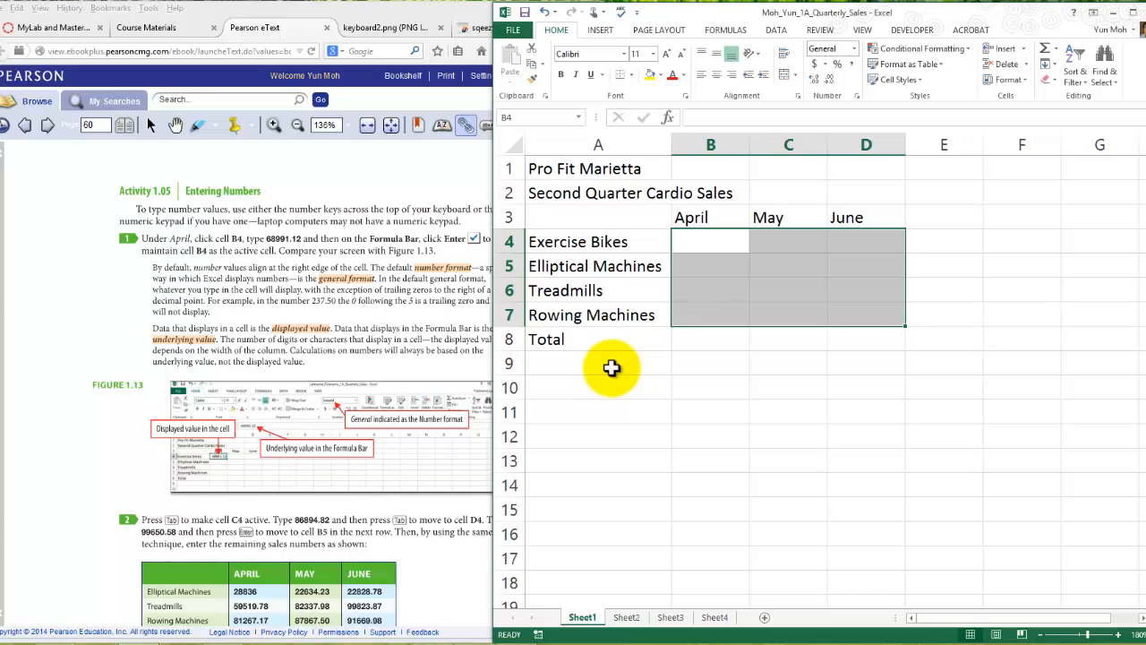
key(Return)
key(Return)
key(Return)
key(Return)
key(Return)
key(Return)
key(Return)
key(Return)
key(Return)
key(Return)
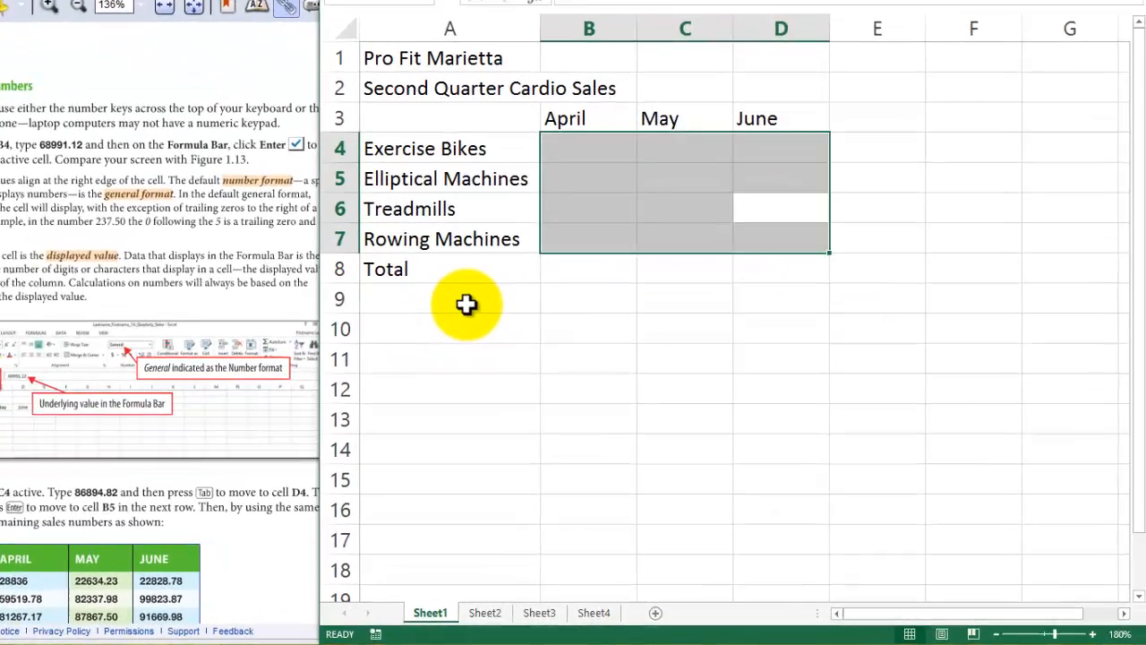
key(Return)
key(Return)
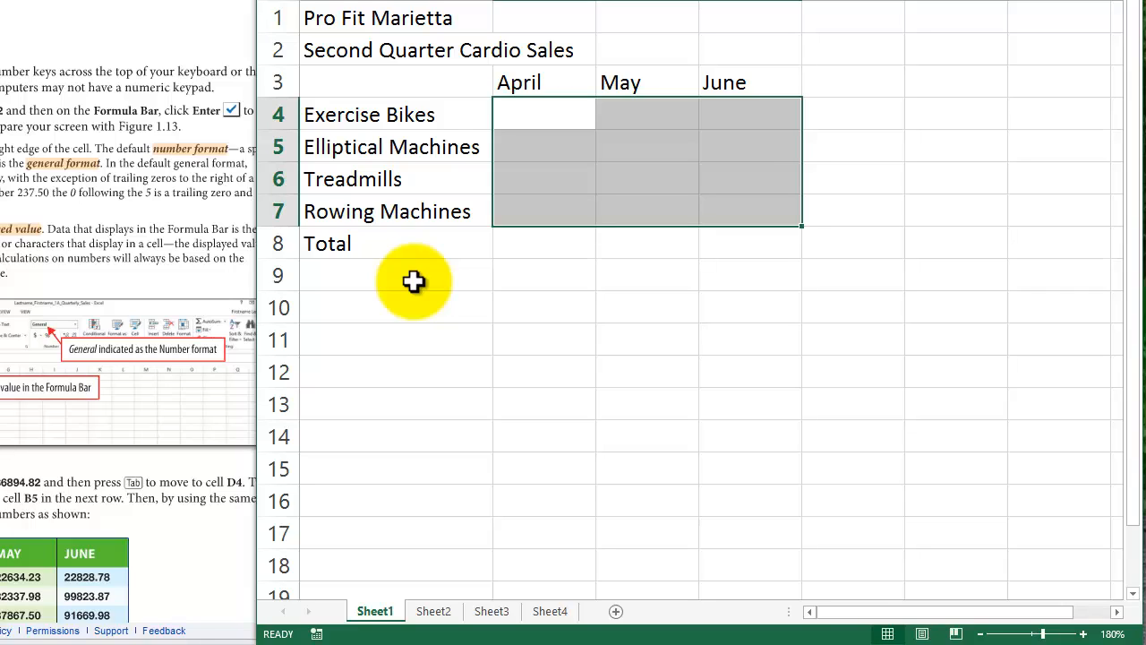
- Cycle the active cell across the rows within the selected range B4:D7, ending at cell B4
key(Tab)
key(Tab)
key(Tab)
key(Tab)
key(Tab)
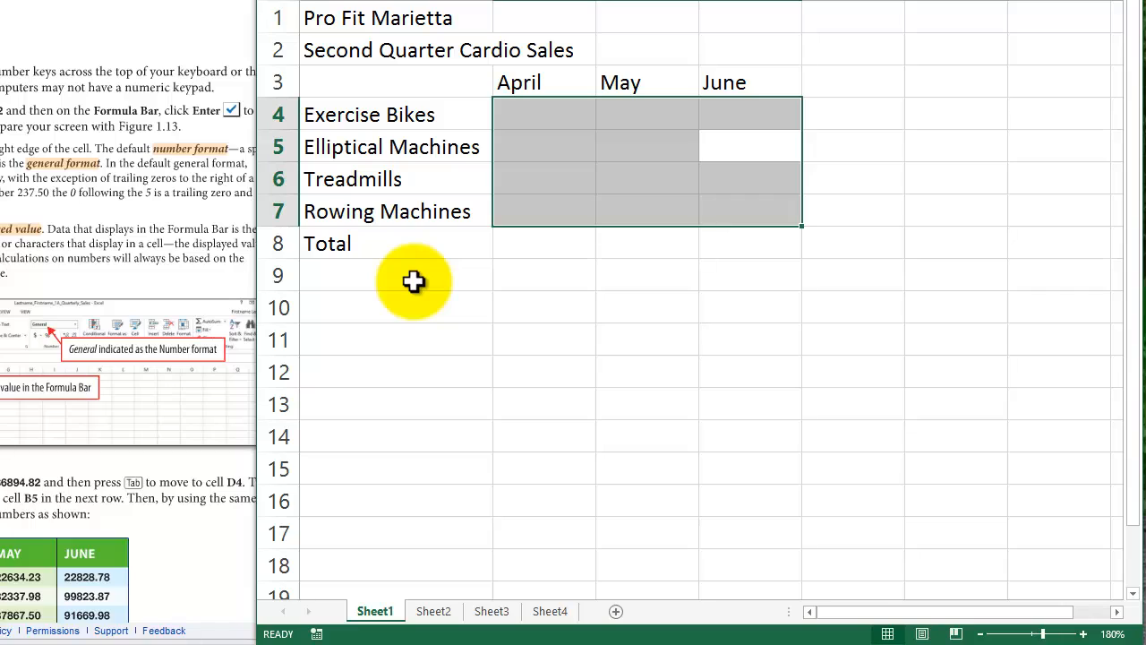
key(Tab)
key(Tab)
key(Tab)
key(Tab)
key(Tab)
key(Tab)
key(Tab)
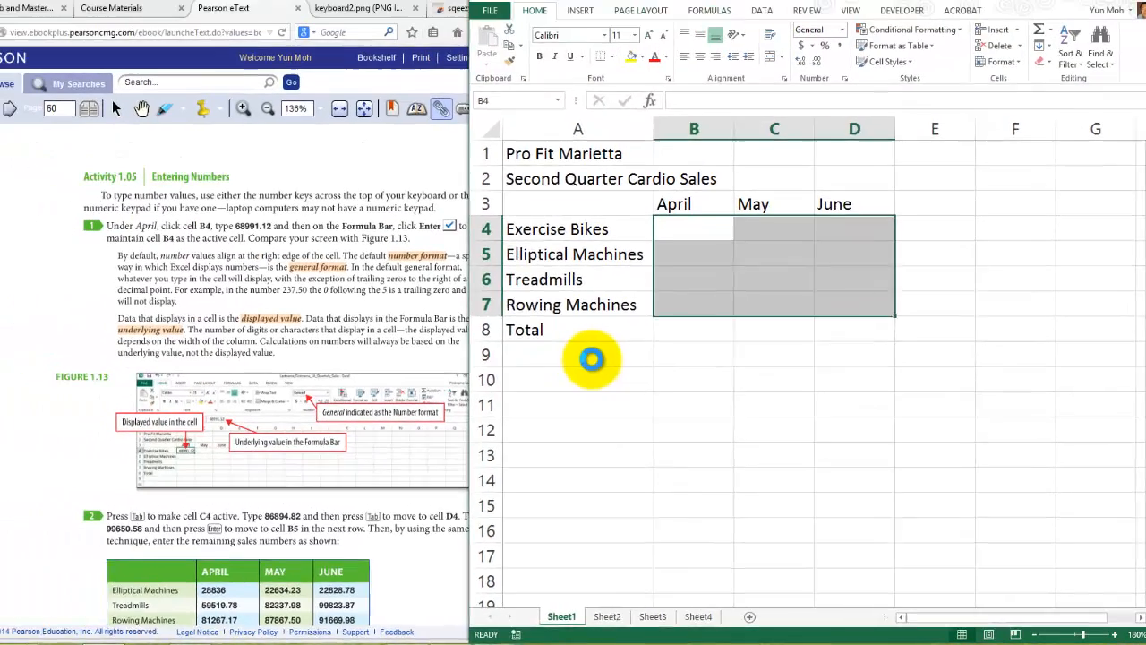
- Read on to the sales table in step 2 of Activity 1.05 in the Pearson eText, and return to the workbook
key(alt+Tab)
scroll(414, 281, down, 1)
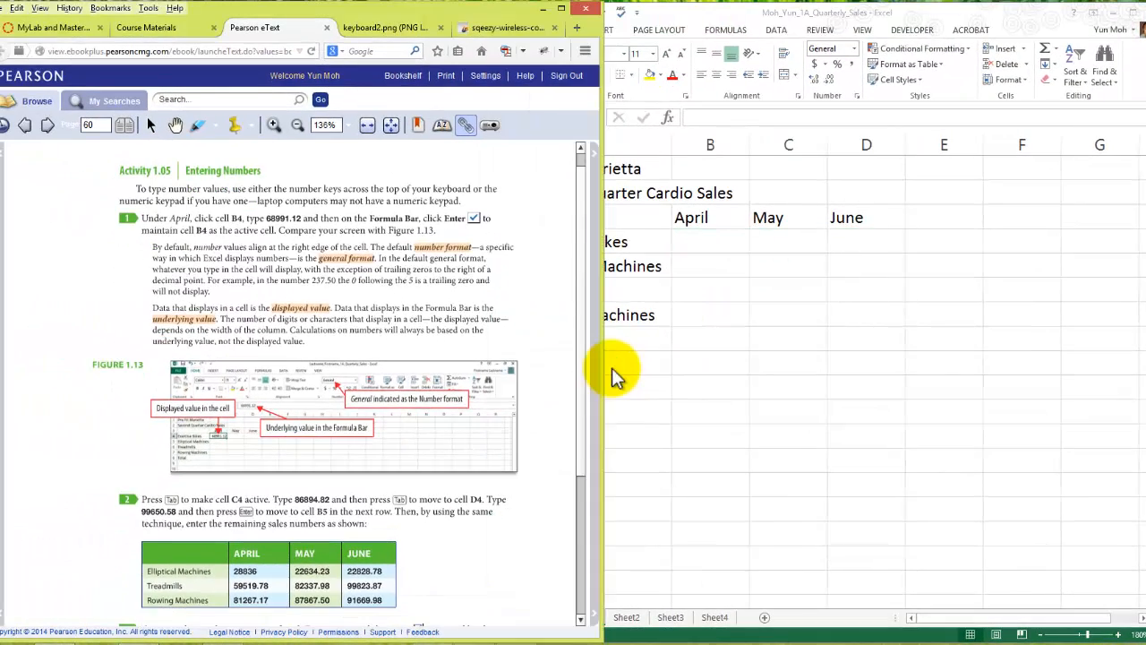
scroll(617, 376, down, 1)
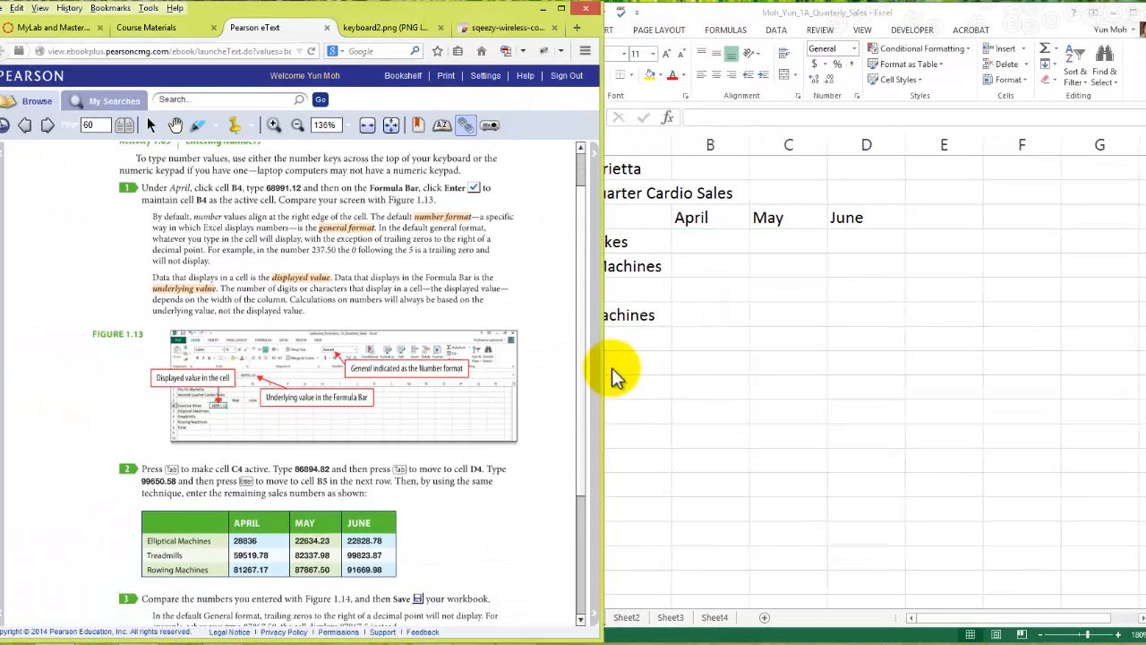
click(616, 376)
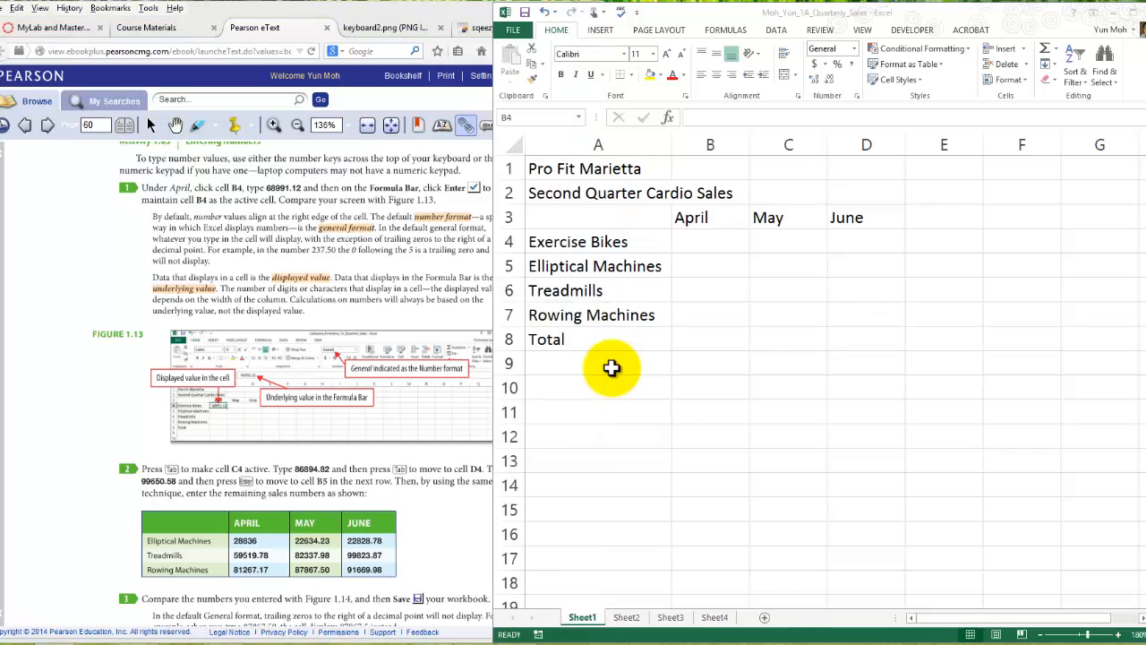
key(alt+Tab)
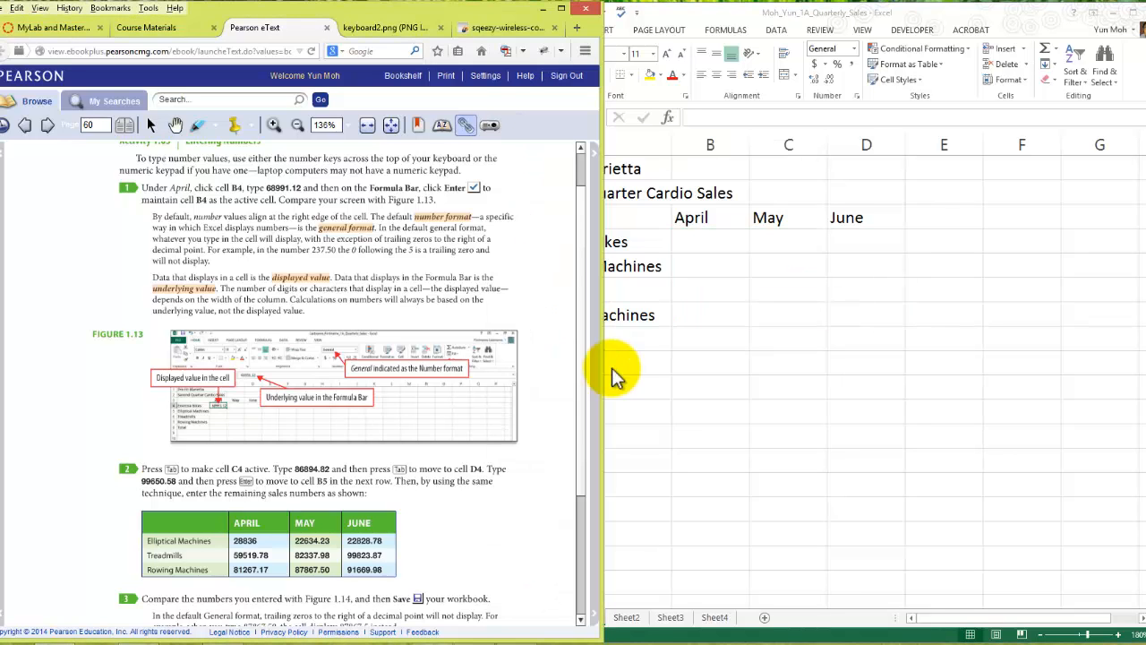
click(613, 369)
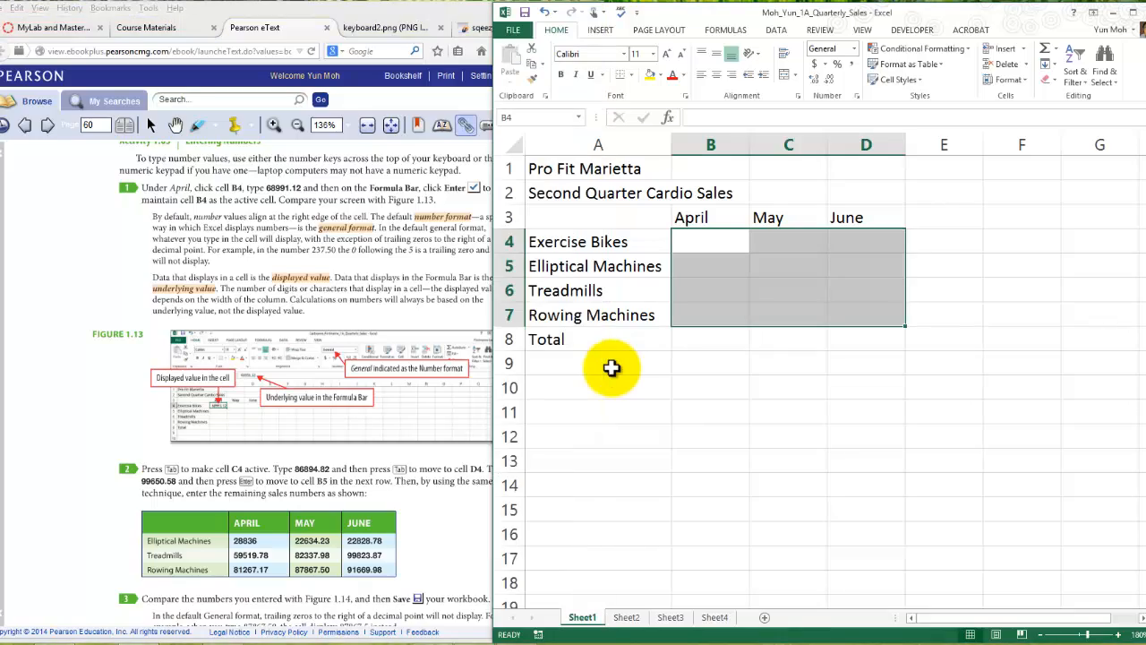
- Enter the April sales numbers 28836, 59517.78 and 81267.17 down cells B4 to B6
text(2883)
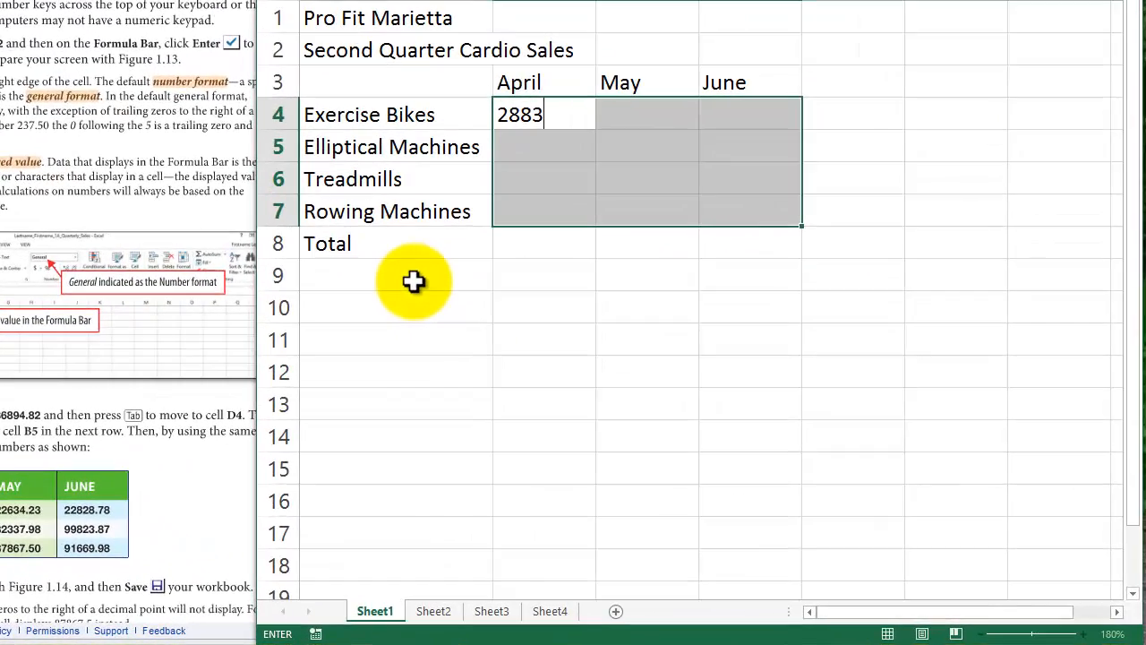
text(6)
key(Return)
text(595)
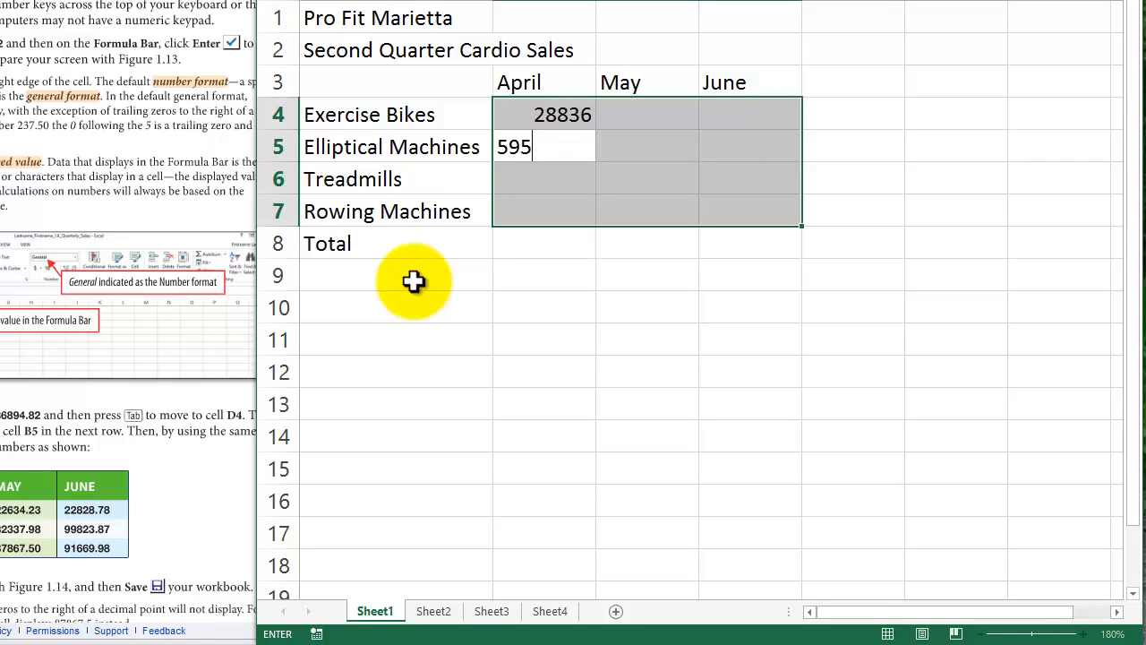
text(17.78)
key(Return)
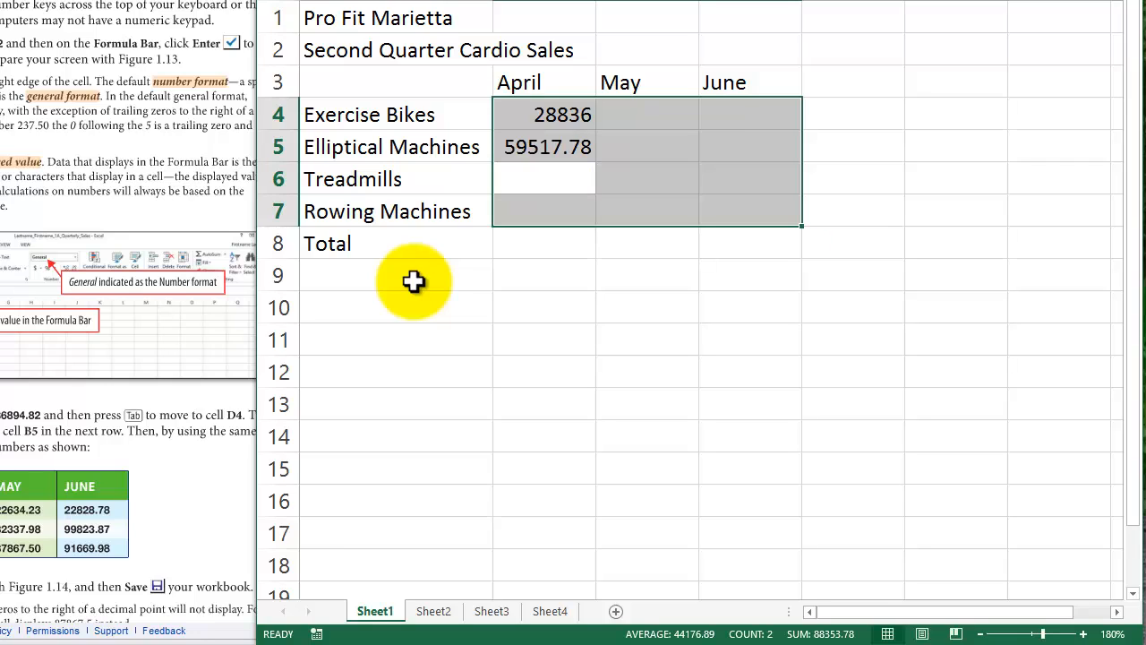
text(8126)
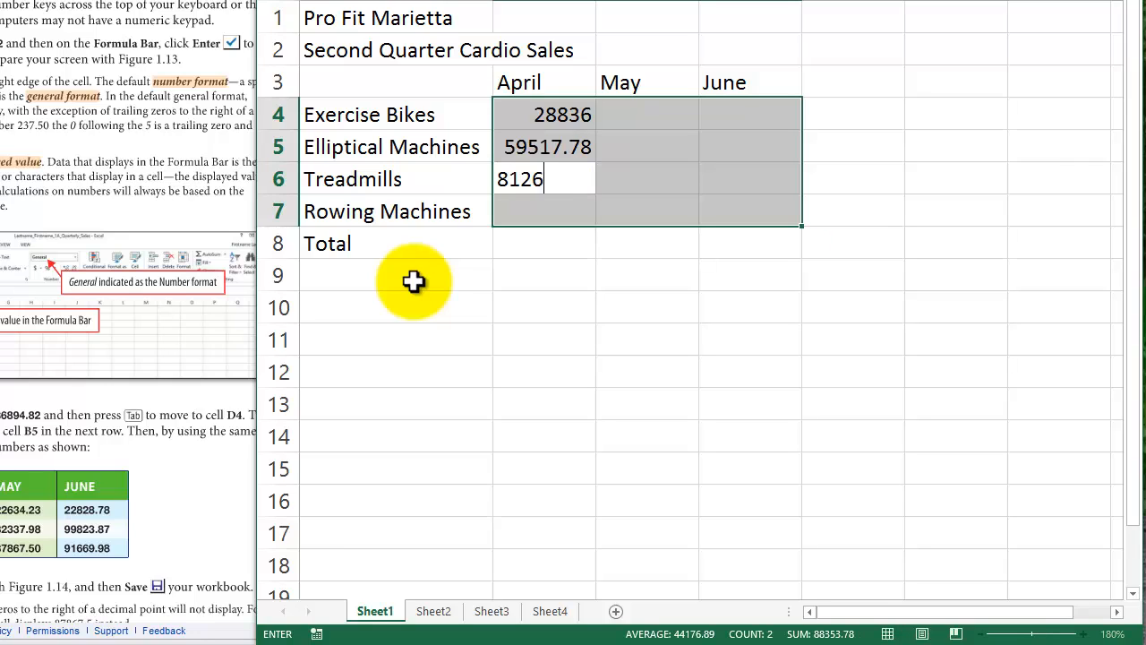
text(7.17)
key(Return)
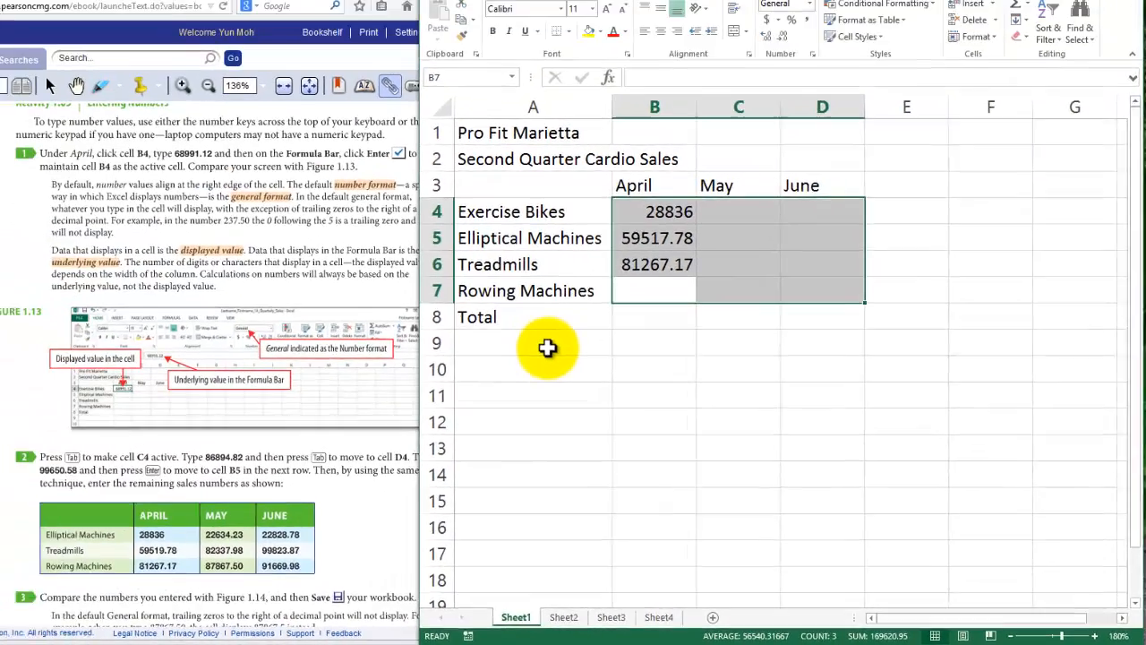
- Check the eText's sales table against the row labels, and clear the Exercise Bikes label from cell A4
key(Left)
key(Up)
key(Up)
key(Up)
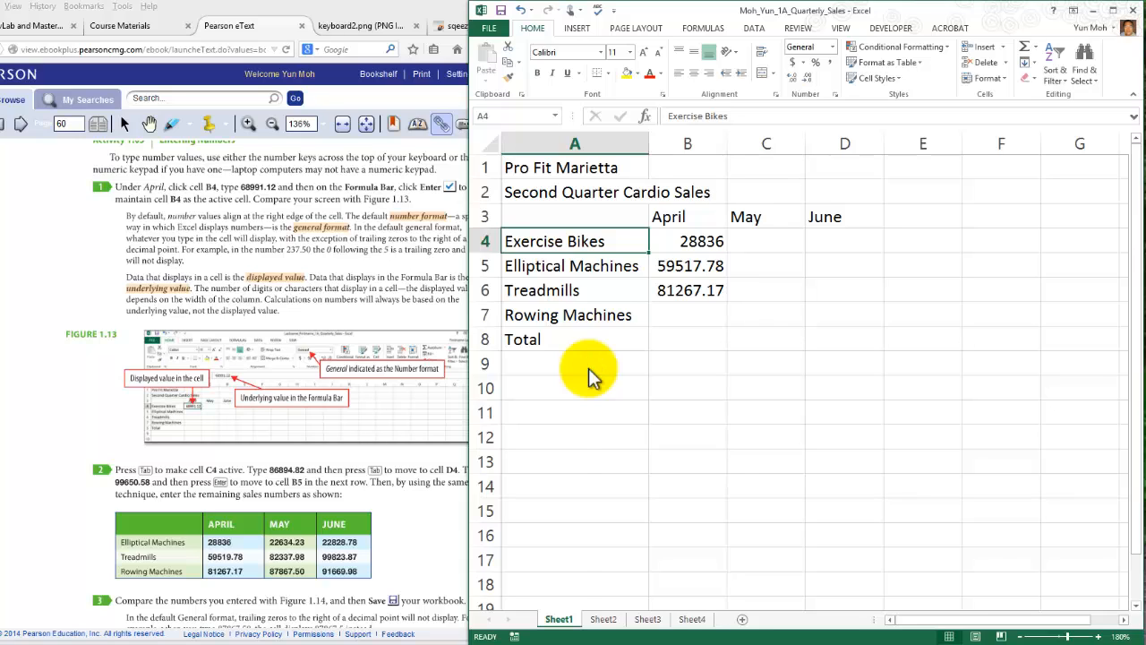
key(alt+Tab)
key(alt+Tab)
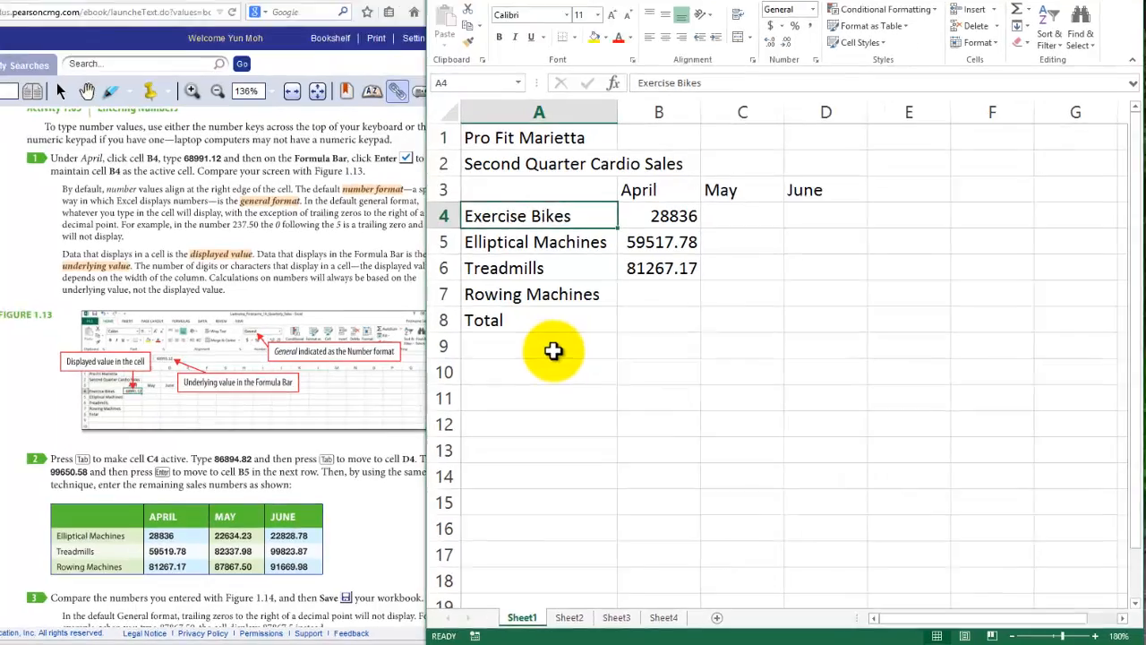
key(ctrl+z)
key(ctrl+z)
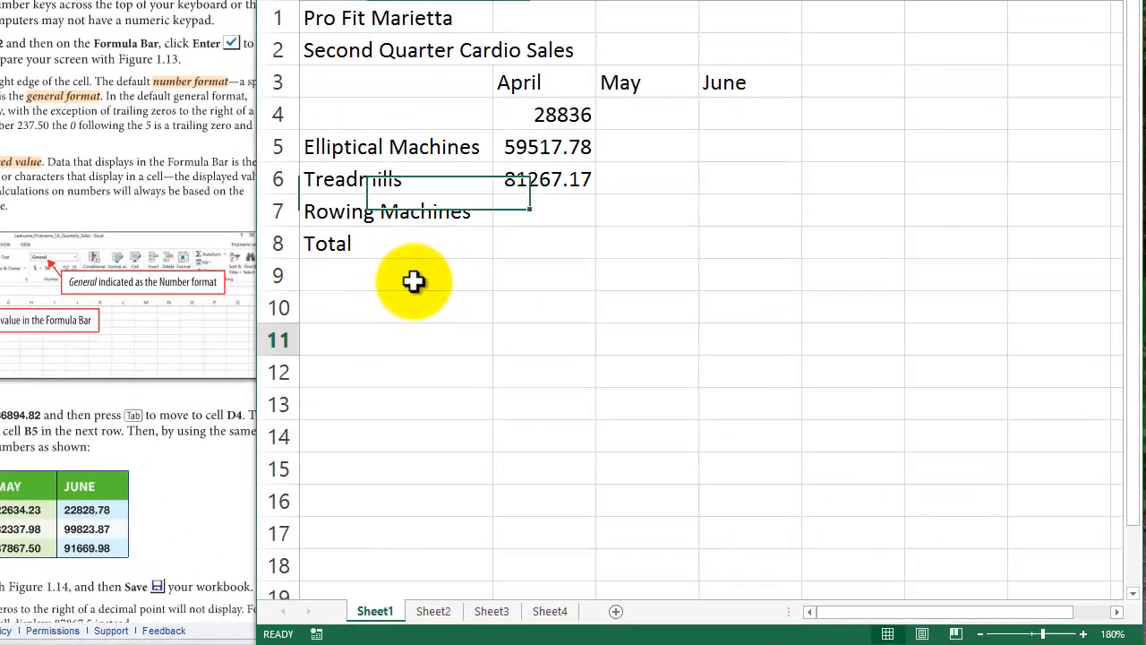
key(Left)
key(ctrl+Up)
key(ctrl+Up)
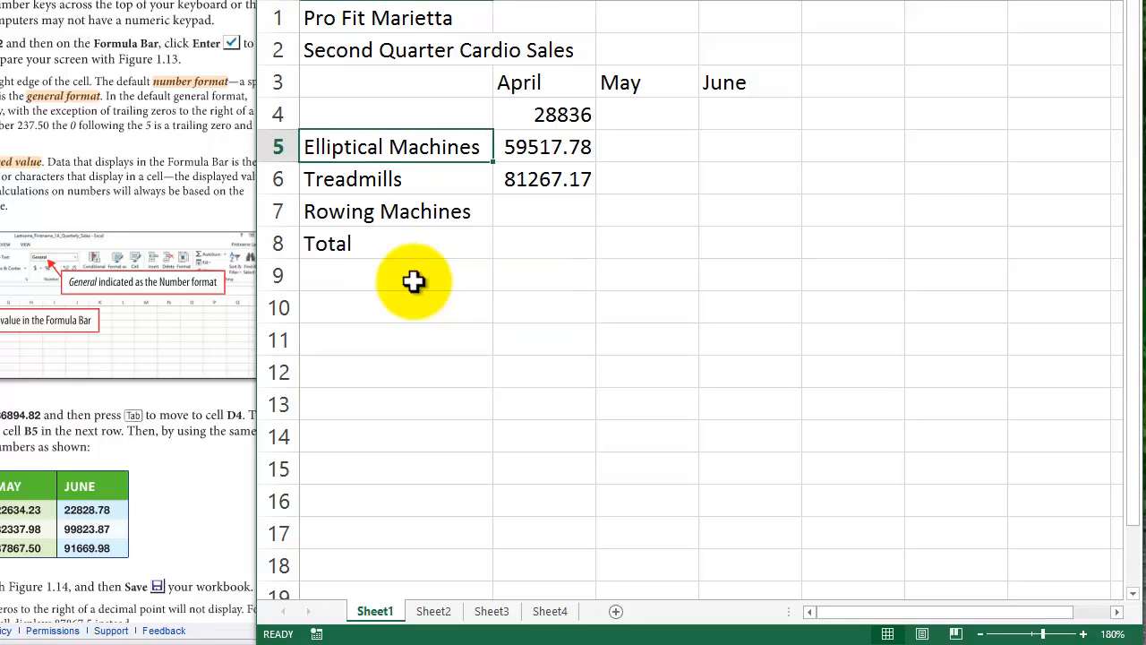
key(shift+Down)
key(shift+Down)
key(shift+Down)
key(ctrl+Down)
key(Down)
key(Down)
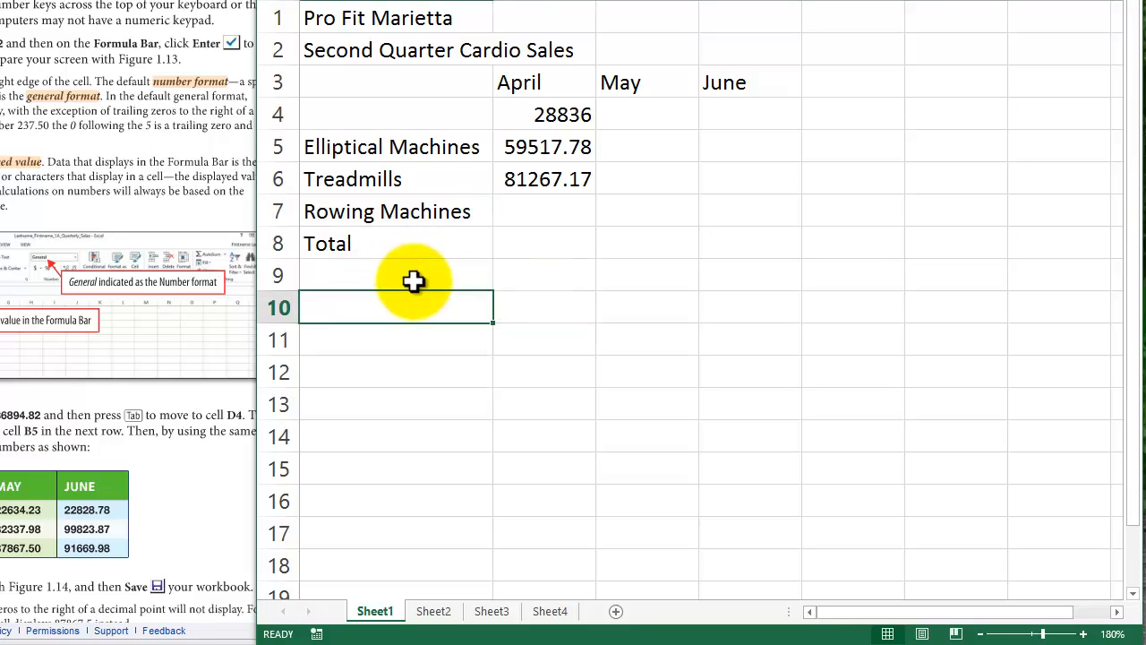
- Move the labels Elliptical Machines through Total from A5:A8 up one row to A4:A7
key(Up)
key(ctrl+Up)
key(ctrl+Up)
key(shift+Down)
key(shift+Down)
key(shift+Down)
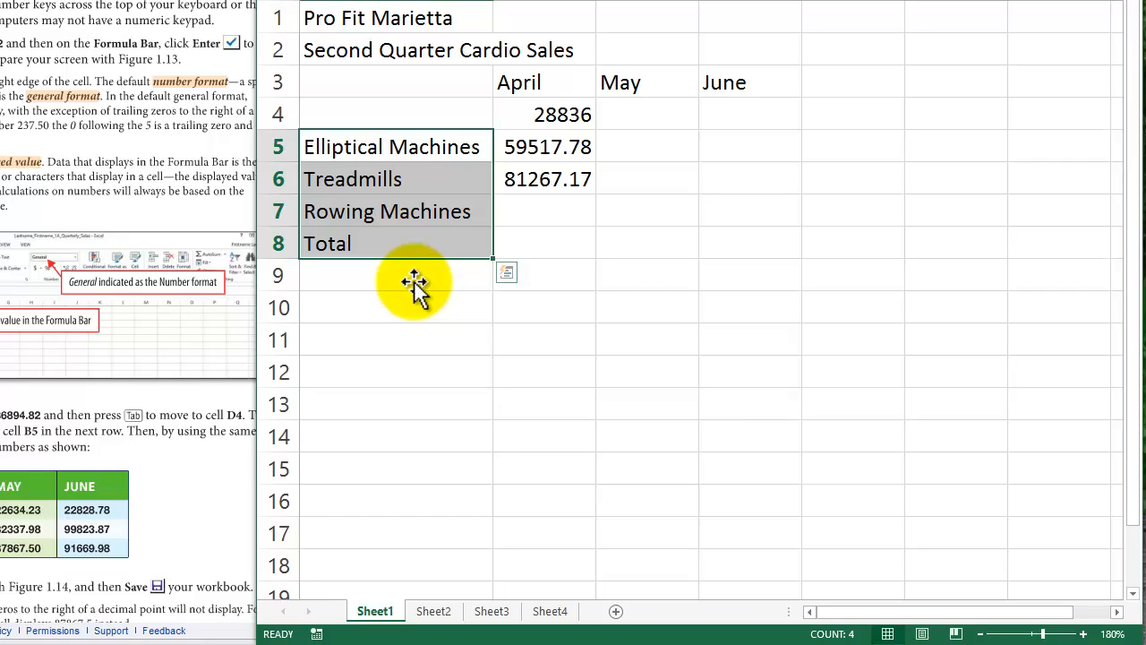
drag(418, 290, 413, 282)
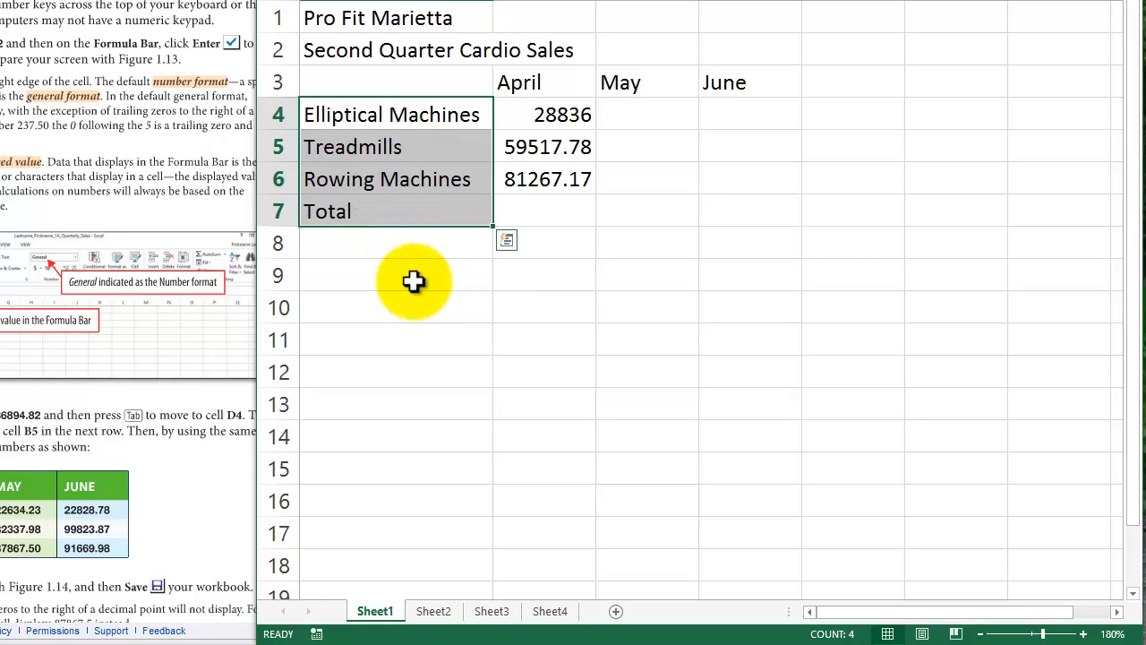
- Select the sales range B4:D6, starting from cell B4 under April
key(Down)
key(Down)
key(Down)
key(Right)
key(Right)
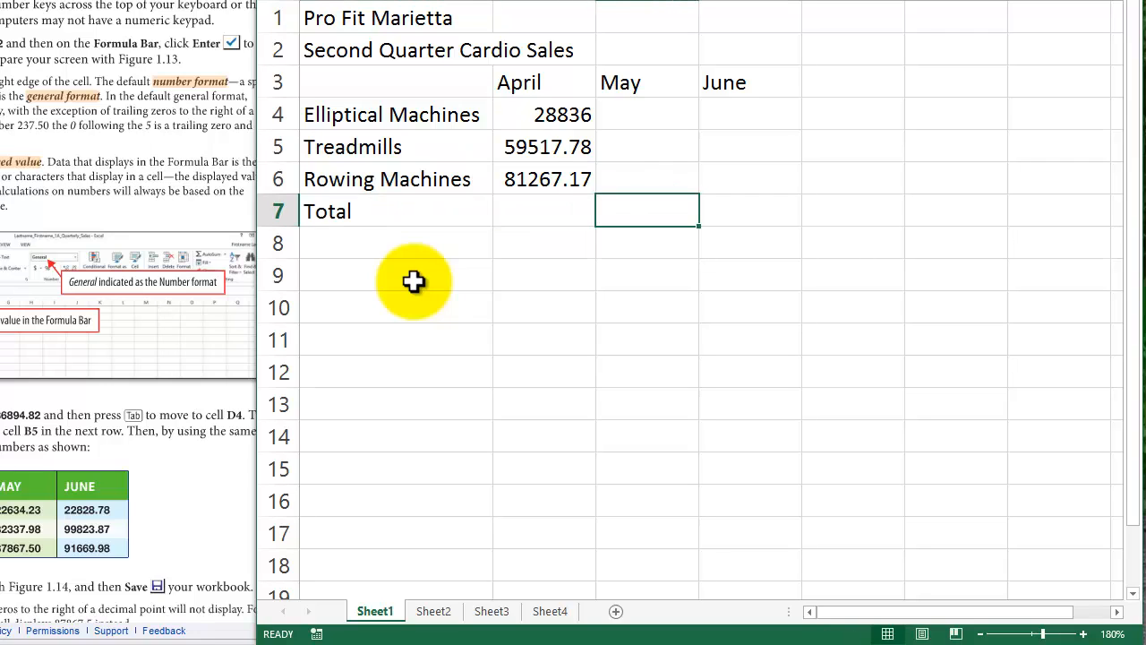
key(Up)
key(Up)
key(Up)
key(Left)
key(shift+Down)
key(shift+Right)
key(shift+Down)
key(shift+Right)
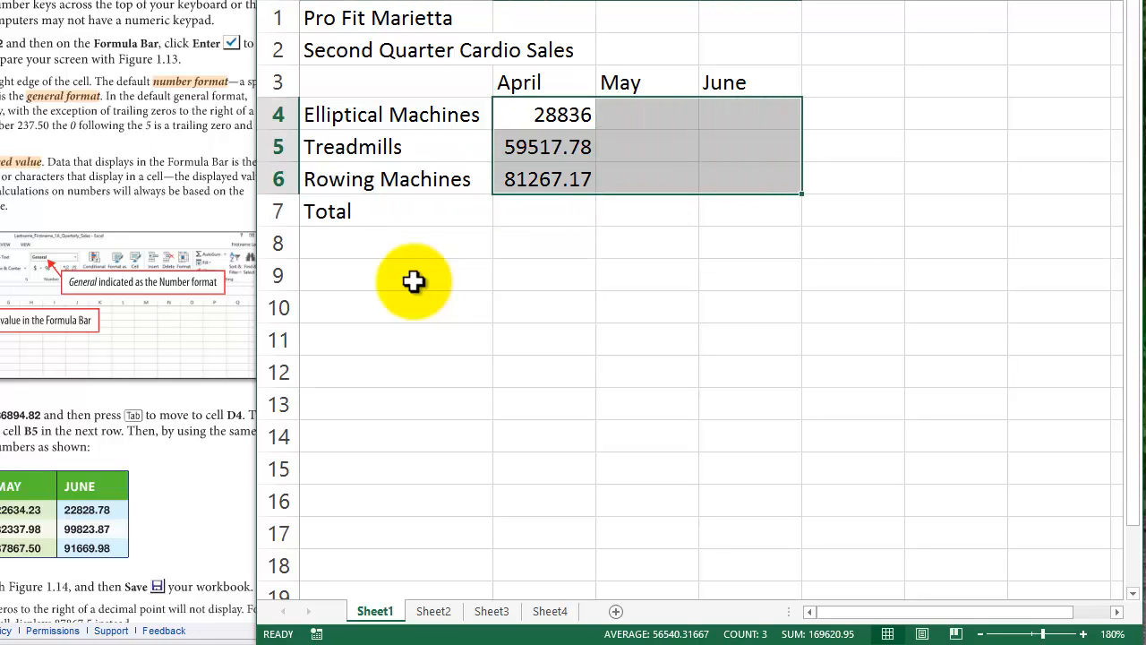
- Enter the May sales numbers 22634.23, 82337.96 and 87867.50 down cells C4 to C6
key(Tab)
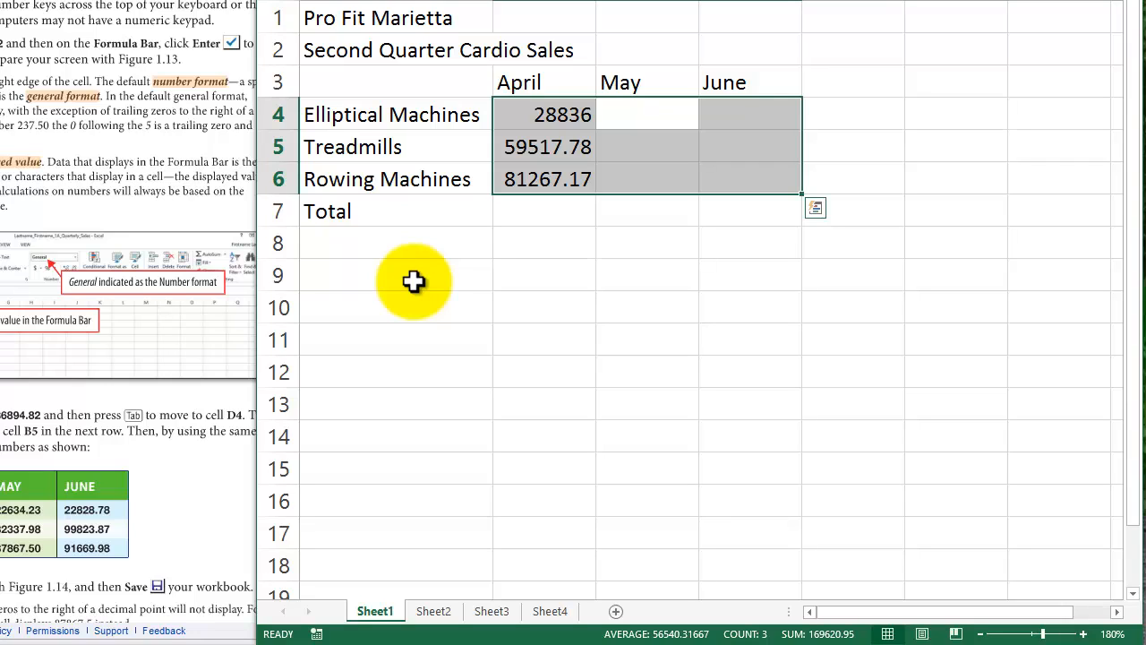
text(2263)
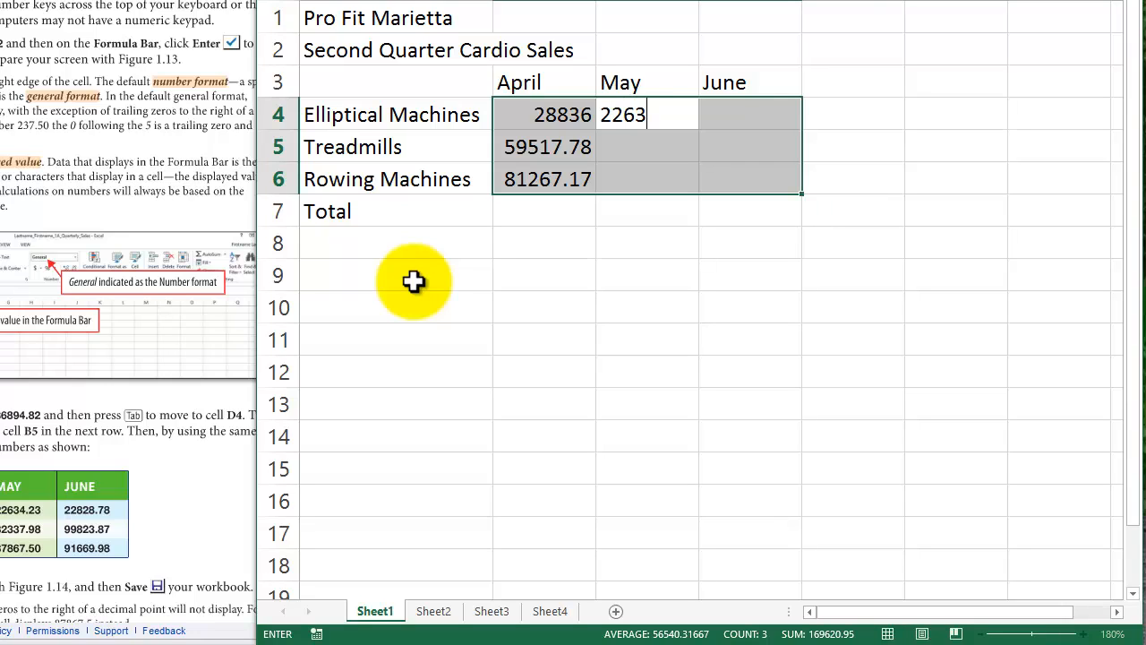
text(4.23)
key(Return)
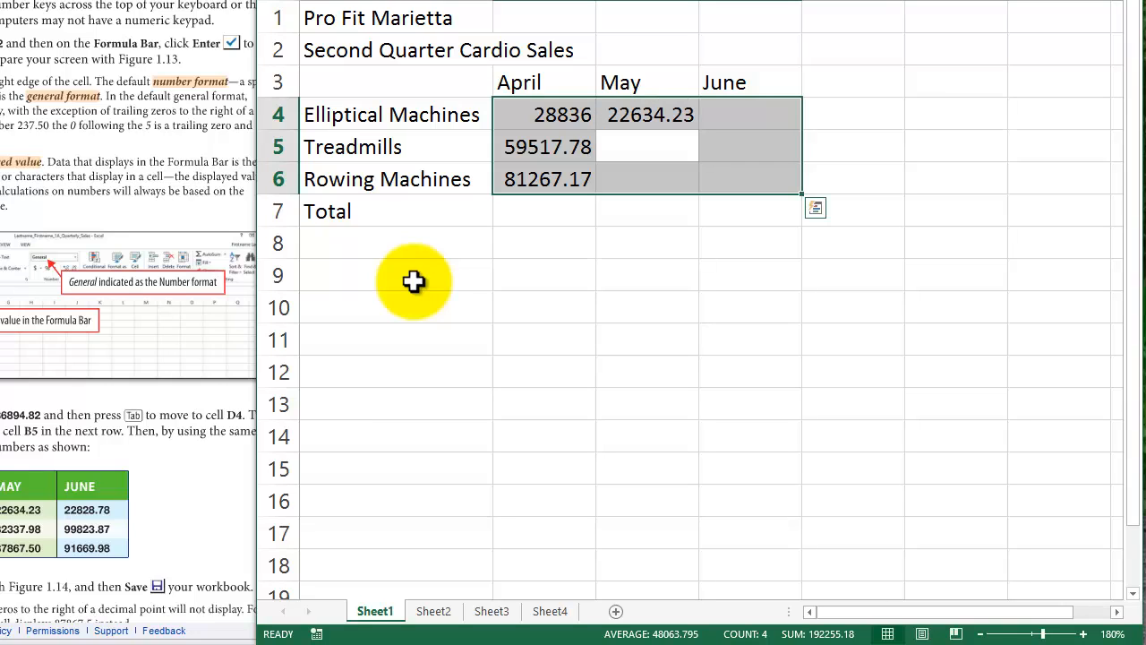
text(8)
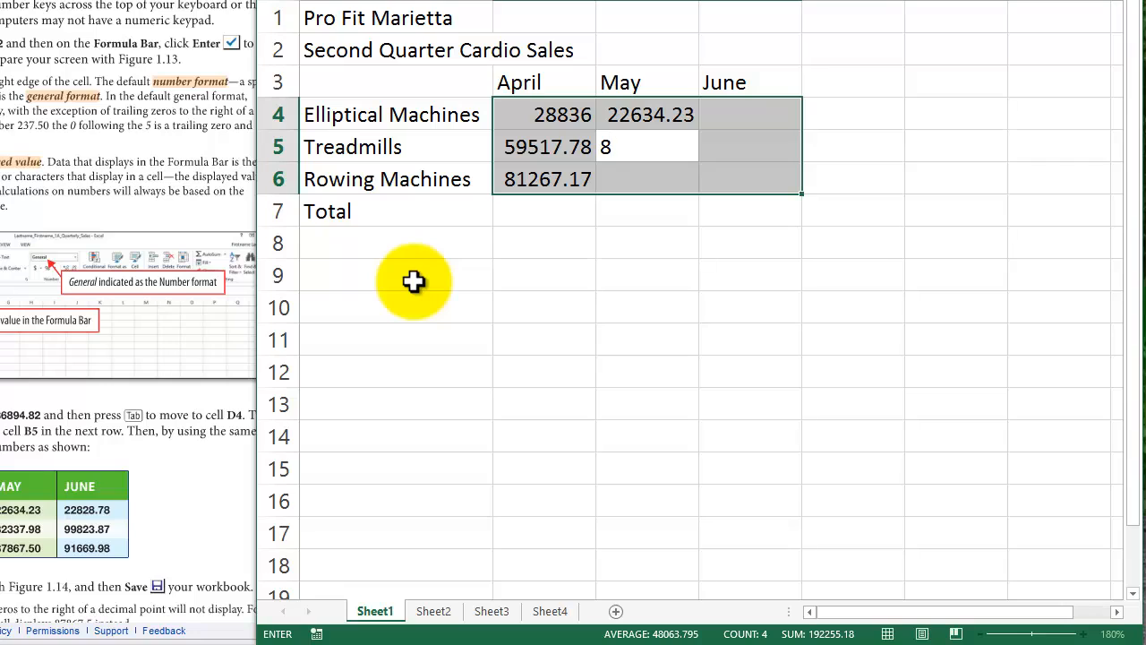
text(2337.96)
key(Return)
text(8)
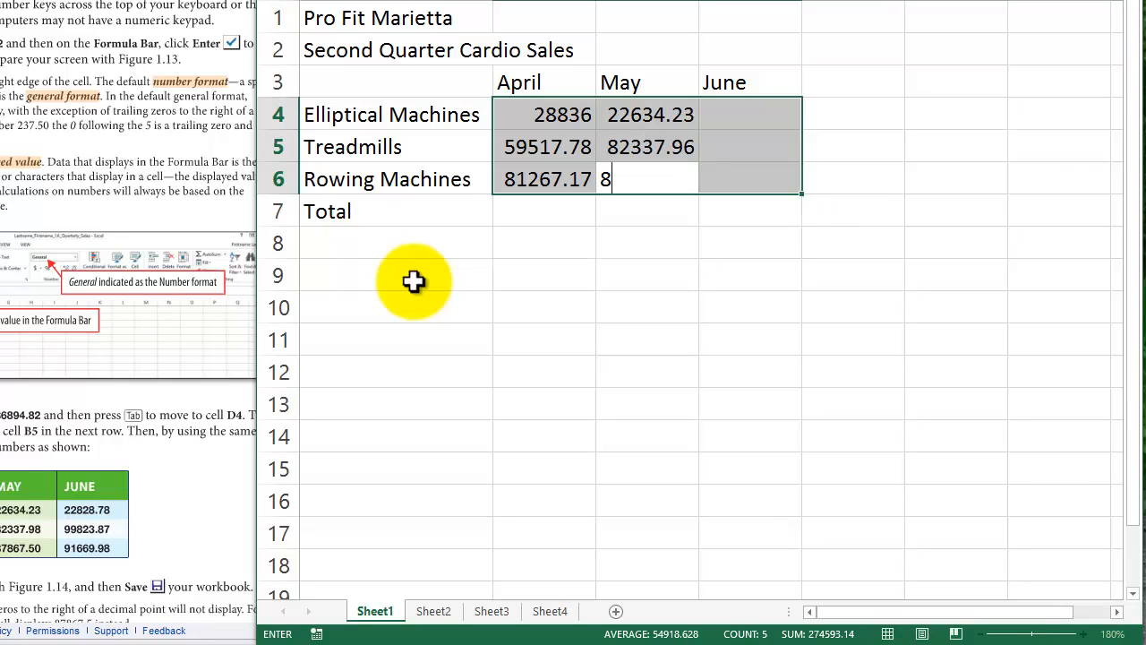
text(7867.50)
key(Return)
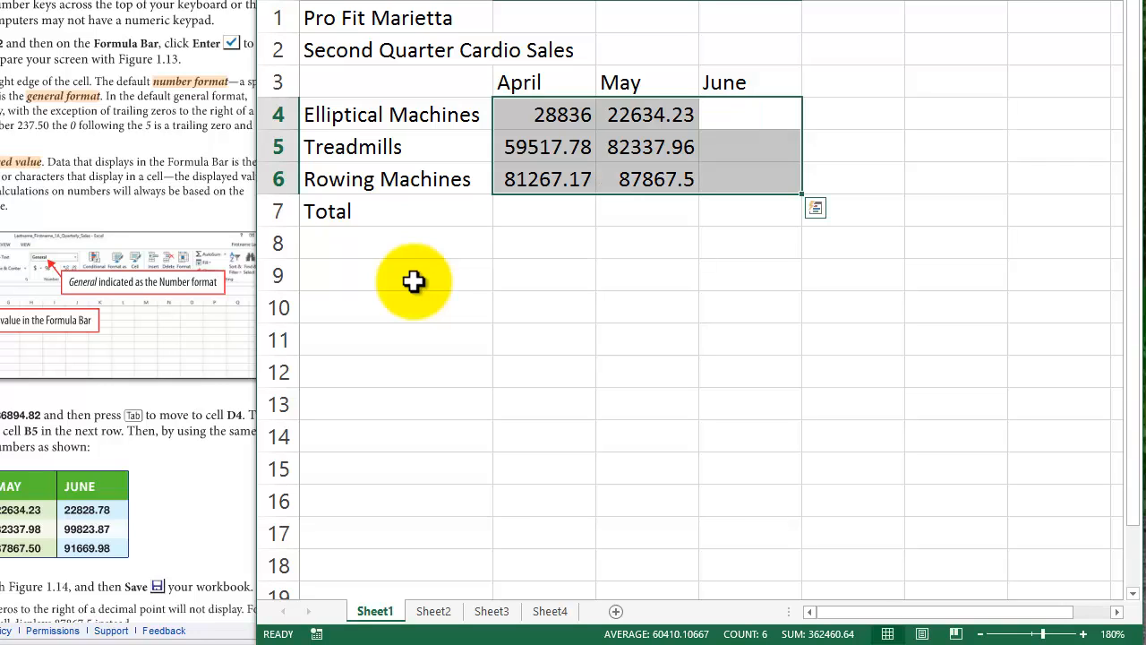
- Enter the June sales numbers 22828.78, 99823.87 and 91669.98 down cells D4 to D6
text(22)
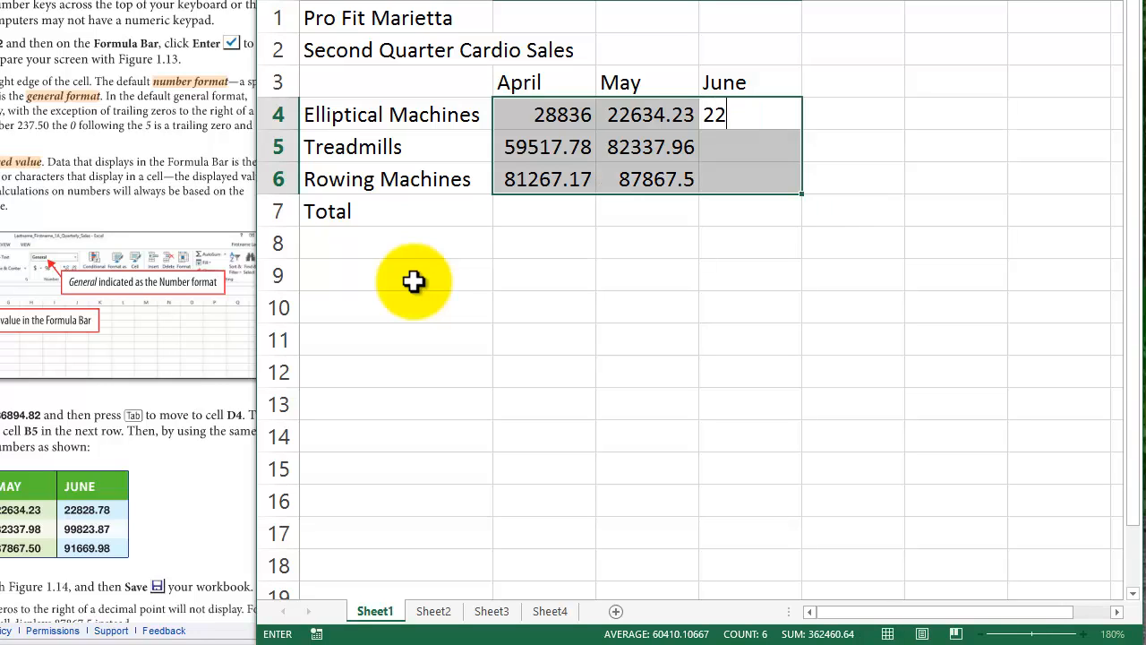
text(828.78)
key(Return)
text(998)
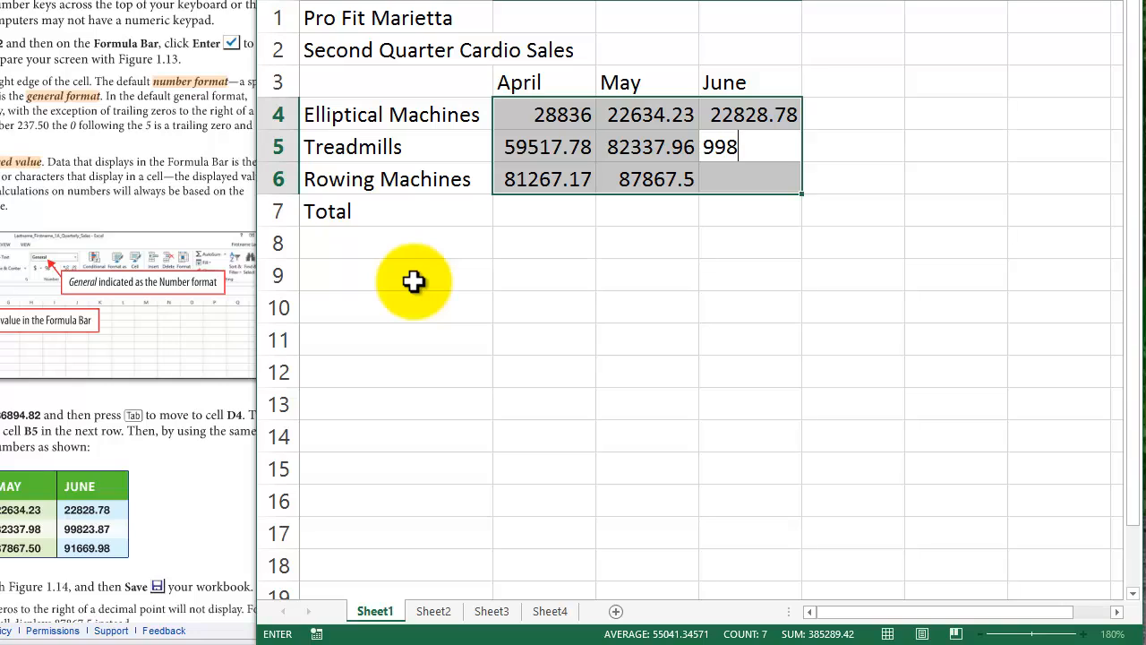
text(23.87)
key(Return)
text(91)
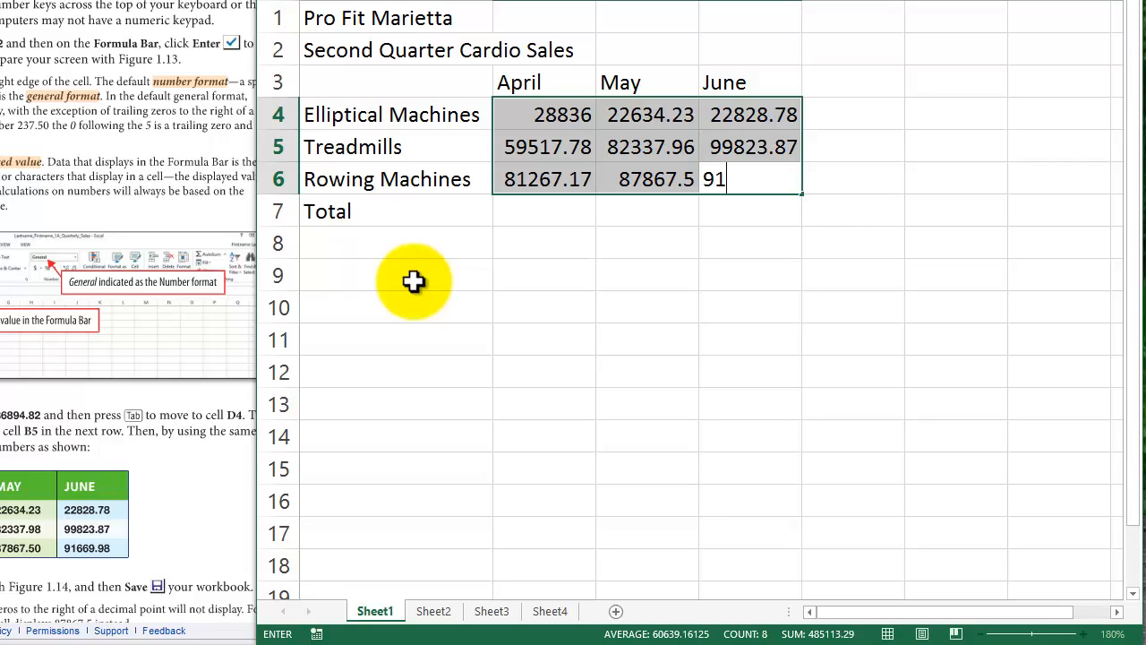
text(669.98)
key(Return)
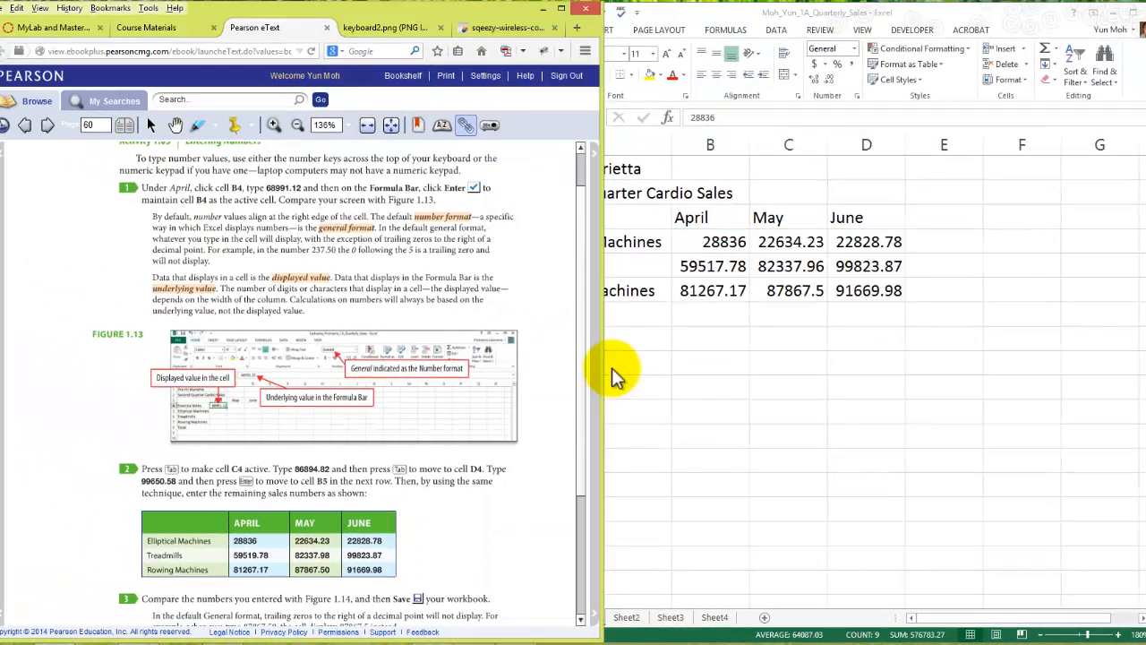
- Read step 3 and Figure 1.14 of Activity 1.05 in the eText, and return to the workbook, leaving the range for cell B12
scroll(613, 374, down, 3)
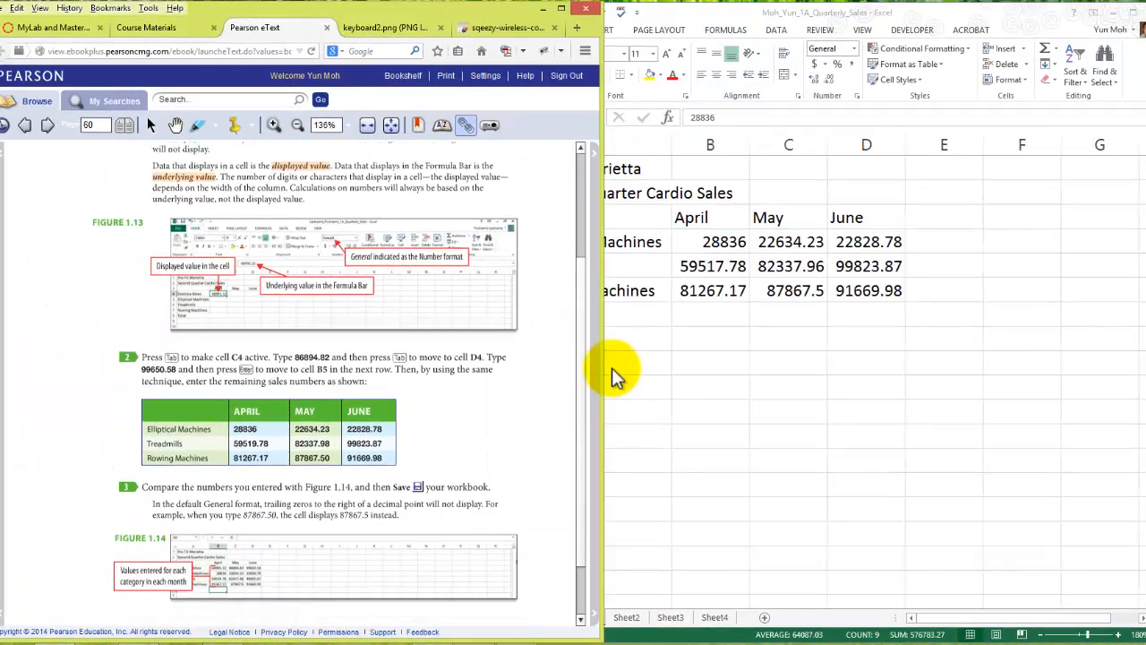
scroll(613, 374, down, 2)
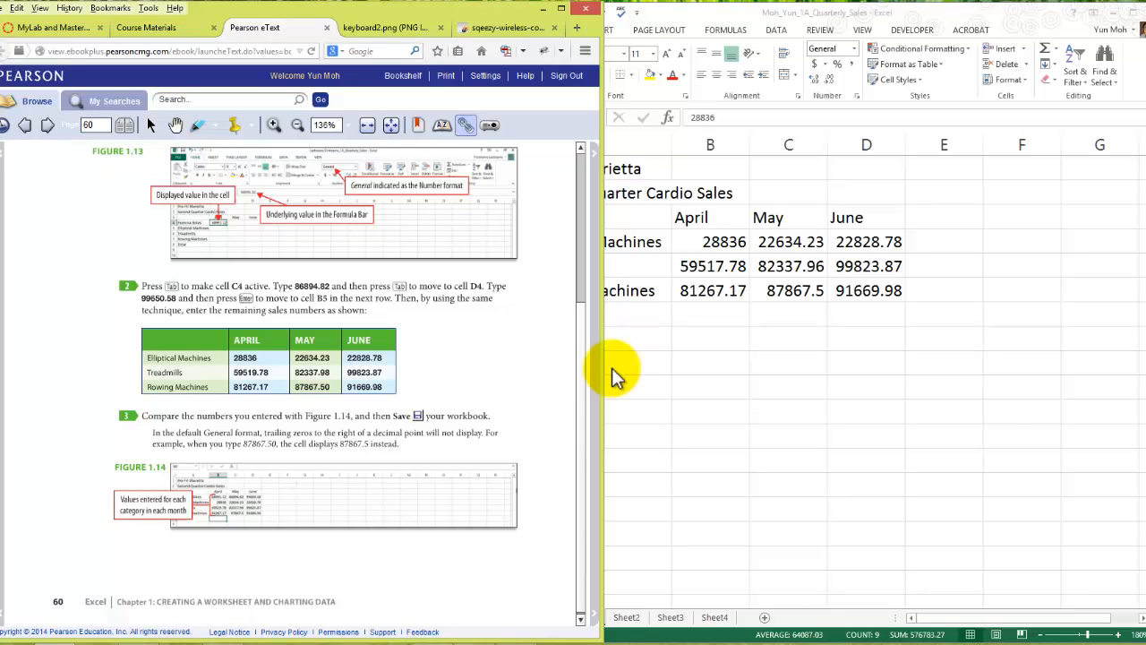
key(alt+Tab)
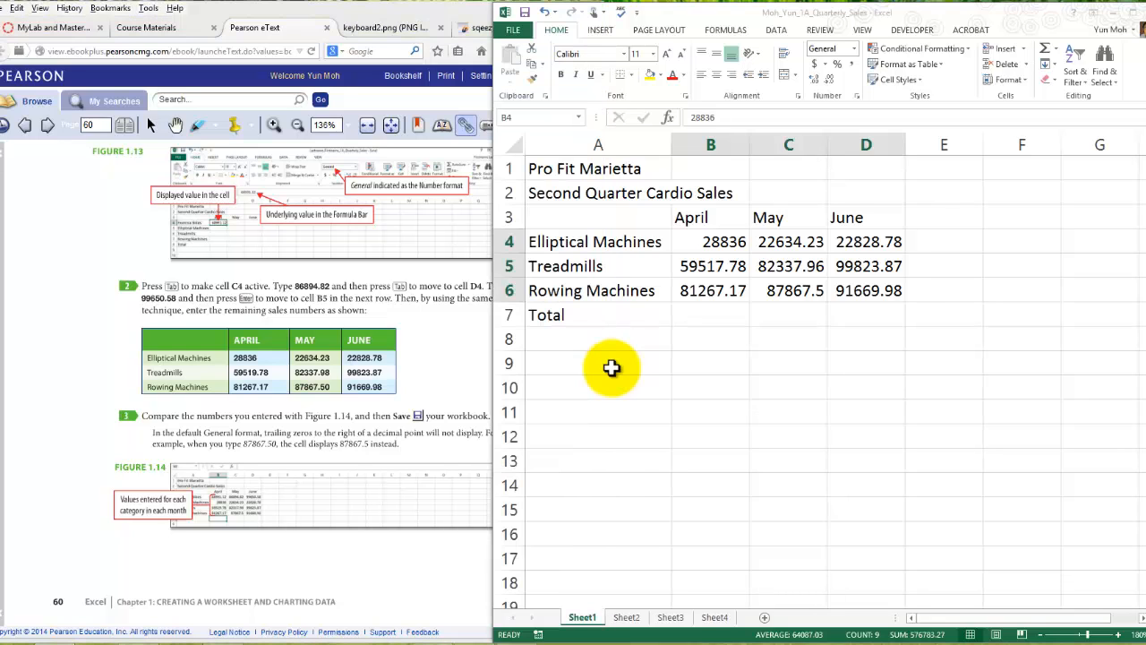
key(shift+BackSpace)
key(Down)
key(Down)
key(Down)
key(Down)
key(Down)
key(Down)
key(Down)
key(Down)
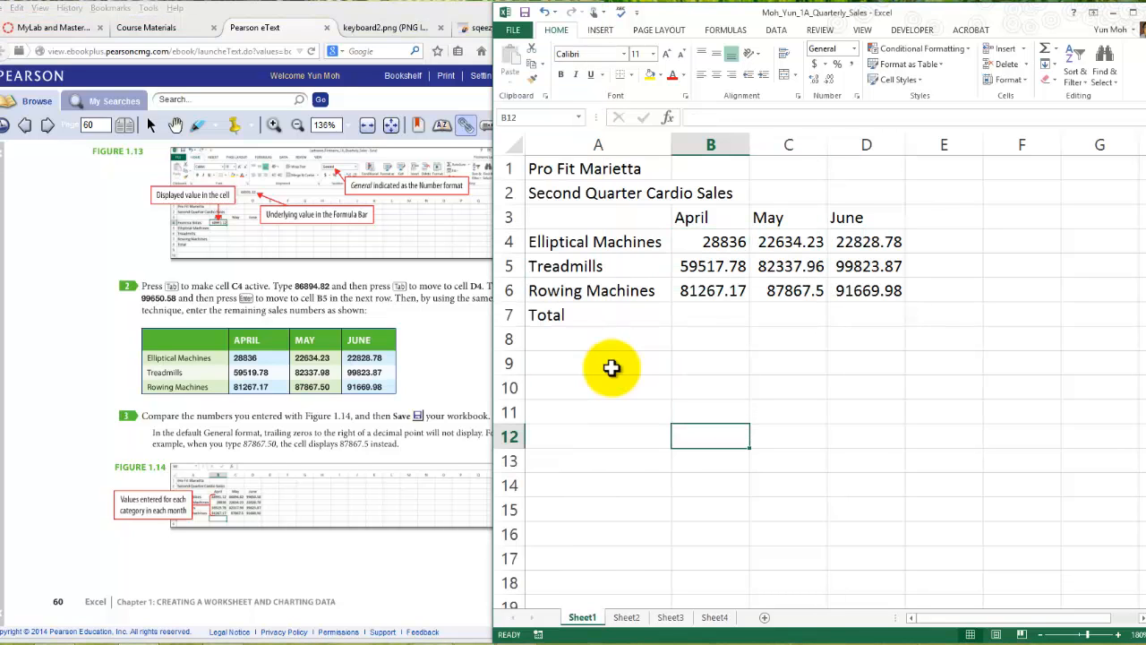
- Look over the May and June sales numbers in rows 4 to 6, viewing the May Rowing Machines value in C6 in edit mode
key(Up)
key(Up)
key(Up)
key(Up)
key(Up)
key(Up)
key(Up)
key(Down)
key(Up)
key(Right)
key(Down)
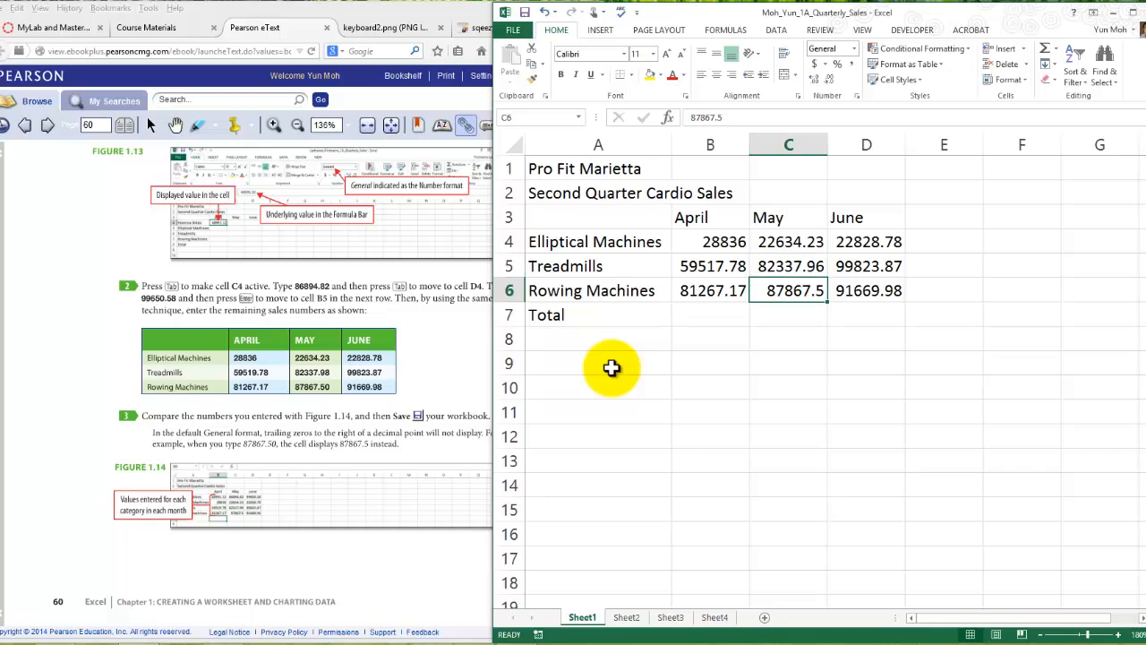
key(F2)
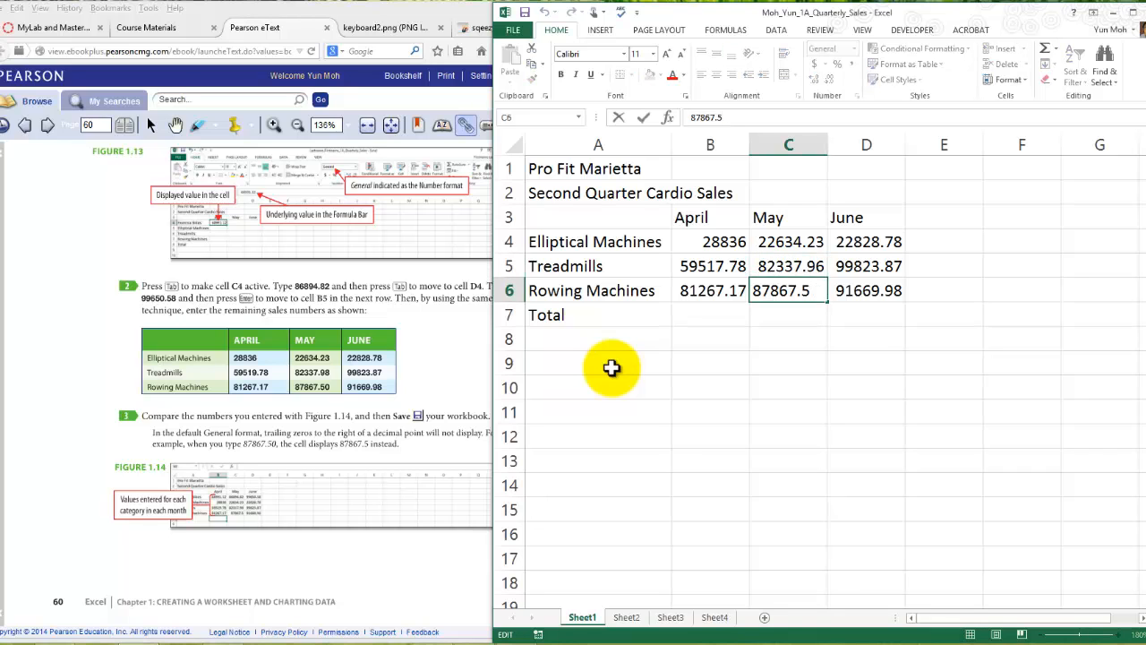
key(Tab)
key(Up)
key(Down)
key(shift+Up)
key(Up)
key(Up)
key(Down)
key(Down)
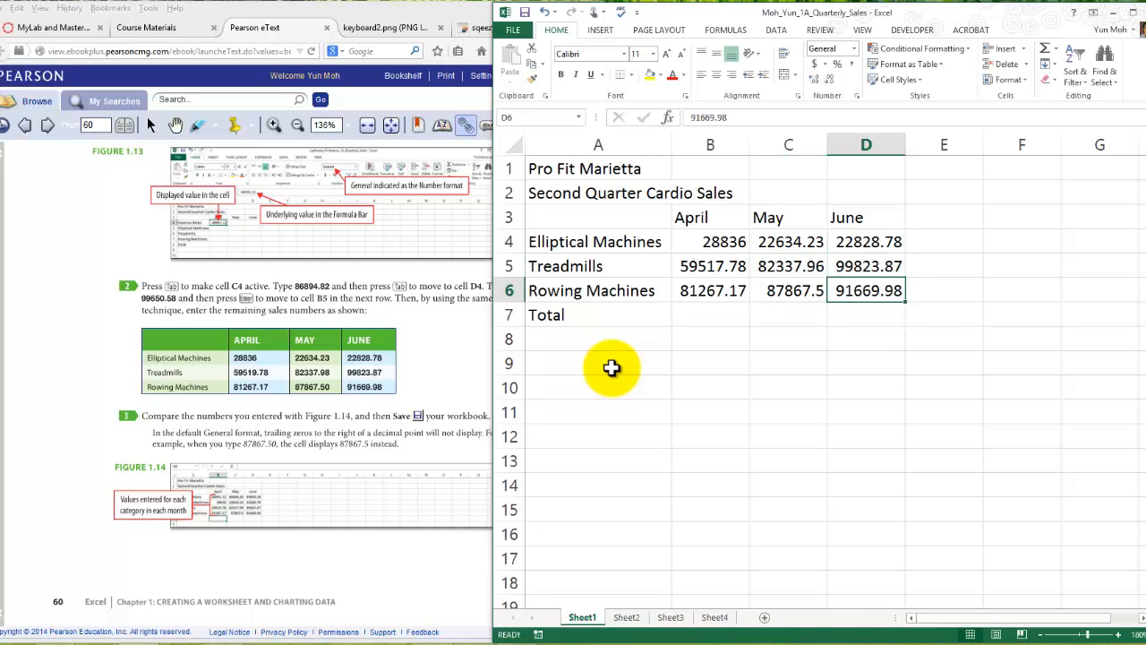
key(Down)
key(Down)
key(Down)
key(Down)
key(Down)
key(Left)
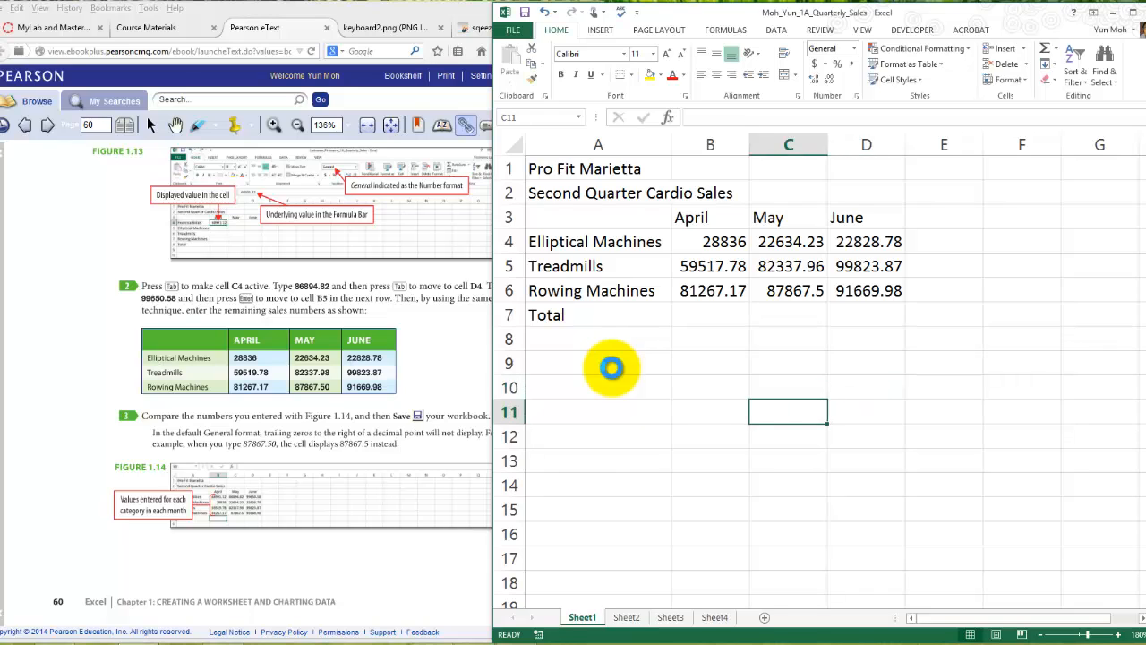
- Turn the eText to page 61, read the first steps of Activity 1.06, and compare its cell references with the workbook's Total row
key(alt+Tab)
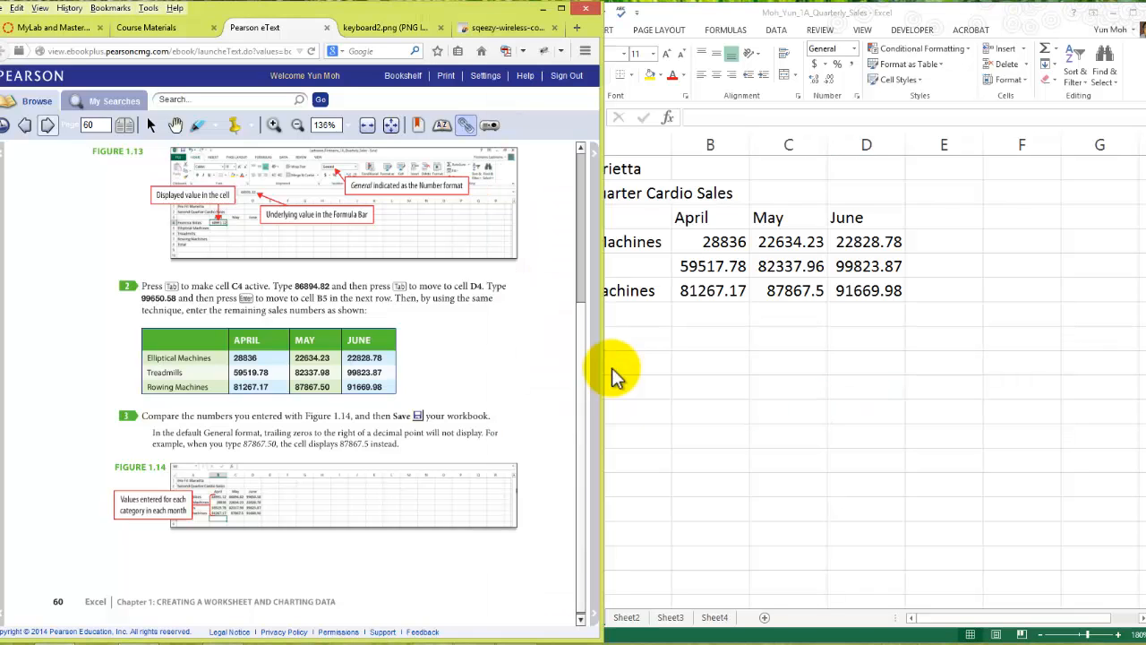
click(48, 126)
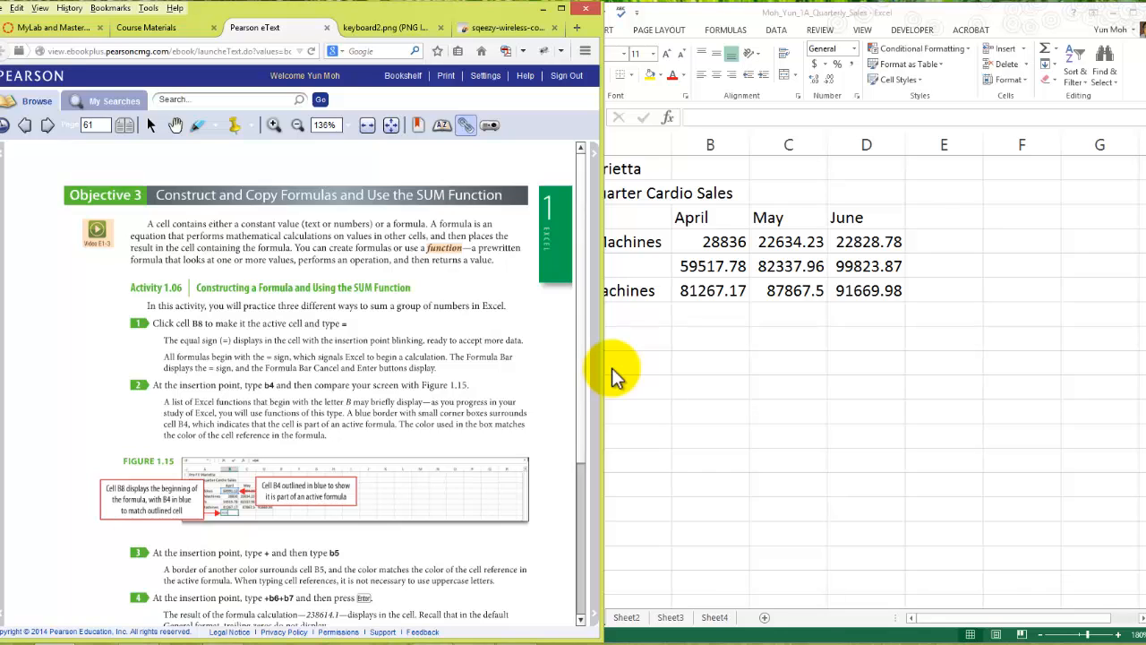
scroll(614, 375, down, 1)
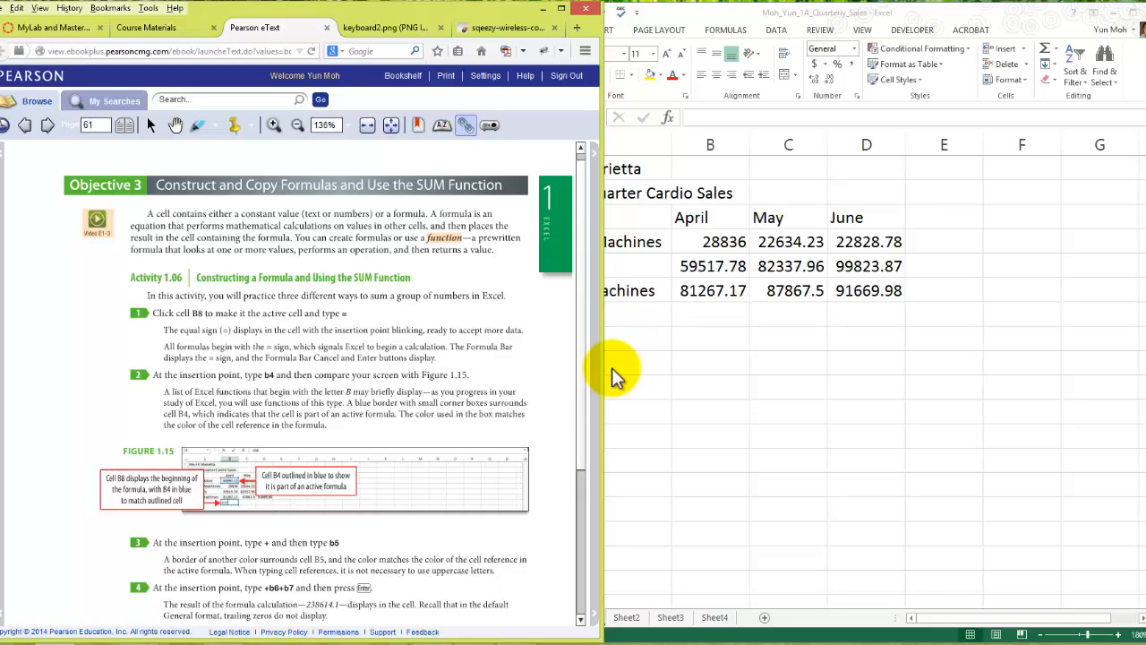
click(613, 369)
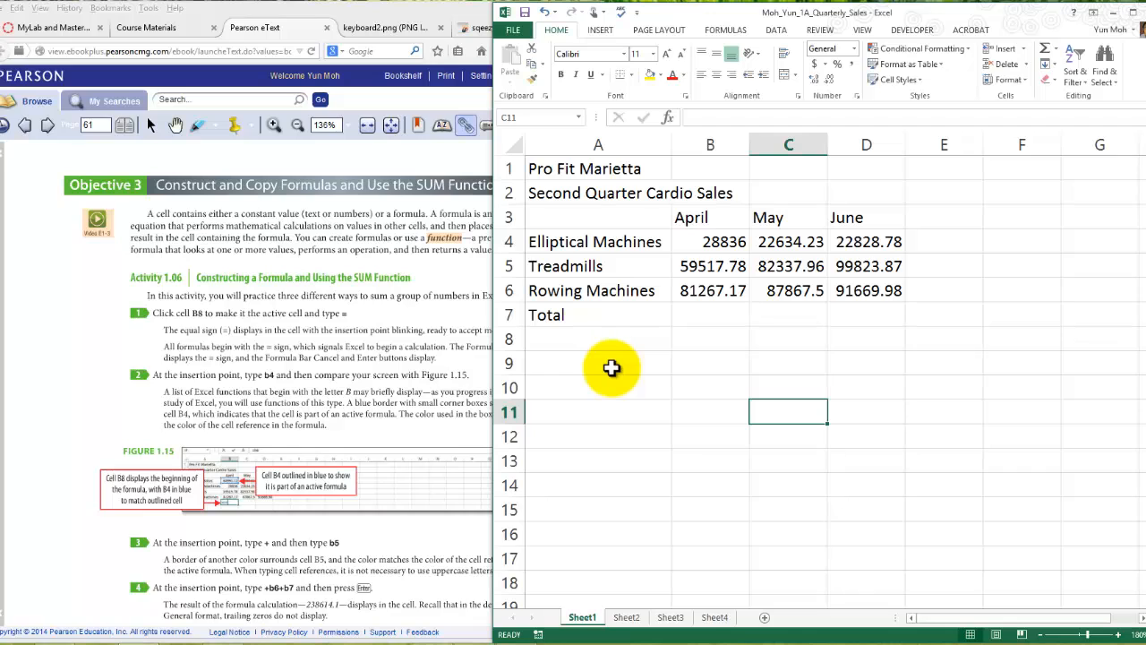
key(Up)
key(Up)
key(Up)
key(Up)
key(Left)
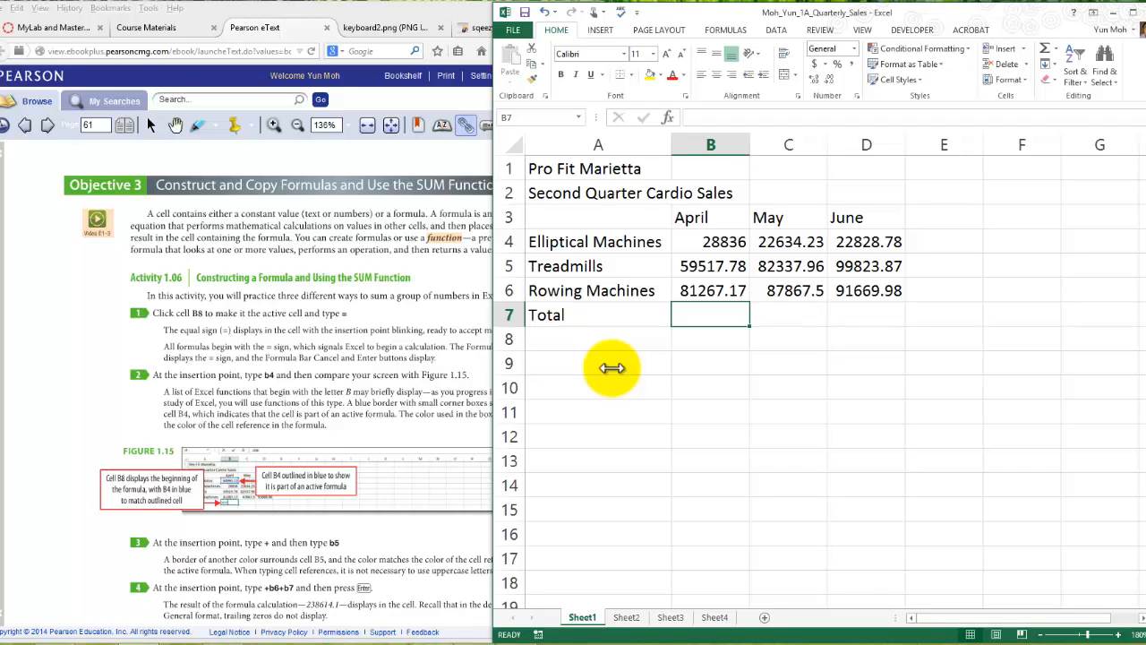
click(612, 367)
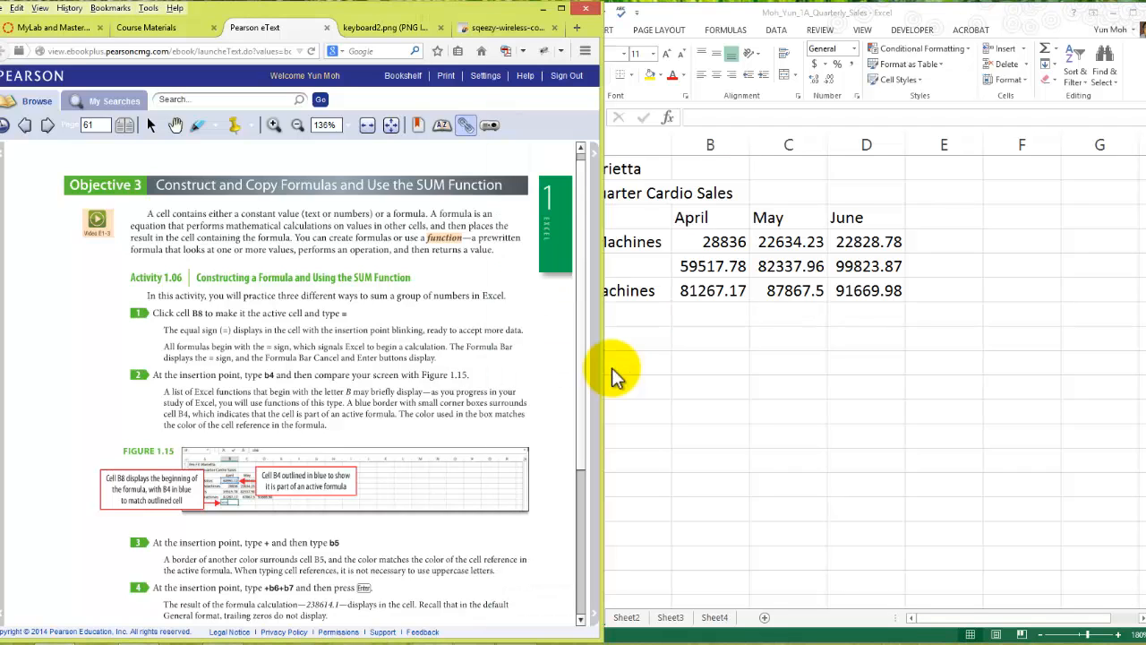
click(611, 367)
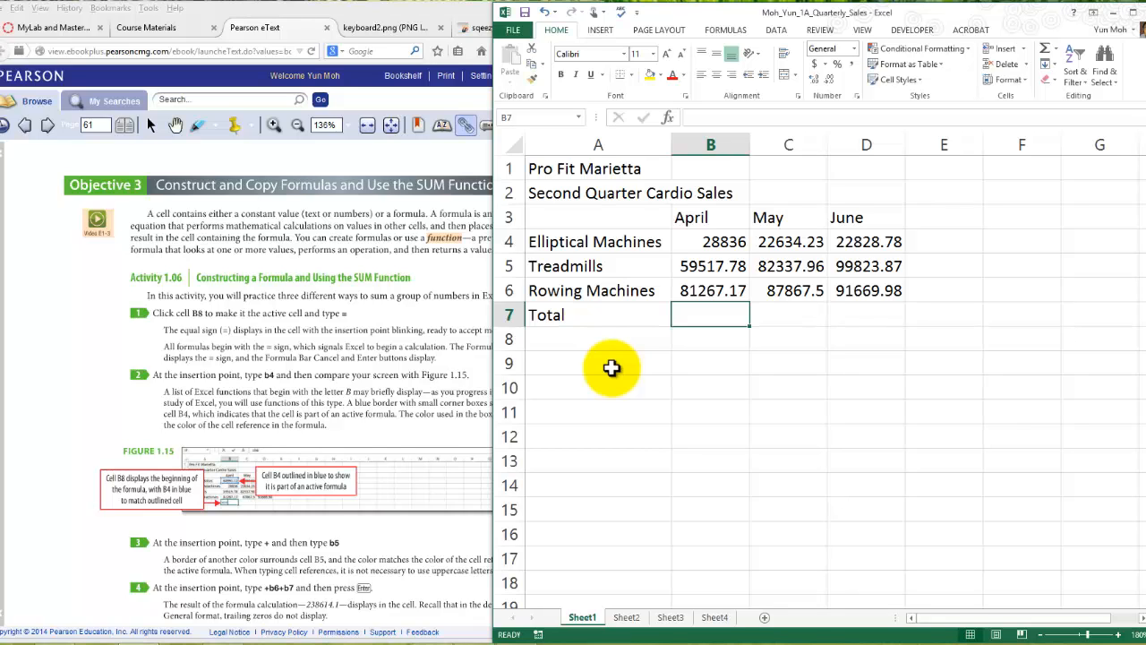
click(612, 368)
key(alt+Tab)
key(alt+Tab)
- Move the equipment and Total rows starting at row 4 down by one row, leaving A4:D4 empty below the month headings
key(Left)
key(Up)
key(Up)
key(Up)
key(shift+Right)
key(shift+Right)
key(shift+Down)
key(shift+Right)
key(shift+Down)
key(shift+Down)
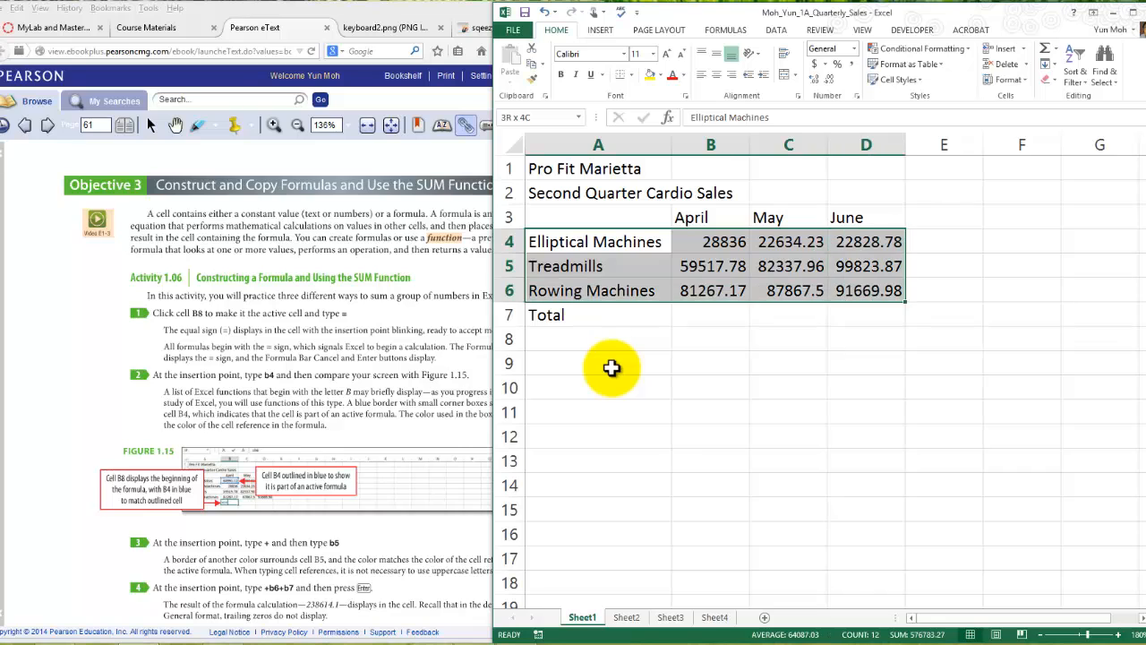
drag(847, 325, 848, 341)
drag(611, 367, 611, 367)
key(Up)
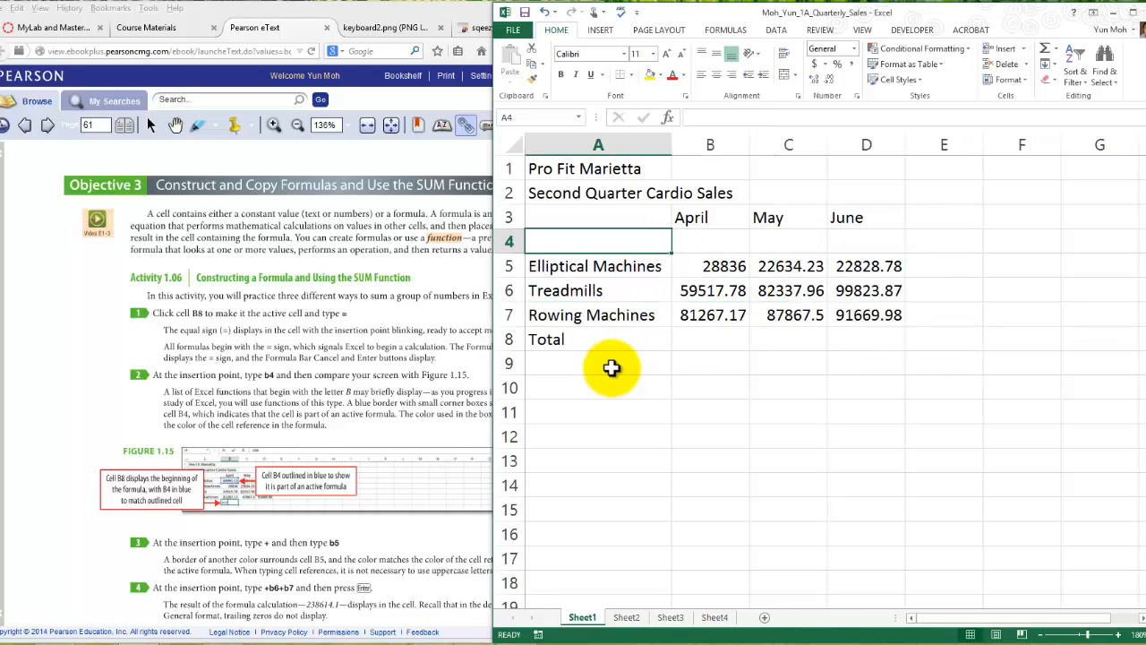
- Enter the row label Exercise Bikes in cell A4
text(Ex)
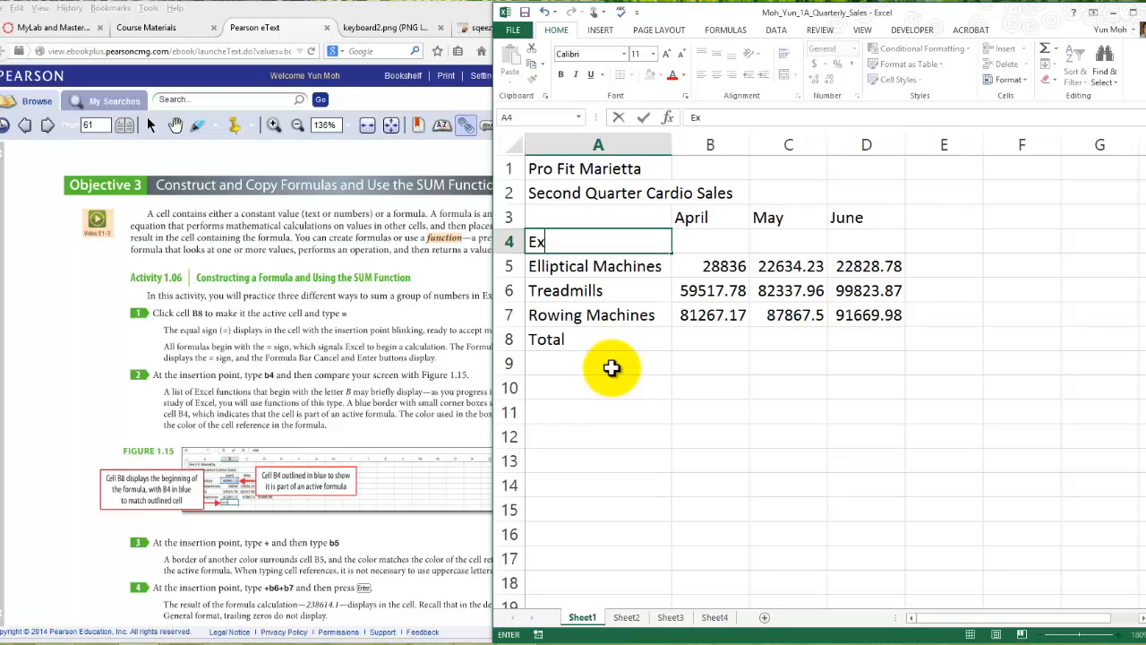
text(ercise)
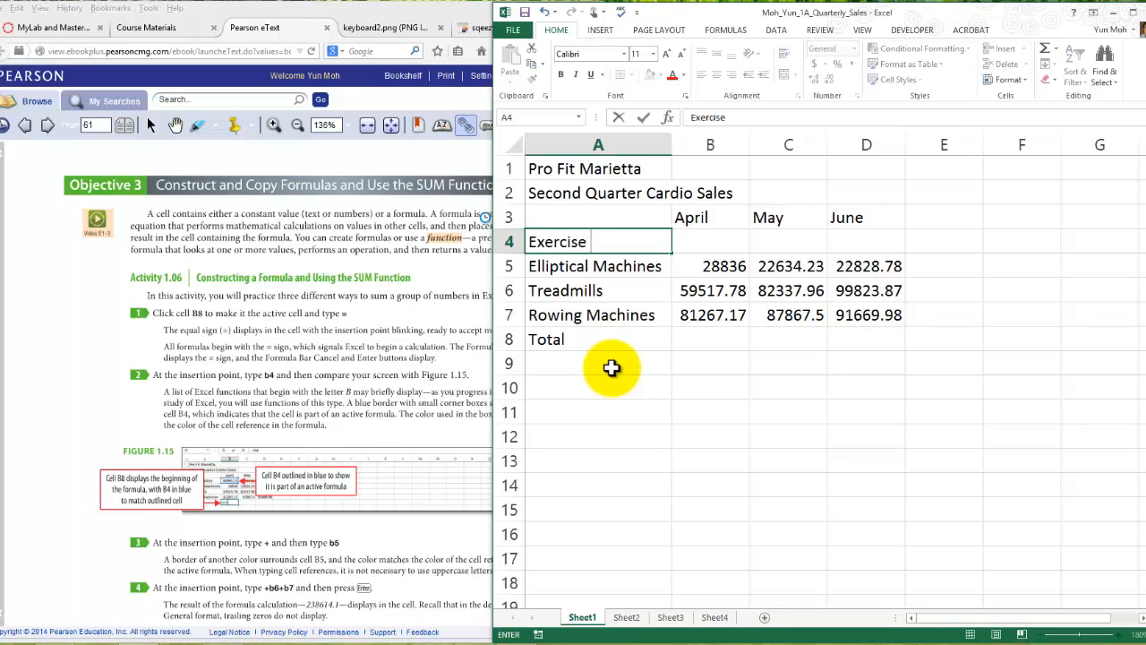
text( Bikes)
key(Return)
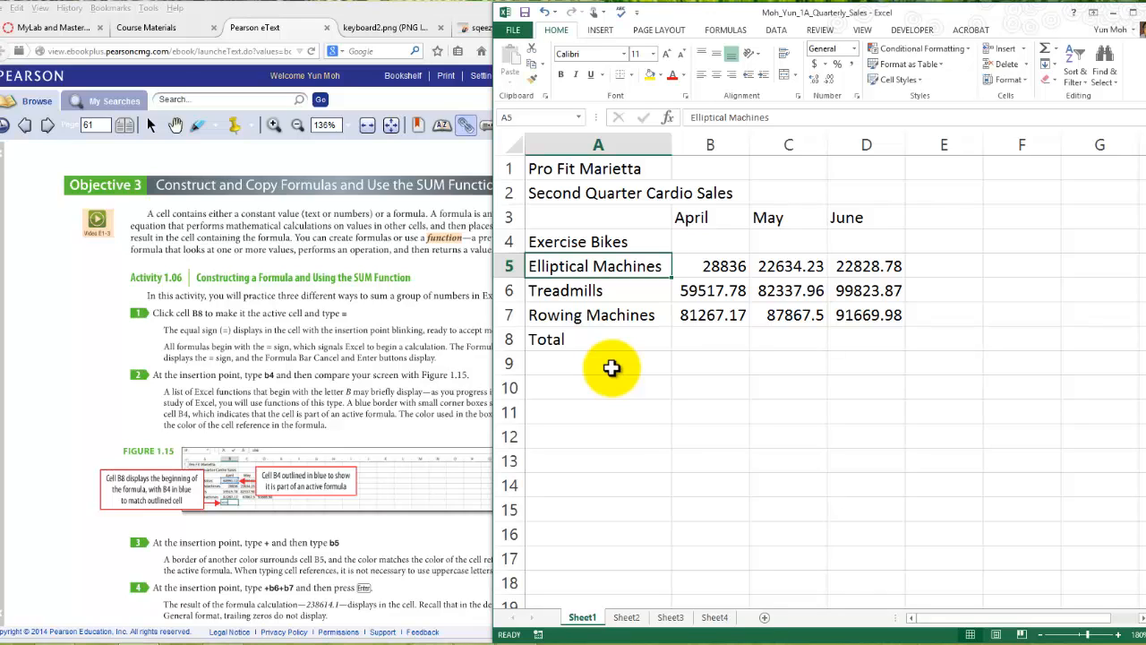
- Select the empty range B4:D4 and enter 68991.12 as the April sales number for Exercise Bikes
key(Up)
key(Right)
key(shift+Right)
key(shift+Right)
key(shift+Down)
key(shift+Up)
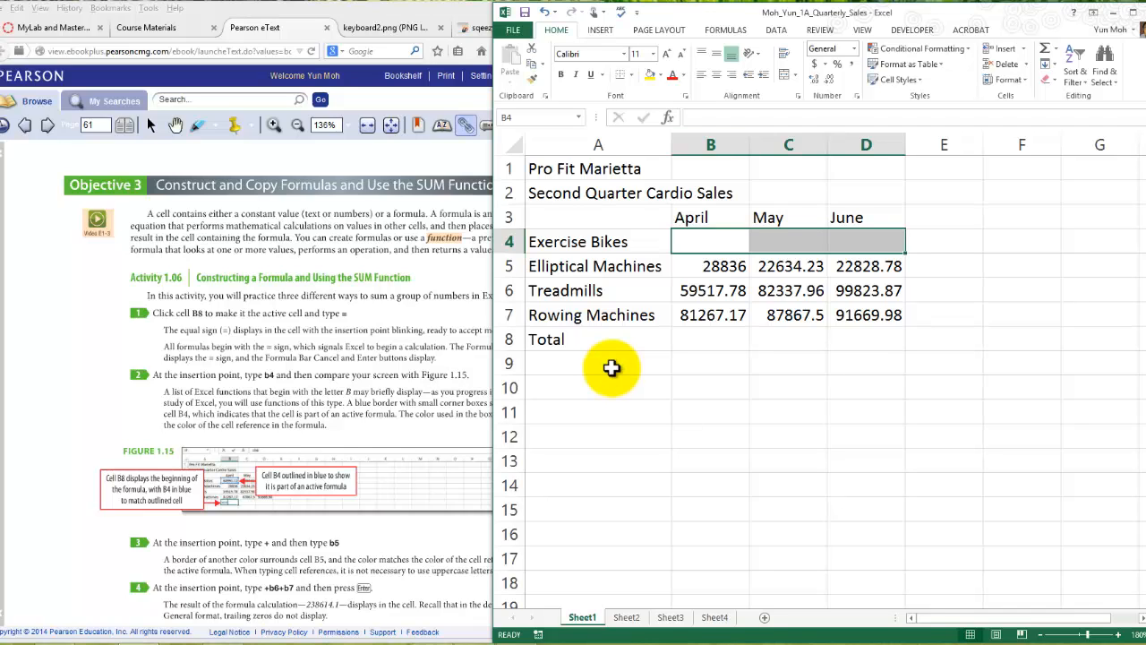
text(68)
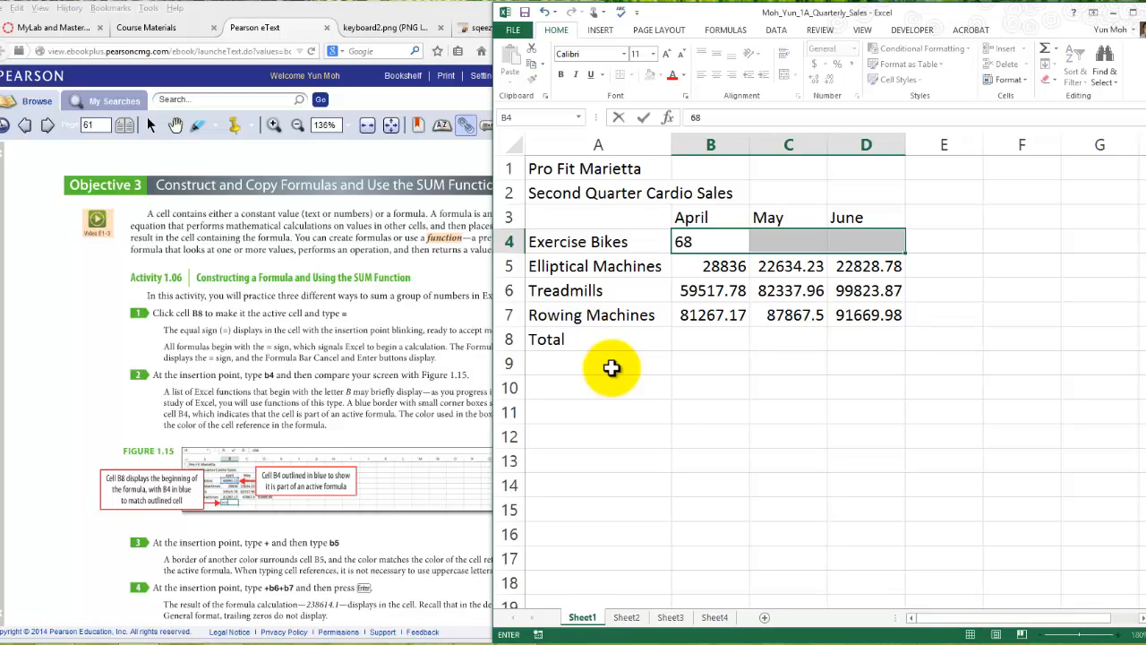
text(991.12)
key(Tab)
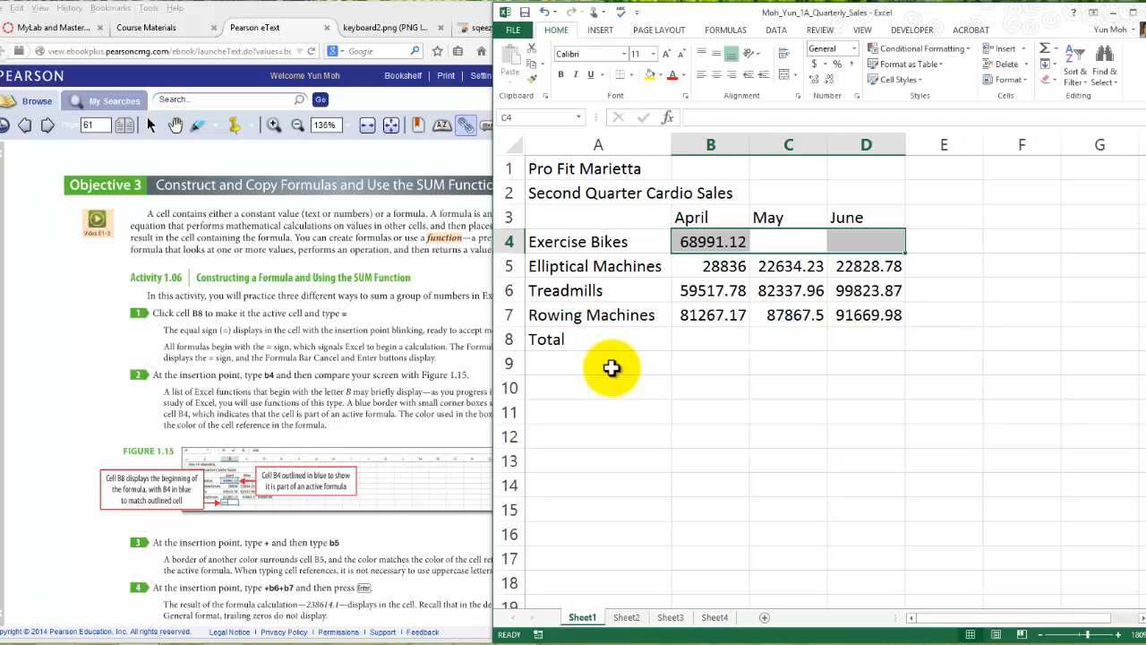
- Enter the Exercise Bikes sales numbers 86894.82 for May in C4 and 99650.58 for June in D4
text(8)
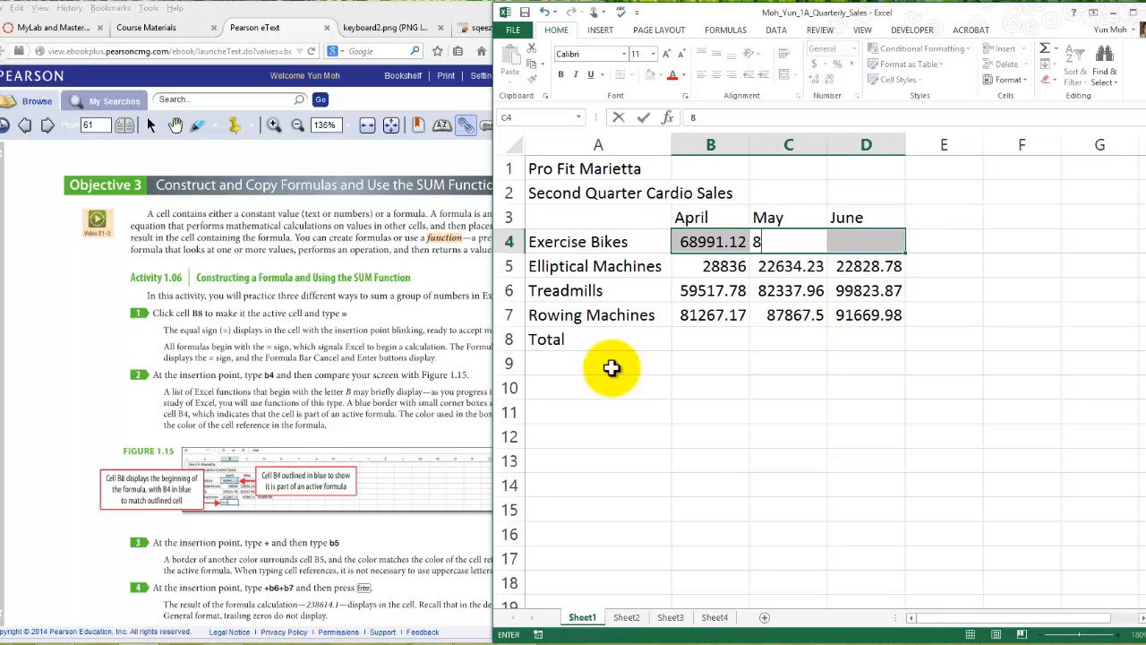
text(6894.82)
key(Tab)
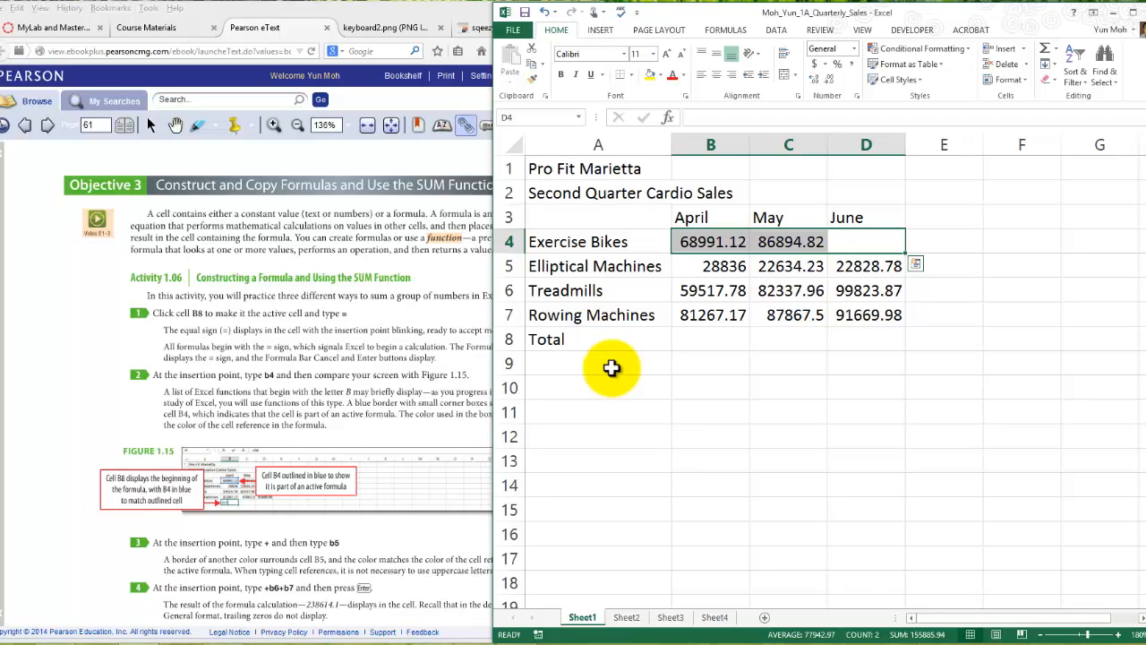
text(996)
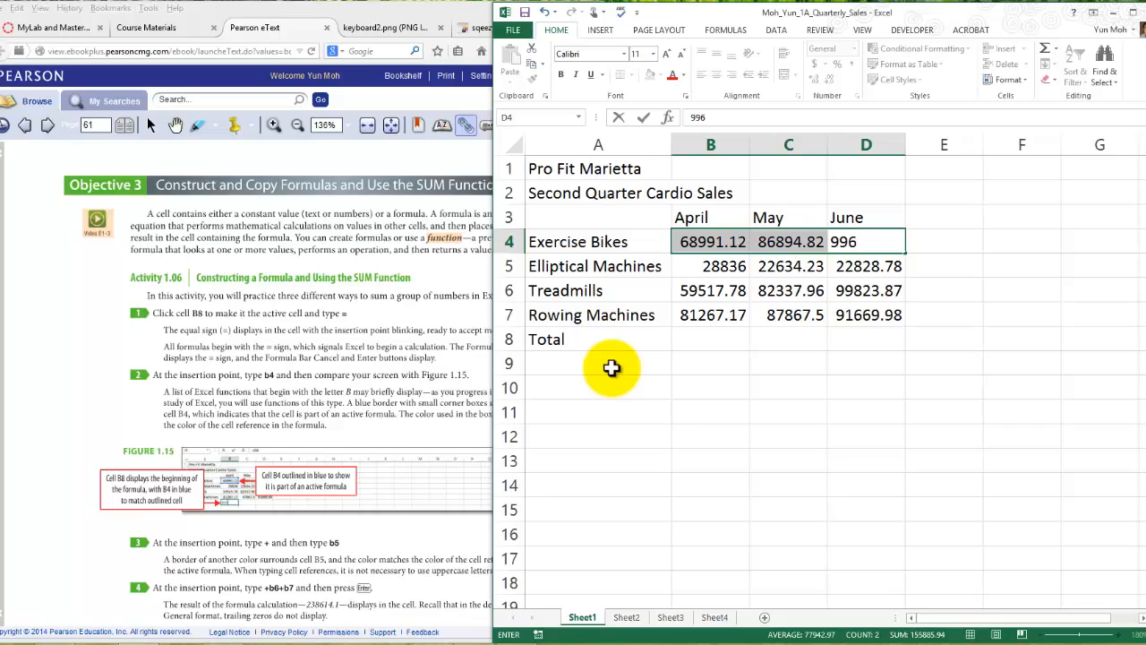
text(50.58)
key(Tab)
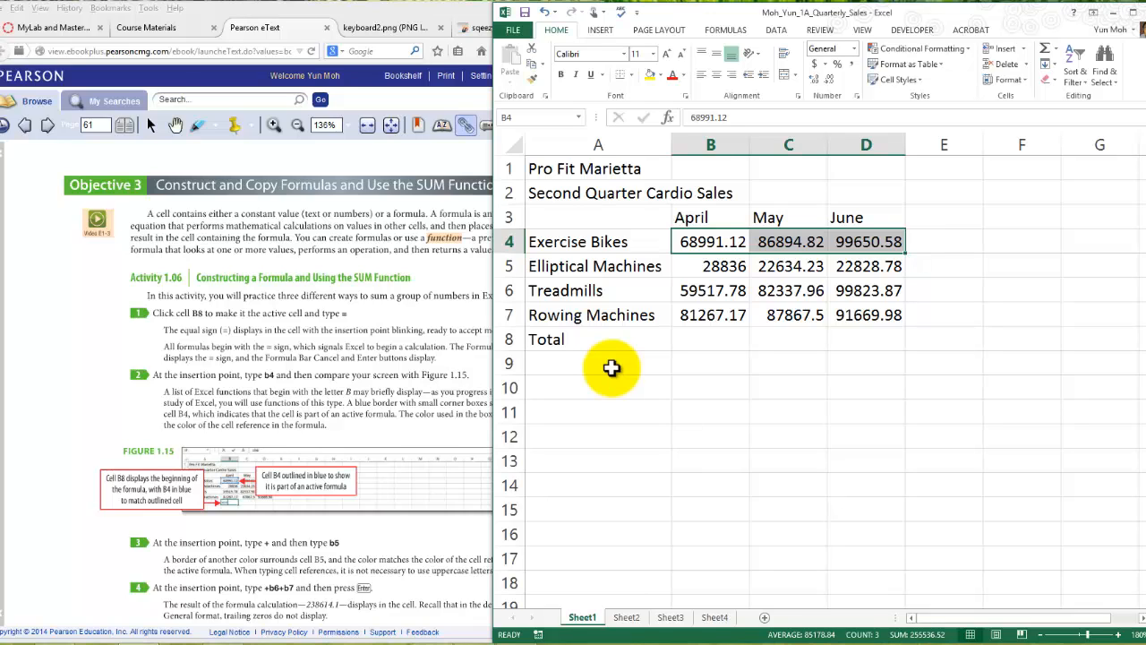
- Check step 1 of Activity 1.06 in the eText and begin a formula with = in cell B8, the April total
key(Down)
key(Down)
key(Down)
key(Down)
key(Down)
key(Down)
key(Up)
key(Up)
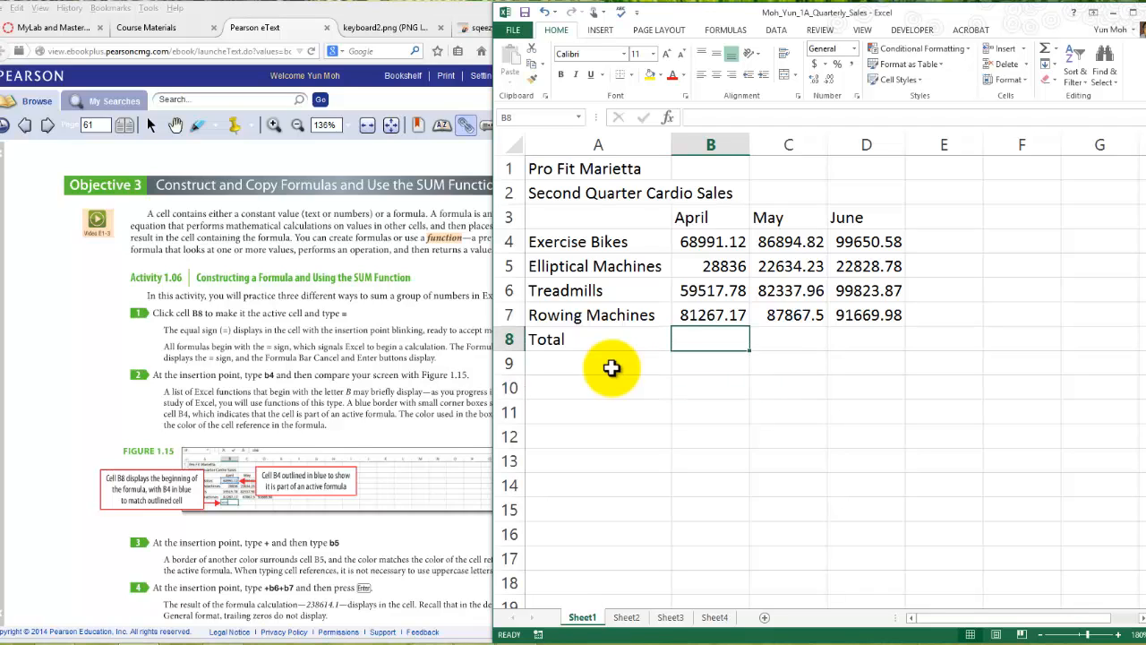
click(611, 367)
click(612, 368)
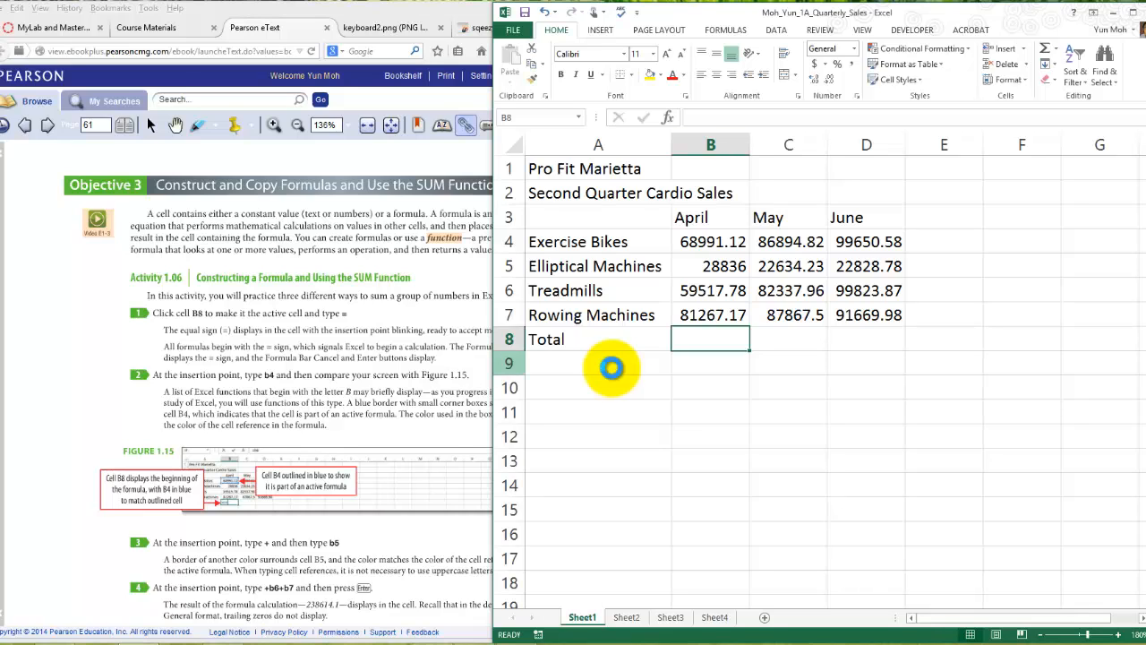
key(alt+Tab)
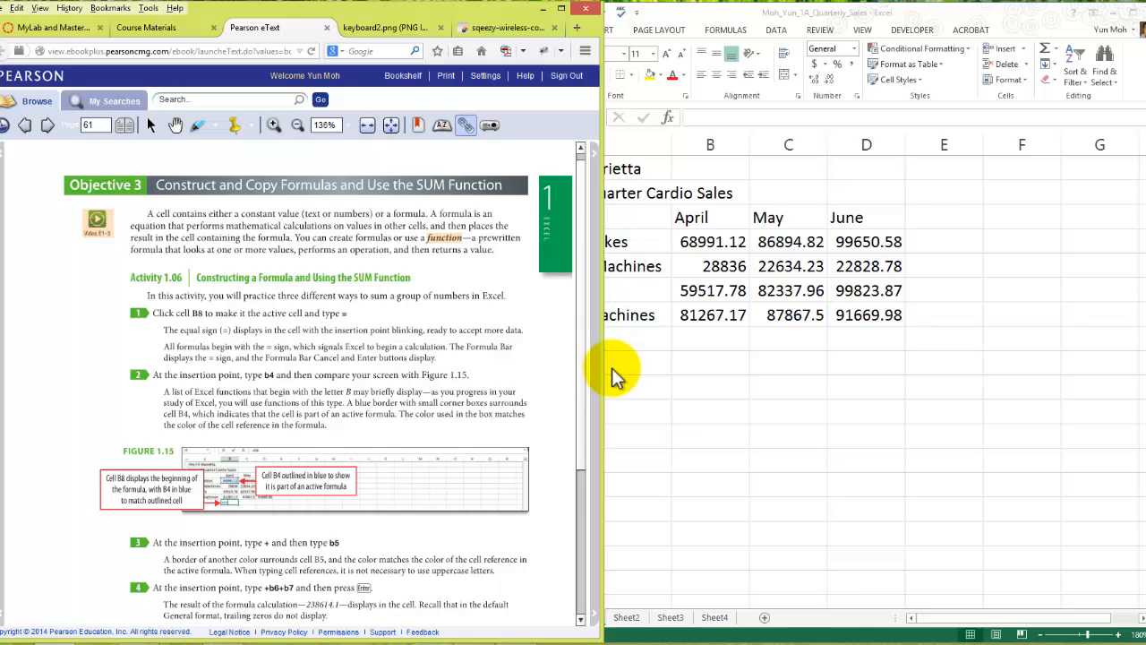
key(alt+Tab)
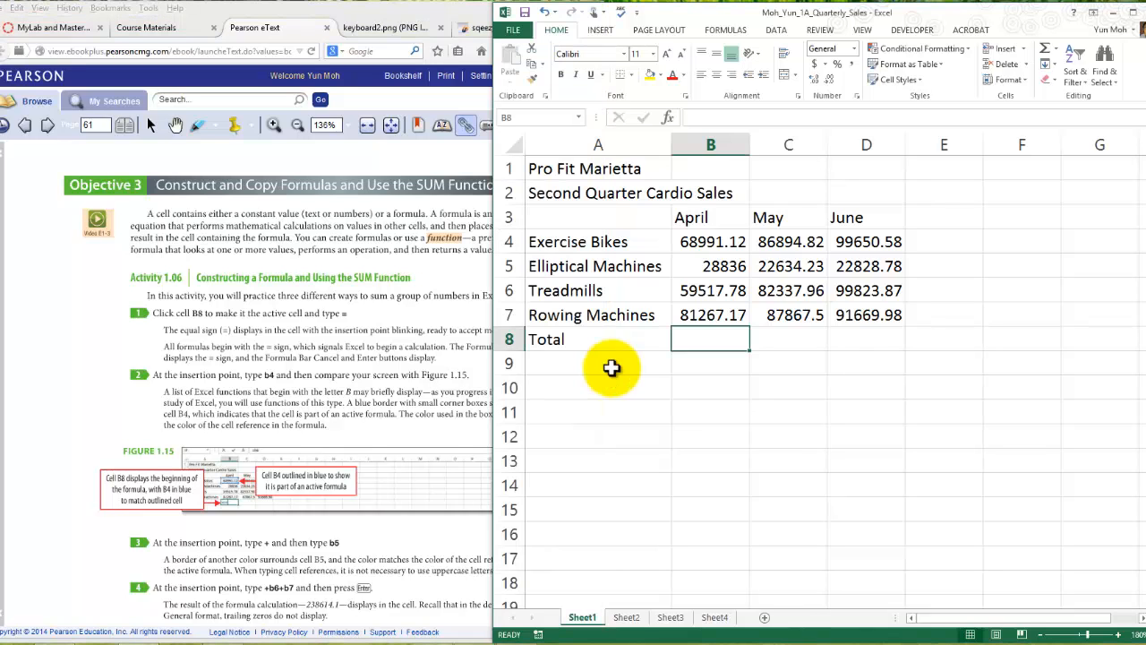
text(=)
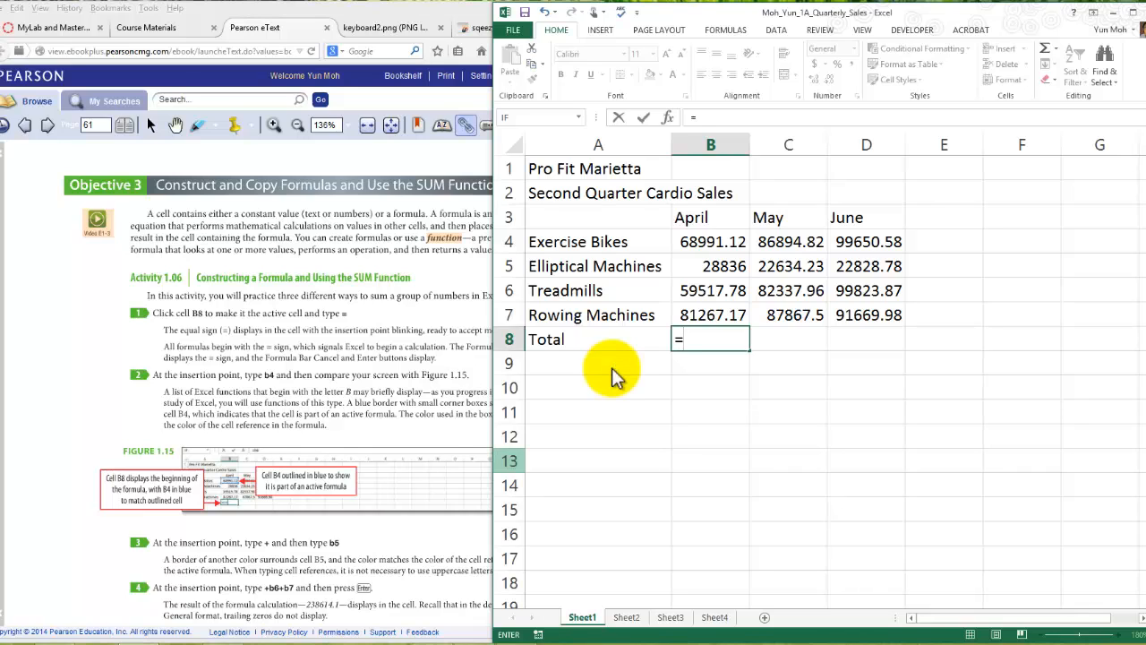
- Read steps 2 to 5 of Activity 1.06 in the eText and enter the formula =b4+b5 in cell B8
key(alt+Tab)
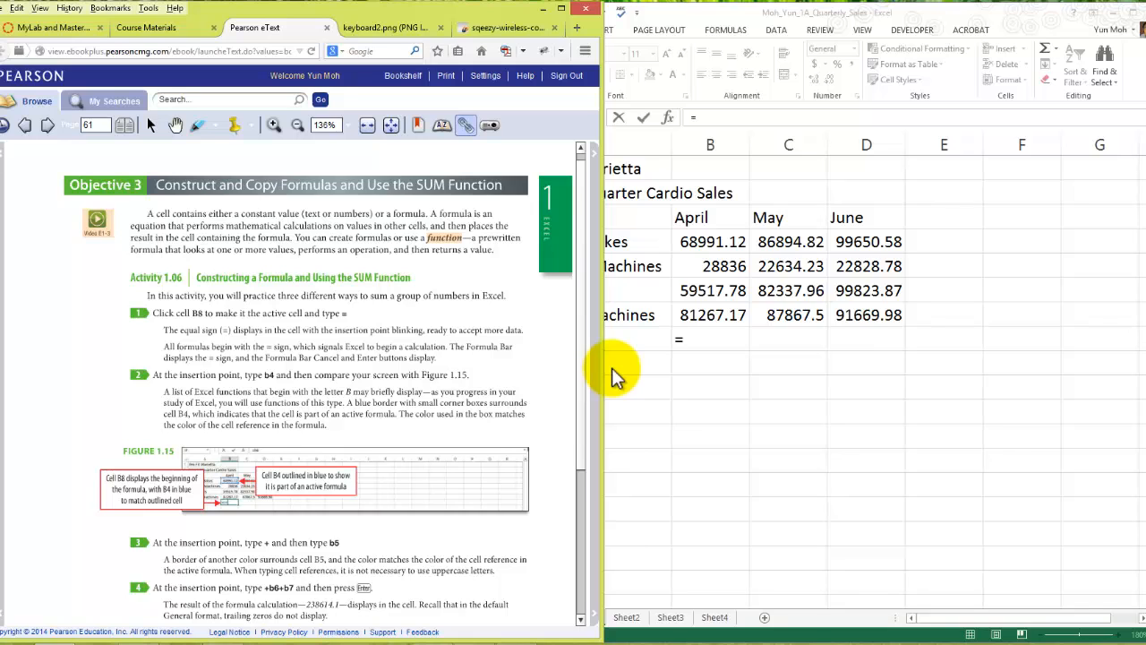
scroll(612, 368, down, 2)
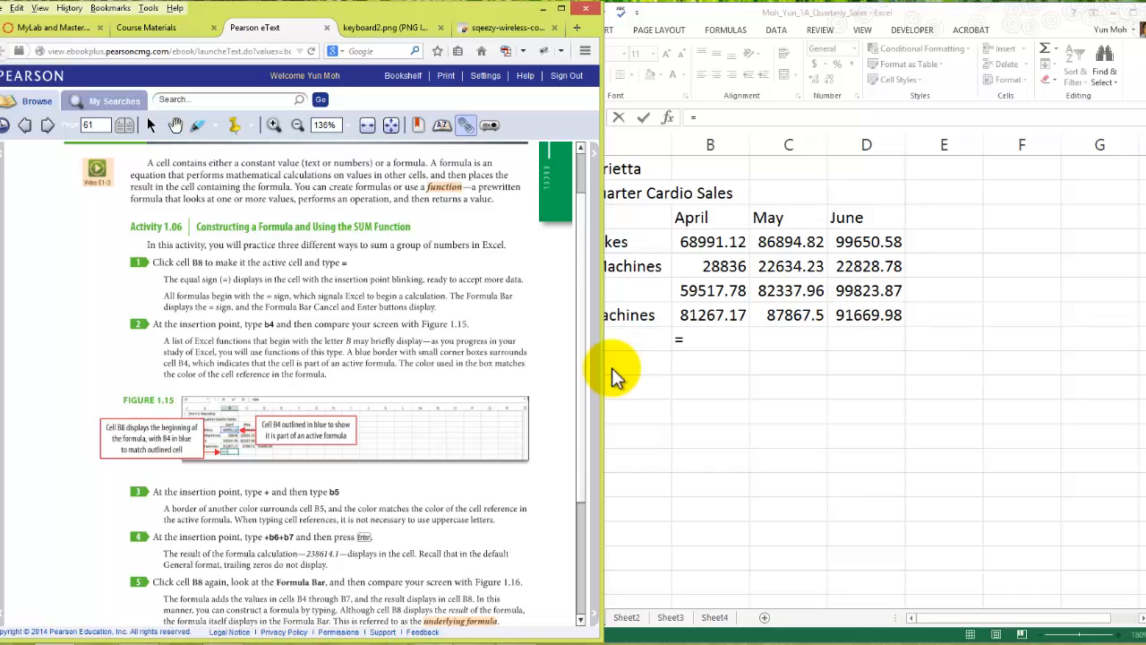
click(612, 368)
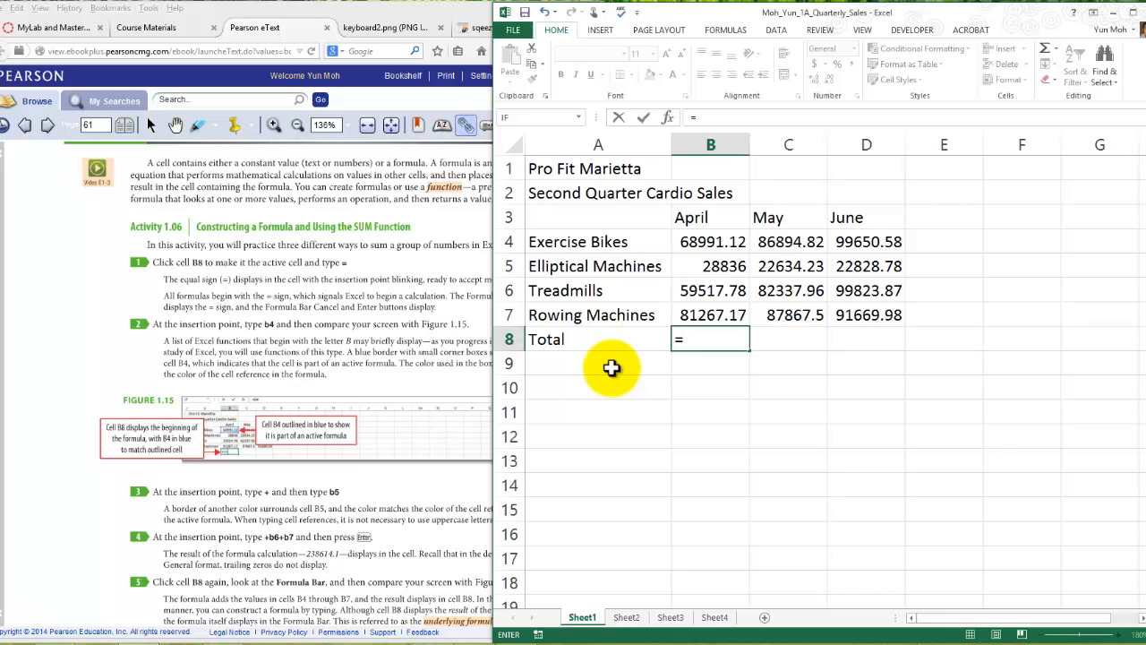
text(b4)
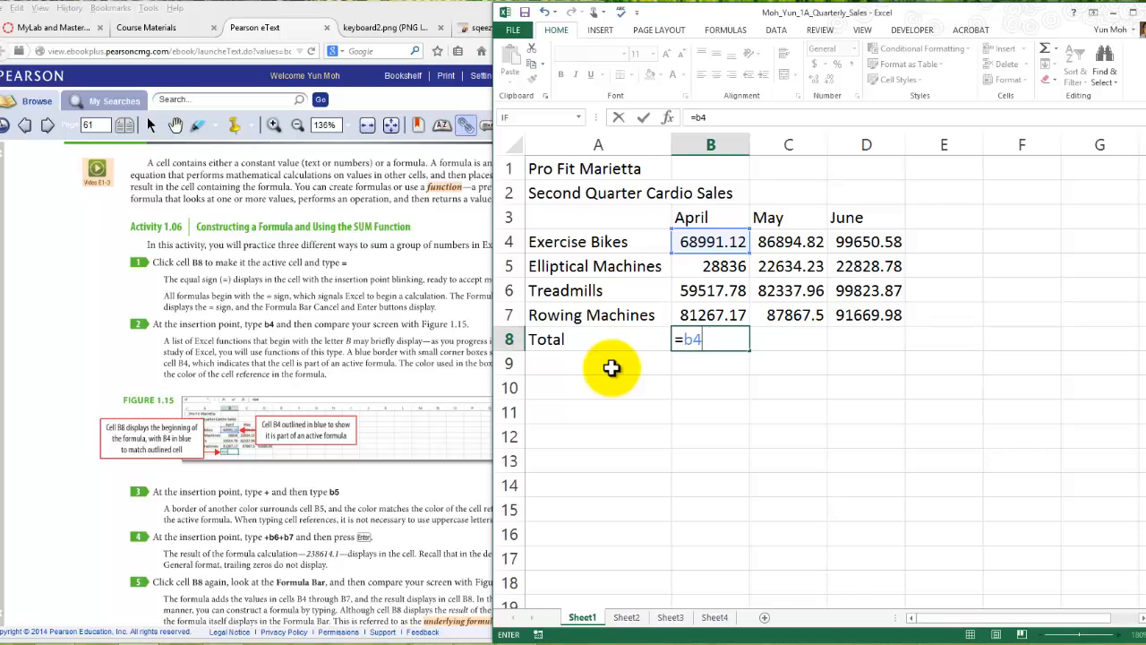
text(+)
text(b)
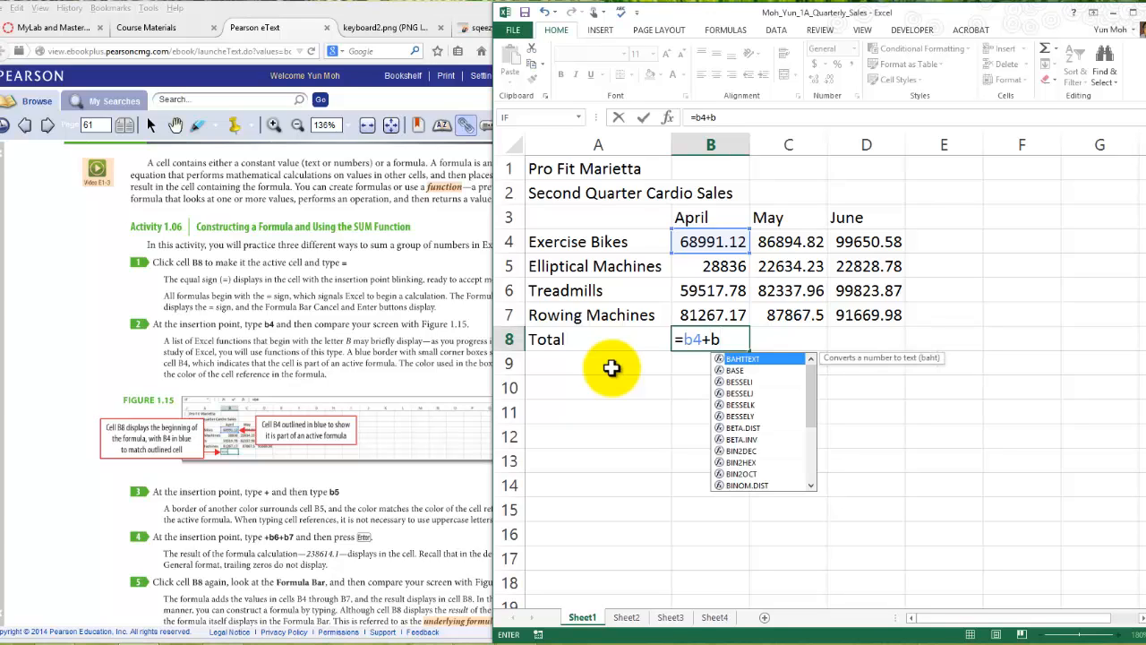
text(5)
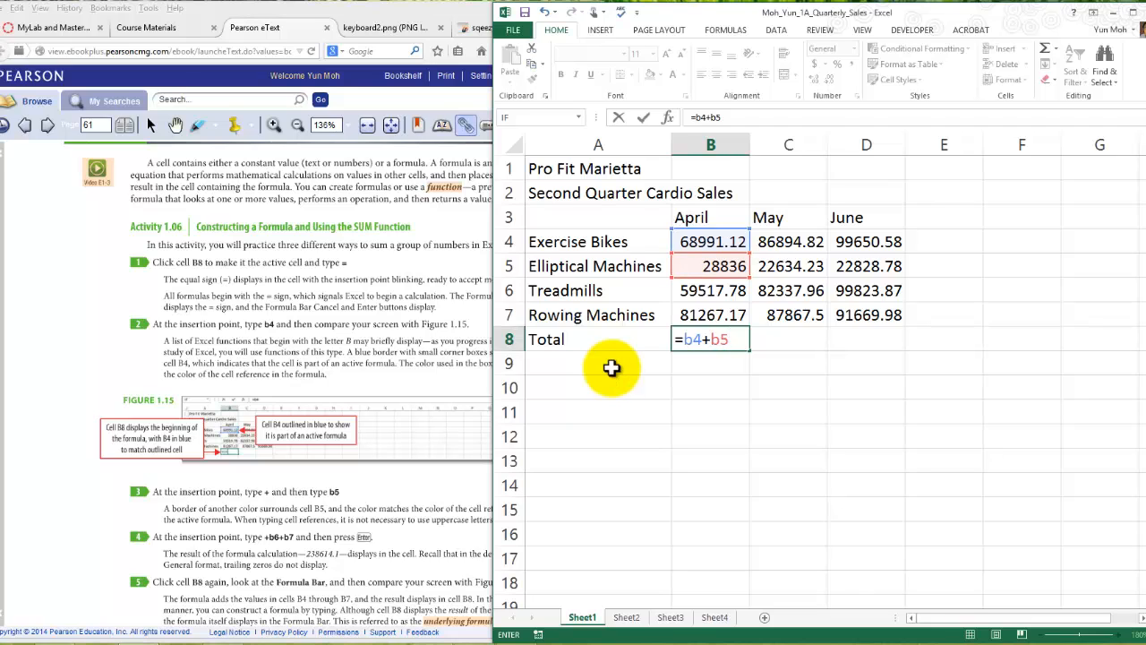
key(F2)
key(Left)
key(Left)
key(Left)
key(Left)
click(711, 242)
click(711, 339)
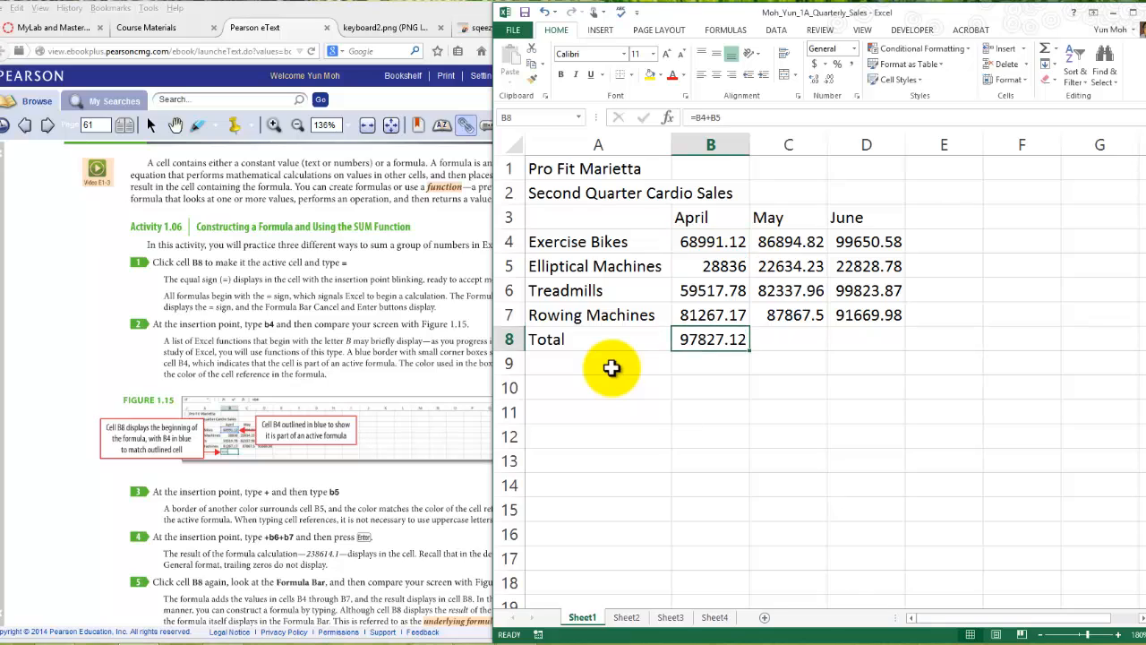
- Extend the April total formula in cell B8 with +B6+b7 so it adds all four product rows, and enter it
key(F2)
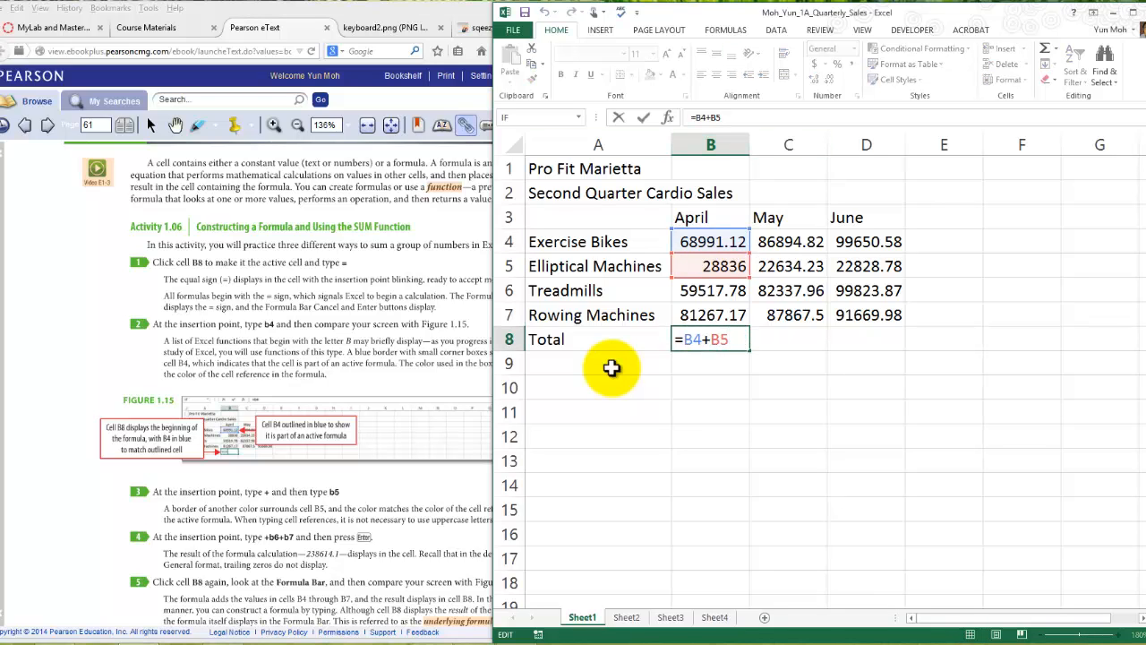
text(+B)
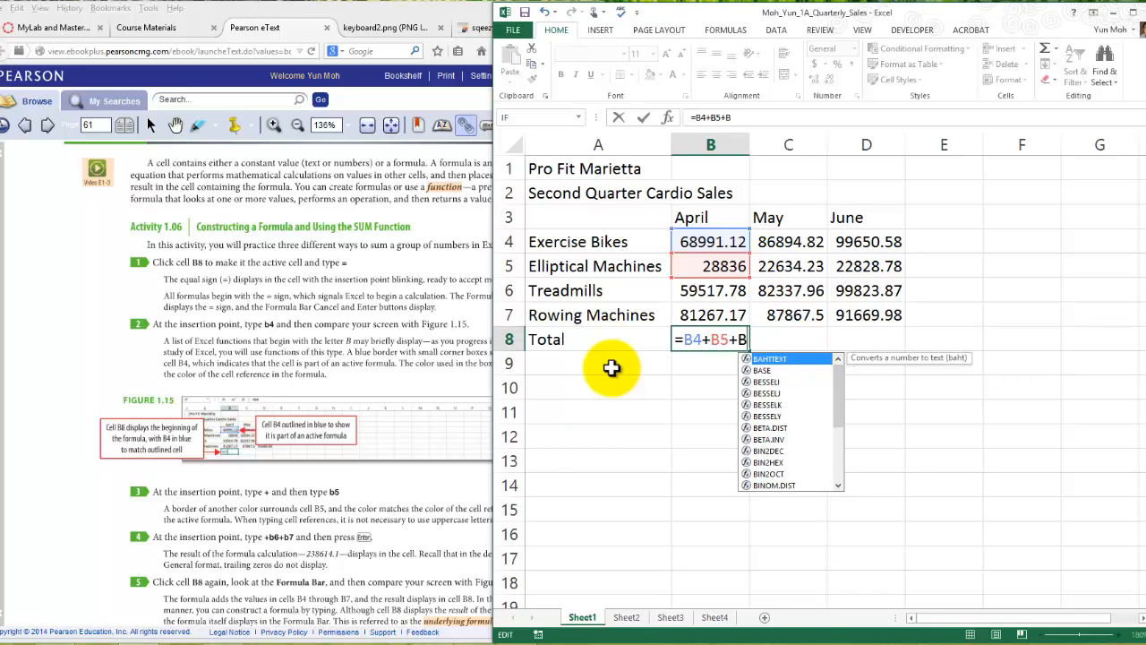
text(6)
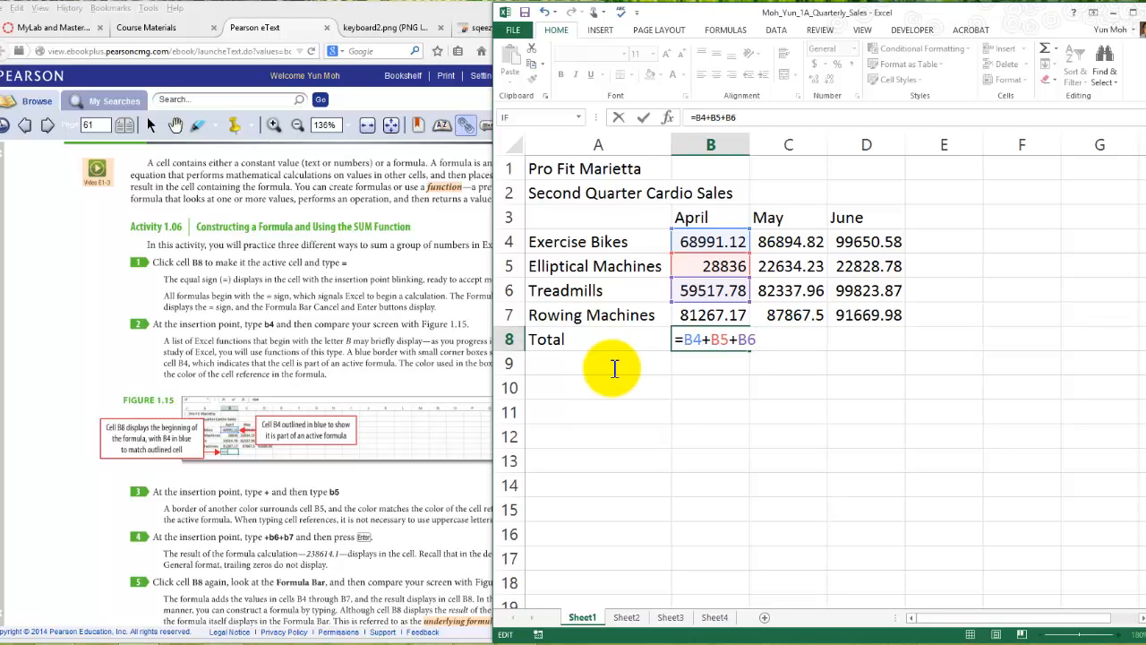
text(+b7)
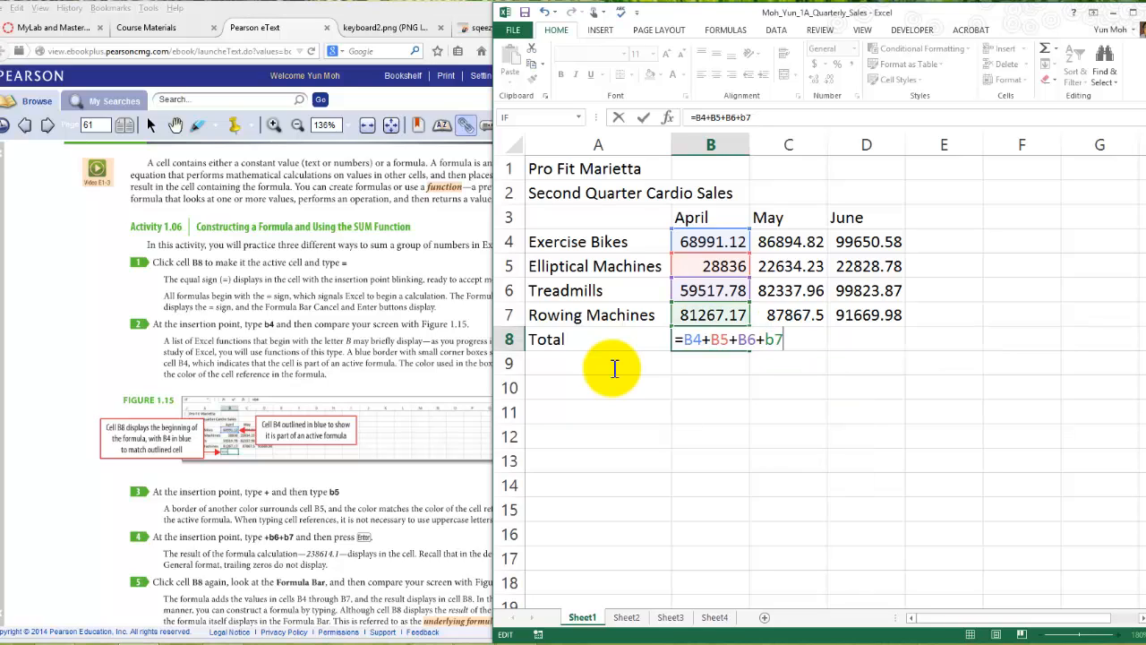
key(Return)
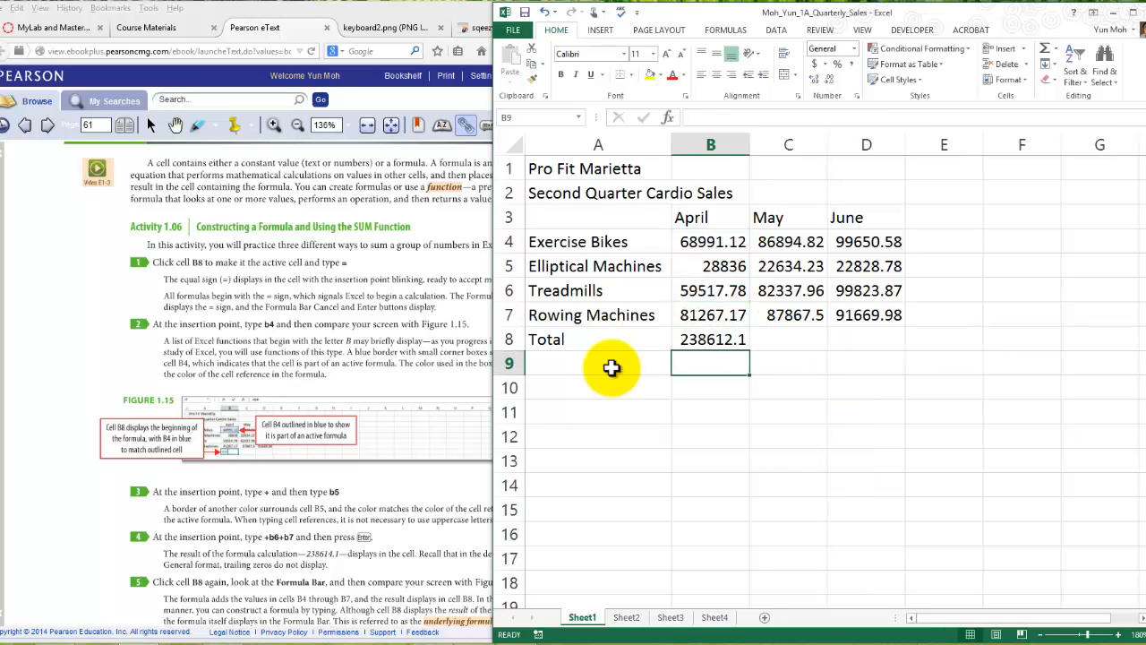
- Reselect cell B8 and open its formula for editing to examine the cell references it adds
key(Up)
key(F2)
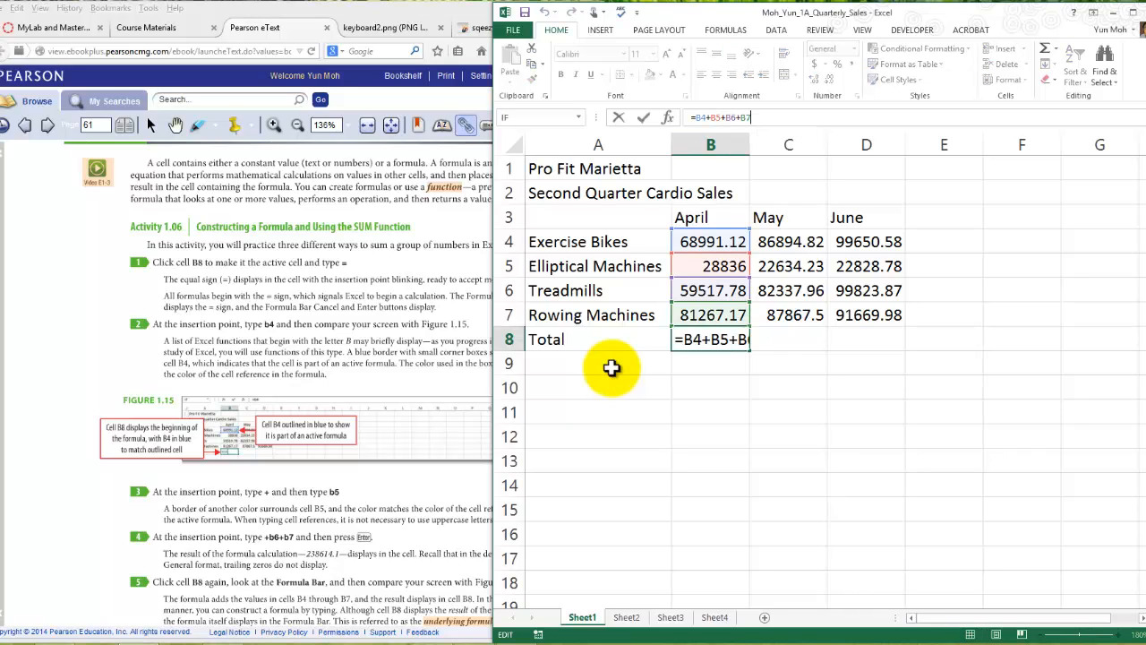
key(Return)
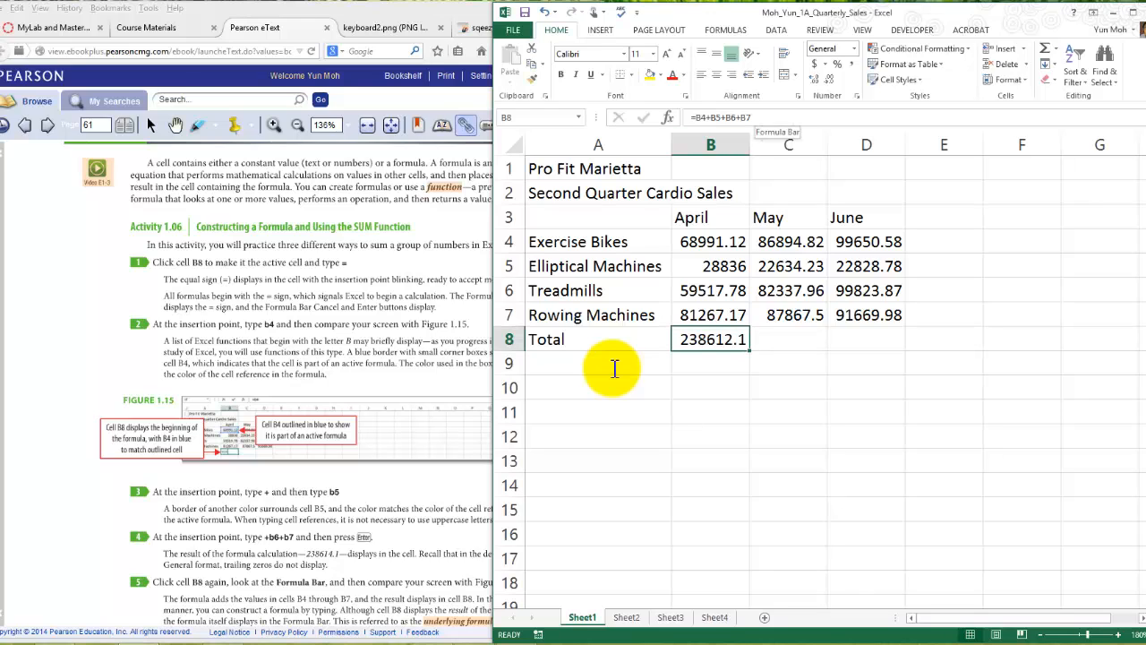
key(F2)
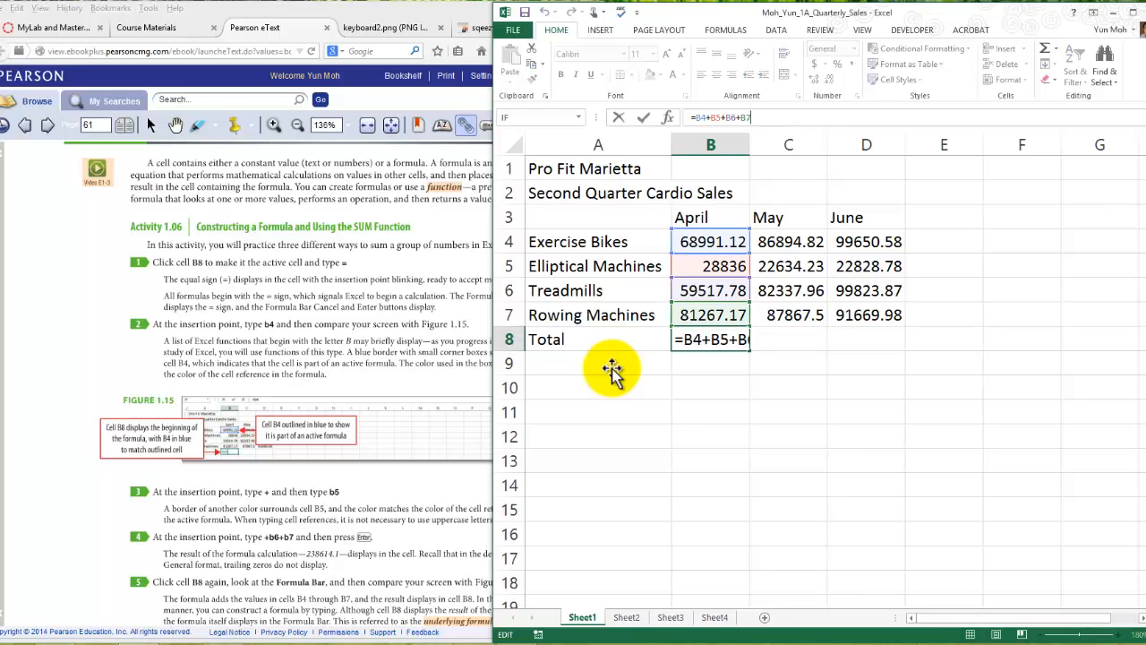
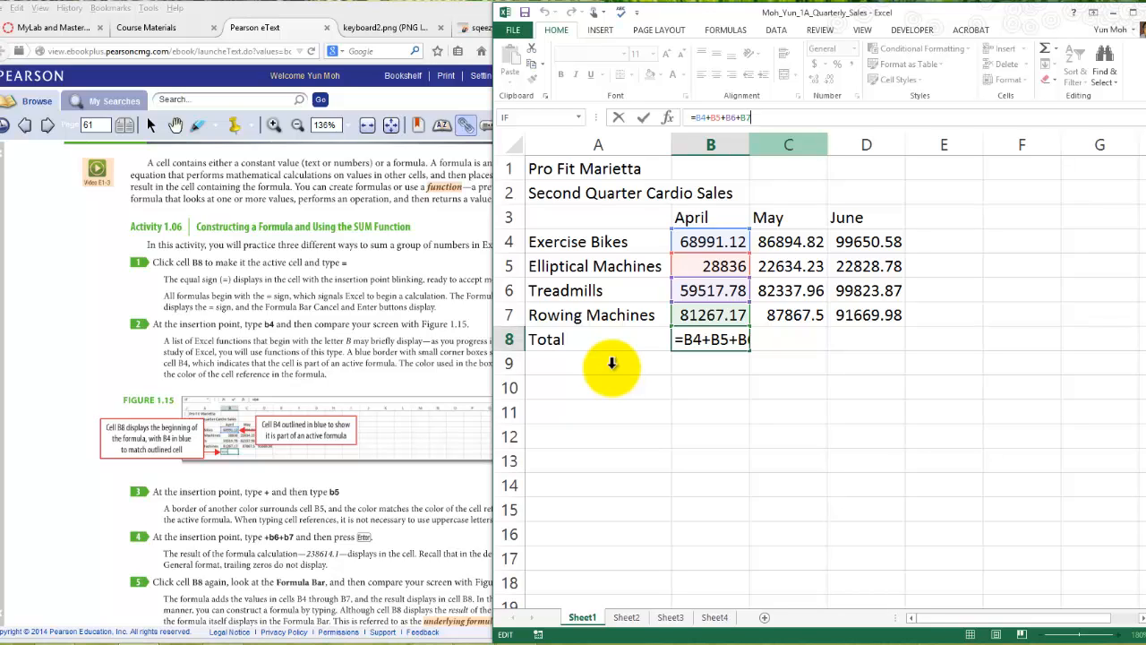
- Close the formula in cell B8 and reselect the April total
key(Return)
key(Down)
key(Down)
key(Down)
key(Down)
key(Up)
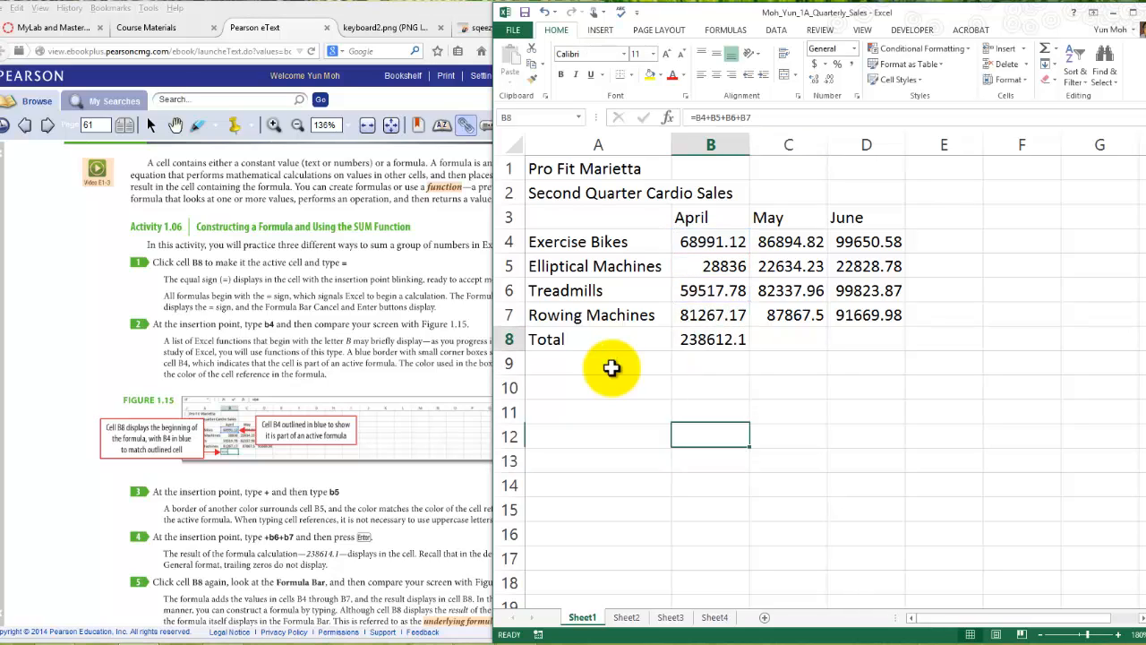
key(Up)
key(Up)
key(Up)
key(Up)
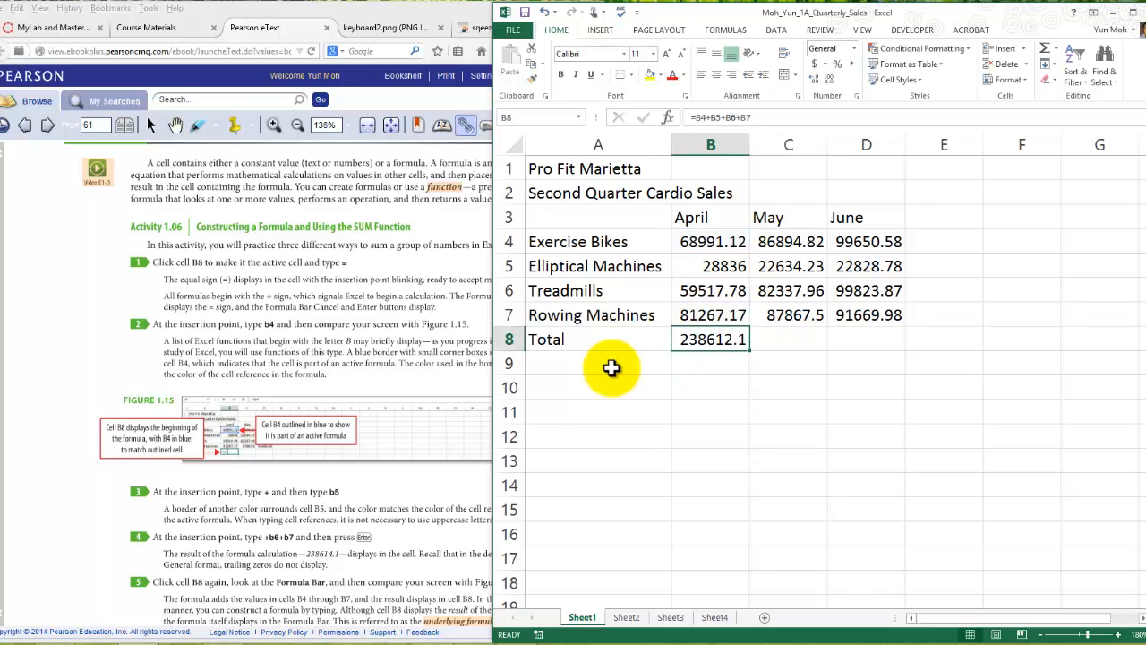
- Switch to the Pearson eText, review steps 1 to 5 of Activity 1.06 with Figure 1.16, and turn to page 62
key(alt+Tab)
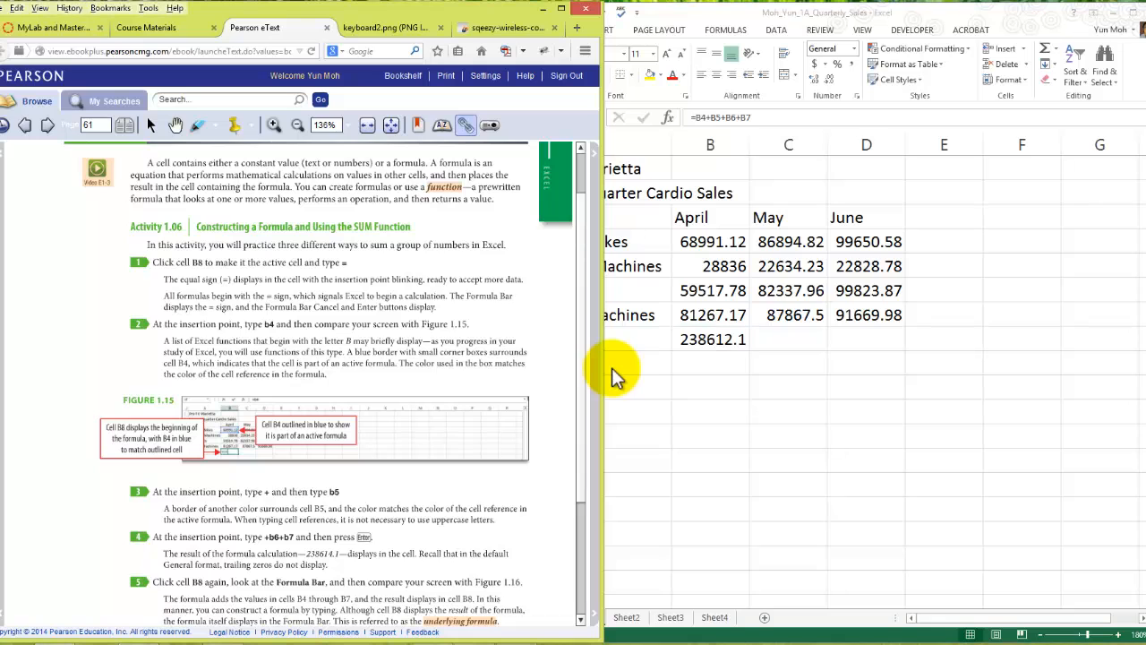
key(Down)
key(Down)
key(Down)
key(Down)
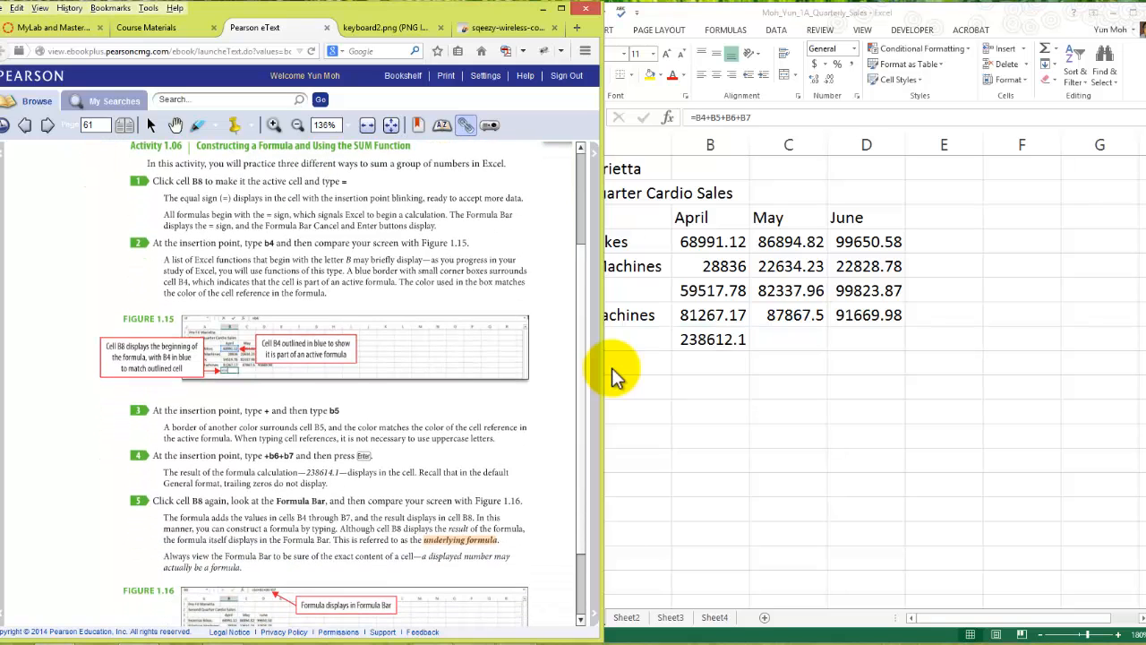
key(Down)
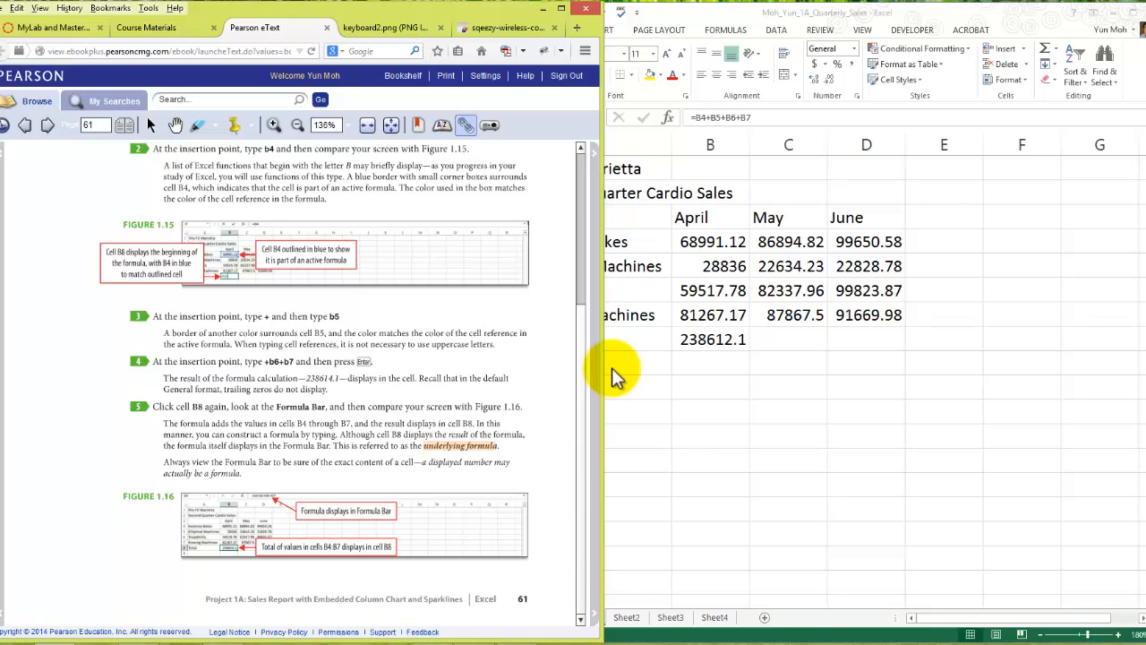
key(Up)
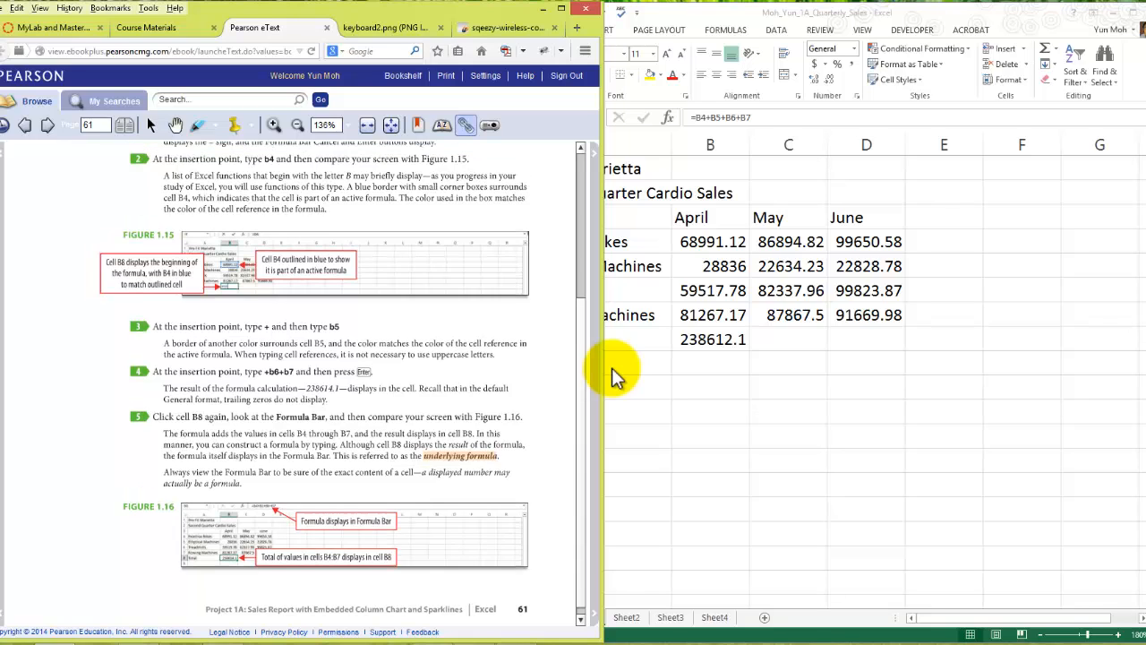
key(Up)
key(Up)
key(Up)
key(Up)
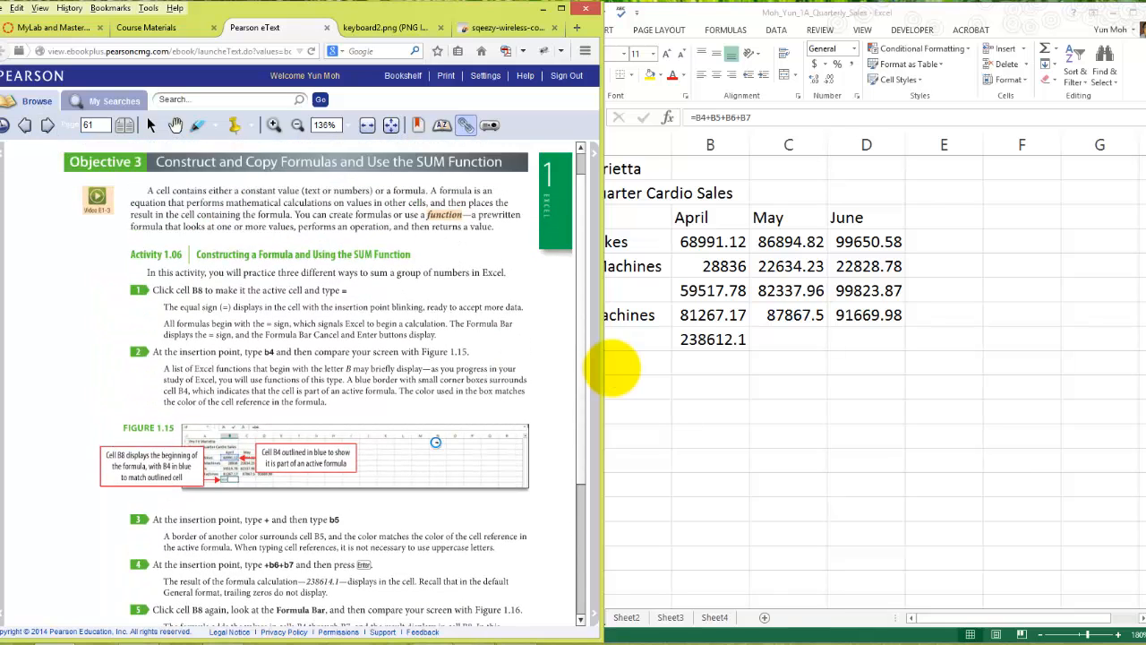
key(Right)
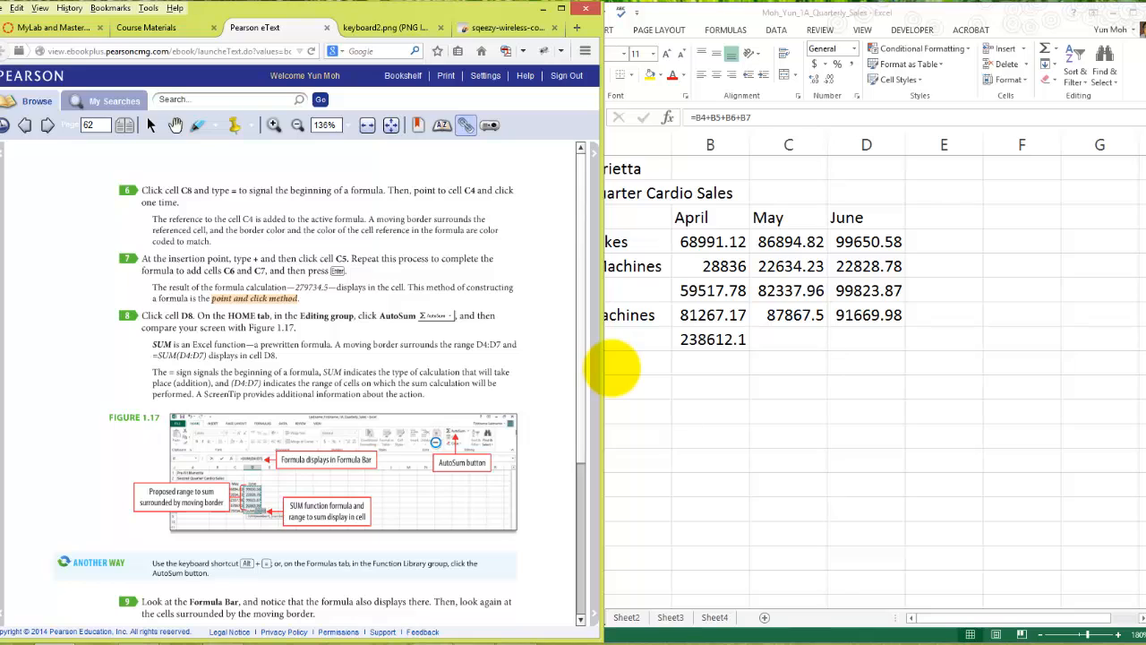
- Return to the Excel workbook and fill the April total formula from B8 across C8 and D8
click(612, 368)
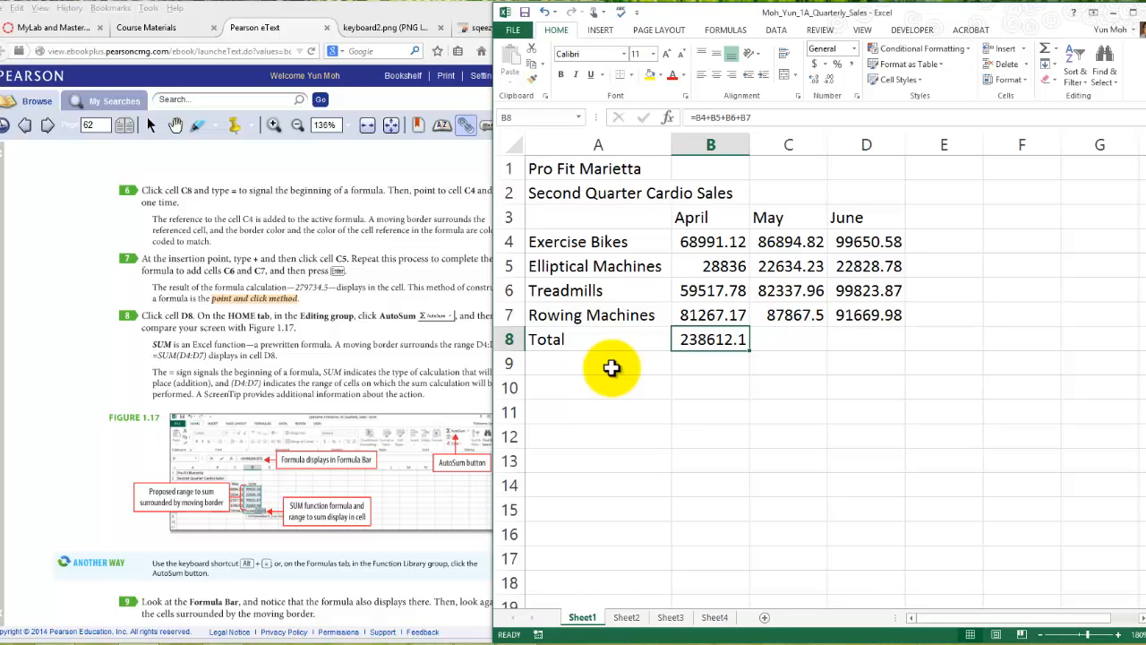
drag(750, 350, 867, 347)
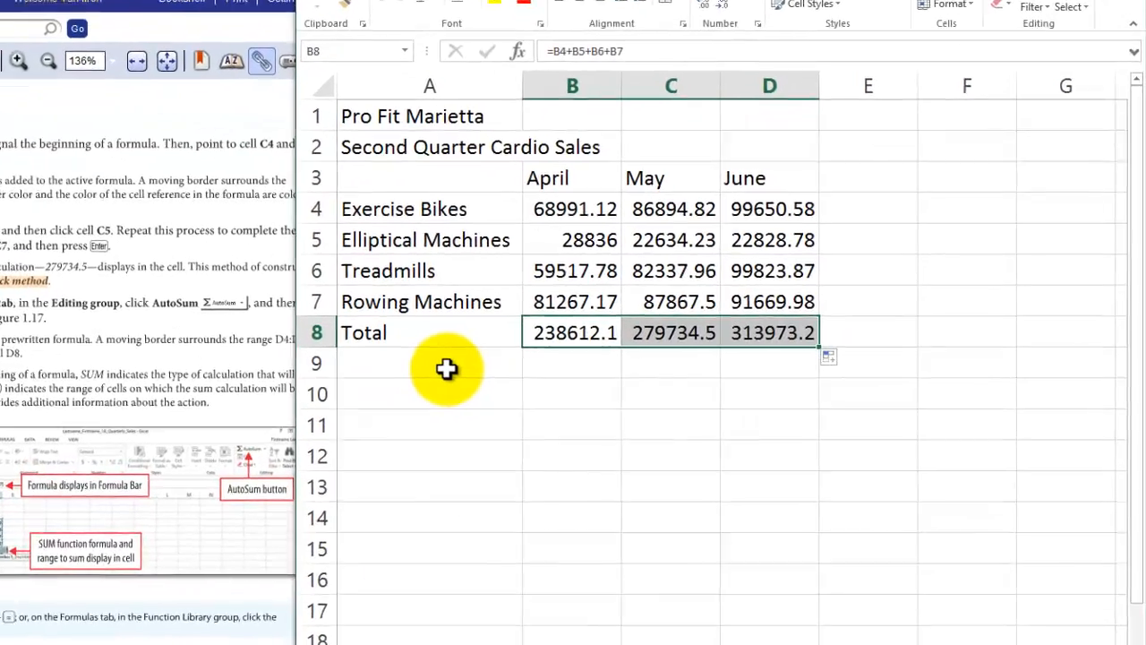
click(867, 412)
- Open the total formulas in cells B8, C8 and D8 in turn to compare the cell references each one adds
click(544, 331)
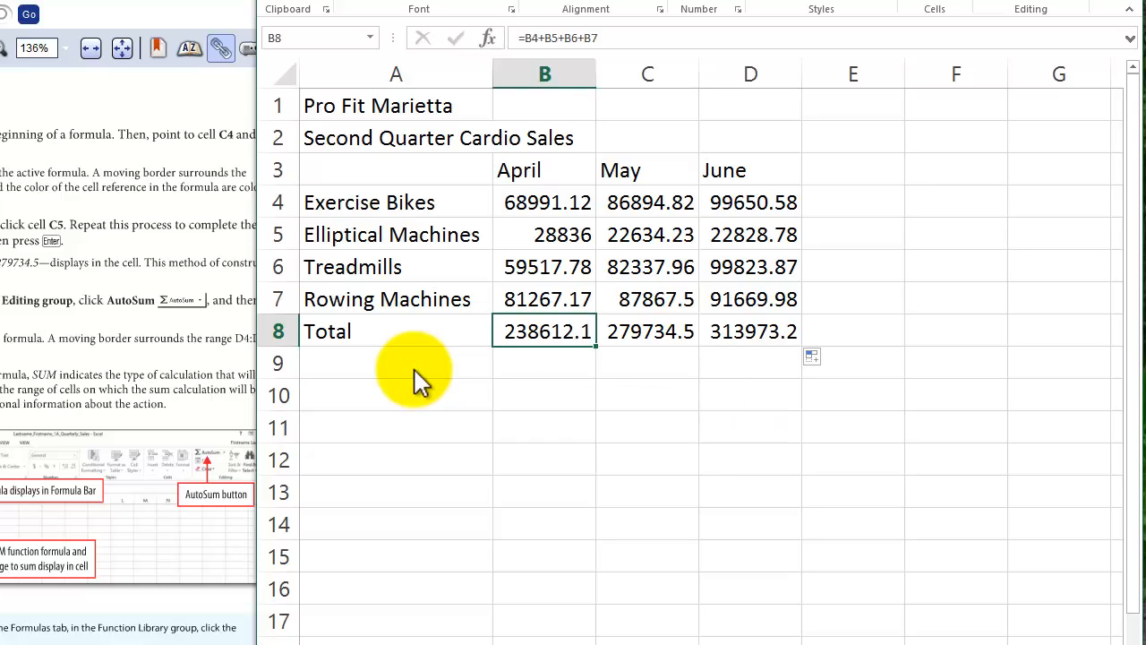
click(602, 38)
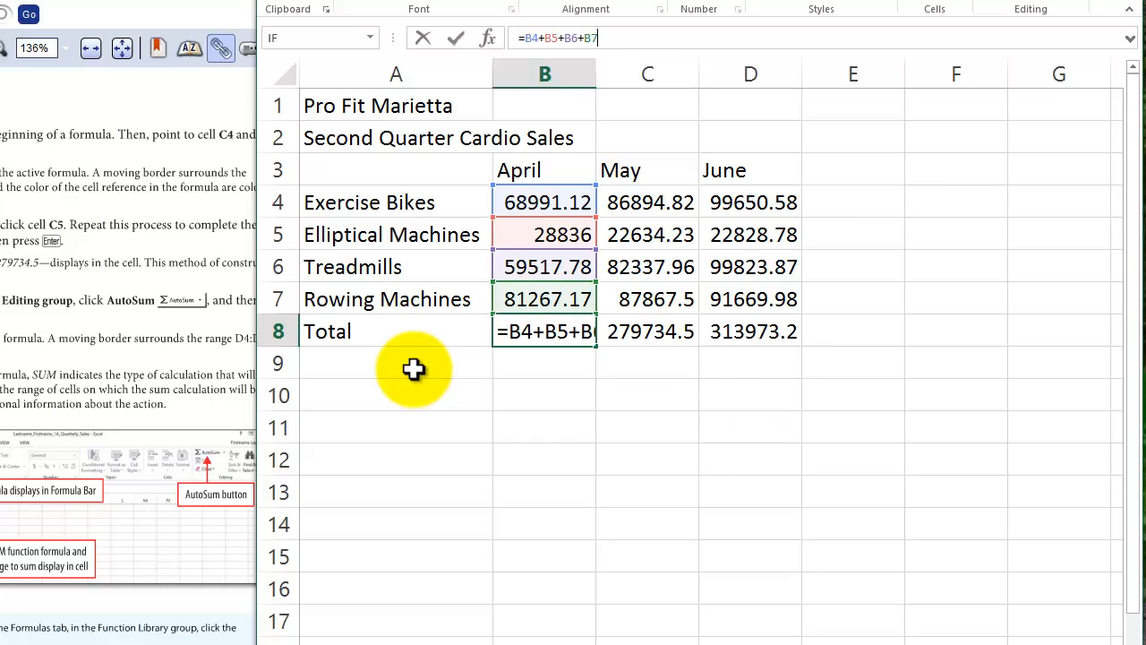
key(Return)
click(647, 331)
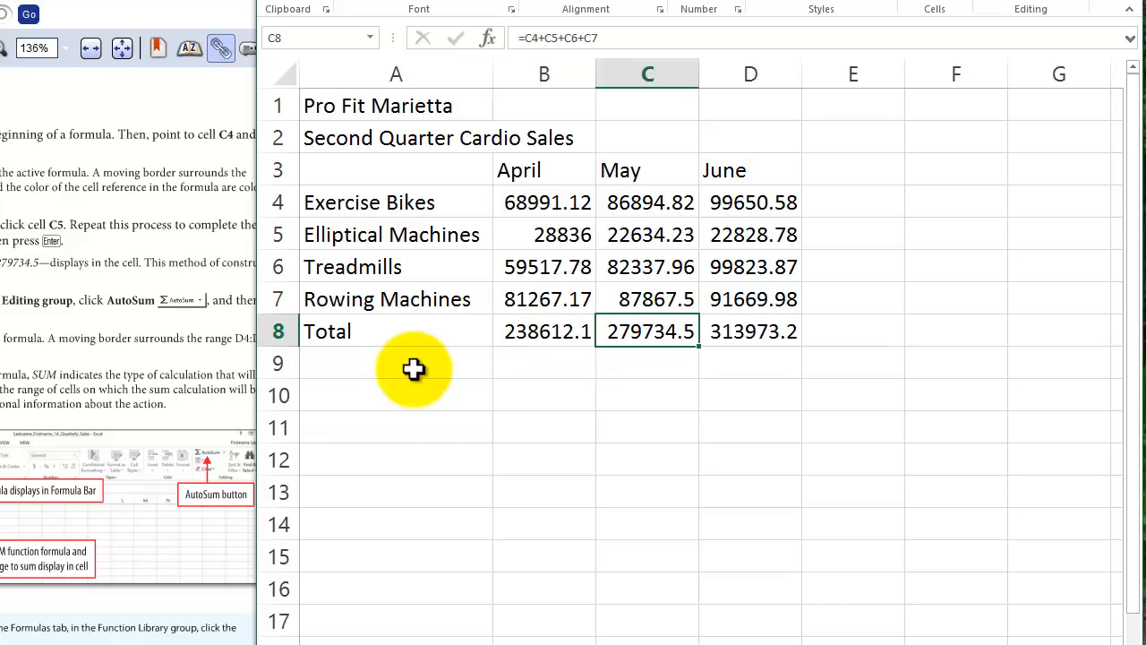
click(618, 38)
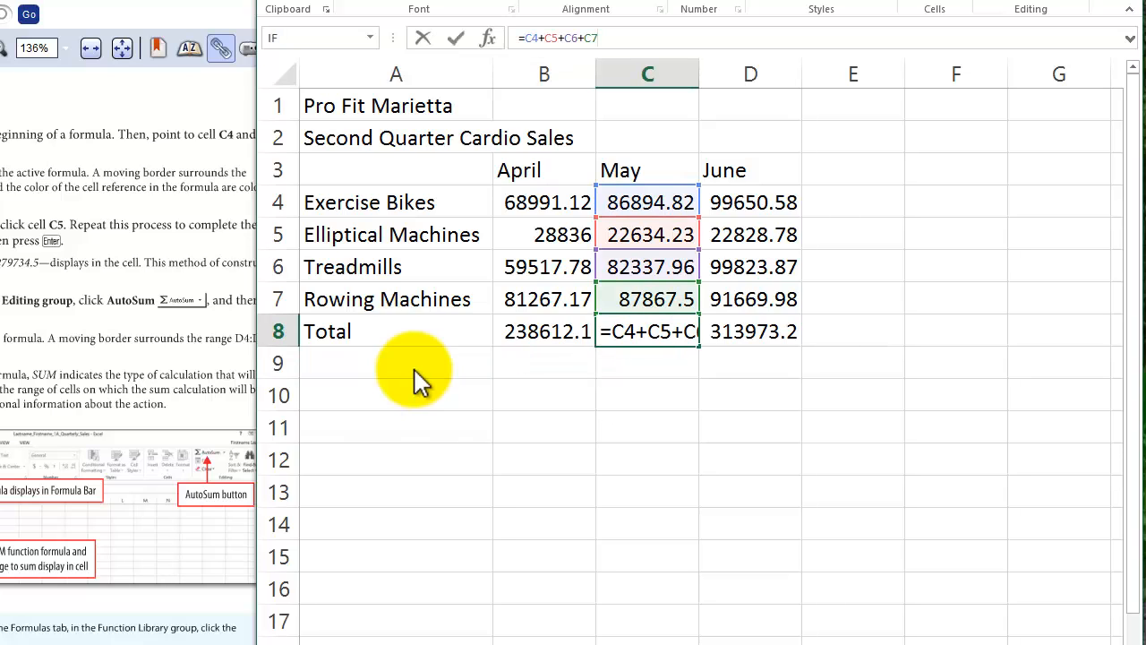
key(Return)
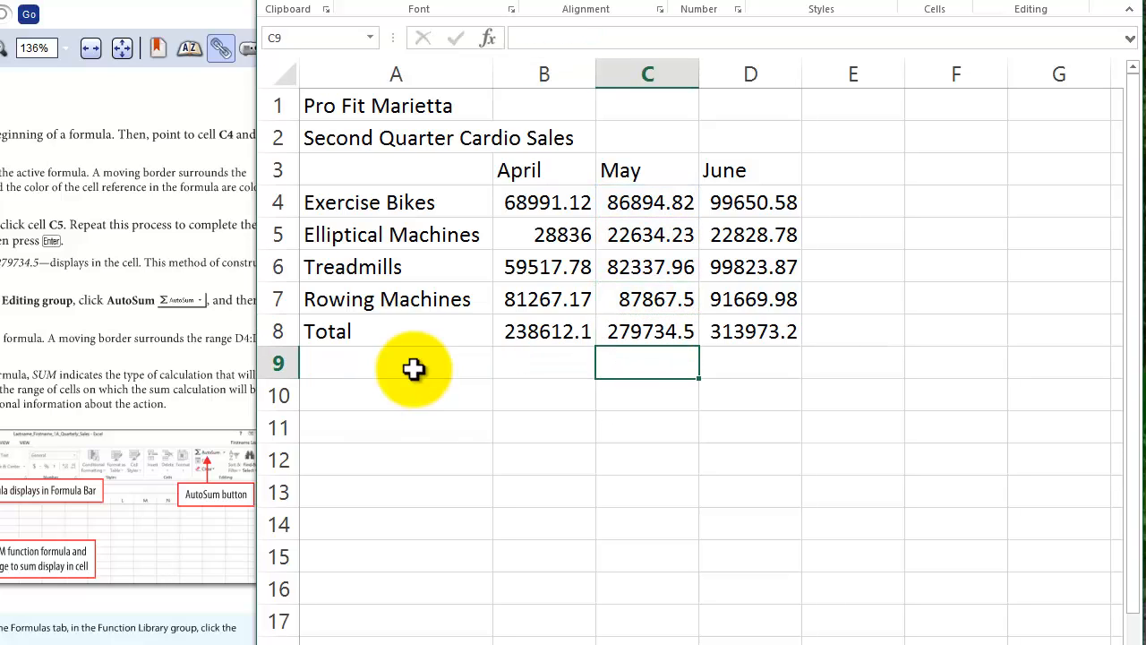
key(Up)
key(Right)
key(F2)
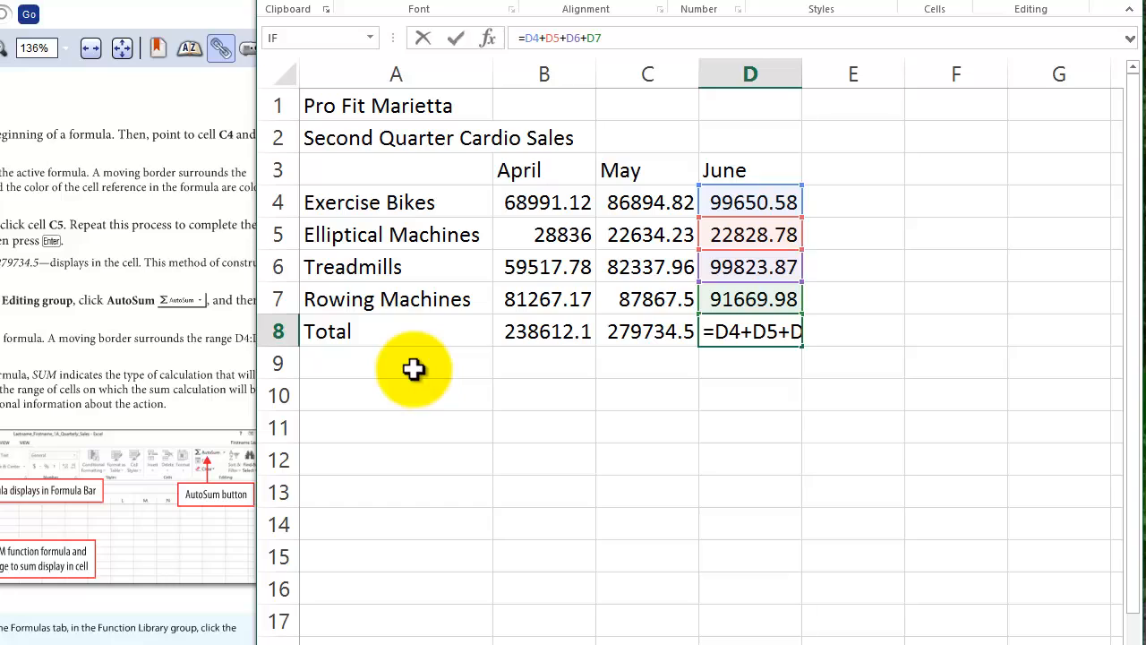
- Reopen the May and April total formulas in C8 and B8 to recheck their column references, leaving B8 selected
key(Return)
key(Up)
key(Left)
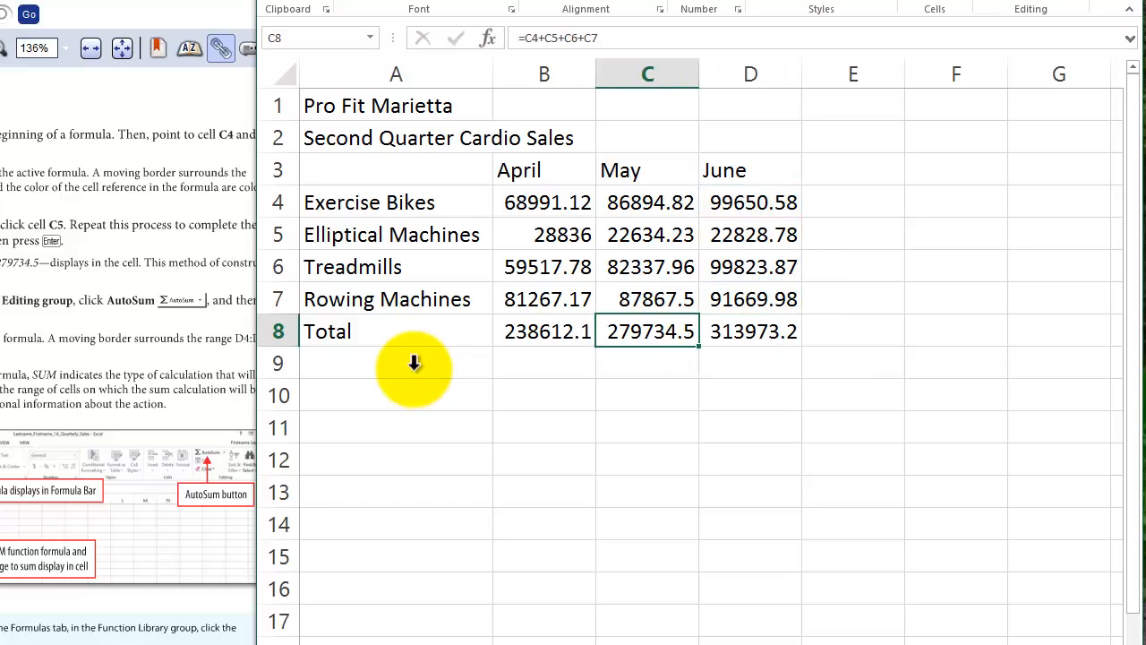
key(F2)
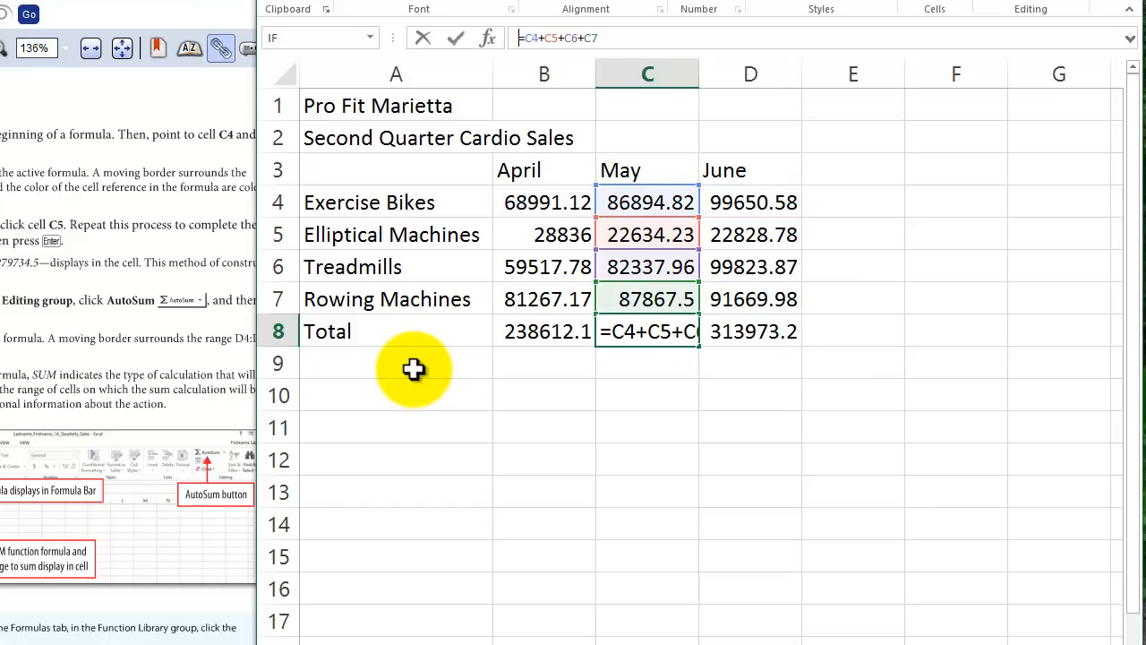
key(Return)
key(Up)
key(Left)
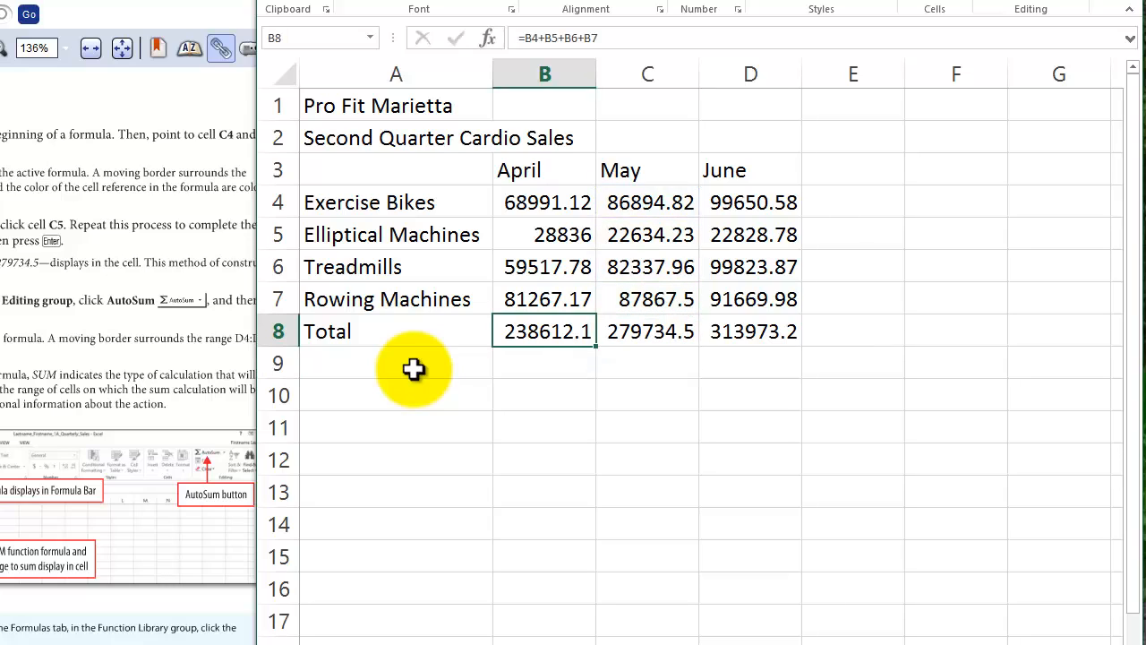
key(F2)
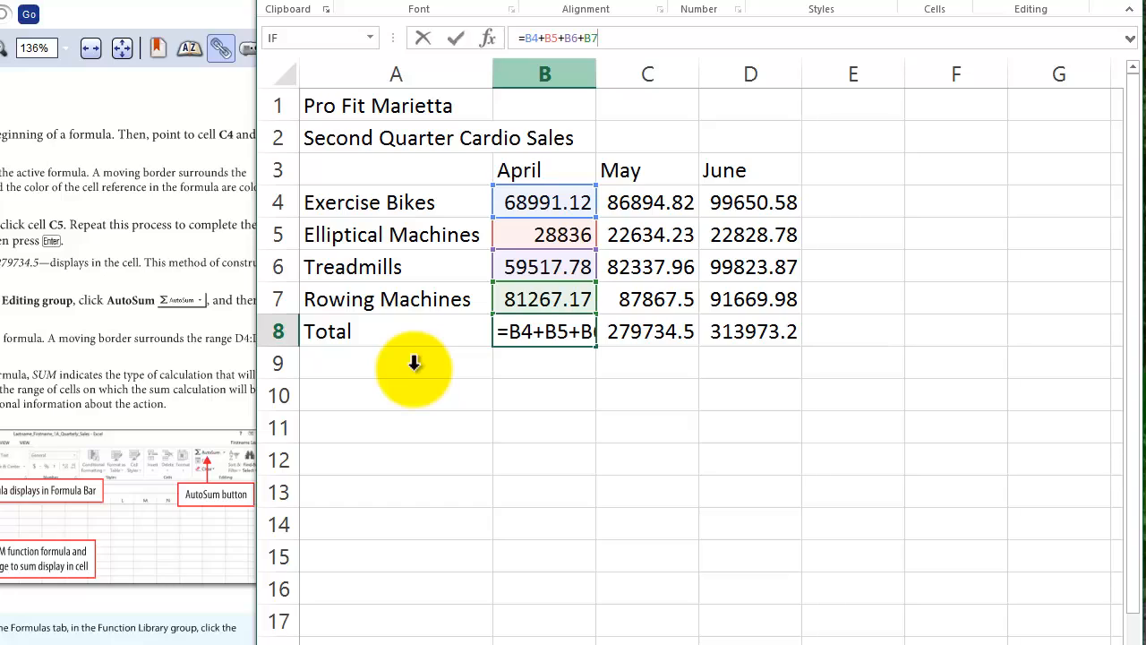
key(Return)
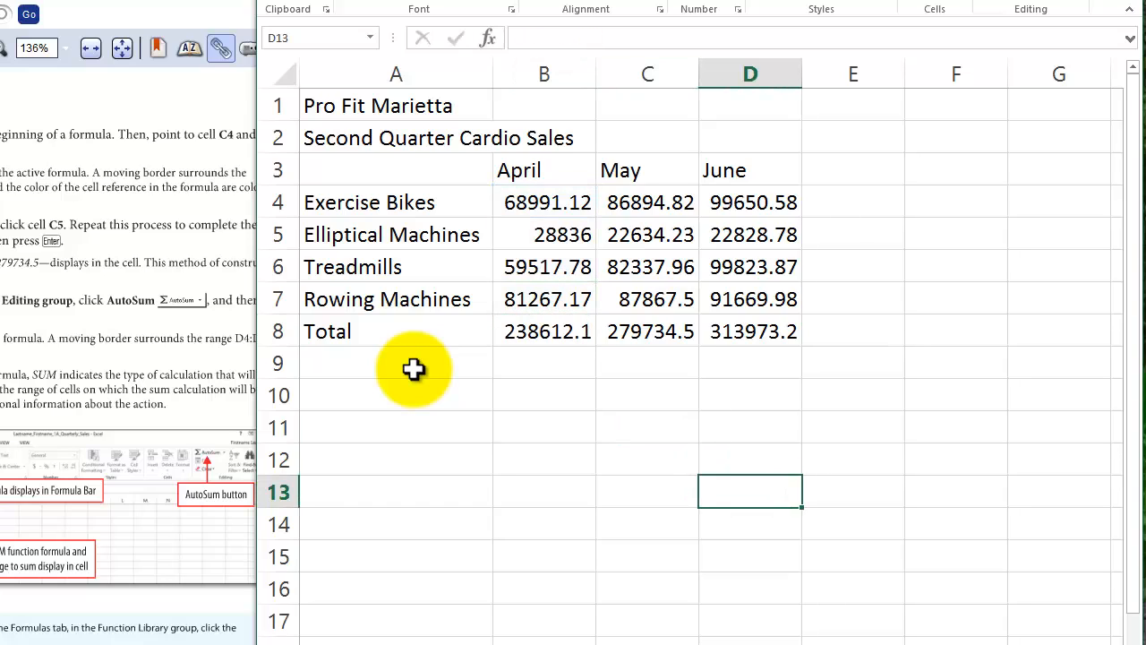
key(Up)
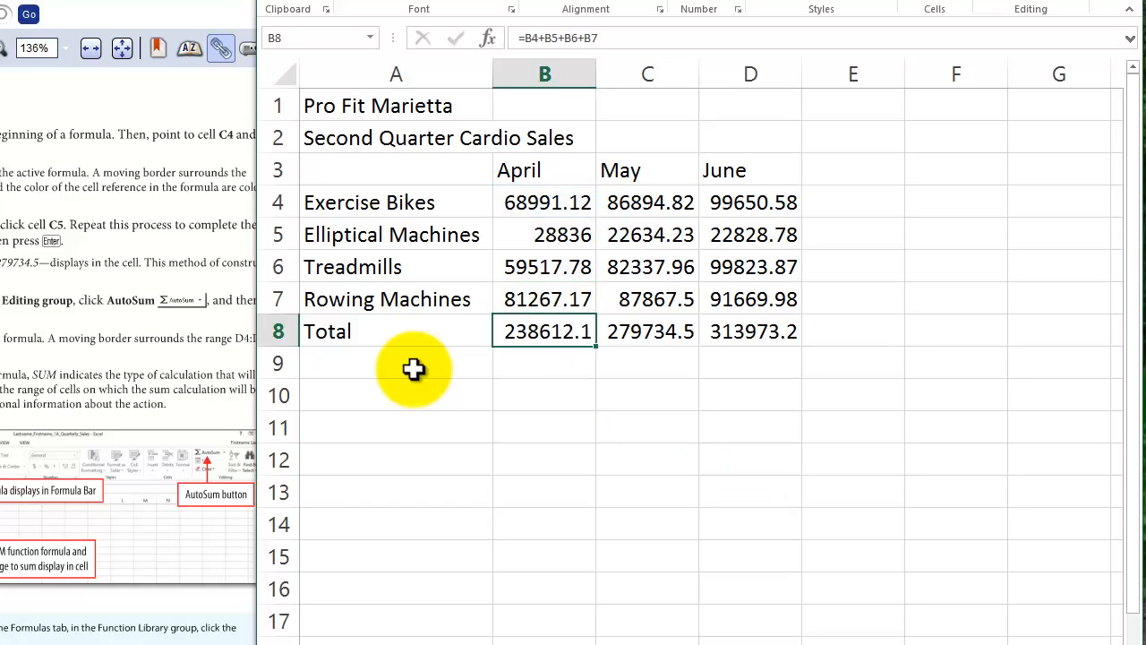
- Clear the May and June totals in C8:D8 and fill them again with the April total formula from B8
drag(646, 331, 750, 331)
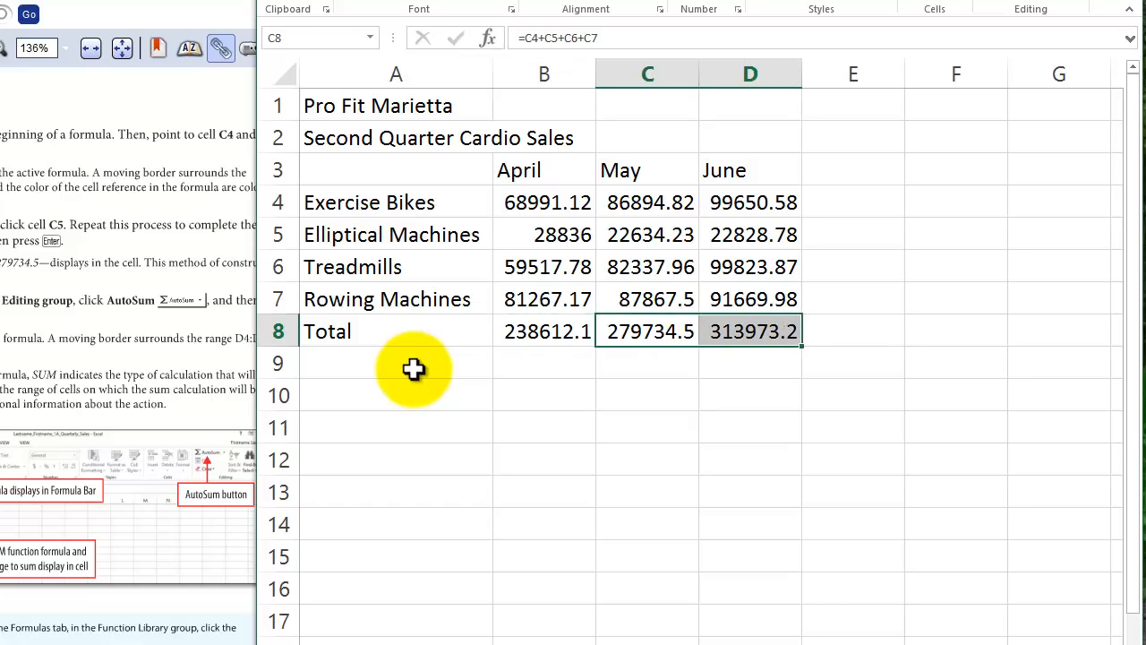
key(Delete)
click(750, 524)
click(545, 332)
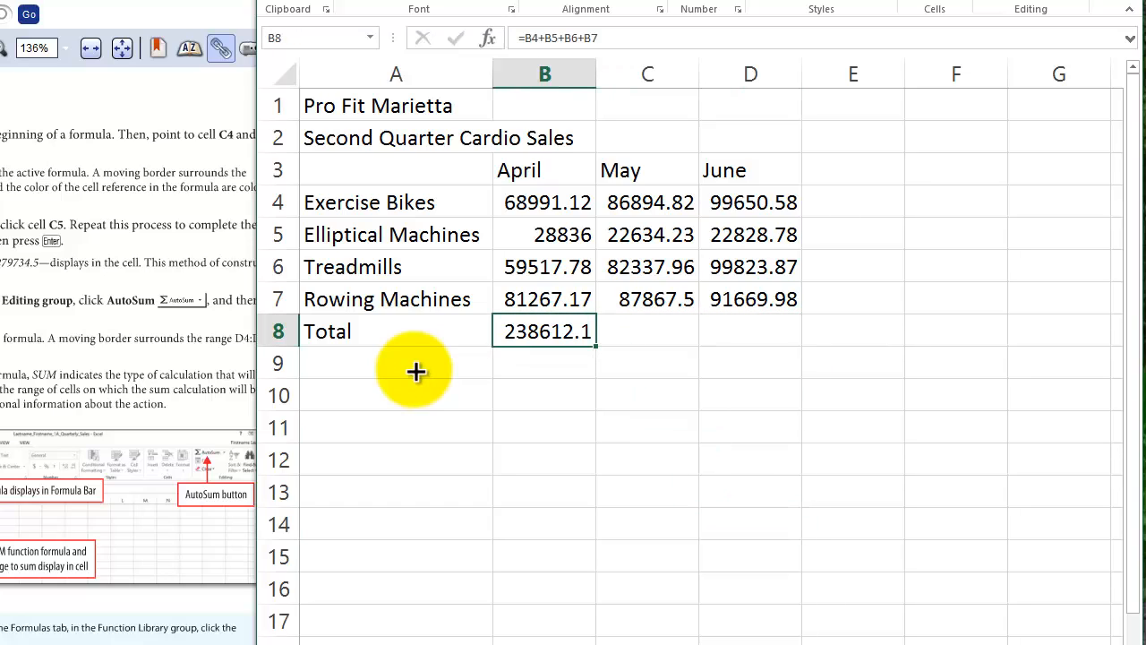
drag(544, 332, 751, 331)
click(750, 460)
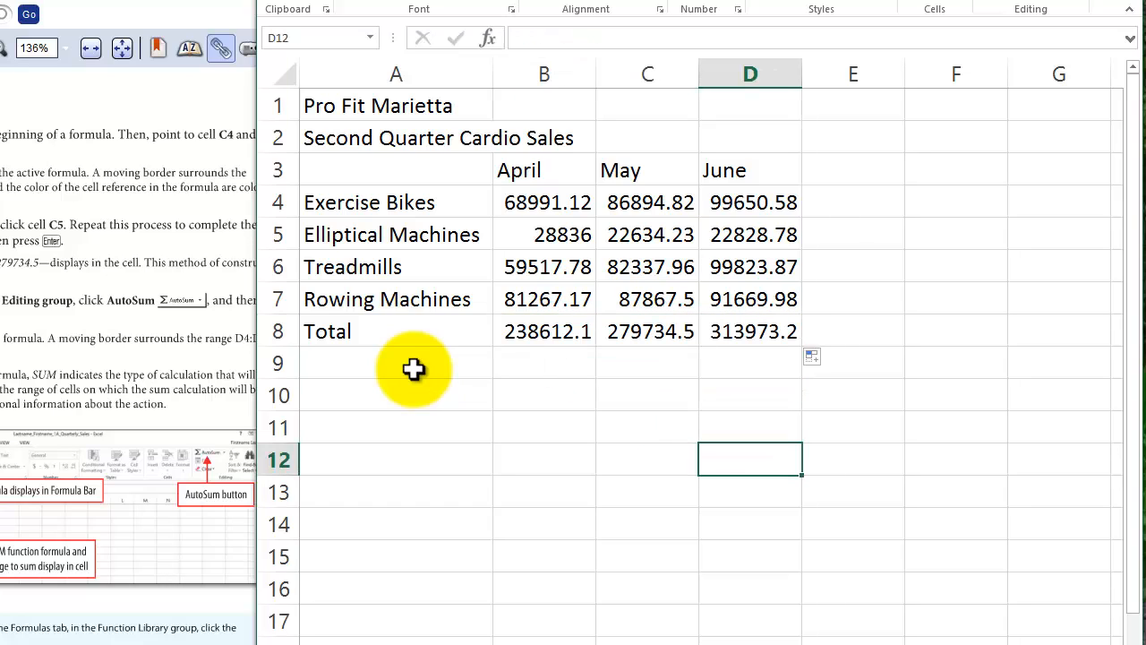
click(544, 331)
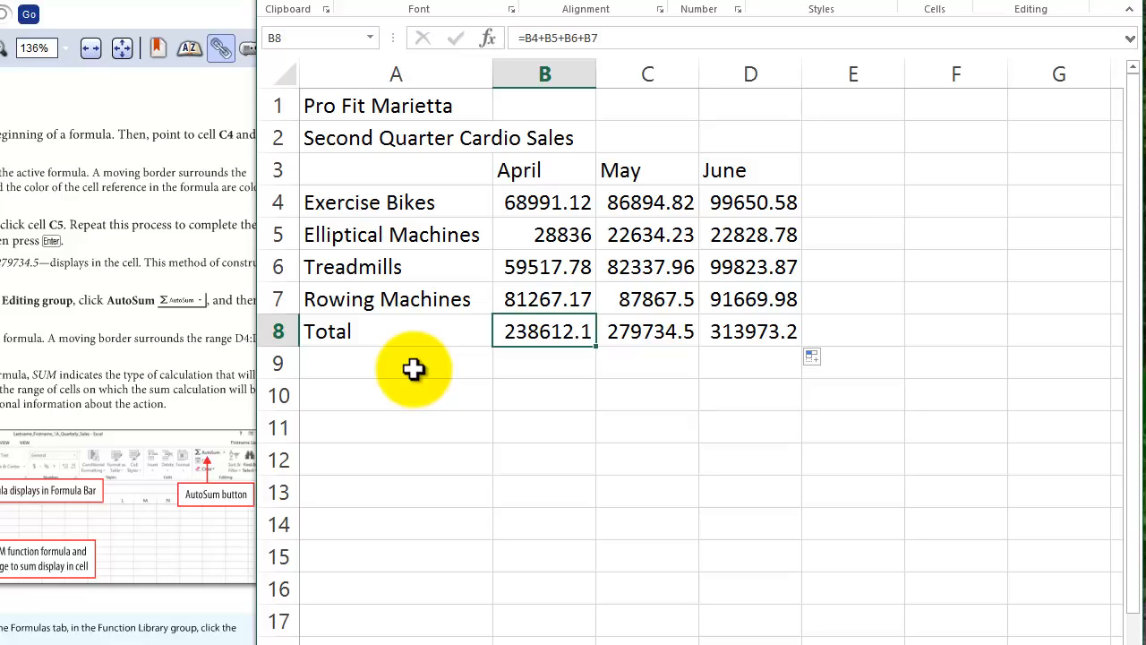
click(648, 459)
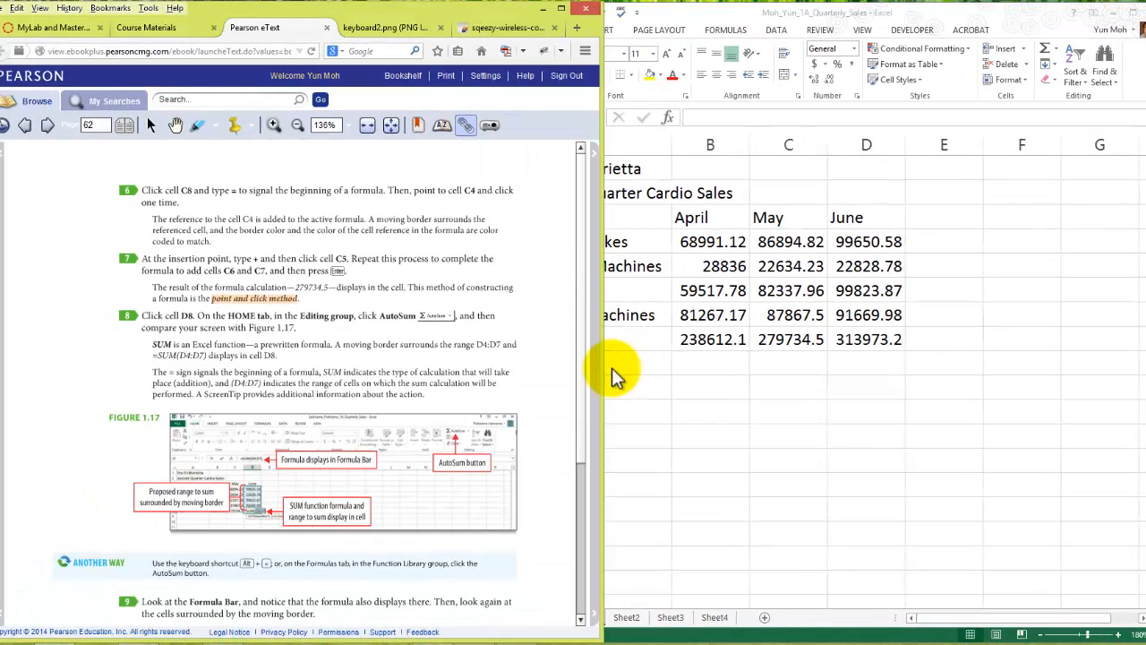
- Switch to the Pearson eText and read steps 6 to 11 on page 62 about the point and click method and AutoSum
scroll(613, 369, down, 2)
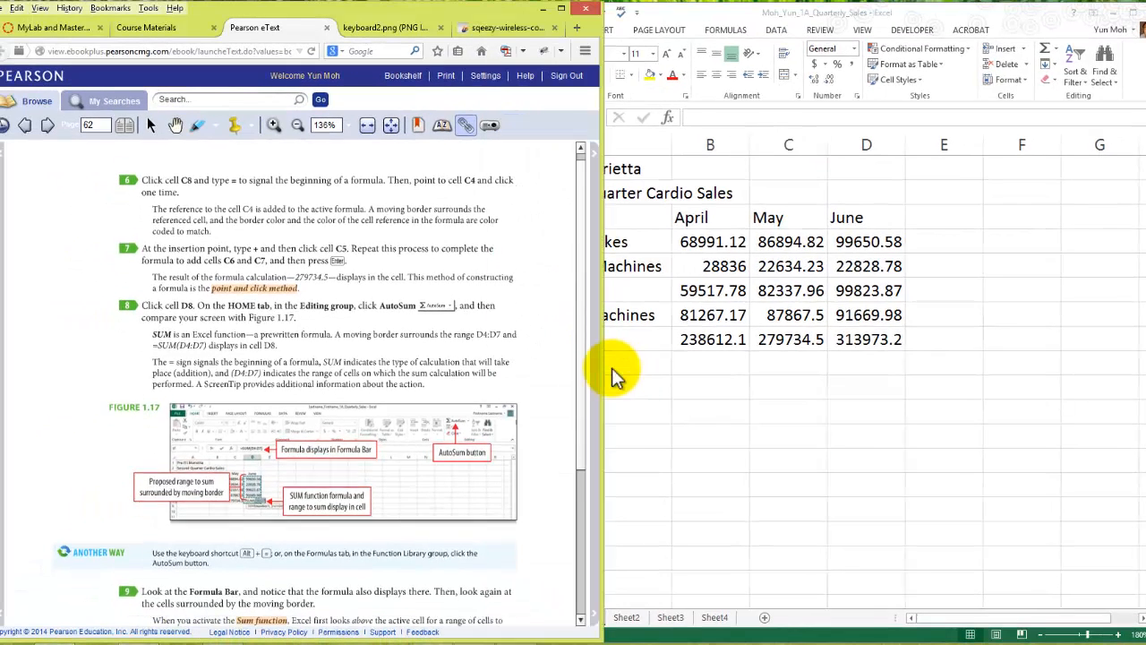
scroll(613, 369, up, 2)
scroll(616, 374, down, 2)
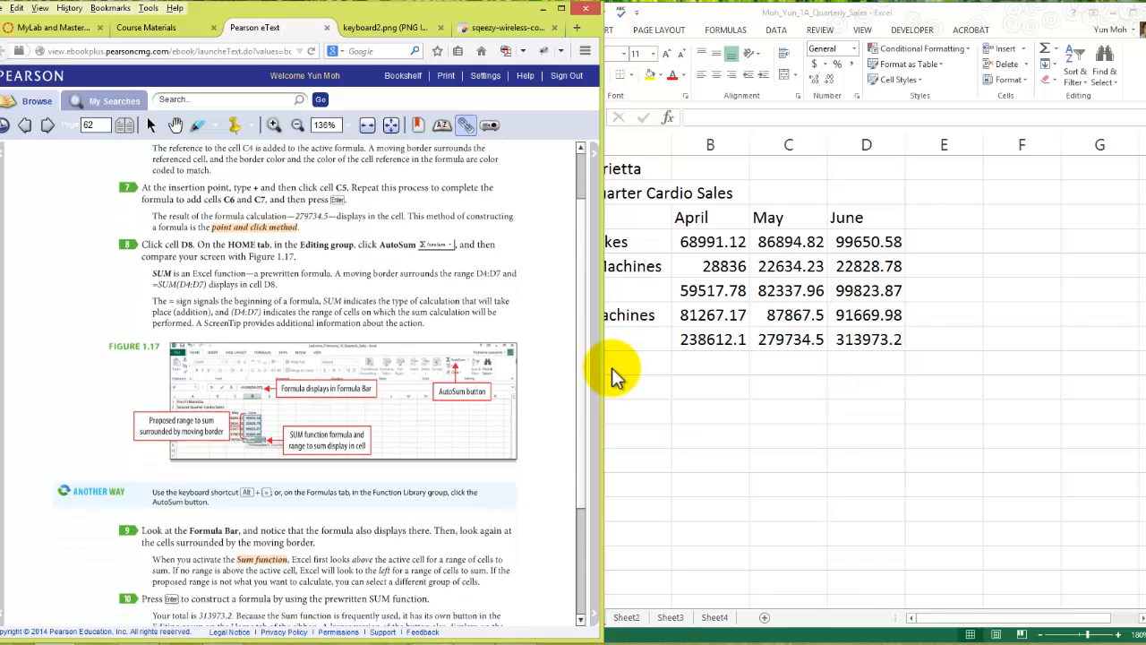
scroll(611, 368, down, 5)
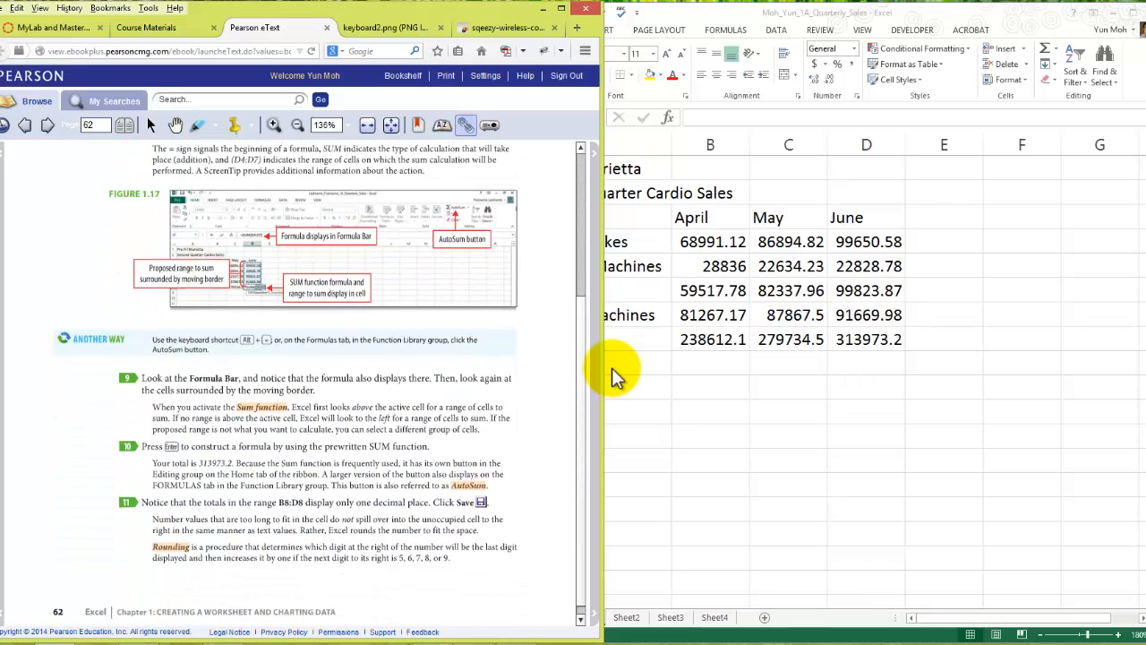
scroll(611, 368, down, 1)
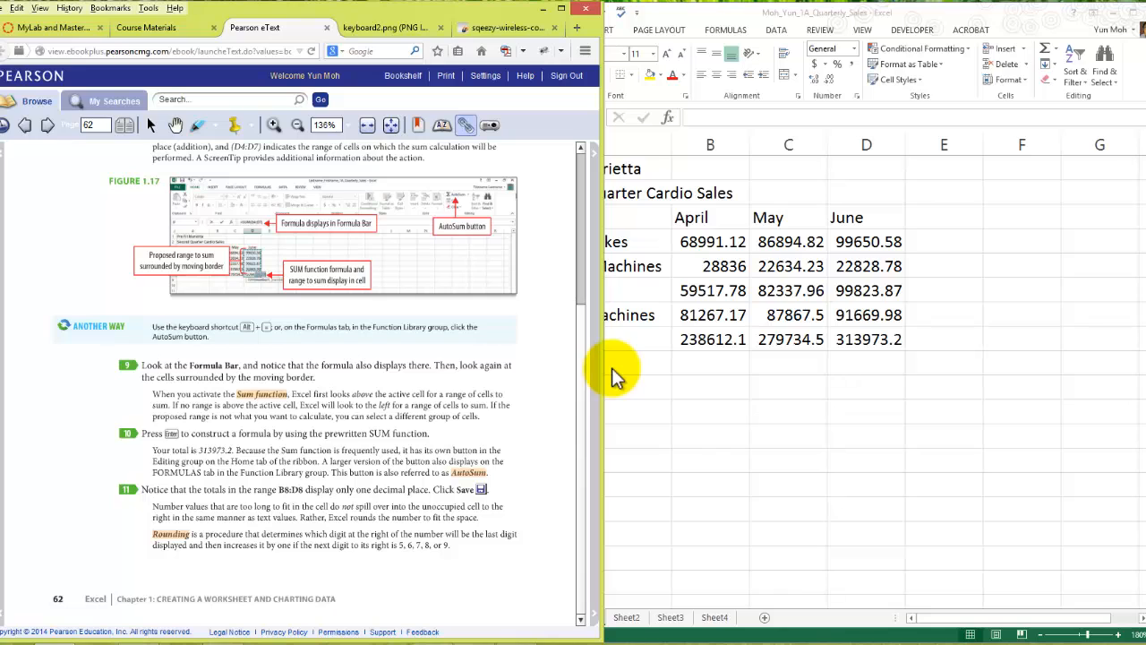
scroll(613, 369, up, 1)
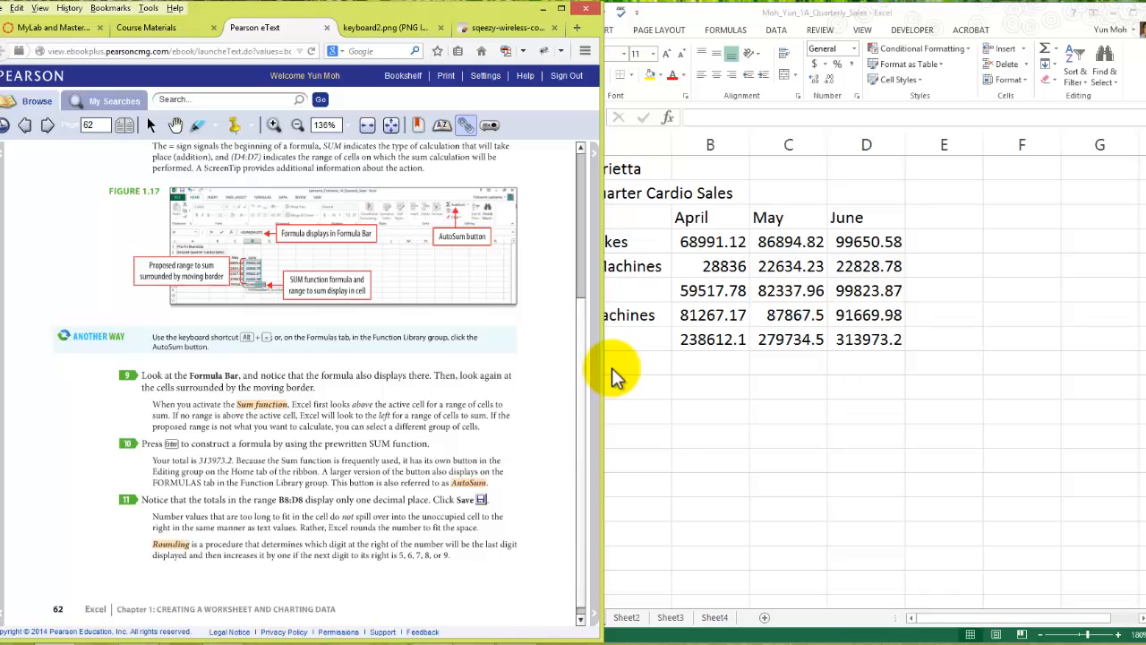
scroll(612, 368, up, 3)
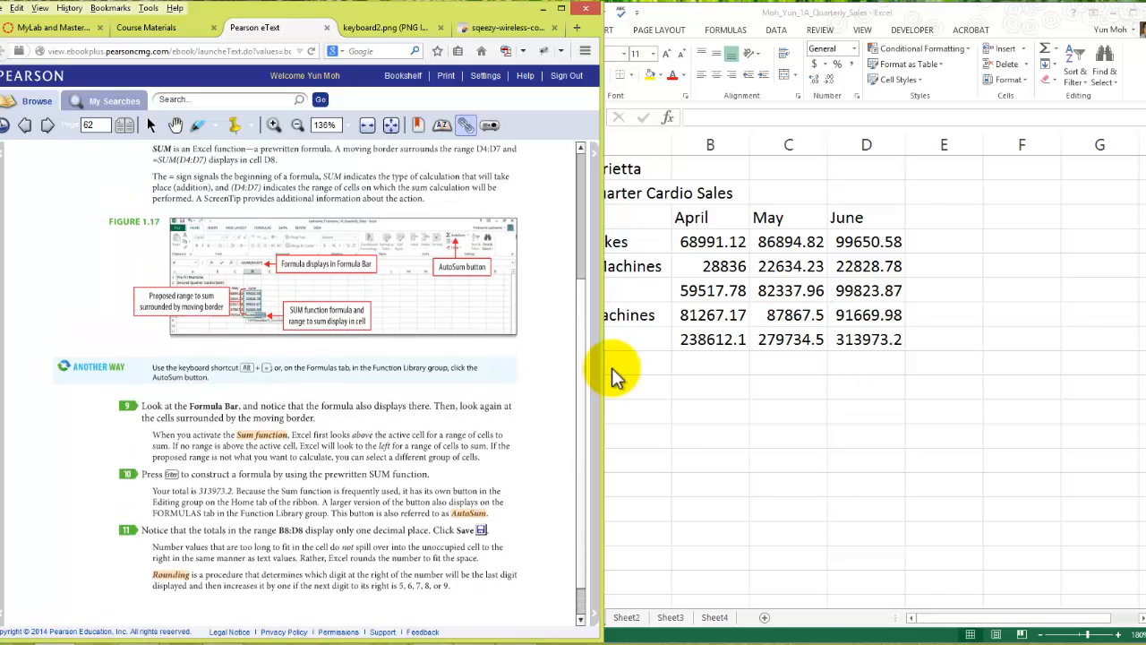
- Return to the Excel workbook and select cell B8 to examine the April total formula
click(612, 368)
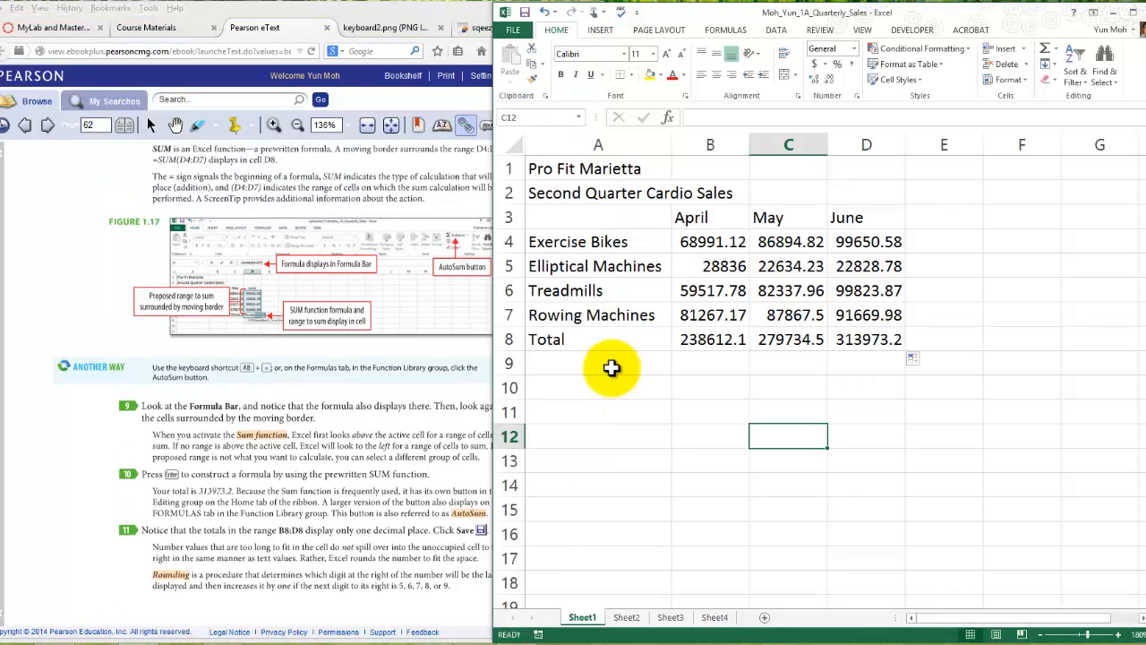
key(Left)
key(Up)
key(Up)
key(Up)
key(Up)
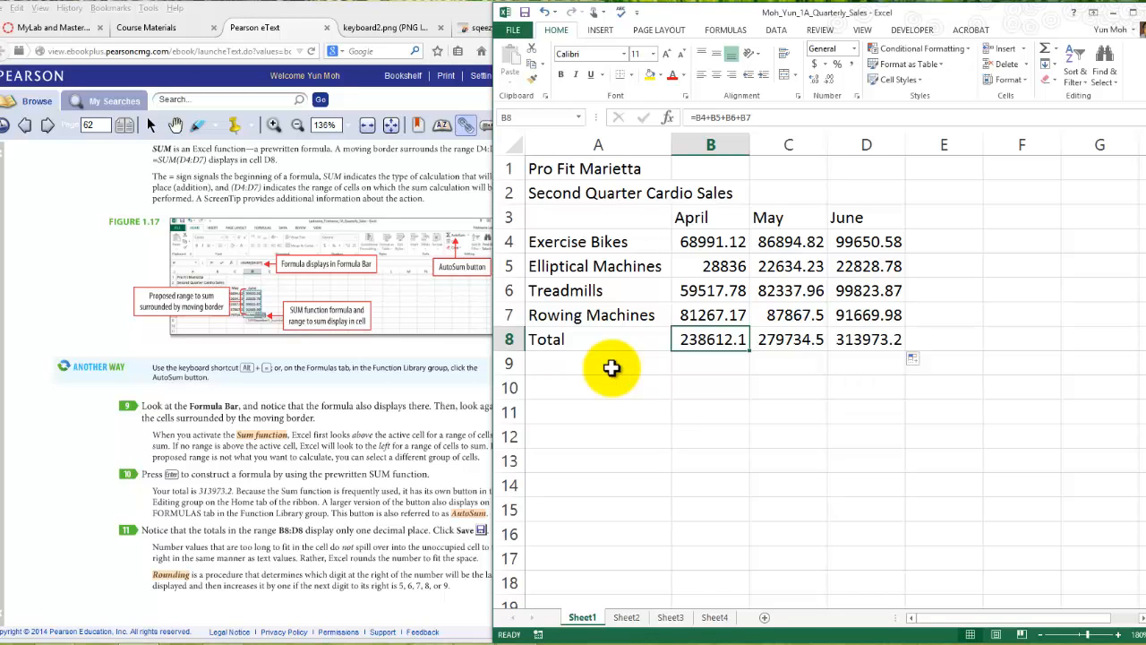
- Examine the sales data in A4:D7, the month headings in B3:D3 and the equipment names in A4:A7
drag(599, 241, 866, 315)
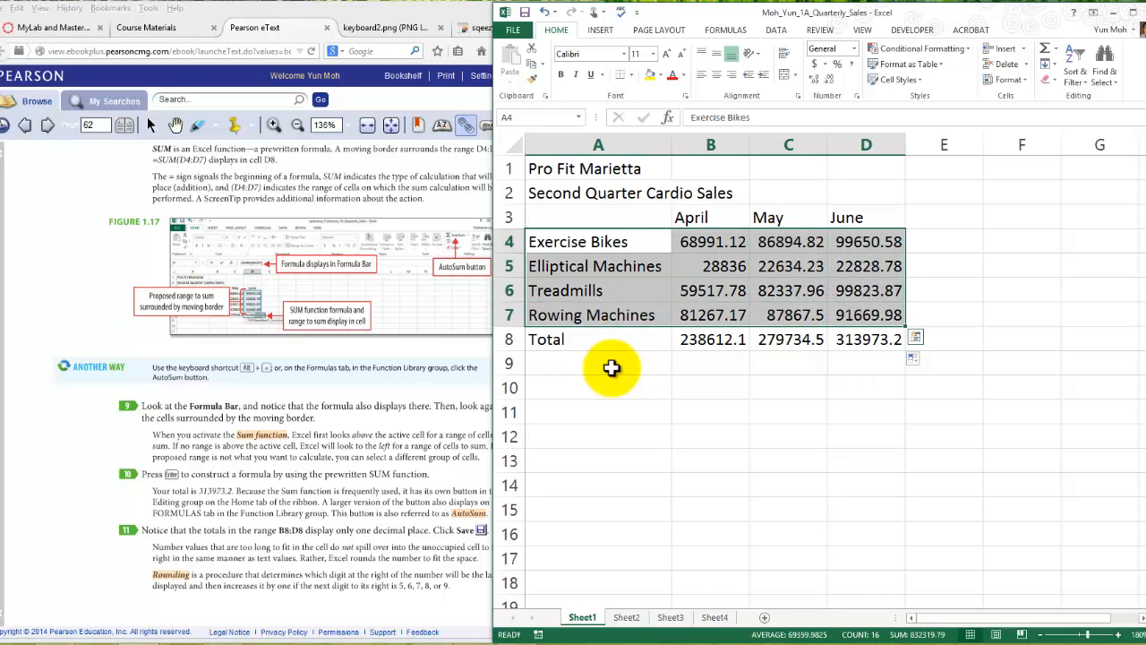
click(867, 412)
drag(691, 217, 867, 217)
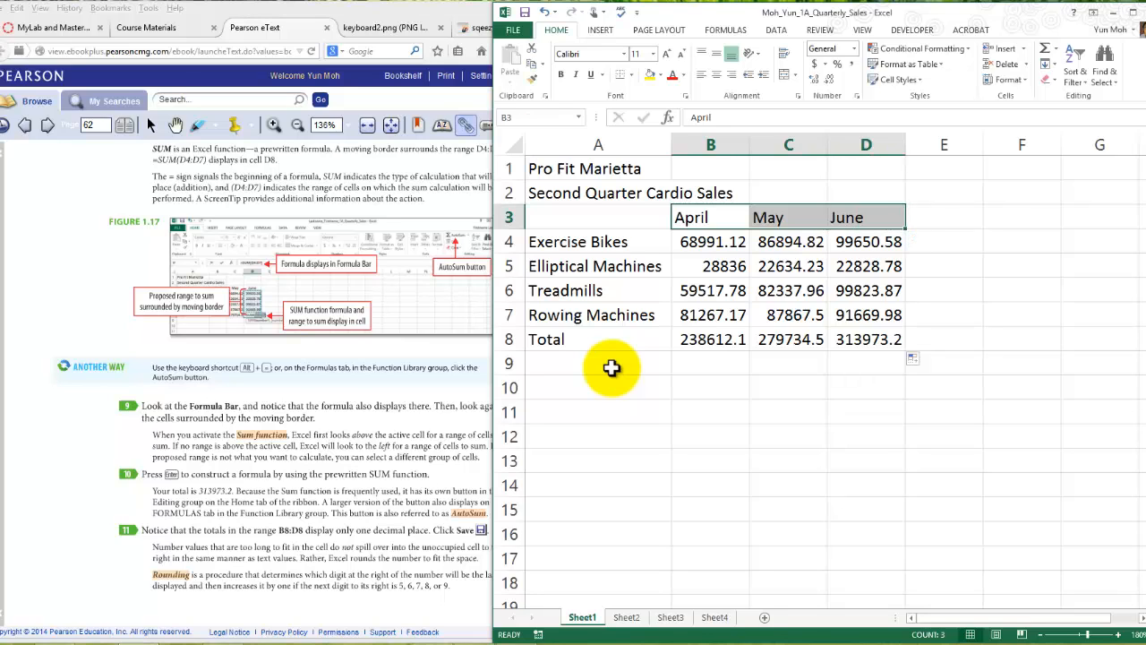
drag(599, 242, 591, 315)
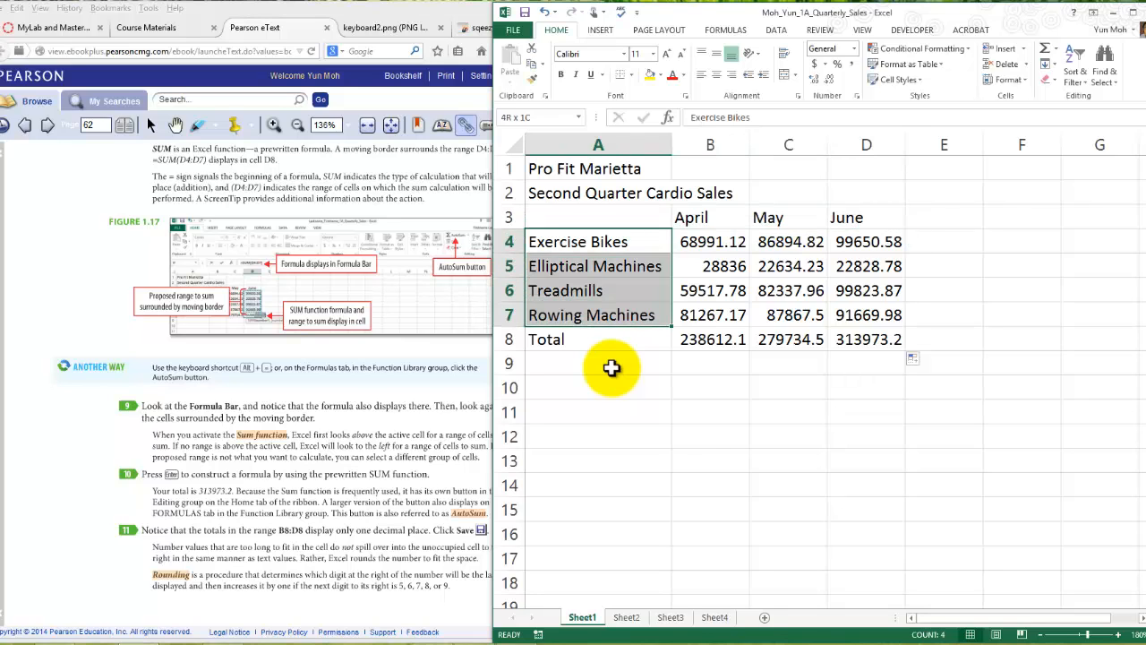
click(788, 412)
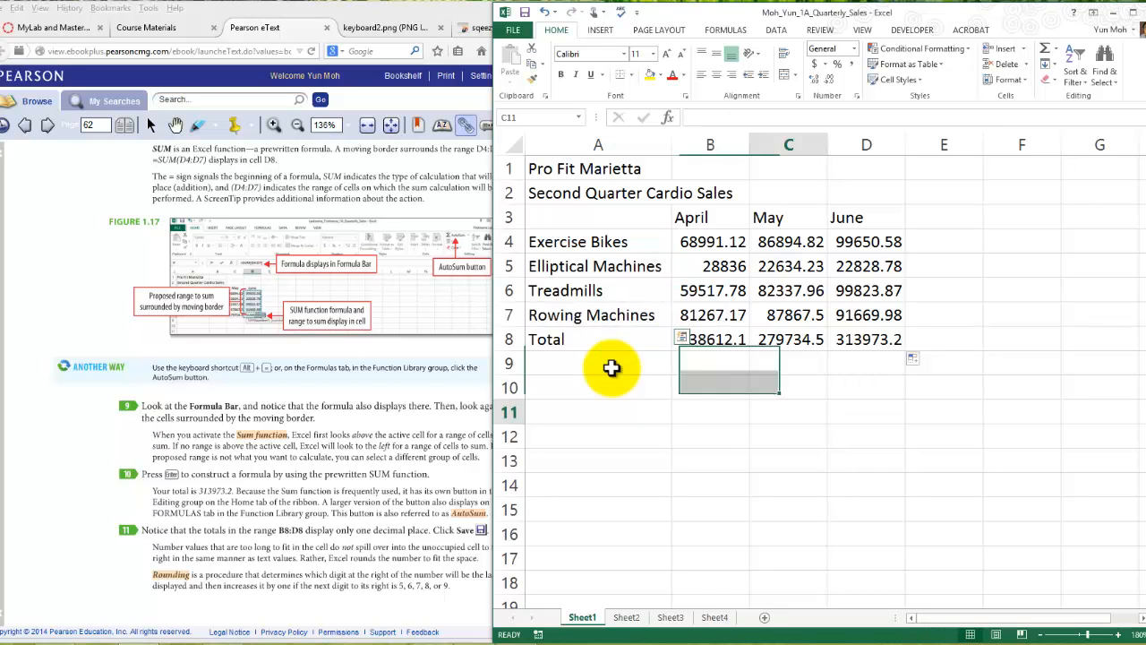
- Review the April, May and June total formulas in B8:D8 along with the April sales figures above them
click(710, 340)
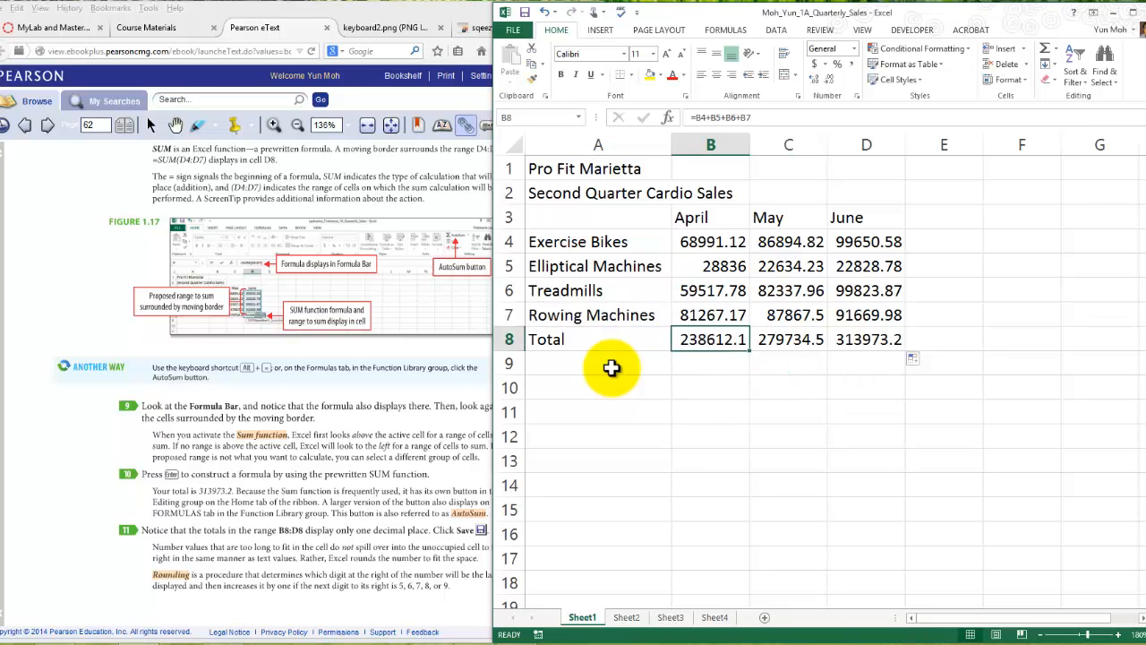
drag(710, 242, 710, 315)
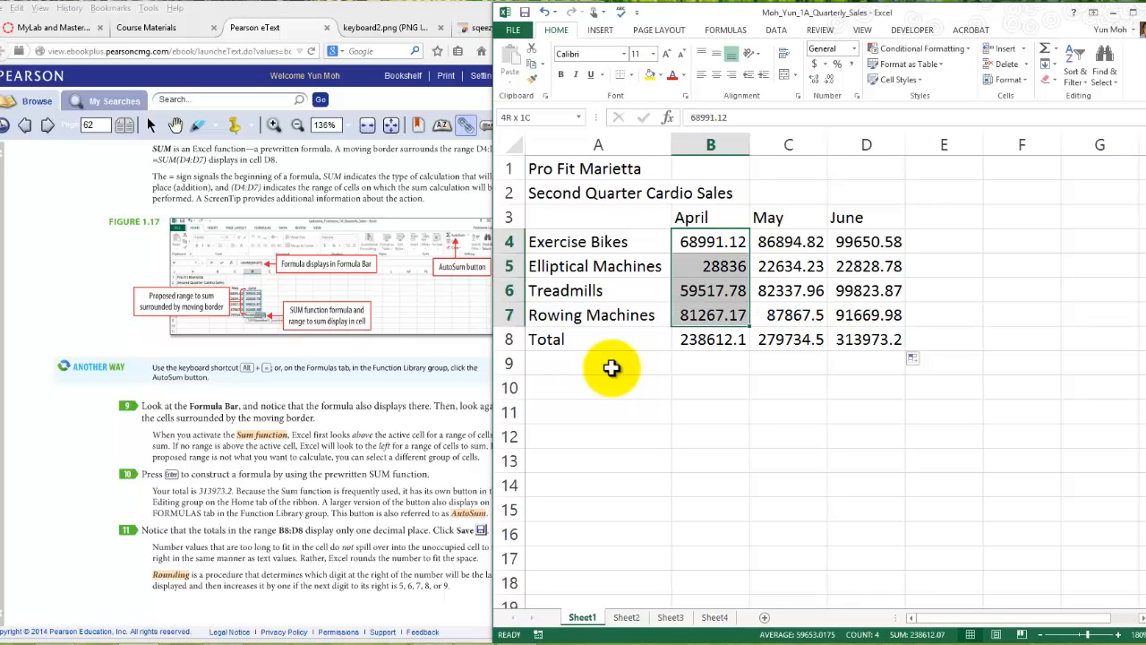
click(710, 218)
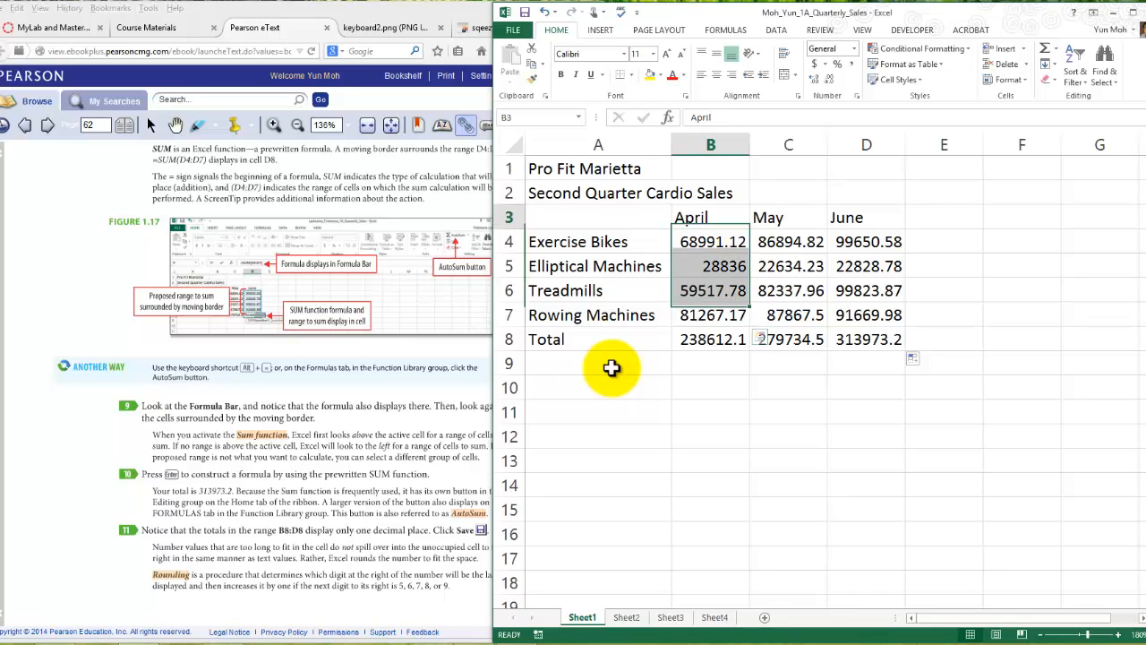
click(788, 339)
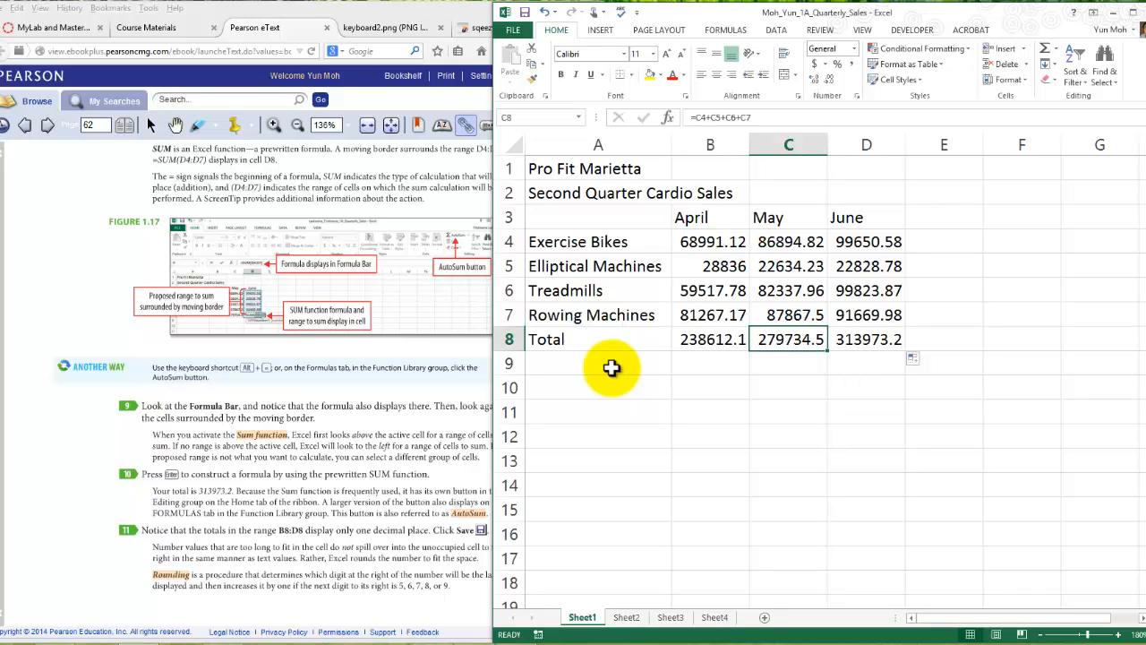
key(ctrl+Up)
key(Right)
key(ctrl+Down)
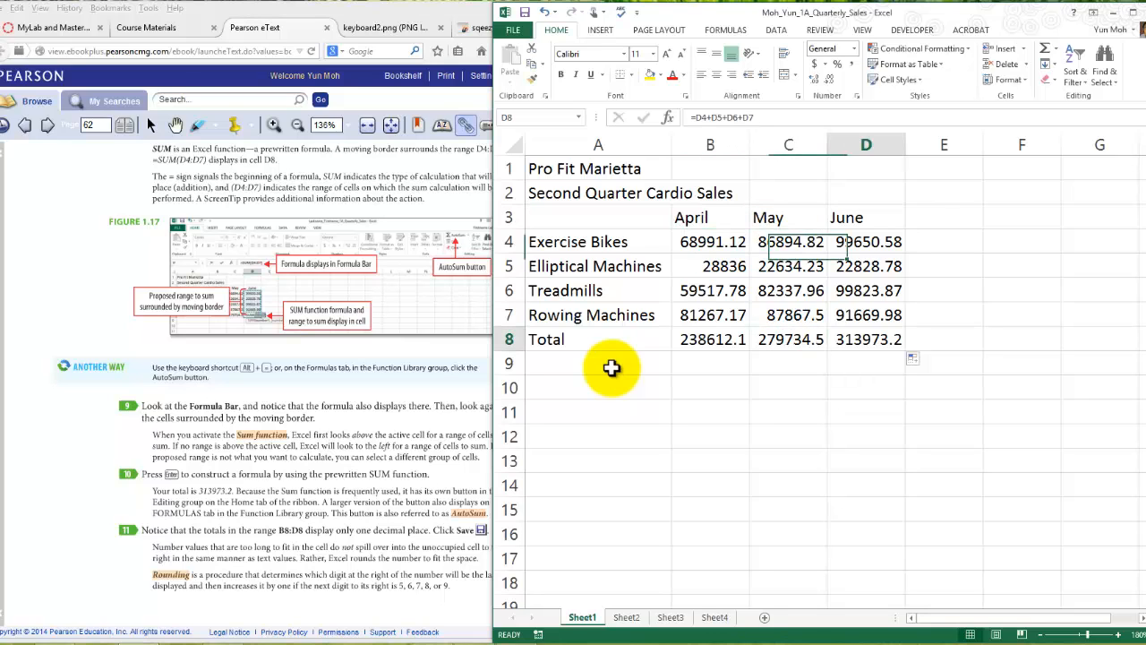
- Add the column heading Total in cell E3, beside June
key(ctrl+Up)
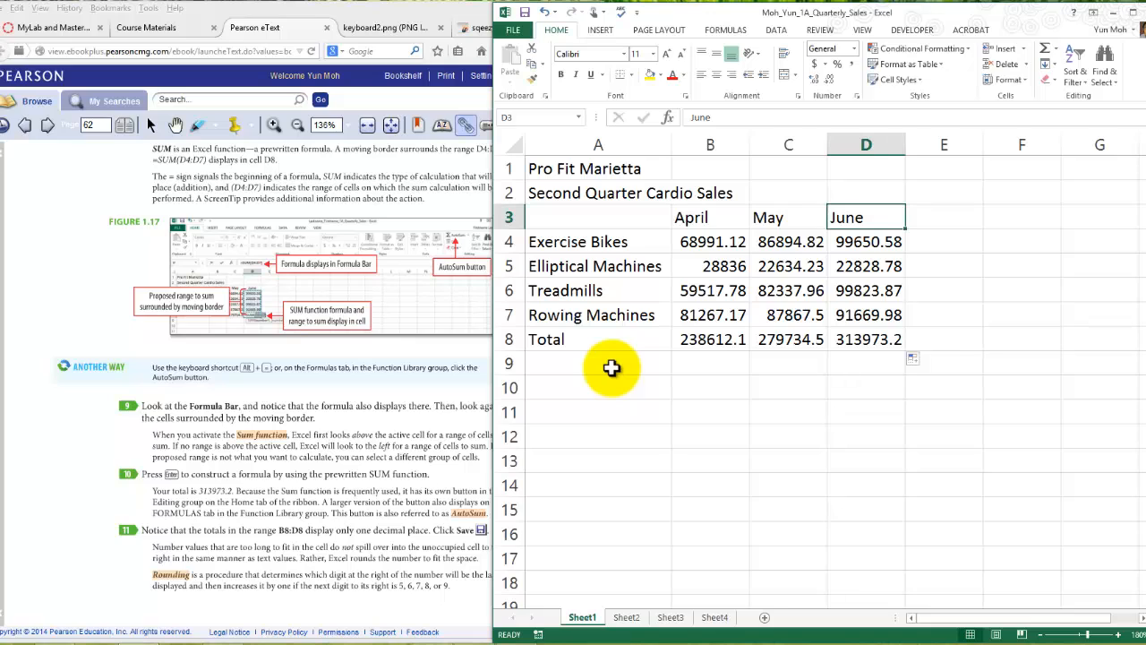
key(Right)
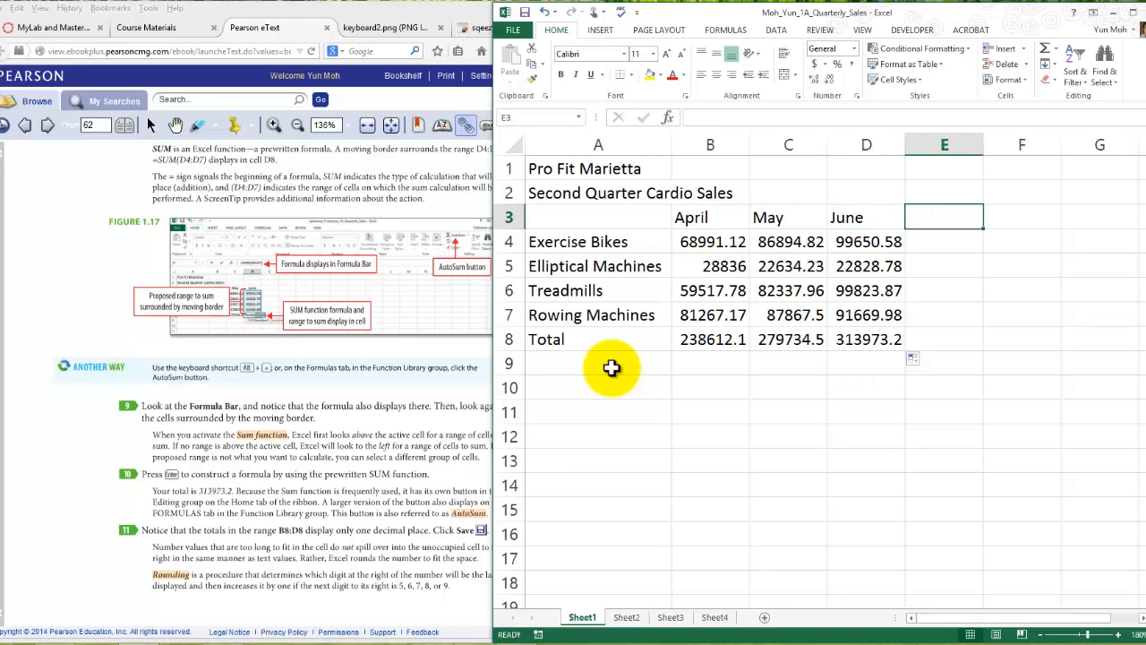
text(Total)
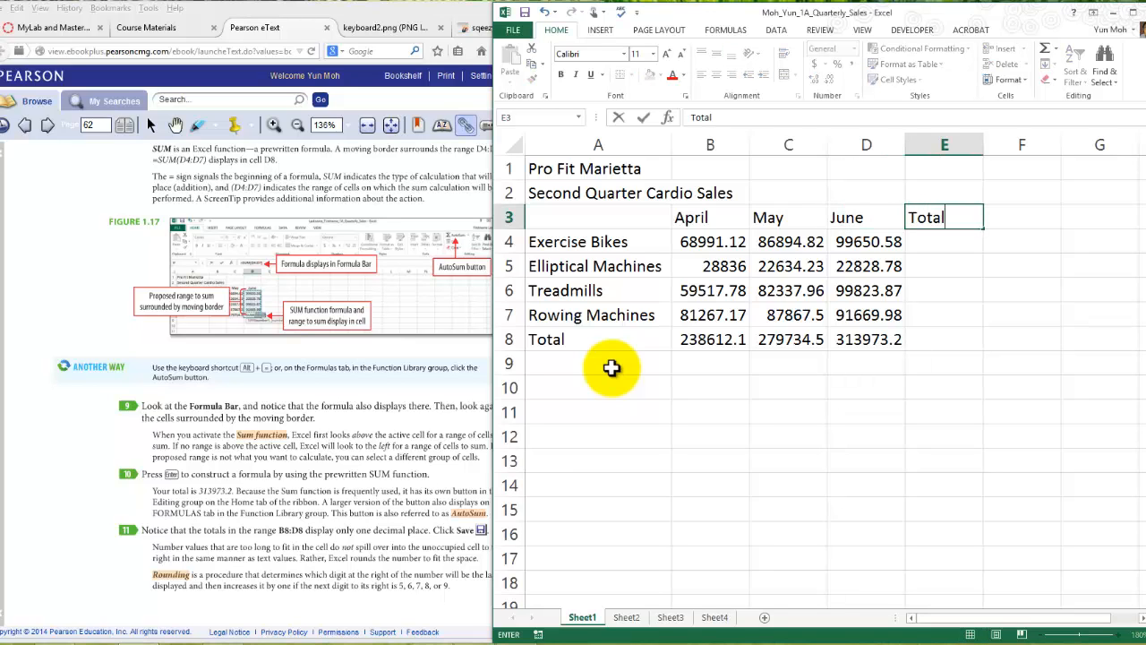
key(Return)
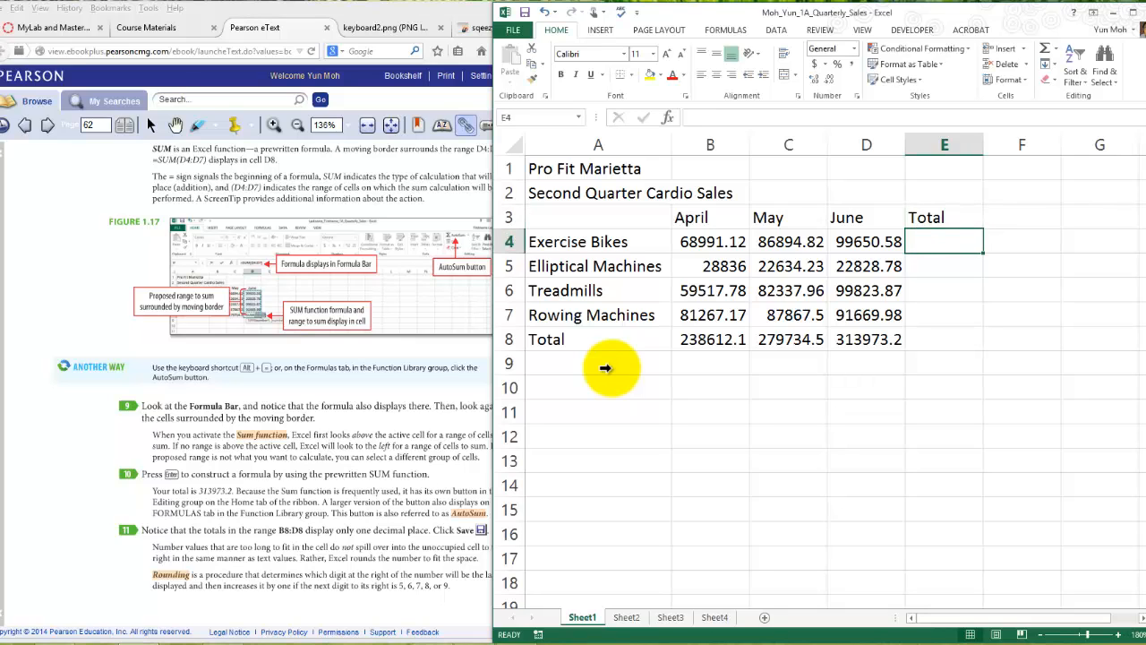
- Compare the Exercise Bikes and Elliptical Machines rows across April to June with the empty cells of the Total column
key(Home)
key(shift+Right)
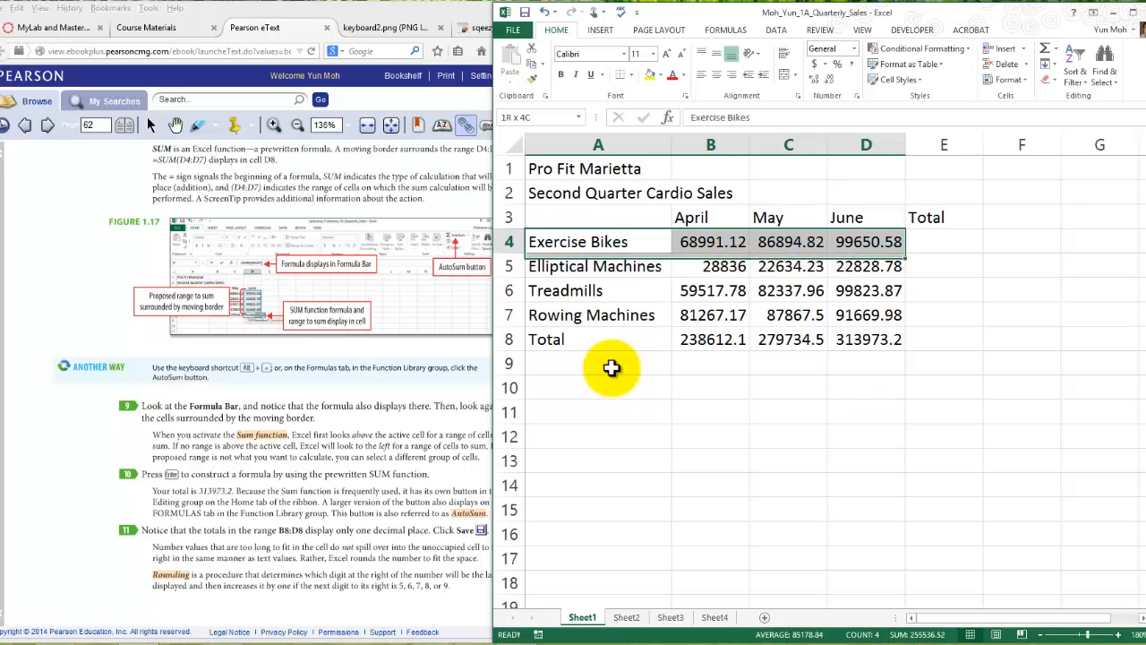
click(944, 266)
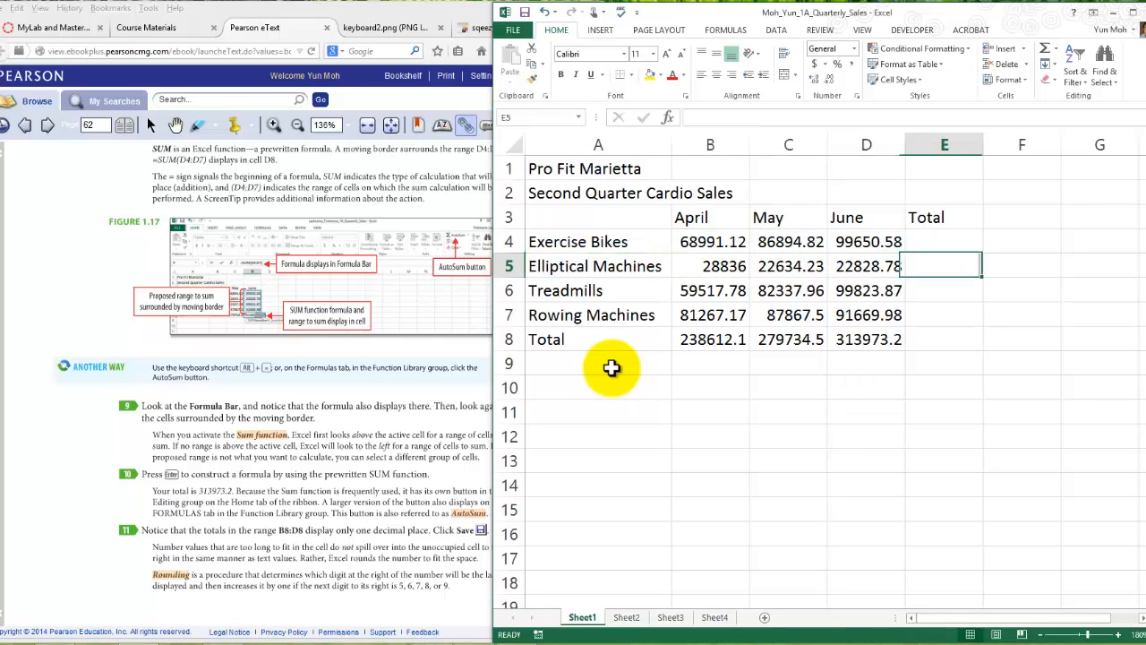
drag(594, 266, 866, 266)
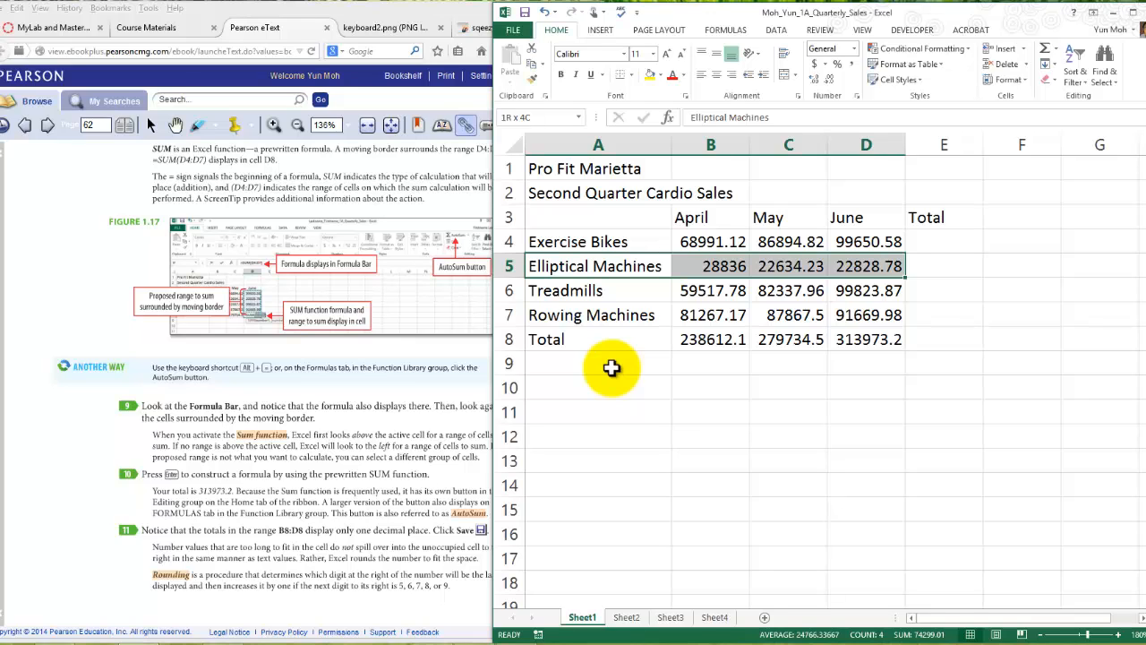
click(944, 266)
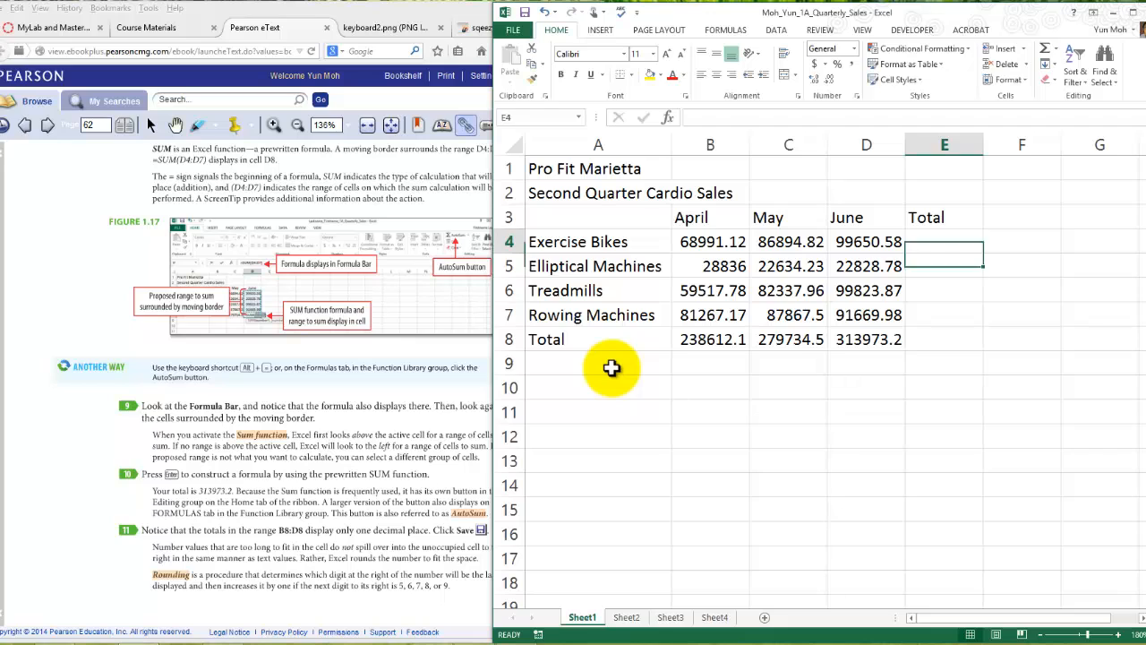
click(710, 339)
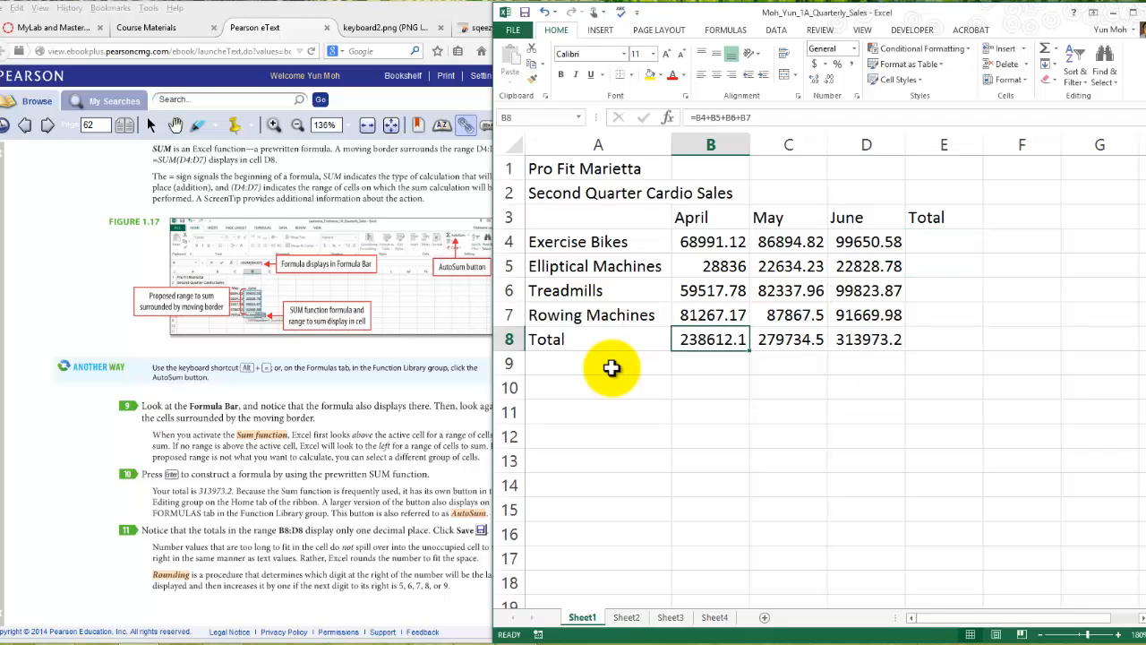
click(944, 242)
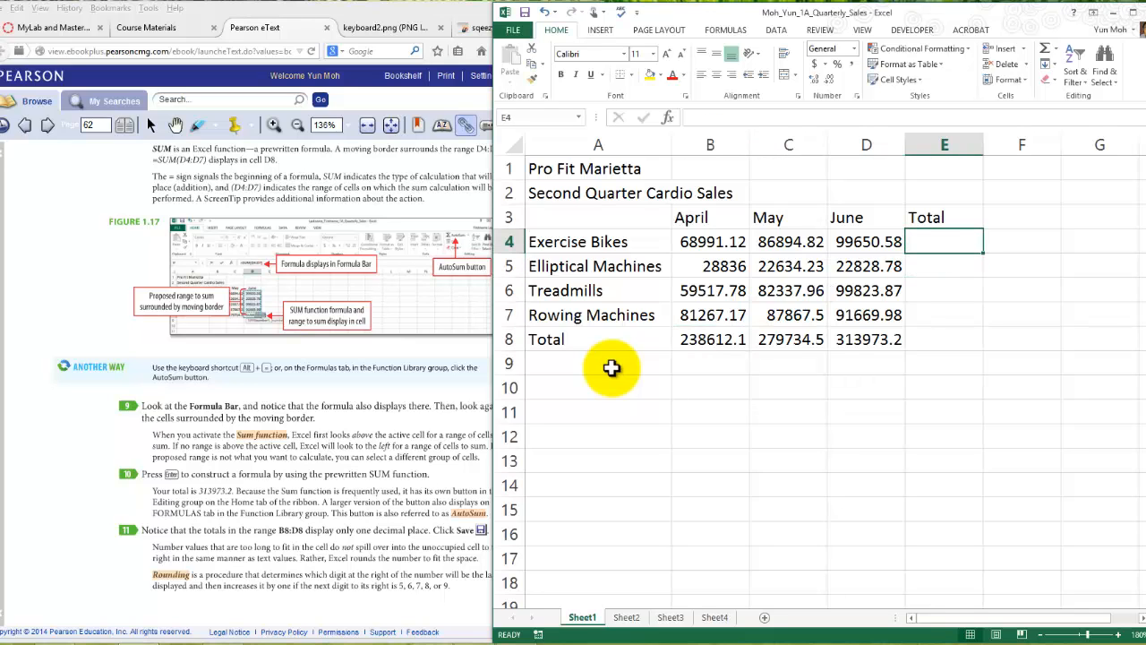
drag(578, 242, 866, 242)
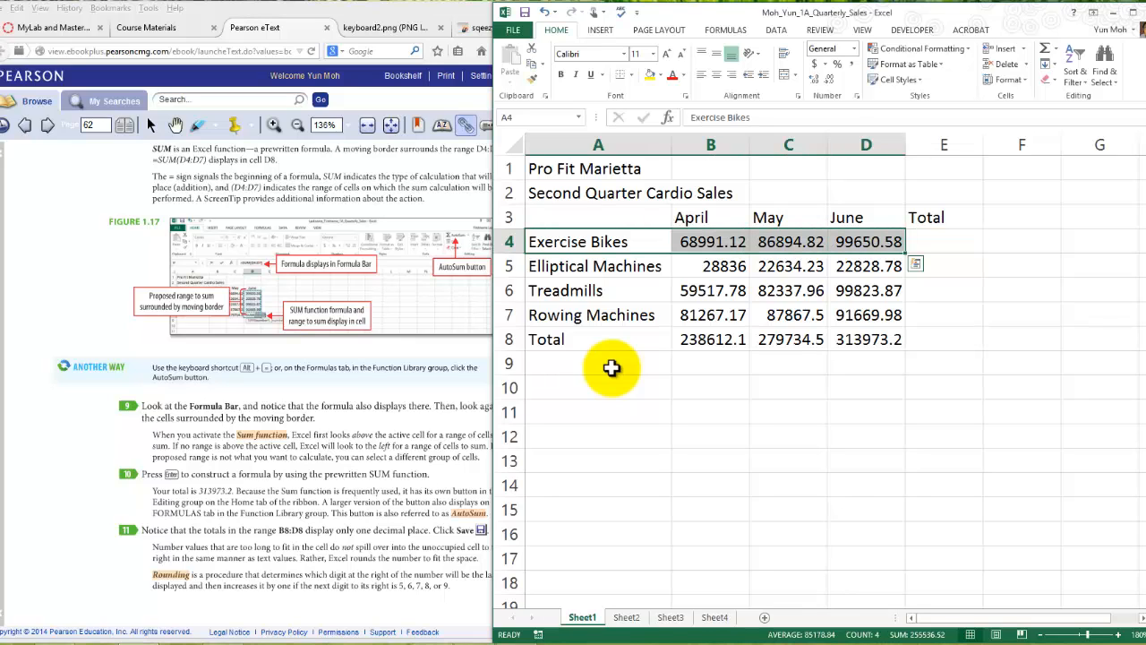
- Enter the formula =b4+c4+d4 in E4 to total the Exercise Bikes sales, recheck it and clear the cell
click(944, 242)
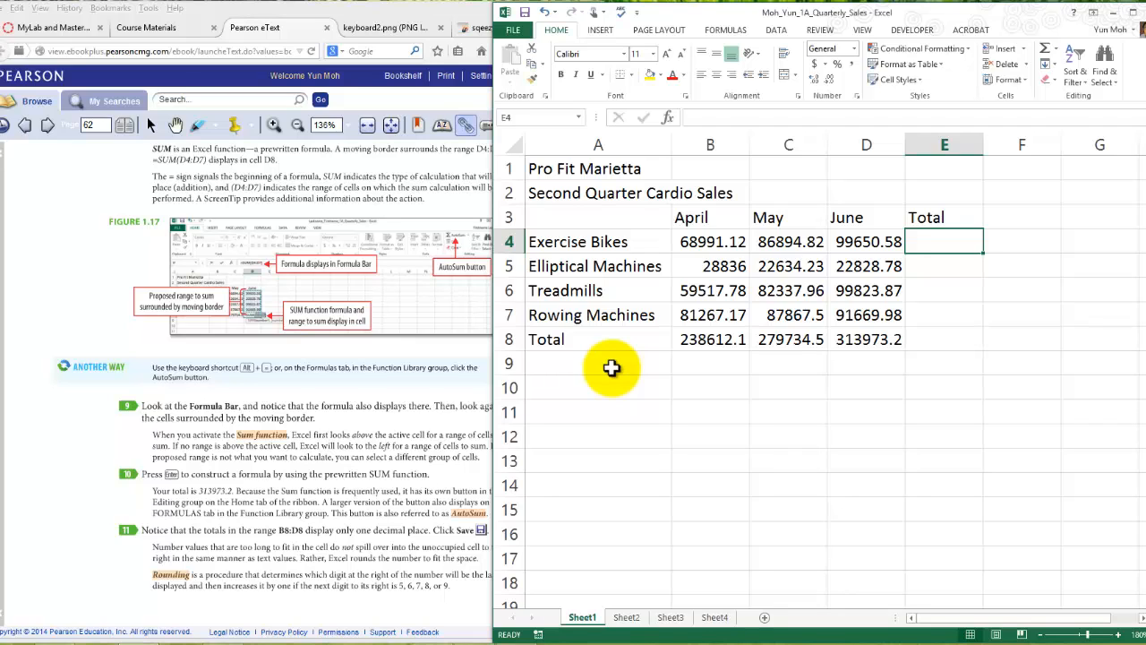
text(=)
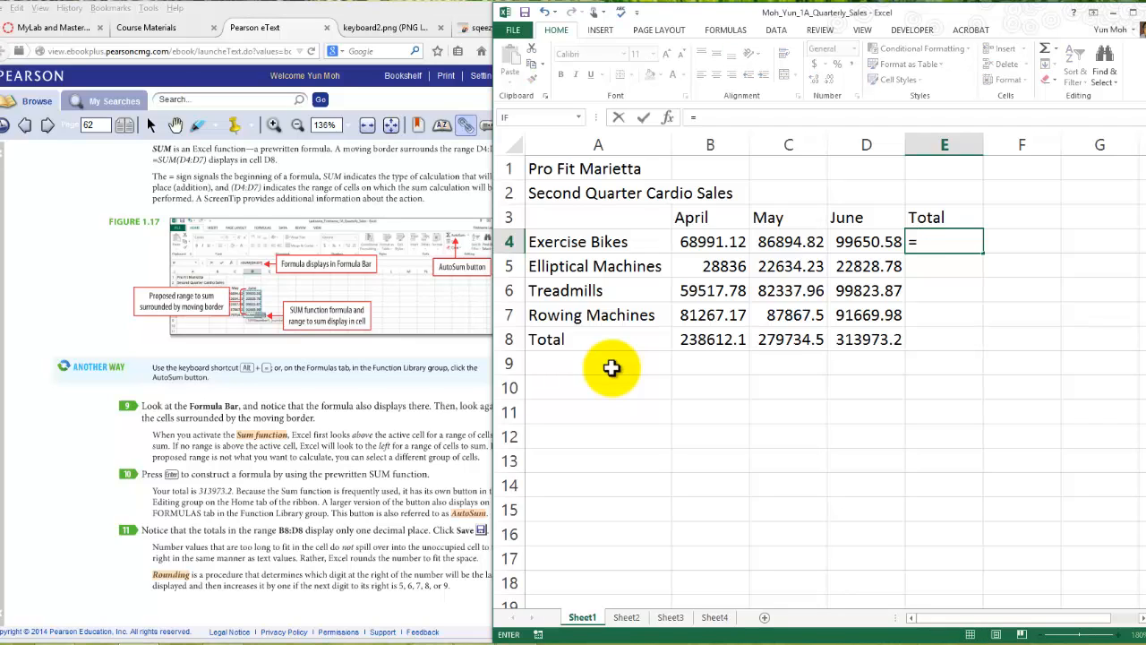
text(n)
key(BackSpace)
text(b)
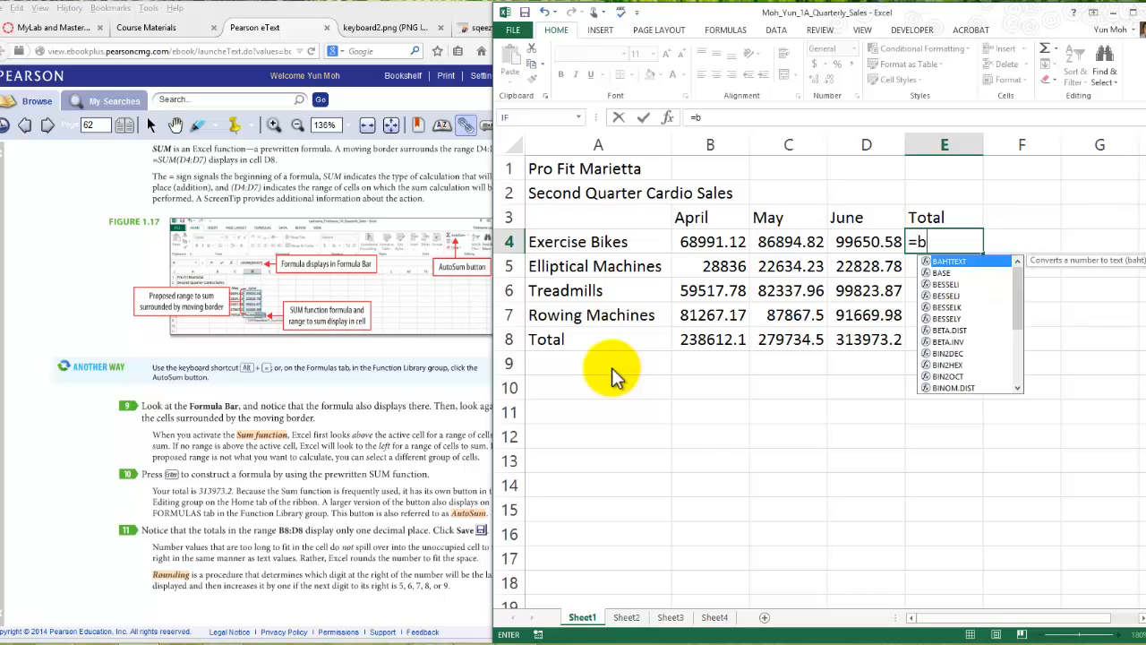
text(4+)
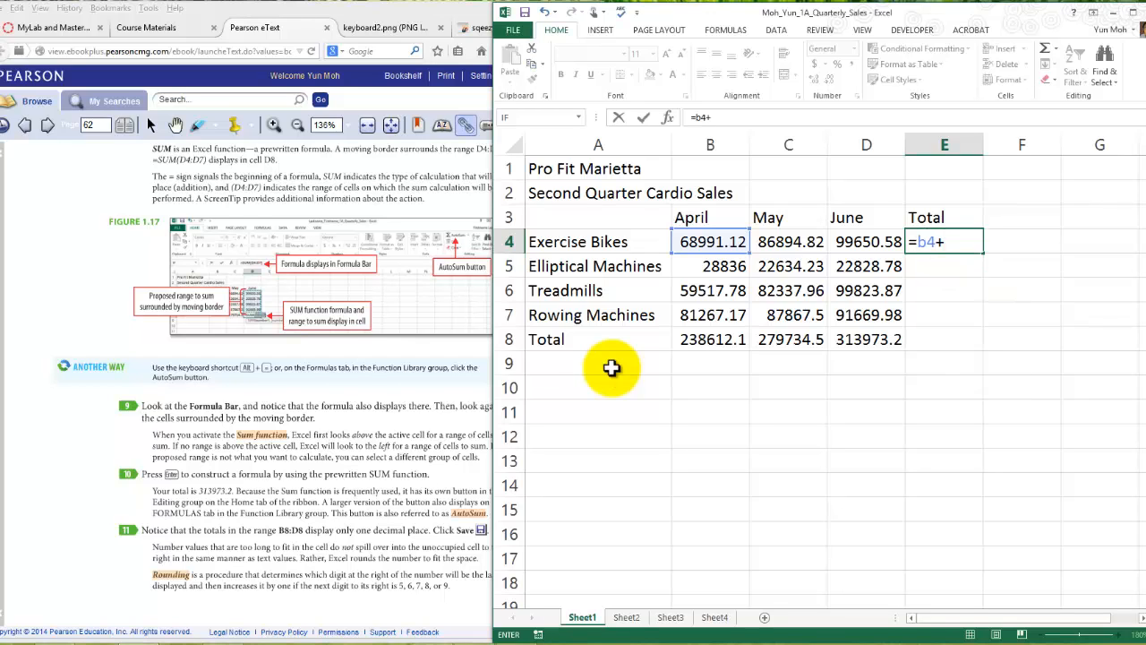
text(c4)
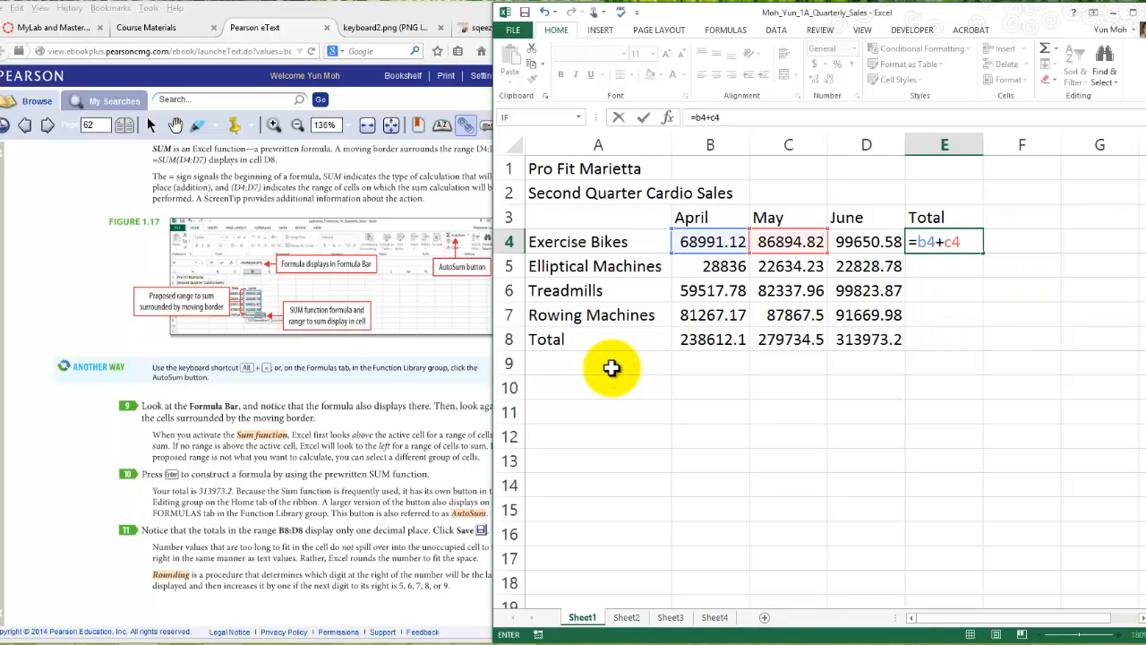
text(+d4)
key(Return)
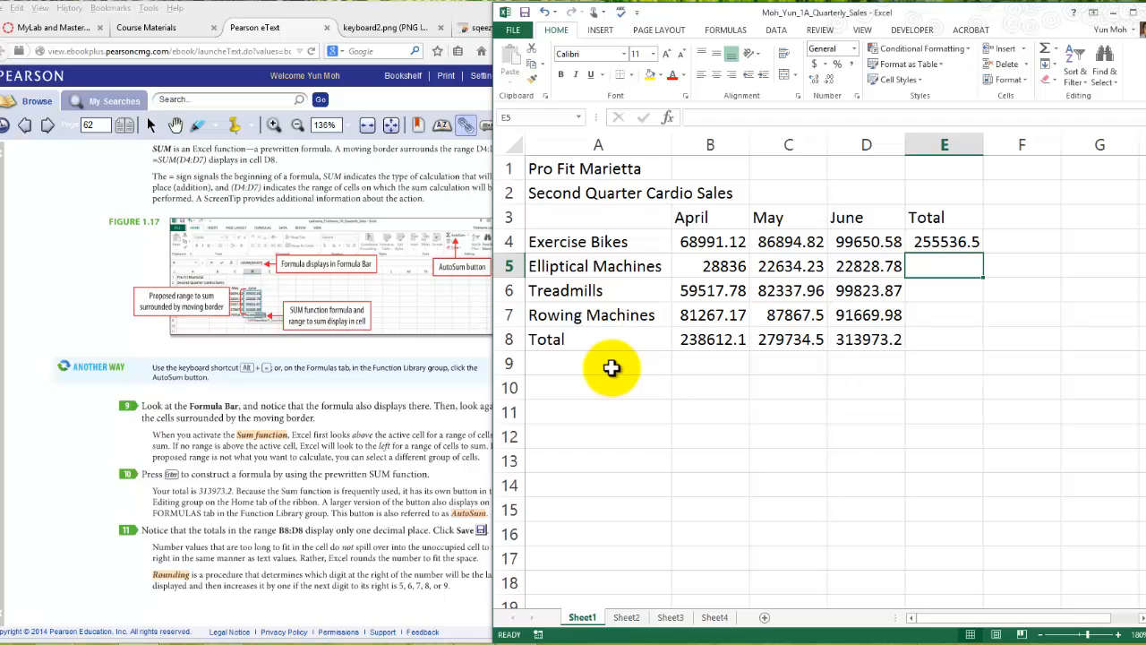
key(Up)
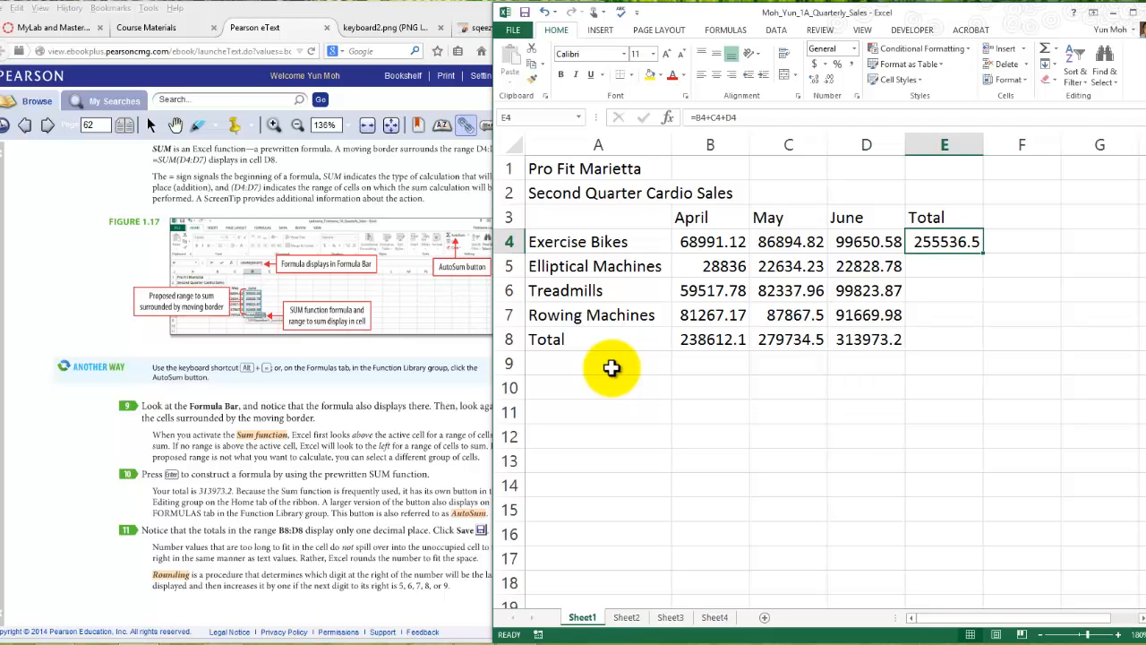
key(Delete)
- Switch to the Pearson eText and read steps 9 to 11 about the SUM function, AutoSum and rounding
key(alt+Tab)
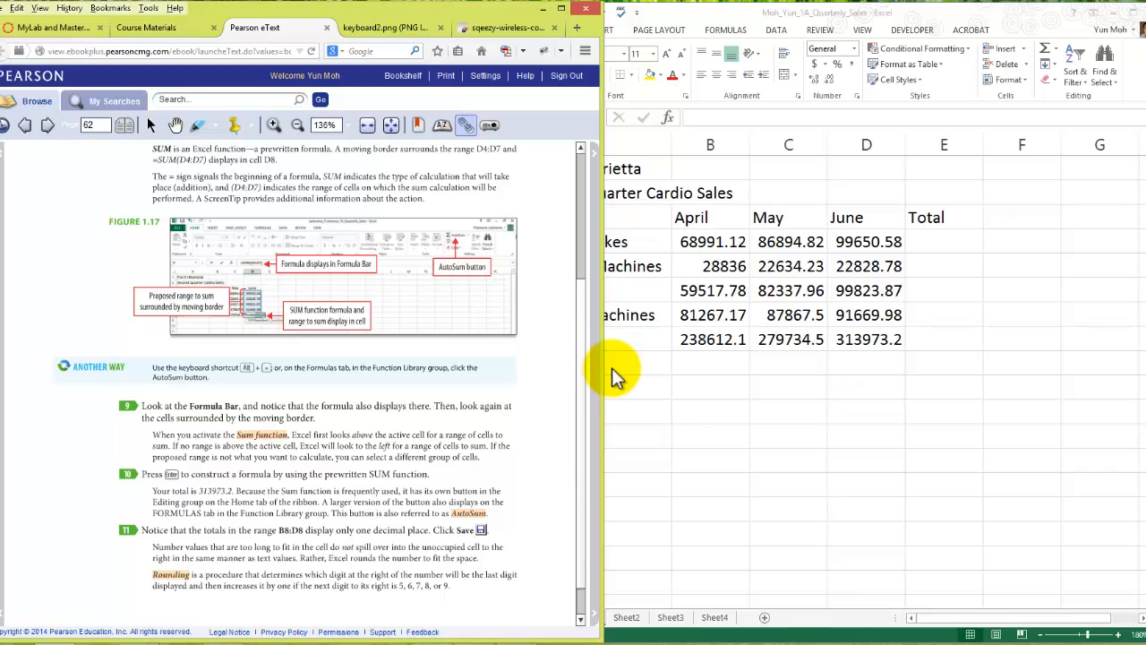
key(Down)
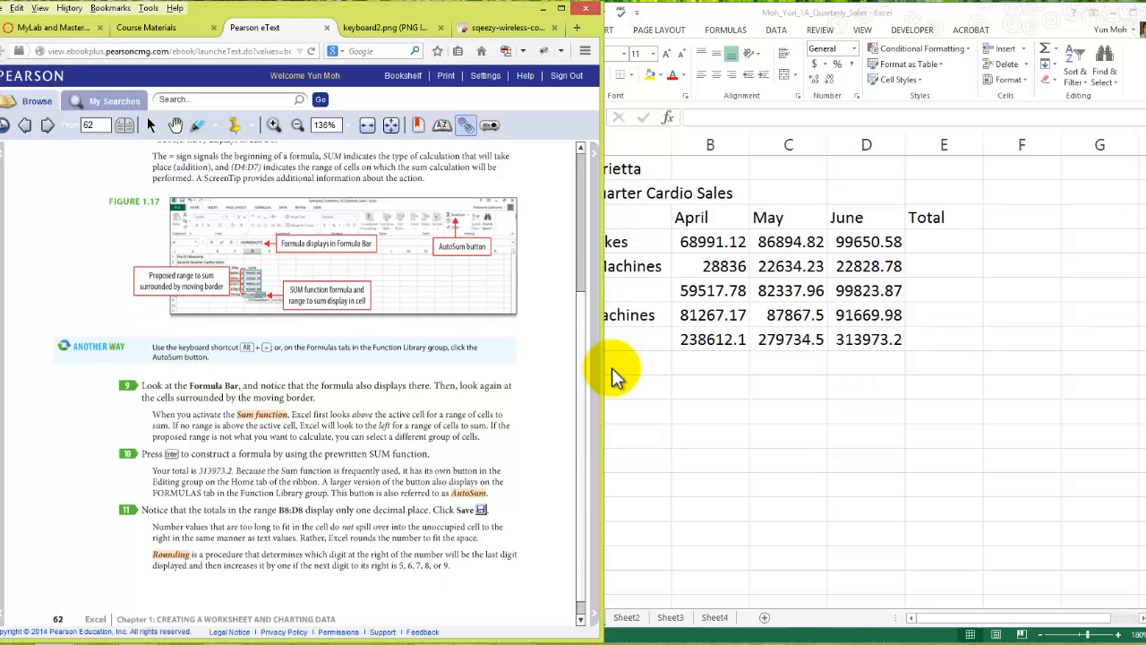
key(Down)
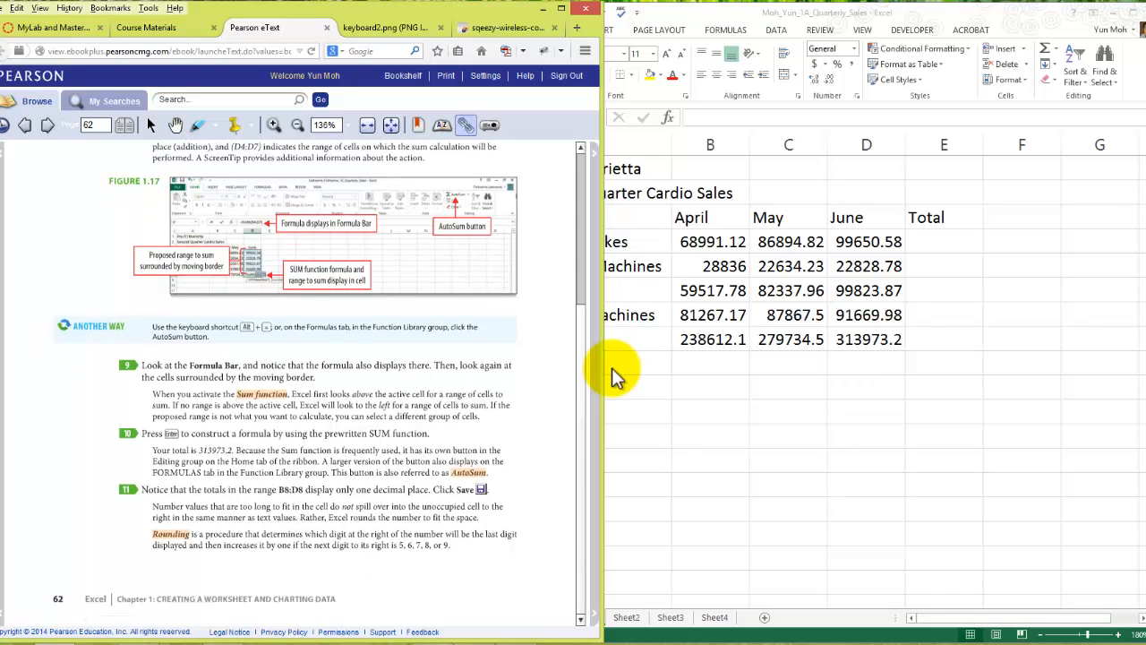
- Return to the 1A_Quarterly_Sales workbook and insert an AutoSum of B4:D4 in cell E4
click(611, 368)
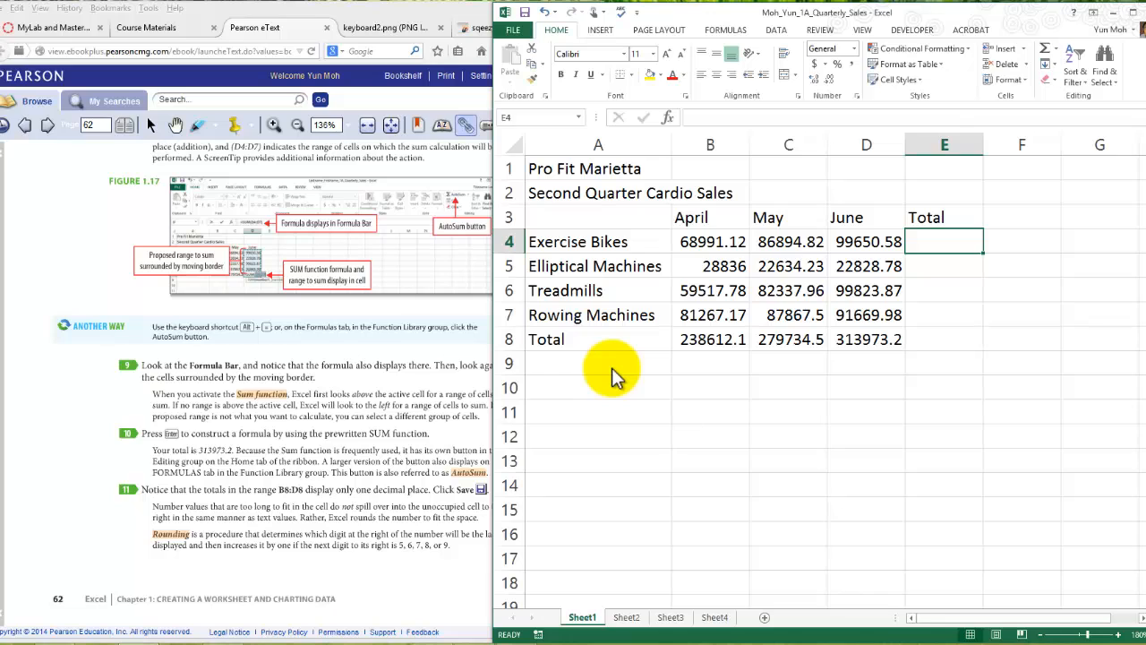
key(alt+equal)
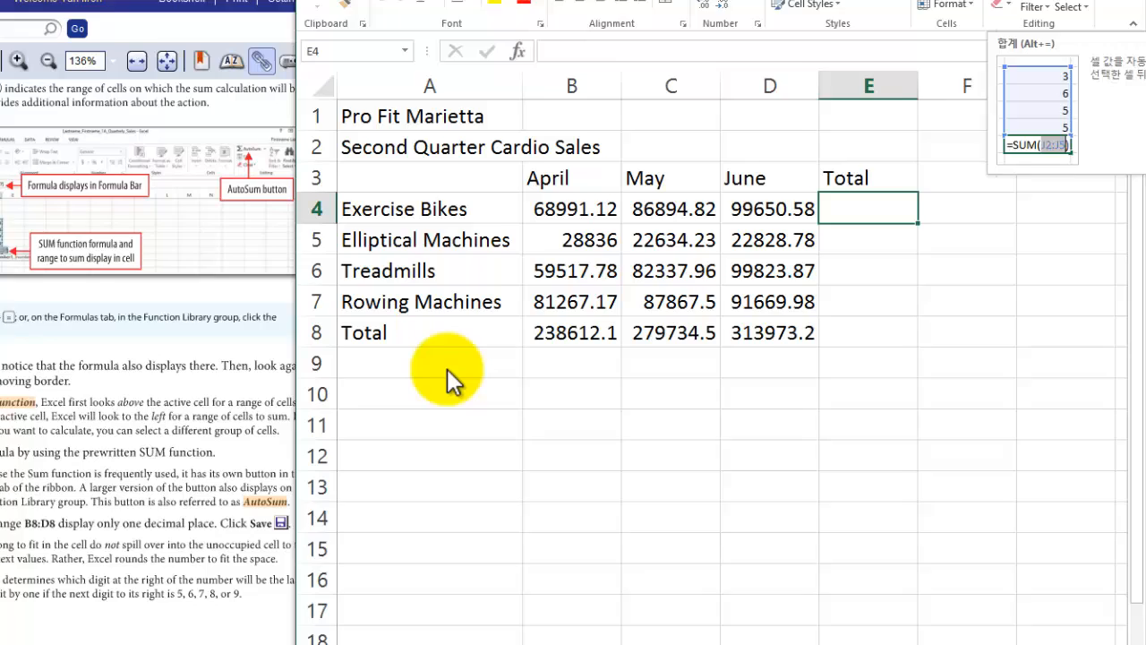
key(alt+equal)
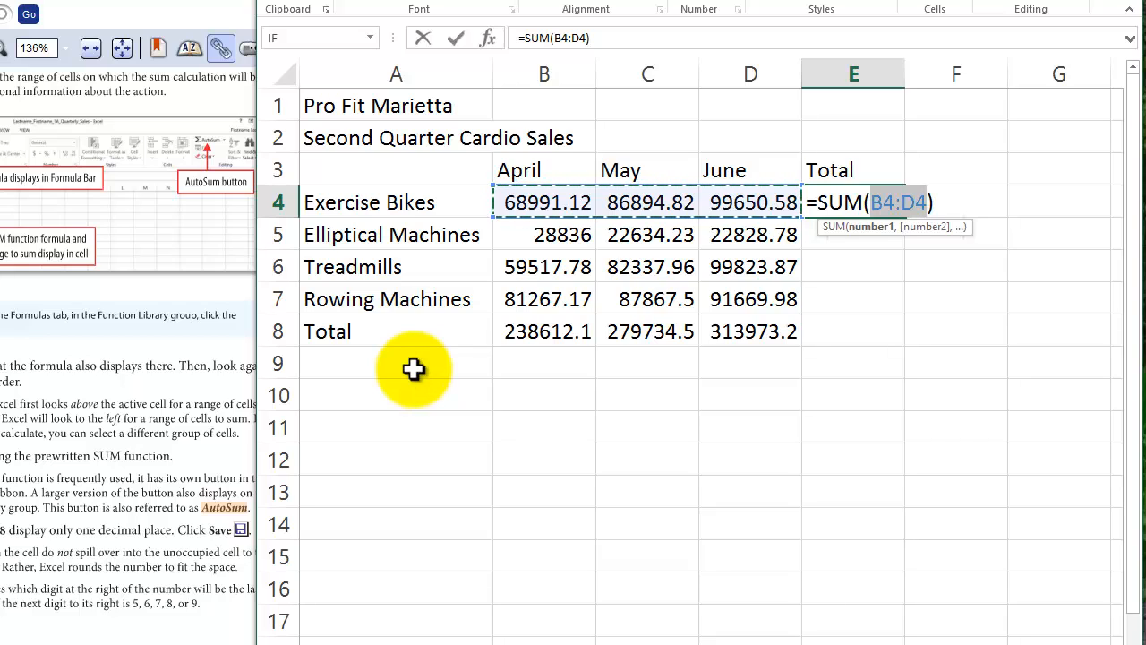
- Highlight the SUM name, the references B4 and D4 and the closing parenthesis in E4's formula, then accept it
double_click(840, 204)
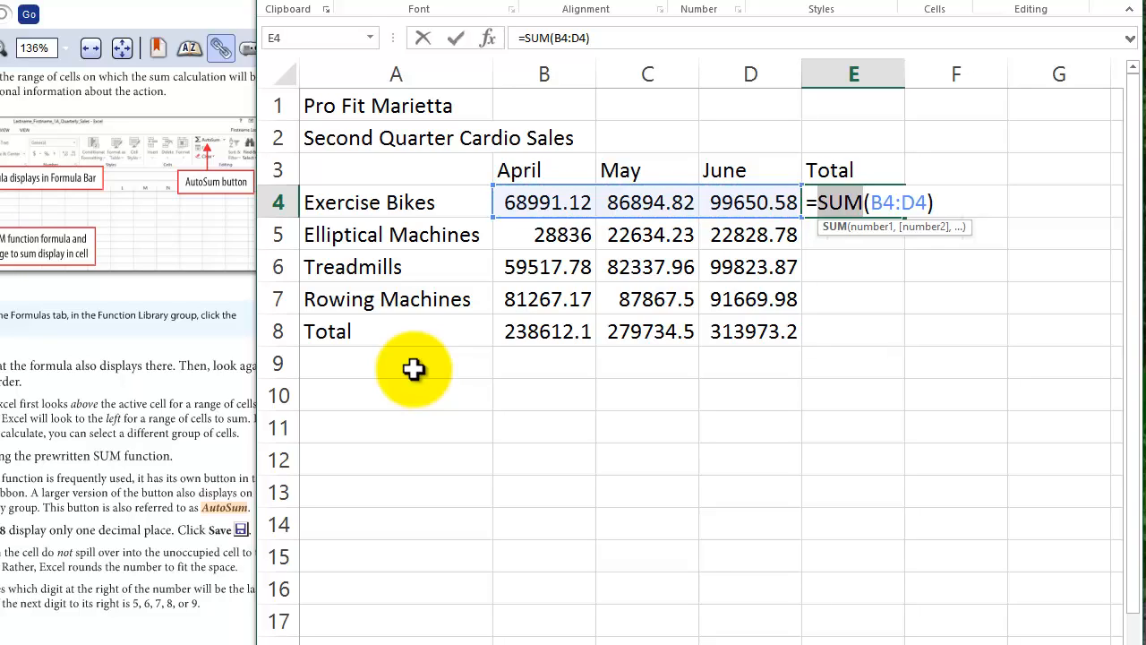
drag(864, 204, 894, 203)
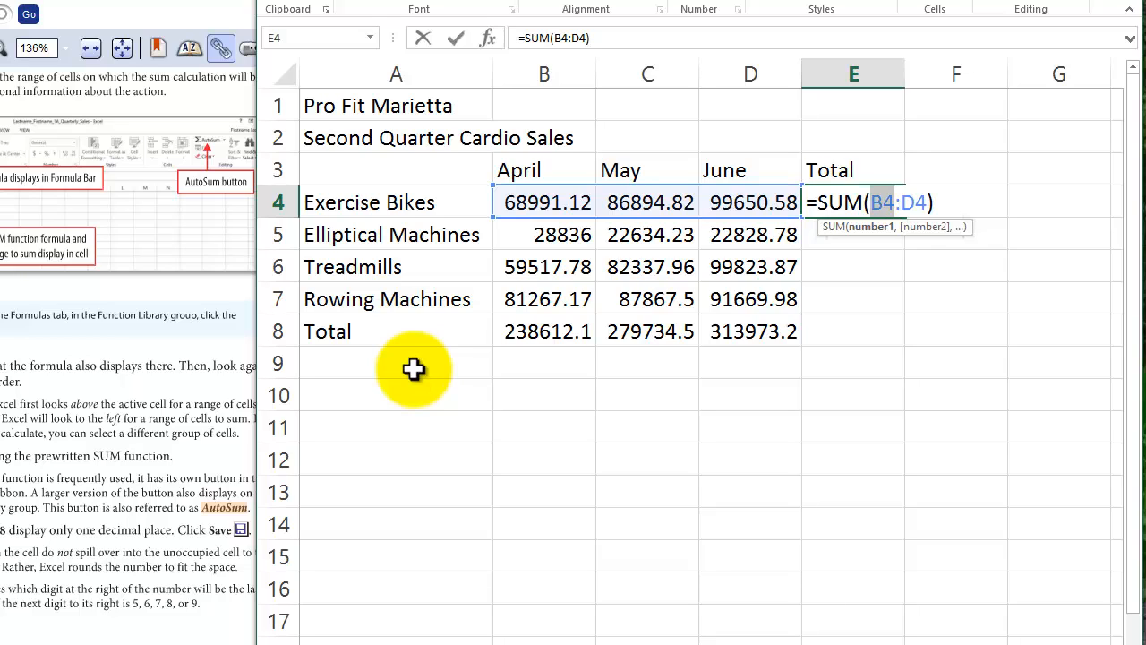
click(545, 204)
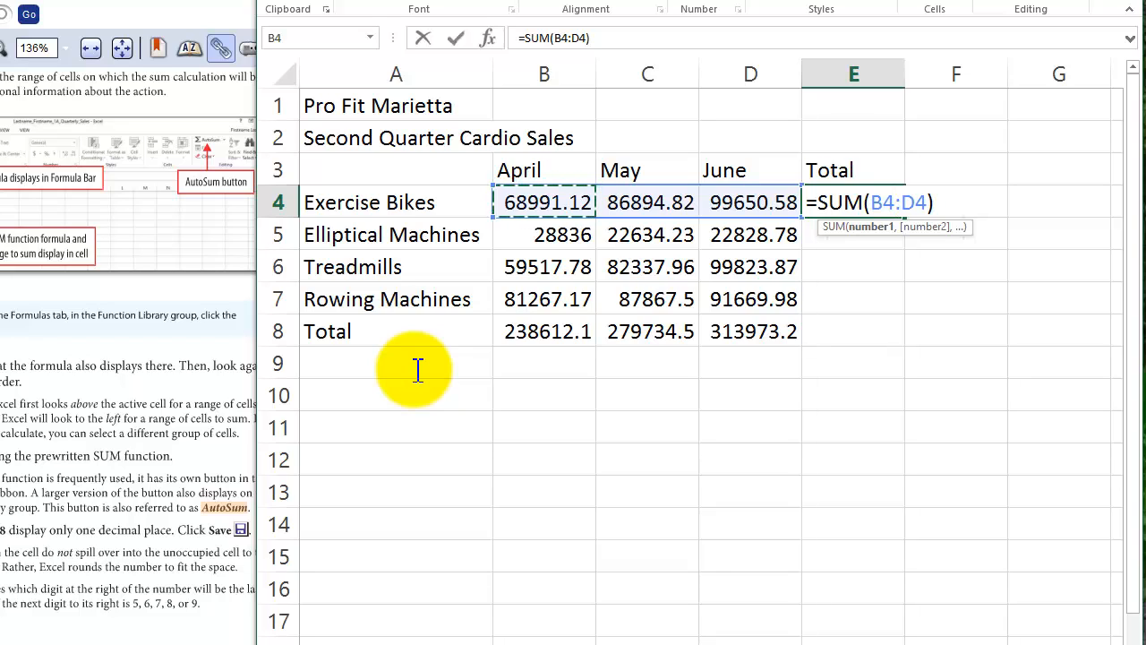
key(shift+Right)
key(Right)
key(shift+Right)
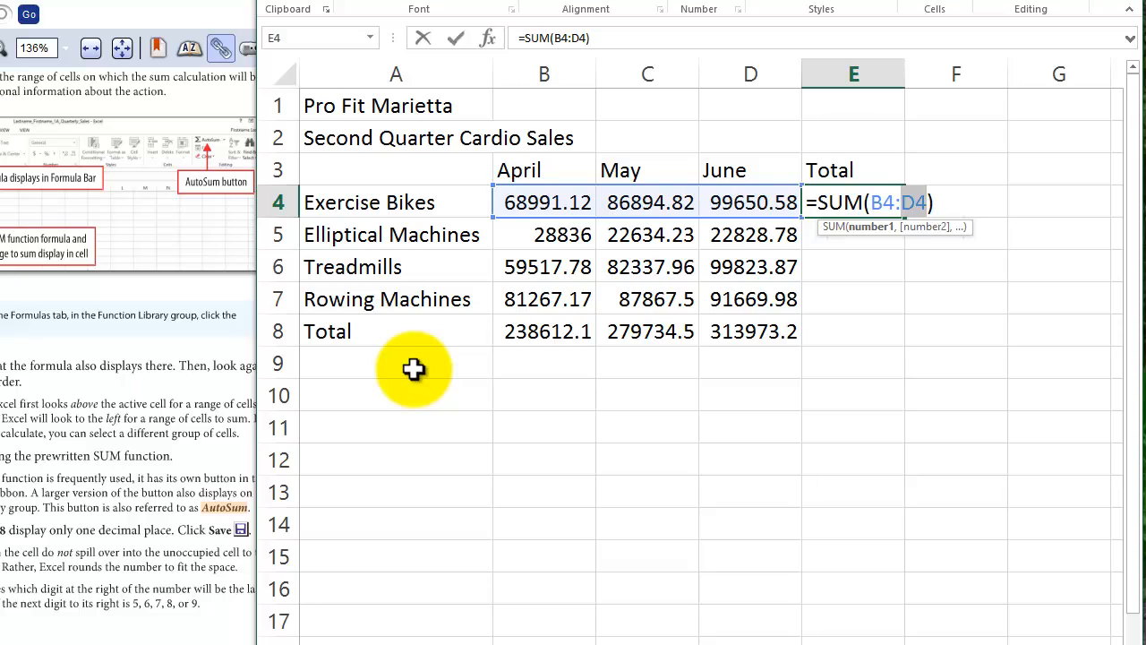
click(751, 202)
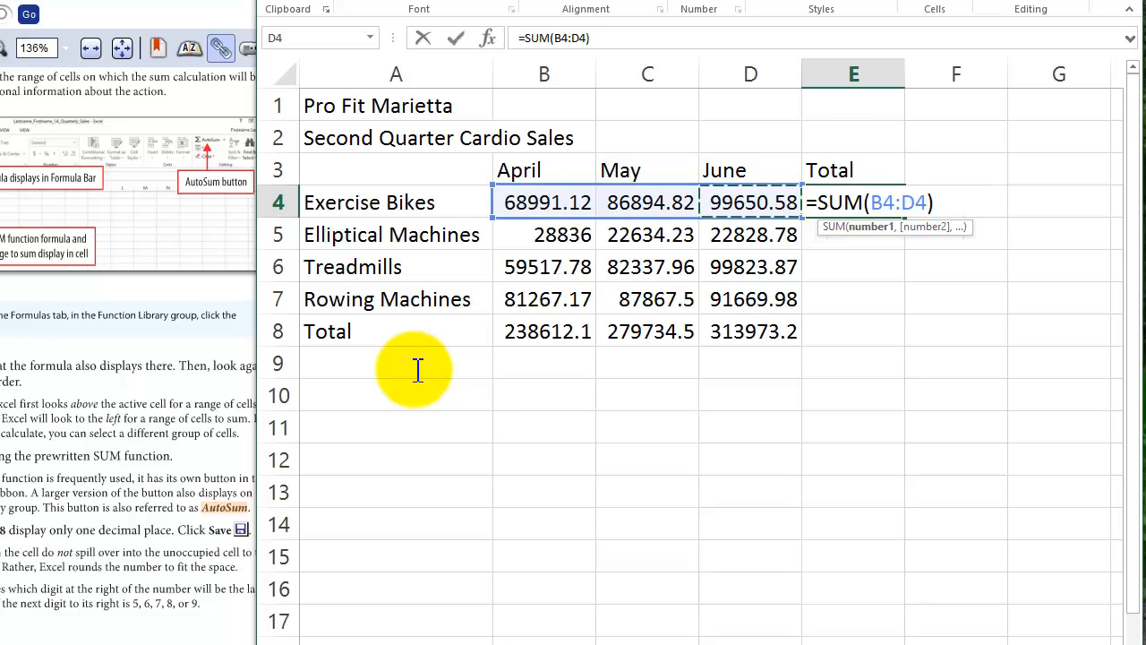
drag(871, 203, 928, 202)
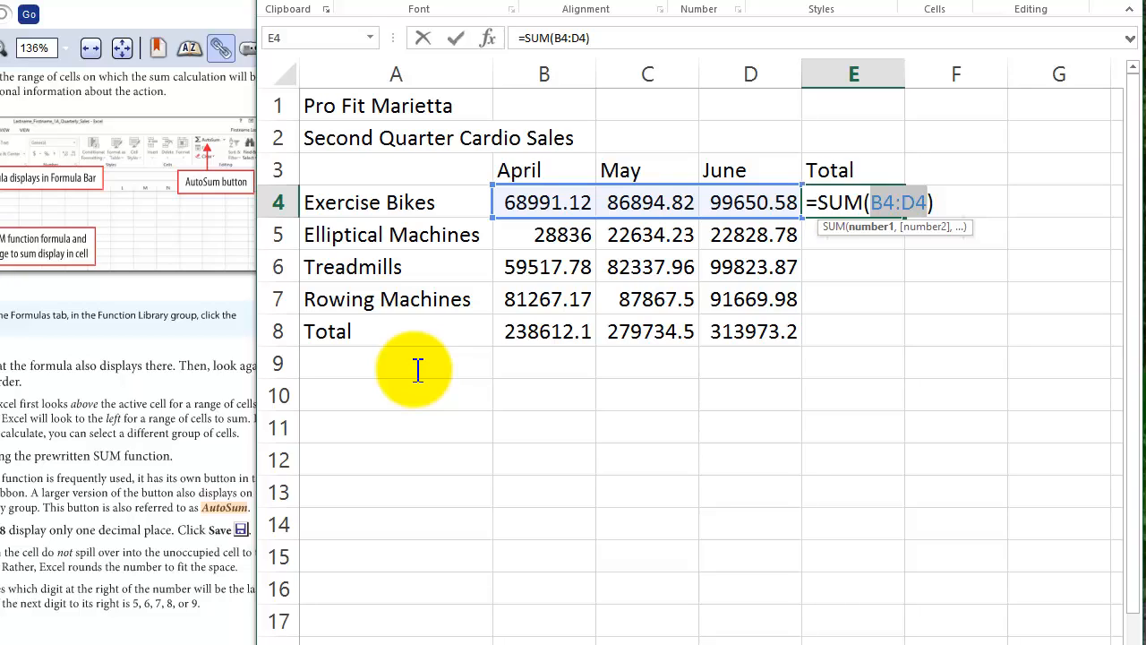
key(Right)
key(shift+Right)
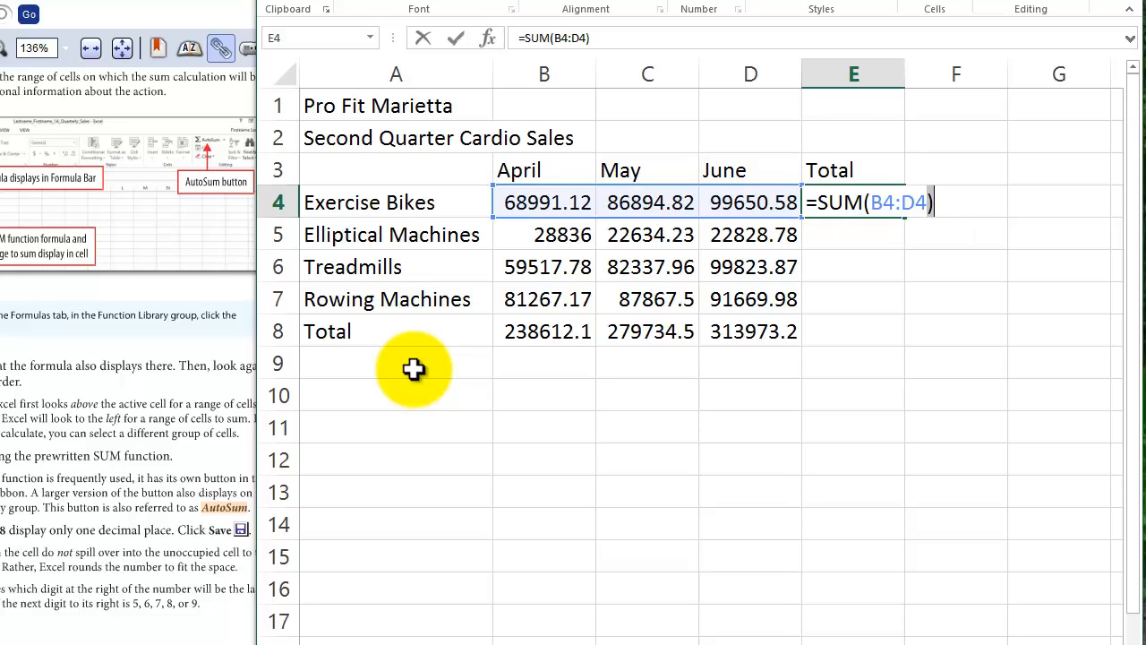
key(Return)
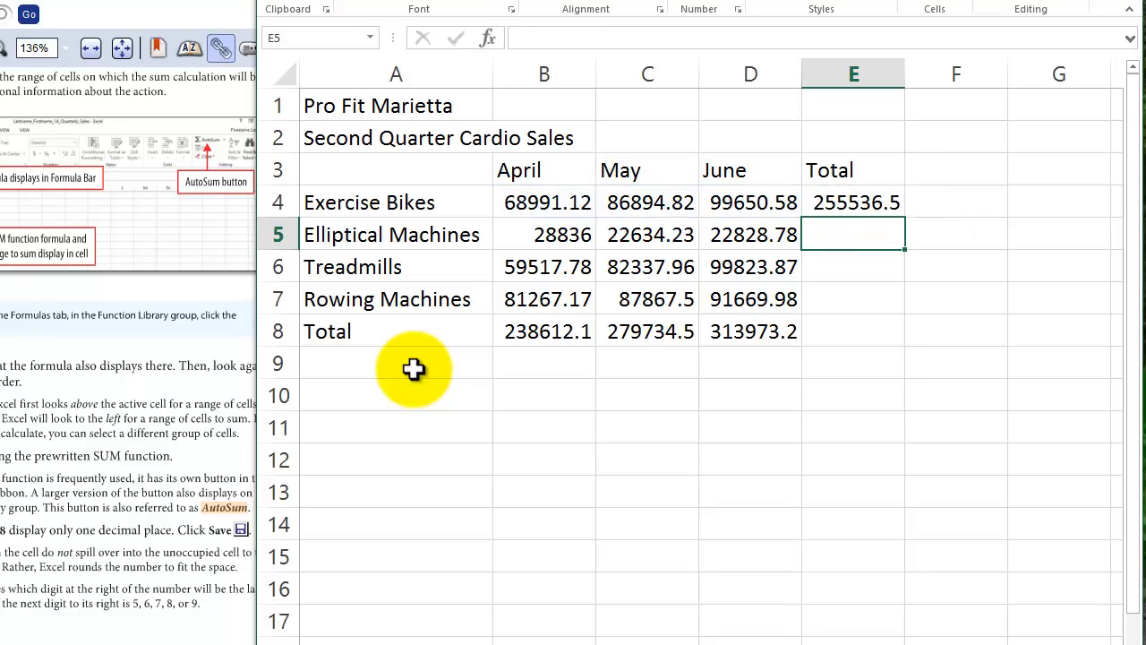
- Recheck the SUM formula in E4 and widen column E so the full total fits
key(Up)
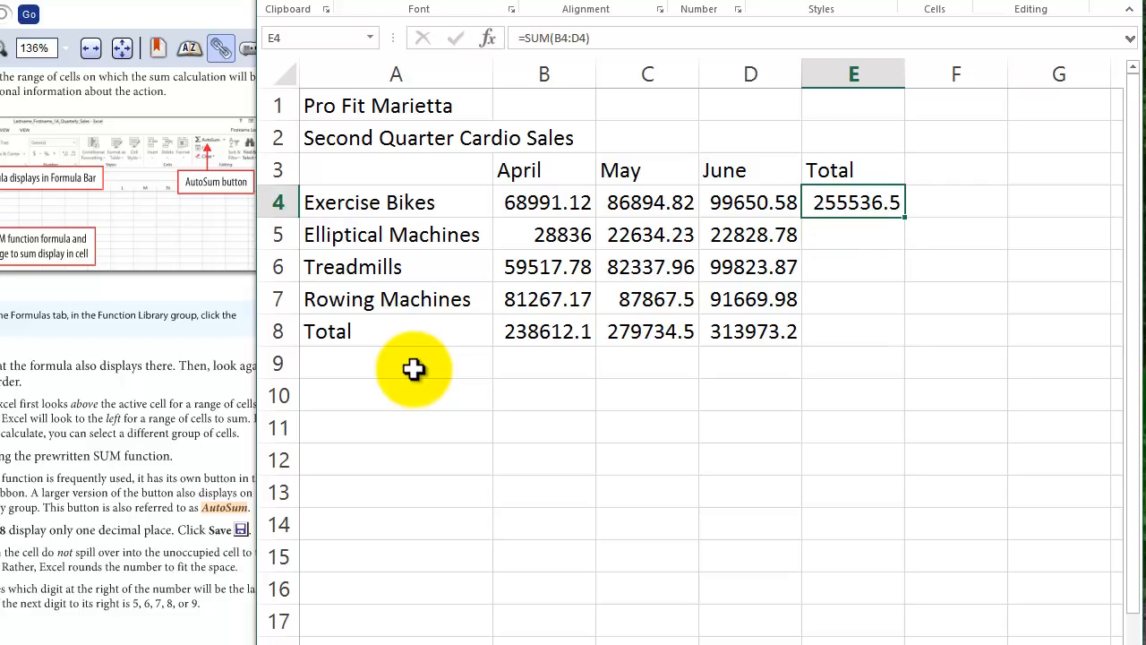
key(F2)
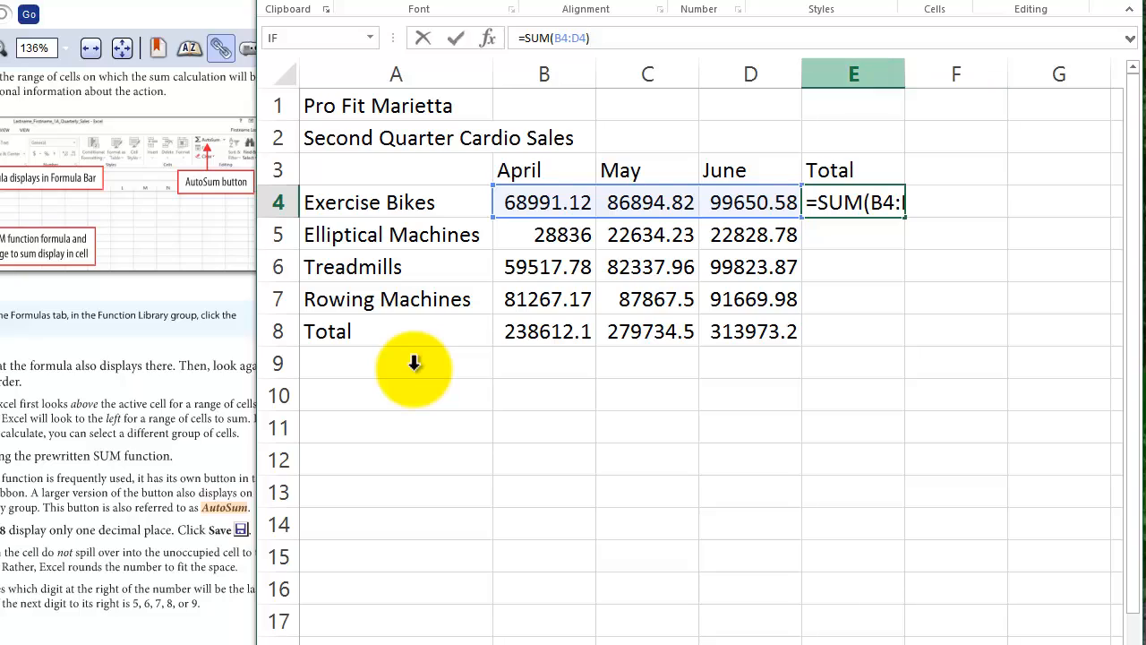
key(Return)
key(Down)
key(Down)
key(Down)
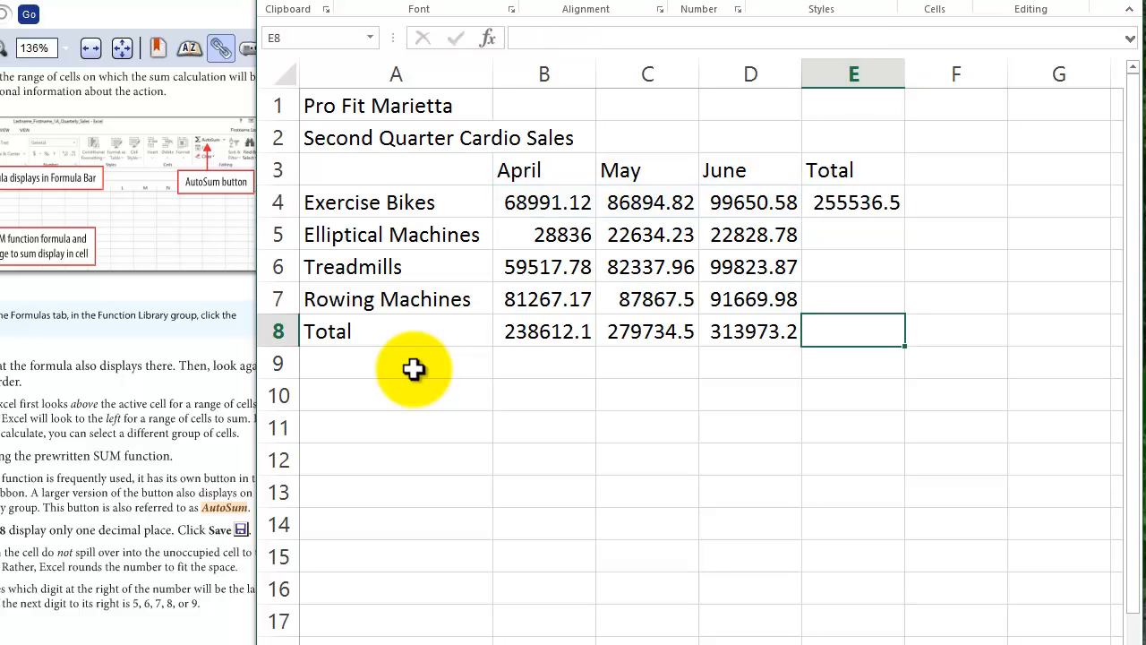
drag(905, 74, 982, 73)
click(891, 203)
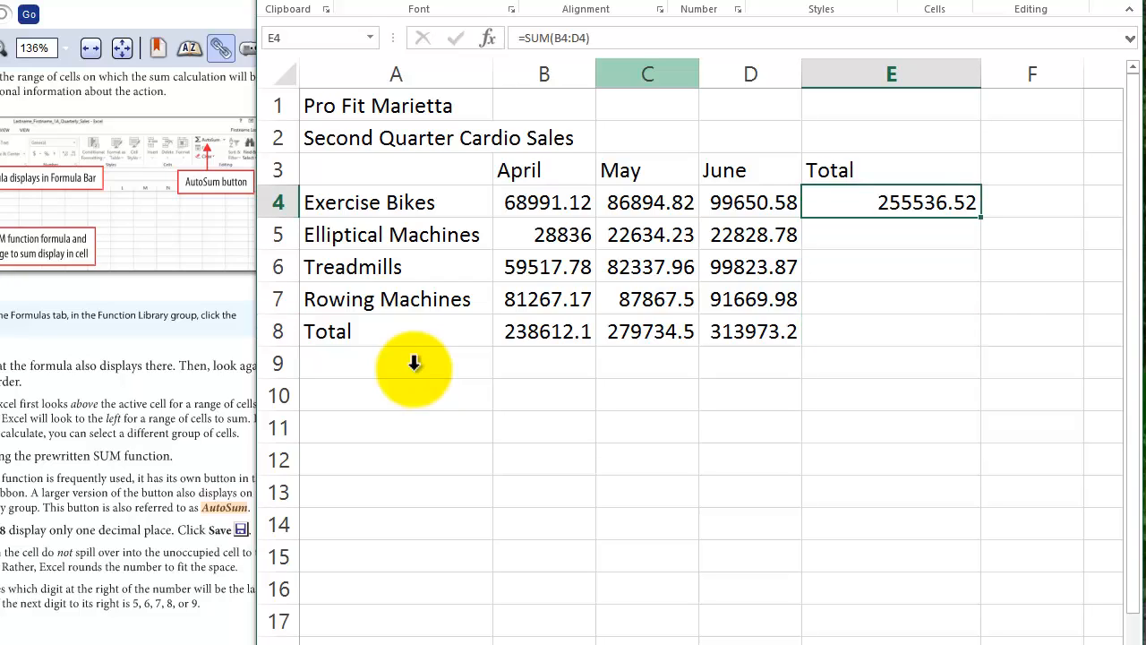
- Review the SUM function name in E4, keep =SUM(B4:D4), and fill the formula down through E8
key(F2)
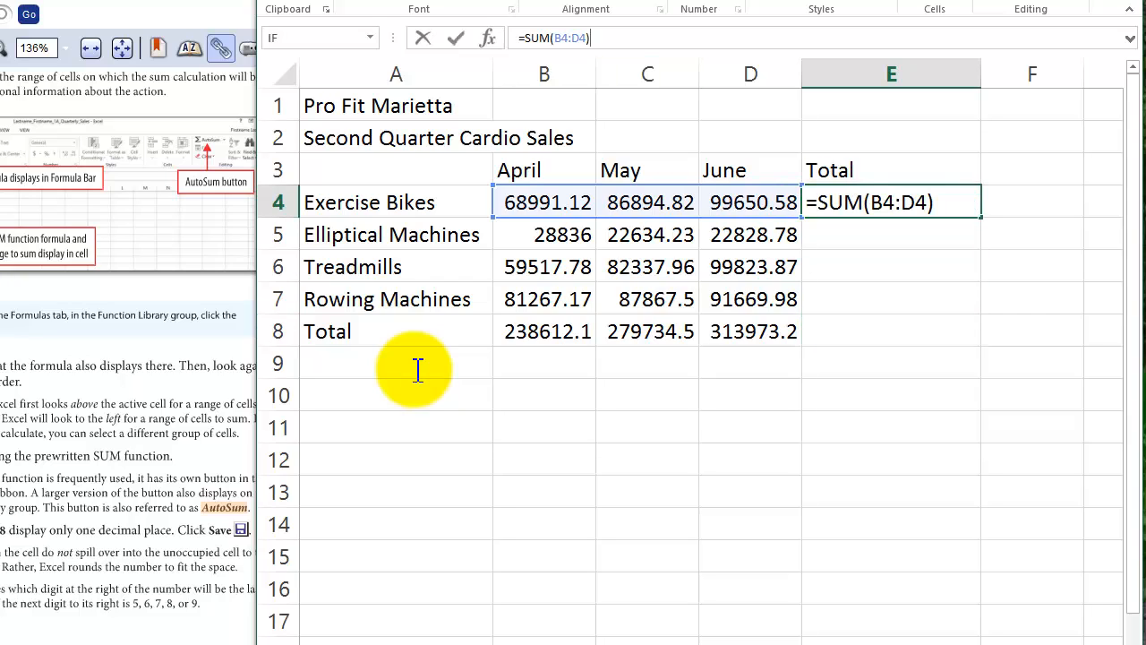
click(845, 202)
drag(864, 203, 828, 202)
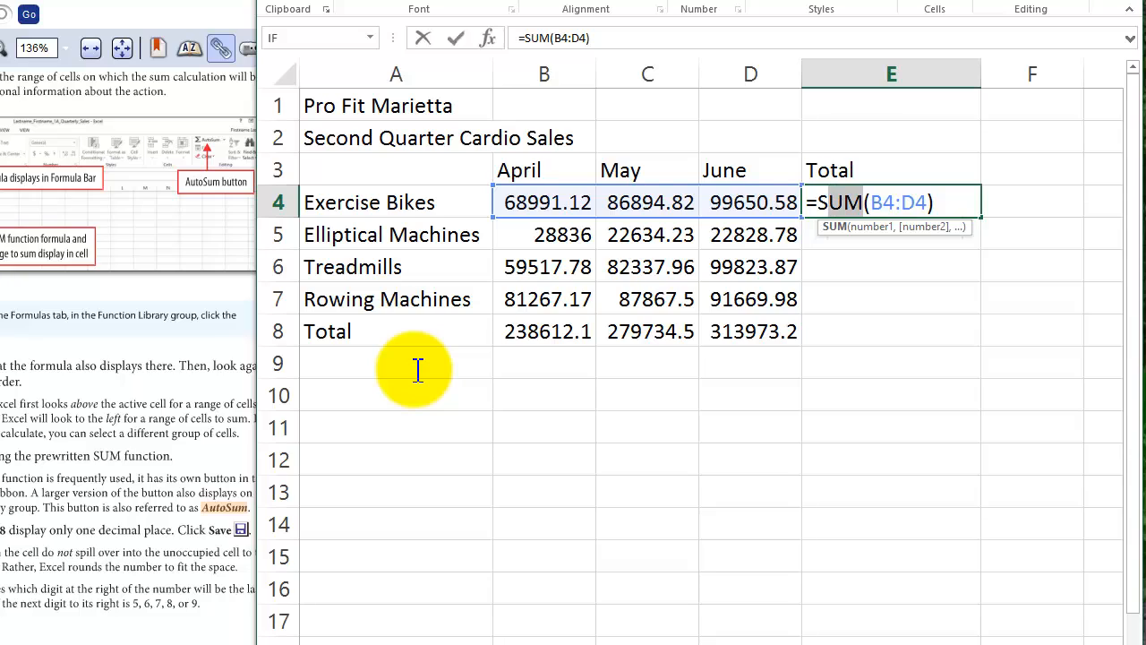
key(shift+Left)
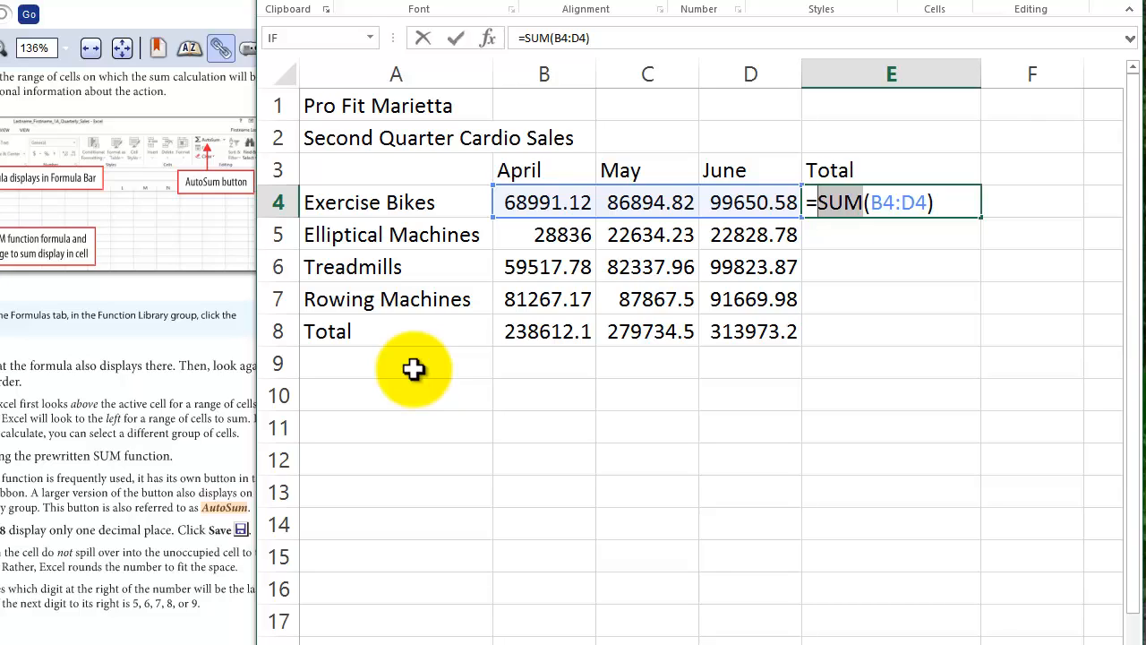
key(Down)
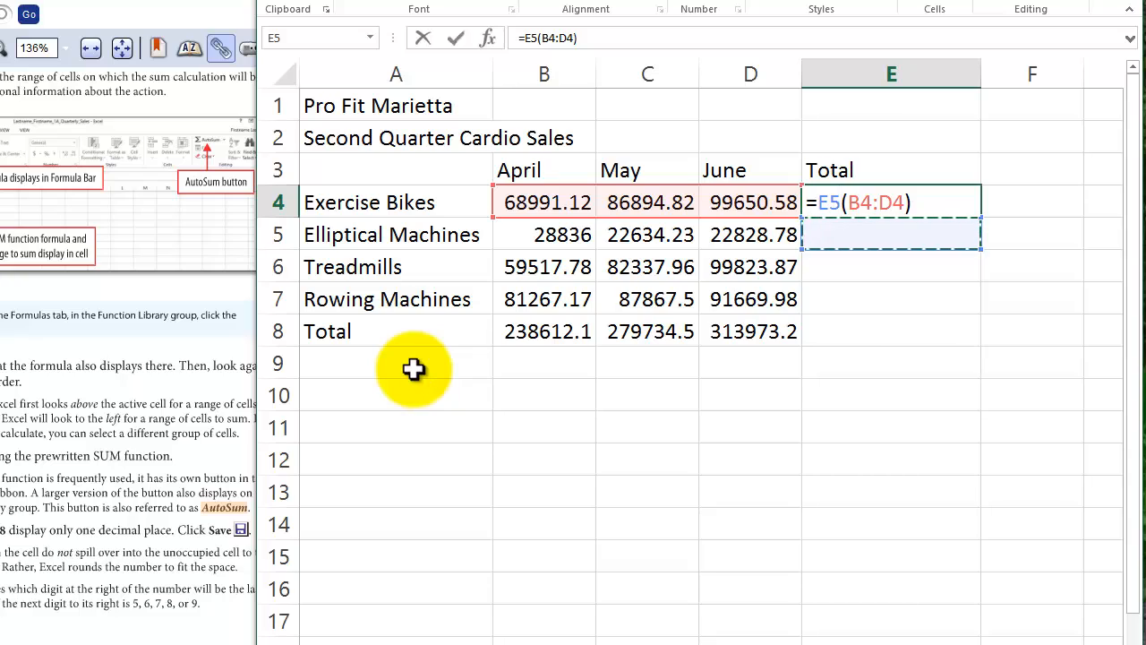
key(ctrl+Return)
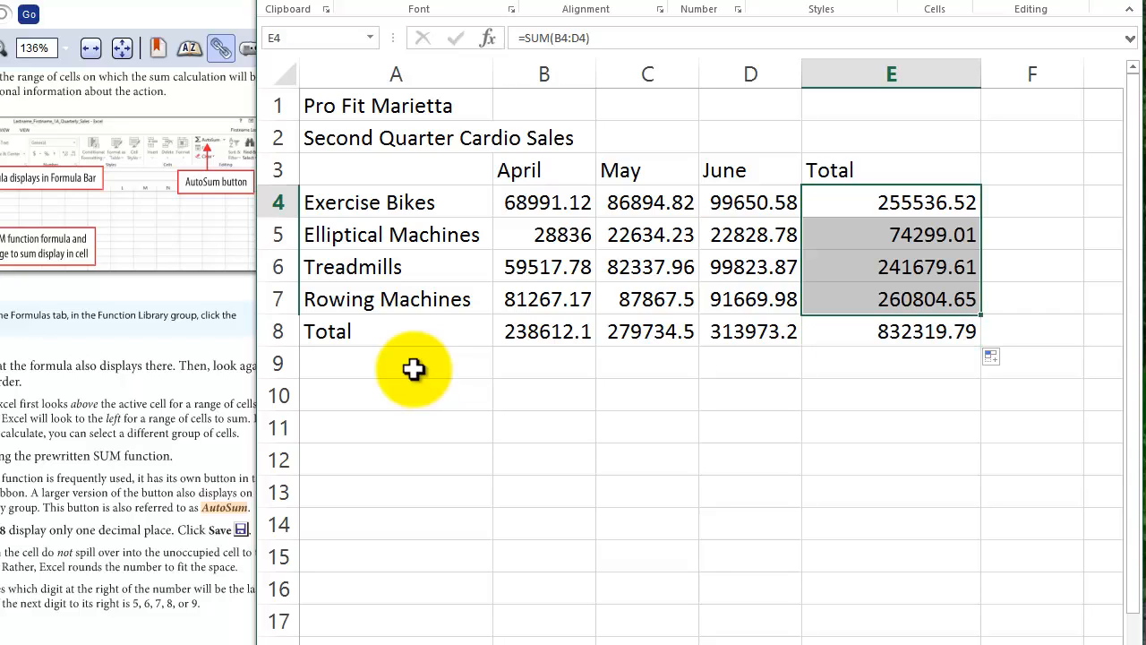
- Inspect the copied formulas in E5 through E8 one by one, comparing each with the row range it references
key(Down)
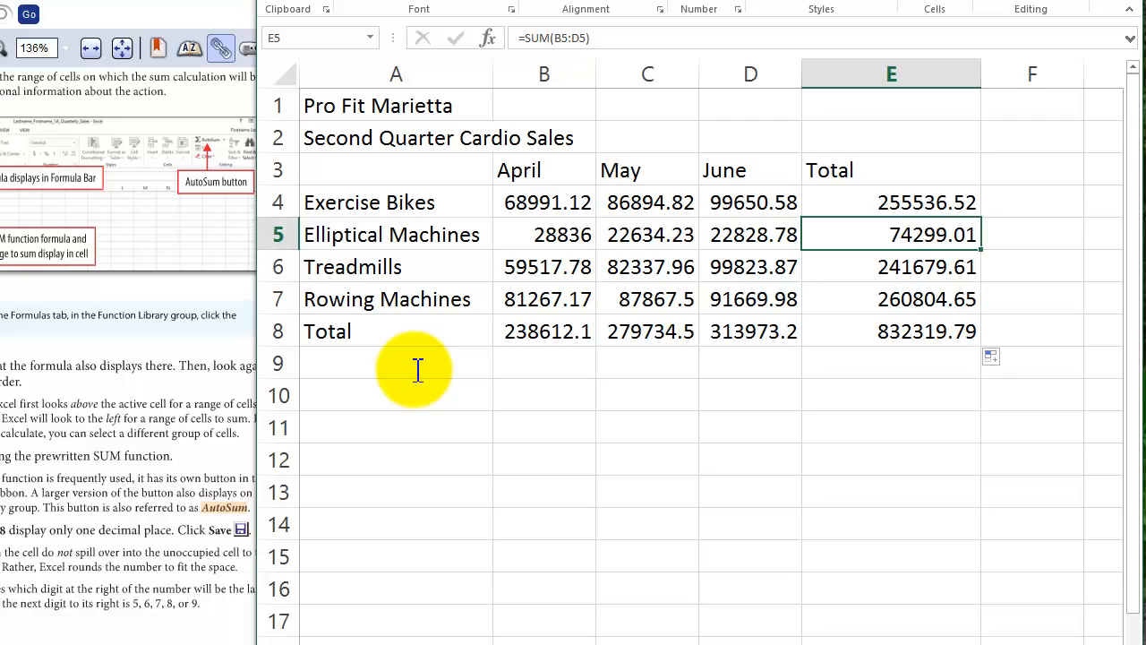
key(F2)
key(Escape)
key(Down)
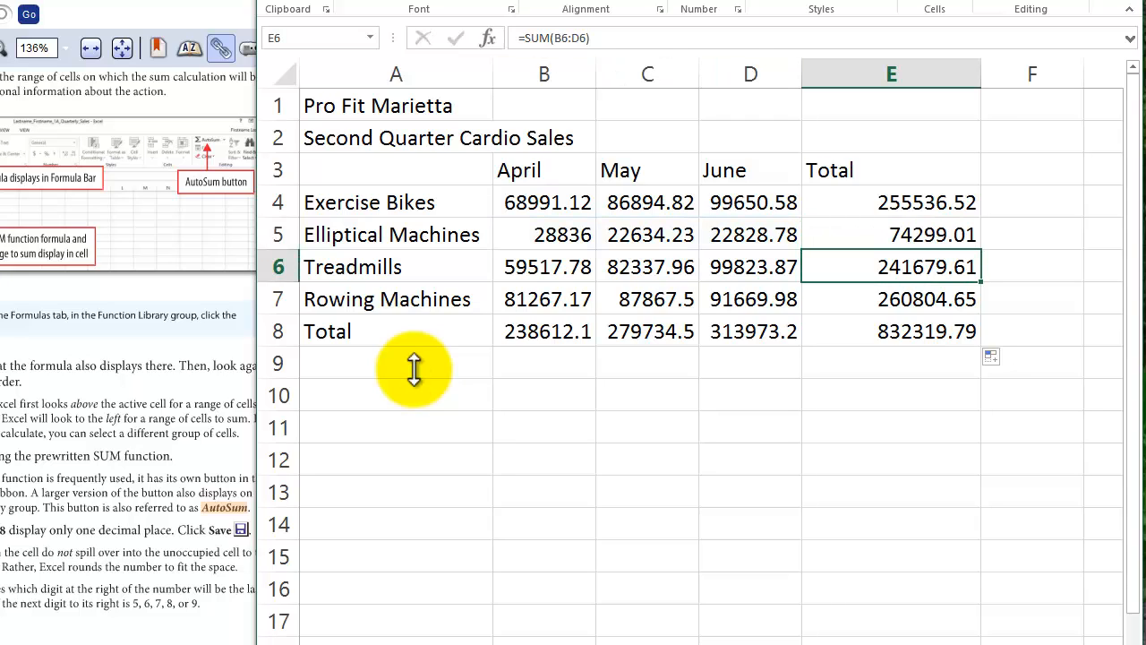
key(F2)
key(Escape)
key(Down)
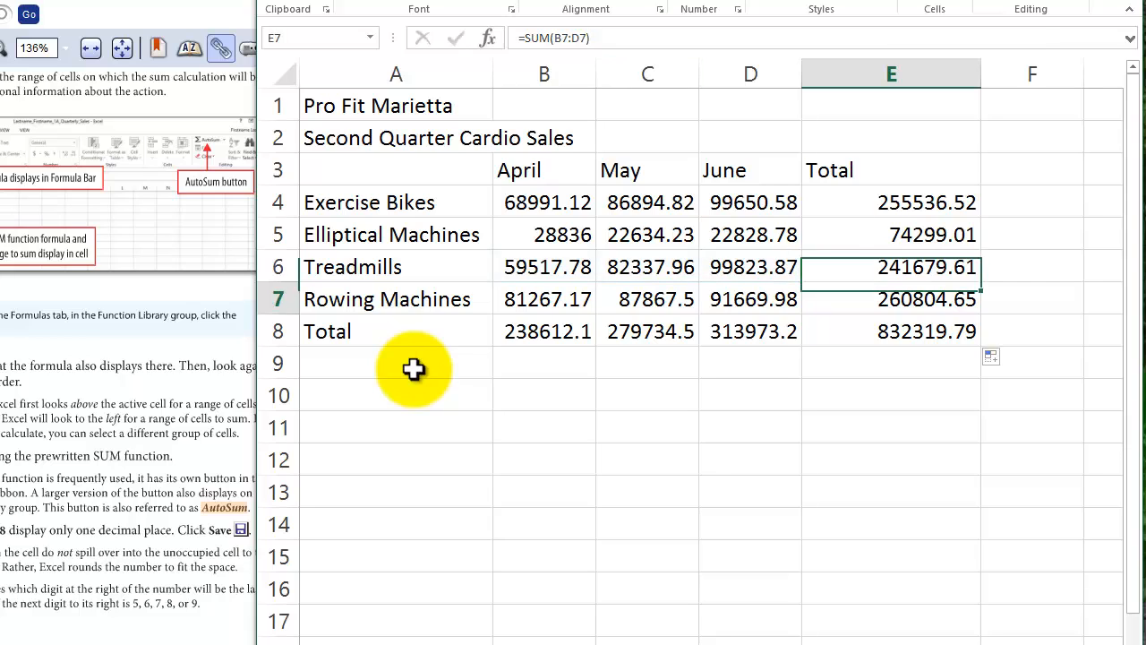
key(F2)
key(Escape)
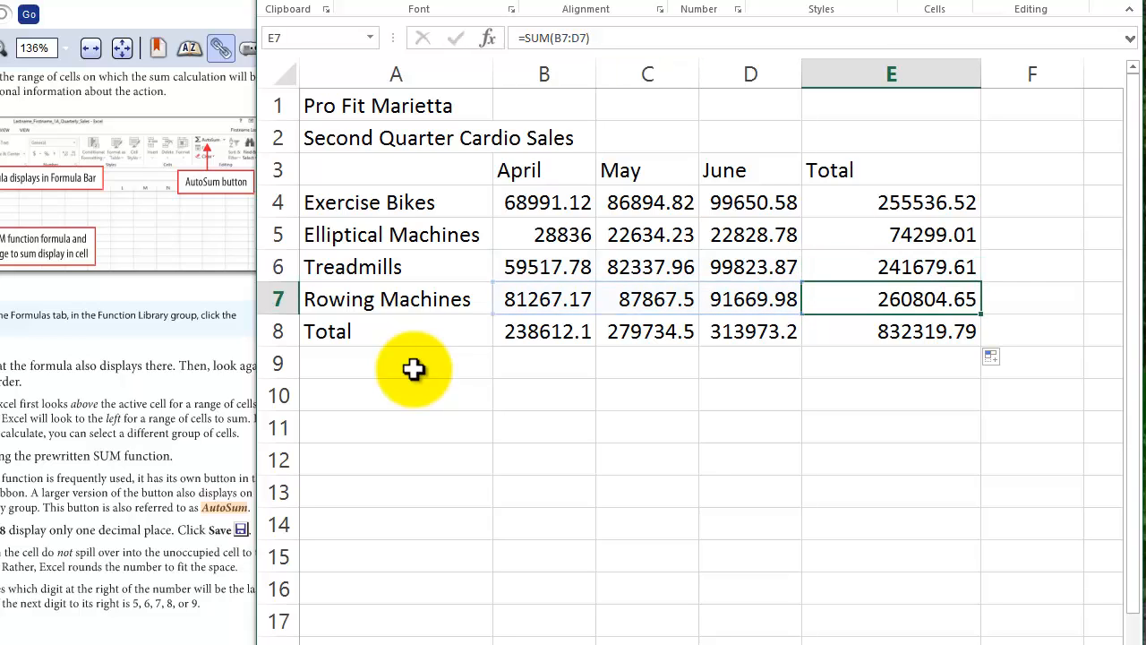
key(Down)
key(F2)
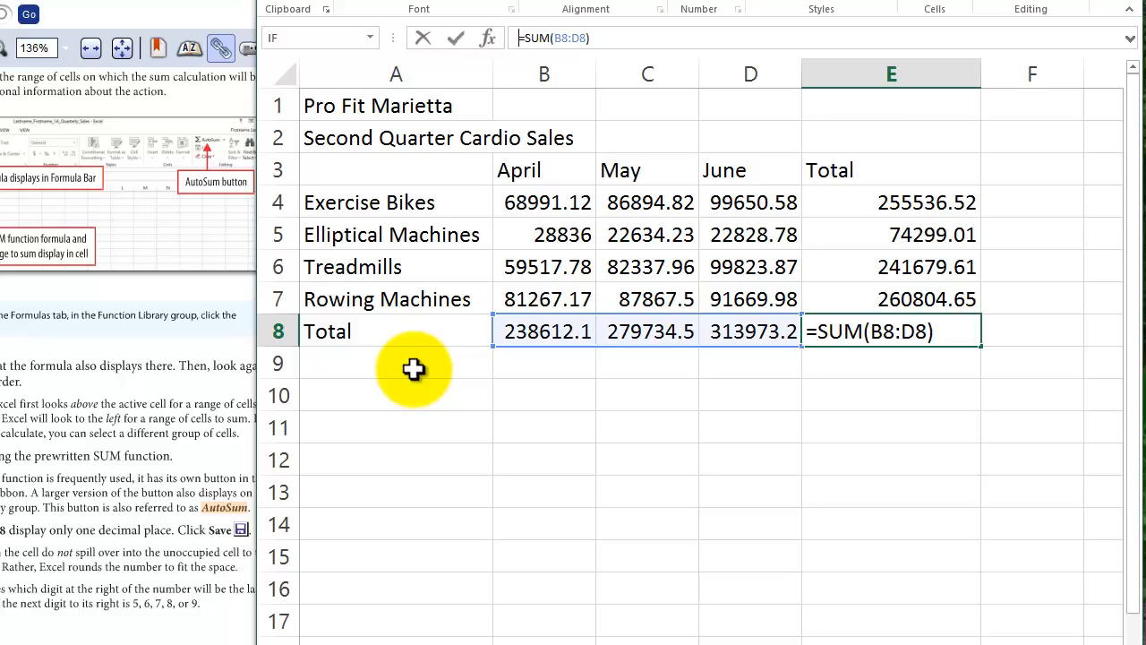
key(Escape)
- Go back up the Total column and compare how the row numbers change in the formulas from cell to cell
key(Up)
key(Up)
key(Up)
key(Up)
key(Down)
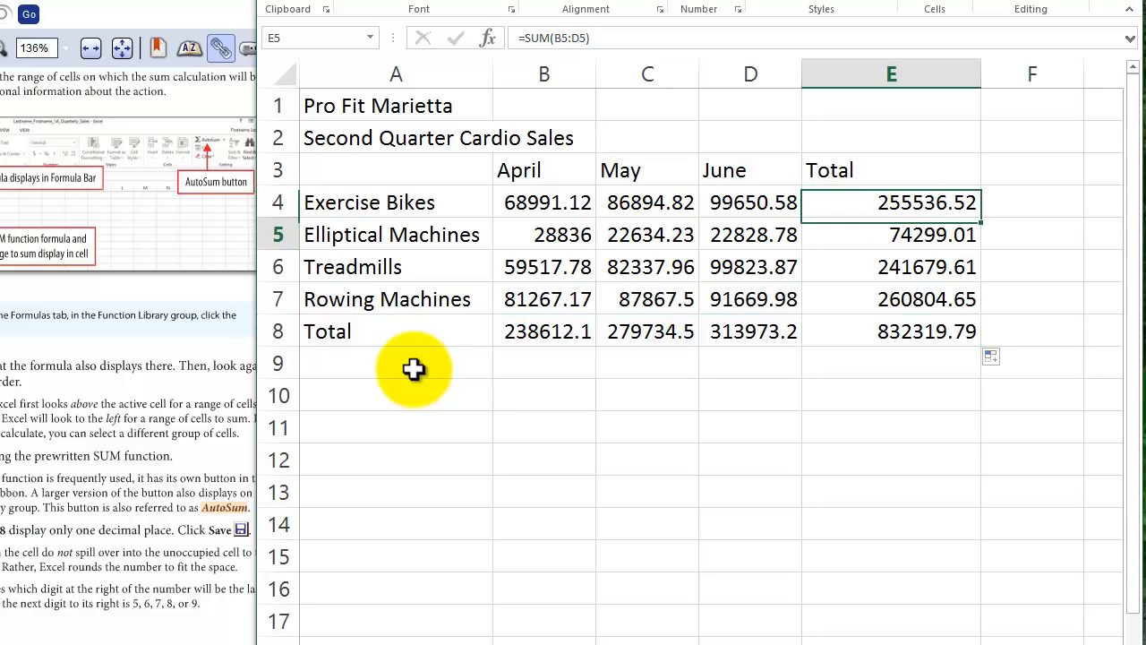
key(Down)
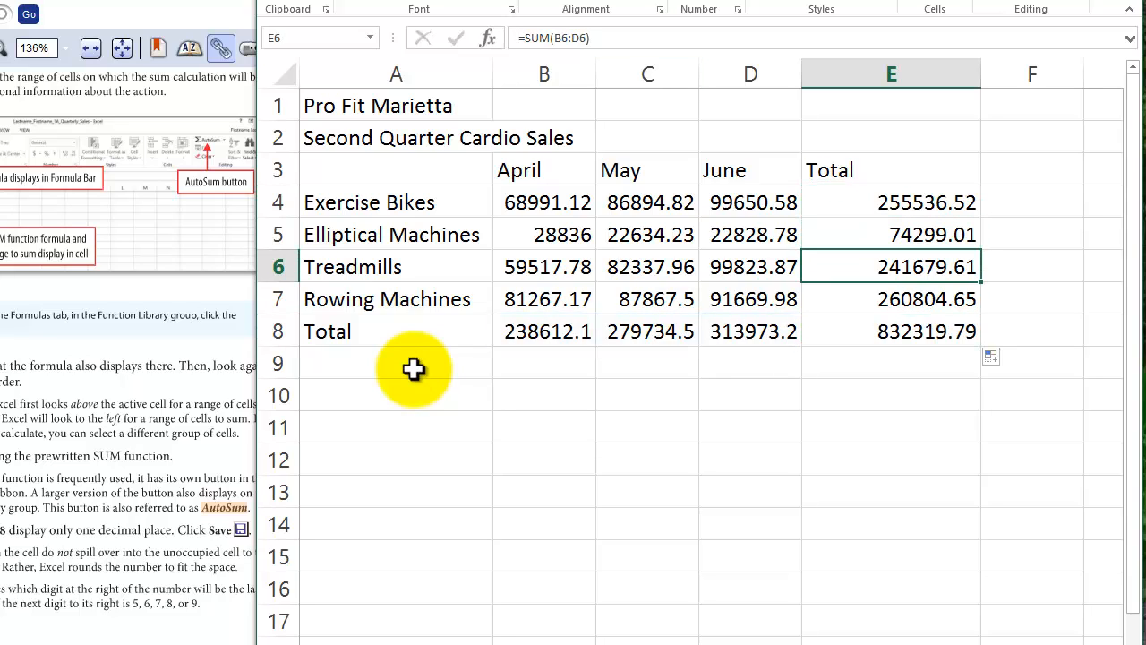
key(Down)
key(Down)
key(Down)
key(Down)
key(Down)
key(Down)
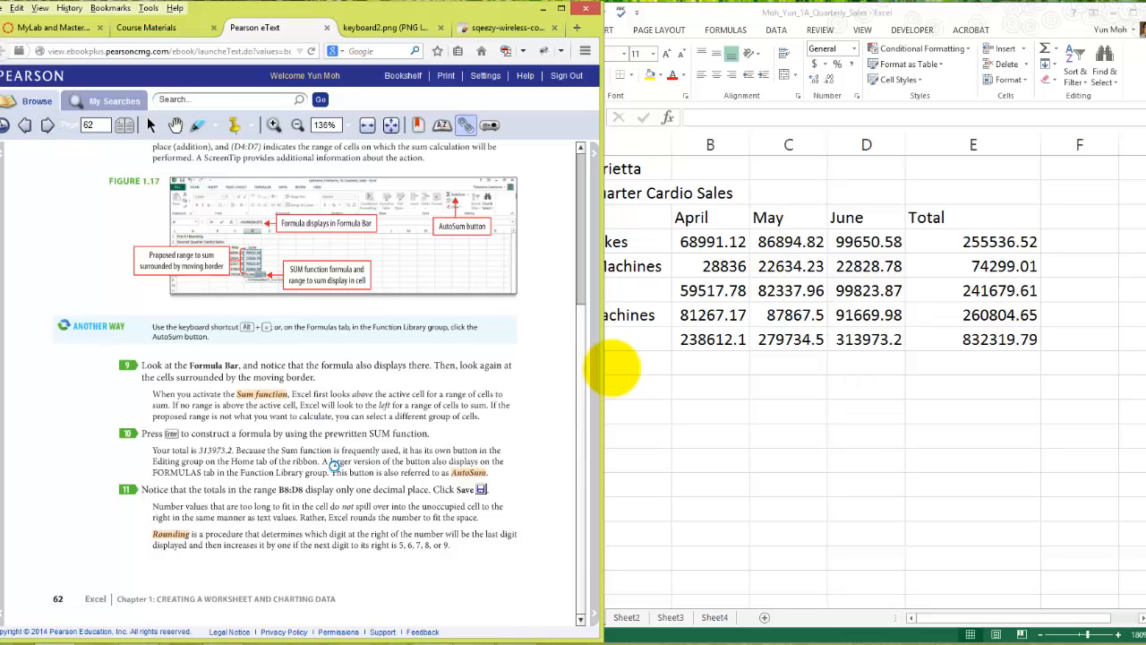
- Switch to the Pearson eText, read Activity 1.07 on copying formulas with the fill handle, and turn to page 64
scroll(334, 466, down, 1)
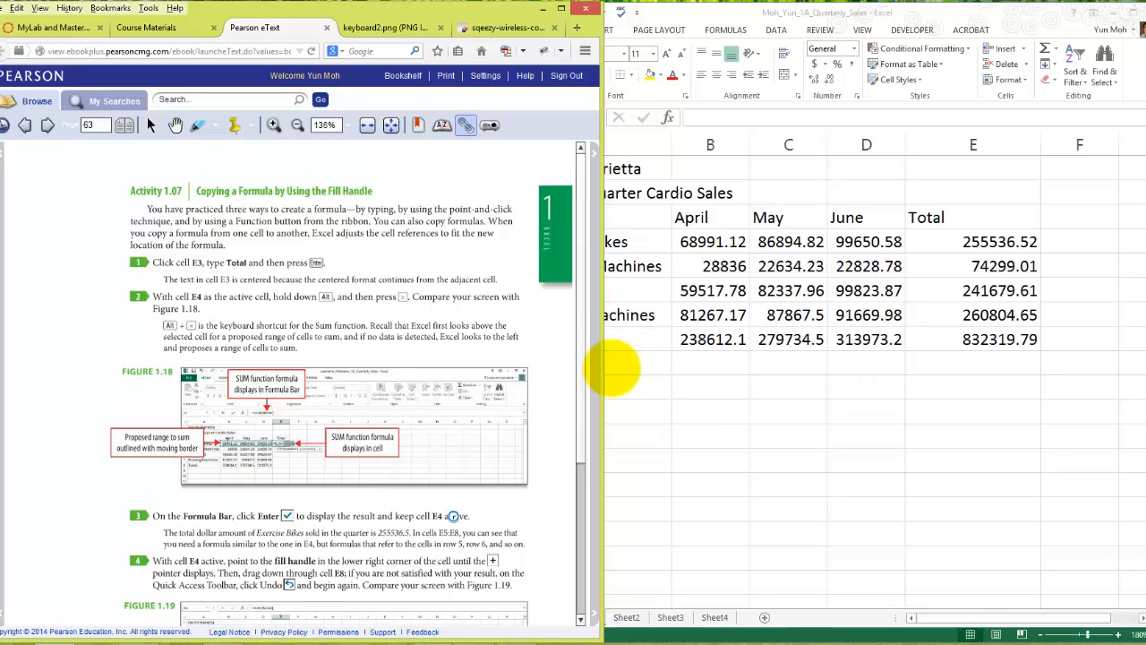
scroll(615, 376, down, 1)
scroll(615, 377, down, 4)
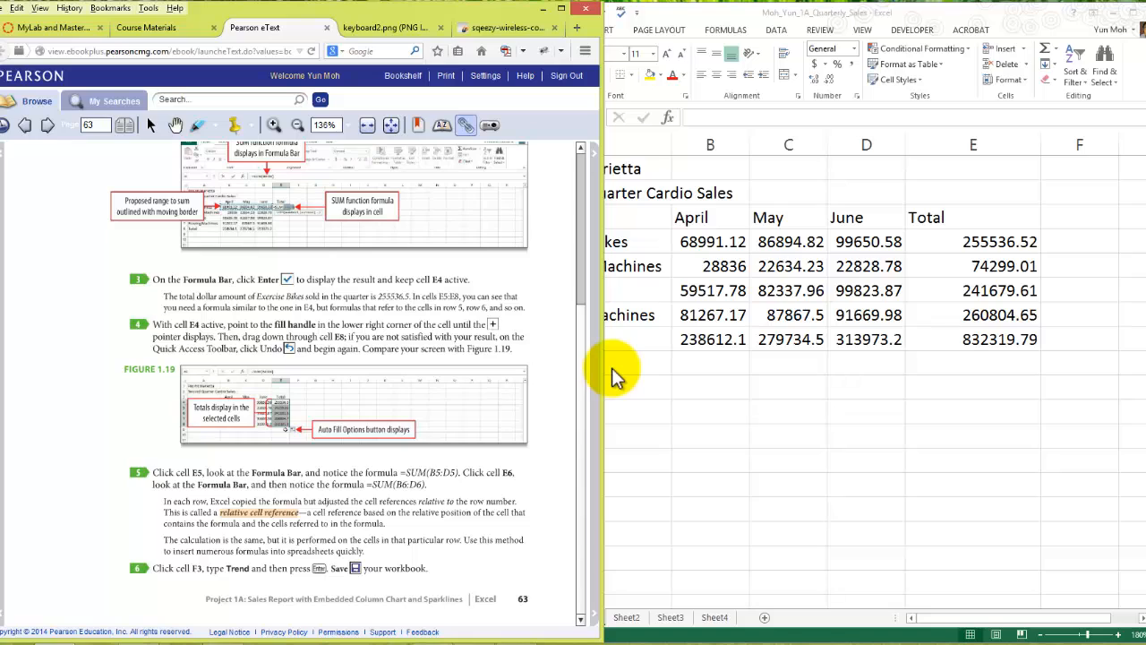
click(48, 125)
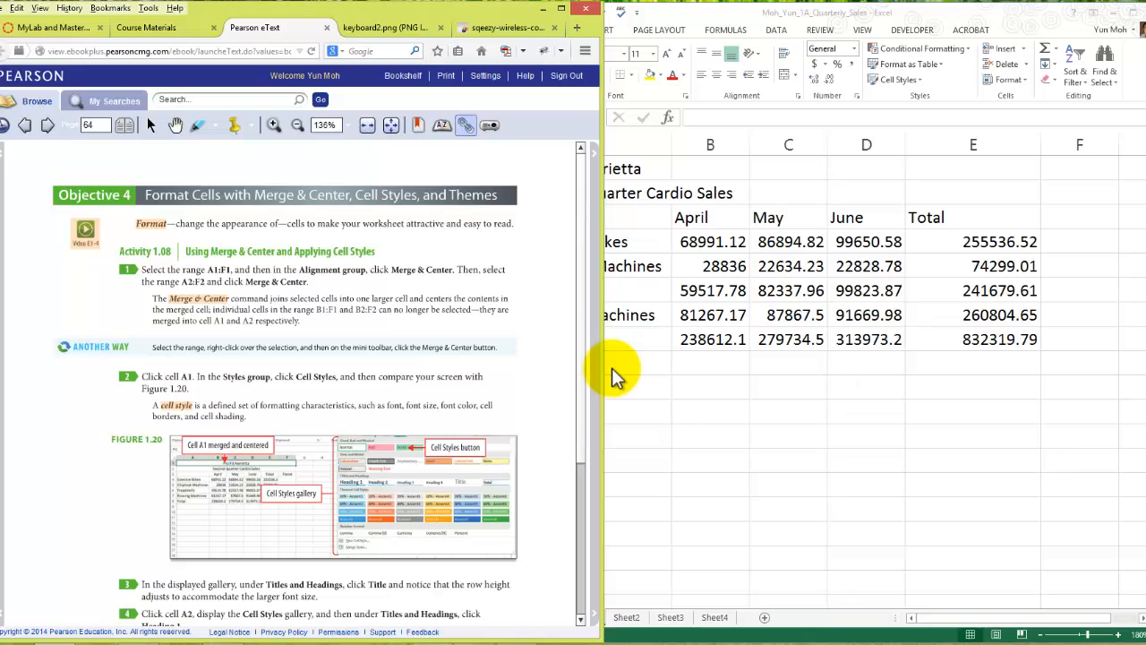
click(614, 370)
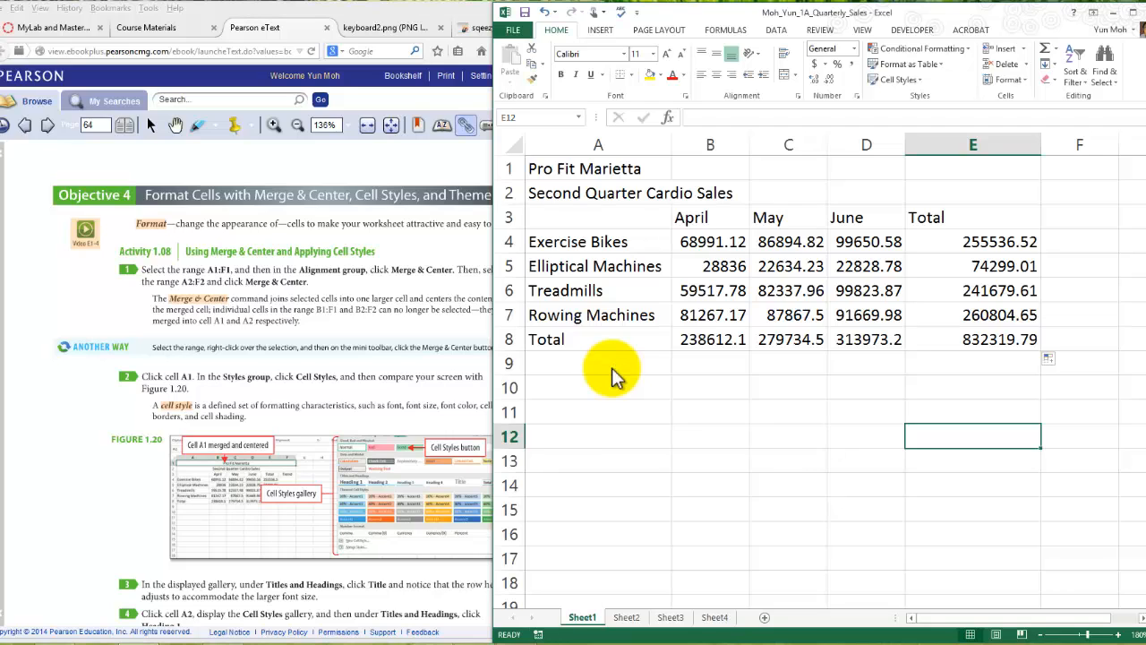
key(F10)
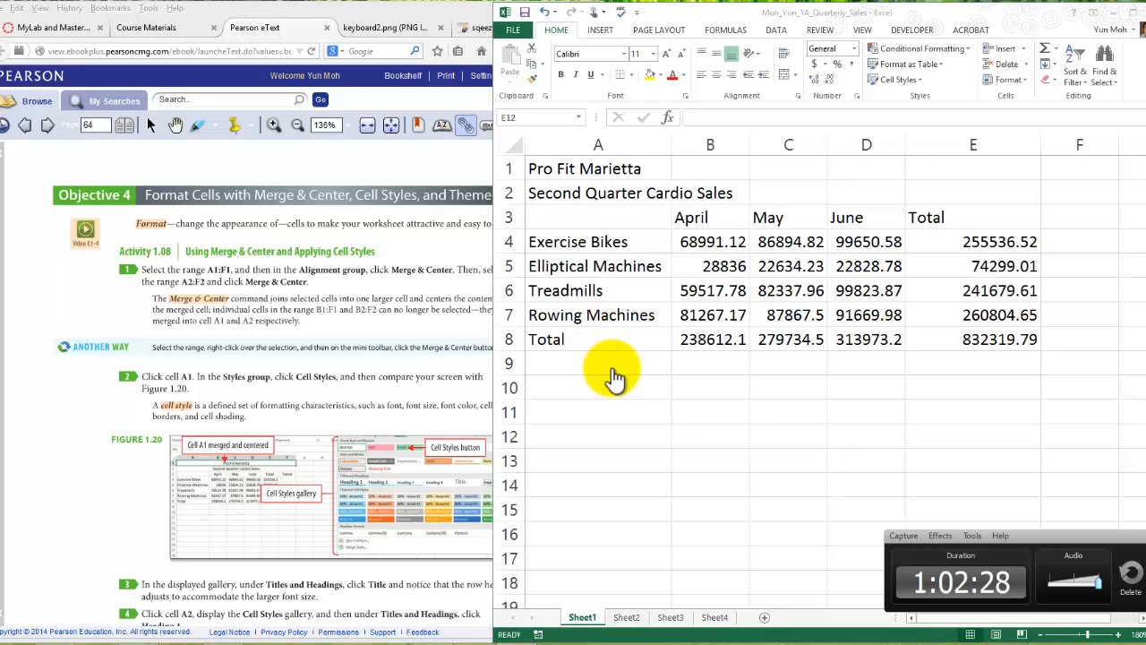